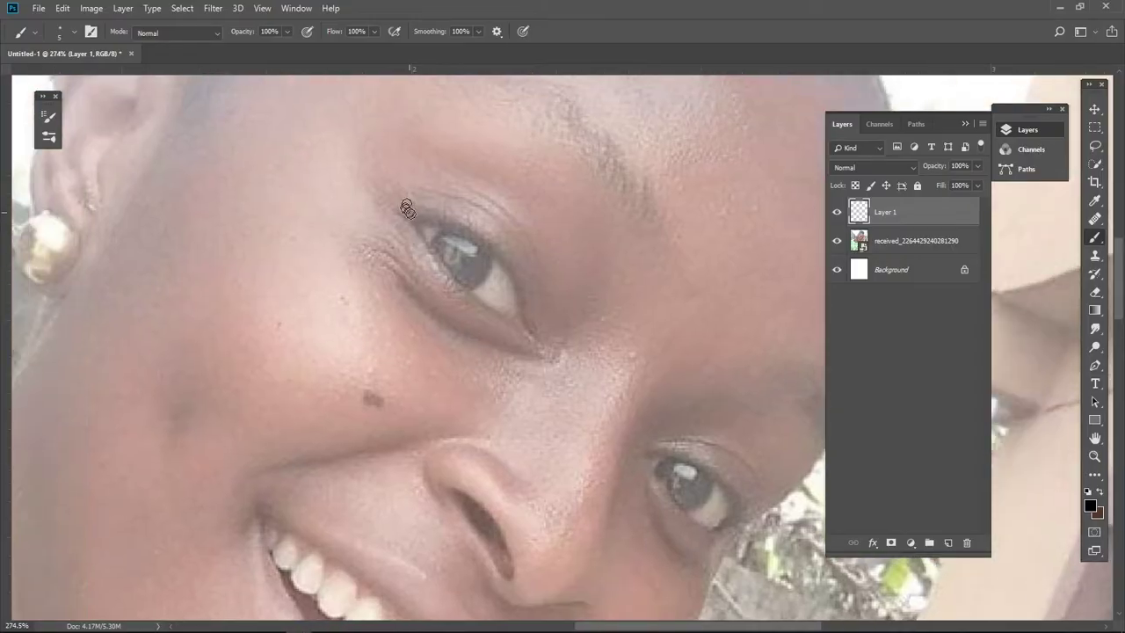
Step: Trace the first eye's upper and lower eyelids, stepping back and forward through edits via the Edit menu
mouse_move(460, 231)
mouse_down()
mouse_move(519, 281)
mouse_move(536, 347)
mouse_up()
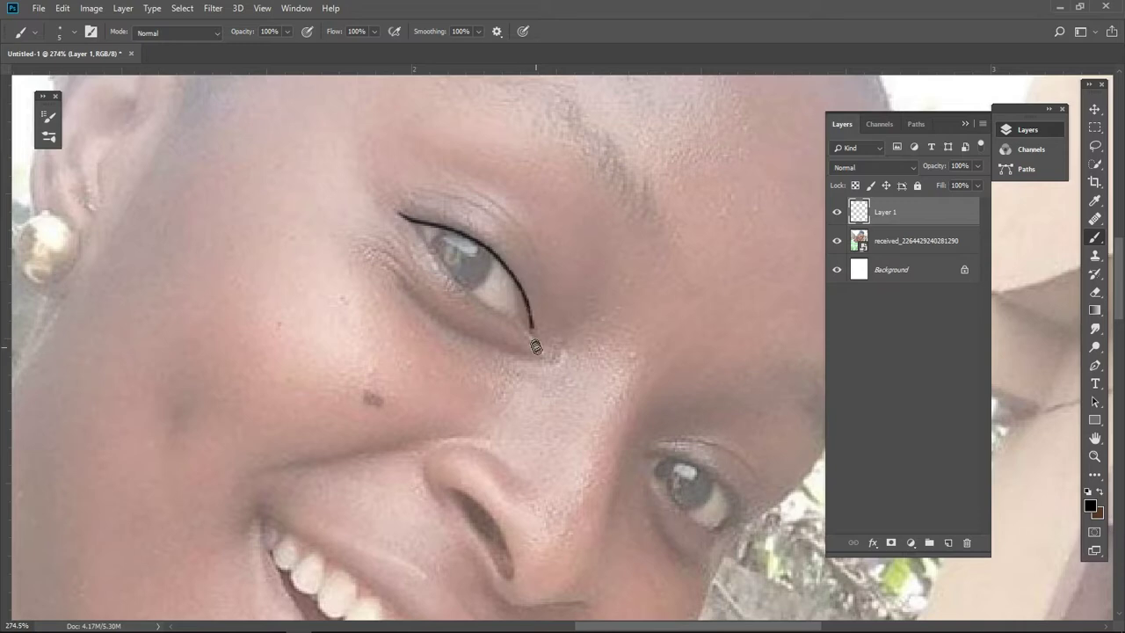
mouse_move(422, 234)
mouse_down()
mouse_move(457, 283)
mouse_move(528, 330)
mouse_up()
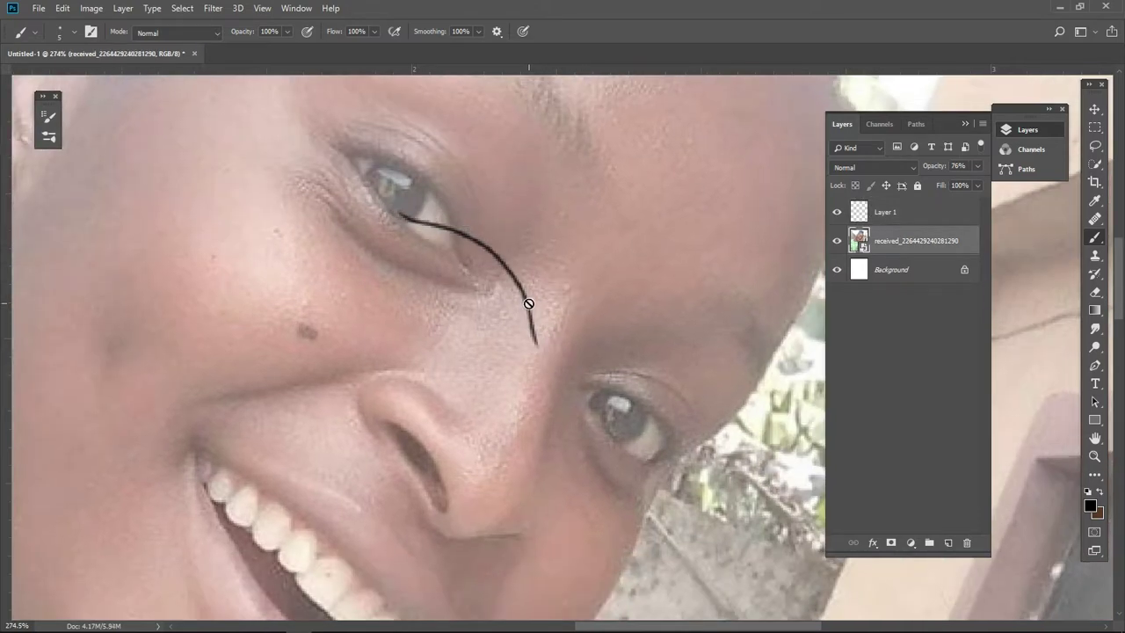
key(ctrl+z)
click(62, 8)
click(74, 50)
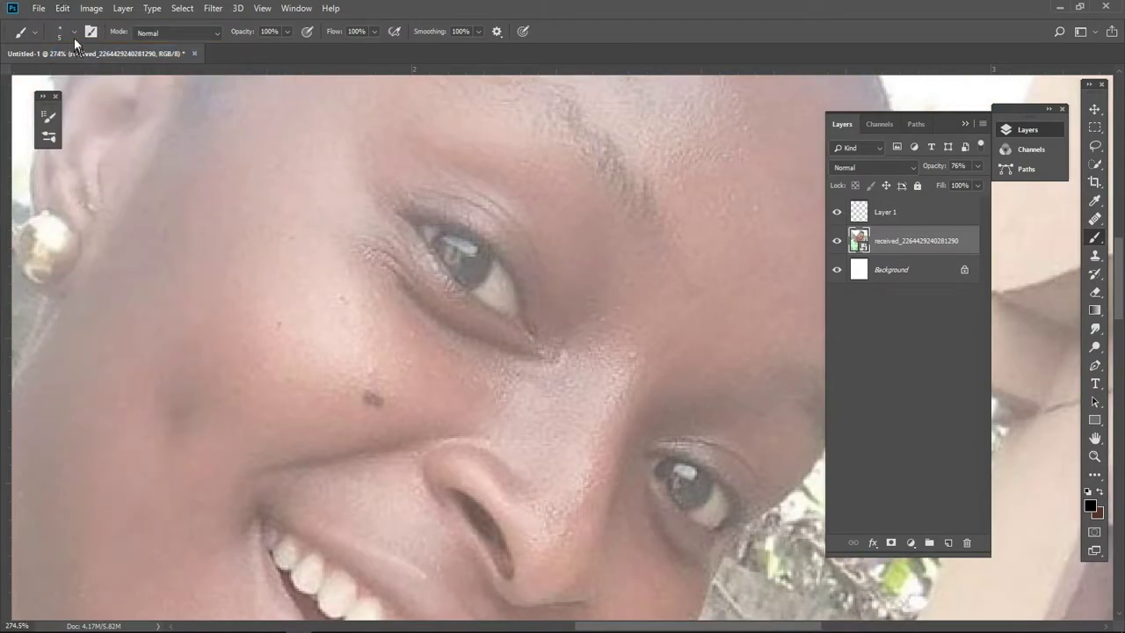
click(62, 8)
click(74, 50)
click(62, 8)
click(74, 37)
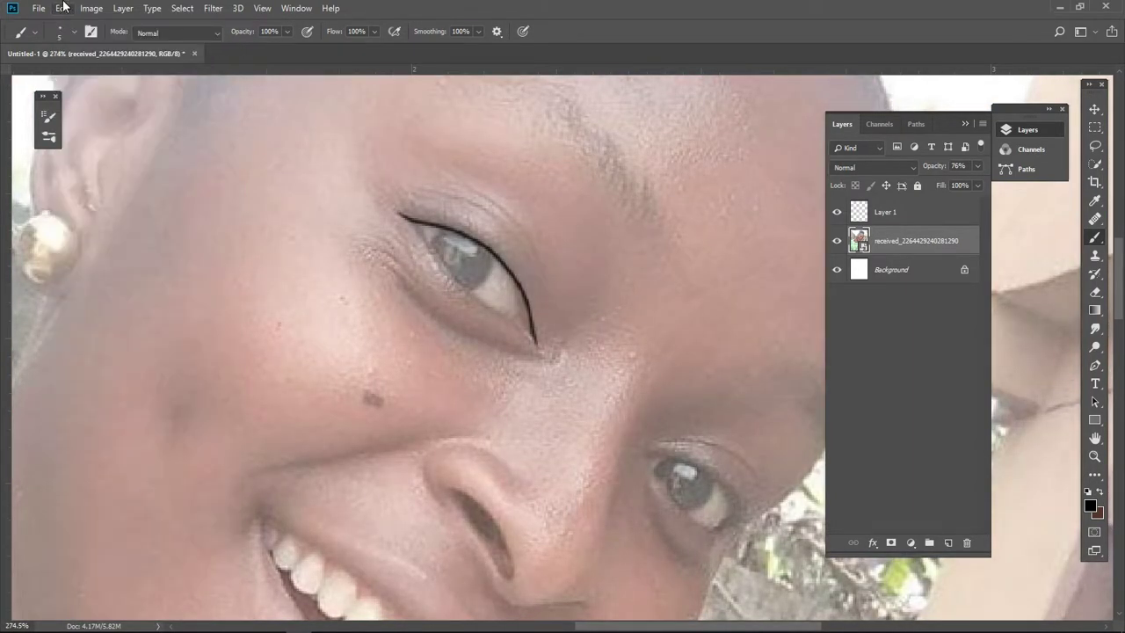
Step: Reselect Layer 1, retrace the lower eyelid, and start outlining the second eye's lid
click(888, 212)
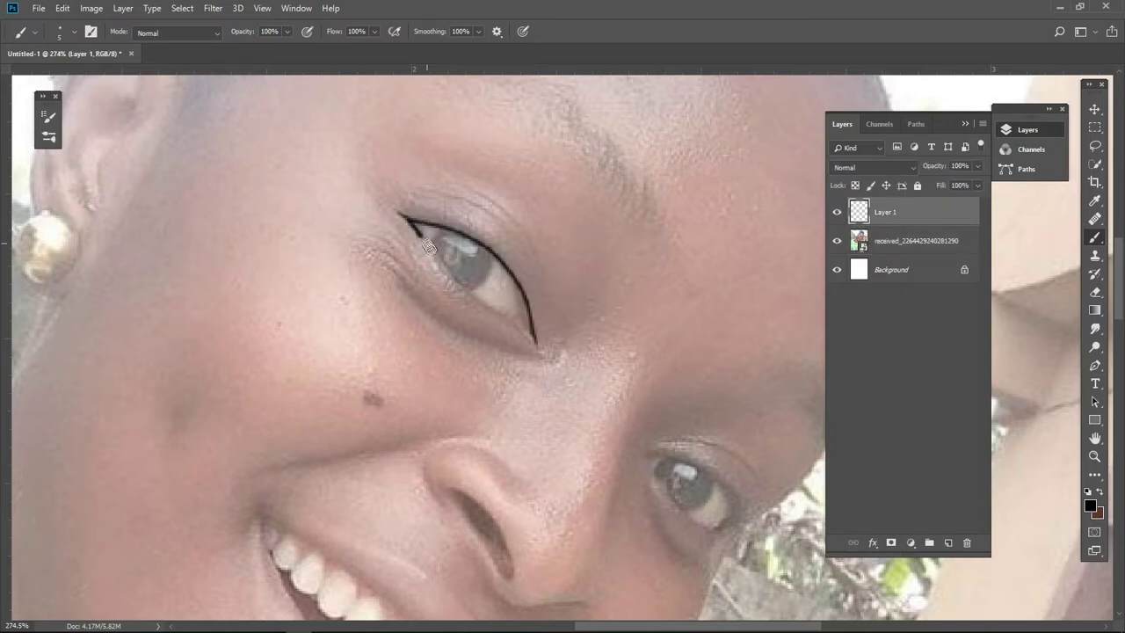
mouse_move(428, 247)
mouse_down()
mouse_move(470, 295)
mouse_move(533, 334)
mouse_up()
key(ctrl+z)
key(ctrl+shift+z)
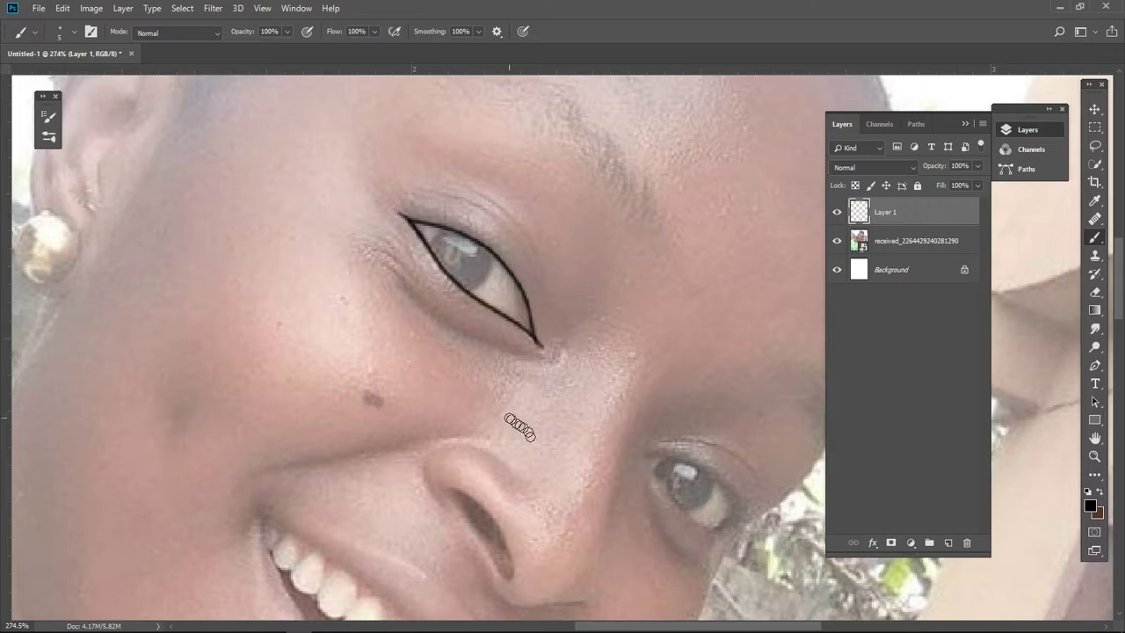
drag(519, 422, 325, 285)
drag(446, 305, 479, 356)
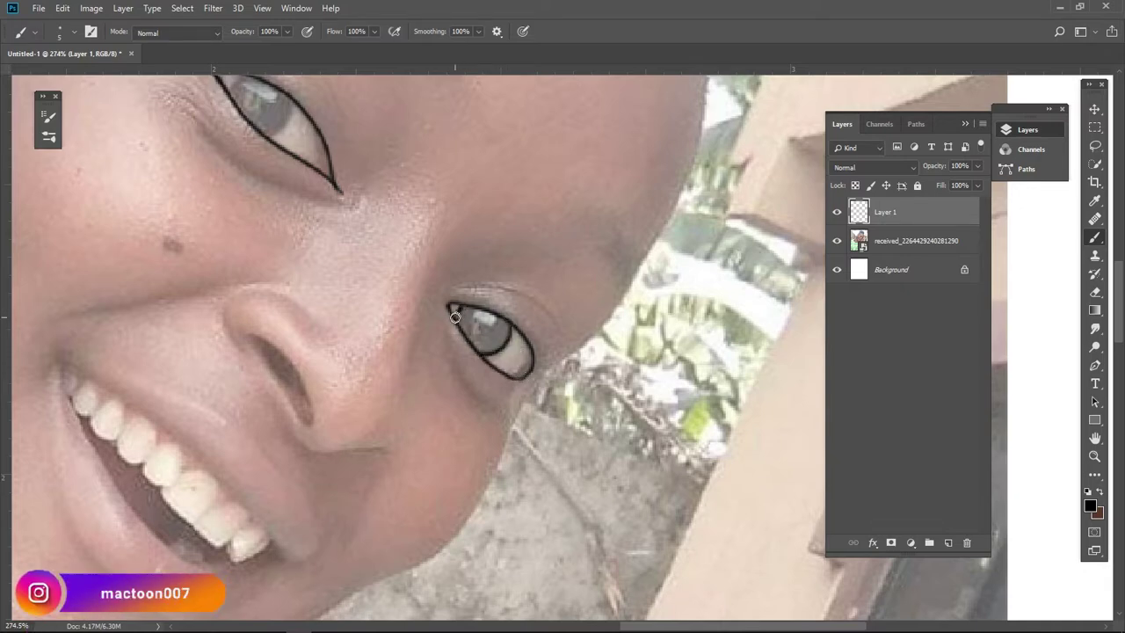
Step: Add a crease line above the second eye and a short line below it
drag(475, 285, 549, 315)
drag(444, 367, 457, 314)
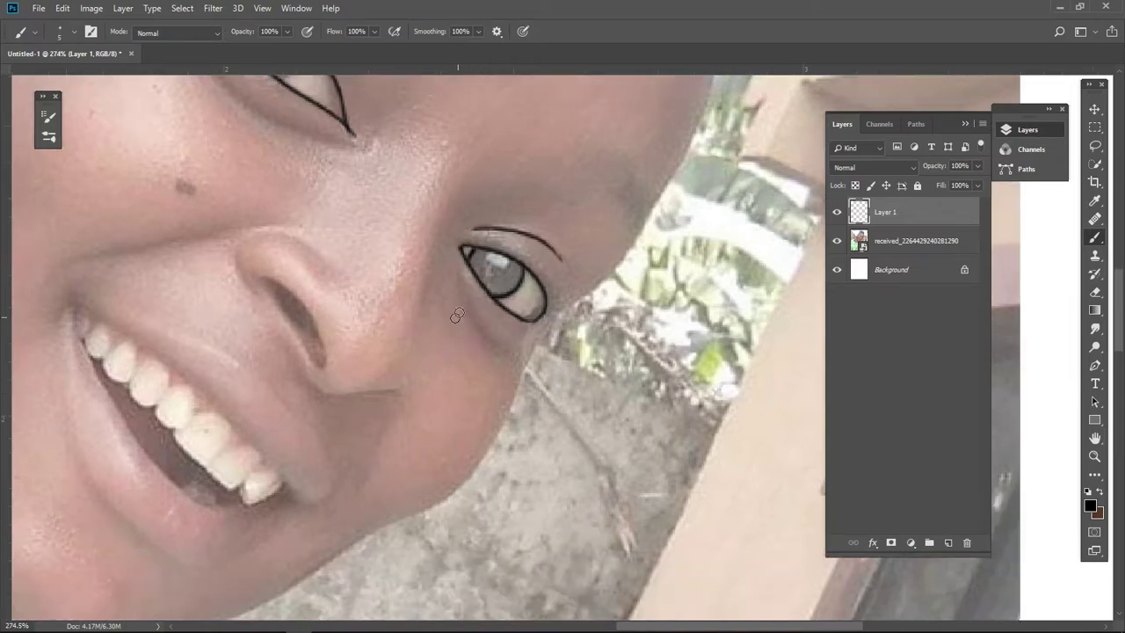
drag(457, 276, 472, 315)
Step: Redraw the first eye's iris arc and add two crease lines above that eye
drag(264, 88, 346, 279)
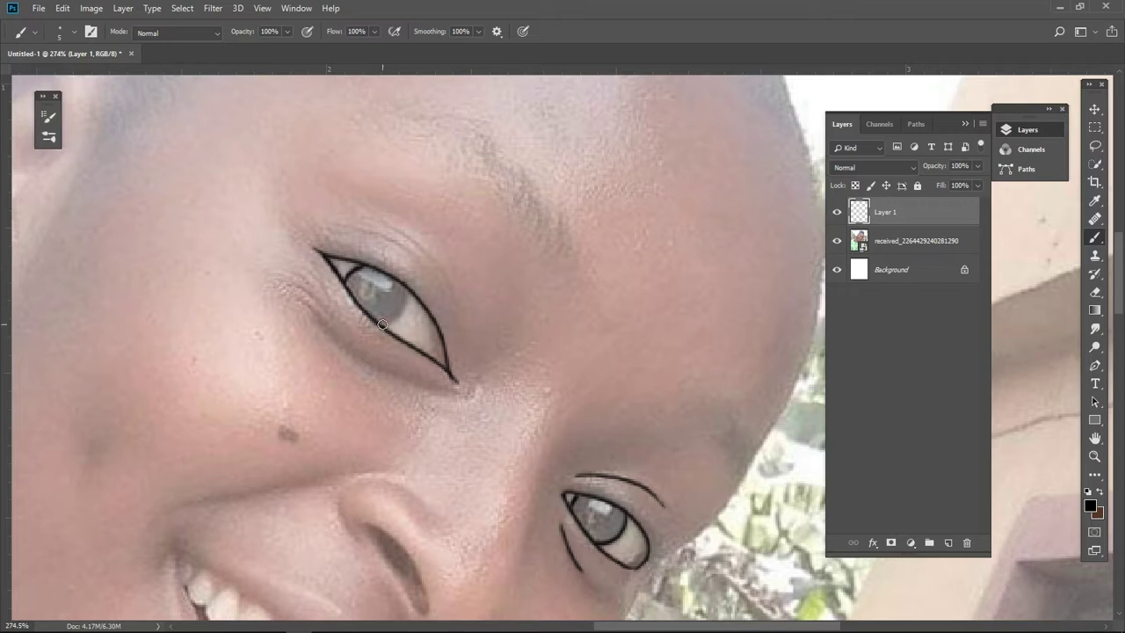
key(ctrl+z)
drag(404, 282, 385, 322)
drag(390, 226, 450, 294)
drag(334, 227, 398, 245)
drag(484, 355, 437, 232)
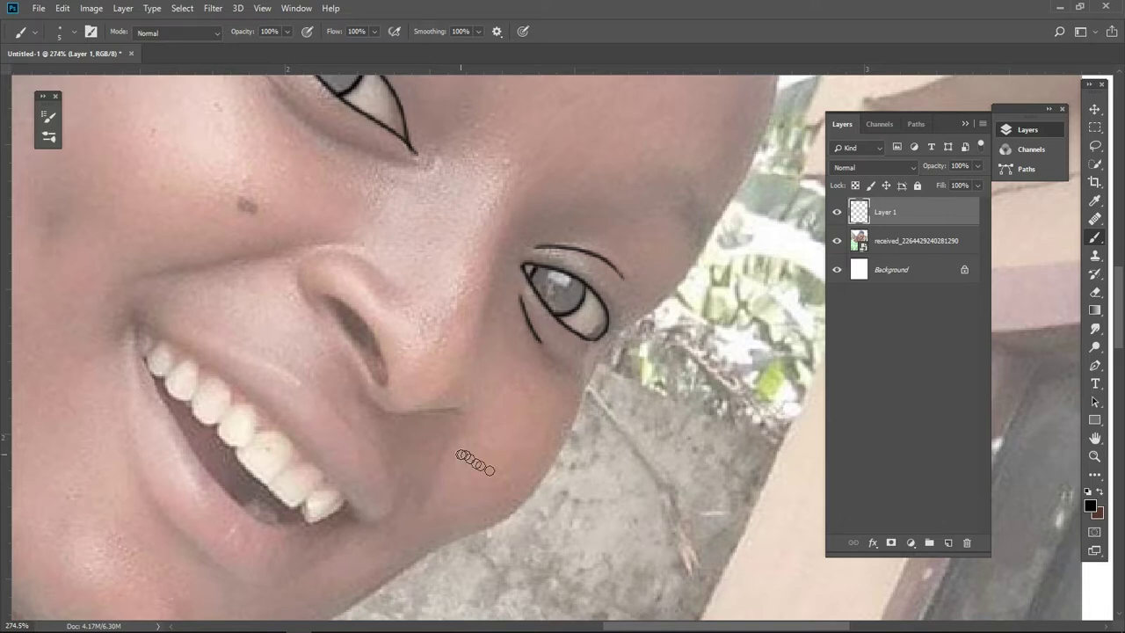
scroll(410, 320, down, 2)
Step: Outline the nostril and its wing, redrawing the inner nostril line
drag(348, 257, 380, 309)
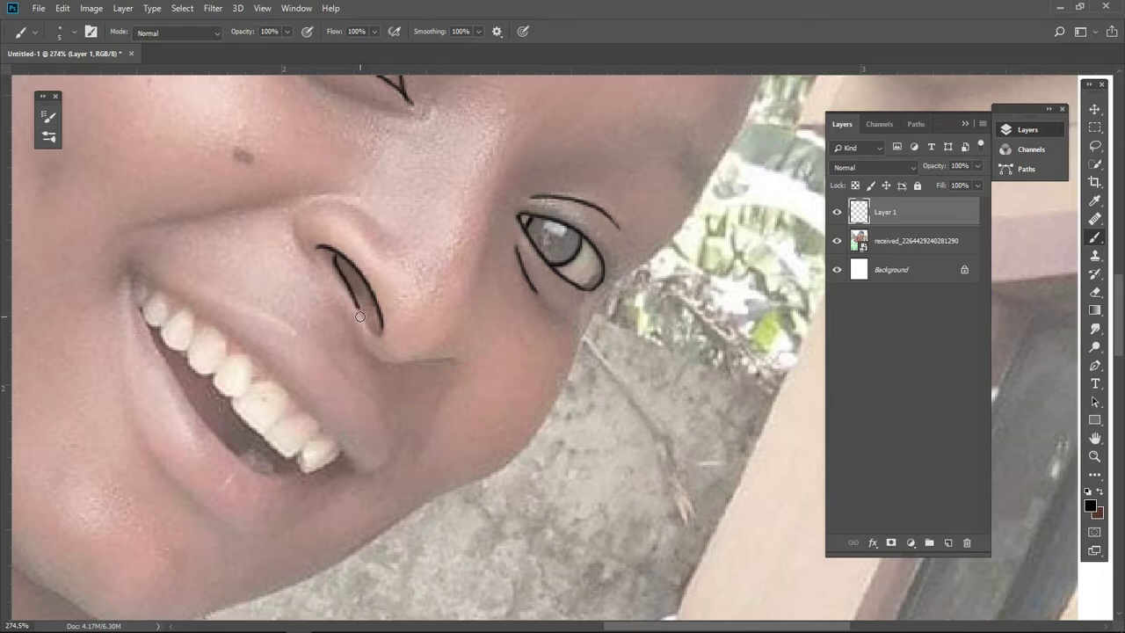
drag(325, 249, 387, 335)
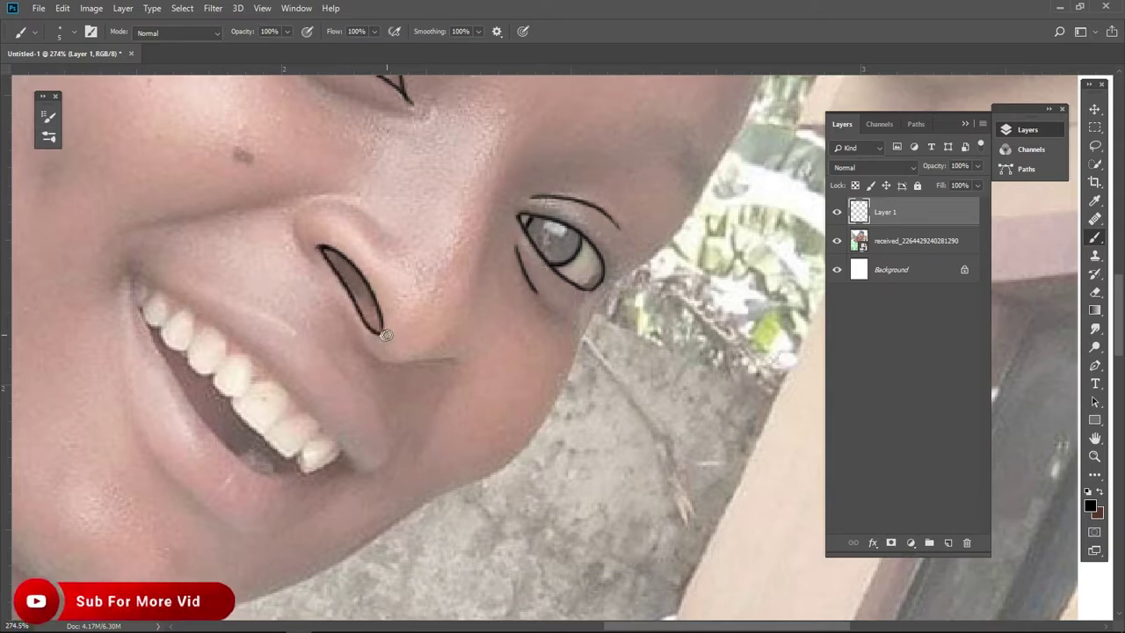
key(ctrl+z)
drag(324, 248, 384, 338)
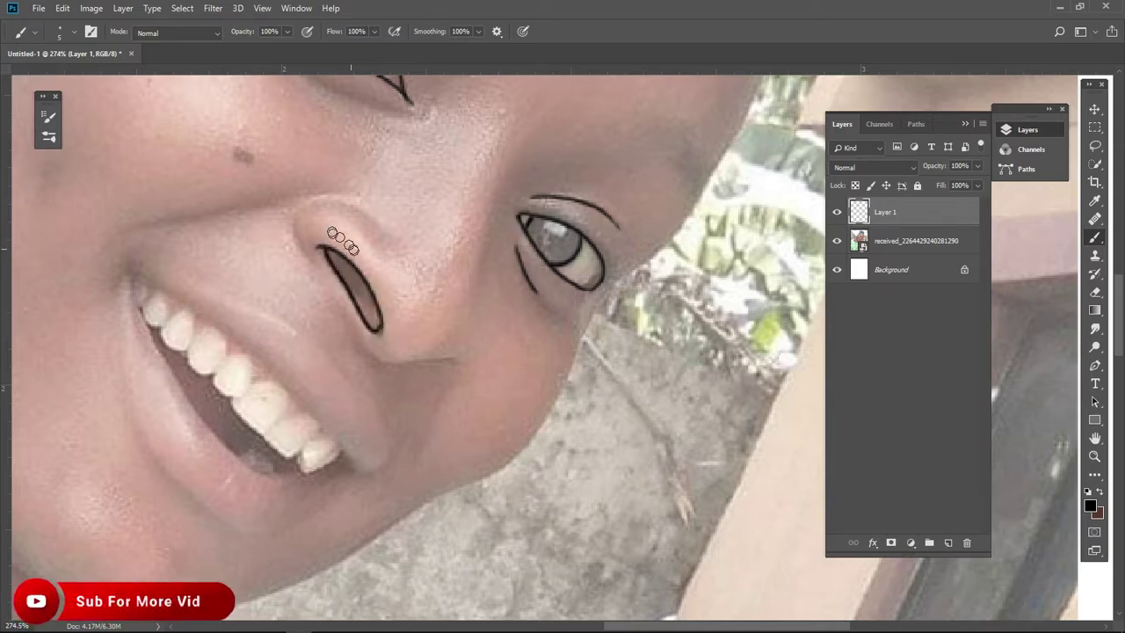
drag(310, 256, 353, 200)
drag(446, 342, 386, 258)
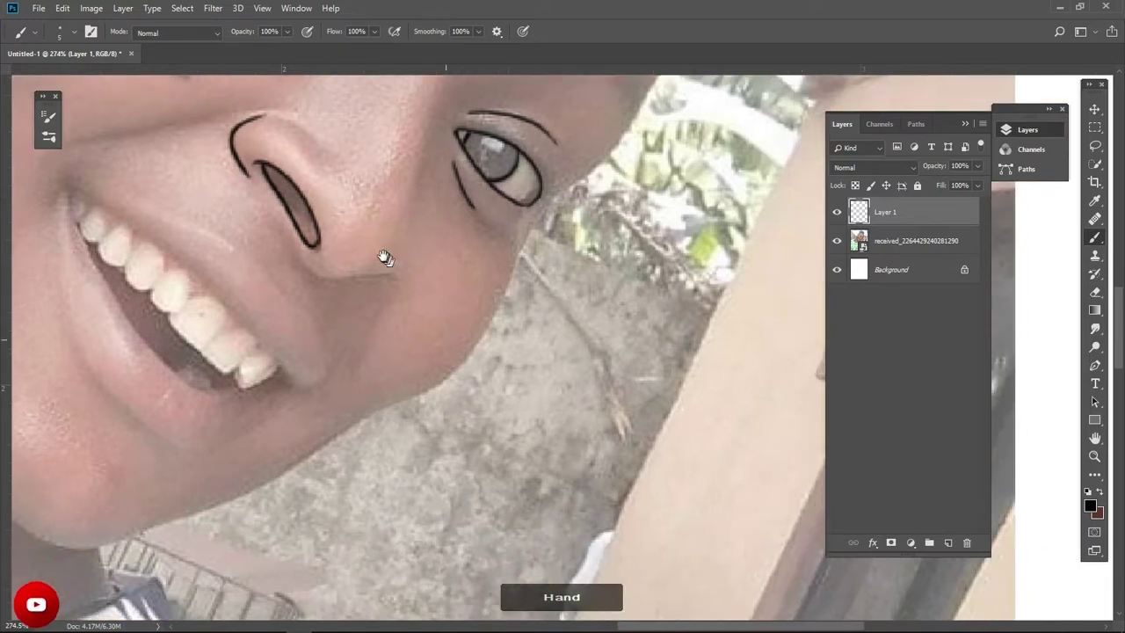
drag(290, 222, 304, 260)
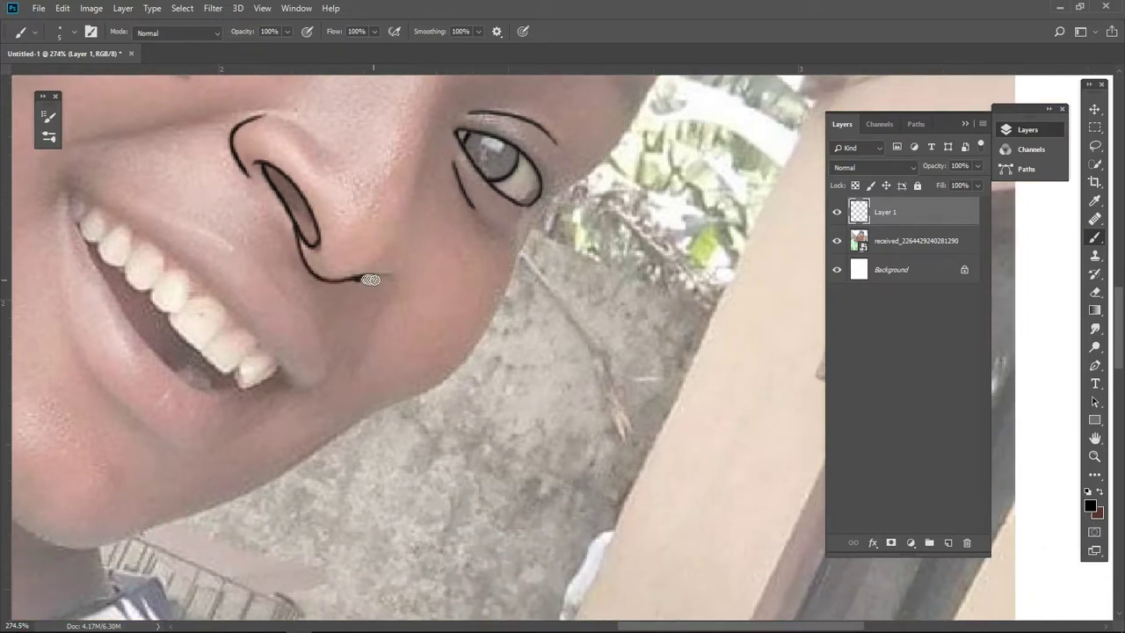
Step: Trace the underside of the nose and the upper lip from the mouth corner
drag(398, 275, 410, 193)
scroll(304, 265, left, 4)
mouse_move(286, 198)
mouse_down()
mouse_move(438, 281)
mouse_move(498, 377)
mouse_move(466, 408)
mouse_up()
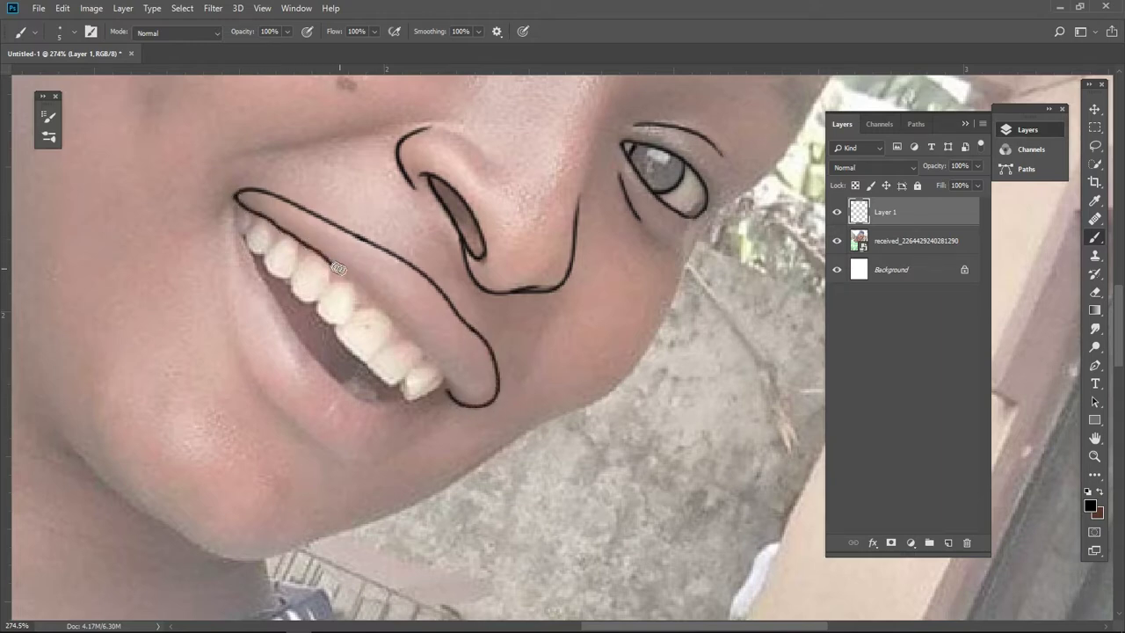
Step: Trace the upper lip along the teeth, the teeth's lower edge and the lower lip curve, redrawing one misdrawn stroke
drag(378, 301, 430, 358)
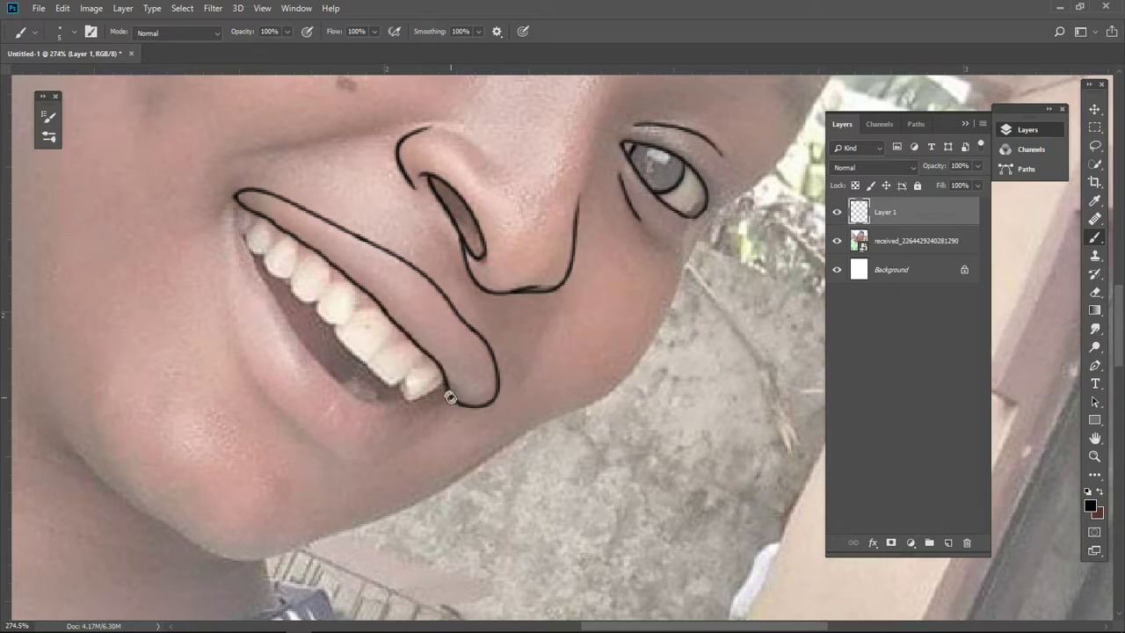
mouse_move(238, 200)
mouse_down()
mouse_move(254, 262)
mouse_move(290, 321)
mouse_move(393, 412)
mouse_up()
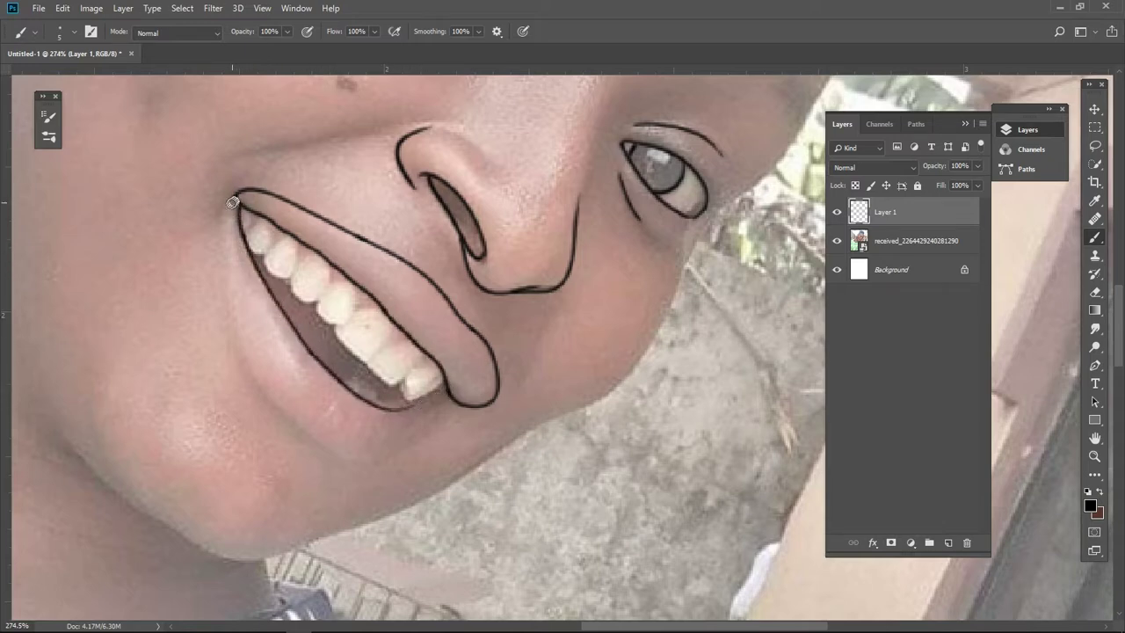
mouse_move(226, 245)
mouse_down()
mouse_move(257, 376)
mouse_move(320, 442)
mouse_move(385, 468)
mouse_up()
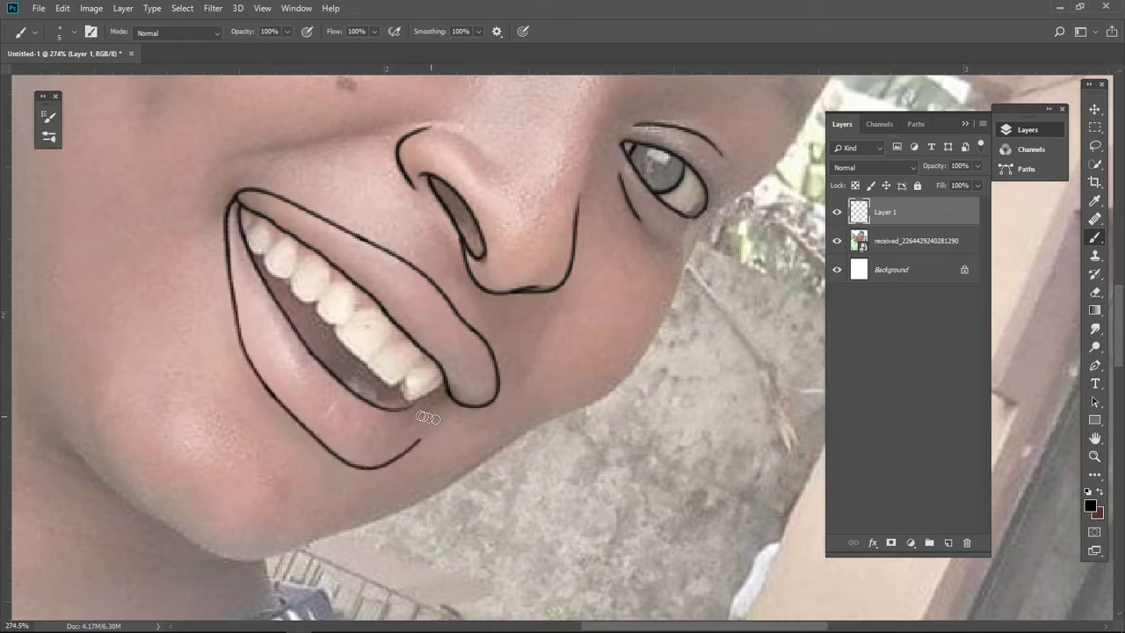
key(ctrl+z)
mouse_move(261, 381)
mouse_down()
mouse_move(346, 457)
mouse_move(421, 441)
mouse_move(446, 391)
mouse_up()
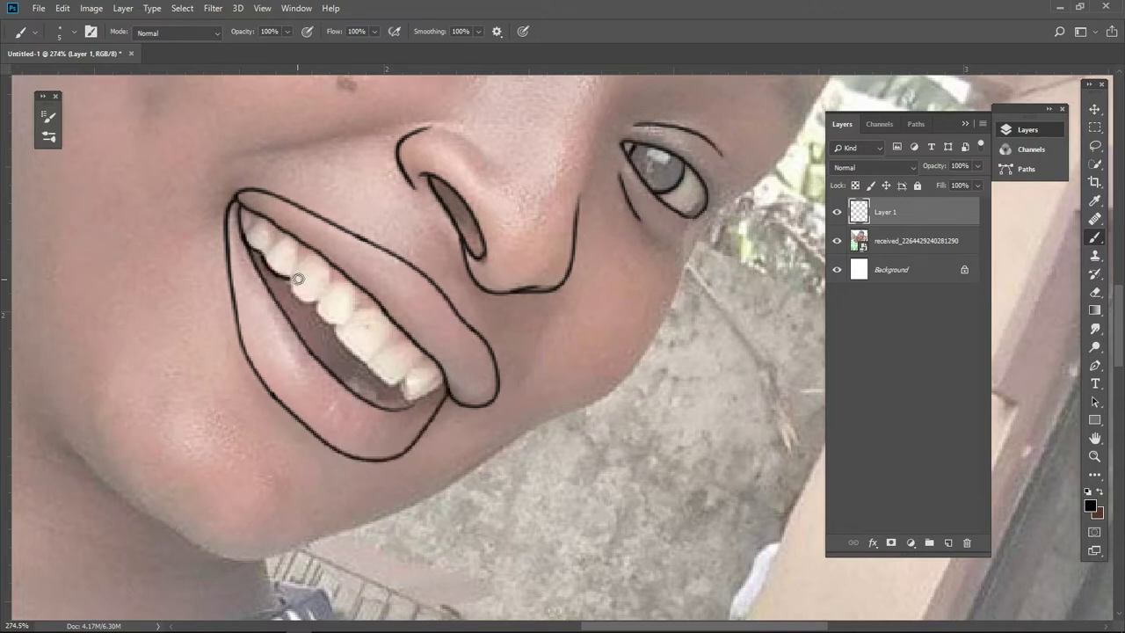
drag(294, 290, 321, 304)
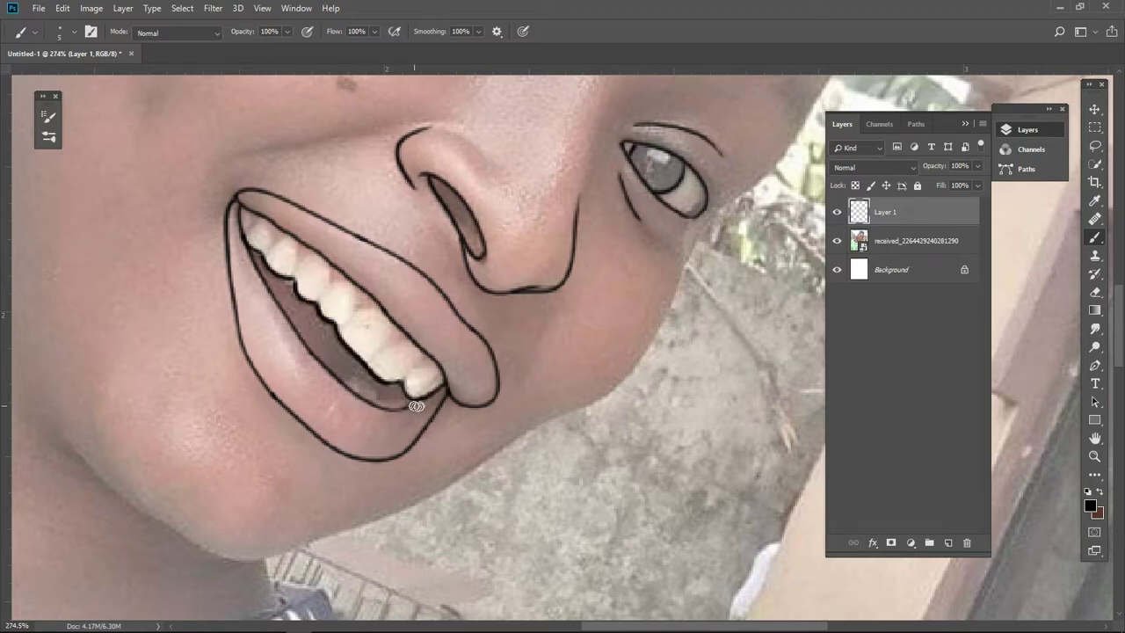
Step: Briefly hide and reshow the photo layer to check the line-art, then zoom in on the ear
key(ctrl+minus)
key(ctrl+minus)
key(ctrl+minus)
click(837, 241)
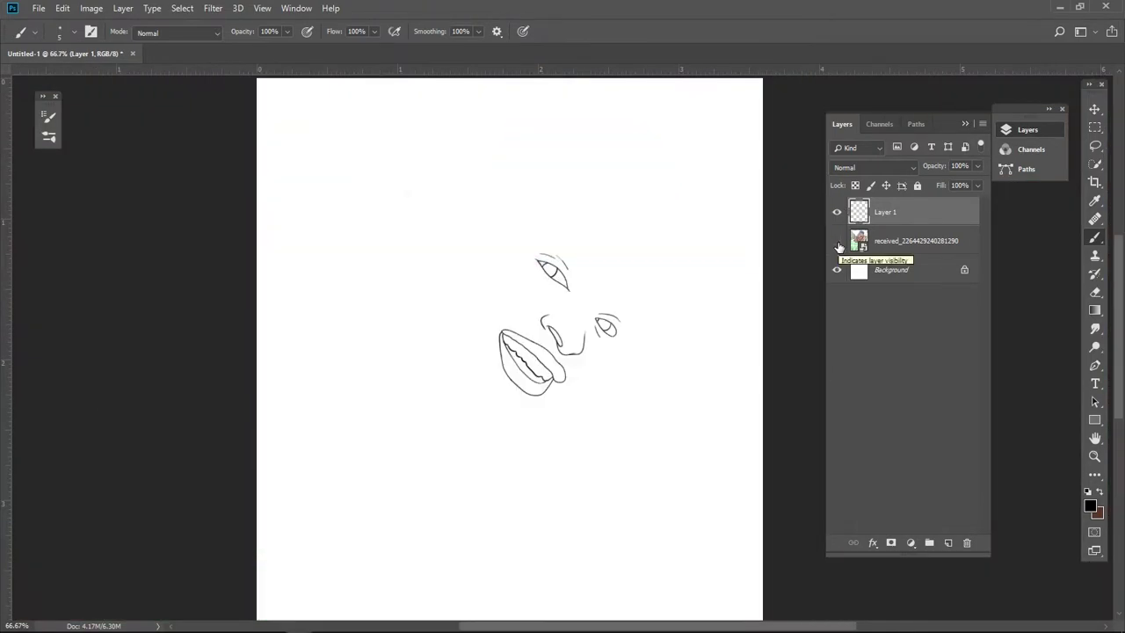
click(837, 246)
key(ctrl+plus)
key(ctrl+plus)
key(ctrl+plus)
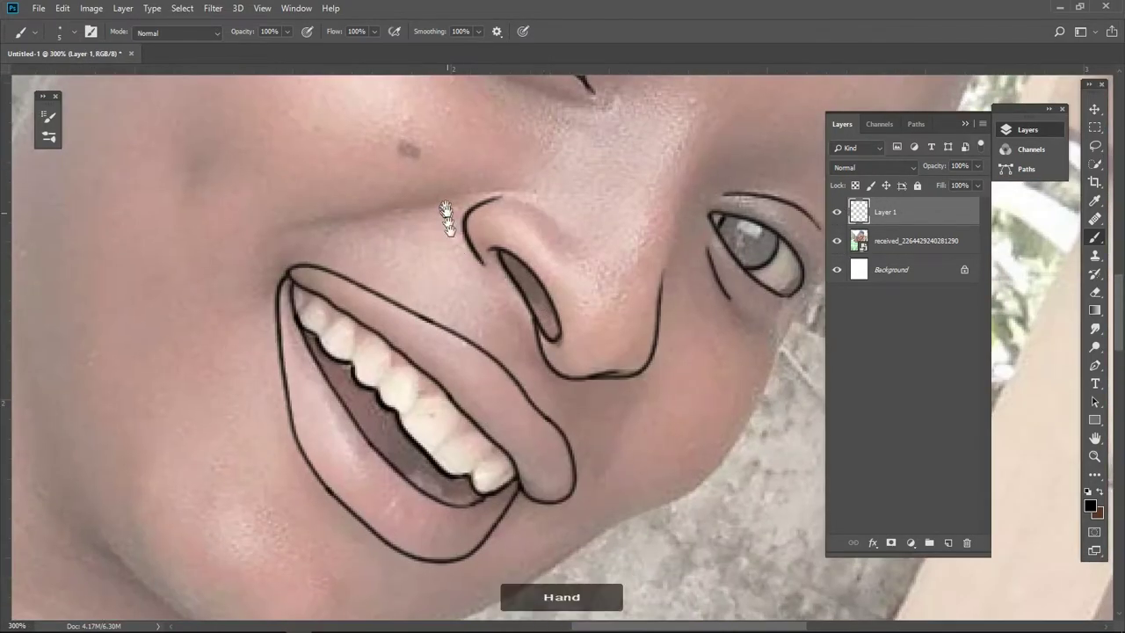
scroll(410, 375, up, 3)
Step: Trace the ear's back edge, the top of the round earring, and four inner-ear fold lines
mouse_move(221, 475)
mouse_down()
mouse_move(221, 405)
mouse_move(245, 340)
mouse_move(307, 256)
mouse_move(357, 246)
mouse_move(369, 294)
mouse_up()
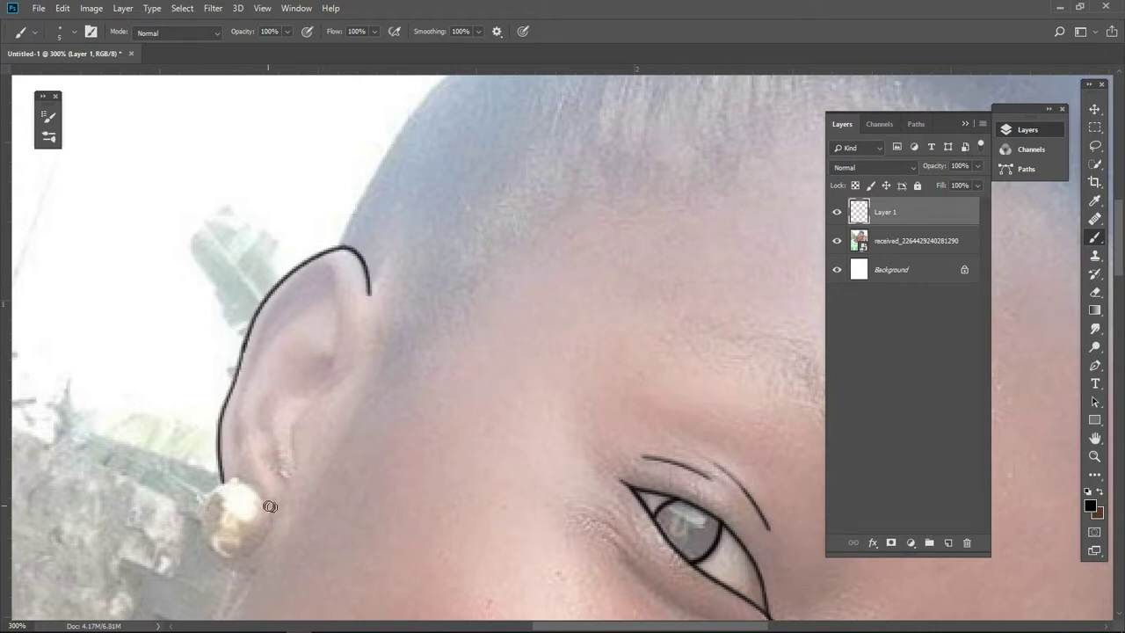
mouse_move(249, 483)
mouse_down()
mouse_move(213, 490)
mouse_move(214, 552)
mouse_move(269, 545)
mouse_move(263, 491)
mouse_move(215, 483)
mouse_up()
key(space)
drag(354, 436, 322, 423)
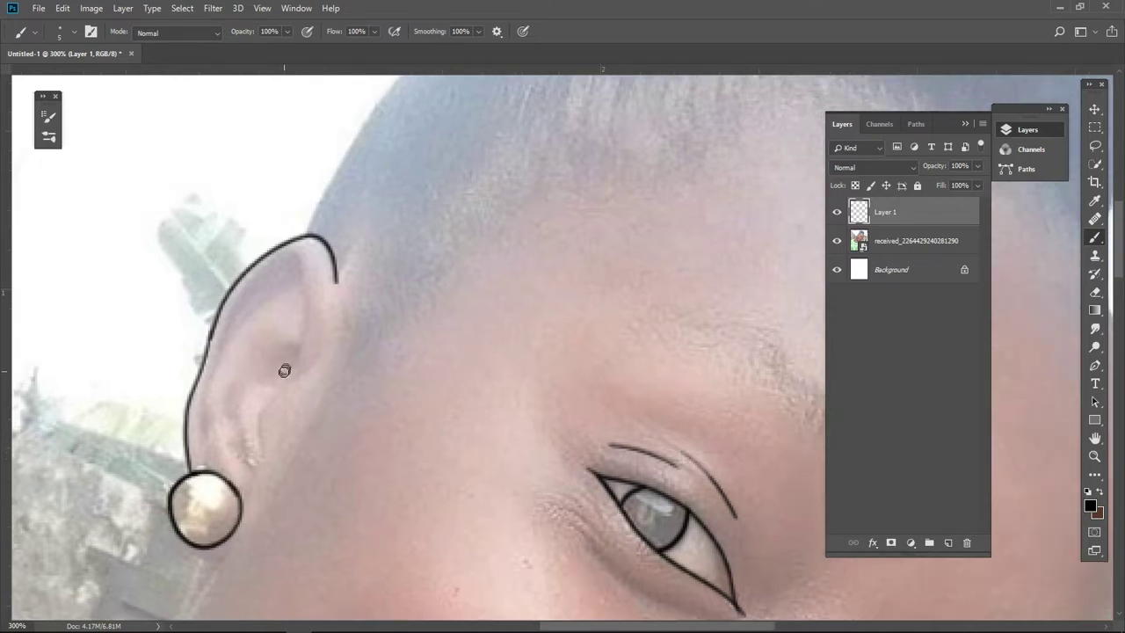
mouse_move(284, 369)
mouse_down()
mouse_move(307, 322)
mouse_move(305, 255)
mouse_move(274, 246)
mouse_up()
drag(234, 335, 248, 290)
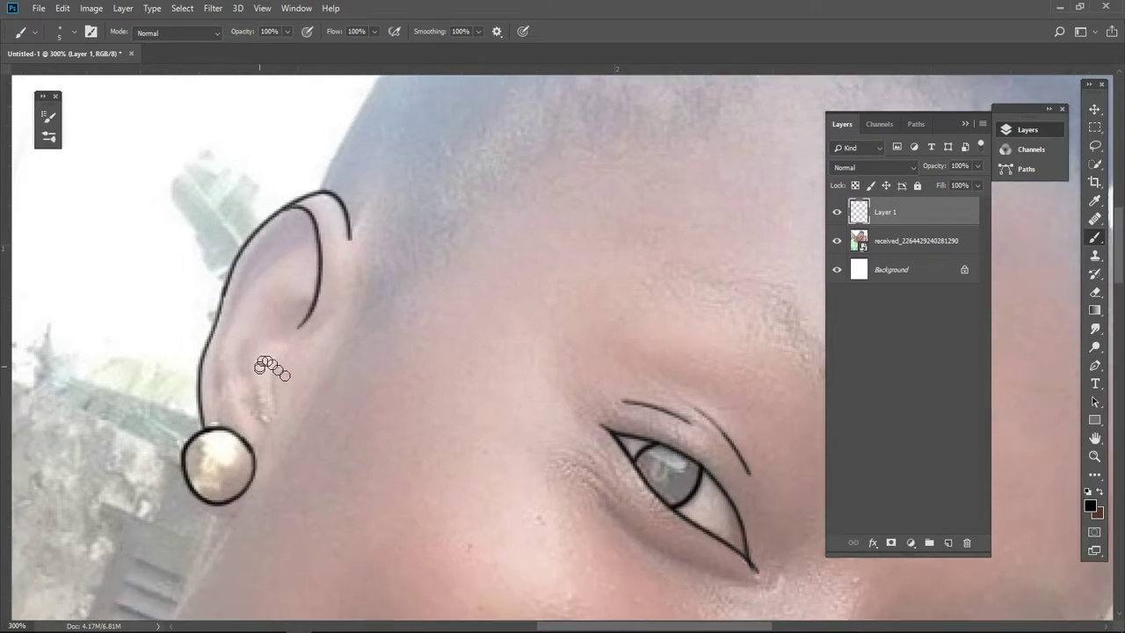
mouse_move(272, 419)
mouse_down()
mouse_move(269, 380)
mouse_move(296, 349)
mouse_up()
mouse_move(254, 416)
mouse_down()
mouse_move(239, 347)
mouse_move(260, 321)
mouse_up()
mouse_move(218, 395)
mouse_down()
mouse_move(220, 325)
mouse_move(242, 279)
mouse_up()
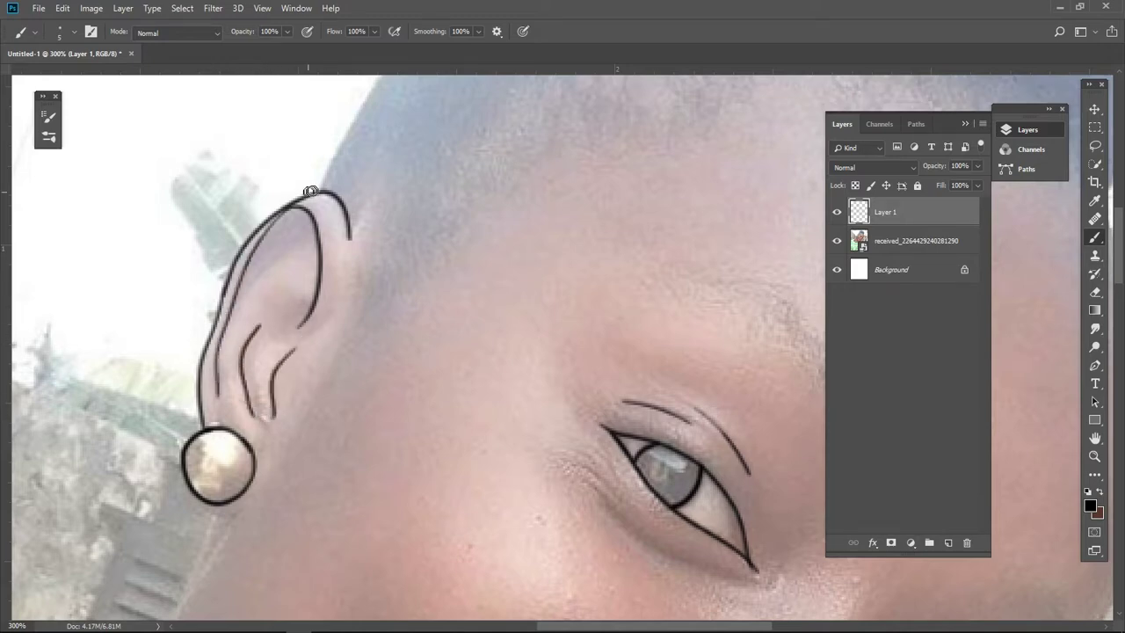
drag(430, 410, 368, 292)
Step: Draw hatched eyebrow hair strokes toward the brow's tail, with stroke smoothing at 10%
click(380, 382)
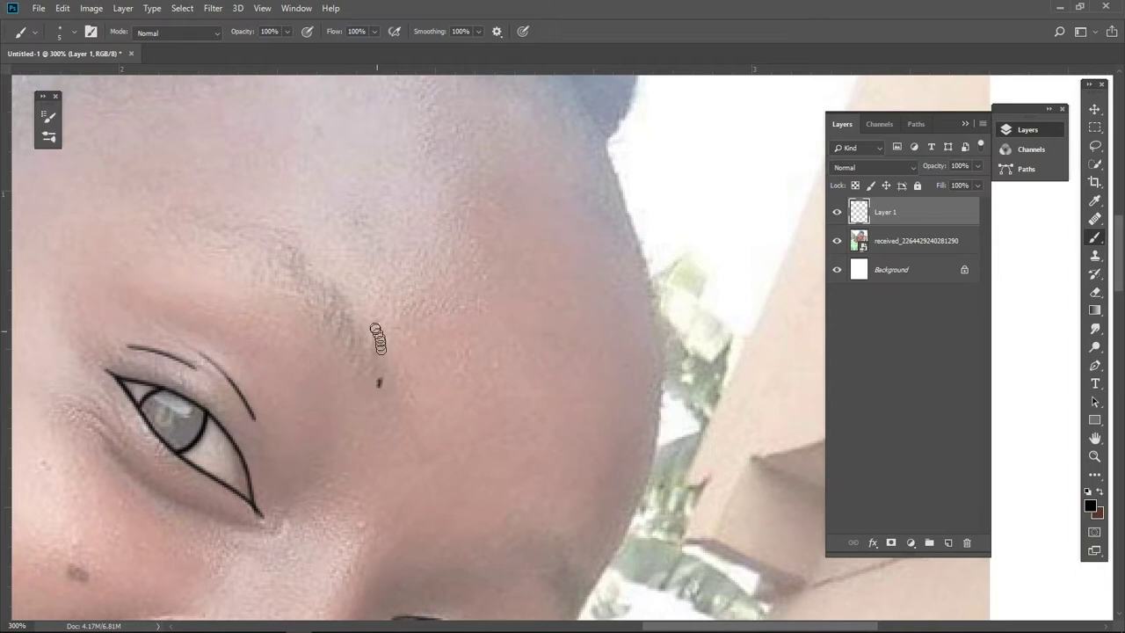
drag(379, 362, 380, 375)
drag(421, 48, 423, 47)
mouse_move(371, 332)
mouse_down()
mouse_move(368, 376)
mouse_move(380, 380)
mouse_up()
drag(364, 332, 367, 377)
mouse_move(357, 317)
mouse_down()
mouse_move(360, 369)
mouse_move(345, 353)
mouse_up()
drag(327, 301, 325, 328)
mouse_move(308, 284)
mouse_down()
mouse_move(315, 320)
mouse_move(302, 308)
mouse_up()
mouse_move(279, 253)
mouse_down()
mouse_move(288, 276)
mouse_move(252, 251)
mouse_up()
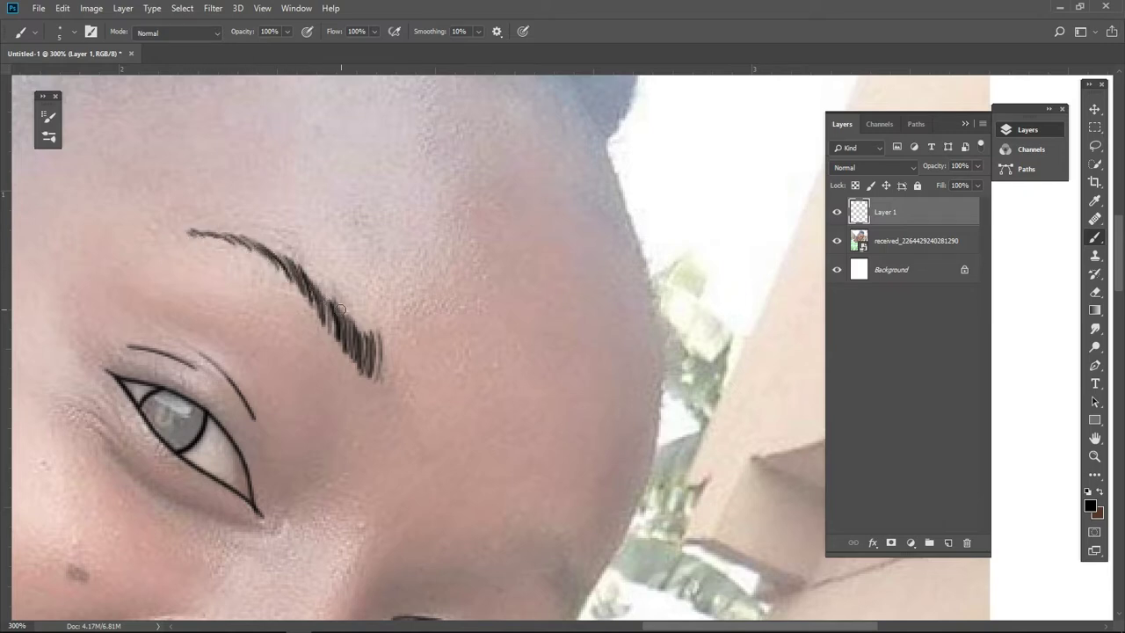
Step: Add hair strokes along the eyebrow's lower edge and erase the slanted stray strokes
mouse_move(553, 472)
mouse_down()
mouse_move(409, 334)
mouse_move(414, 352)
mouse_up()
mouse_move(384, 354)
mouse_down()
mouse_move(419, 361)
mouse_move(425, 381)
mouse_up()
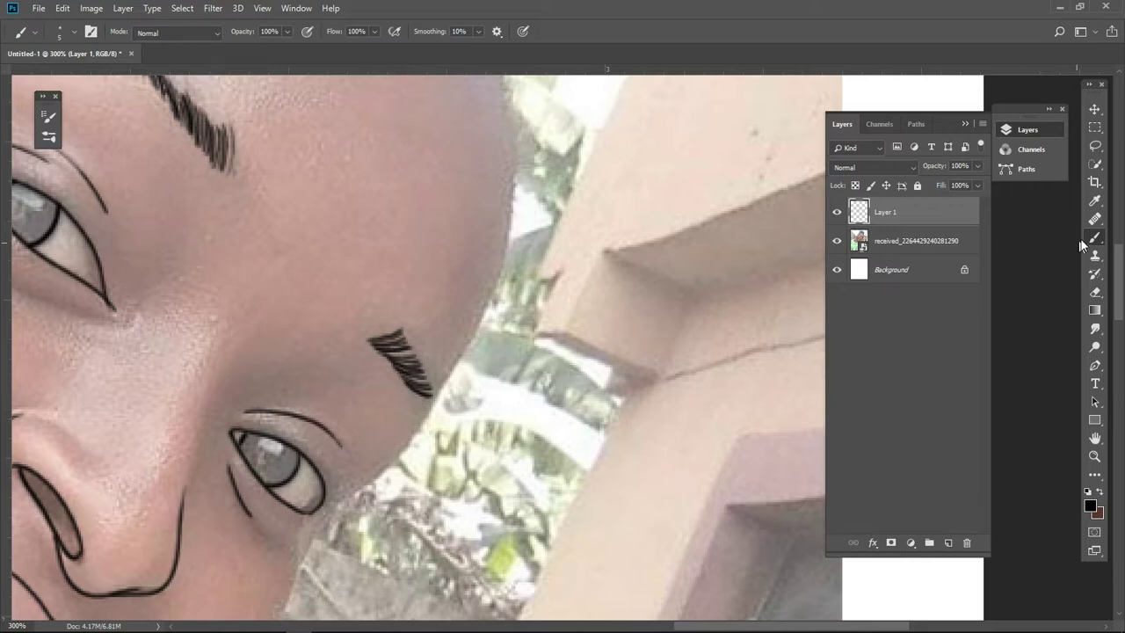
key(e)
mouse_move(378, 334)
mouse_down()
mouse_move(427, 387)
mouse_move(425, 413)
mouse_move(398, 361)
mouse_up()
key(b)
Step: Raise brush stroke smoothing to 100% and zoom in on the face
key(ctrl+0)
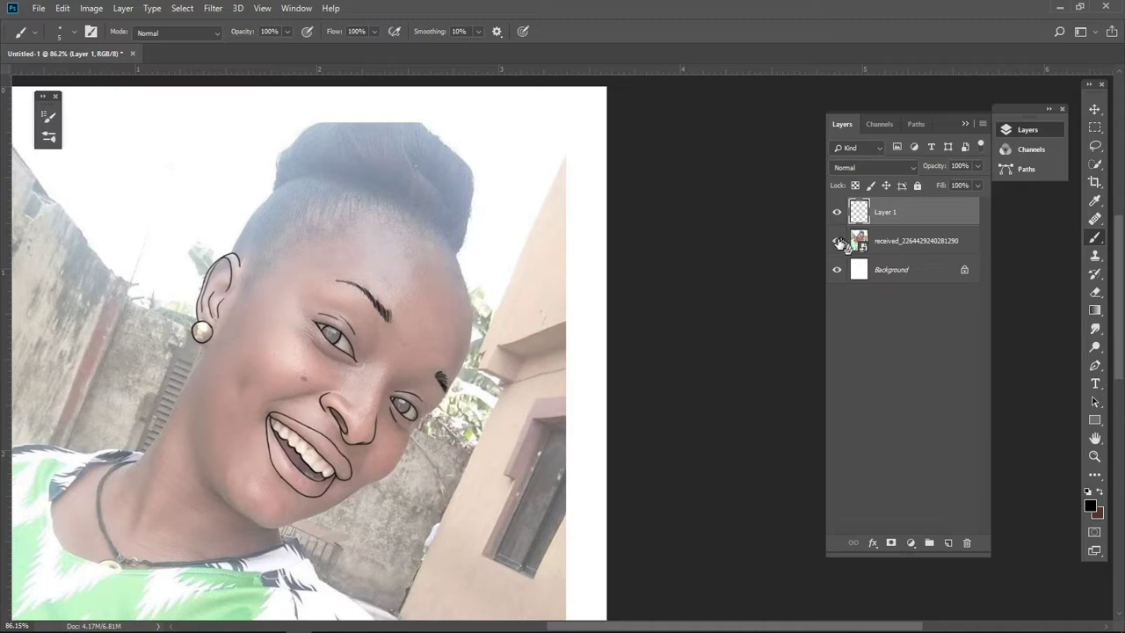
click(837, 240)
click(837, 241)
scroll(452, 401, up, 5)
drag(479, 32, 537, 47)
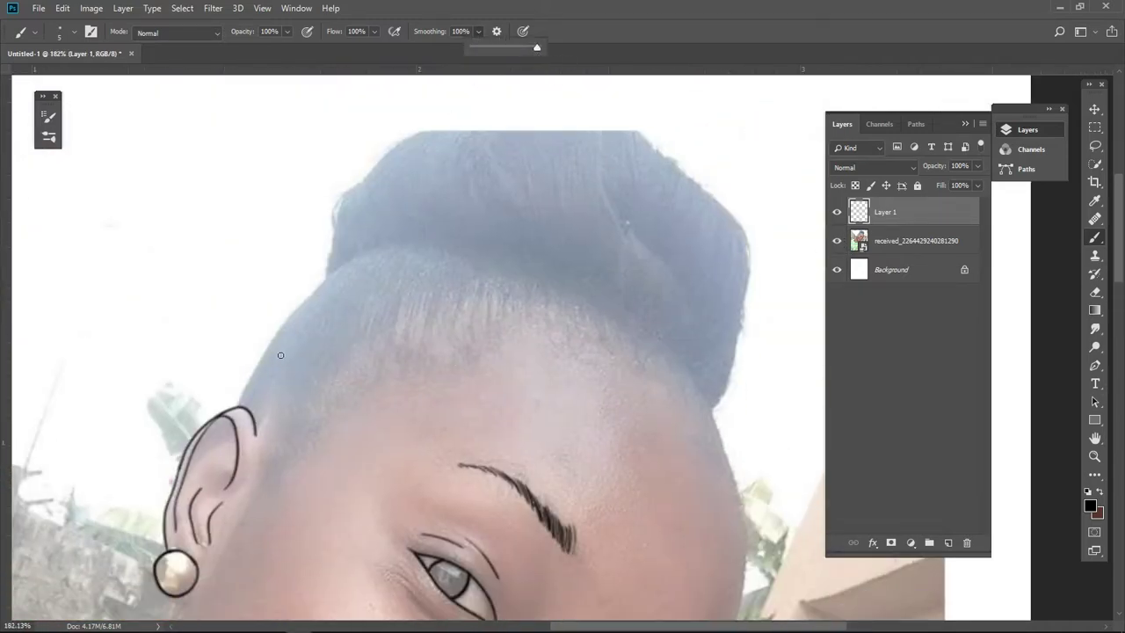
scroll(281, 356, up, 2)
scroll(312, 339, up, 1)
scroll(302, 364, up, 1)
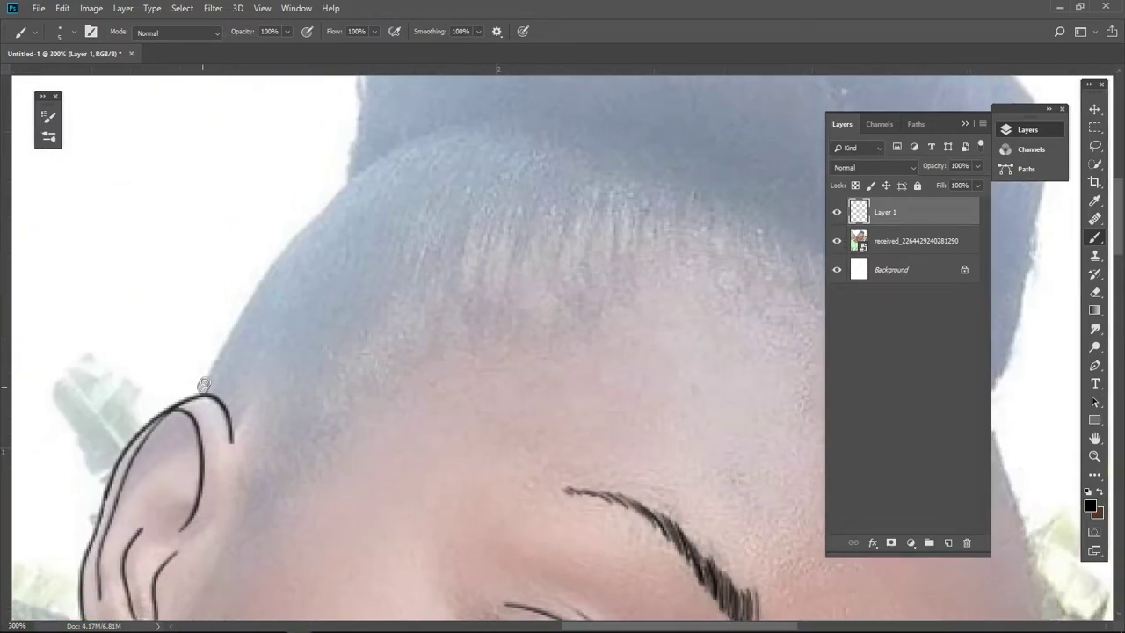
Step: Trace the head outline from the ear up along the forehead edge
drag(203, 385, 373, 163)
scroll(489, 225, down, 3)
scroll(490, 226, right, 5)
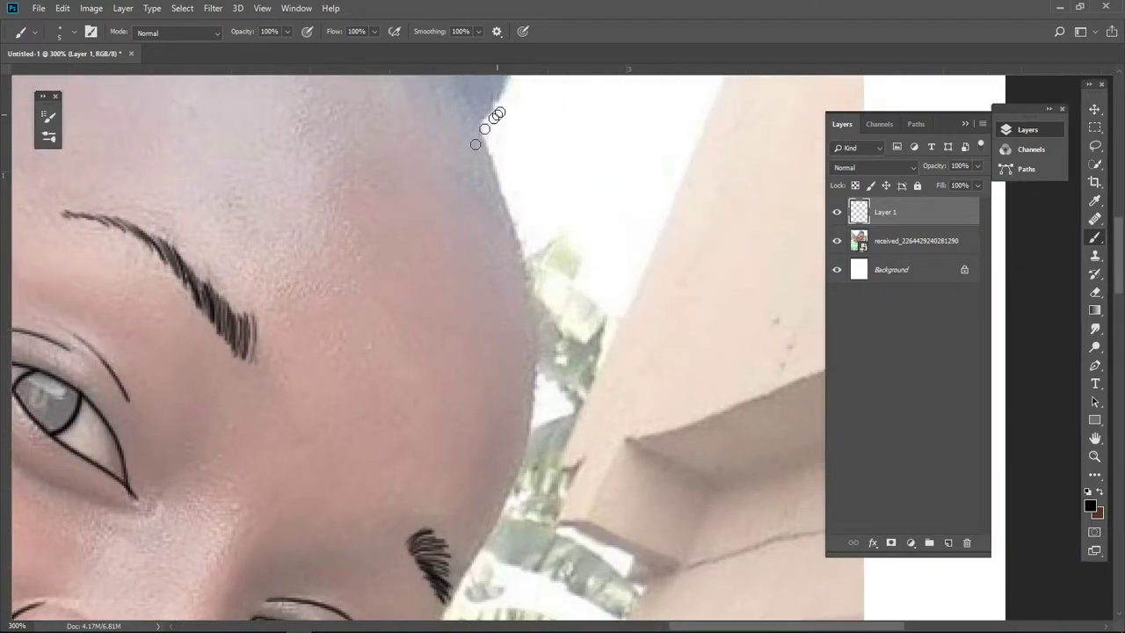
drag(489, 161, 526, 276)
scroll(526, 276, down, 3)
scroll(525, 276, right, 1)
drag(479, 128, 510, 329)
scroll(510, 330, down, 3)
scroll(510, 330, right, 1)
mouse_move(314, 526)
mouse_down()
mouse_move(396, 448)
mouse_move(442, 371)
mouse_move(497, 215)
mouse_up()
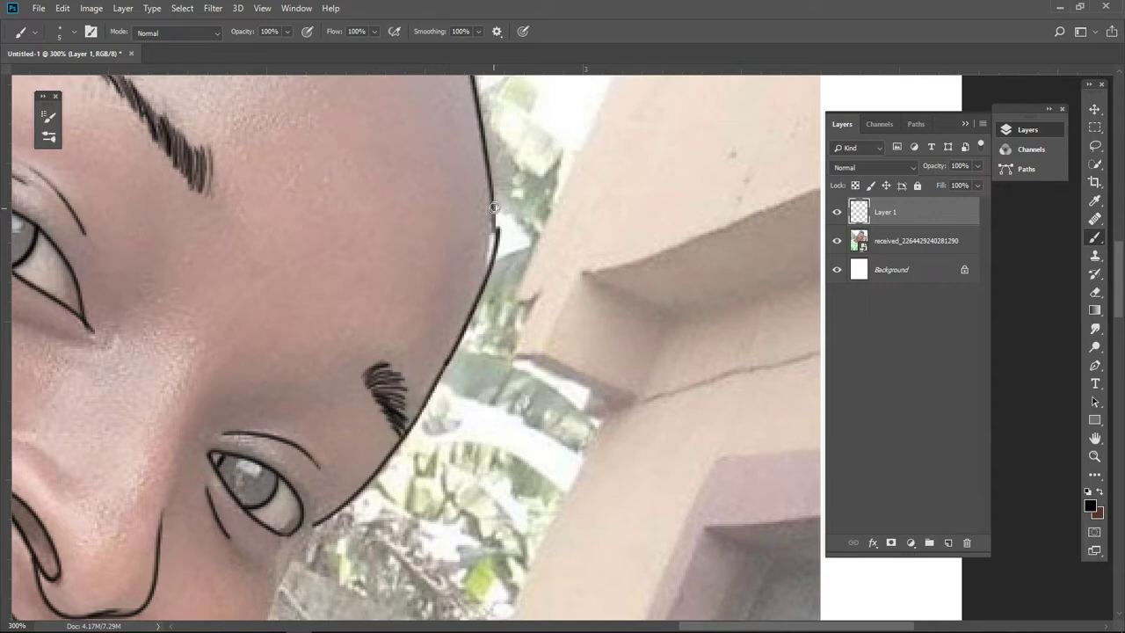
Step: Redraw the head outline beside the eyebrow as one clean line, undoing shaky attempts
key(ctrl+z)
drag(445, 363, 479, 291)
key(ctrl+z)
mouse_move(445, 365)
mouse_down()
mouse_move(495, 221)
mouse_move(417, 434)
mouse_up()
key(ctrl+z)
key(ctrl+z)
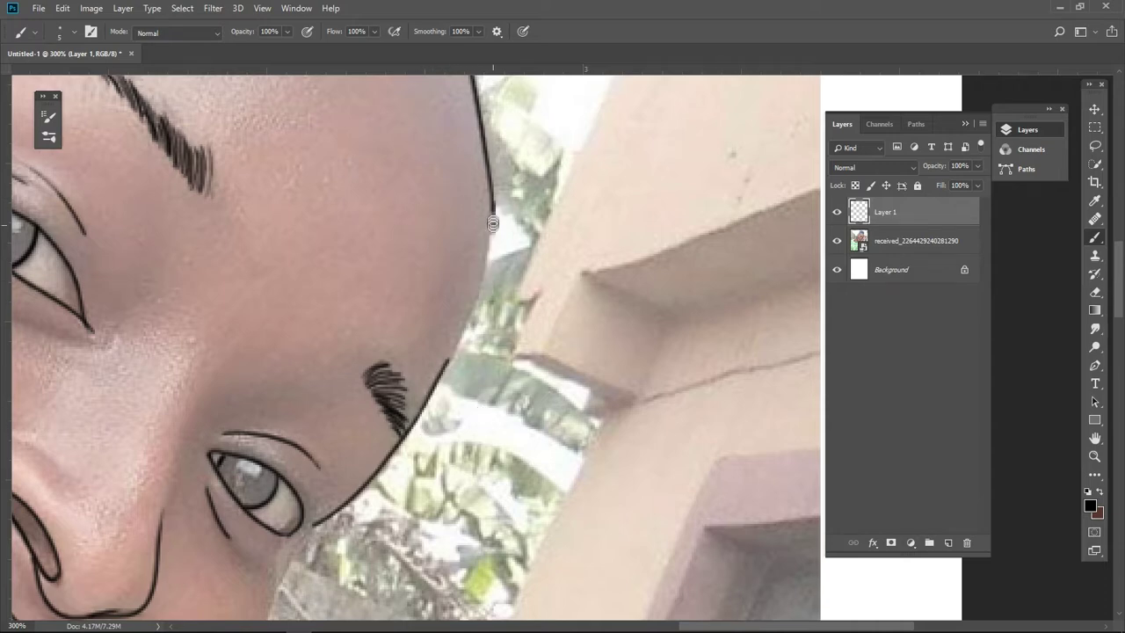
mouse_move(493, 224)
mouse_down()
mouse_move(442, 369)
mouse_move(489, 264)
mouse_move(494, 180)
mouse_up()
key(ctrl+z)
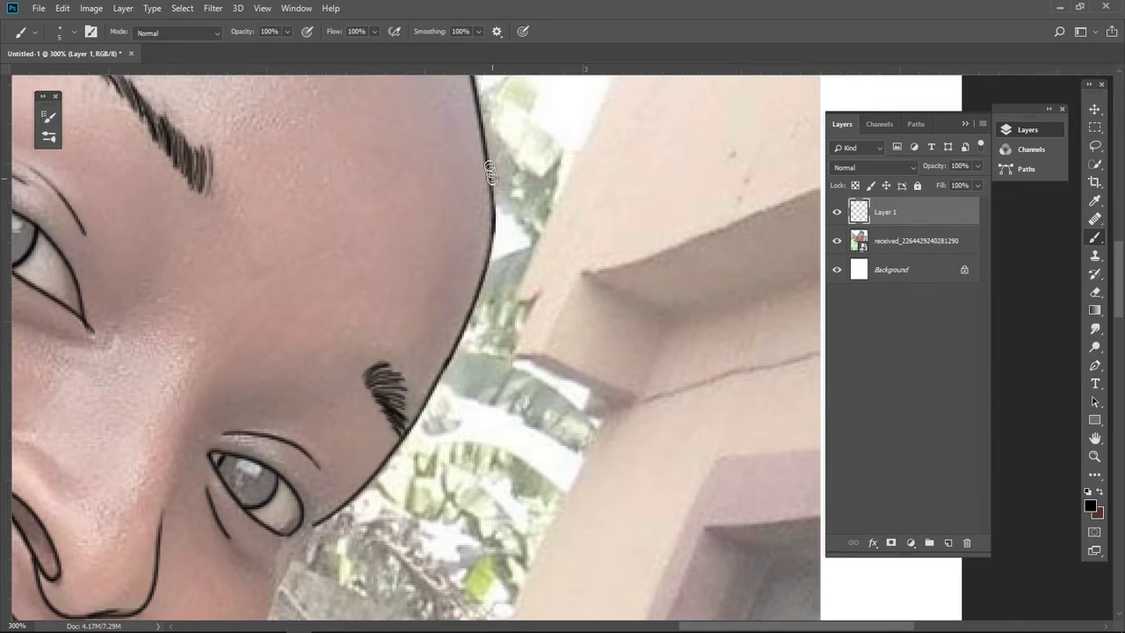
mouse_move(292, 533)
mouse_down()
mouse_move(438, 146)
mouse_move(422, 192)
mouse_up()
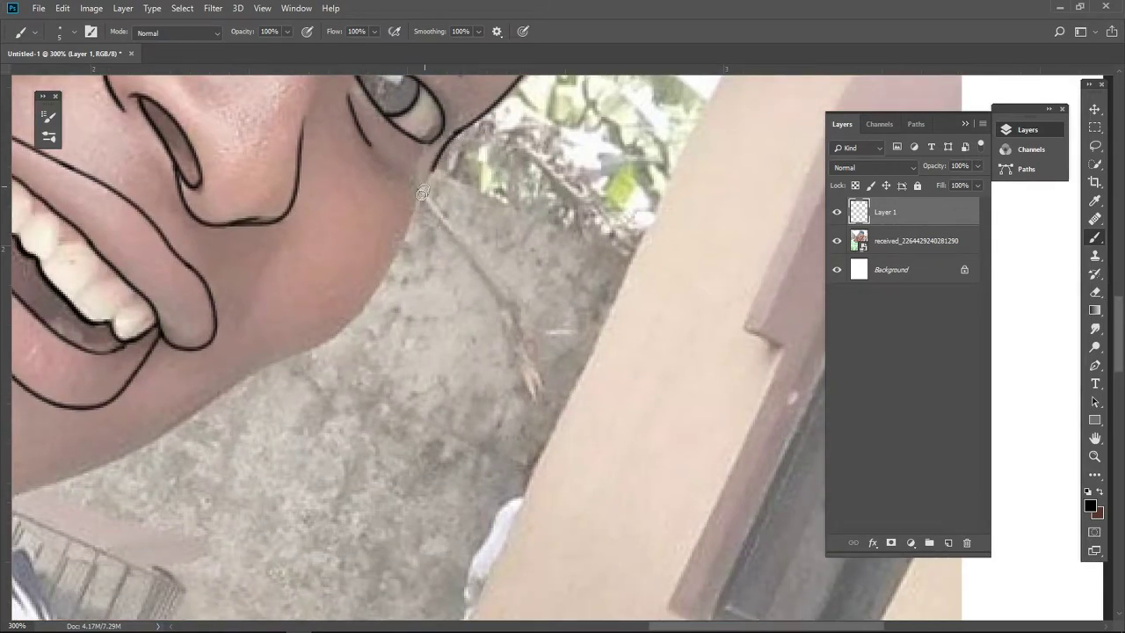
Step: Trace the jawline from the cheek down toward the chin, redoing one stroke
drag(343, 341, 473, 291)
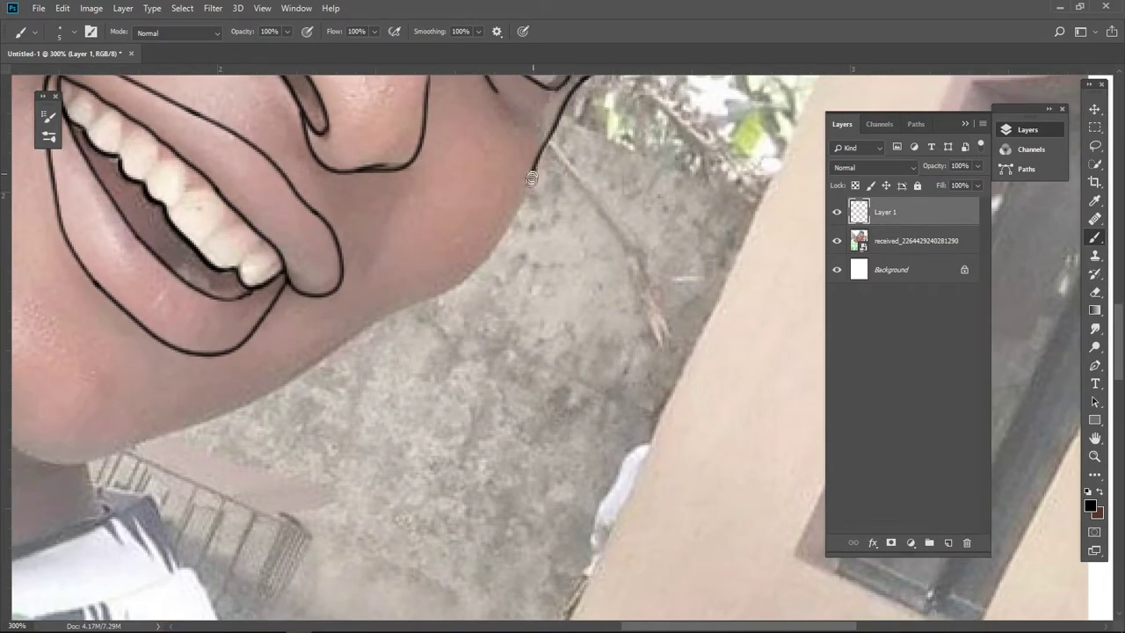
mouse_move(534, 172)
mouse_down()
mouse_move(490, 253)
mouse_move(413, 309)
mouse_up()
key(ctrl+z)
drag(349, 338, 534, 168)
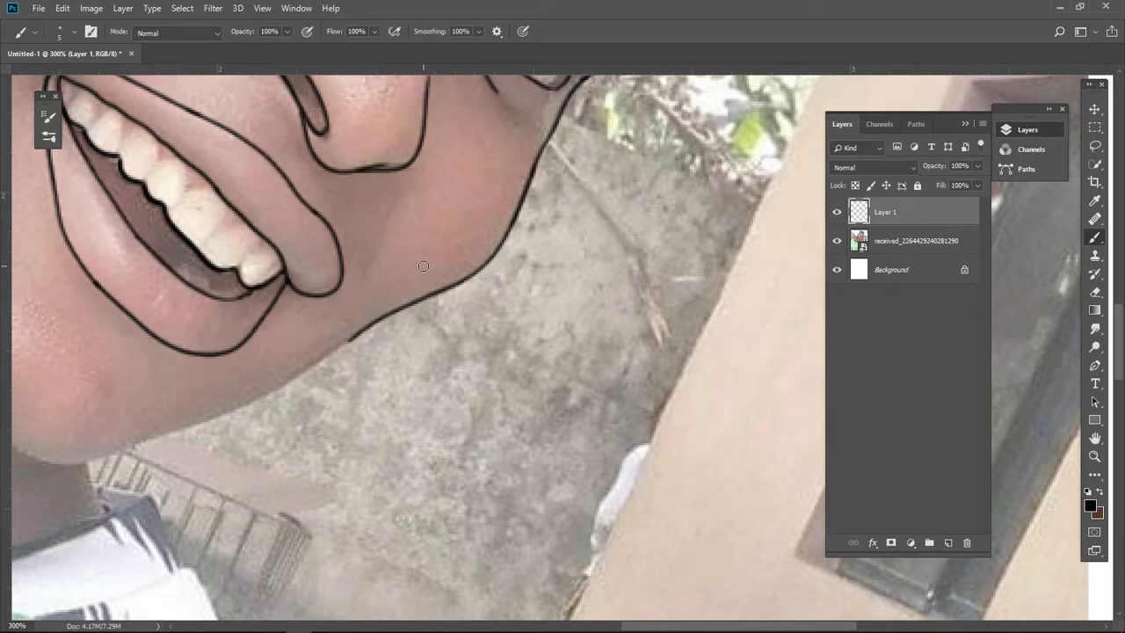
drag(423, 265, 537, 199)
mouse_move(180, 397)
mouse_down()
mouse_move(337, 349)
mouse_move(441, 288)
mouse_up()
Step: Draw the chin line toward the jaw, undoing several badly joined attempts
drag(474, 260, 804, 335)
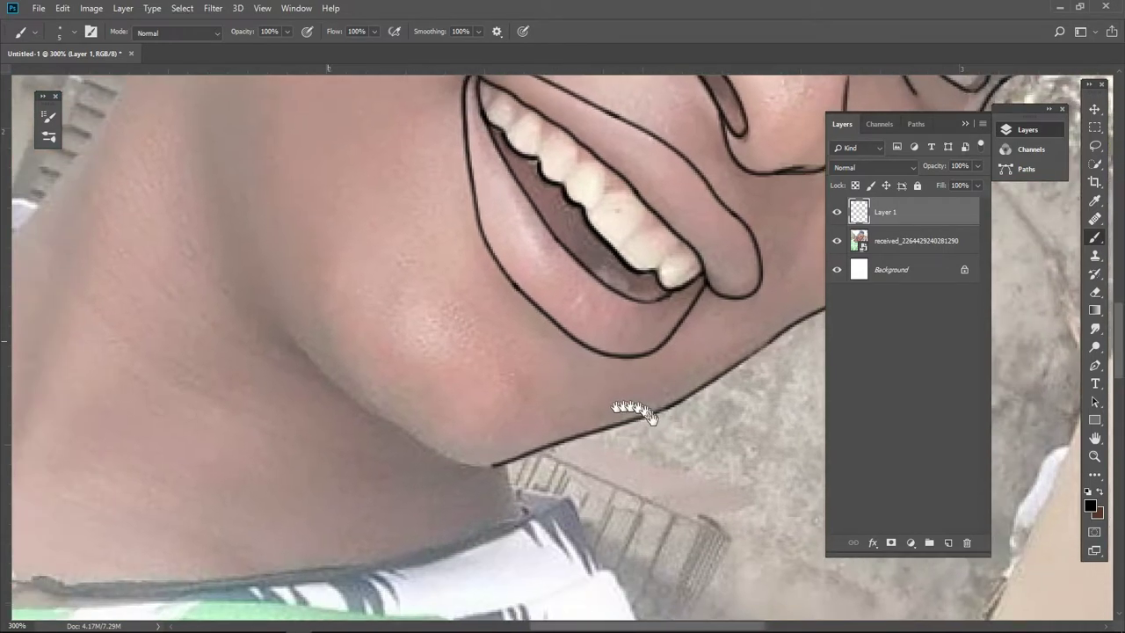
mouse_move(304, 345)
mouse_down()
mouse_move(445, 448)
mouse_move(527, 474)
mouse_up()
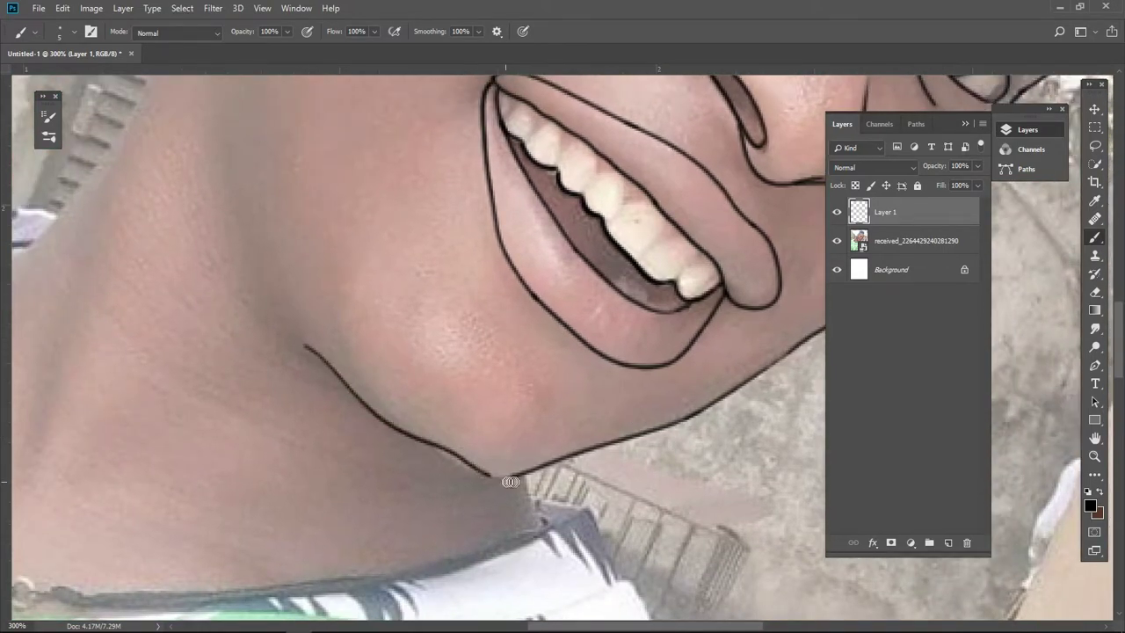
mouse_move(323, 344)
mouse_down()
mouse_move(258, 318)
mouse_move(394, 439)
mouse_move(451, 454)
mouse_up()
key(ctrl+z)
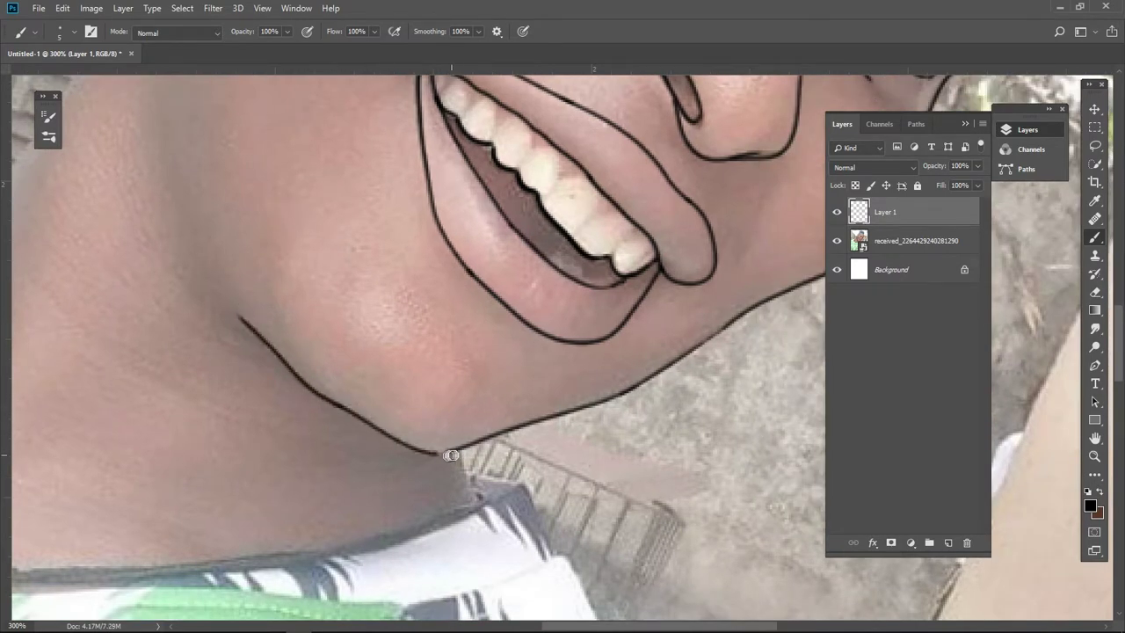
key(ctrl+z)
mouse_move(362, 417)
mouse_down()
mouse_move(414, 447)
mouse_move(459, 452)
mouse_up()
key(ctrl+z)
mouse_move(348, 408)
mouse_down()
mouse_move(412, 445)
mouse_move(457, 452)
mouse_move(364, 414)
mouse_move(427, 452)
mouse_move(459, 452)
mouse_up()
key(ctrl+z)
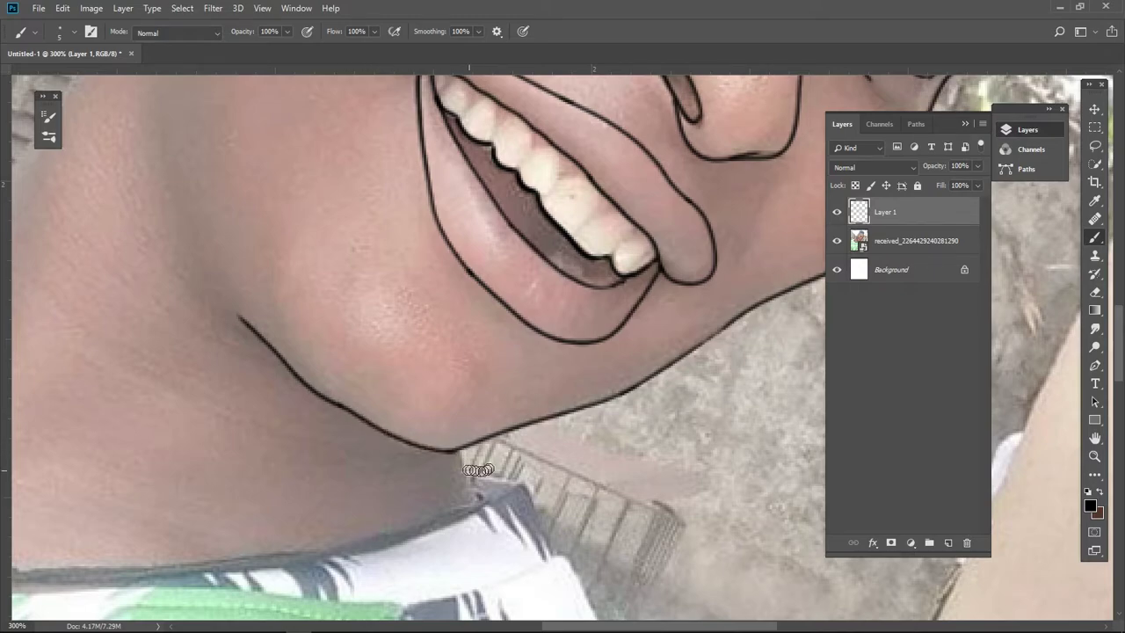
Step: Zoom around the chin and redraw the chin line until it meets the jaw
key(ctrl+0)
scroll(420, 390, up, 5)
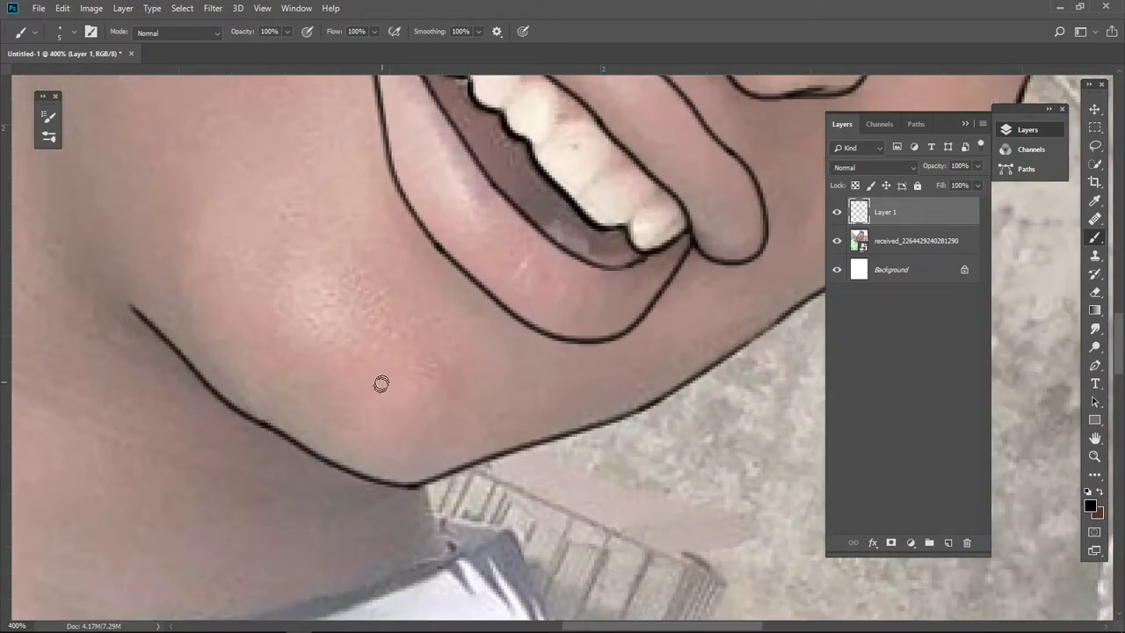
key(ctrl+z)
scroll(378, 373, down, 3)
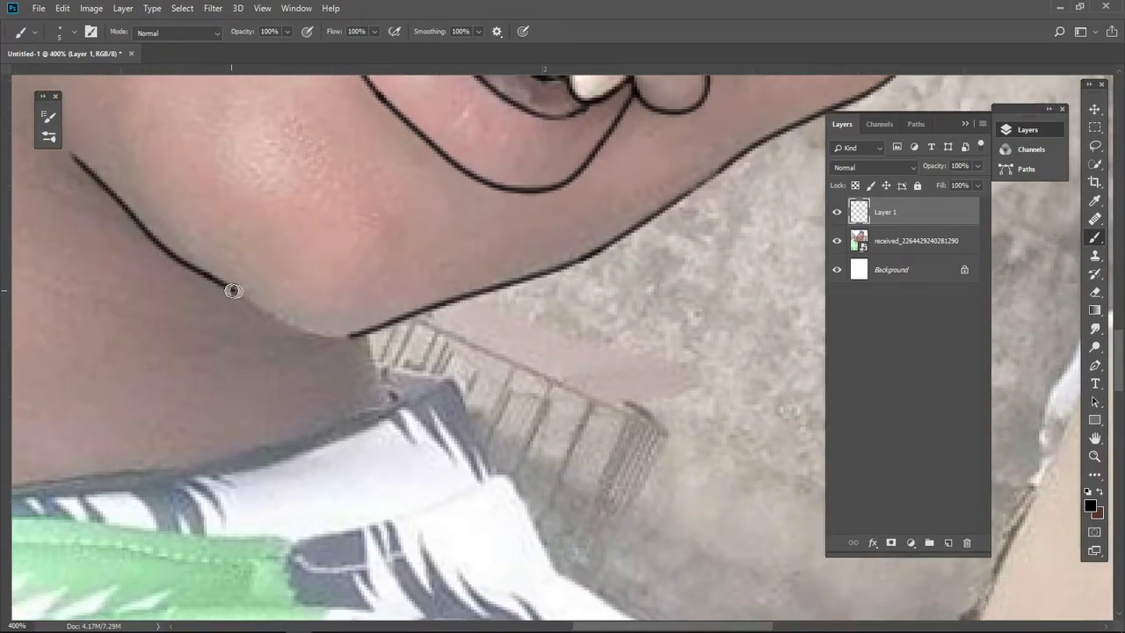
drag(284, 327, 352, 335)
key(ctrl+z)
key(ctrl+z)
mouse_move(231, 288)
mouse_down()
mouse_move(284, 321)
mouse_move(359, 337)
mouse_up()
key(ctrl+z)
drag(231, 288, 361, 335)
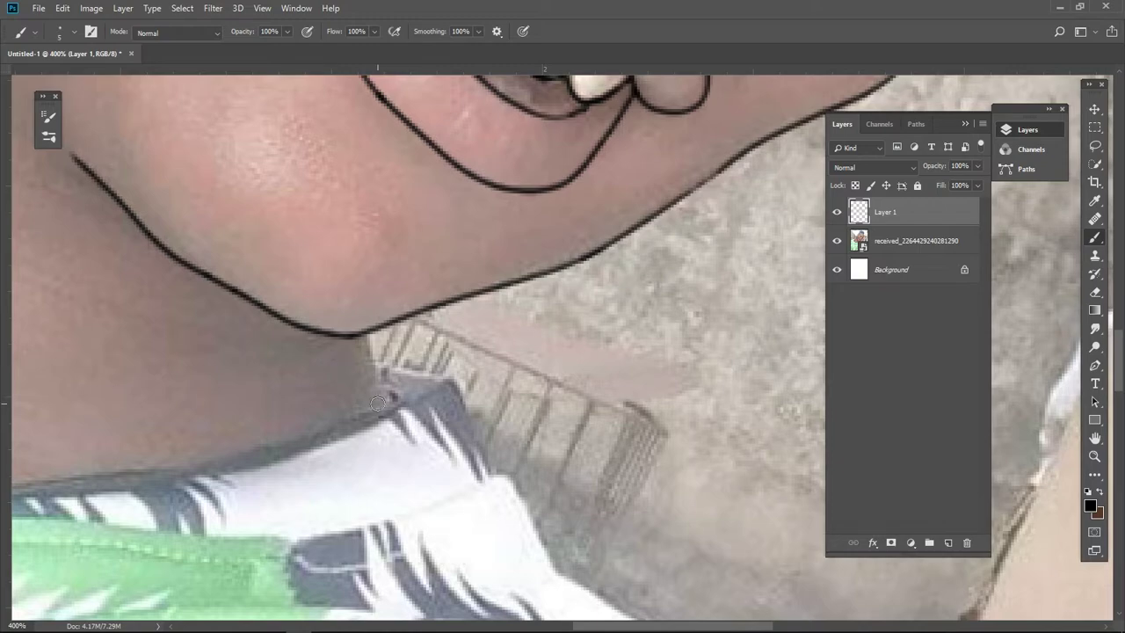
Step: Hide the photo layer to review the line drawing on white
key(ctrl+minus)
key(ctrl+minus)
key(ctrl+minus)
key(ctrl+minus)
click(837, 240)
click(837, 240)
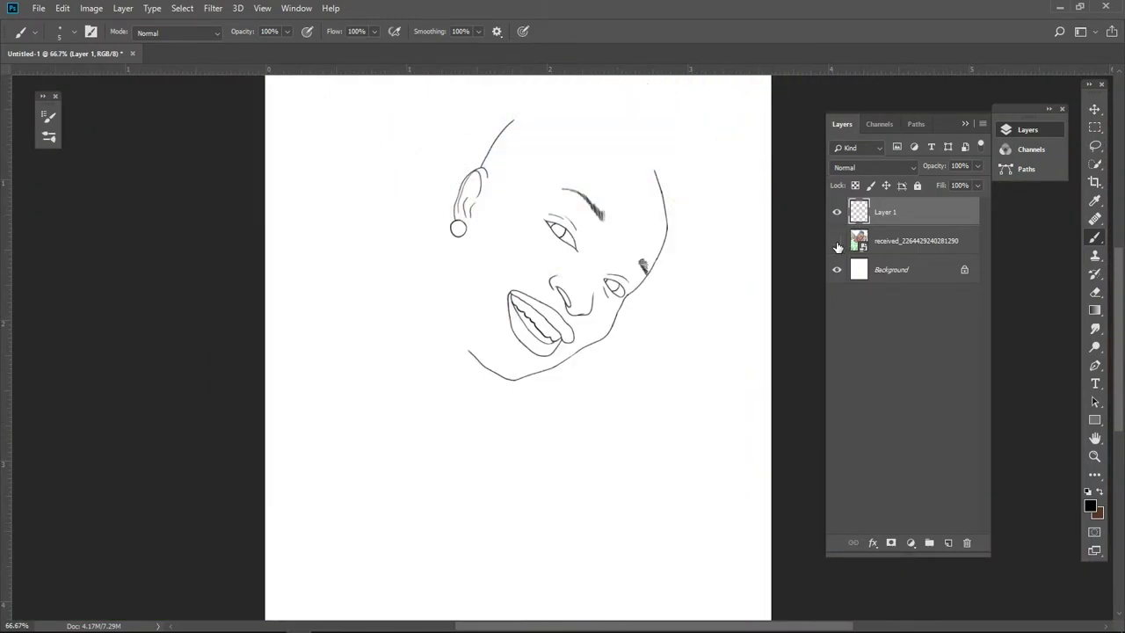
key(ctrl+plus)
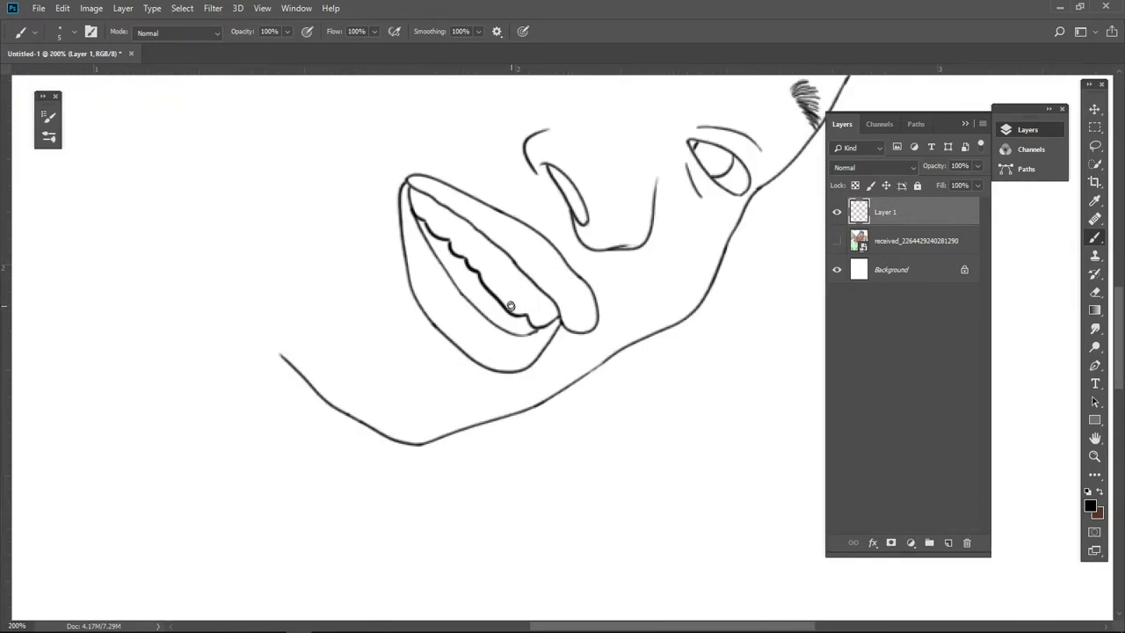
mouse_move(510, 307)
mouse_down()
mouse_move(515, 264)
mouse_move(464, 490)
mouse_up()
Step: Reshow the photo and trace the bun's top contour and its right edge, redrawing the lower right part
click(837, 240)
scroll(273, 376, up, 2)
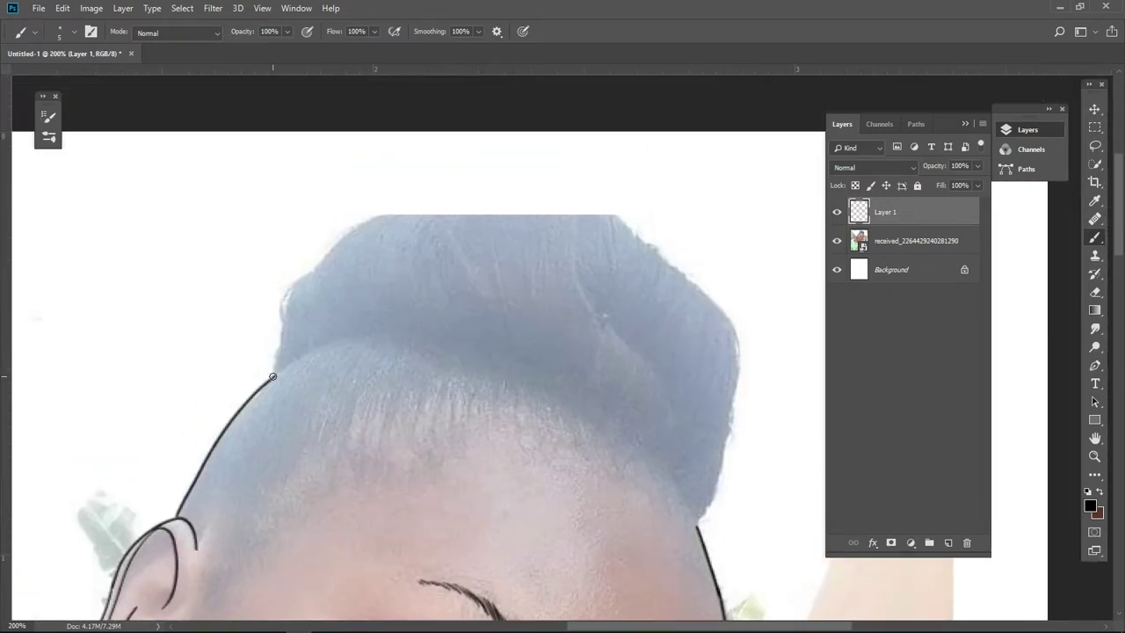
mouse_move(294, 278)
mouse_down()
mouse_move(427, 183)
mouse_move(570, 188)
mouse_move(628, 223)
mouse_up()
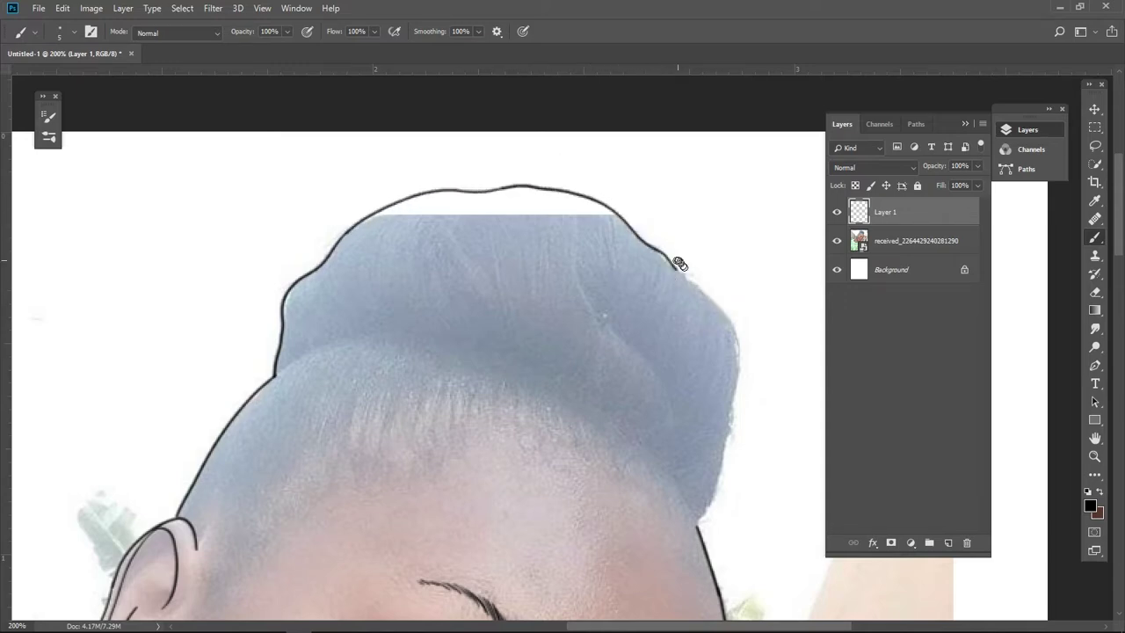
mouse_move(679, 272)
mouse_down()
mouse_move(729, 314)
mouse_move(741, 376)
mouse_up()
drag(716, 487, 743, 356)
key(ctrl+z)
mouse_move(696, 525)
mouse_down()
mouse_move(723, 466)
mouse_move(734, 387)
mouse_up()
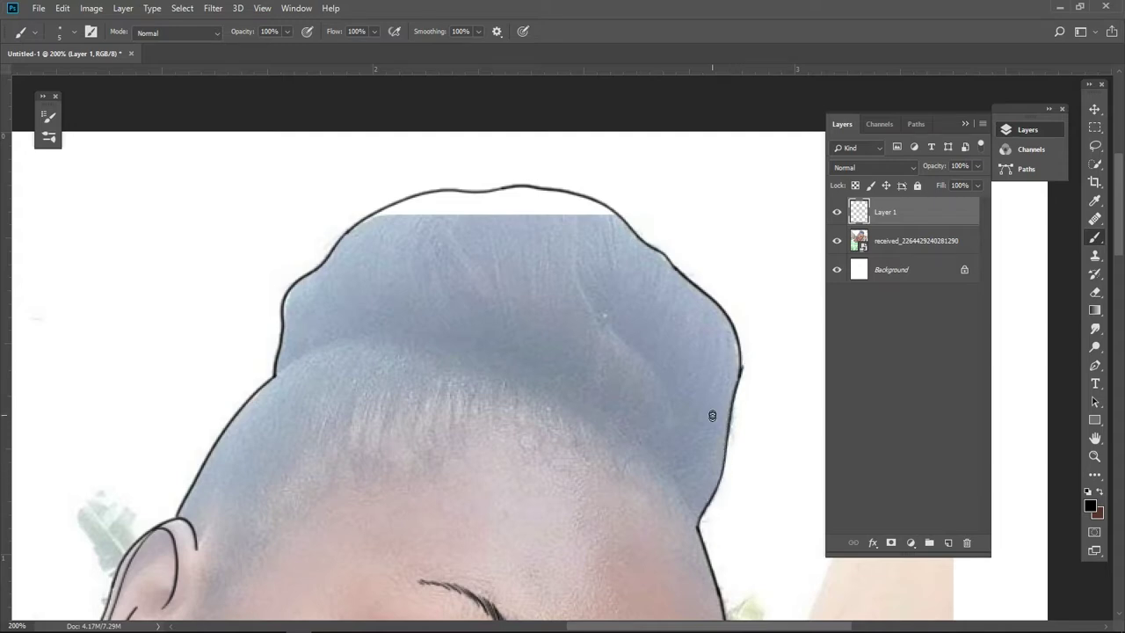
key(ctrl+z)
drag(728, 426, 710, 506)
Step: Erase a stray mark near the hair's right edge and undo a short stray brush stroke
key(e)
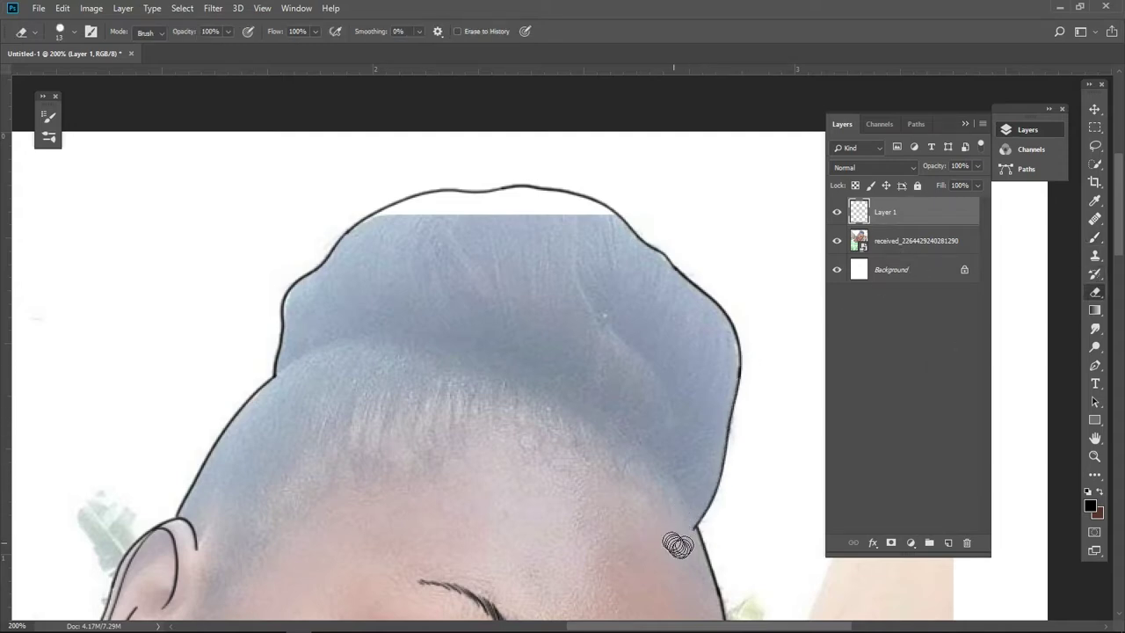
click(71, 33)
click(675, 529)
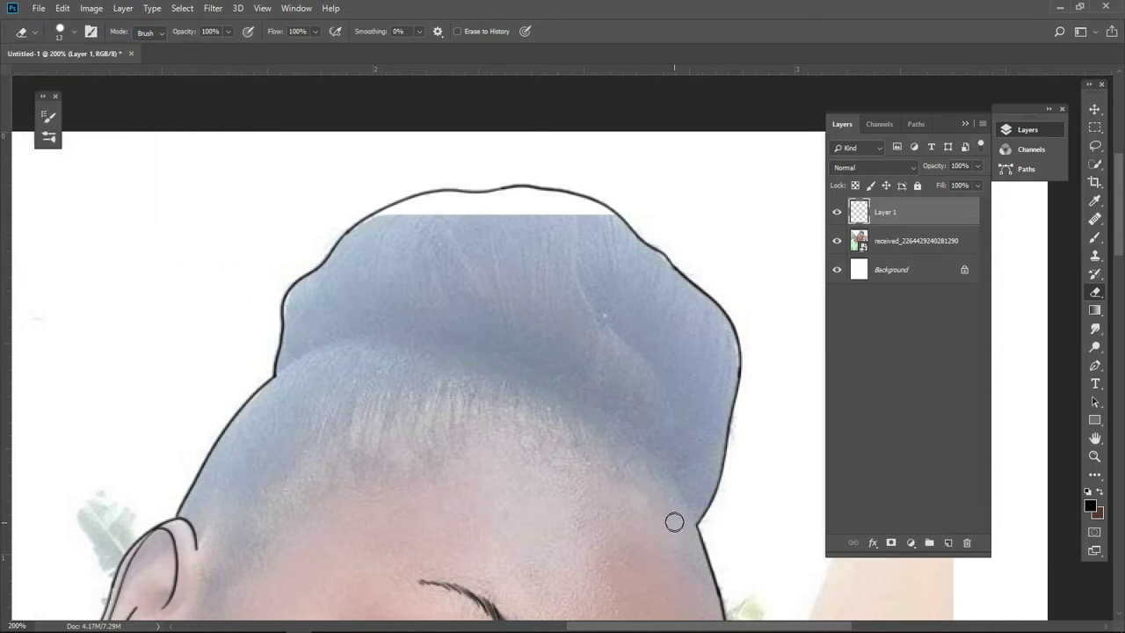
click(1094, 237)
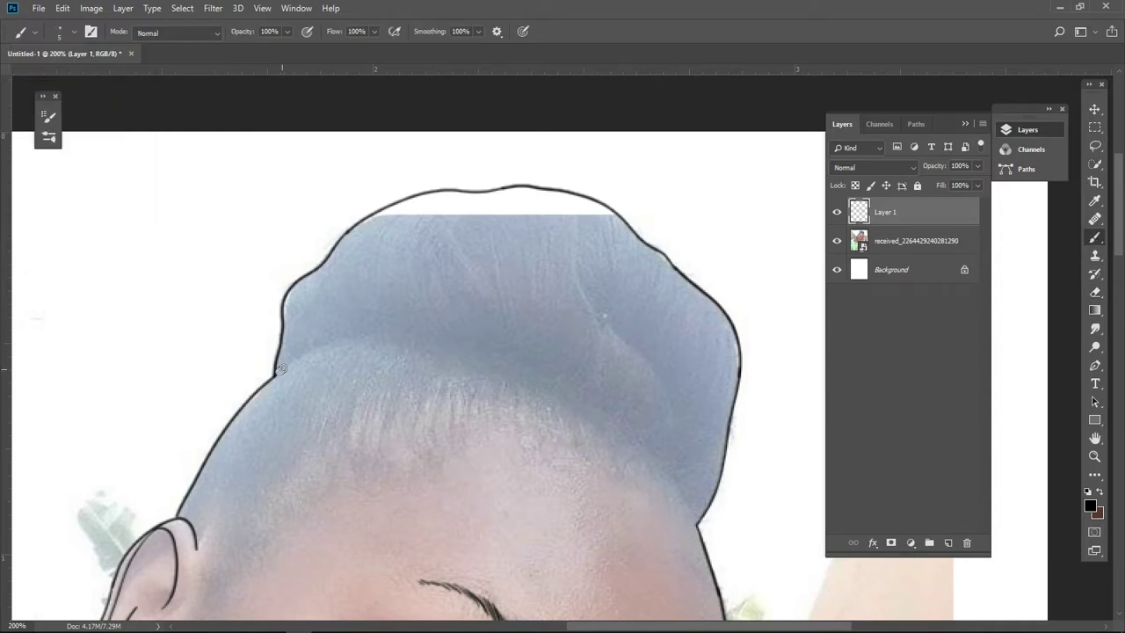
shift+click(697, 528)
key(ctrl+z)
Step: Frame the chin and shirt, then undo a stray stroke drawn along the neck
mouse_move(686, 500)
mouse_down()
mouse_move(523, 352)
mouse_move(554, 273)
mouse_move(444, 275)
mouse_up()
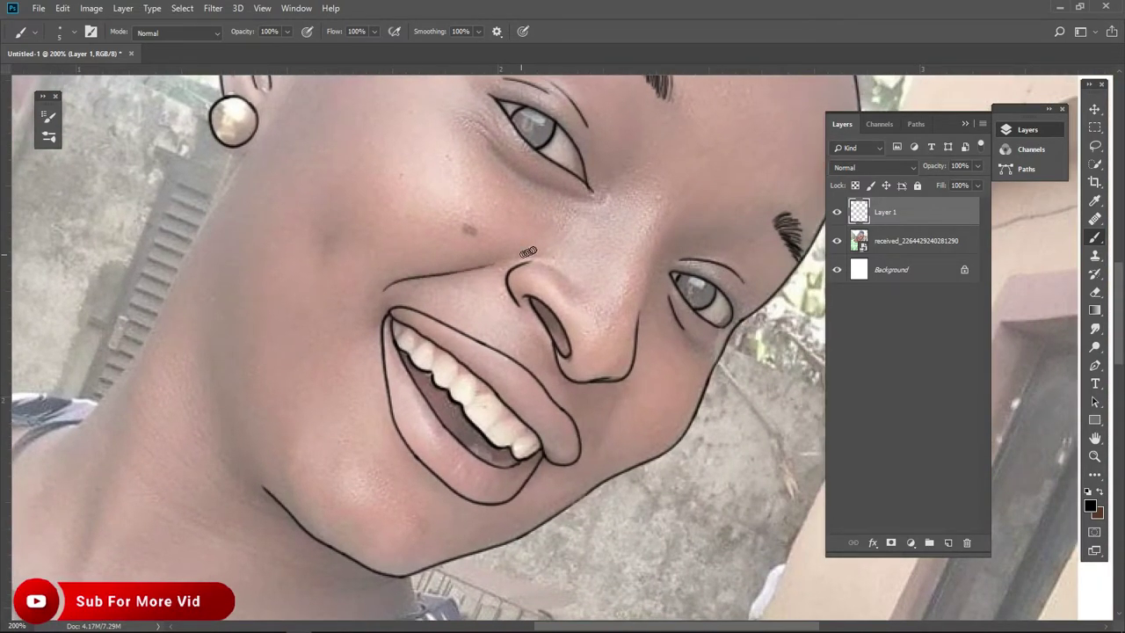
drag(612, 408, 587, 320)
scroll(575, 352, up, 2)
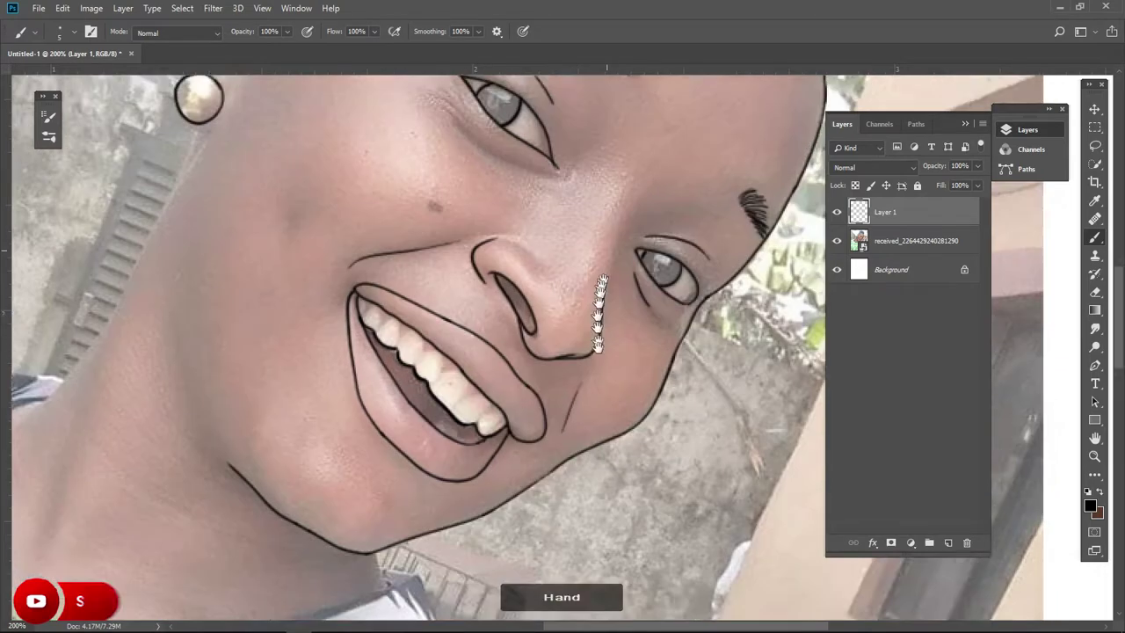
scroll(563, 334, up, 4)
scroll(474, 282, down, 3)
scroll(448, 255, left, 6)
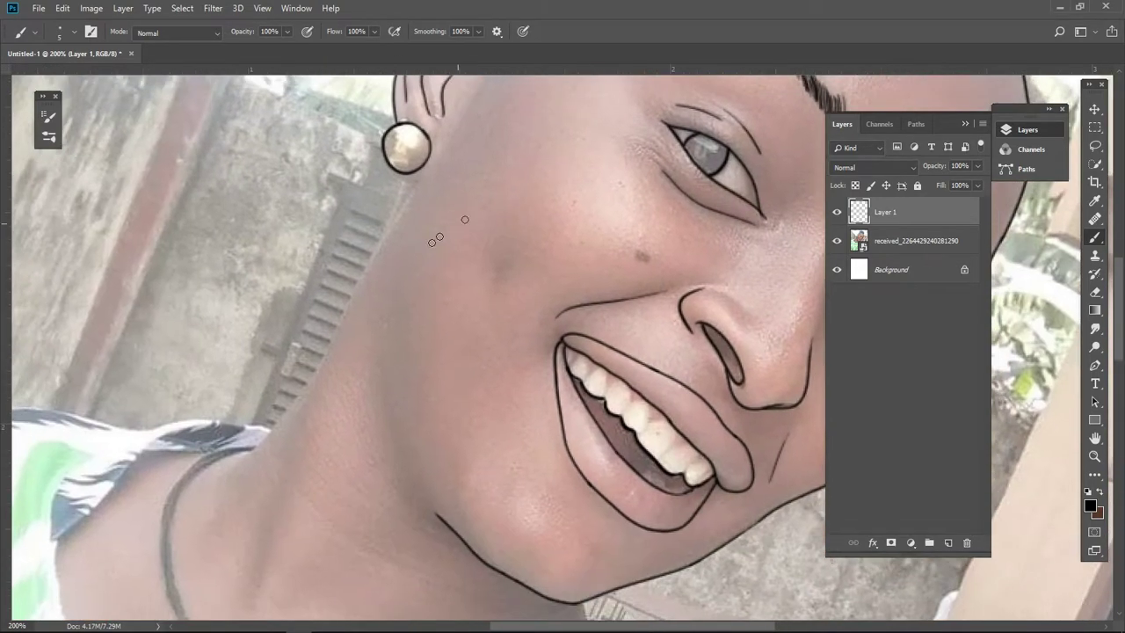
drag(307, 394, 398, 211)
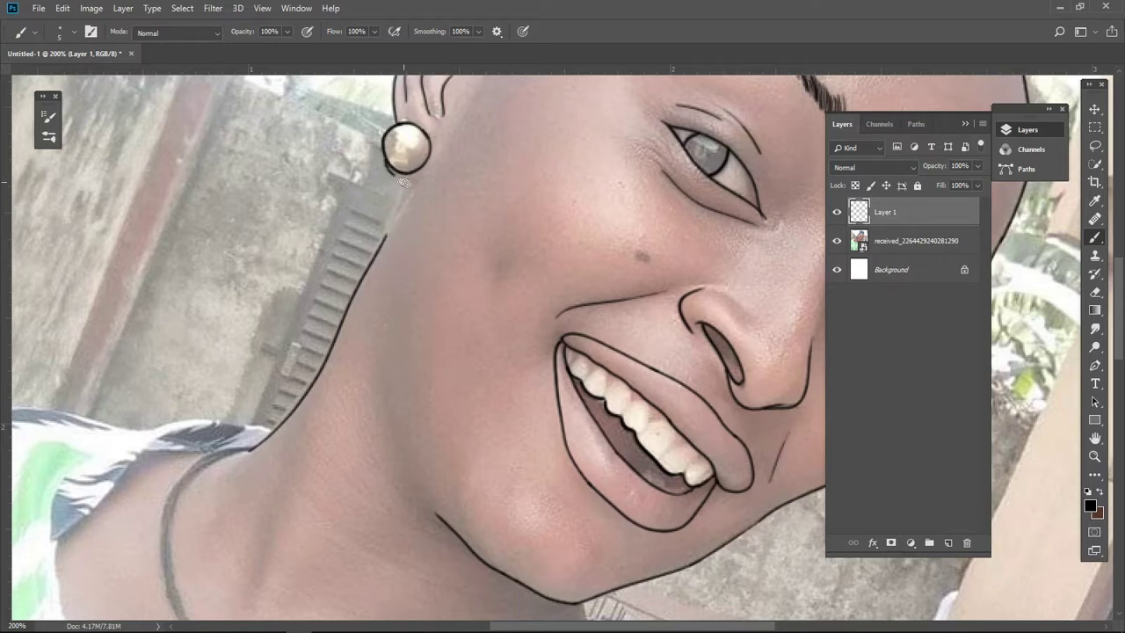
key(ctrl+z)
key(ctrl+z)
Step: Trace the shirt collar edge and both edges of the necklace cord down to the pendant
scroll(404, 182, down, 5)
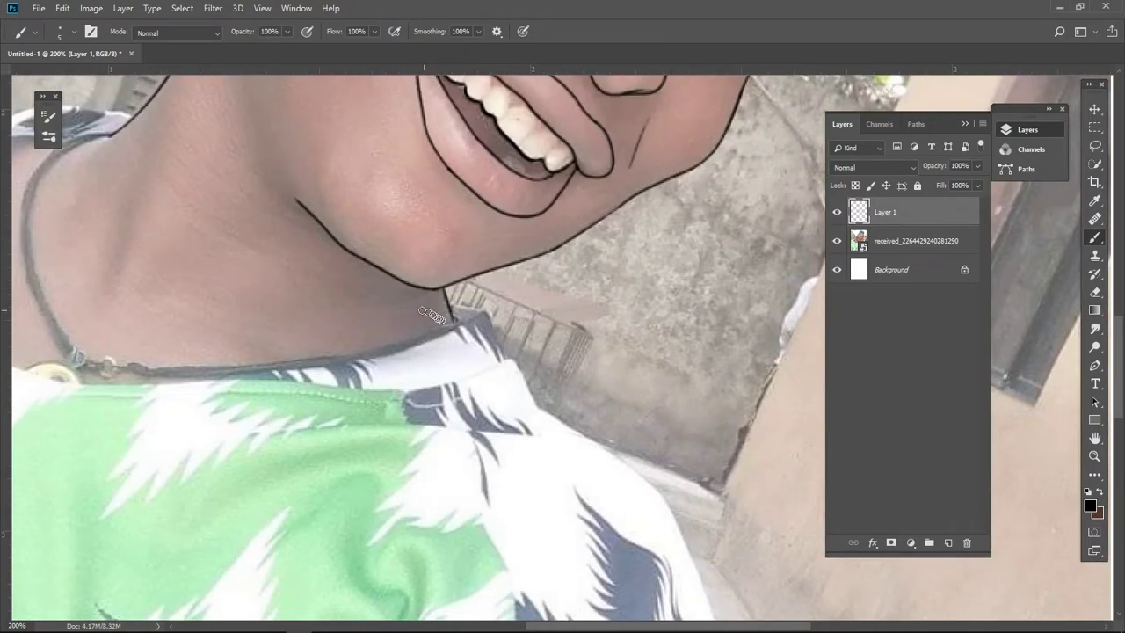
scroll(222, 304, left, 5)
scroll(222, 303, up, 1)
drag(251, 279, 309, 208)
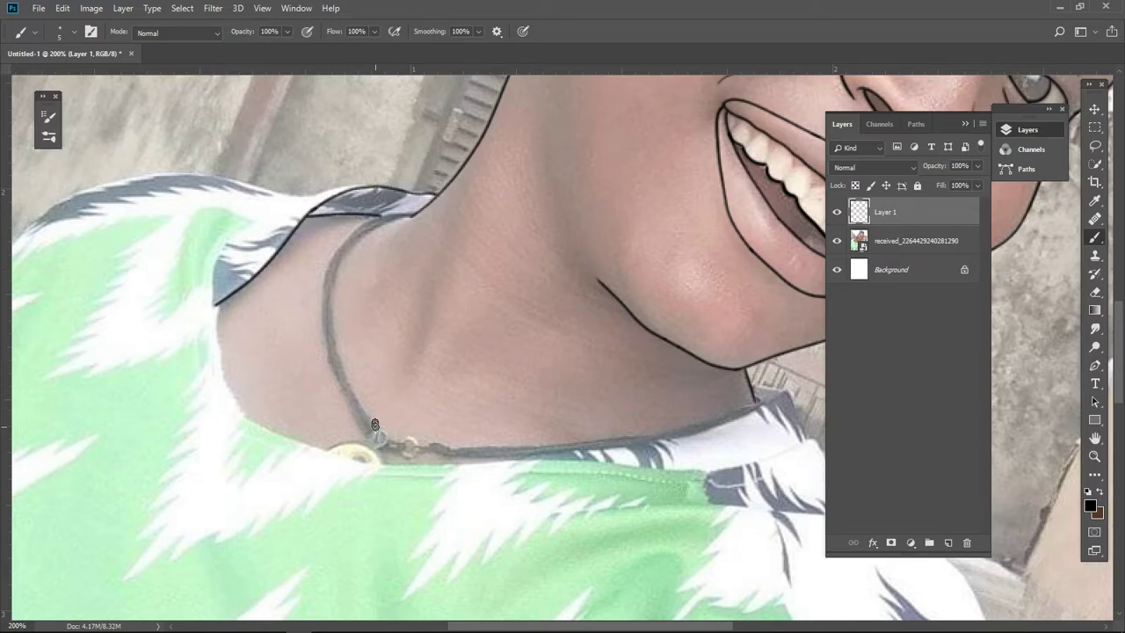
mouse_move(343, 371)
mouse_down()
mouse_move(328, 281)
mouse_move(370, 227)
mouse_up()
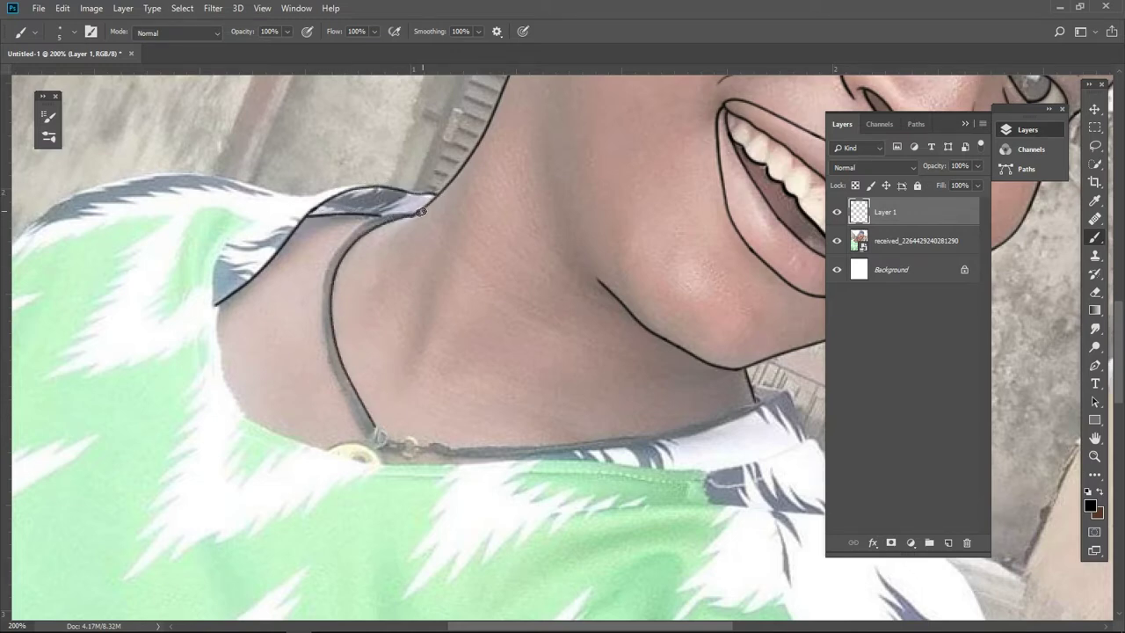
mouse_move(335, 377)
mouse_down()
mouse_move(322, 281)
mouse_move(368, 208)
mouse_up()
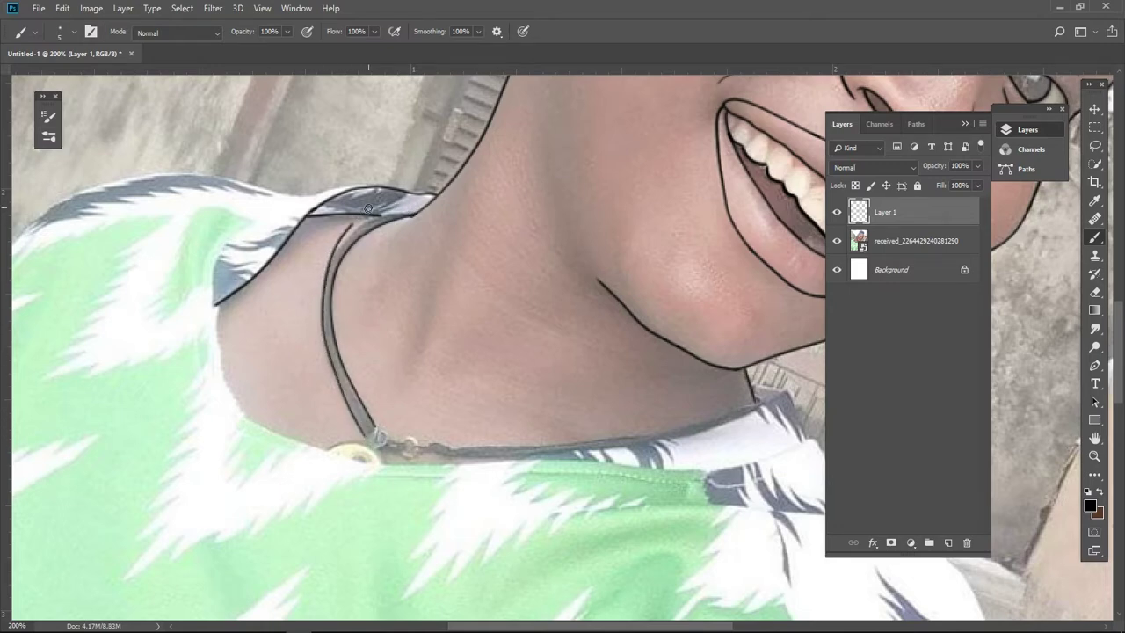
mouse_move(348, 404)
mouse_down()
mouse_move(322, 303)
mouse_move(360, 218)
mouse_move(431, 219)
mouse_up()
click(1096, 292)
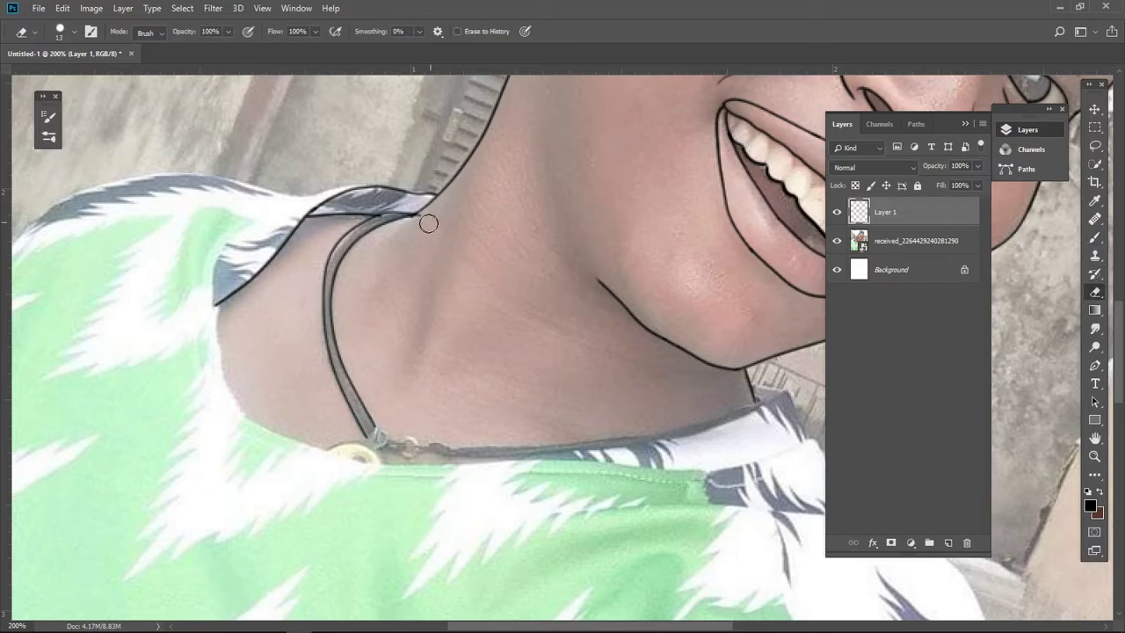
key(space)
drag(525, 408, 396, 314)
key(b)
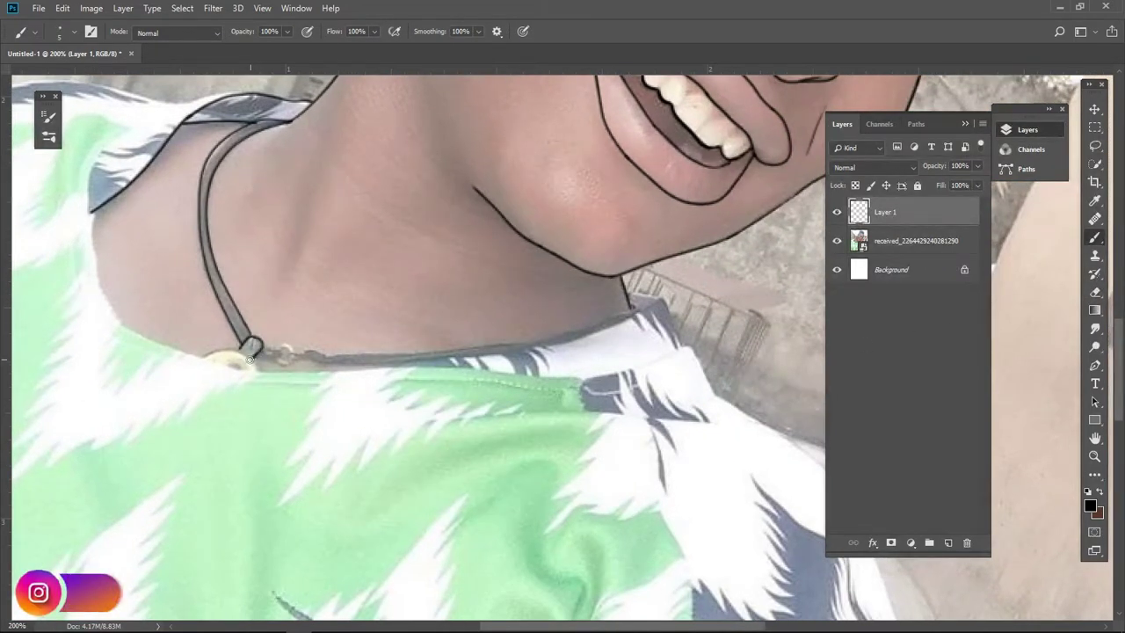
Step: Pan to the neckline and undo the two misplaced neckline segments
key(space)
mouse_move(250, 347)
mouse_down()
mouse_move(263, 332)
mouse_move(179, 332)
mouse_up()
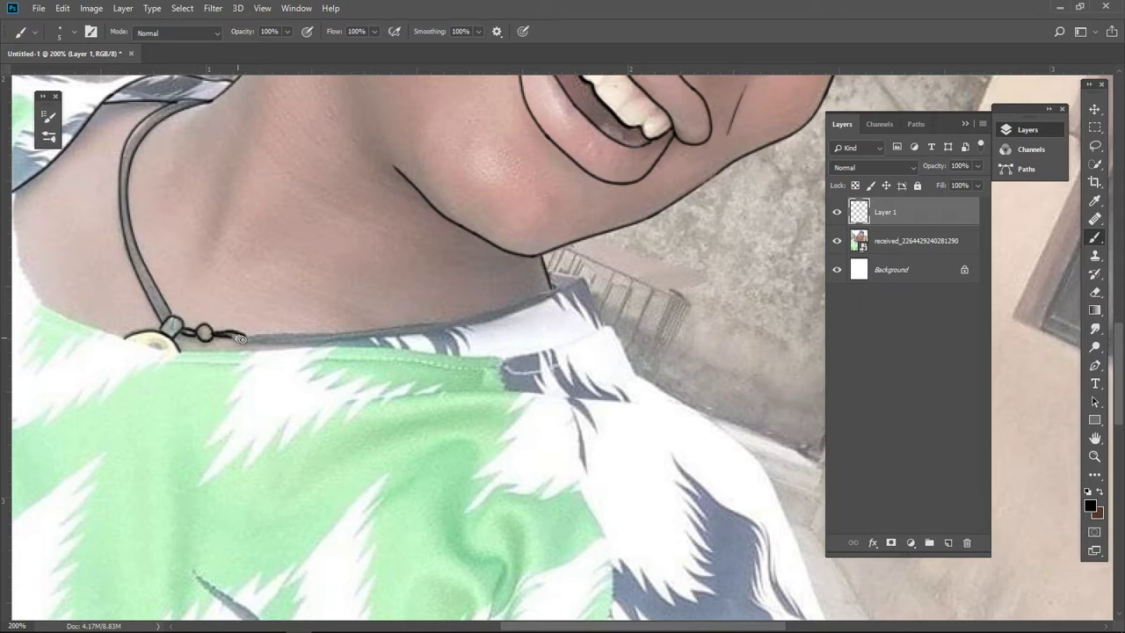
drag(240, 339, 140, 318)
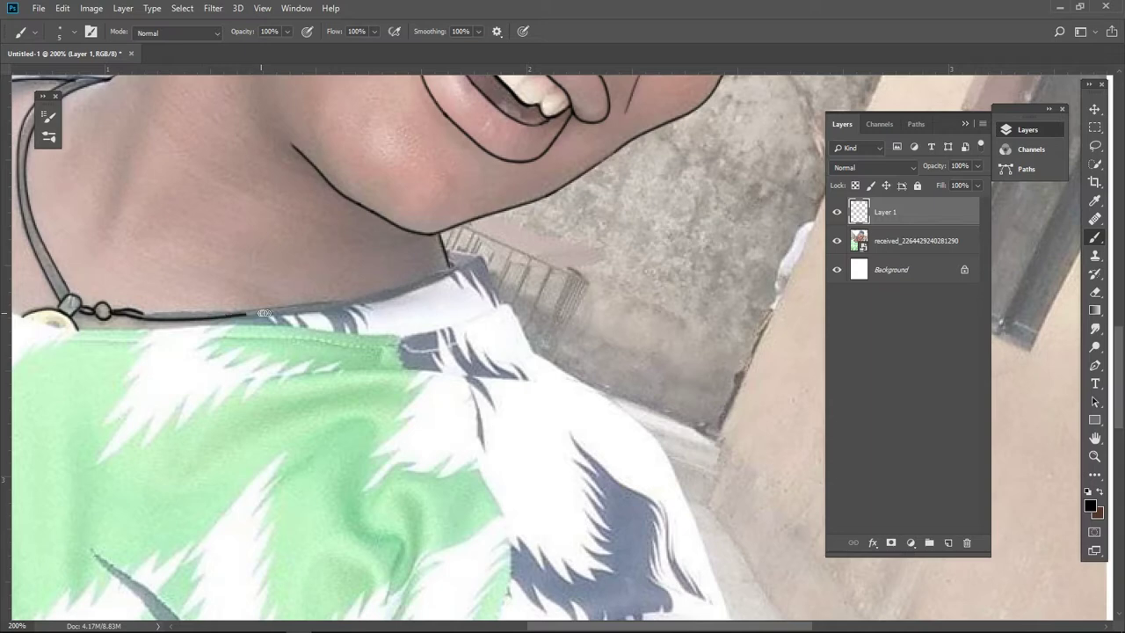
key(ctrl+z)
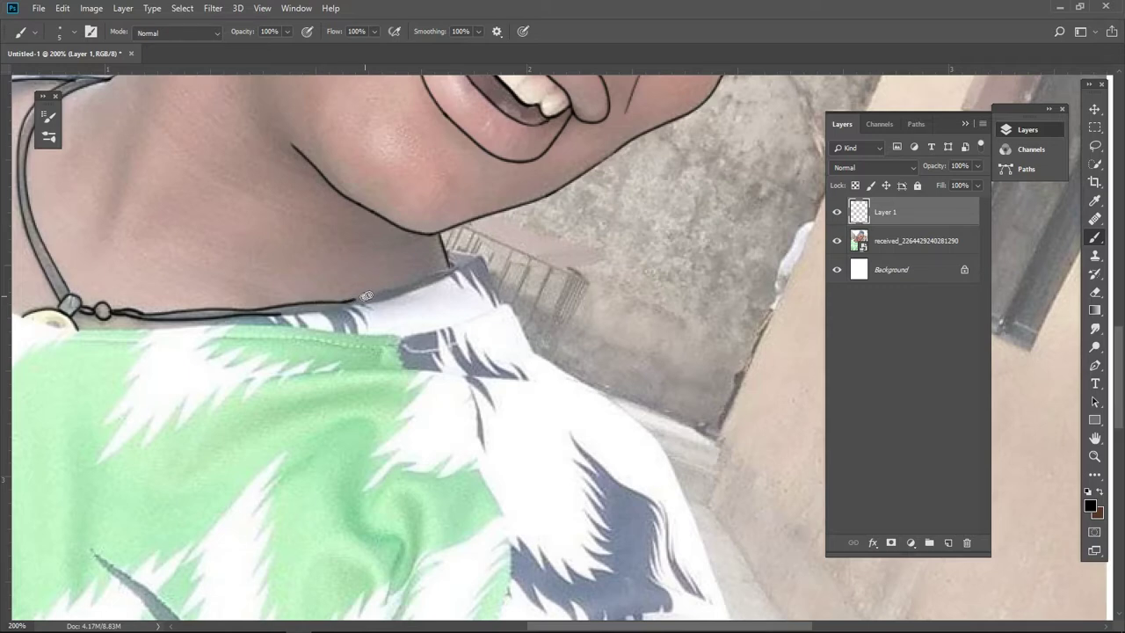
key(ctrl+z)
key(ctrl+z)
Step: Outline the collar's left edge toward the pendant and along the shirt's shoulder edge
drag(438, 249, 480, 392)
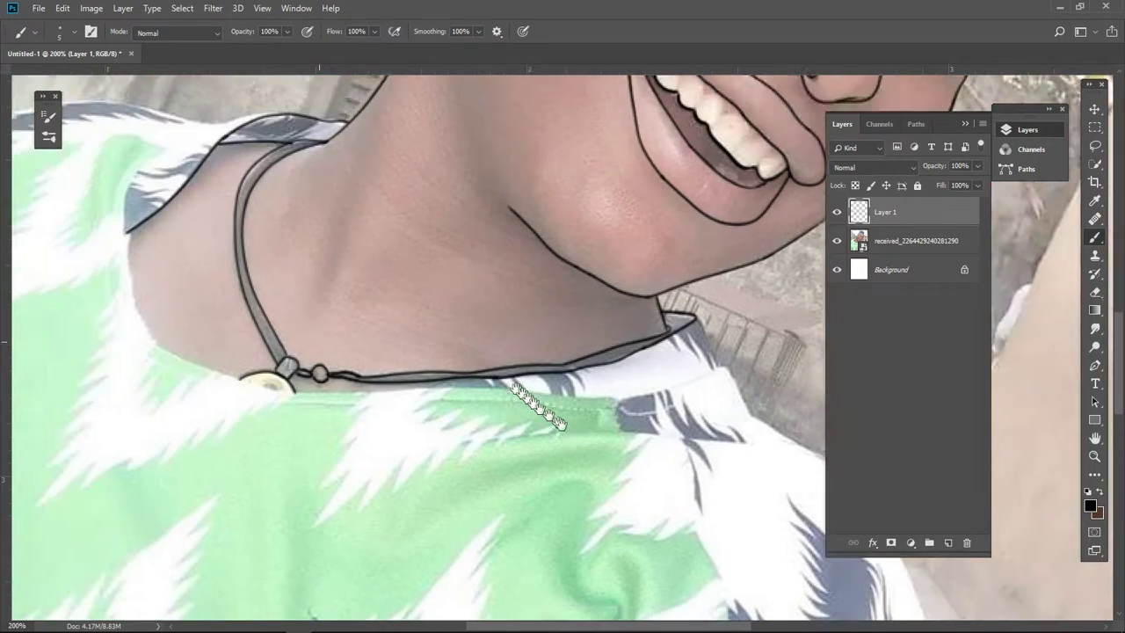
mouse_move(244, 331)
mouse_down()
mouse_move(264, 275)
mouse_move(314, 249)
mouse_up()
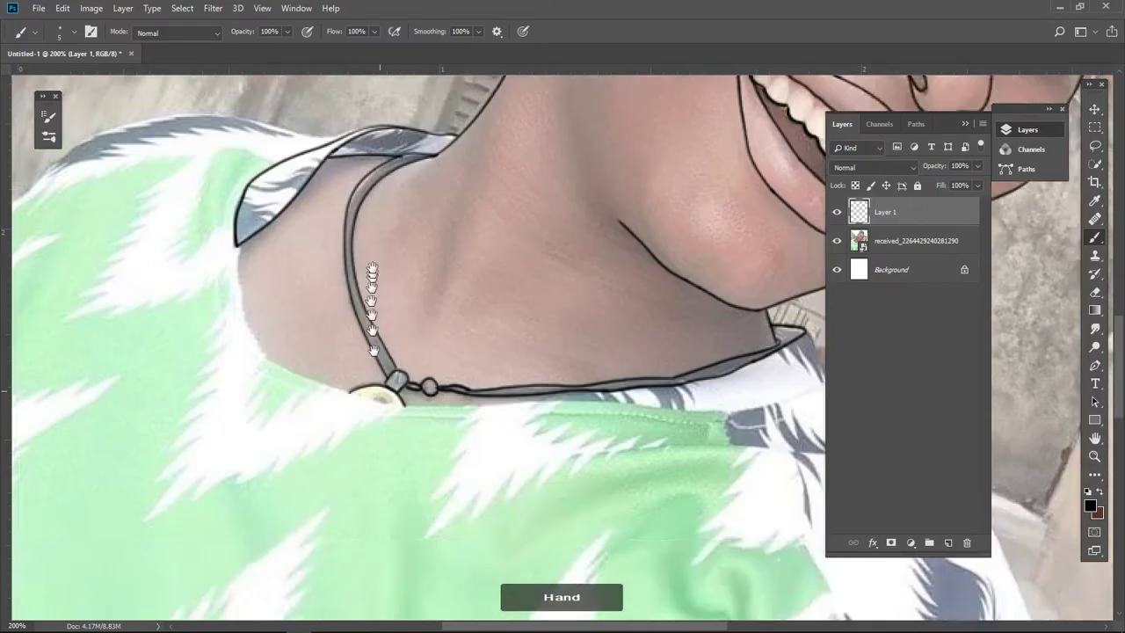
scroll(415, 227, down, 5)
drag(243, 156, 274, 271)
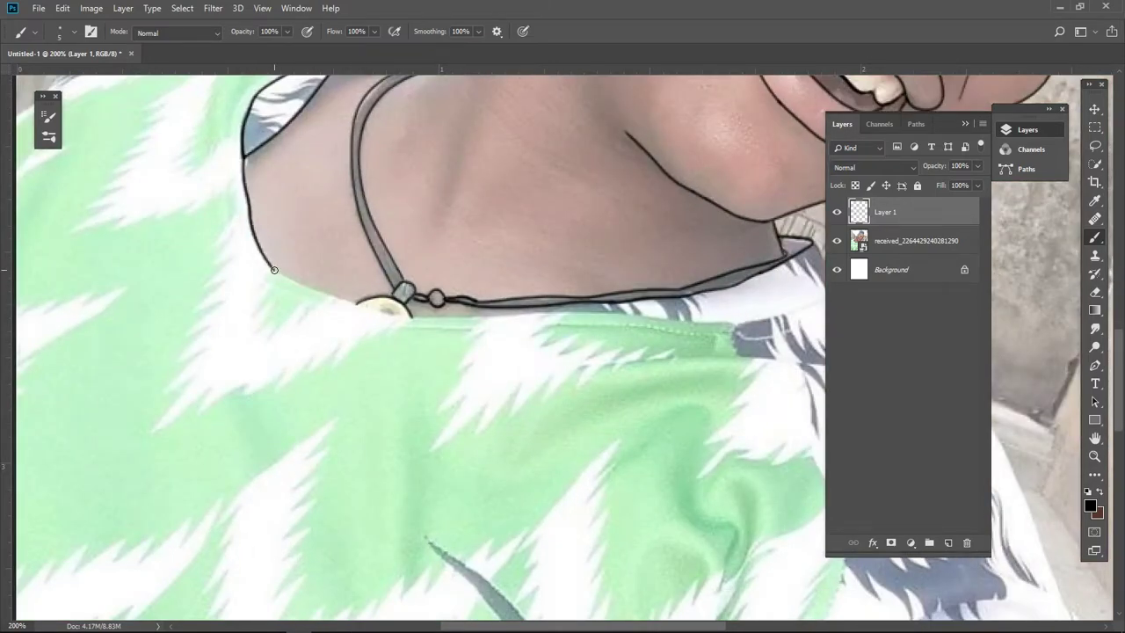
mouse_move(334, 298)
mouse_down()
mouse_move(413, 317)
mouse_move(106, 334)
mouse_move(242, 326)
mouse_move(174, 303)
mouse_move(319, 313)
mouse_up()
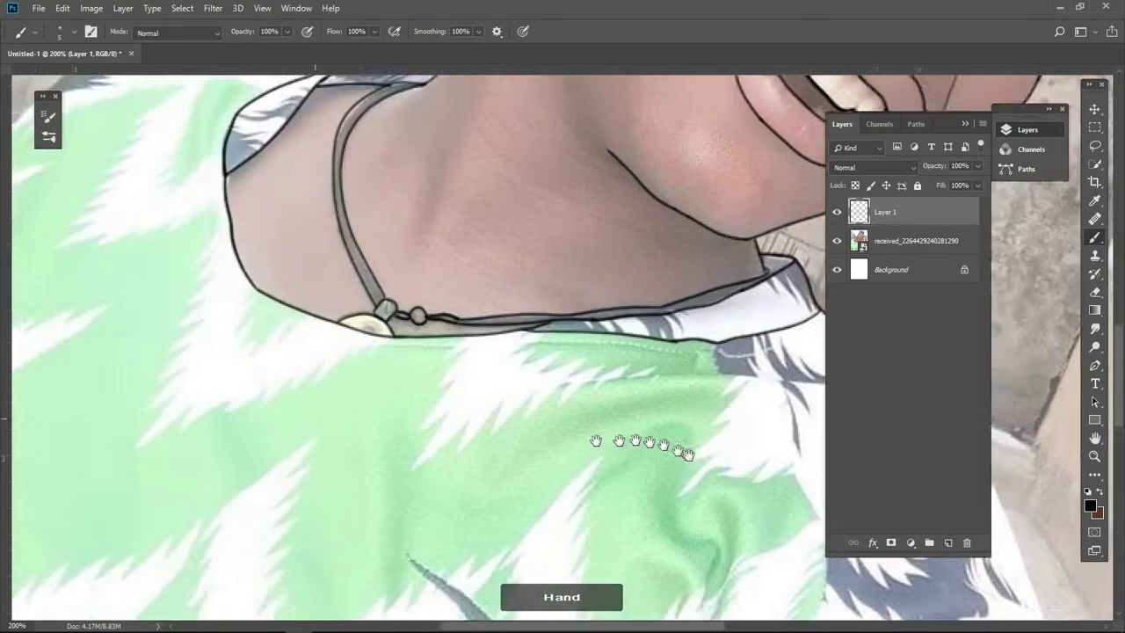
mouse_move(504, 340)
mouse_down()
mouse_move(212, 323)
mouse_move(359, 232)
mouse_move(567, 253)
mouse_up()
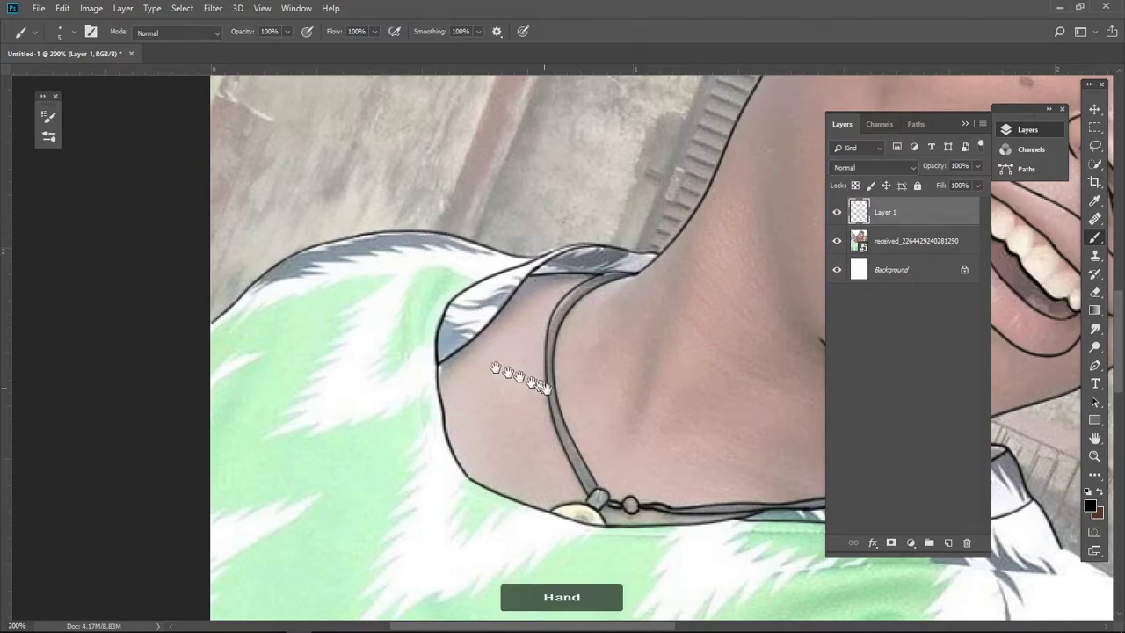
drag(527, 382, 430, 288)
drag(392, 109, 563, 306)
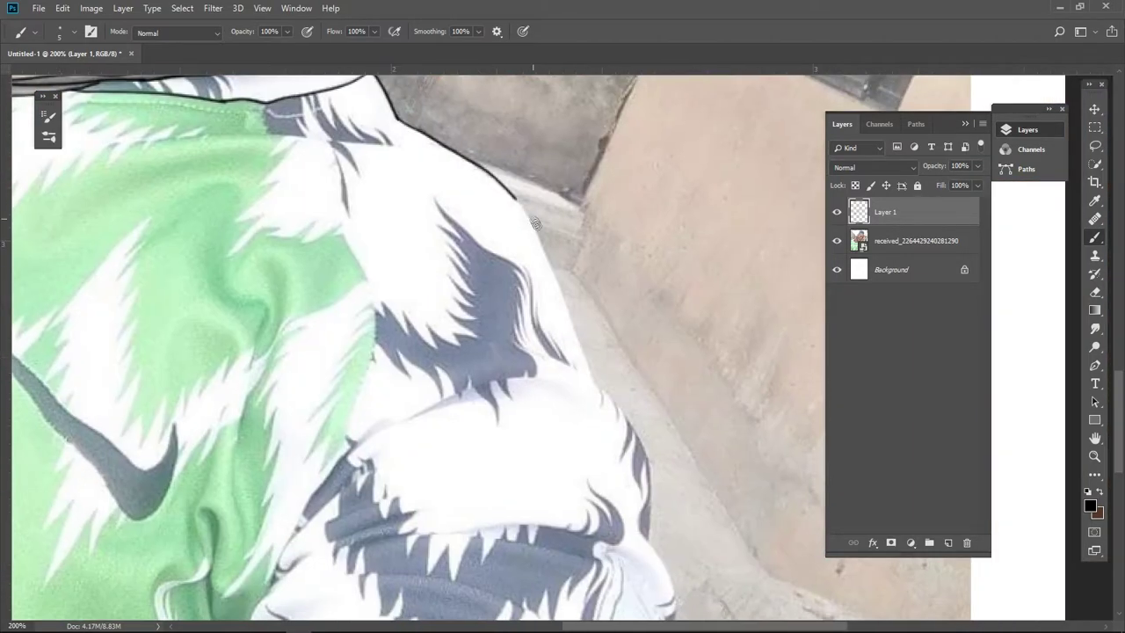
Step: Frame the top of the portrait and briefly hide the photo to check the line art
scroll(440, 263, down, 3)
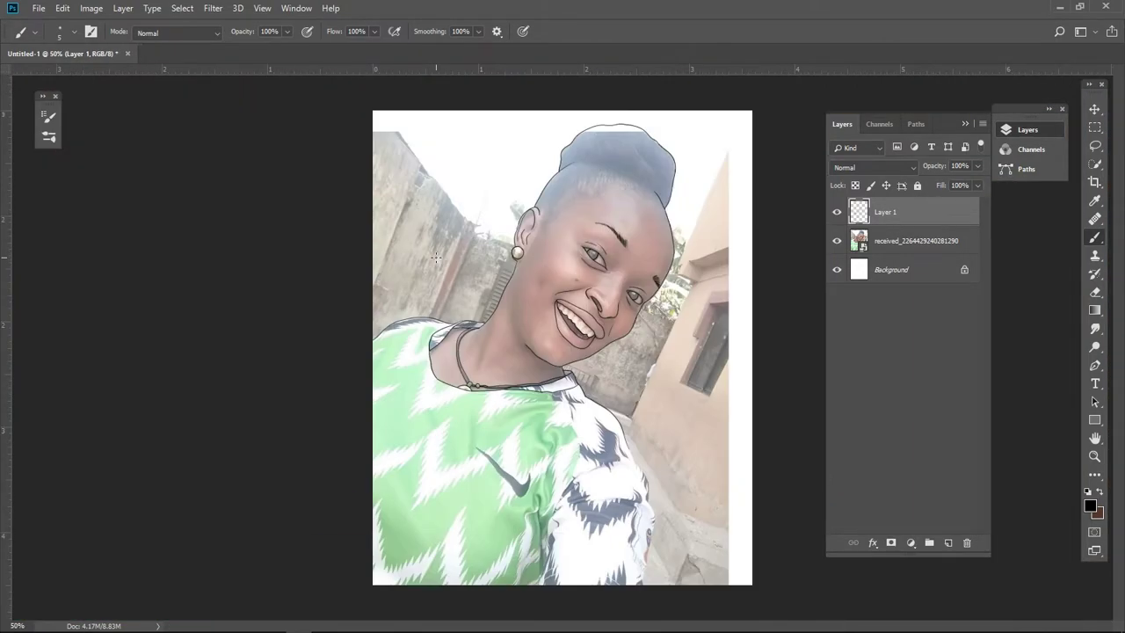
scroll(587, 413, up, 1)
drag(587, 413, 549, 454)
click(837, 241)
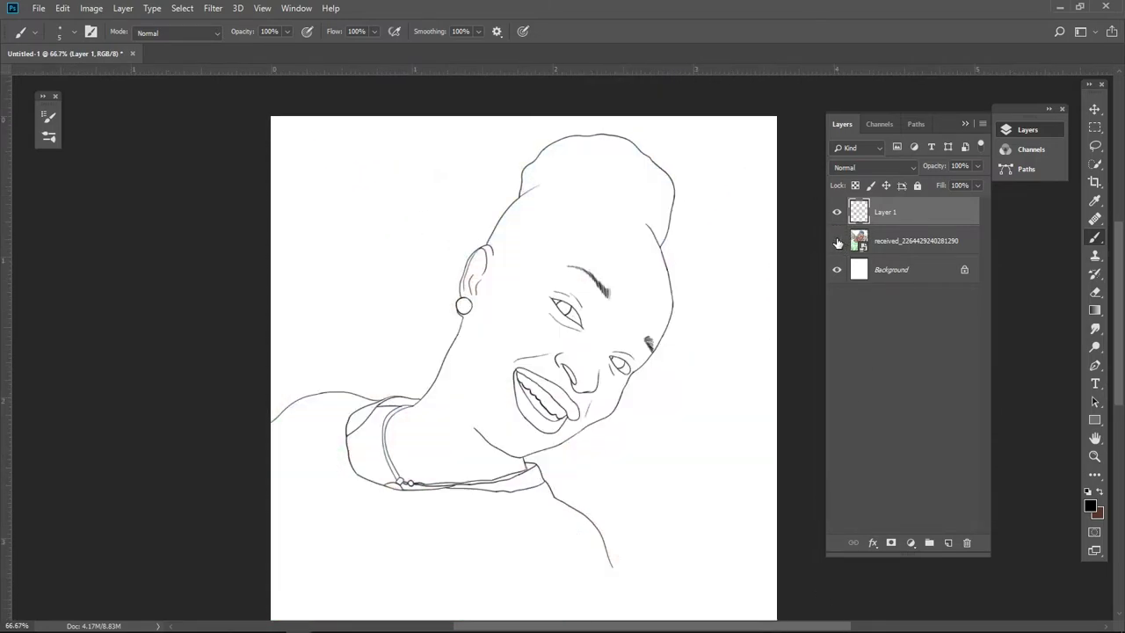
click(837, 240)
Step: Draw the hairline from beside the ear across the scalp, redoing one bad segment
scroll(580, 351, up, 3)
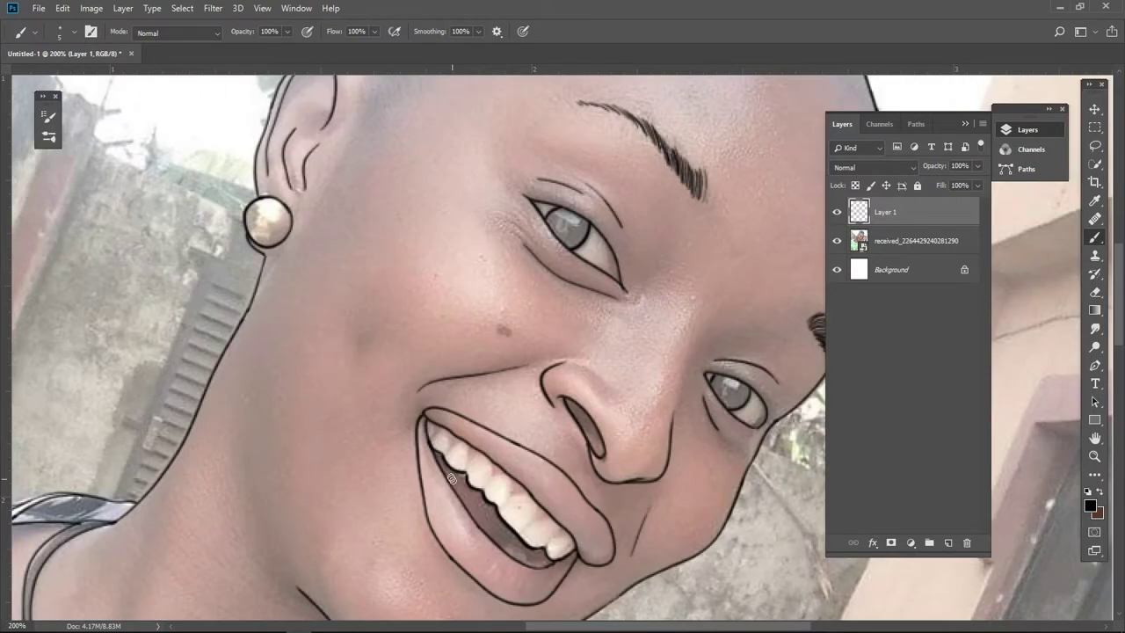
scroll(571, 440, up, 2)
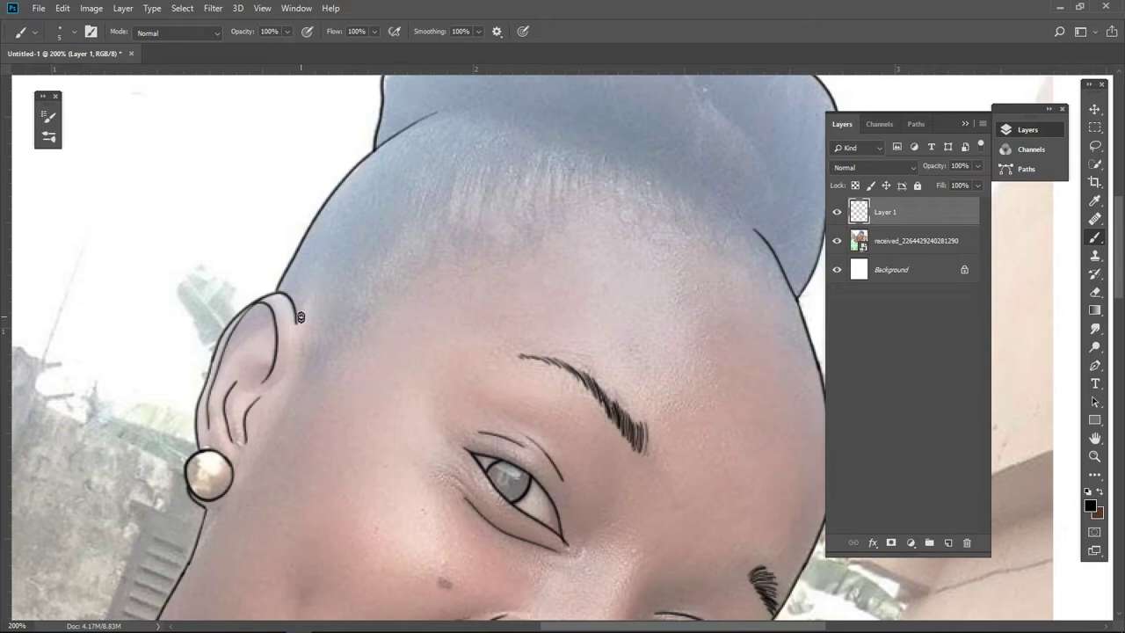
mouse_move(319, 291)
mouse_down()
mouse_move(301, 371)
mouse_move(355, 294)
mouse_up()
mouse_move(420, 222)
mouse_down()
mouse_move(472, 176)
mouse_move(688, 184)
mouse_up()
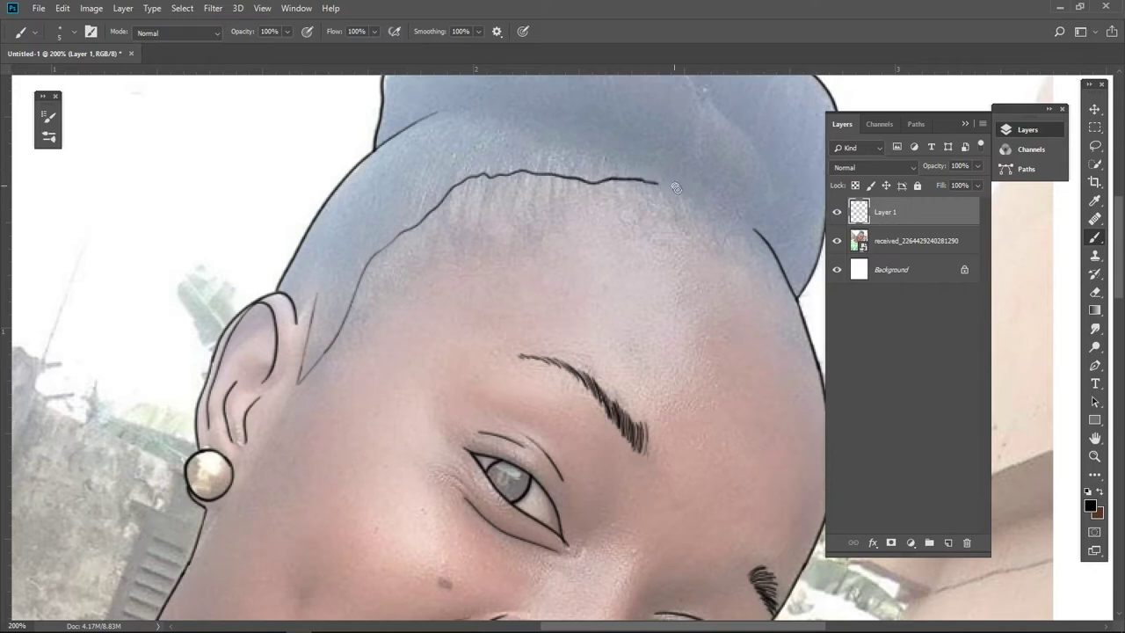
key(ctrl+z)
key(ctrl+z)
key(ctrl+z)
key(ctrl+z)
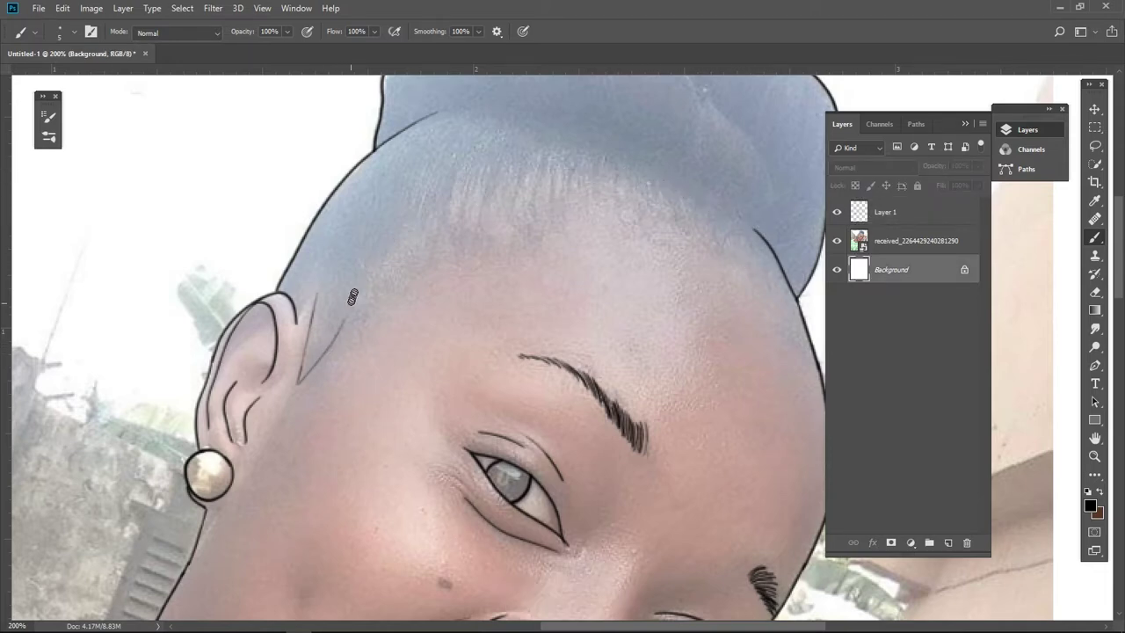
mouse_move(352, 296)
mouse_down()
mouse_move(402, 206)
mouse_move(474, 155)
mouse_move(558, 140)
mouse_move(734, 204)
mouse_up()
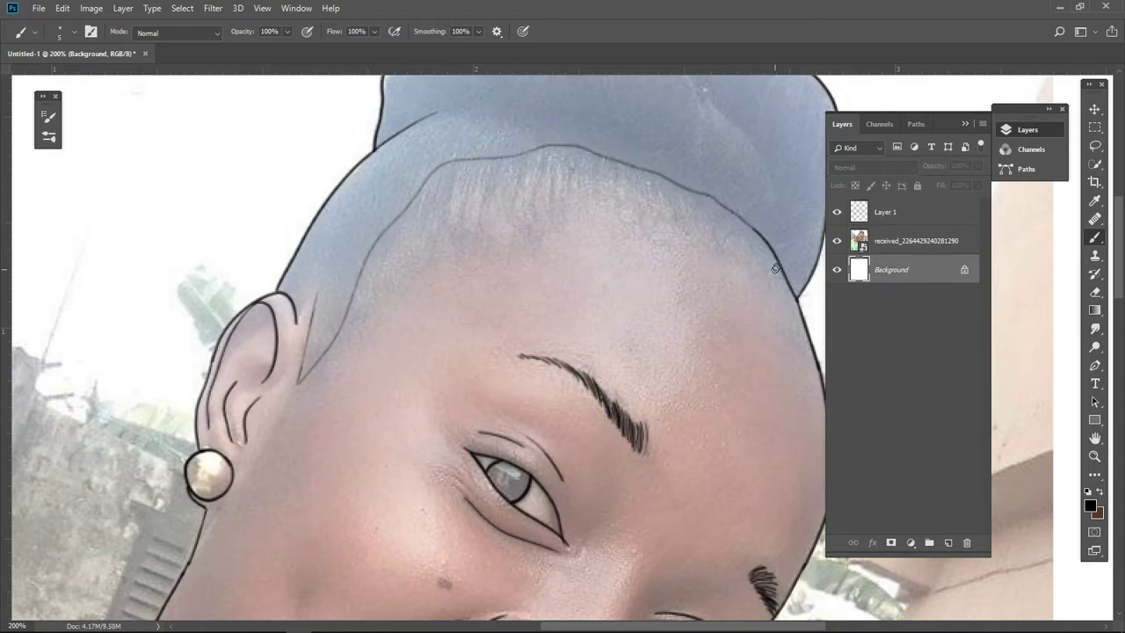
Step: Zoom out to review the line art without the photo, then zoom back in on the head
key(ctrl+minus)
key(ctrl+minus)
key(ctrl+minus)
click(836, 241)
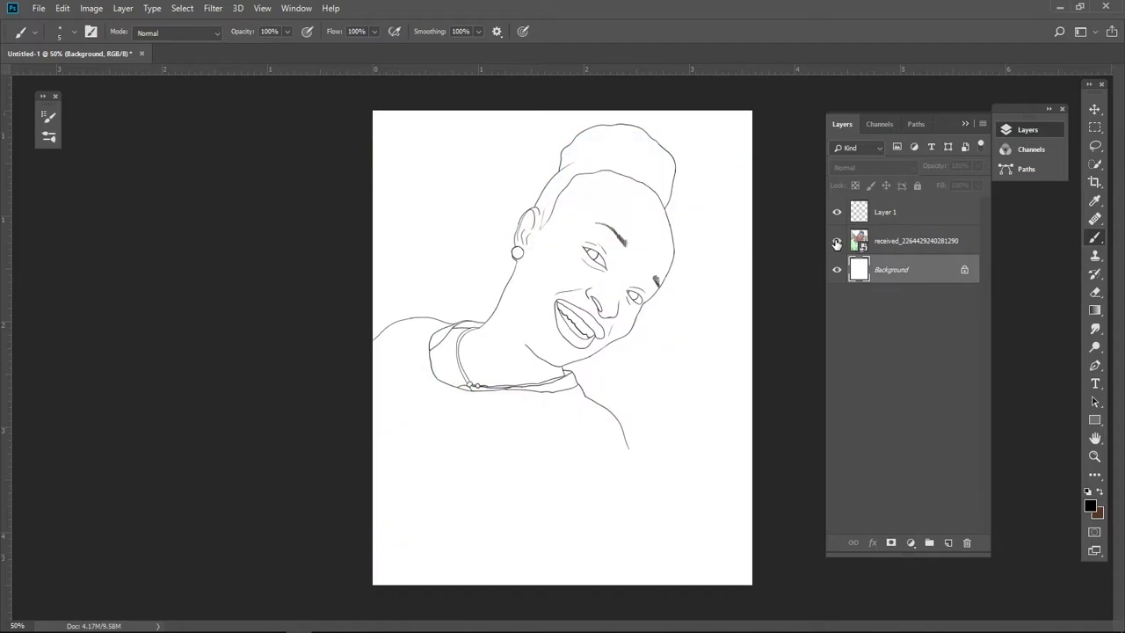
click(837, 241)
click(836, 241)
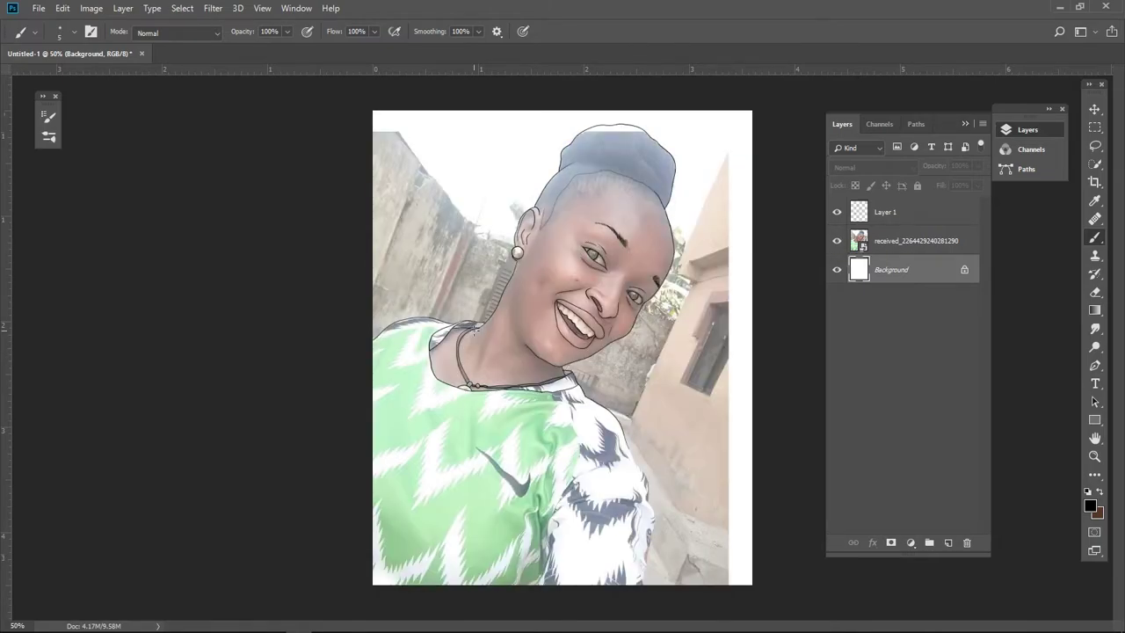
key(ctrl+plus)
key(ctrl+plus)
Step: Frame the hairline and set brush stroke smoothing to 20%
mouse_move(468, 92)
mouse_down()
mouse_move(444, 295)
mouse_move(318, 449)
mouse_up()
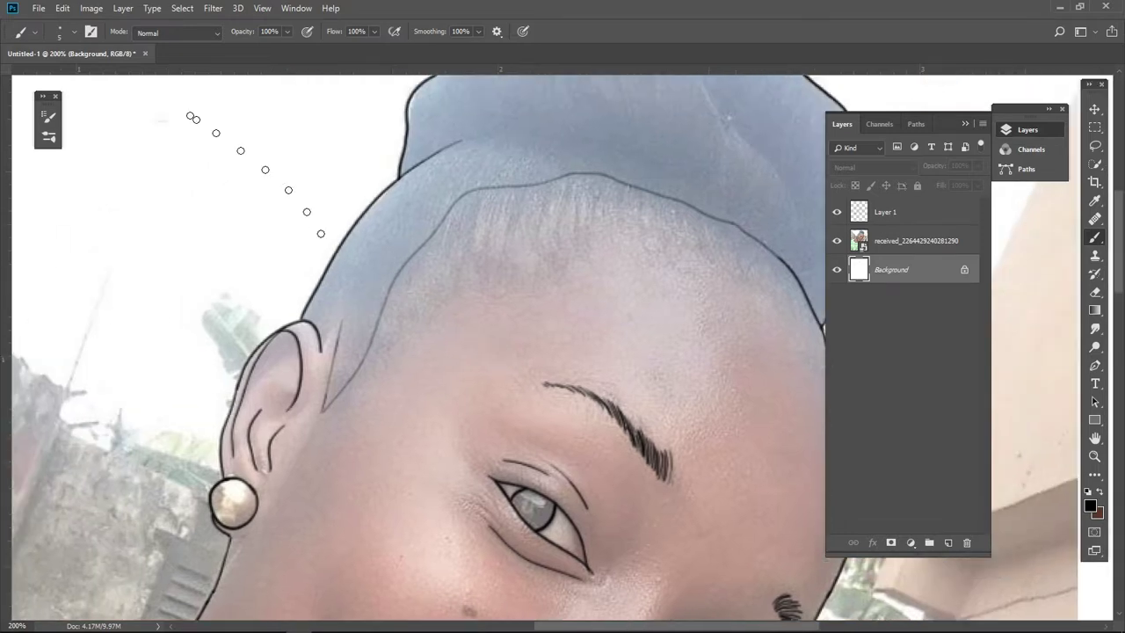
click(48, 115)
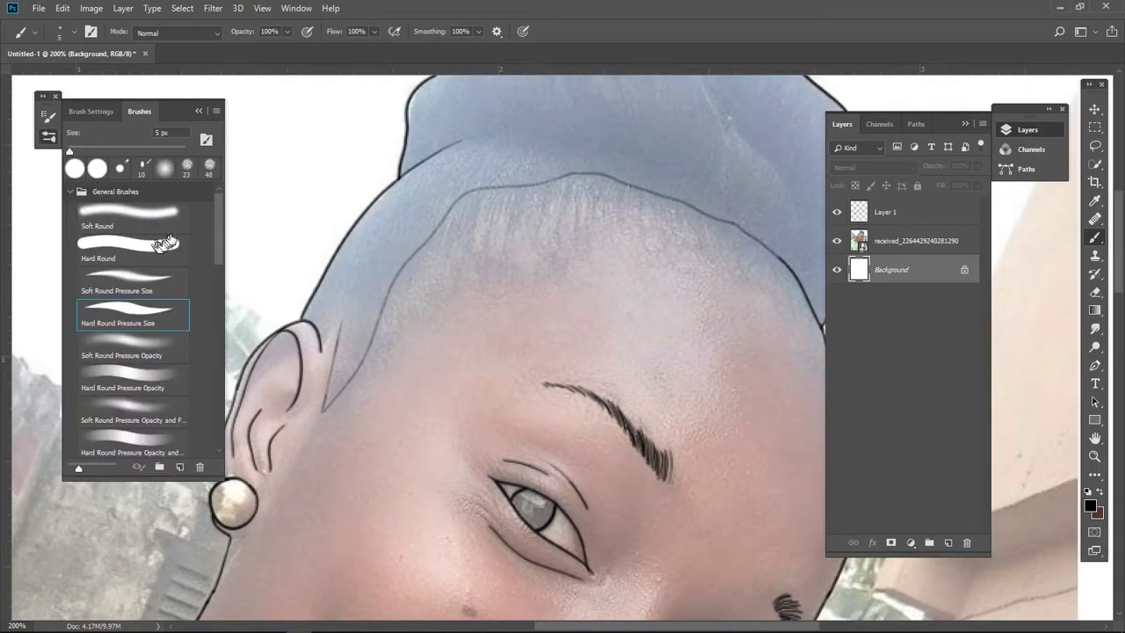
drag(477, 32, 430, 50)
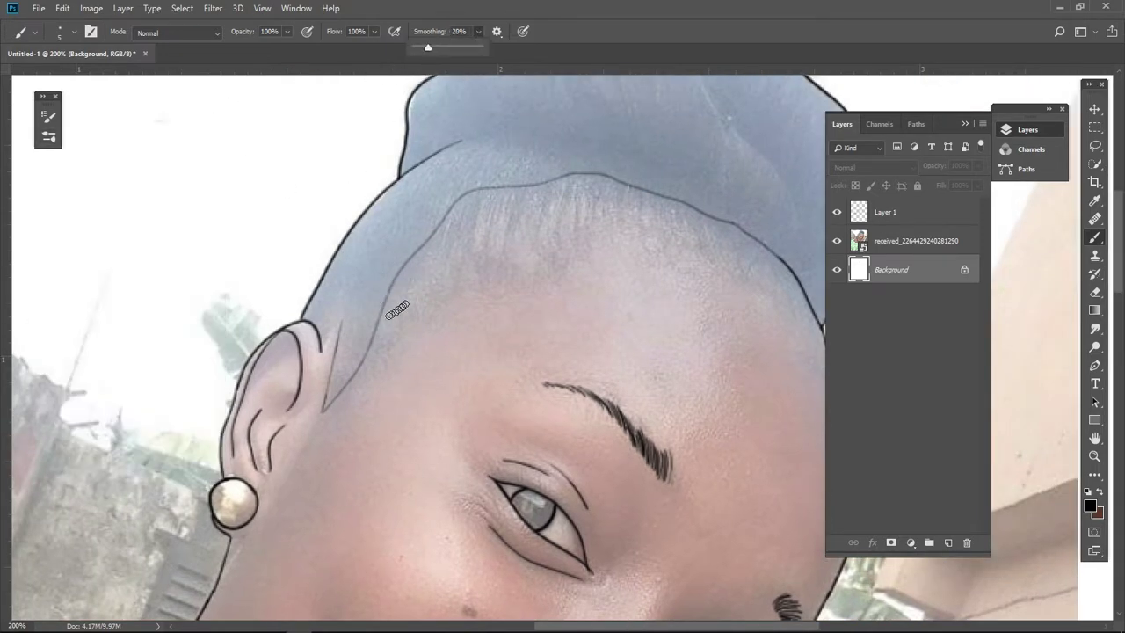
mouse_move(379, 324)
mouse_down()
mouse_move(400, 266)
mouse_move(431, 230)
mouse_up()
Step: Paint short diagonal black hair strokes along the hairline, building a thick tuft on the right
drag(409, 290, 461, 195)
drag(424, 269, 479, 192)
mouse_move(464, 250)
mouse_down()
mouse_move(489, 167)
mouse_move(501, 174)
mouse_up()
mouse_move(502, 255)
mouse_down()
mouse_move(547, 164)
mouse_move(563, 176)
mouse_move(602, 160)
mouse_up()
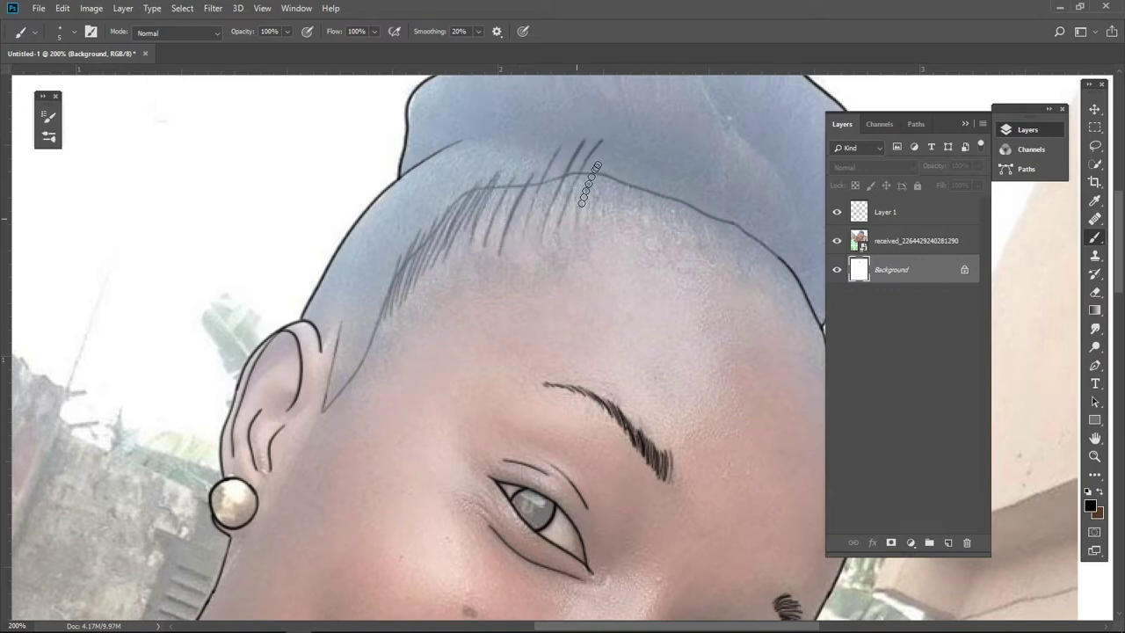
drag(580, 216, 616, 146)
mouse_move(585, 209)
mouse_down()
mouse_move(633, 128)
mouse_move(613, 141)
mouse_up()
drag(594, 189, 624, 115)
mouse_move(562, 203)
mouse_down()
mouse_move(615, 119)
mouse_move(584, 148)
mouse_up()
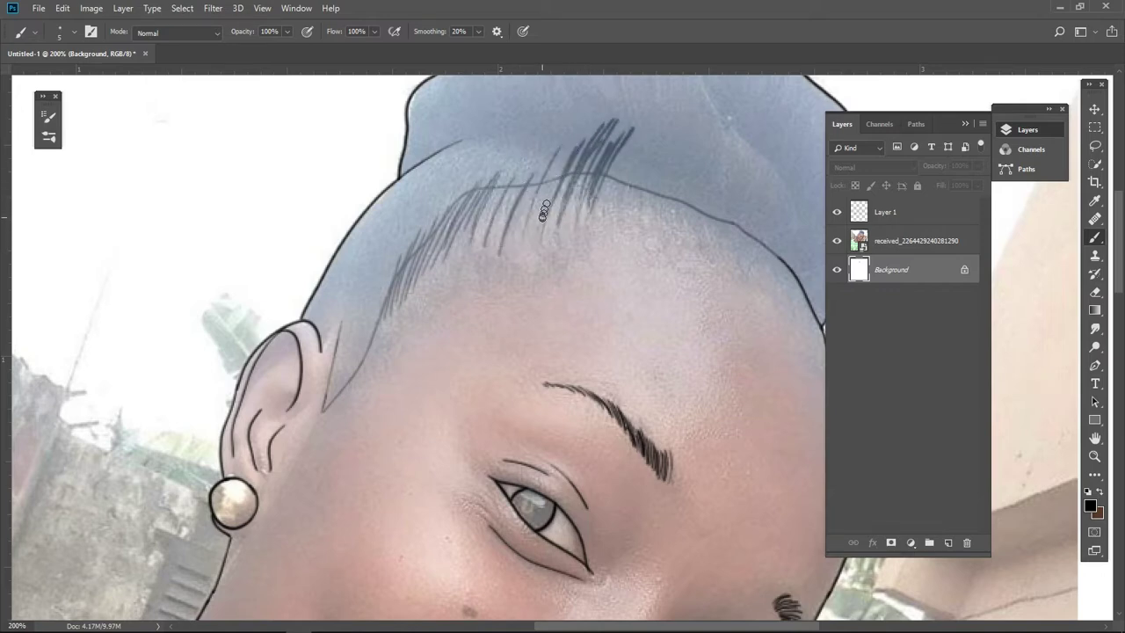
mouse_move(549, 221)
mouse_down()
mouse_move(587, 125)
mouse_move(576, 132)
mouse_up()
drag(511, 216, 552, 138)
Step: Continue dark hair strands toward the left hairline, then hide the background to check them
mouse_move(497, 246)
mouse_down()
mouse_move(532, 153)
mouse_move(505, 169)
mouse_up()
drag(432, 254, 485, 167)
drag(422, 262, 458, 196)
drag(395, 292, 417, 248)
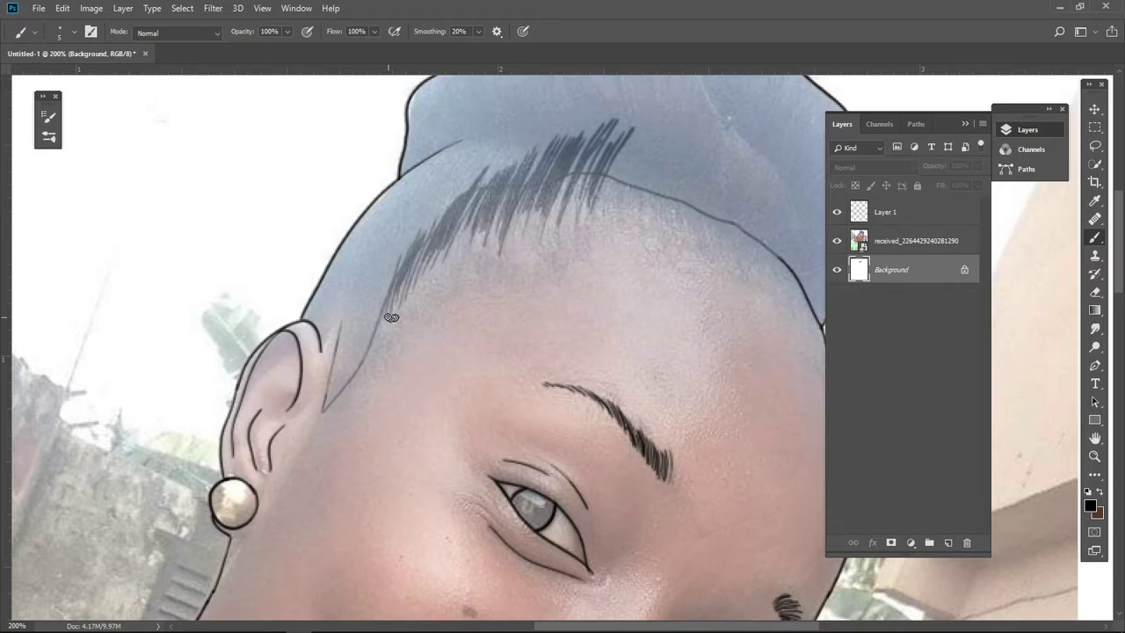
drag(391, 316, 465, 192)
drag(624, 123, 510, 154)
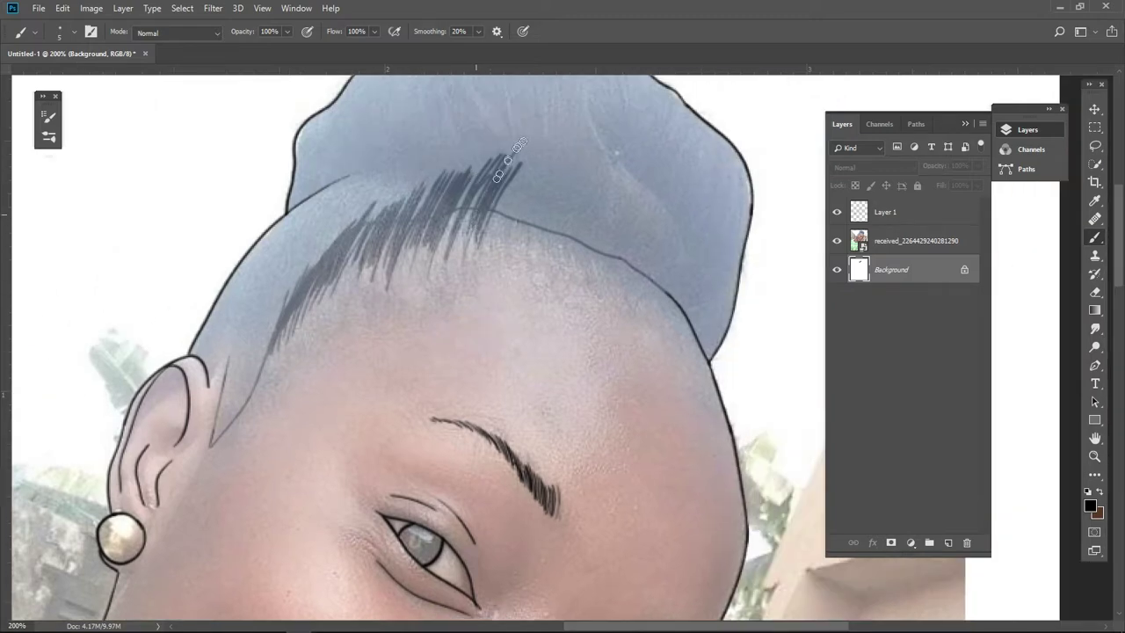
drag(480, 207, 517, 155)
mouse_move(503, 231)
mouse_down()
mouse_move(529, 155)
mouse_move(519, 163)
mouse_move(559, 158)
mouse_move(549, 160)
mouse_up()
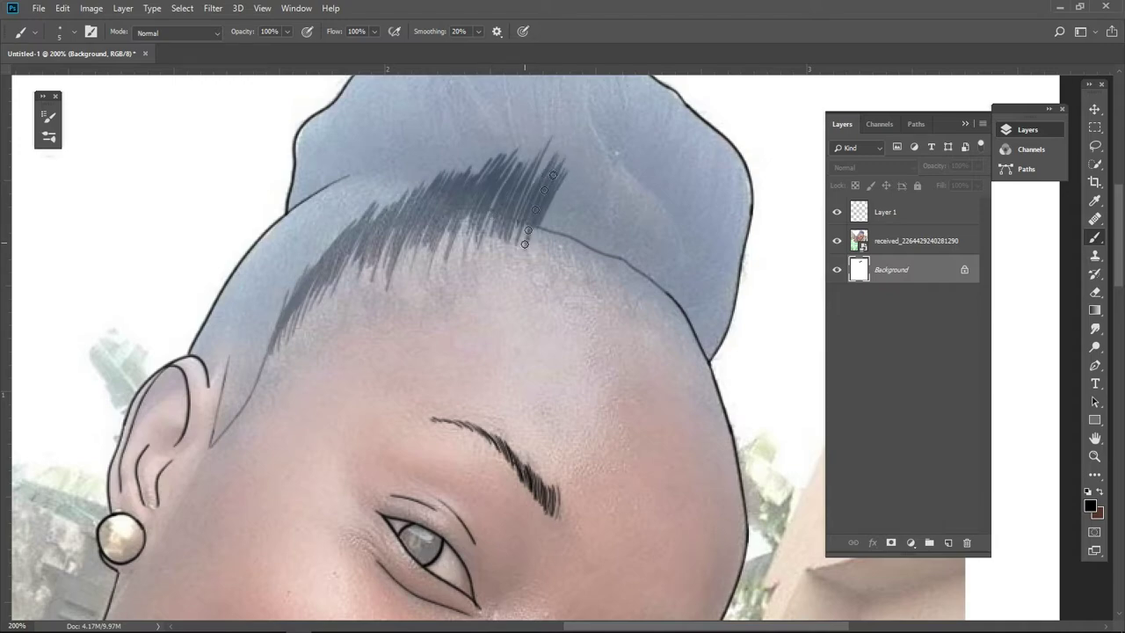
drag(538, 248, 554, 198)
click(837, 270)
Step: Show the background again and add a white Solid Color fill layer
click(911, 543)
click(932, 299)
click(434, 190)
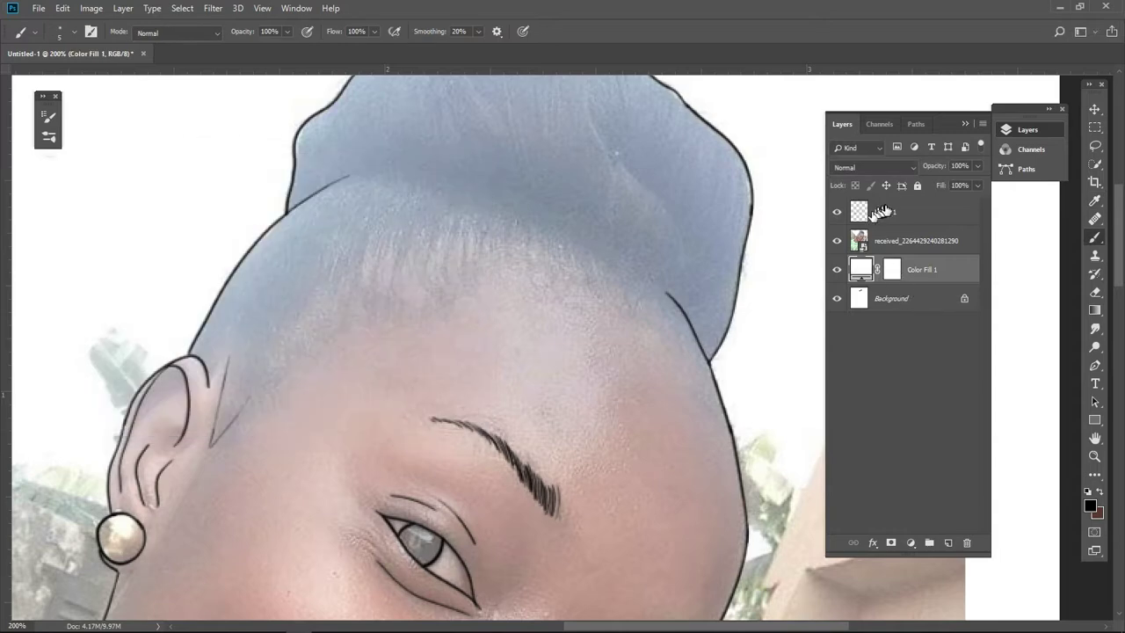
Step: Make Layer 1 active with stroke smoothing at 100% and review the whole image
click(885, 212)
key(alt+0)
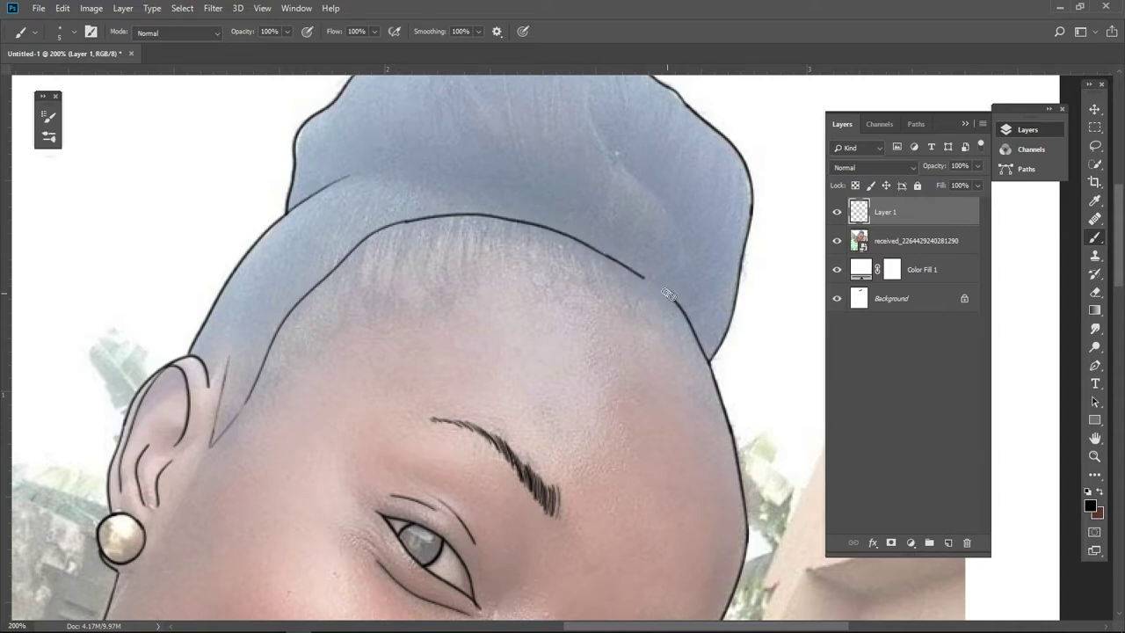
drag(301, 368, 433, 385)
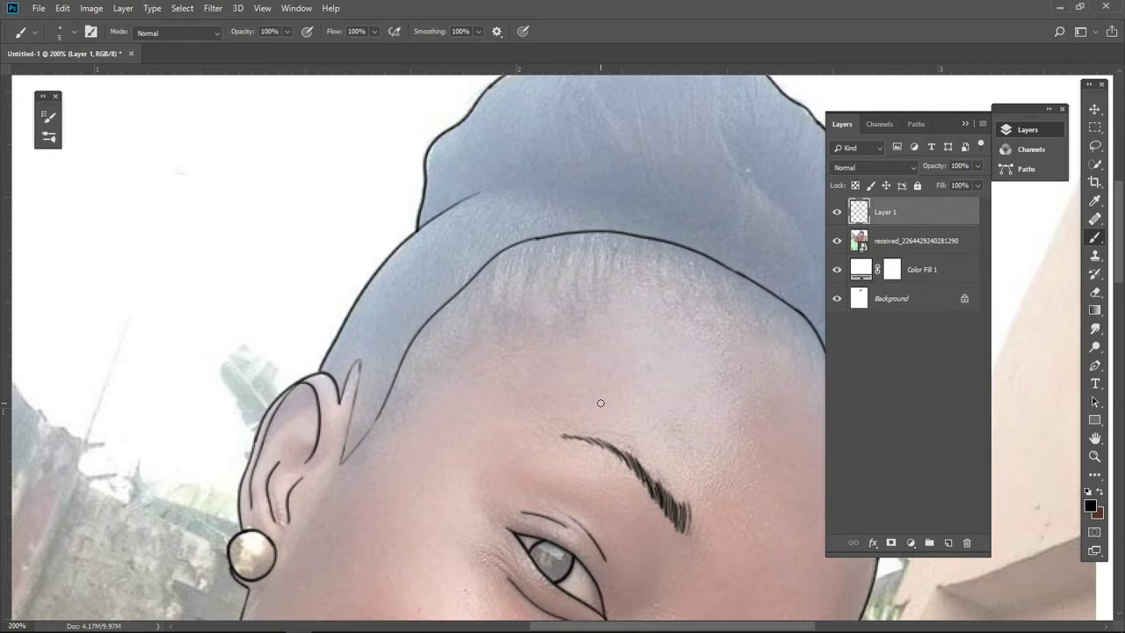
key(ctrl+minus)
key(ctrl+minus)
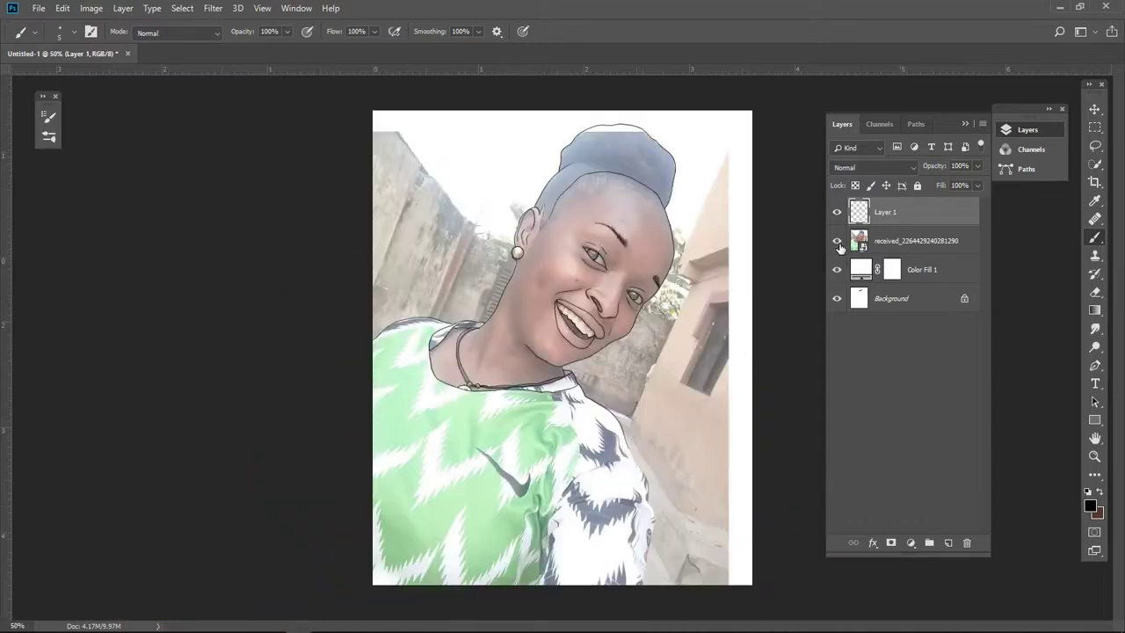
Step: Hide the selfie photo layer, inspect the eyebrow line art, and leave the photo hidden
click(837, 240)
click(837, 240)
click(837, 241)
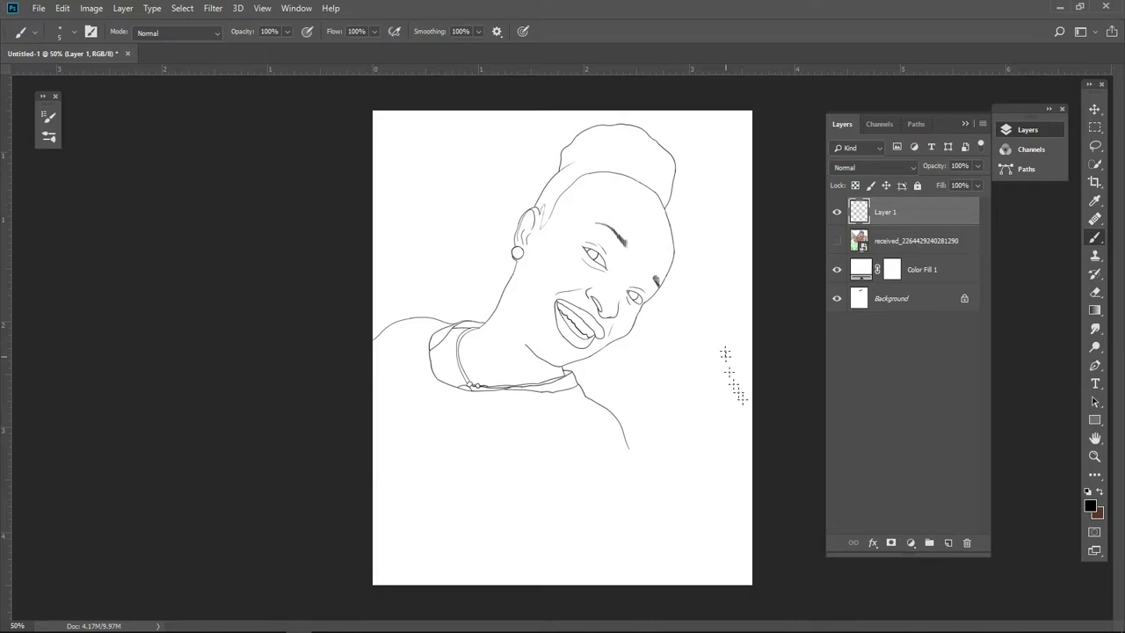
mouse_move(630, 256)
mouse_down()
mouse_move(629, 312)
mouse_move(598, 308)
mouse_up()
click(837, 240)
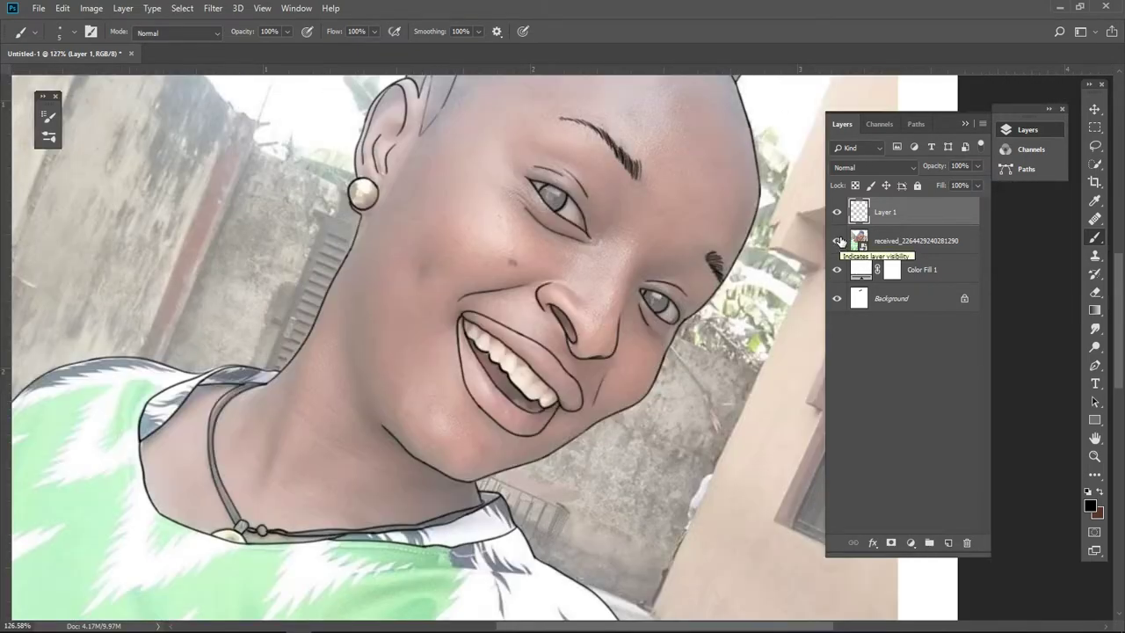
click(839, 240)
scroll(667, 280, down, 3)
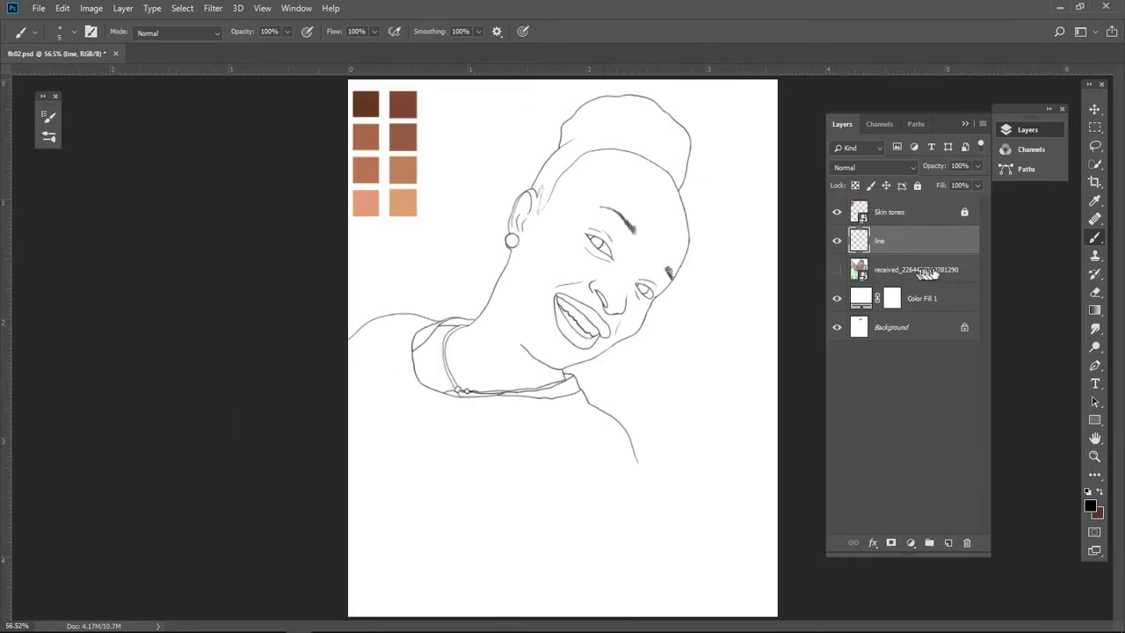
Step: Delete the hidden selfie photo layer and add a new empty layer for skin colour
drag(927, 274, 967, 542)
click(949, 542)
scroll(627, 346, up, 3)
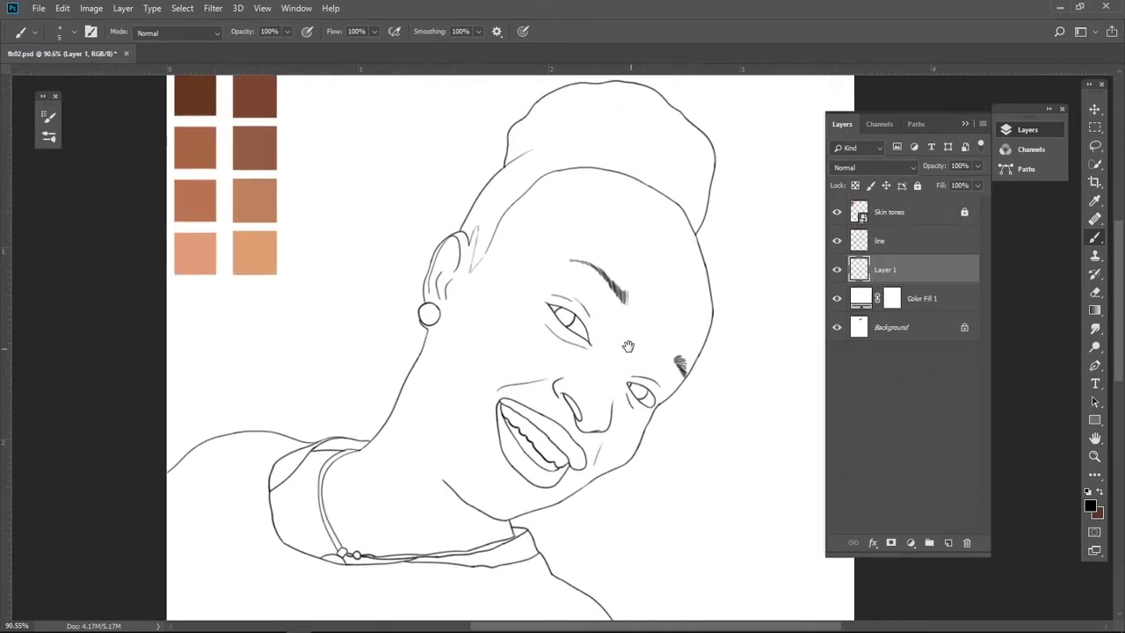
Step: Magic Wand-select the face area inside the lines on the line layer
key(w)
right_click(1095, 163)
click(1046, 178)
click(879, 240)
click(482, 290)
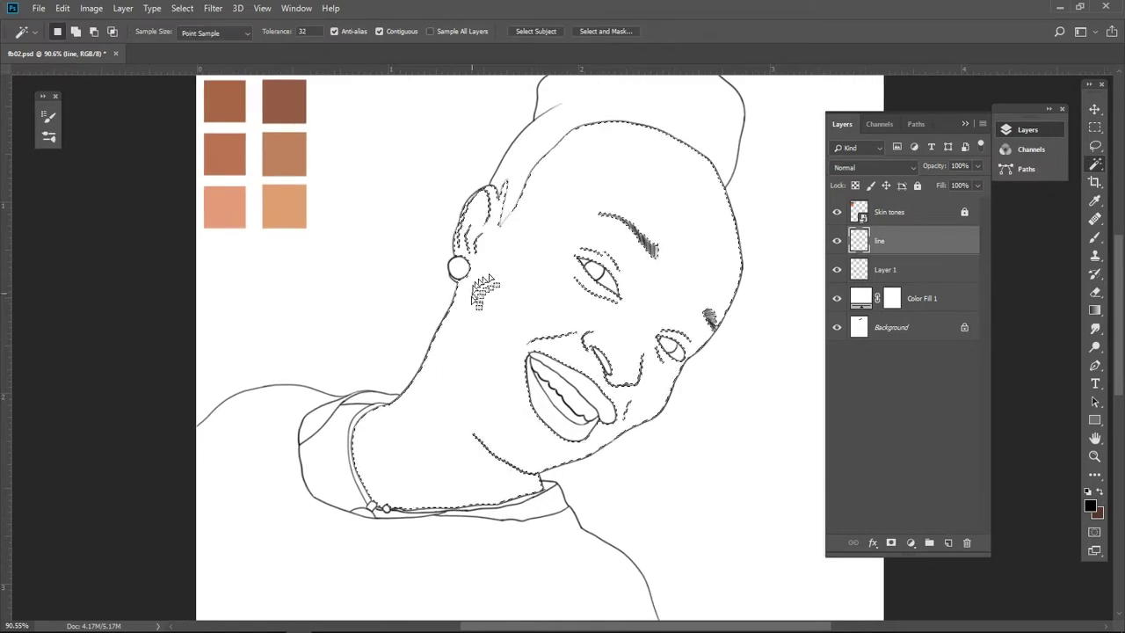
scroll(481, 291, down, 2)
scroll(482, 290, up, 4)
Step: Sample the brown skin swatch and test-fill the selection on Layer 1, then undo it
key(i)
click(297, 195)
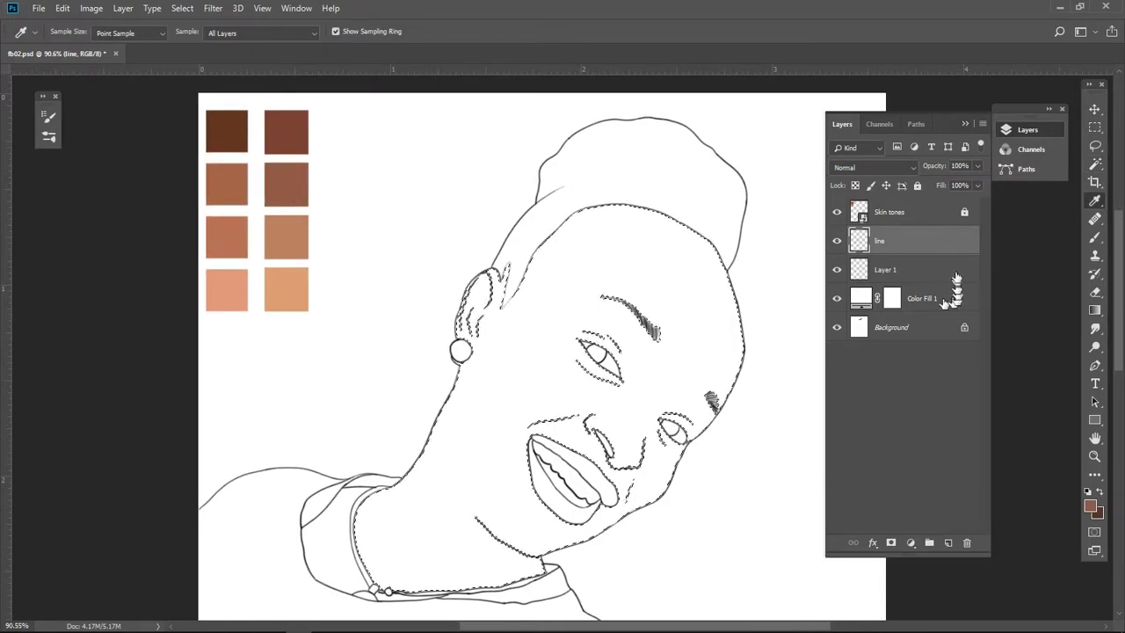
click(957, 271)
key(alt+BackSpace)
scroll(558, 435, up, 5)
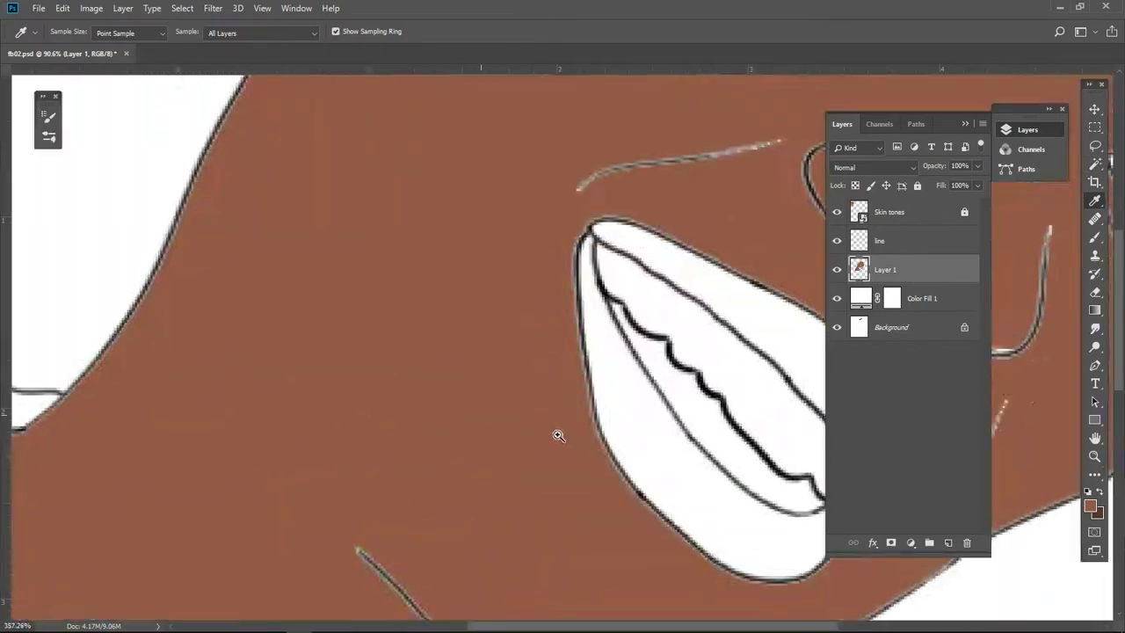
scroll(559, 435, down, 5)
key(ctrl+z)
Step: Expand the face selection slightly and fill it with brown on Layer 1
click(182, 8)
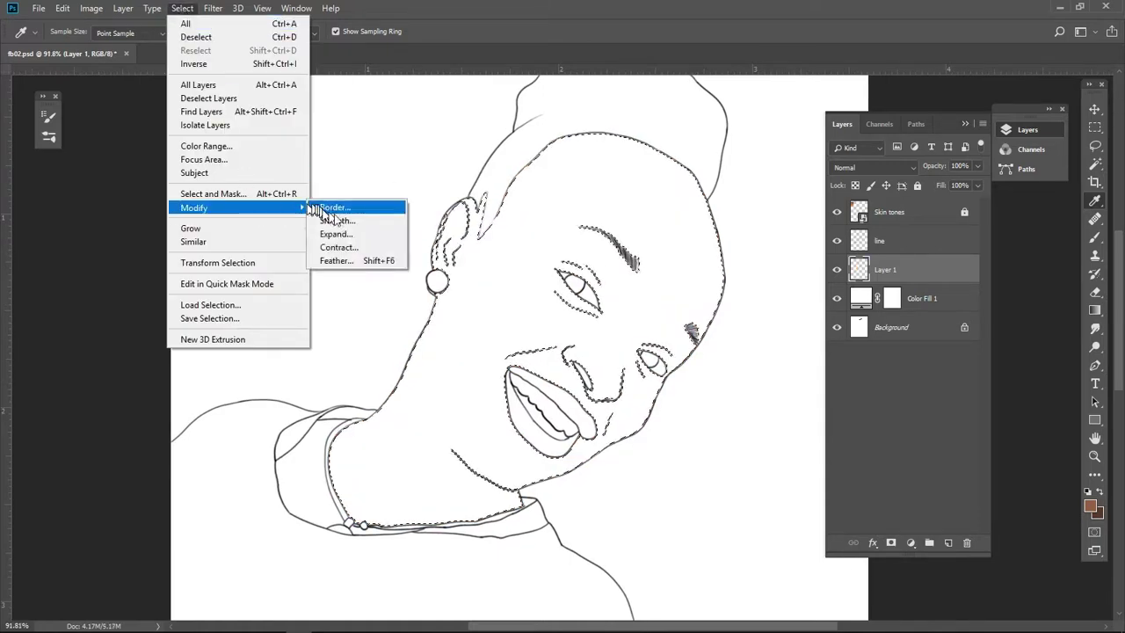
click(336, 234)
key(Return)
key(alt+BackSpace)
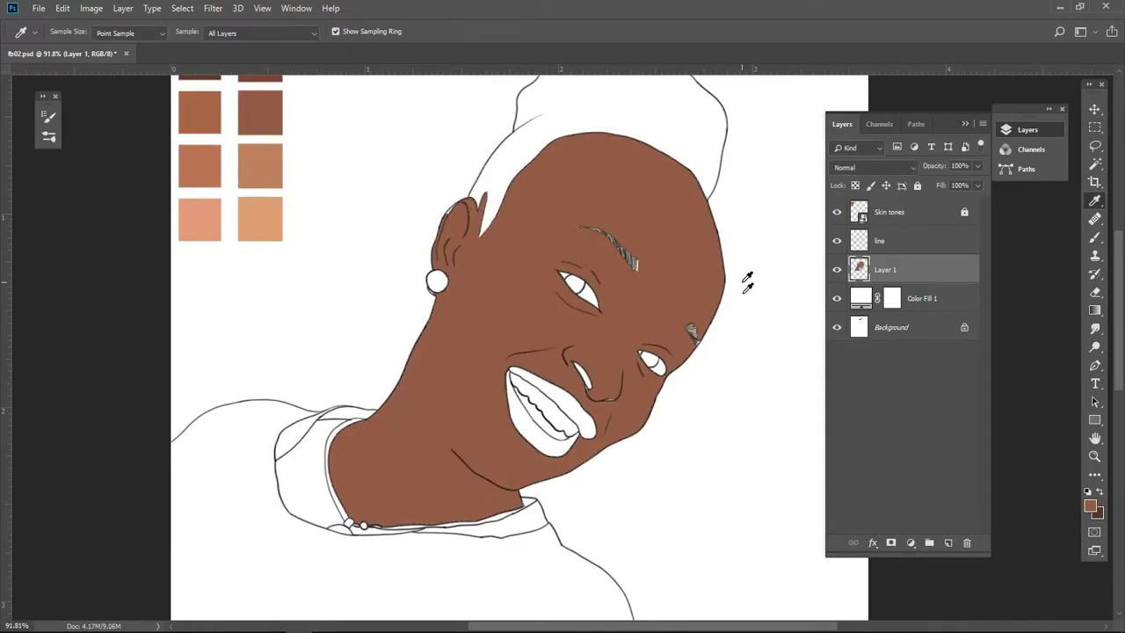
scroll(615, 307, up, 5)
Step: Switch to the Soft Round Pressure Size brush at 4 px
key(b)
click(49, 137)
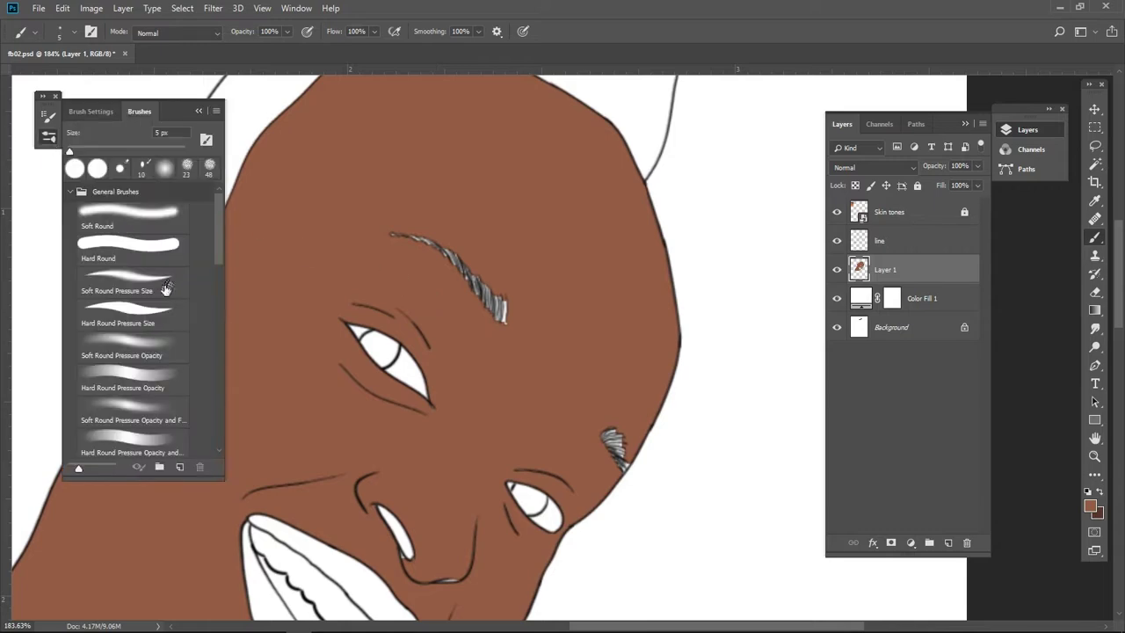
click(166, 288)
scroll(457, 299, up, 3)
scroll(447, 357, up, 3)
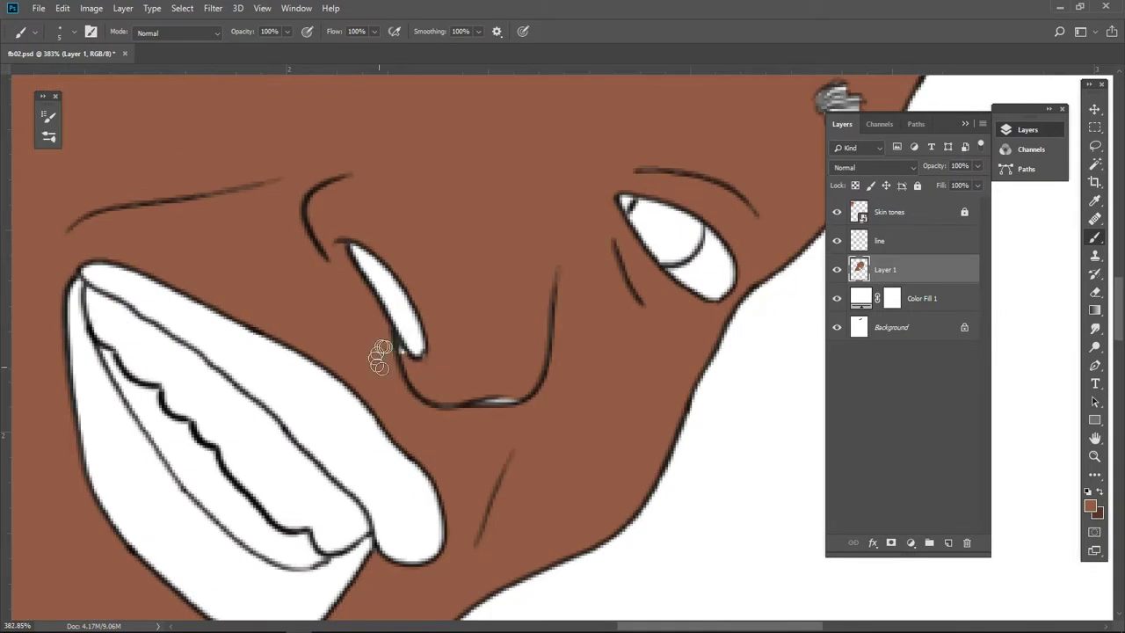
mouse_move(380, 356)
mouse_down()
mouse_move(395, 343)
mouse_move(237, 564)
mouse_up()
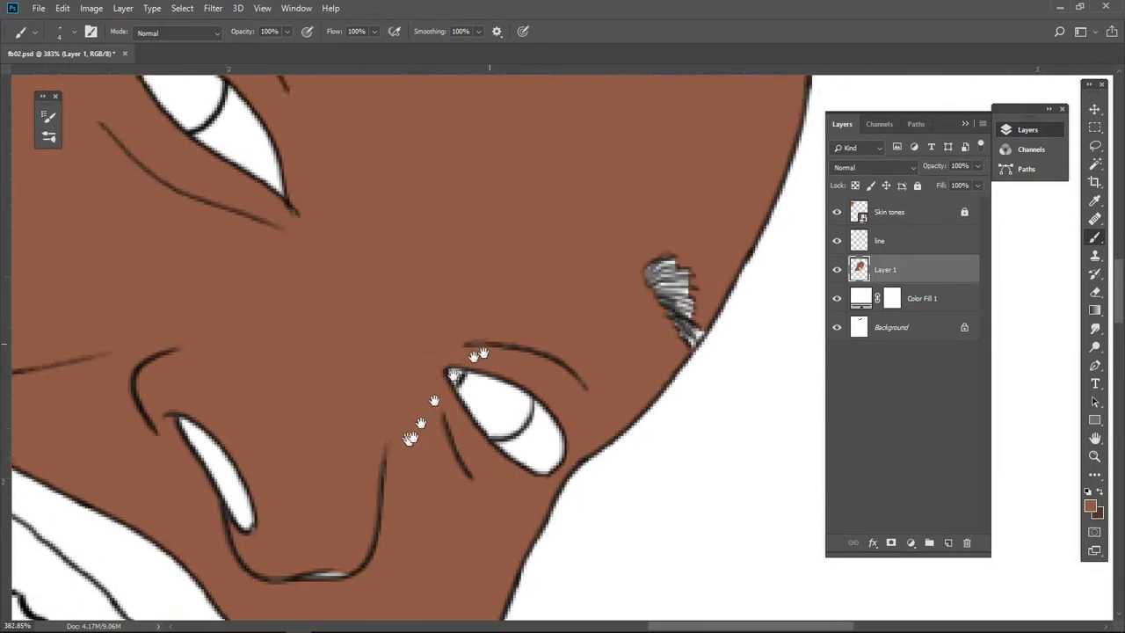
Step: Paint brown over the gaps around the sideburn and eyebrow
mouse_move(571, 308)
mouse_down()
mouse_move(583, 308)
mouse_move(606, 356)
mouse_move(603, 387)
mouse_move(666, 509)
mouse_up()
drag(628, 322, 691, 480)
mouse_move(508, 304)
mouse_down()
mouse_move(473, 376)
mouse_move(497, 314)
mouse_up()
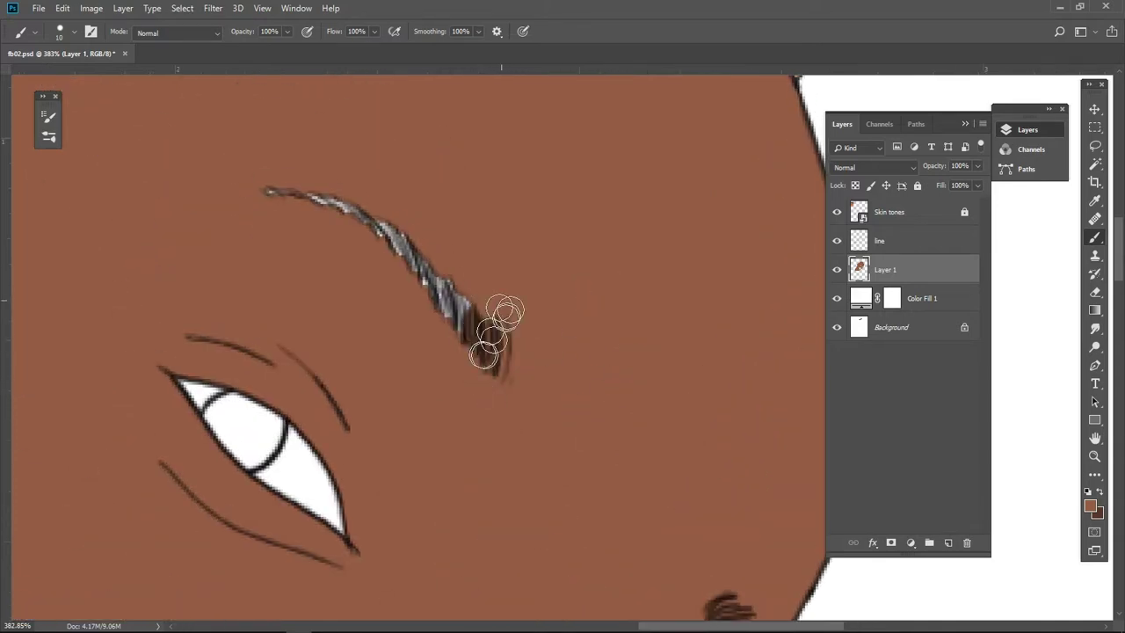
drag(478, 32, 410, 49)
mouse_move(492, 343)
mouse_down()
mouse_move(396, 215)
mouse_move(261, 208)
mouse_up()
scroll(261, 208, down, 5)
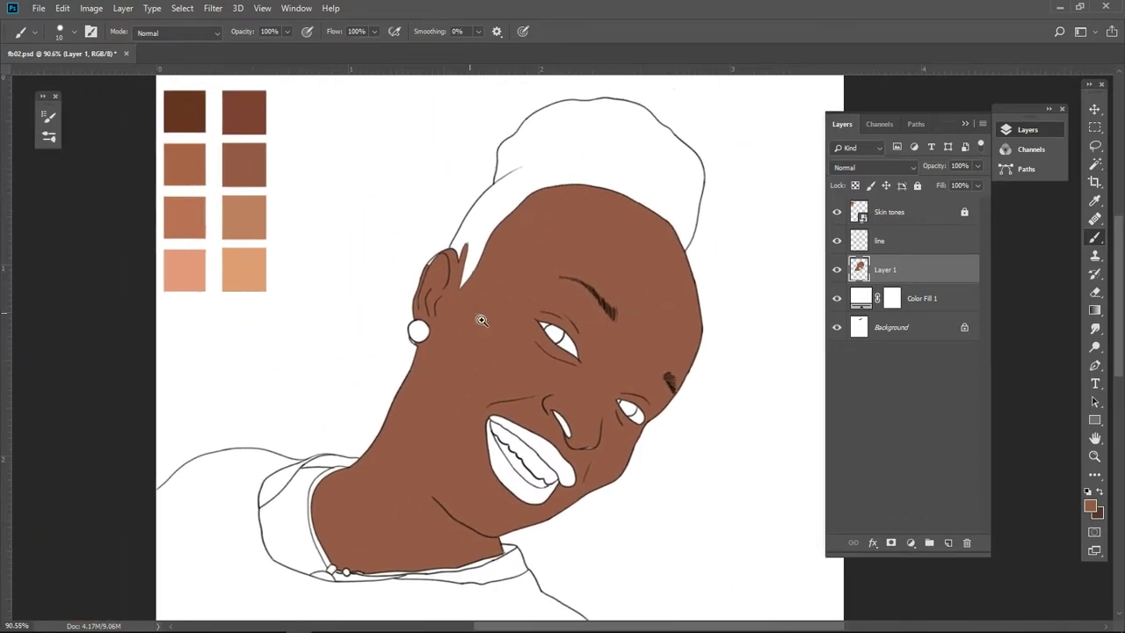
scroll(396, 330, up, 5)
Step: Check the ear area, then add a new layer clipped to the skin fill
drag(484, 105, 421, 345)
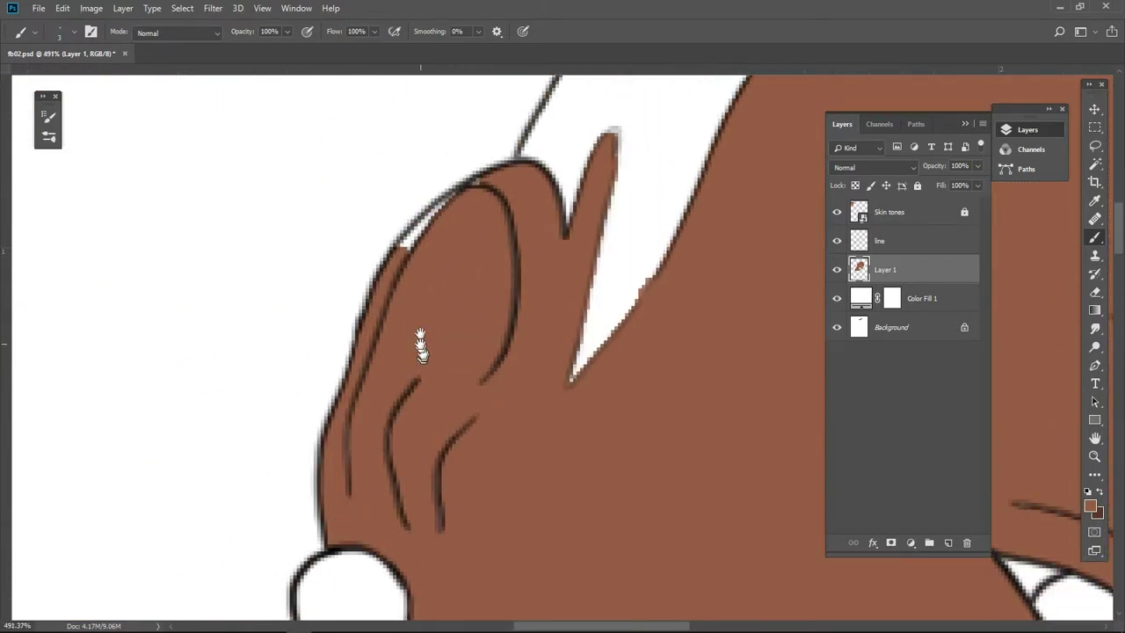
scroll(425, 236, down, 4)
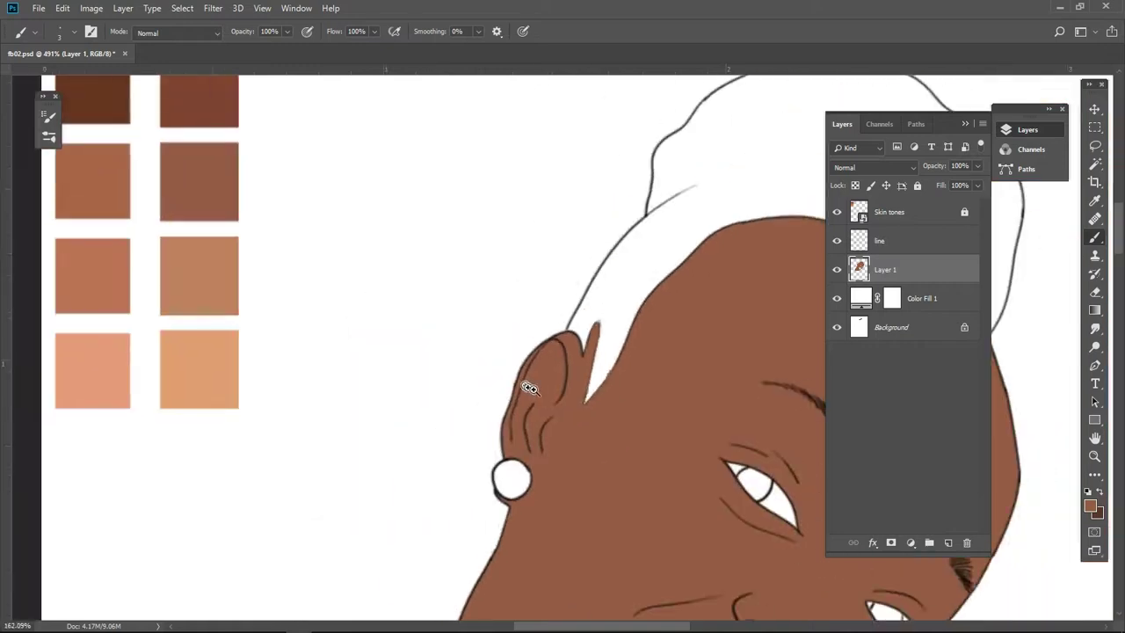
scroll(598, 389, down, 1)
scroll(510, 327, down, 2)
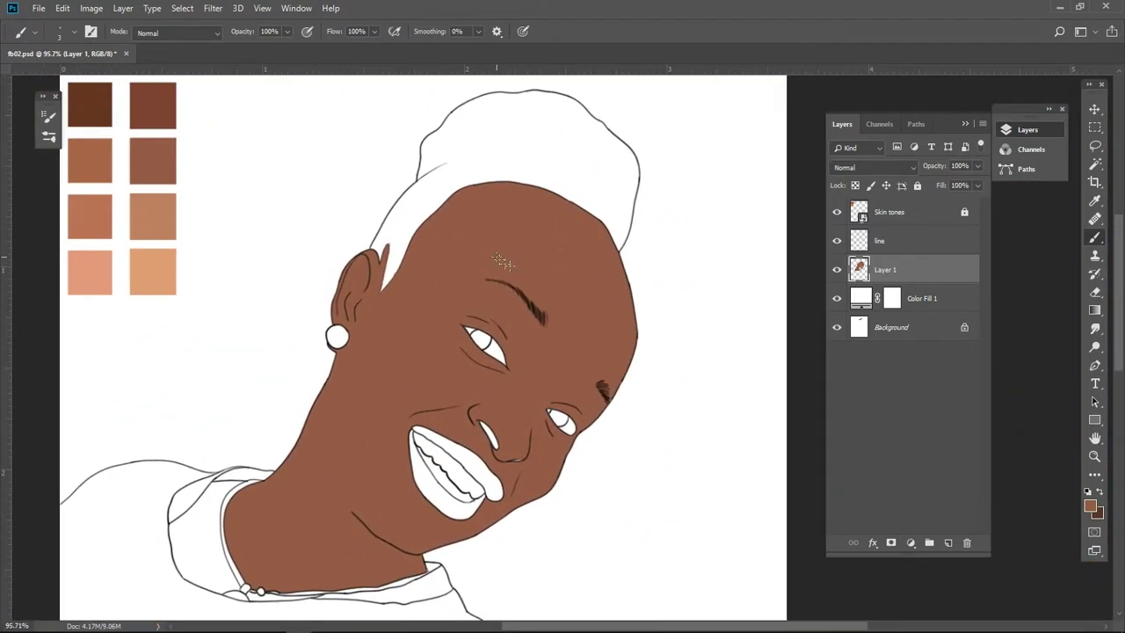
key(ctrl+shift+alt+n)
key(ctrl+alt+g)
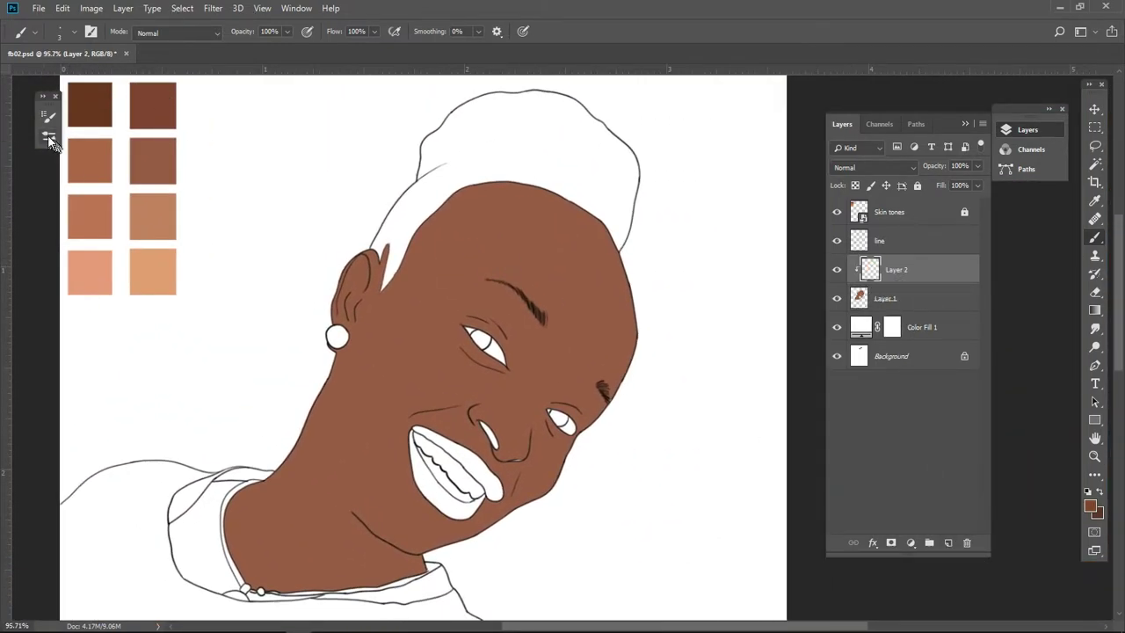
Step: Select a brush from the traditional brush pack and shrink it to 23 px
click(48, 136)
click(69, 191)
click(70, 313)
click(70, 334)
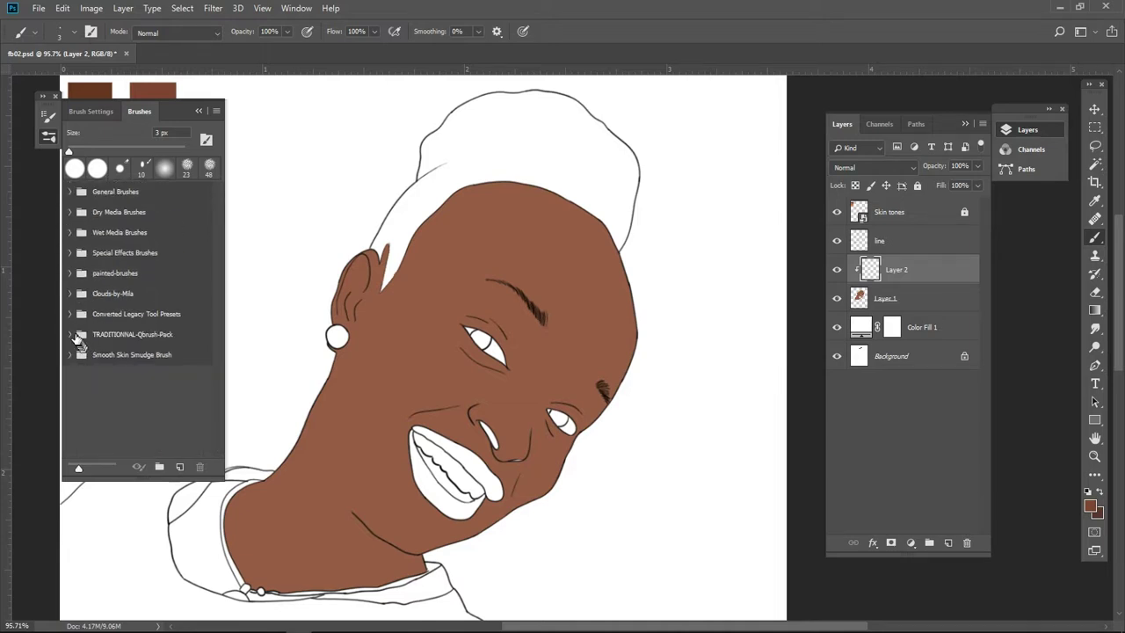
click(114, 356)
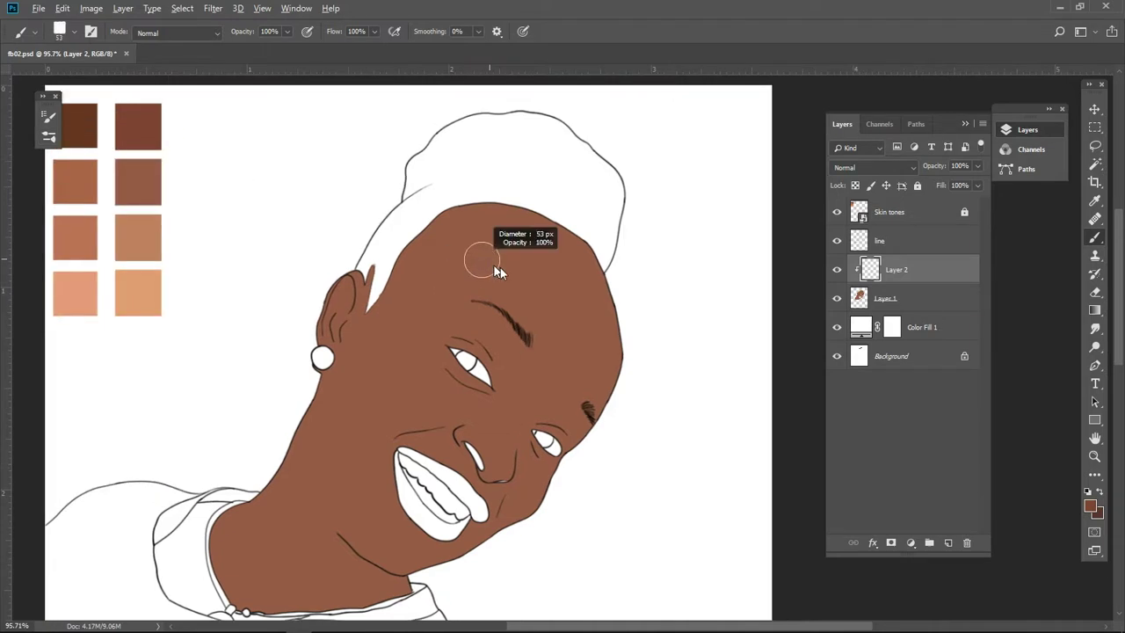
scroll(570, 389, up, 2)
key(bracketleft)
key(bracketleft)
key(bracketleft)
Step: Paint a darker shadow on the right cheek and undo the face-edge stroke
drag(529, 320, 520, 389)
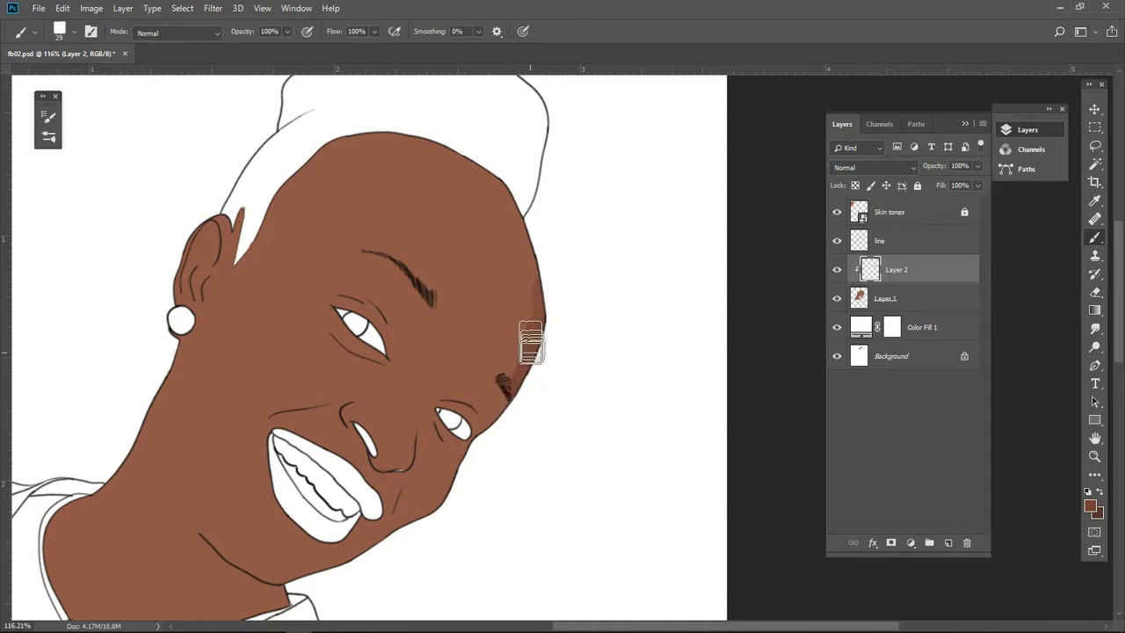
drag(531, 343, 490, 163)
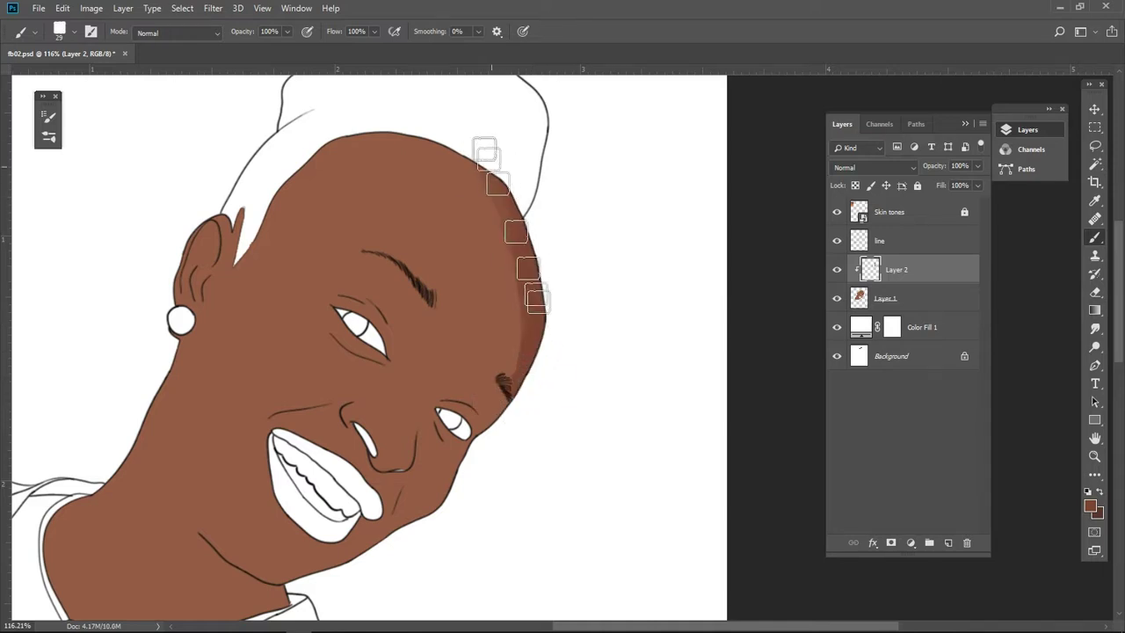
key(ctrl+z)
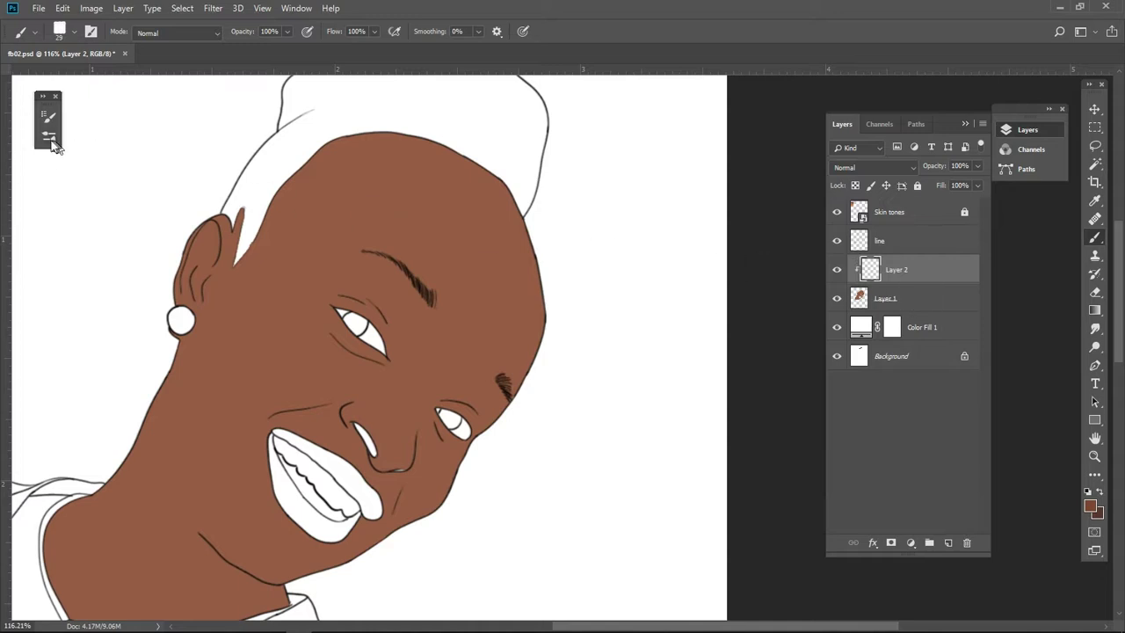
Step: With a soft brush, shade the right face edge, head top, jaw and neck darker
click(50, 139)
scroll(140, 369, down, 5)
click(132, 291)
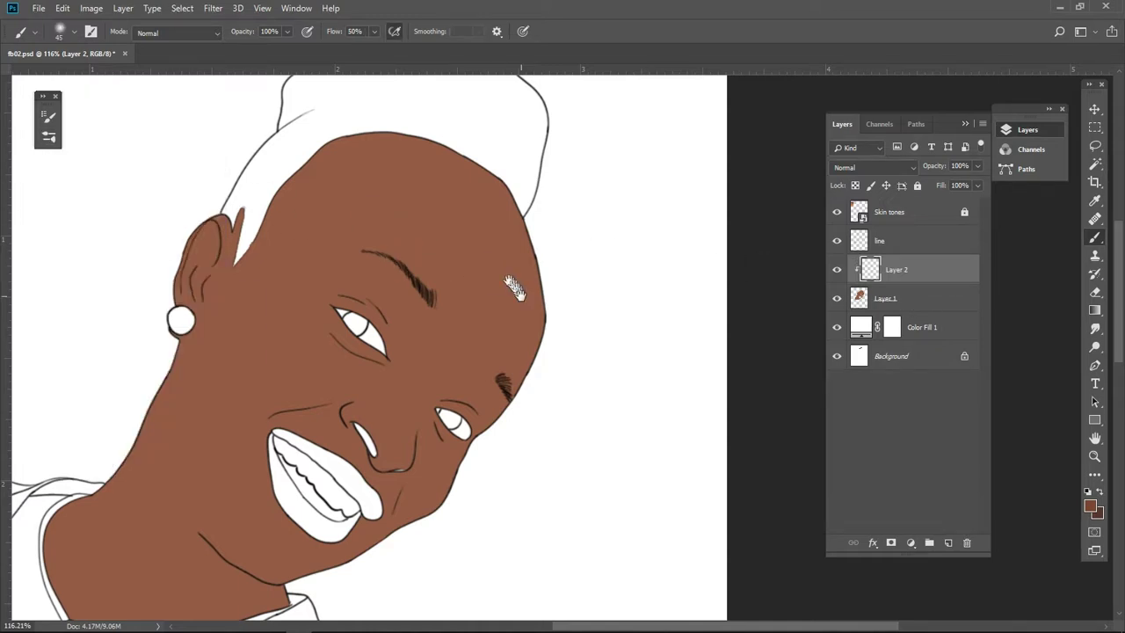
mouse_move(514, 289)
mouse_down()
mouse_move(481, 286)
mouse_move(490, 150)
mouse_up()
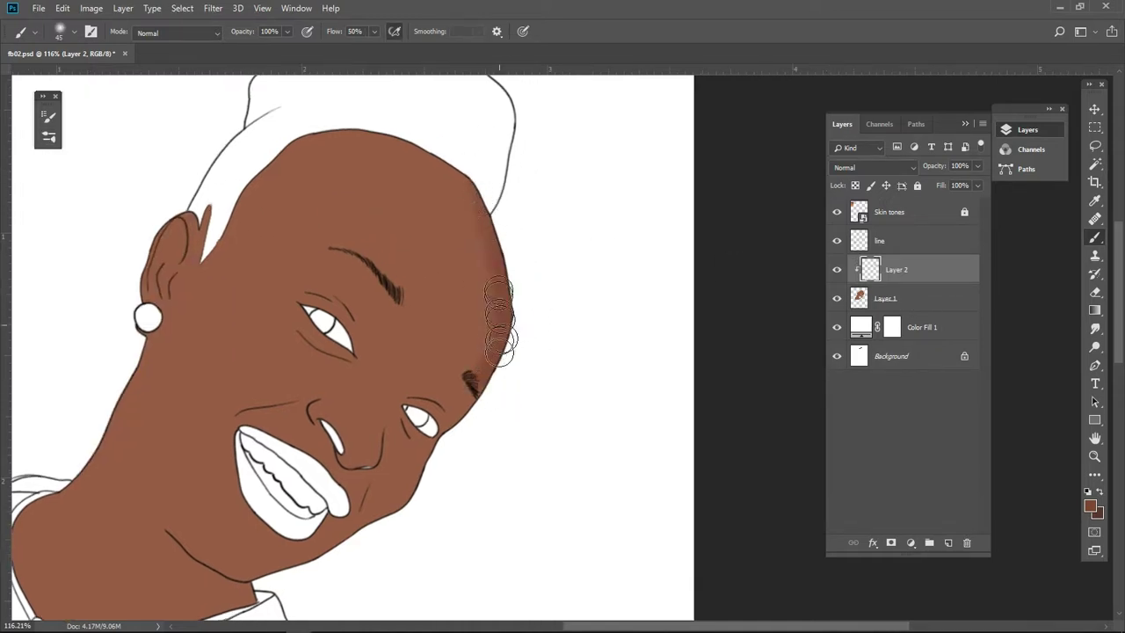
drag(498, 317, 487, 202)
mouse_move(378, 118)
mouse_down()
mouse_move(351, 154)
mouse_move(184, 281)
mouse_up()
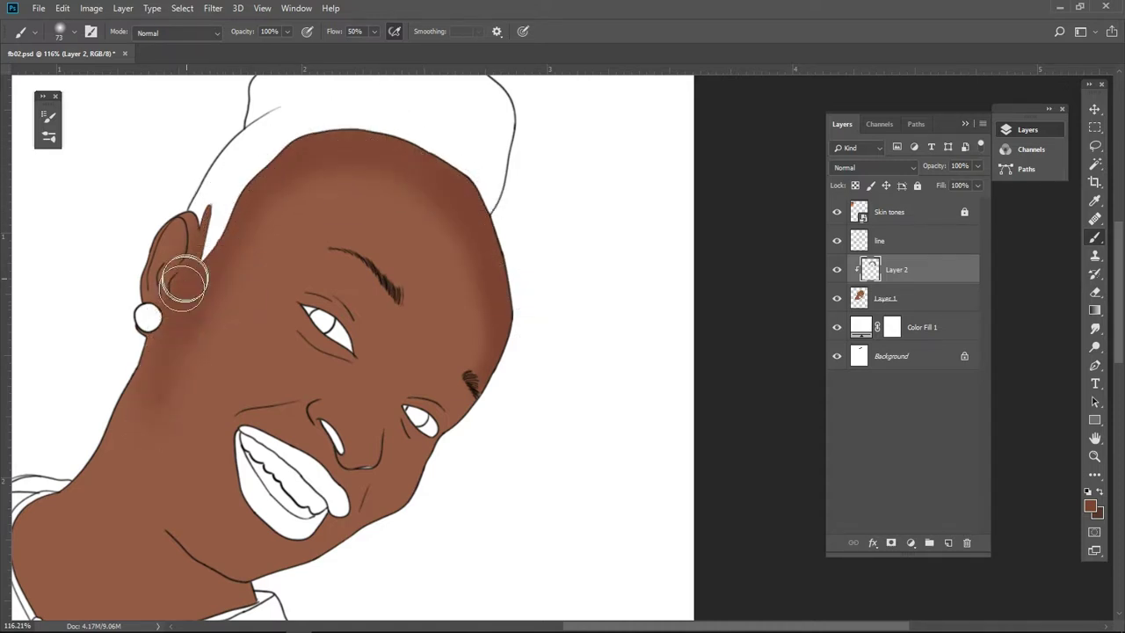
drag(138, 352, 156, 528)
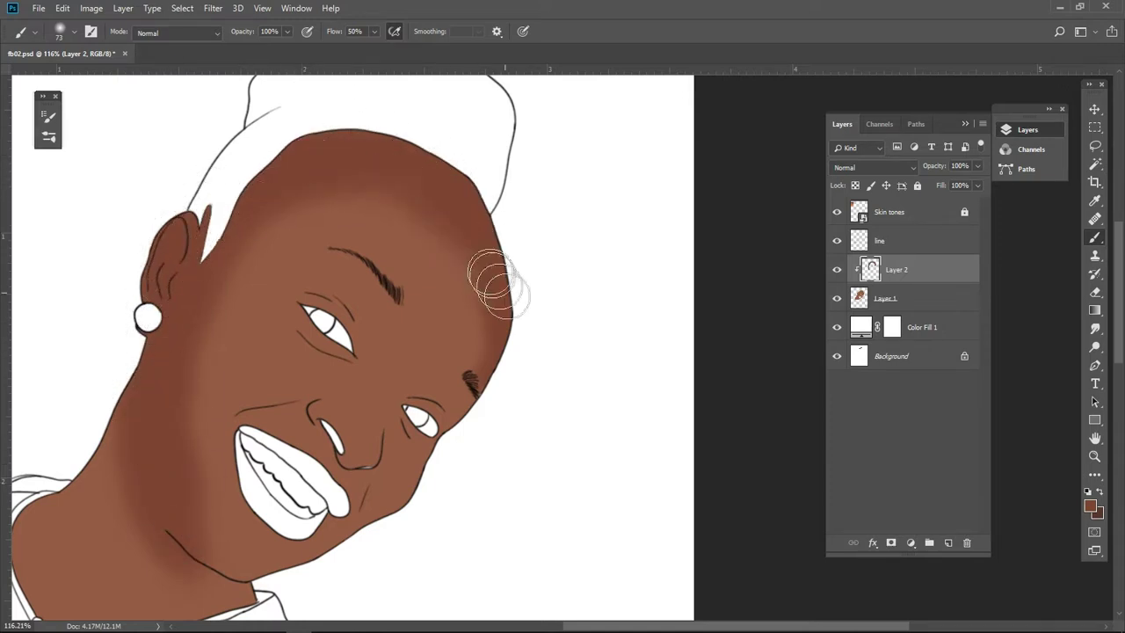
mouse_move(476, 399)
mouse_down()
mouse_move(510, 326)
mouse_move(491, 247)
mouse_up()
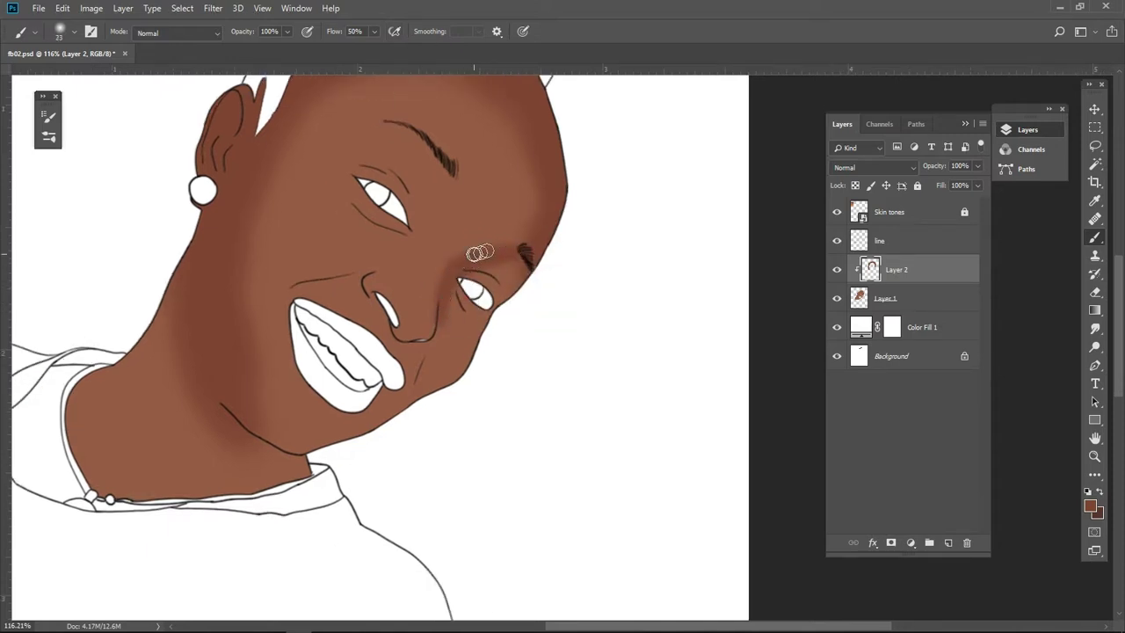
Step: Shade the hollow under the left eye and the area beside the right eye
scroll(437, 320, up, 2)
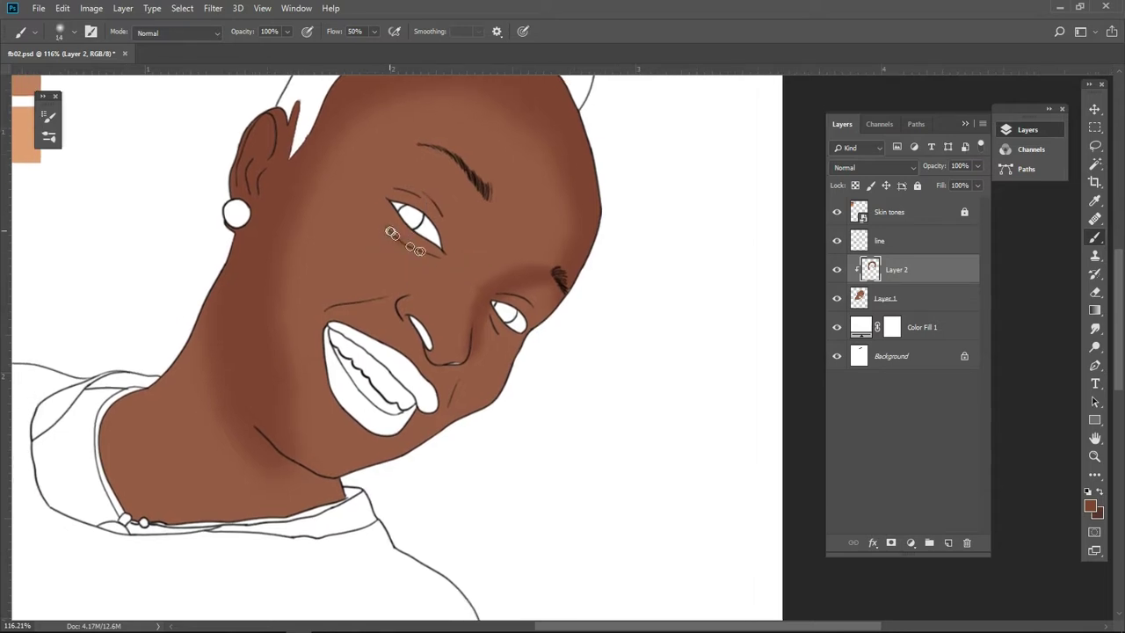
drag(440, 216, 415, 224)
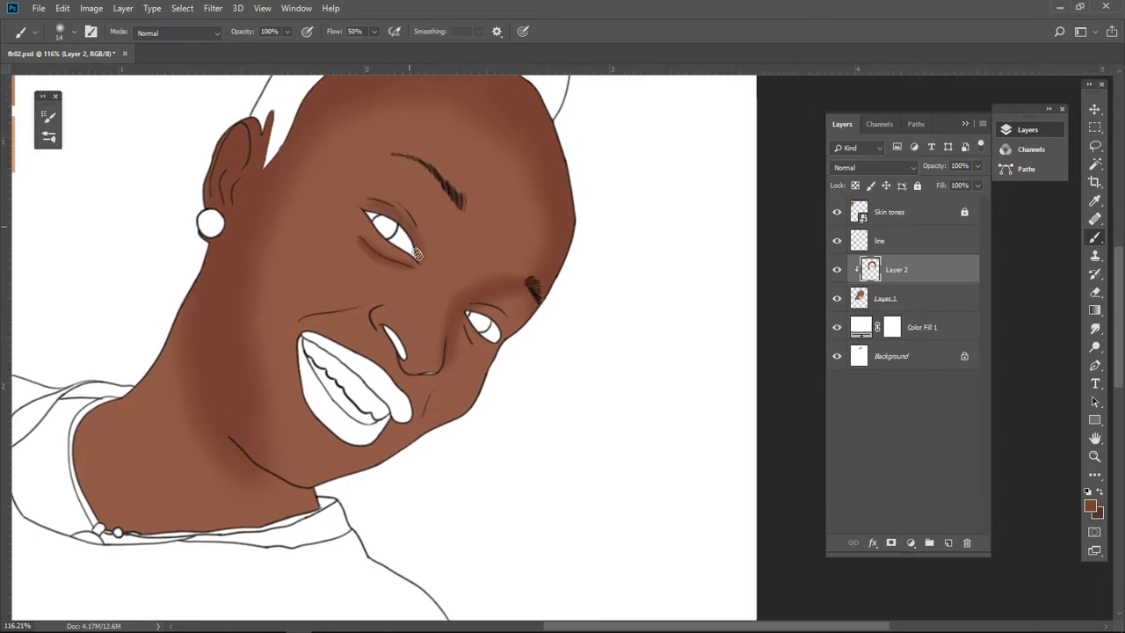
drag(544, 286, 475, 279)
Step: Enlarge the brush and shade the left side of the neck and the lower neck under the jaw
scroll(462, 267, down, 2)
scroll(462, 266, left, 1)
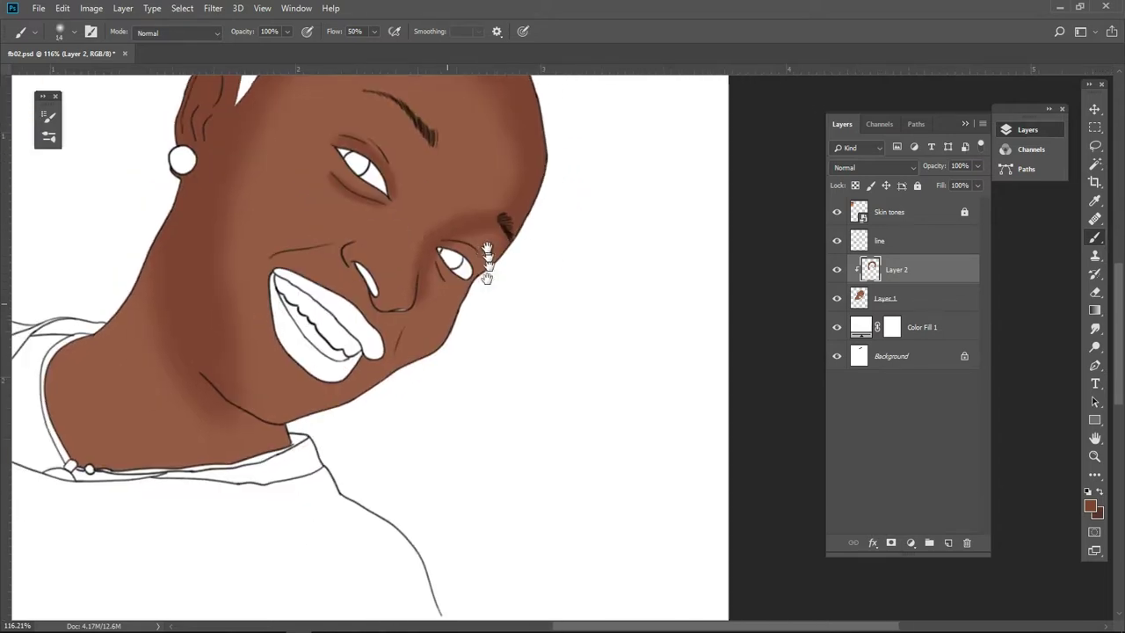
scroll(451, 291, down, 1)
scroll(451, 291, left, 2)
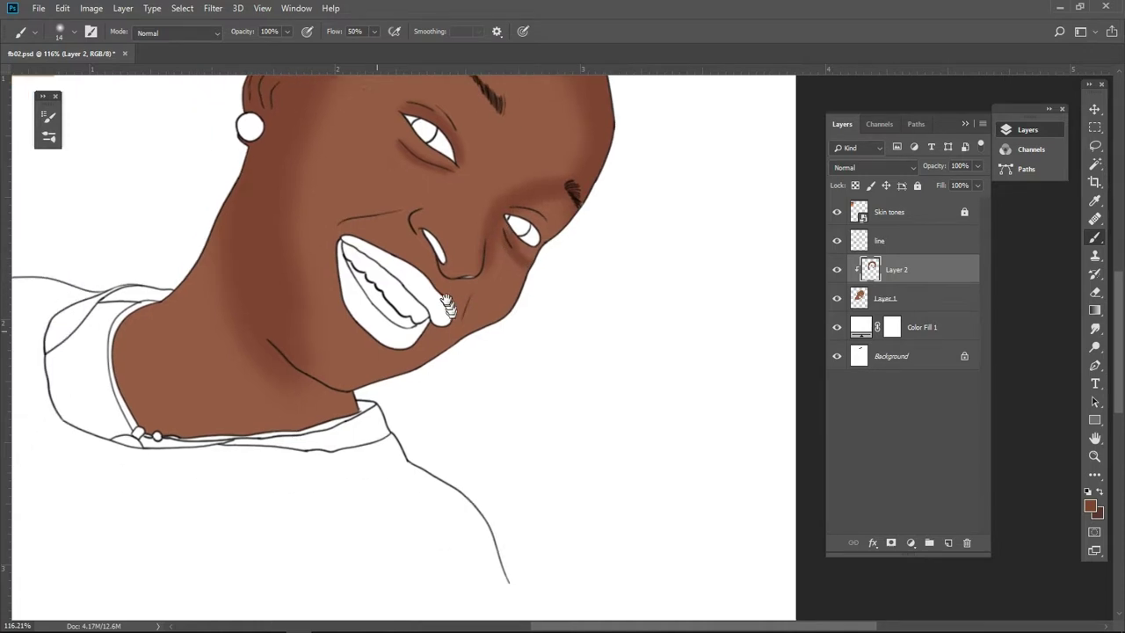
scroll(357, 240, left, 1)
scroll(356, 239, up, 2)
scroll(356, 239, left, 1)
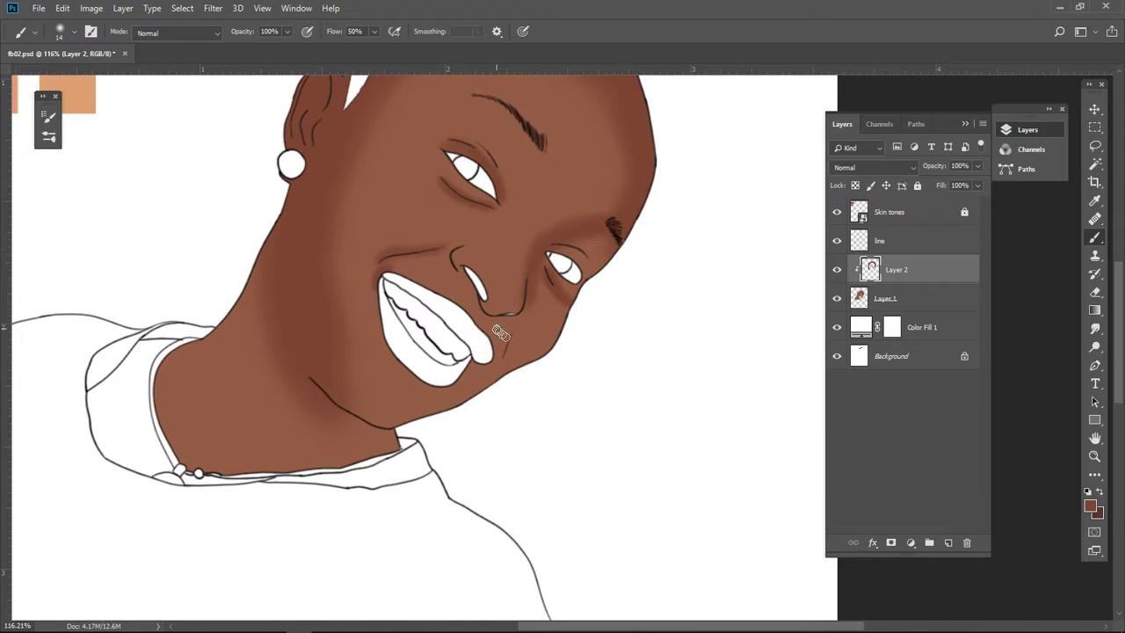
scroll(509, 325, down, 2)
scroll(475, 322, down, 1)
scroll(474, 321, left, 1)
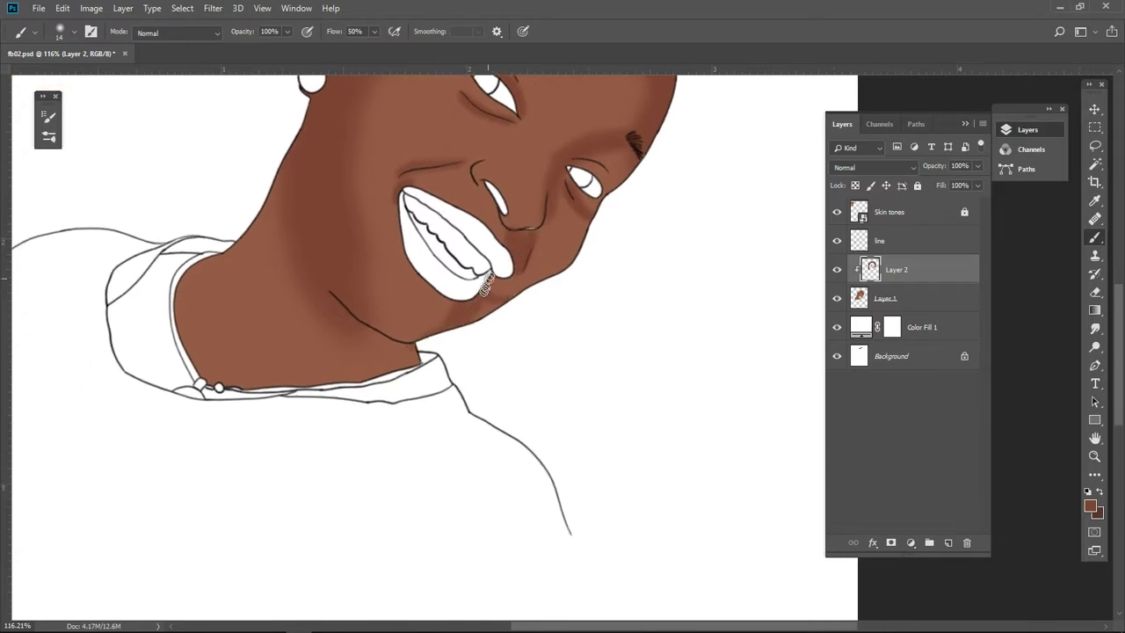
scroll(493, 316, down, 1)
scroll(510, 308, up, 1)
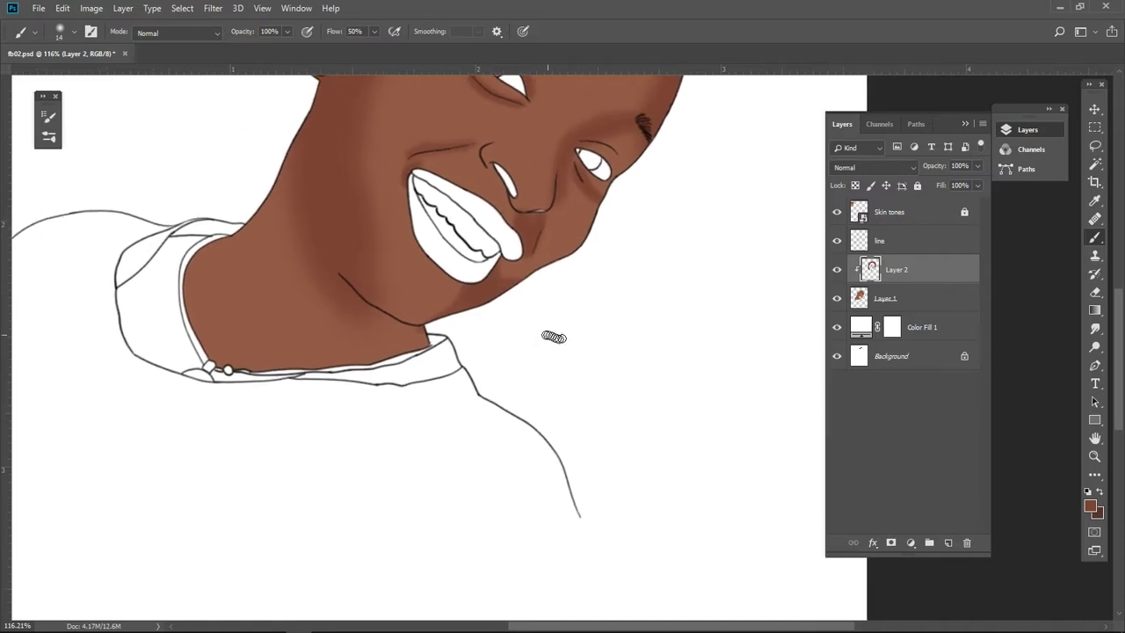
scroll(540, 321, down, 2)
scroll(529, 304, up, 1)
scroll(598, 519, down, 1)
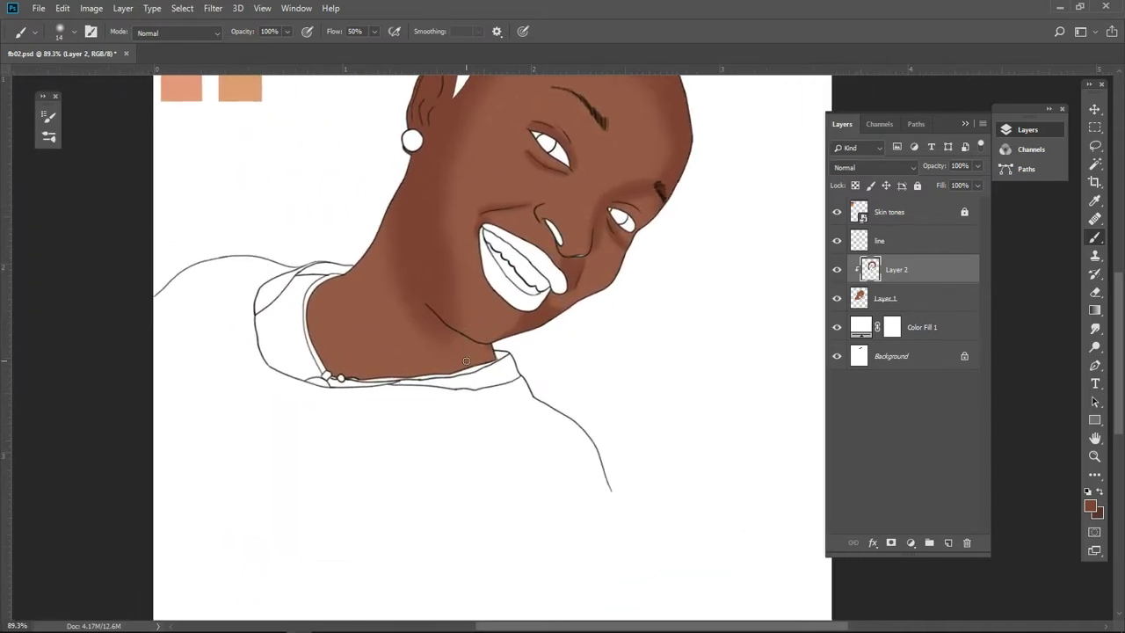
key(bracketright)
key(bracketright)
key(bracketright)
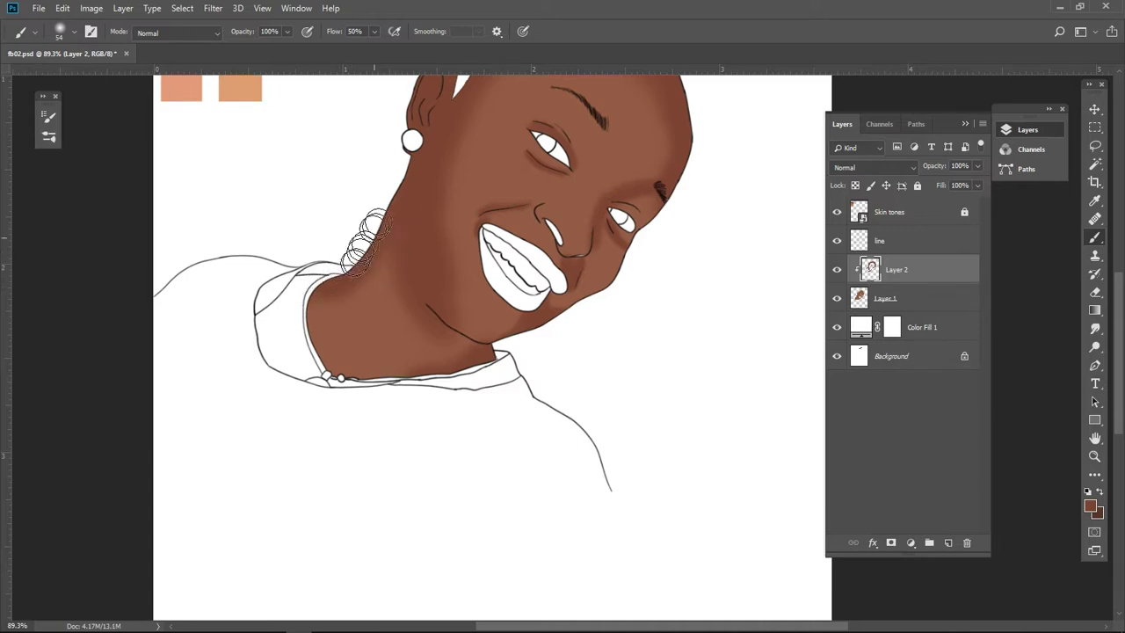
scroll(356, 282, left, 1)
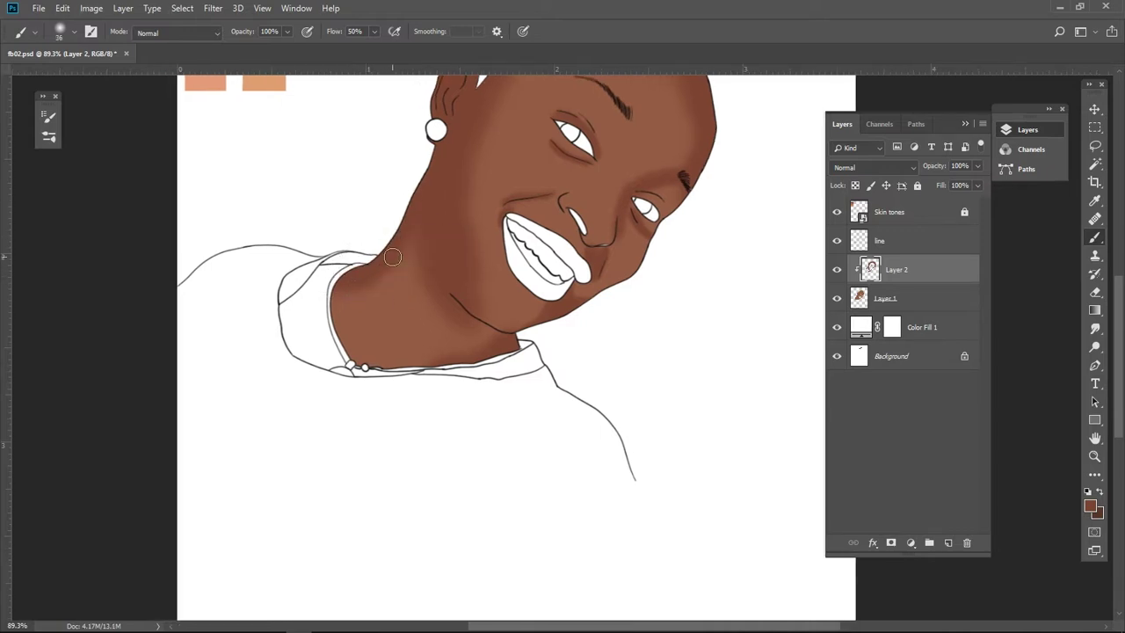
drag(392, 256, 361, 339)
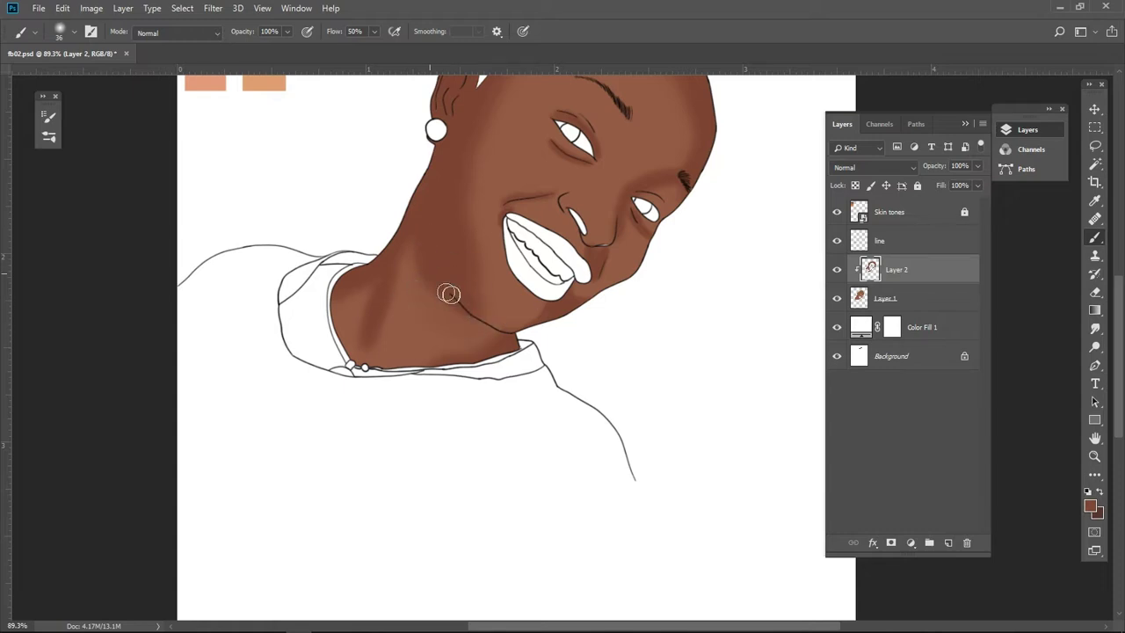
scroll(464, 302, down, 1)
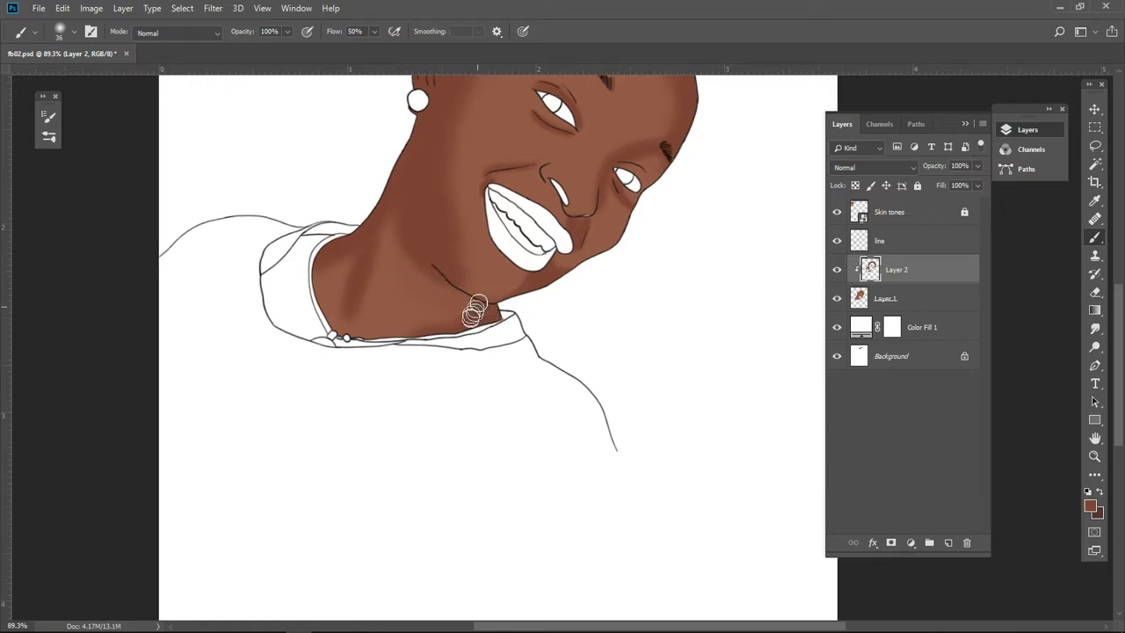
drag(446, 299, 458, 327)
Step: Deepen shadows beside the nose and mouth with a slightly smaller brush
drag(443, 189, 466, 259)
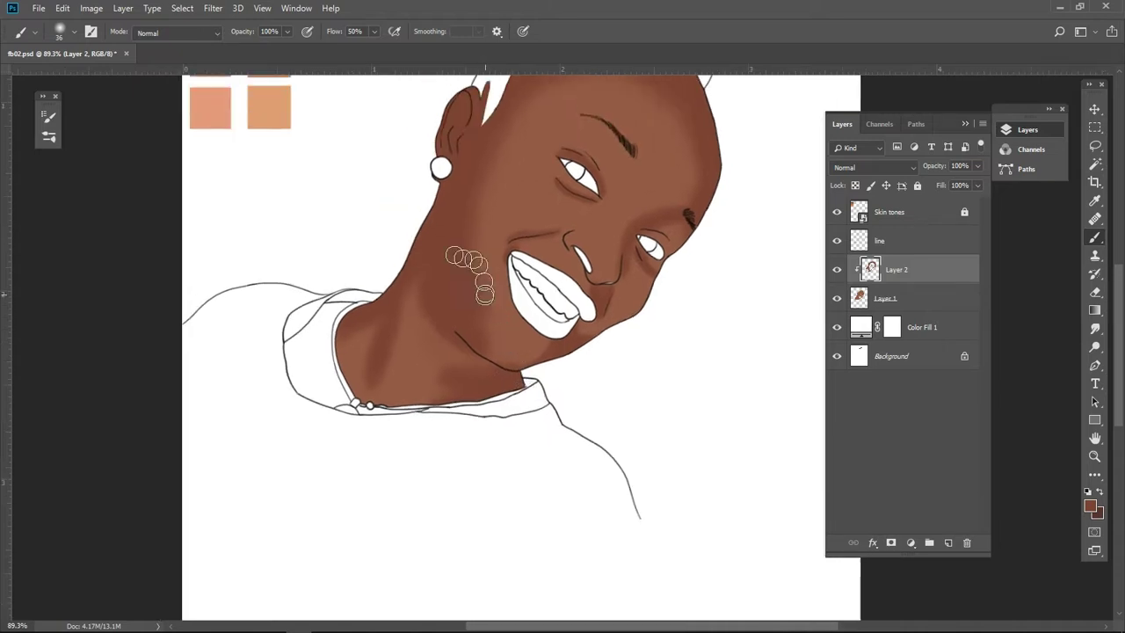
drag(528, 176, 460, 295)
drag(602, 254, 572, 259)
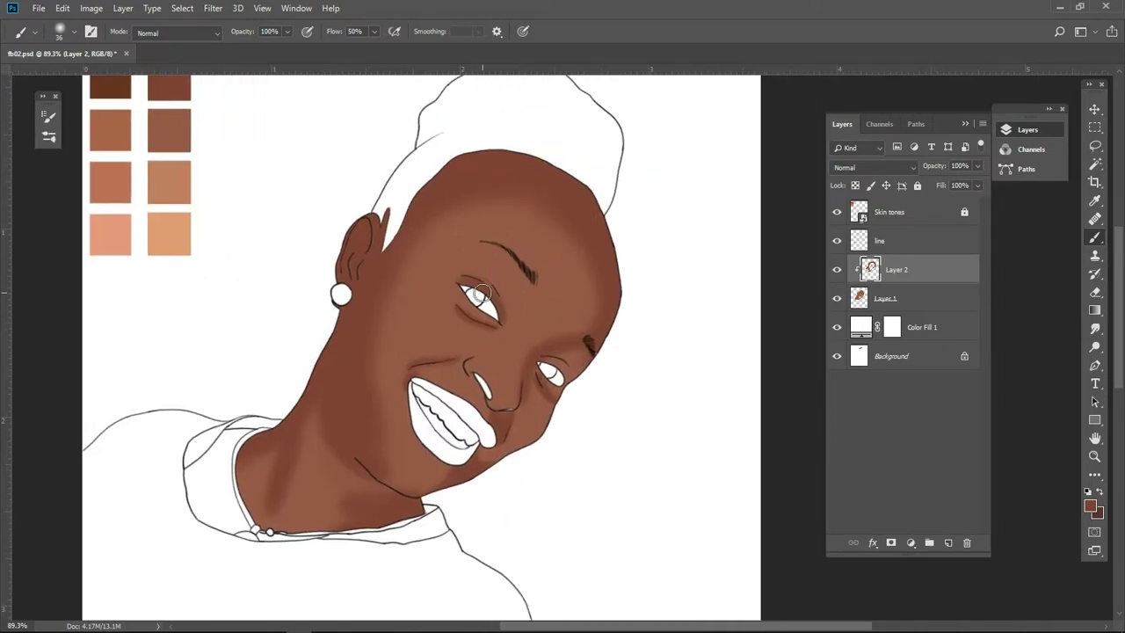
key(bracketleft)
drag(555, 395, 612, 395)
Step: Add Layer 3 clipped to Layer 2 and sample the darker ear tone with a tiny brush
click(948, 542)
key(ctrl+alt+g)
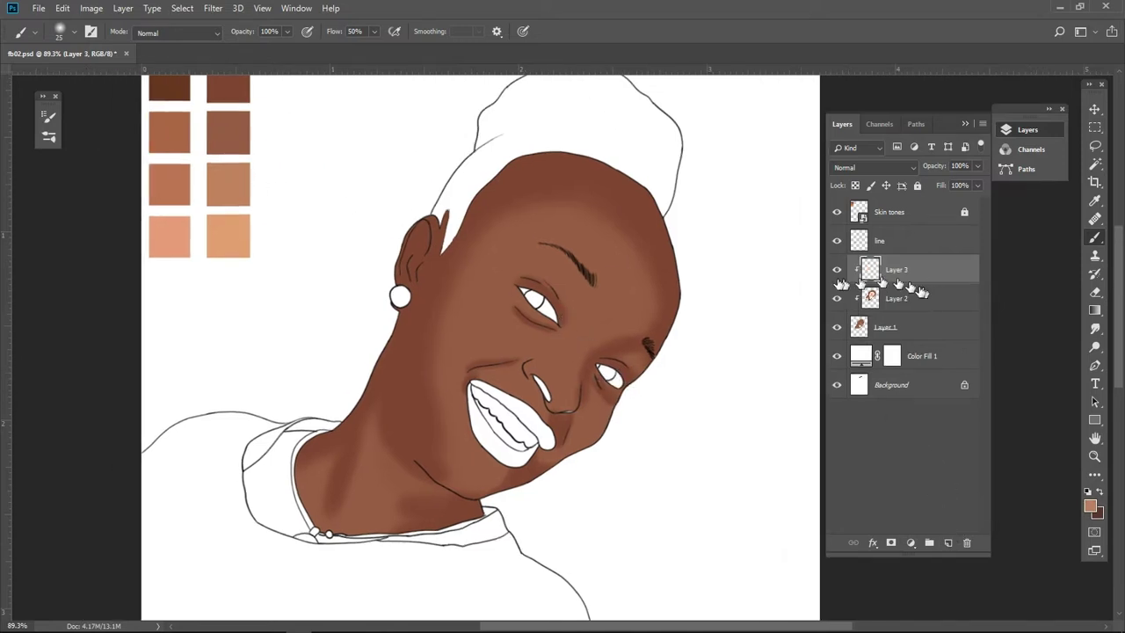
drag(484, 315, 561, 345)
scroll(561, 345, up, 3)
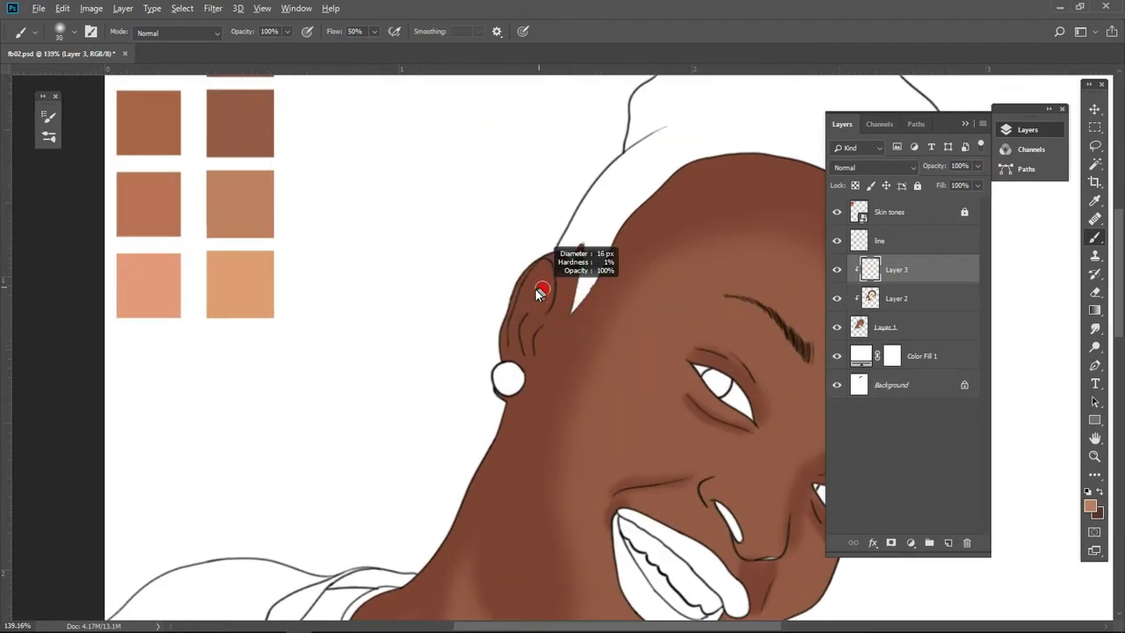
mouse_move(558, 289)
mouse_down()
mouse_move(521, 309)
mouse_move(538, 278)
mouse_up()
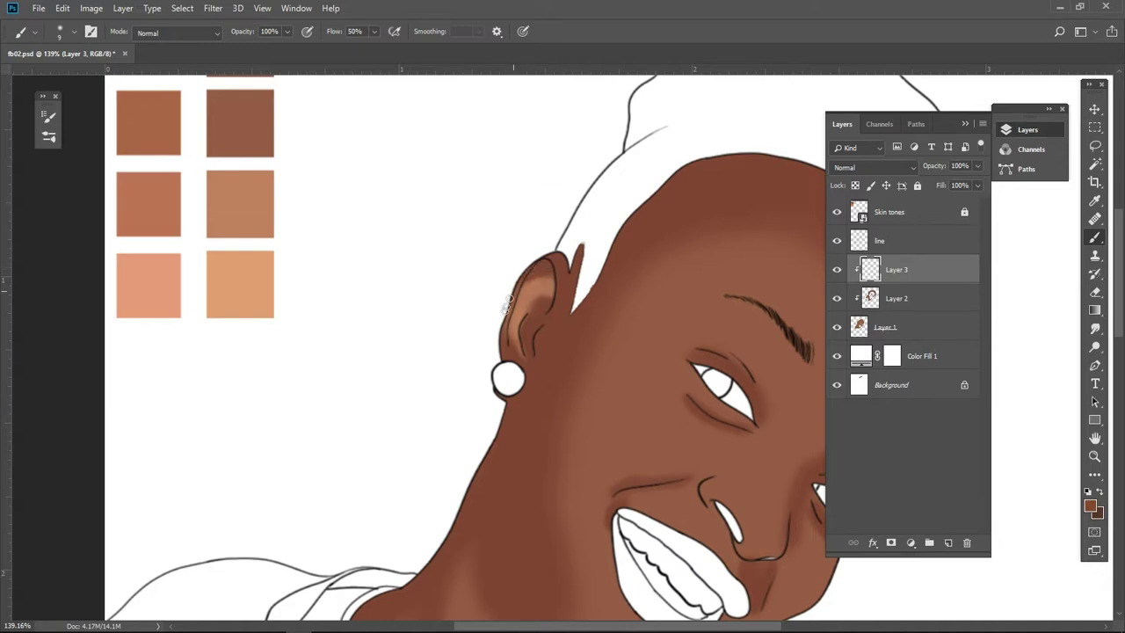
scroll(495, 323, down, 1)
drag(525, 303, 526, 315)
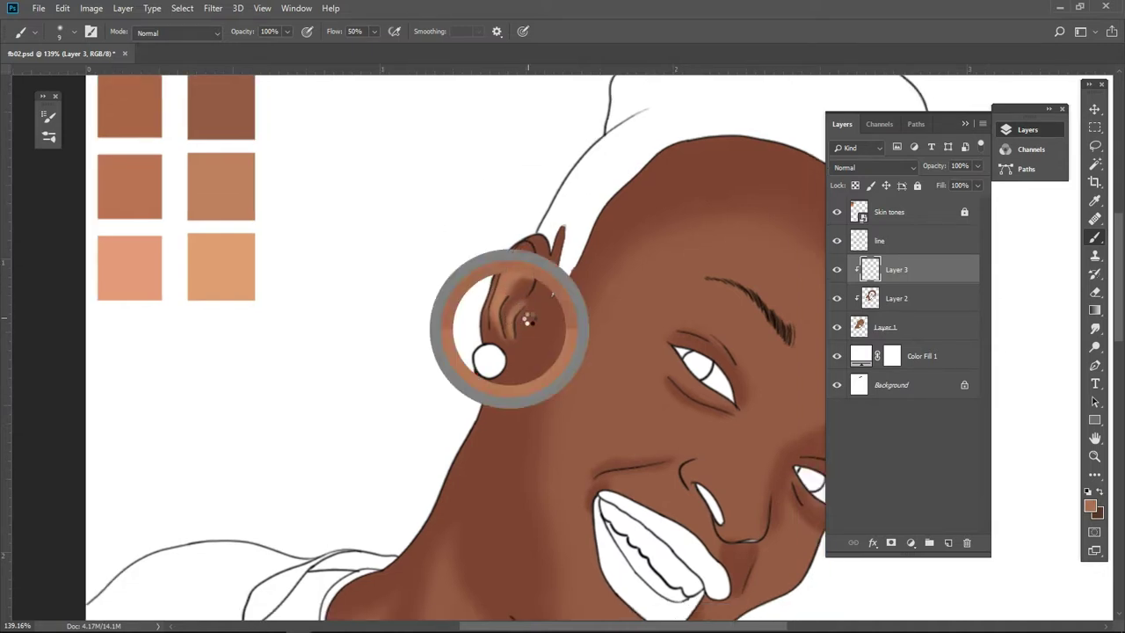
key(bracketleft)
key(bracketleft)
key(bracketleft)
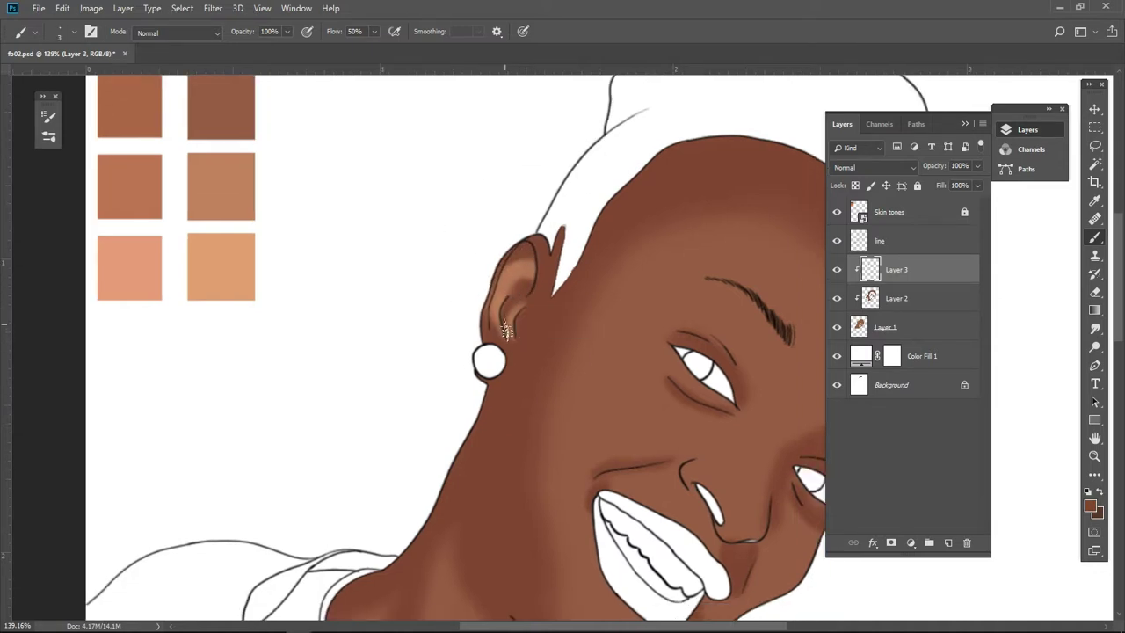
Step: Pick a lighter peach swatch and brush a highlight across the forehead
scroll(518, 336, down, 3)
scroll(585, 352, up, 2)
scroll(585, 291, up, 2)
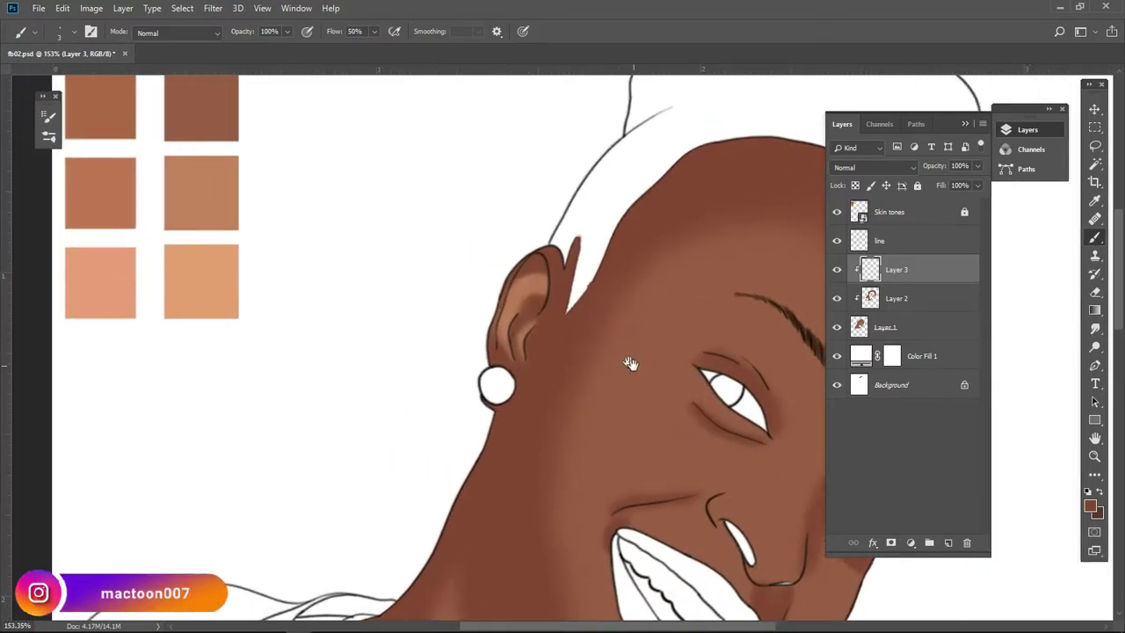
scroll(627, 293, down, 3)
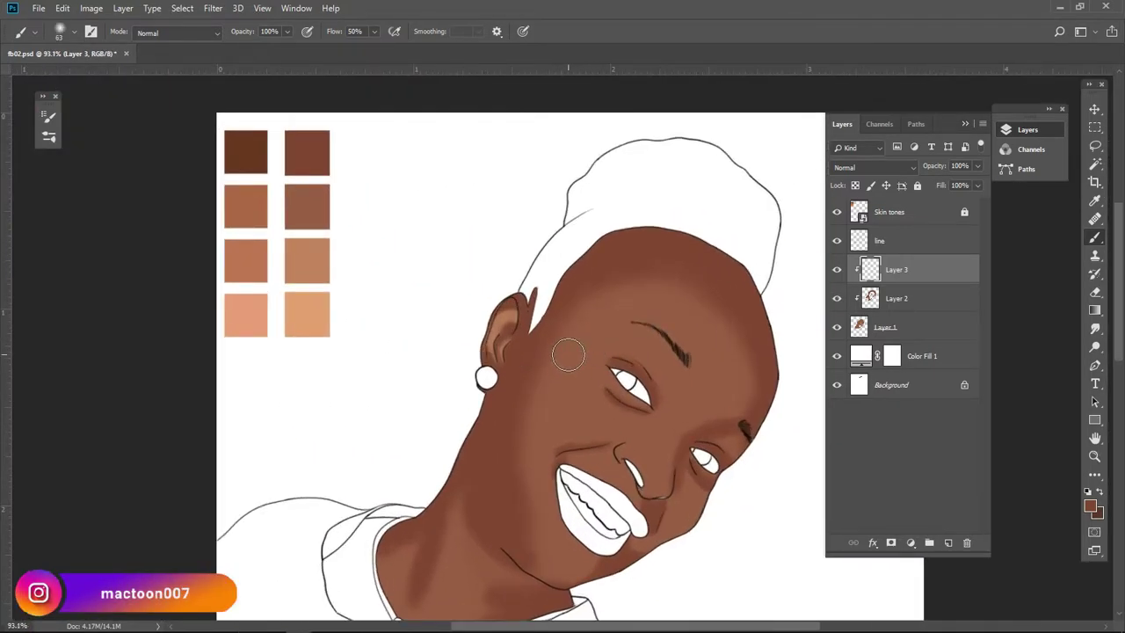
scroll(568, 354, up, 2)
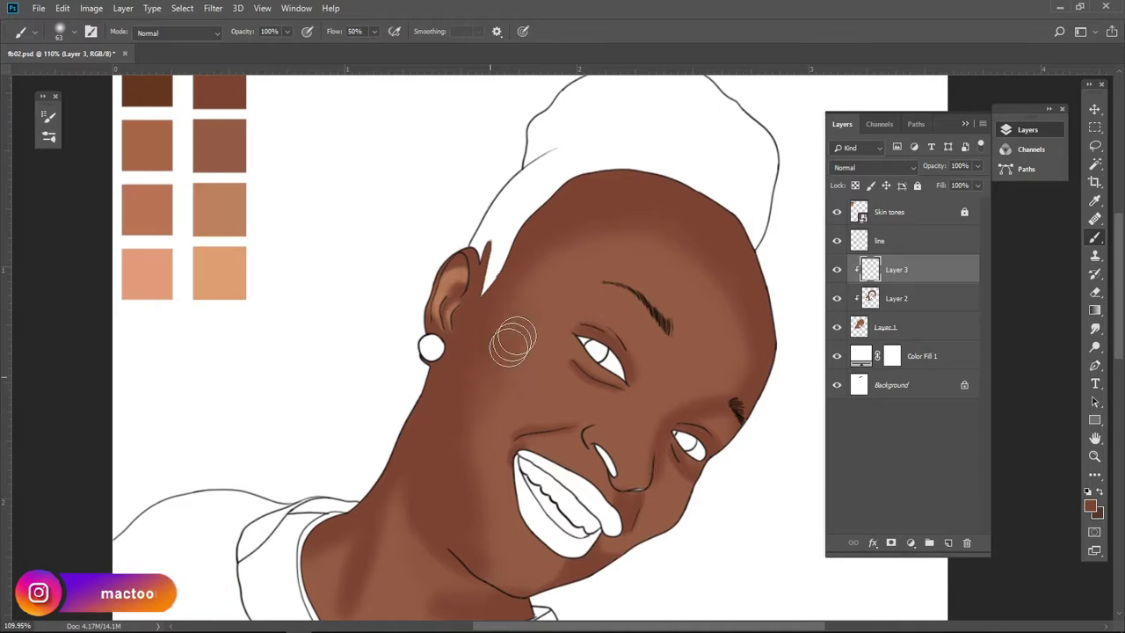
alt+click(230, 264)
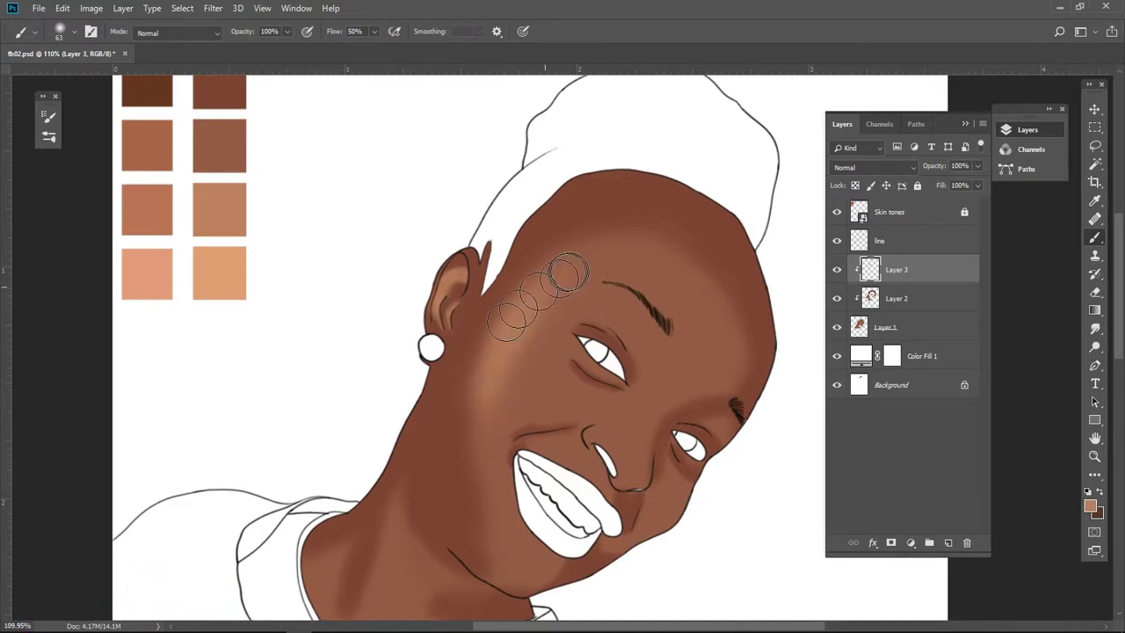
mouse_move(568, 273)
mouse_down()
mouse_move(610, 244)
mouse_move(691, 252)
mouse_move(721, 313)
mouse_up()
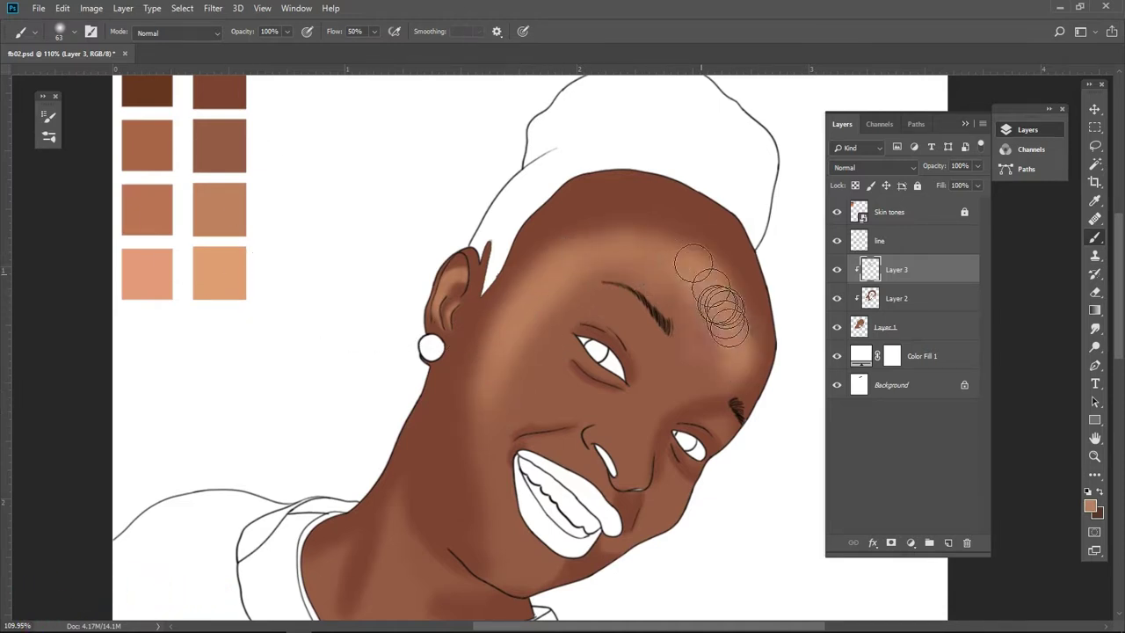
Step: Adjust the brush size and hardness and paint a lighter highlight down the nose
scroll(540, 327, down, 3)
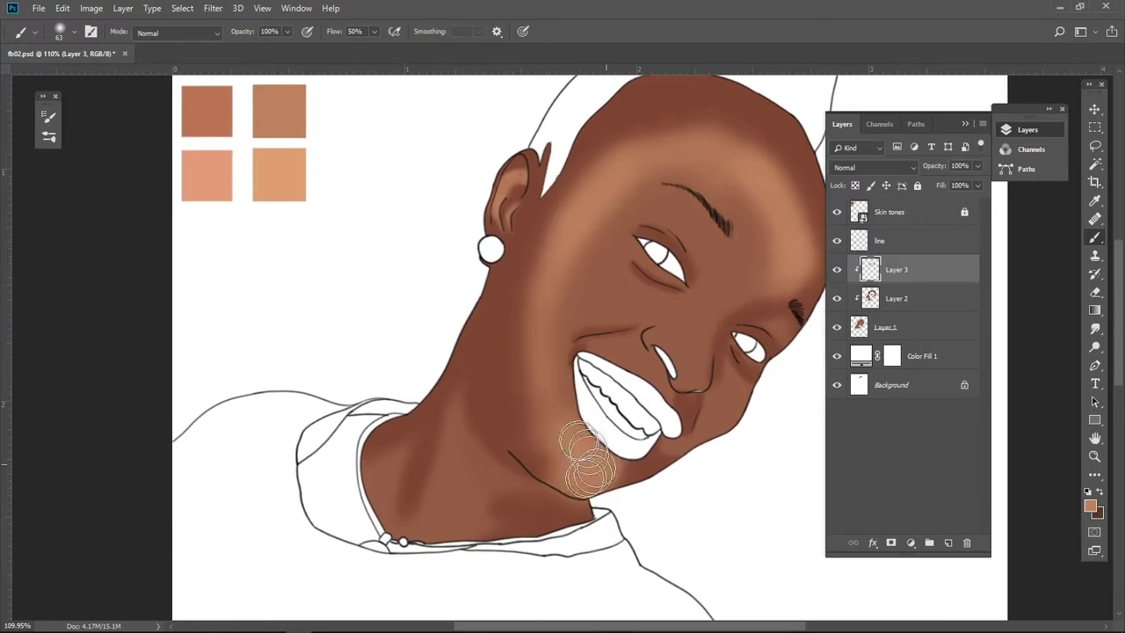
scroll(584, 444, right, 2)
scroll(584, 431, right, 1)
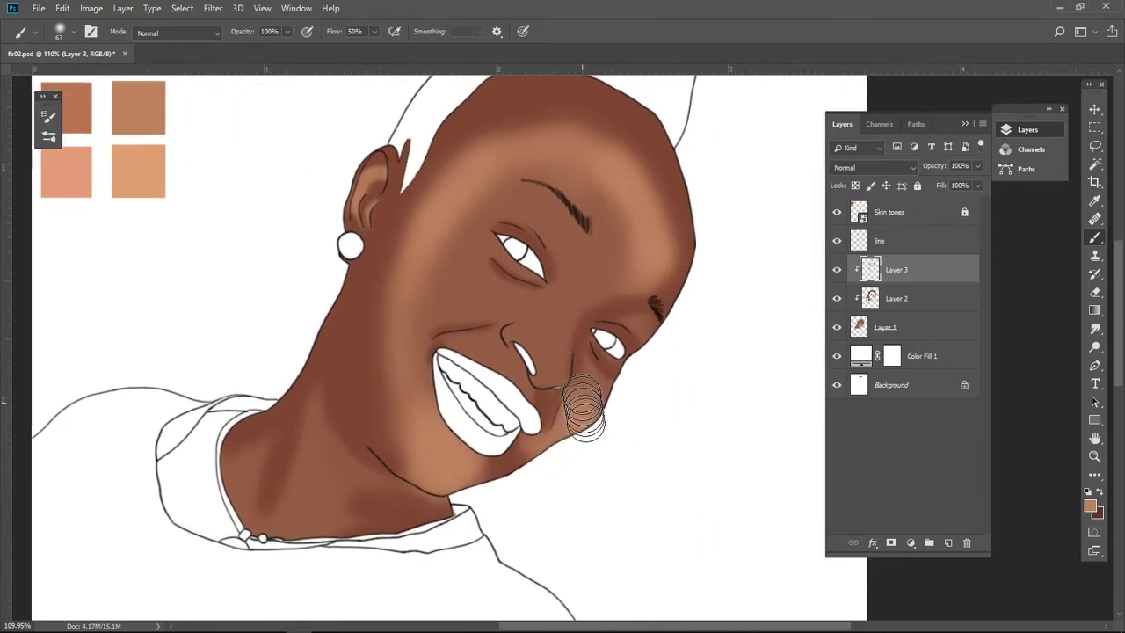
drag(568, 440, 579, 471)
right_click(568, 351)
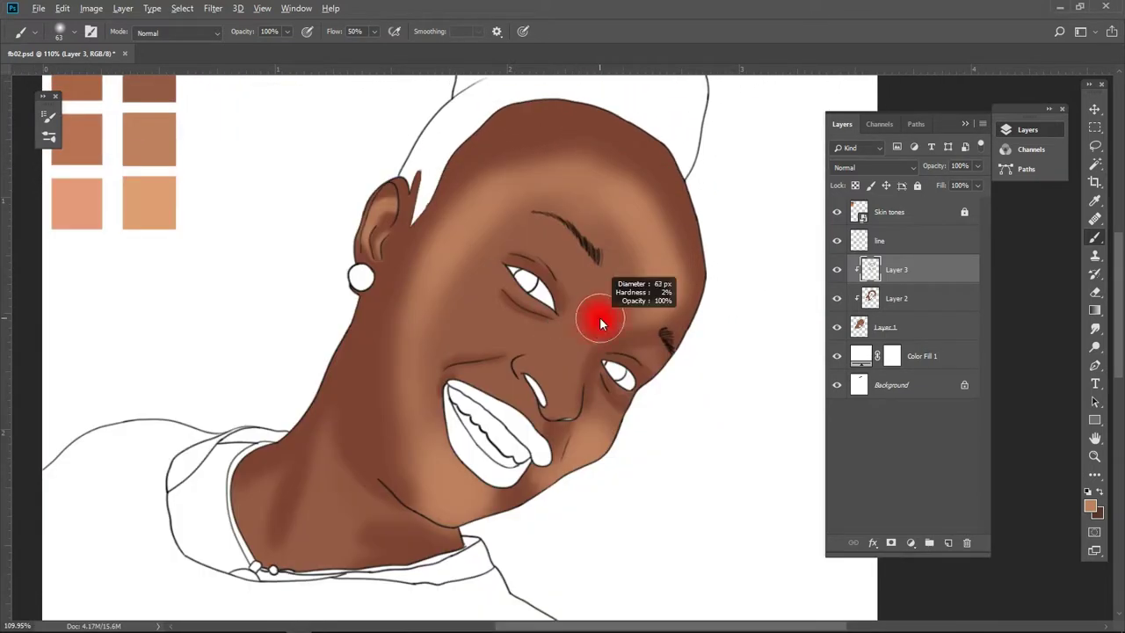
mouse_move(600, 324)
mouse_down()
mouse_move(575, 324)
mouse_move(556, 413)
mouse_move(578, 420)
mouse_up()
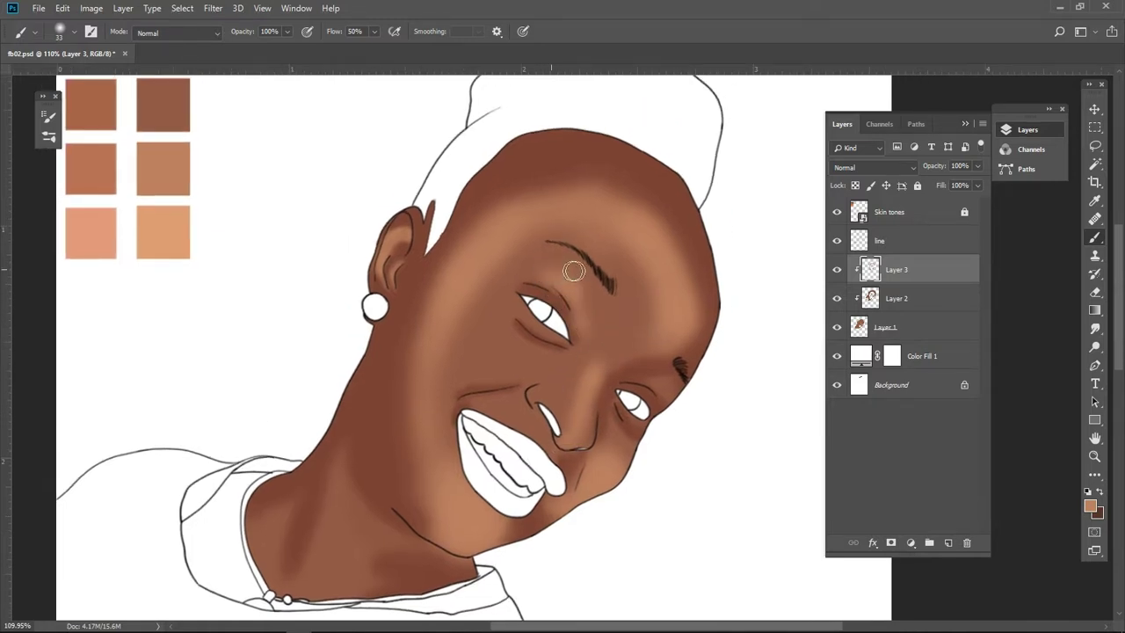
Step: Shrink the brush and lighten a patch on the neck
mouse_move(676, 399)
mouse_down()
mouse_move(603, 320)
mouse_move(822, 253)
mouse_up()
drag(486, 380, 425, 420)
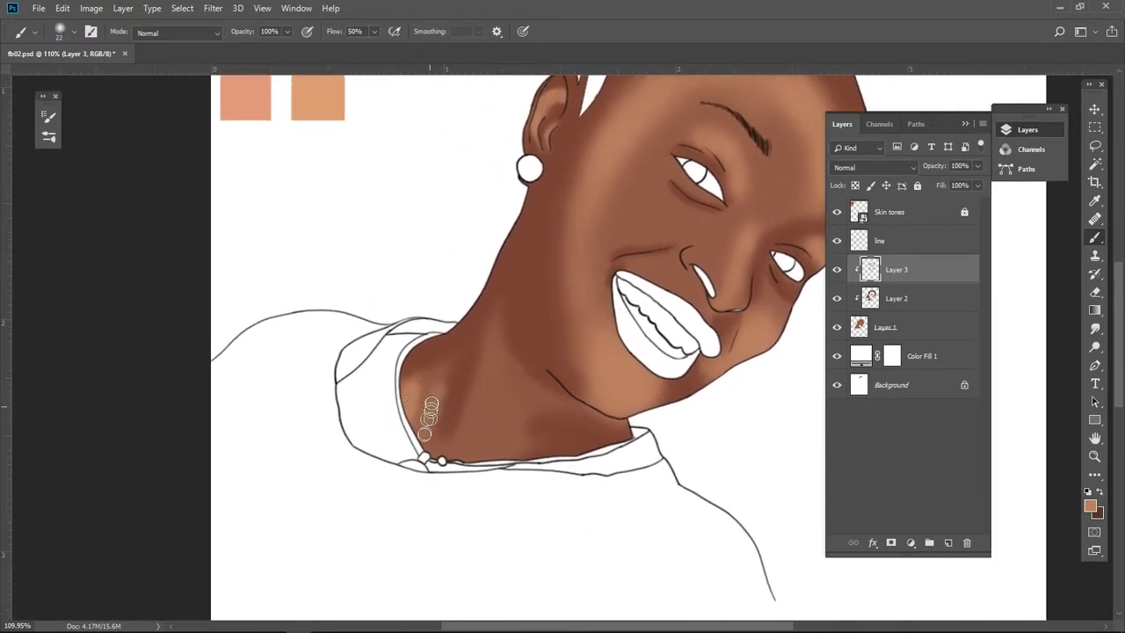
scroll(428, 413, right, 1)
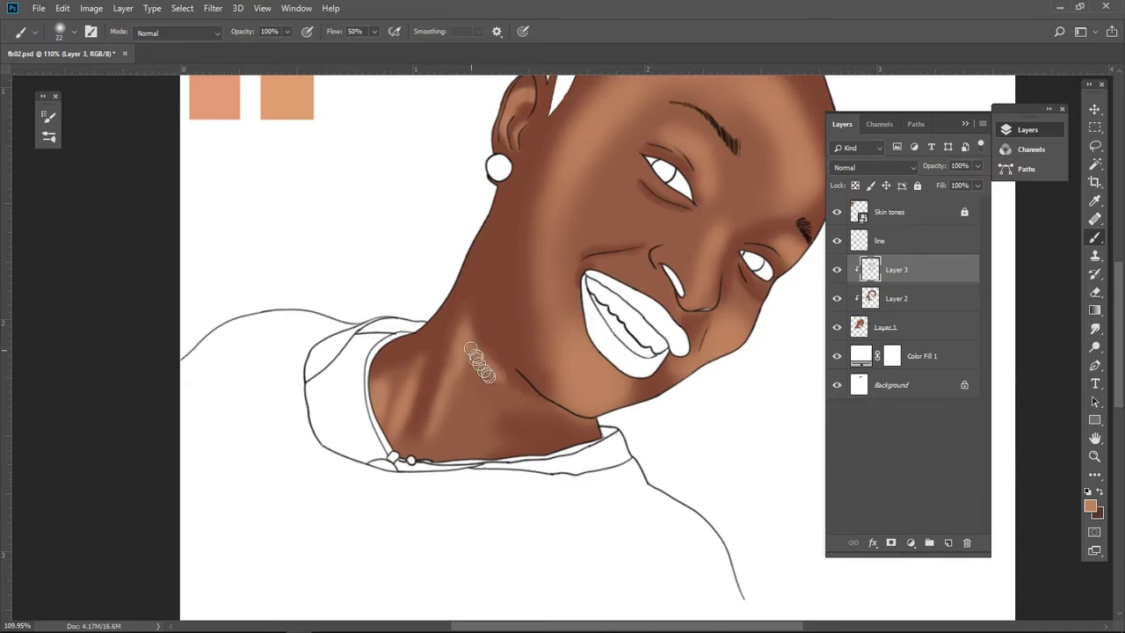
drag(453, 427, 467, 373)
drag(502, 424, 502, 390)
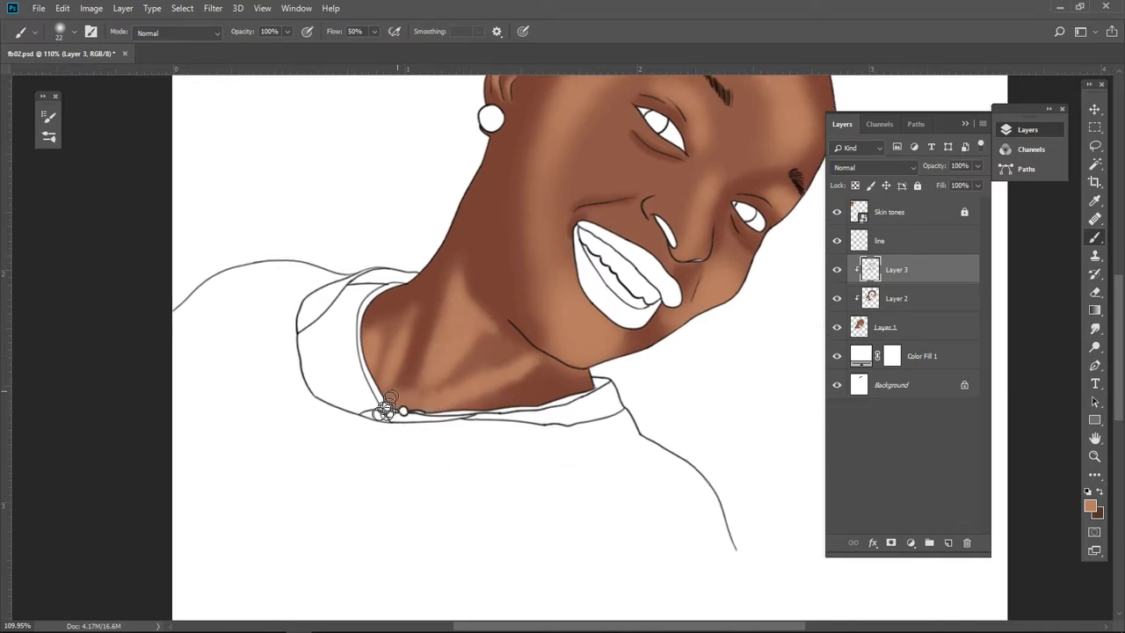
alt+scroll(622, 340, down, 5)
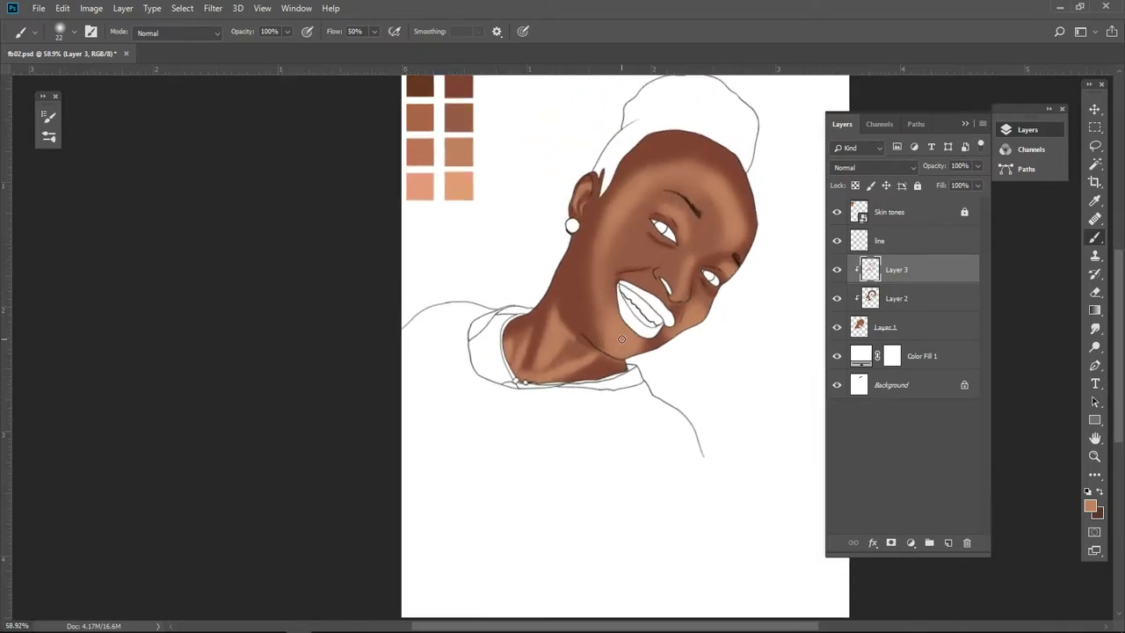
click(910, 542)
key(Escape)
alt+click(938, 283)
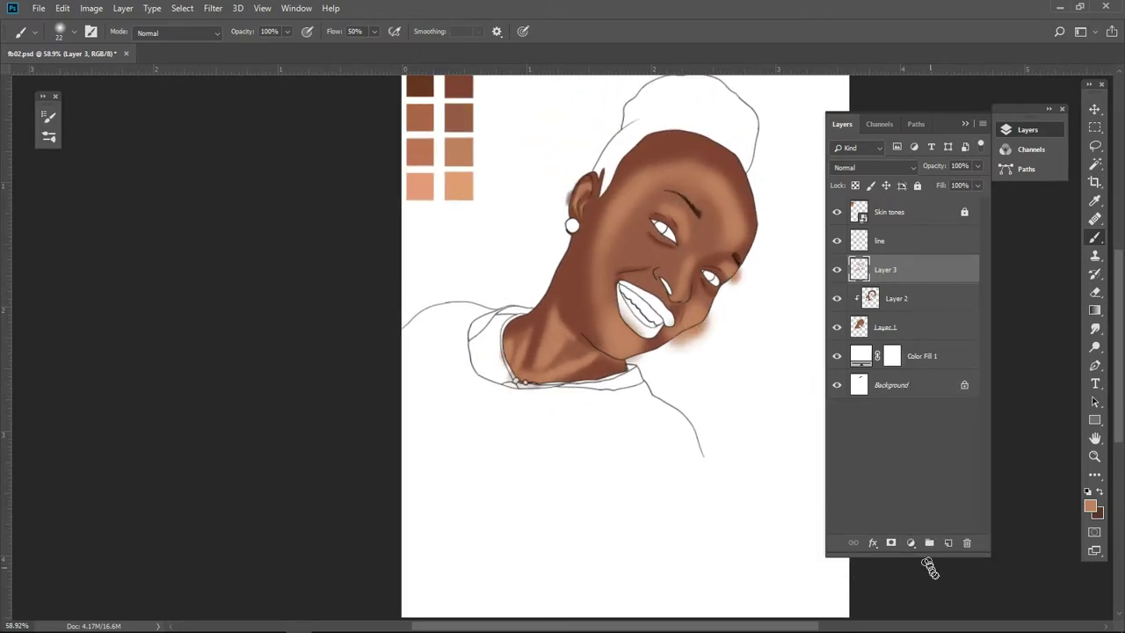
click(910, 542)
click(940, 406)
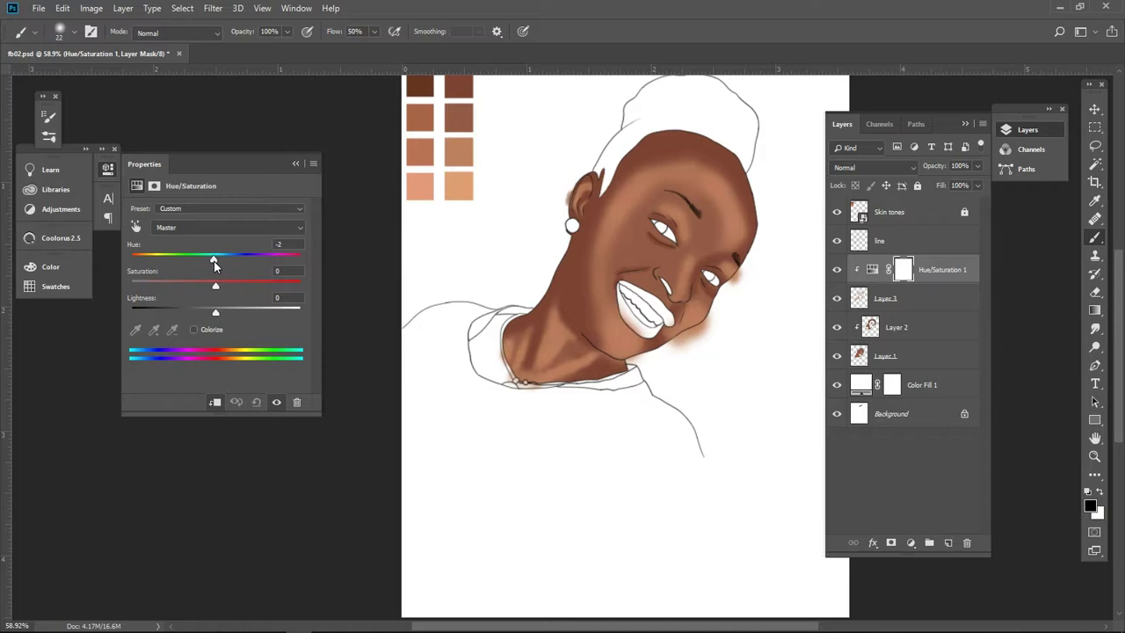
drag(213, 266, 211, 270)
mouse_move(218, 288)
mouse_down()
mouse_move(255, 286)
mouse_move(212, 287)
mouse_up()
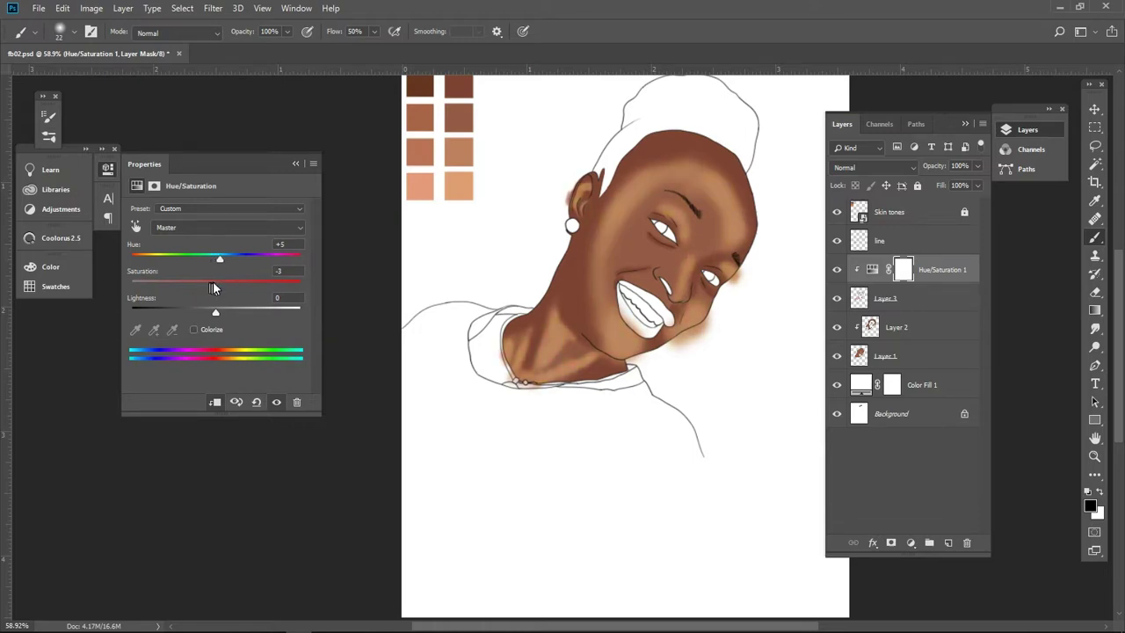
click(296, 402)
click(512, 250)
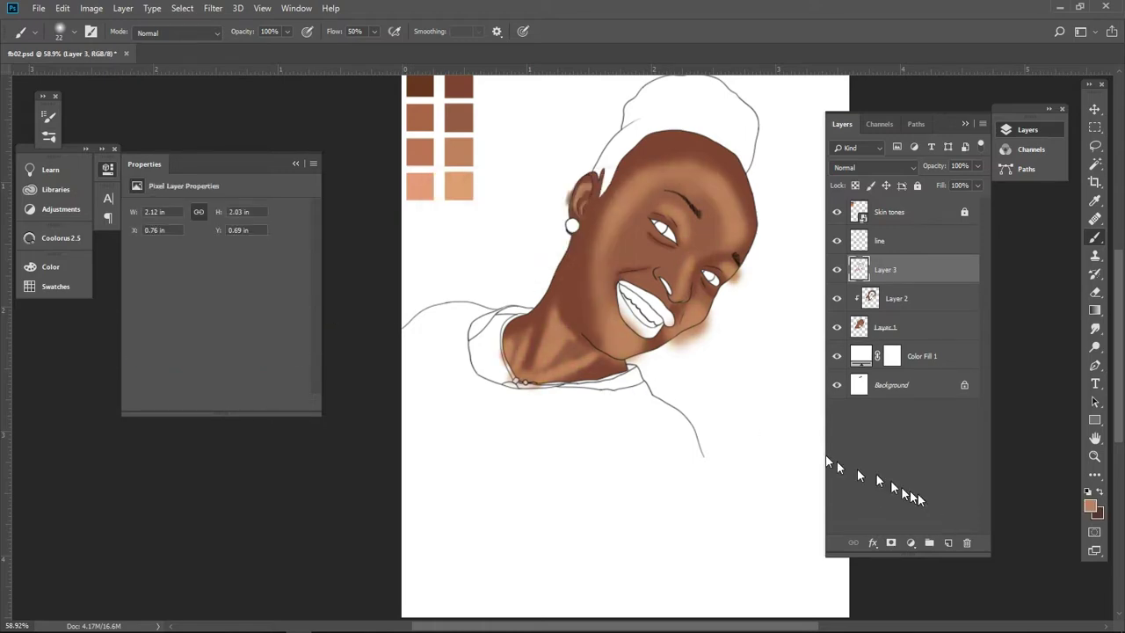
alt+click(948, 299)
Step: Add Layer 4 for shading and set the brush flow to 10%
scroll(615, 264, up, 5)
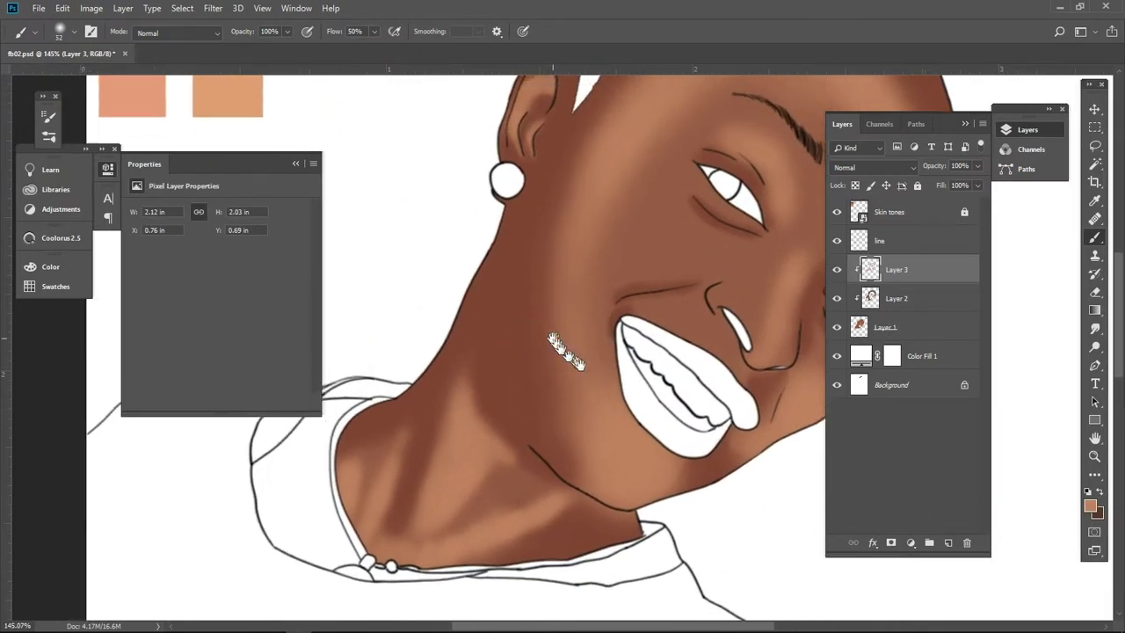
drag(567, 352, 511, 487)
click(947, 542)
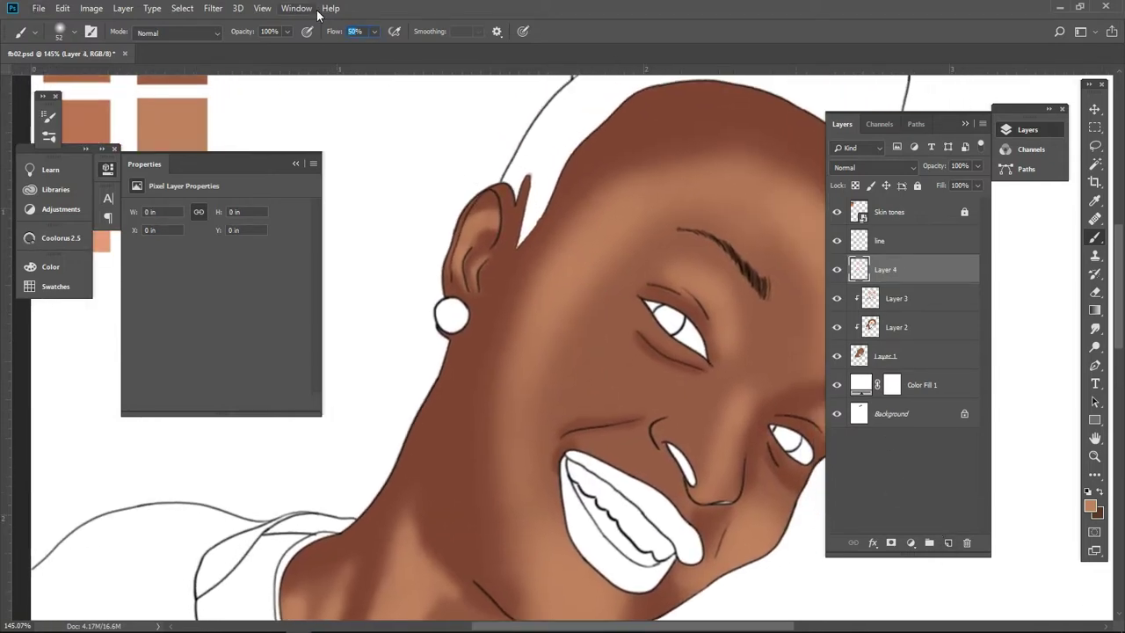
text(10)
key(Return)
Step: Paint faint shadows near the neck, on the temple and on the right side of the forehead
mouse_move(516, 307)
mouse_down()
mouse_move(490, 365)
mouse_move(478, 465)
mouse_up()
drag(572, 202, 550, 274)
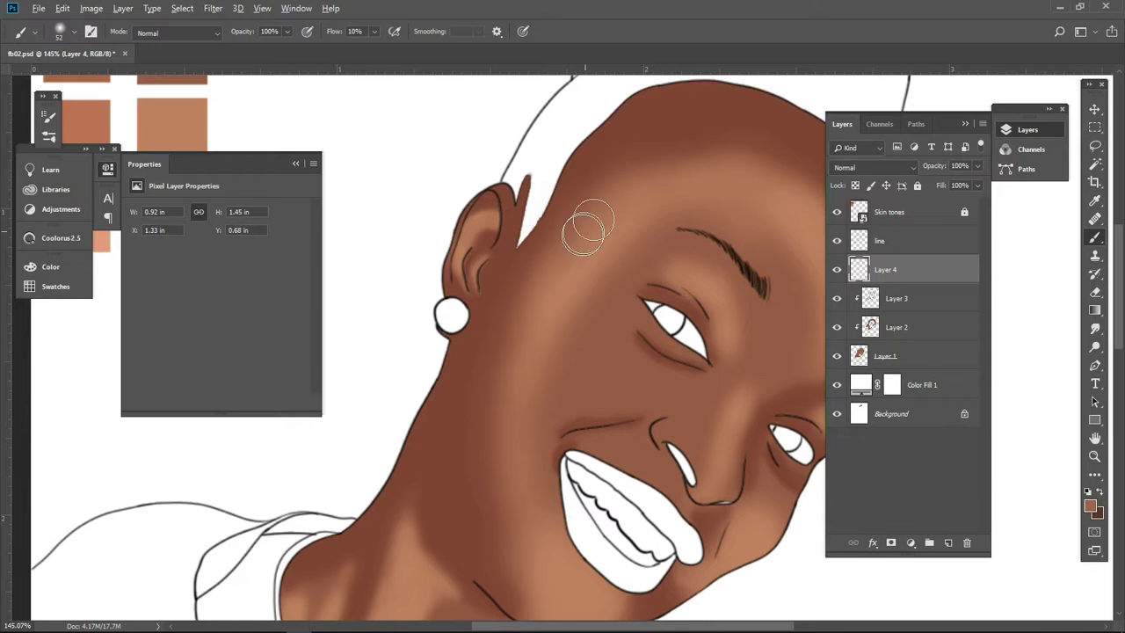
drag(587, 227, 524, 274)
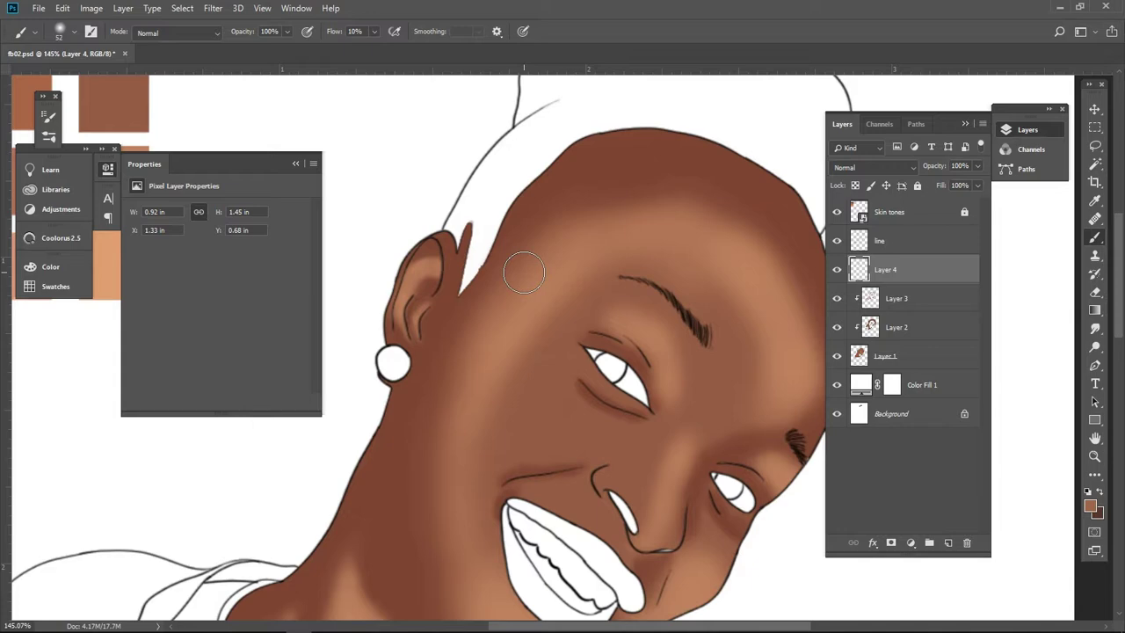
drag(603, 326, 603, 201)
mouse_move(467, 296)
mouse_down()
mouse_move(432, 467)
mouse_move(356, 596)
mouse_up()
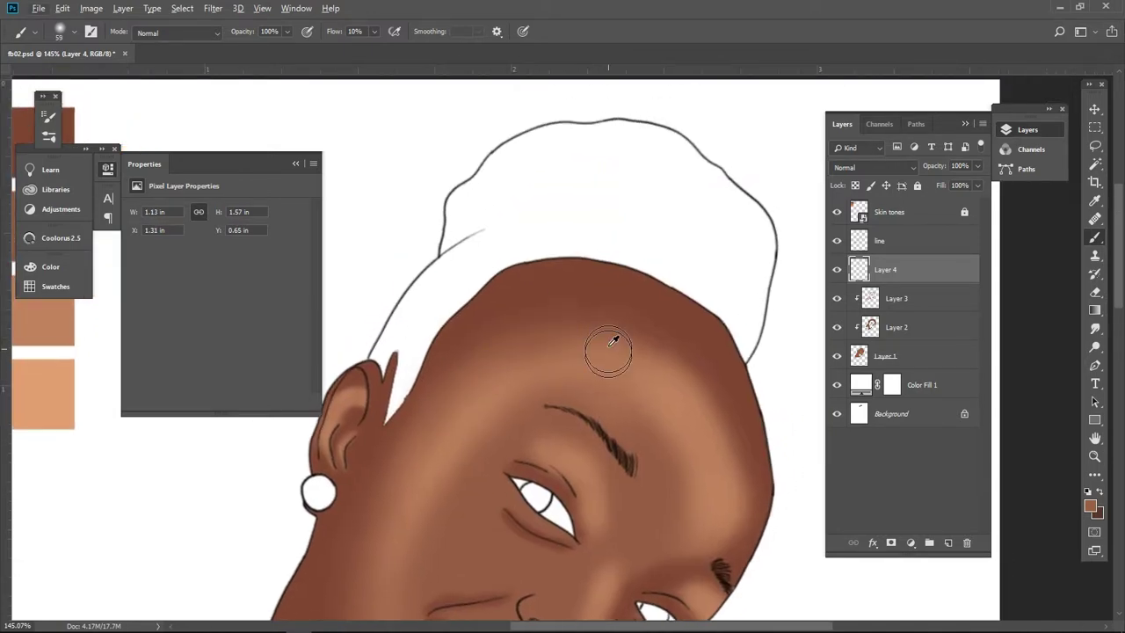
mouse_move(648, 359)
mouse_down()
mouse_move(695, 351)
mouse_move(653, 351)
mouse_up()
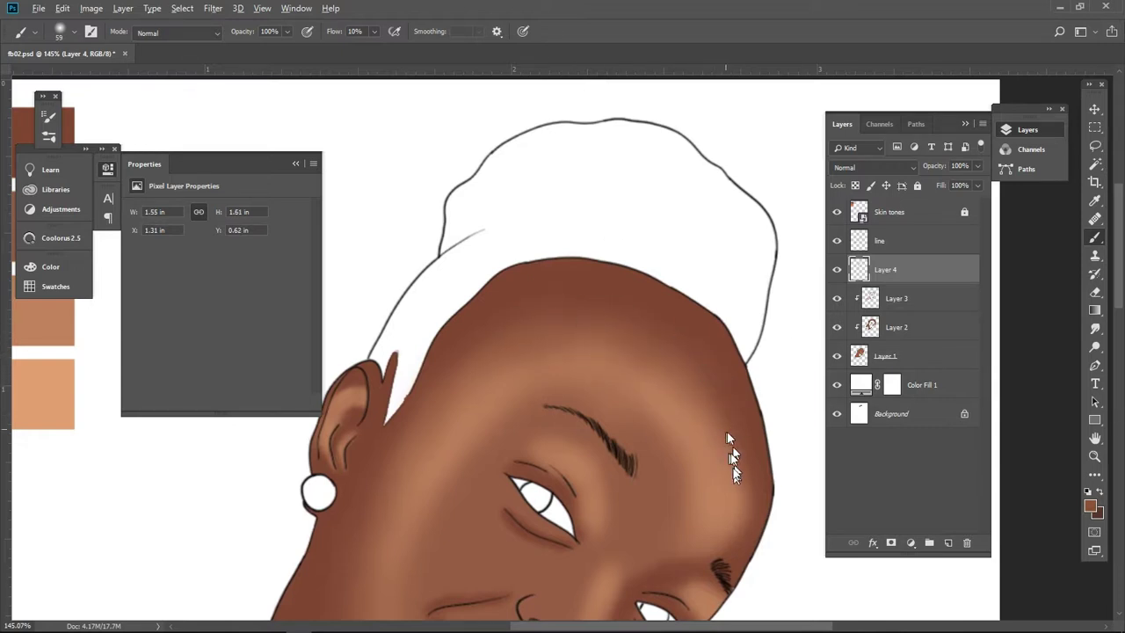
Step: Shade the neck, under the chin and beside the mouth corner, then clip Layer 4 to the skin
drag(747, 466, 660, 296)
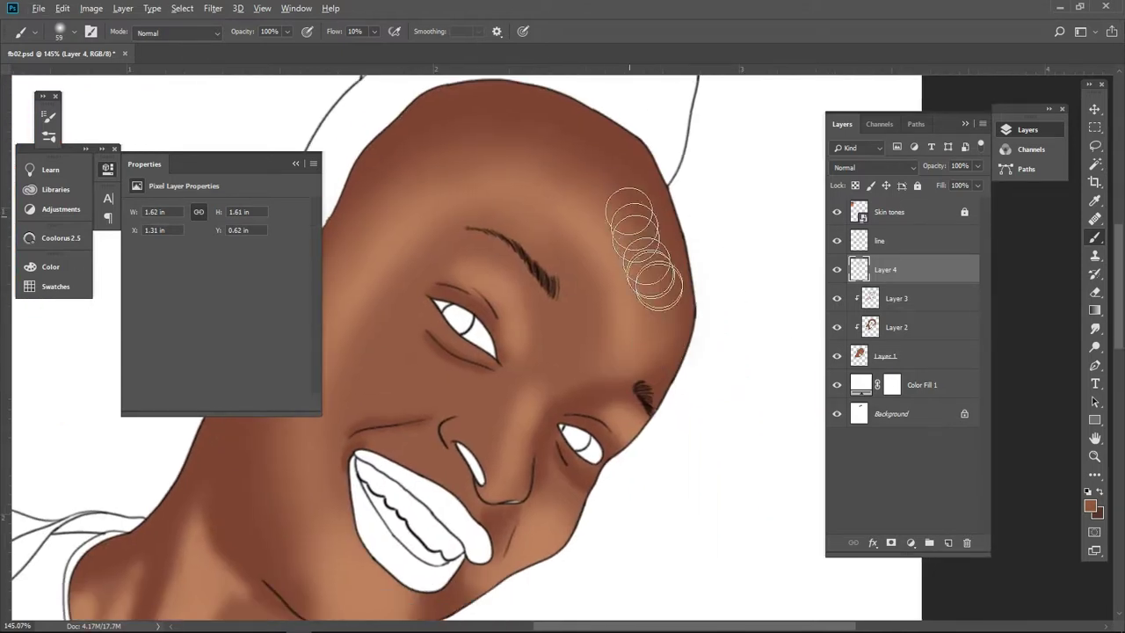
drag(362, 566, 572, 372)
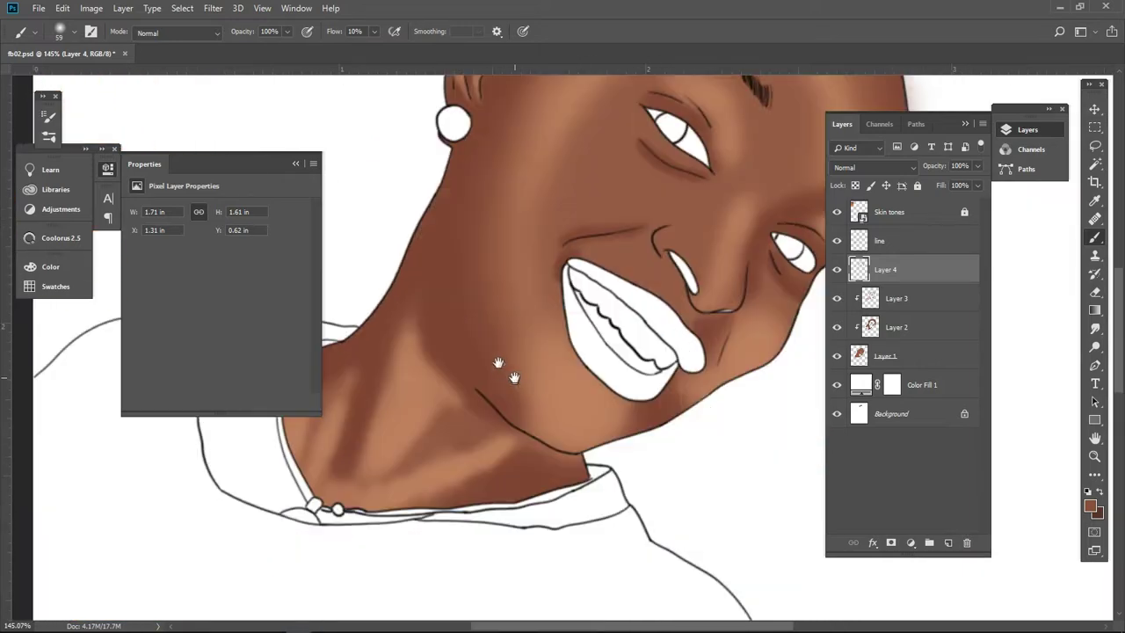
drag(528, 439, 510, 388)
drag(604, 364, 563, 326)
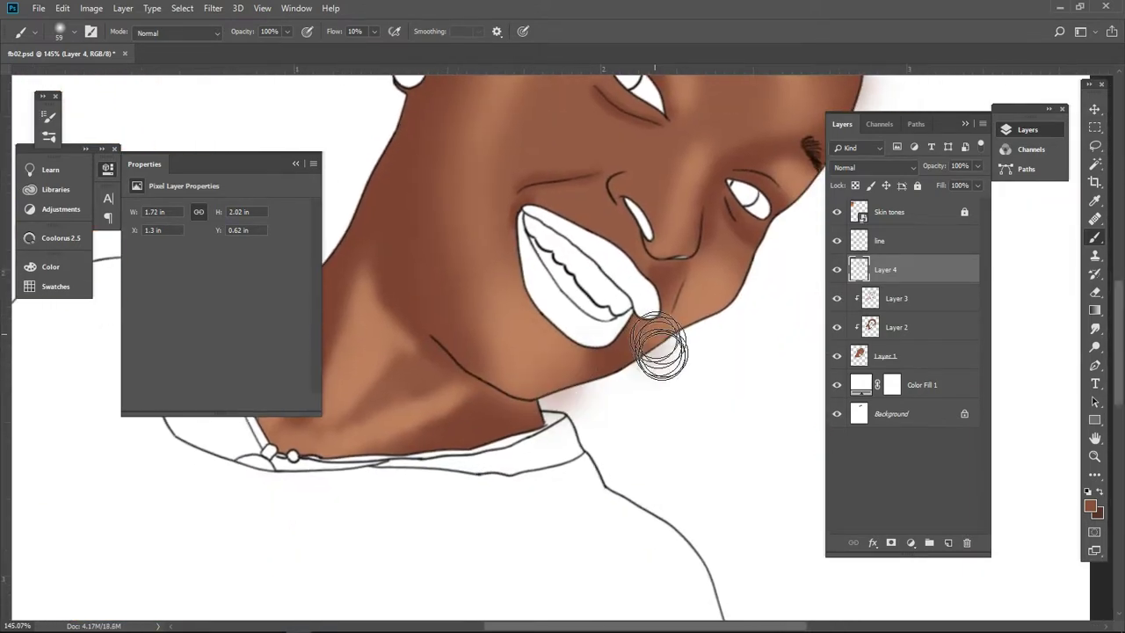
drag(655, 386, 636, 354)
mouse_move(671, 297)
mouse_down()
mouse_move(665, 276)
mouse_move(659, 305)
mouse_up()
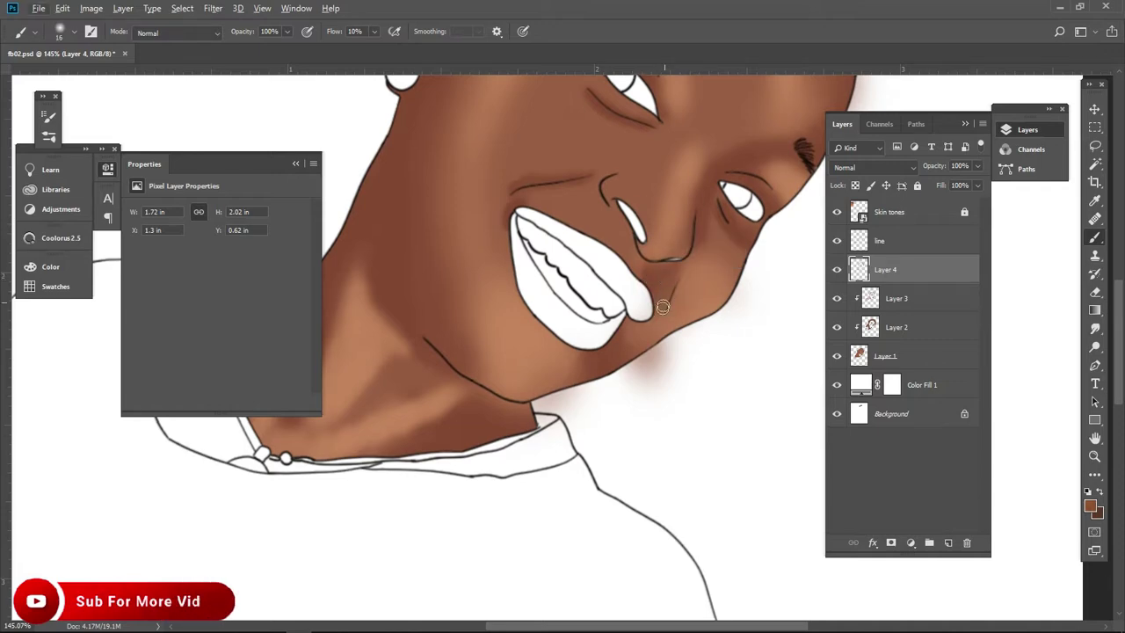
alt+click(927, 280)
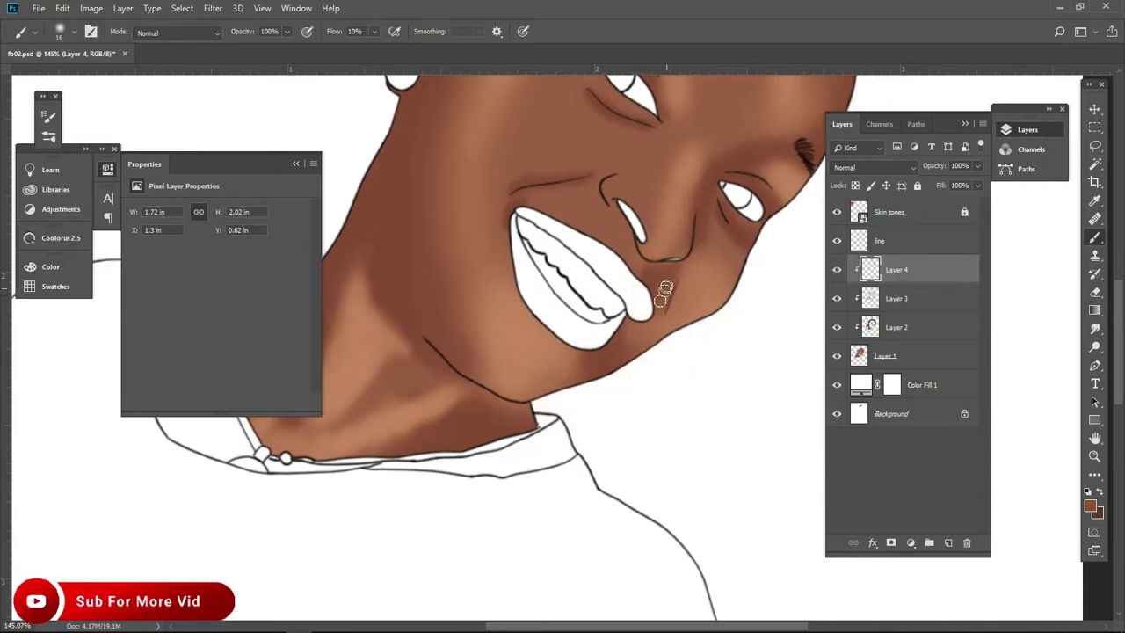
Step: Enlarge the brush, sample the skin near the eyebrow, then shrink it for fine detail
drag(587, 241, 640, 329)
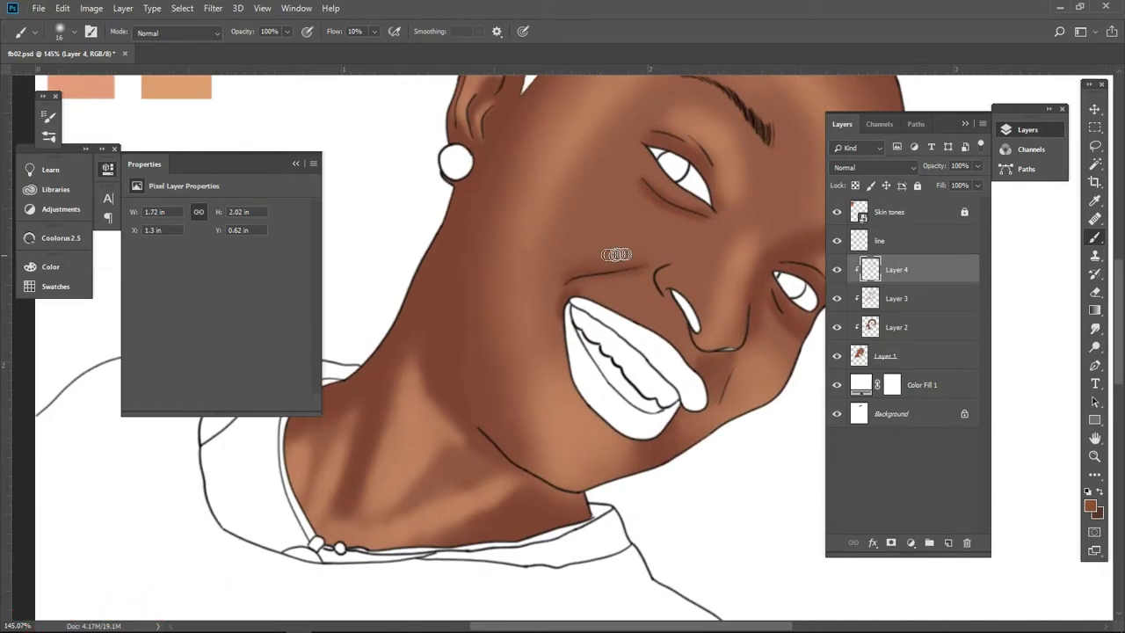
drag(592, 264, 671, 294)
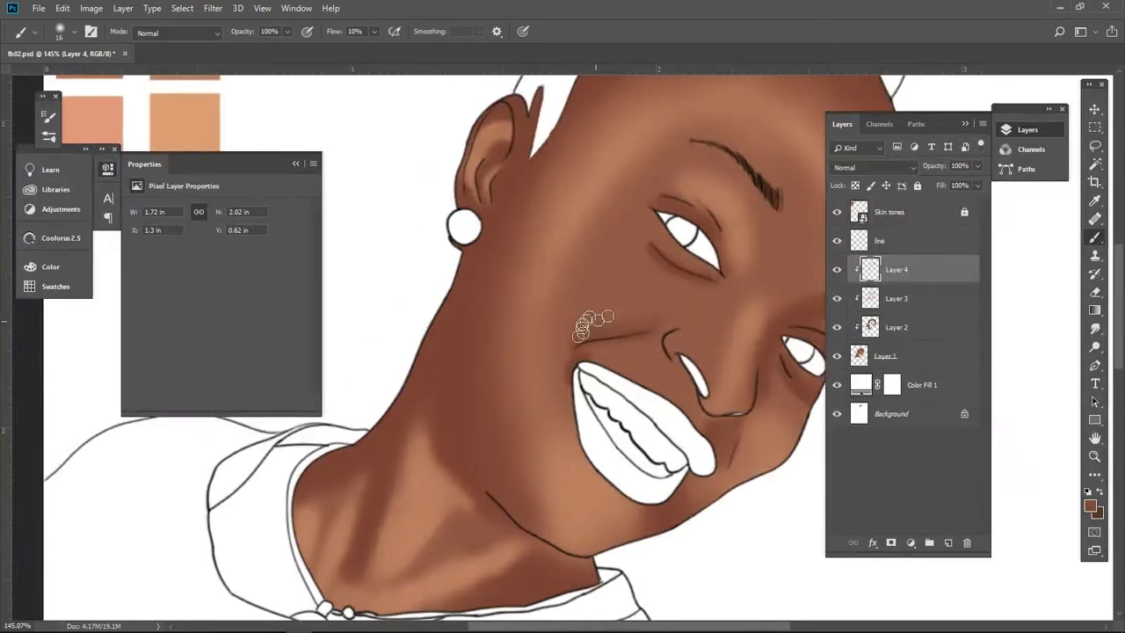
drag(595, 321, 648, 264)
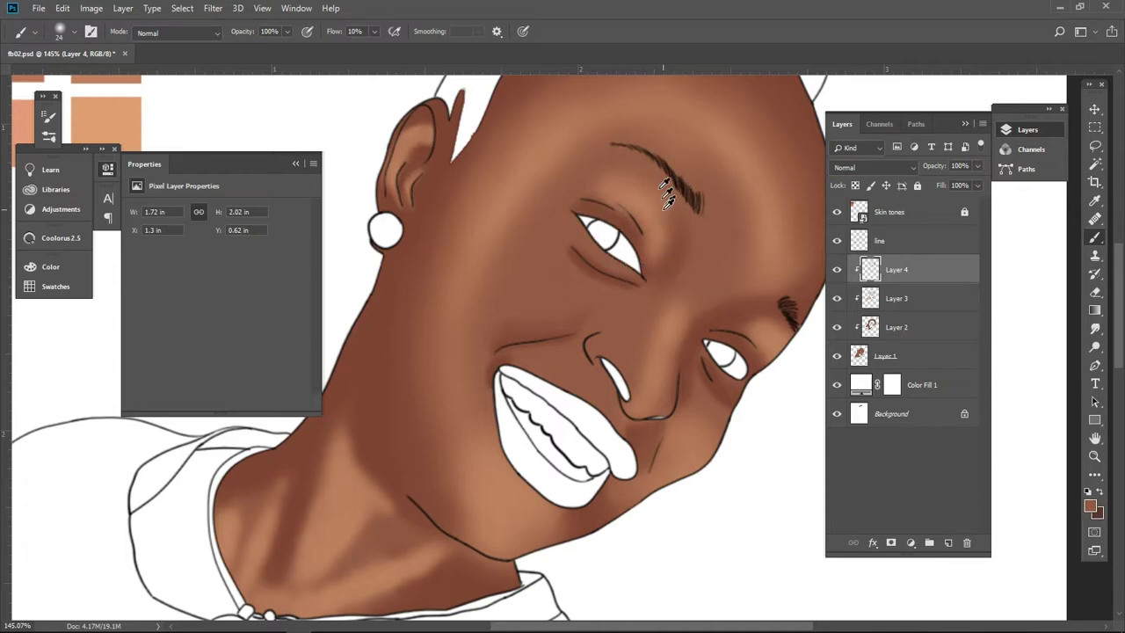
alt+click(654, 226)
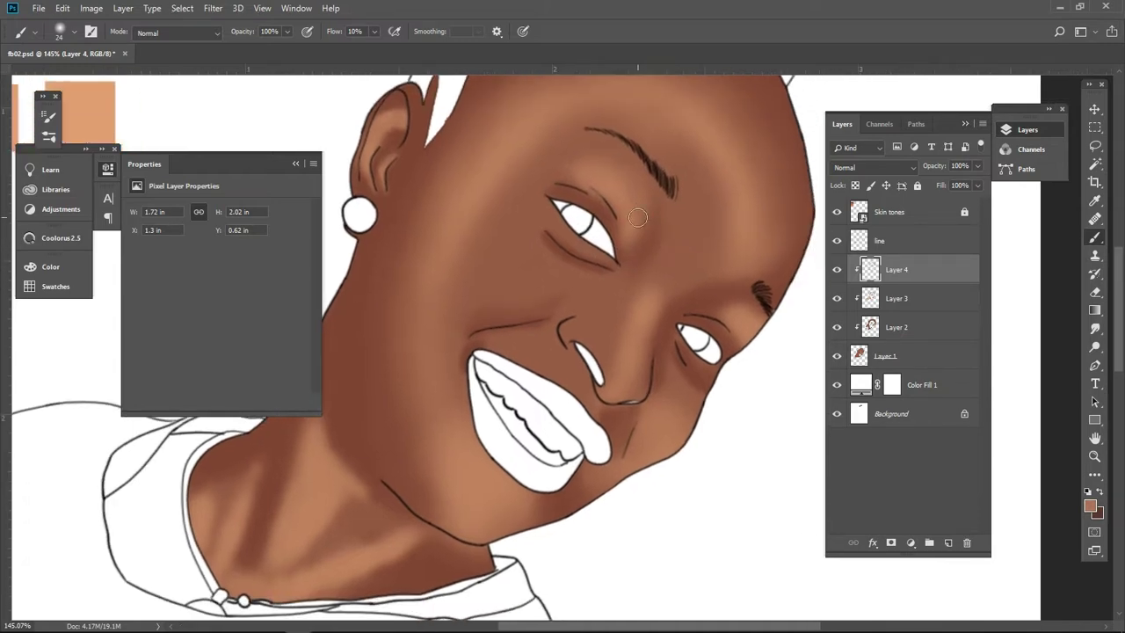
scroll(688, 300, down, 1)
key(bracketleft)
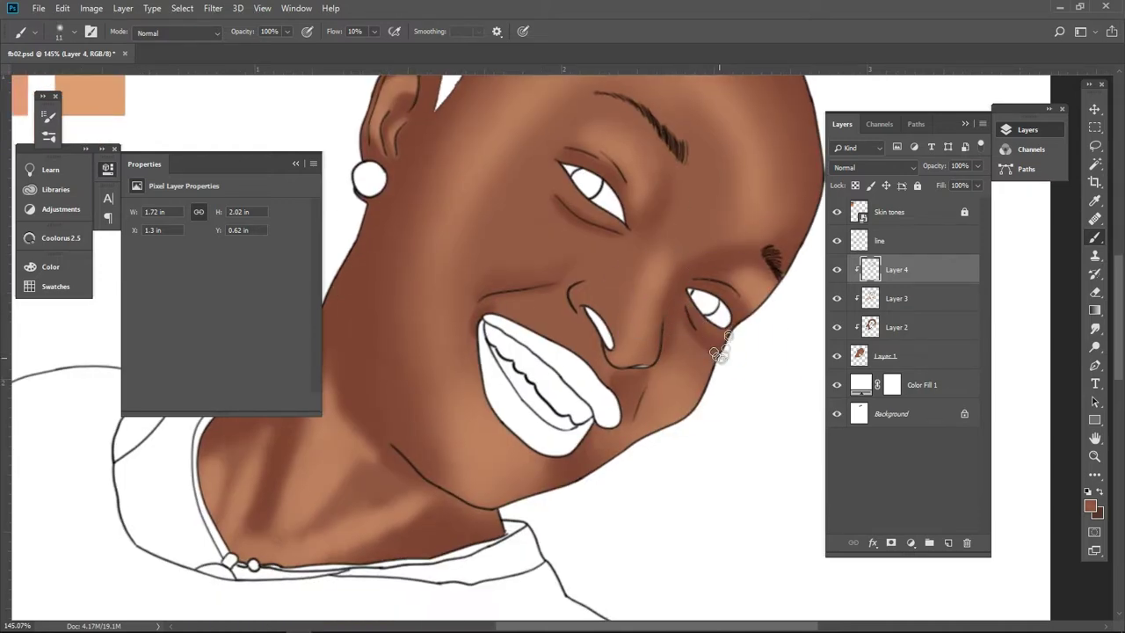
scroll(726, 331, down, 2)
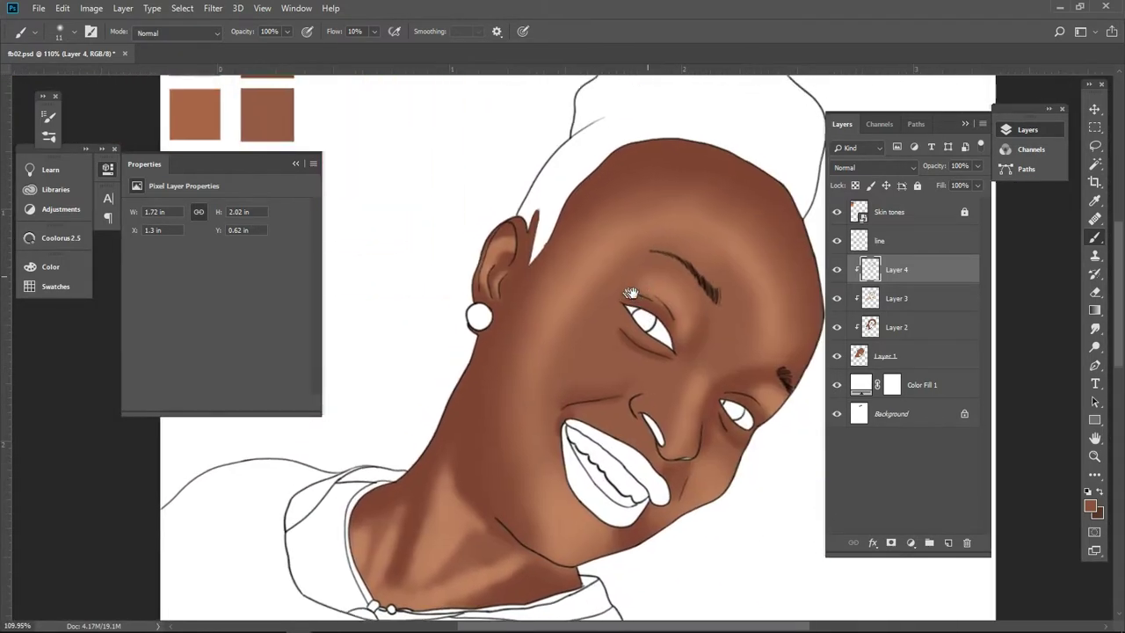
mouse_move(651, 264)
mouse_down()
mouse_move(691, 297)
mouse_move(787, 343)
mouse_up()
Step: Add Layer 5 and paint soft highlights on the cheek and near the chin
click(945, 542)
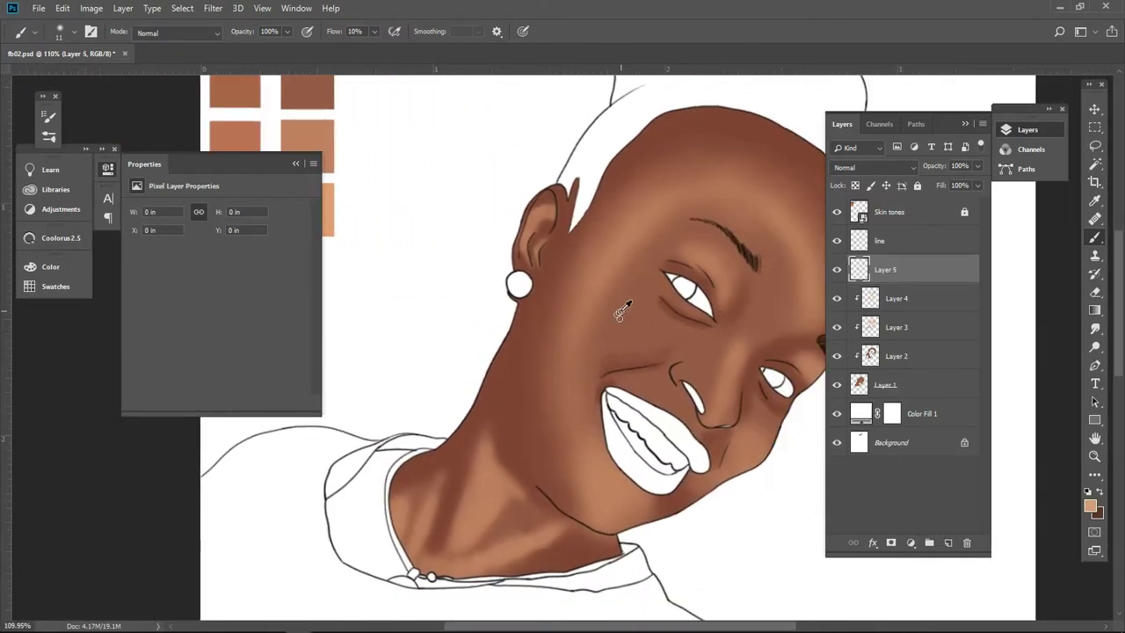
mouse_move(683, 348)
mouse_down()
mouse_move(576, 303)
mouse_move(497, 338)
mouse_move(540, 365)
mouse_up()
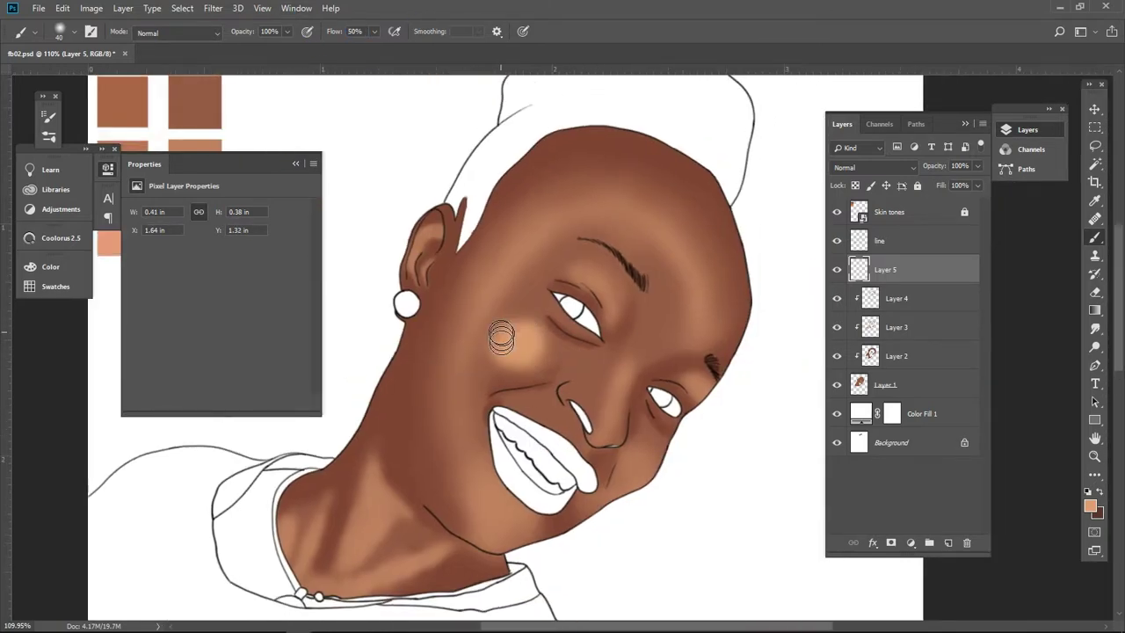
drag(534, 277, 486, 199)
drag(648, 314, 633, 303)
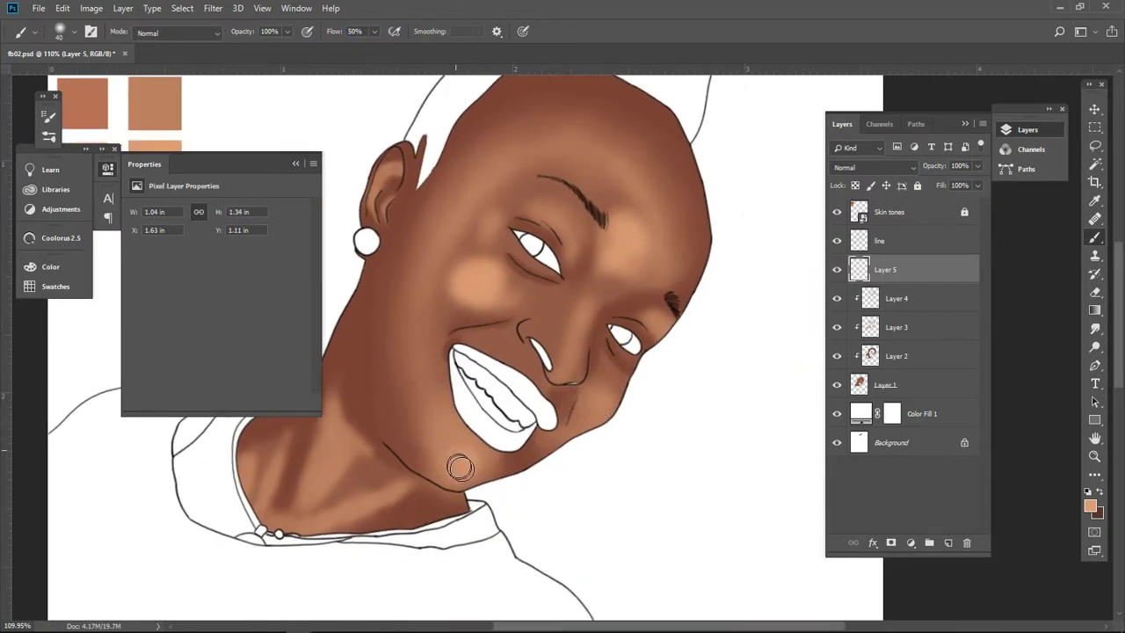
mouse_move(451, 320)
mouse_down()
mouse_move(581, 378)
mouse_move(527, 378)
mouse_up()
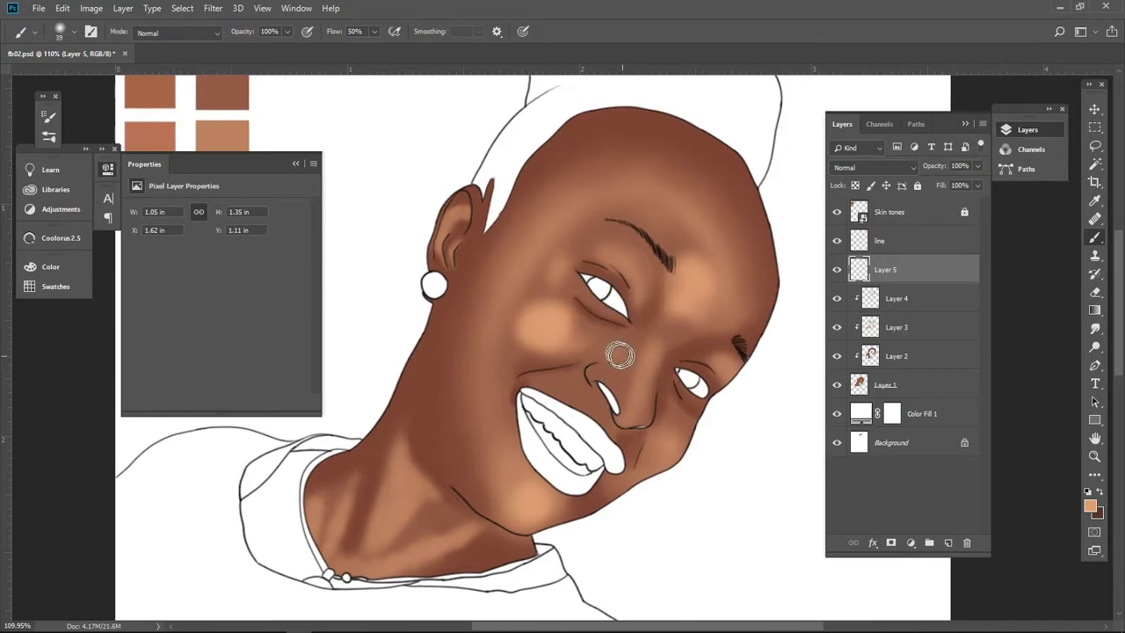
Step: Enlarge the brush and clip Layer 5 to the skin layers below
scroll(623, 347, down, 1)
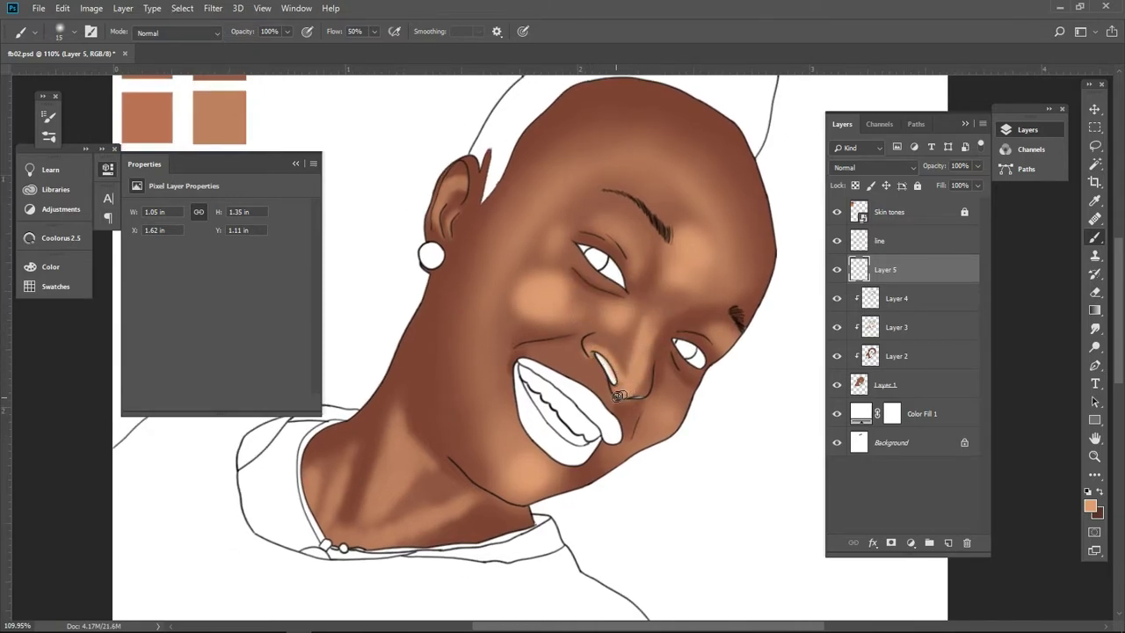
drag(585, 345, 632, 351)
drag(629, 304, 651, 304)
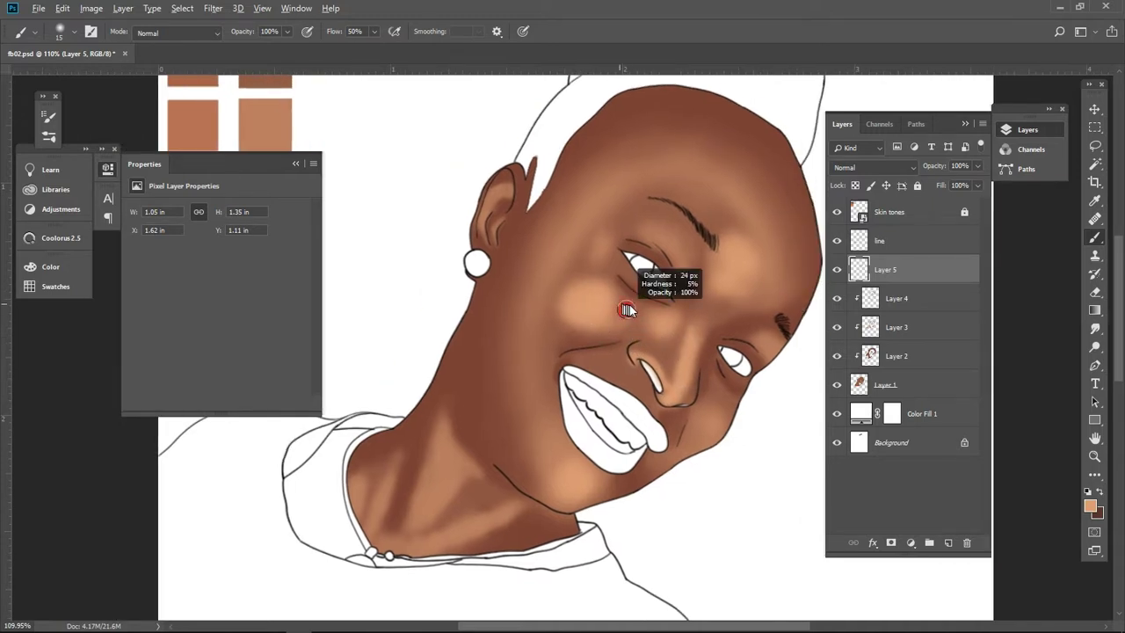
alt+click(914, 284)
mouse_move(610, 387)
mouse_down()
mouse_move(628, 376)
mouse_move(616, 326)
mouse_move(556, 280)
mouse_move(589, 303)
mouse_move(479, 325)
mouse_up()
Step: Sample a darker brown and shade the temple, forehead and eyebrow area
alt+click(549, 278)
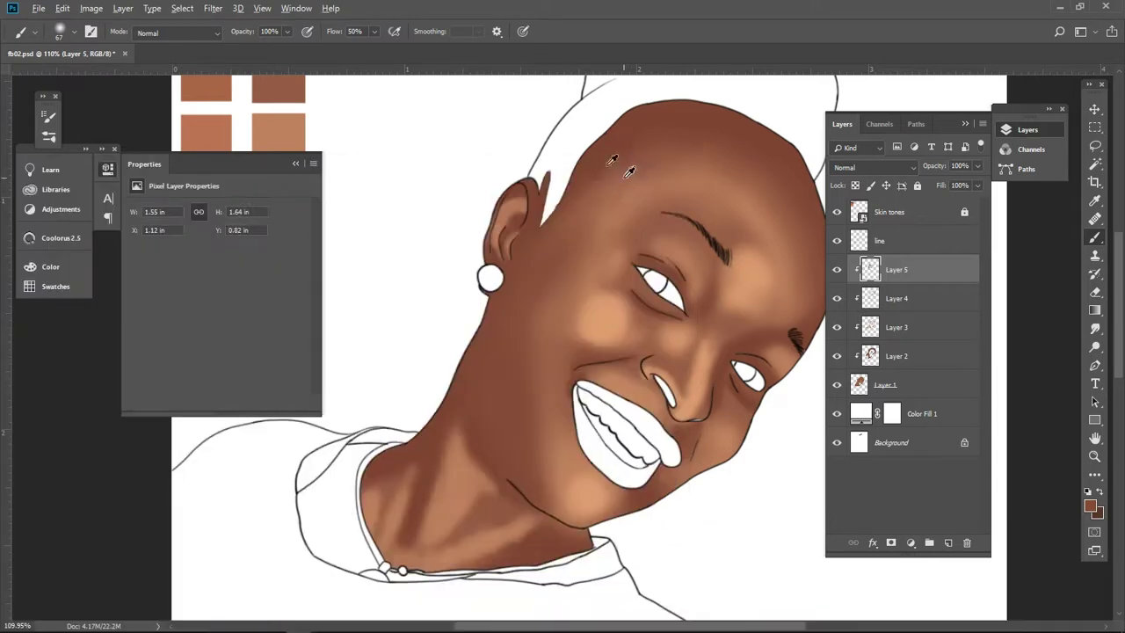
alt+click(620, 169)
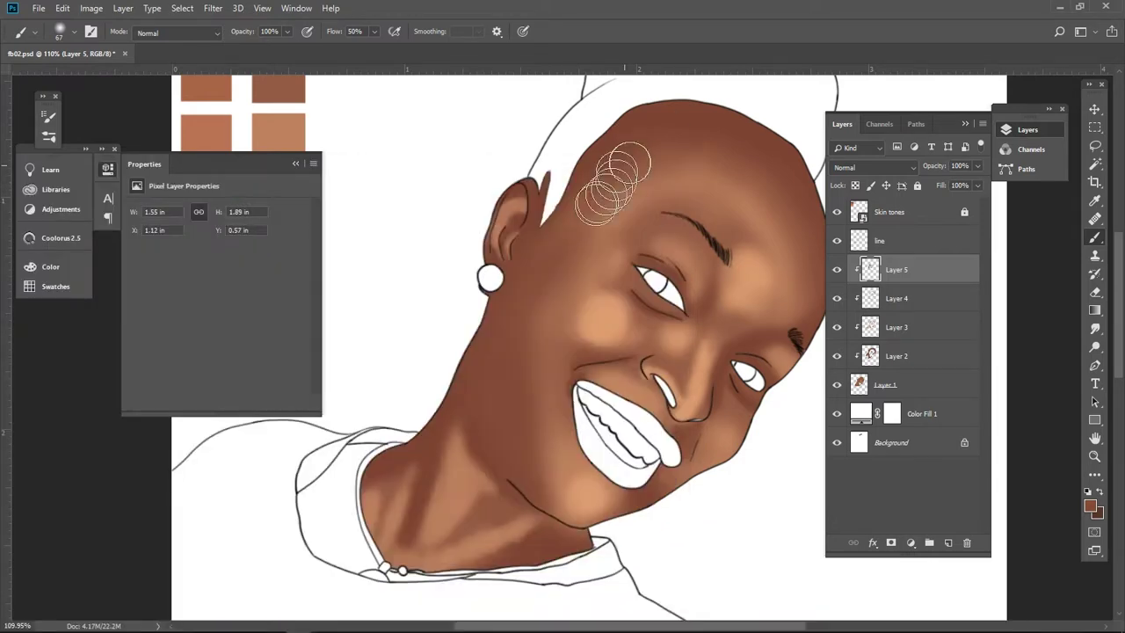
drag(603, 189, 563, 230)
drag(742, 138, 729, 252)
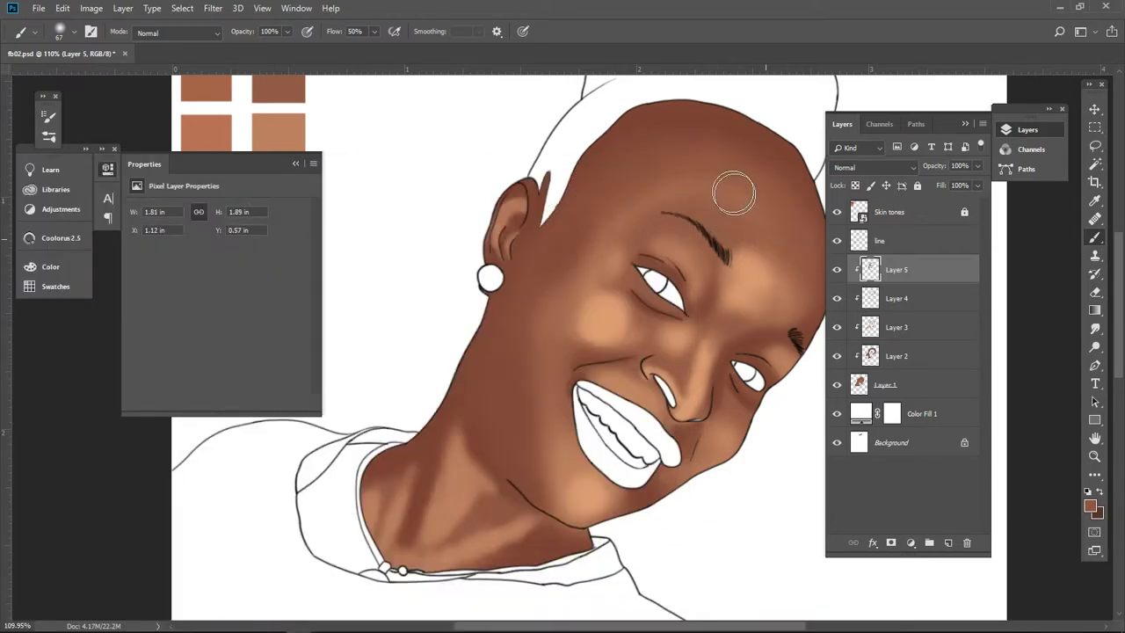
alt+click(749, 268)
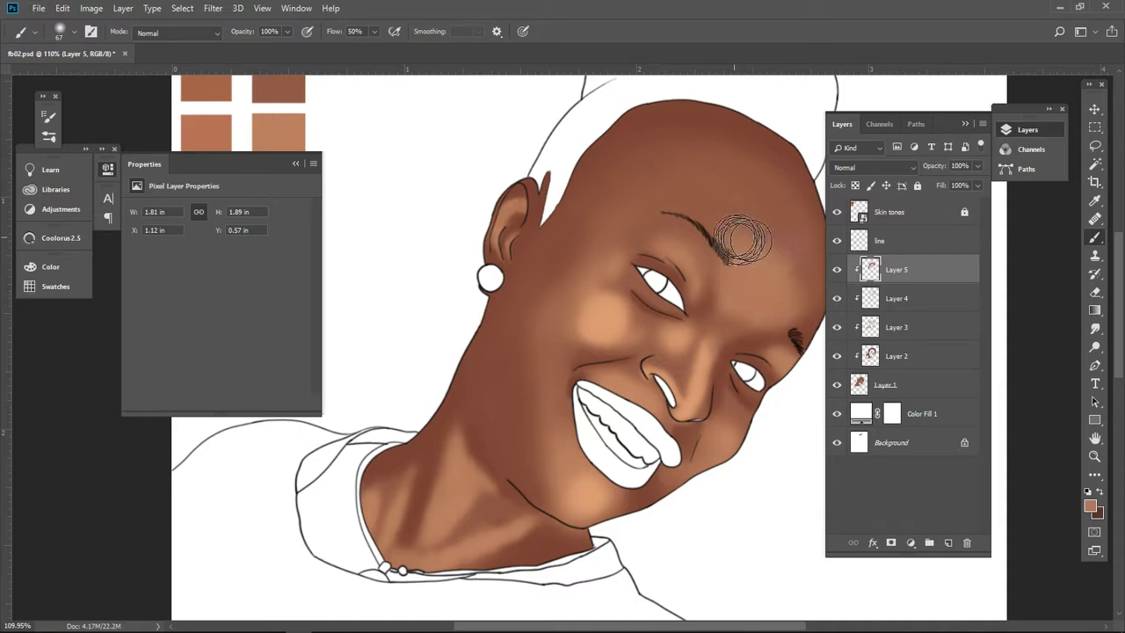
mouse_move(747, 230)
mouse_down()
mouse_move(737, 255)
mouse_move(674, 281)
mouse_up()
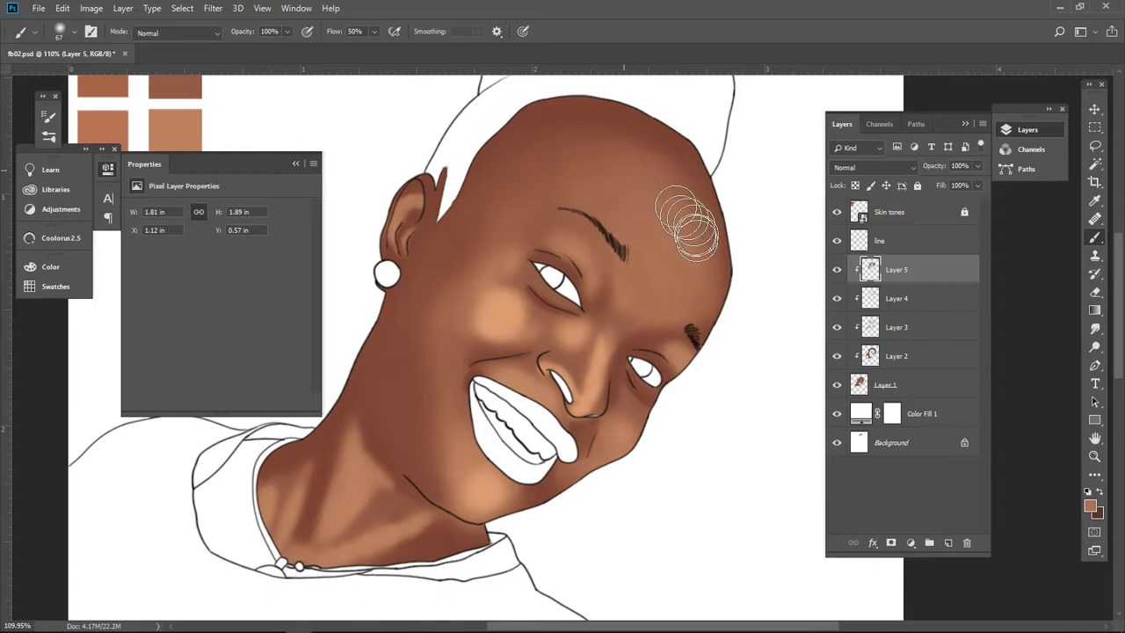
Step: Spread the cheek highlight, darken the temple by the ear, and tone down the under-eye highlight
alt+click(570, 162)
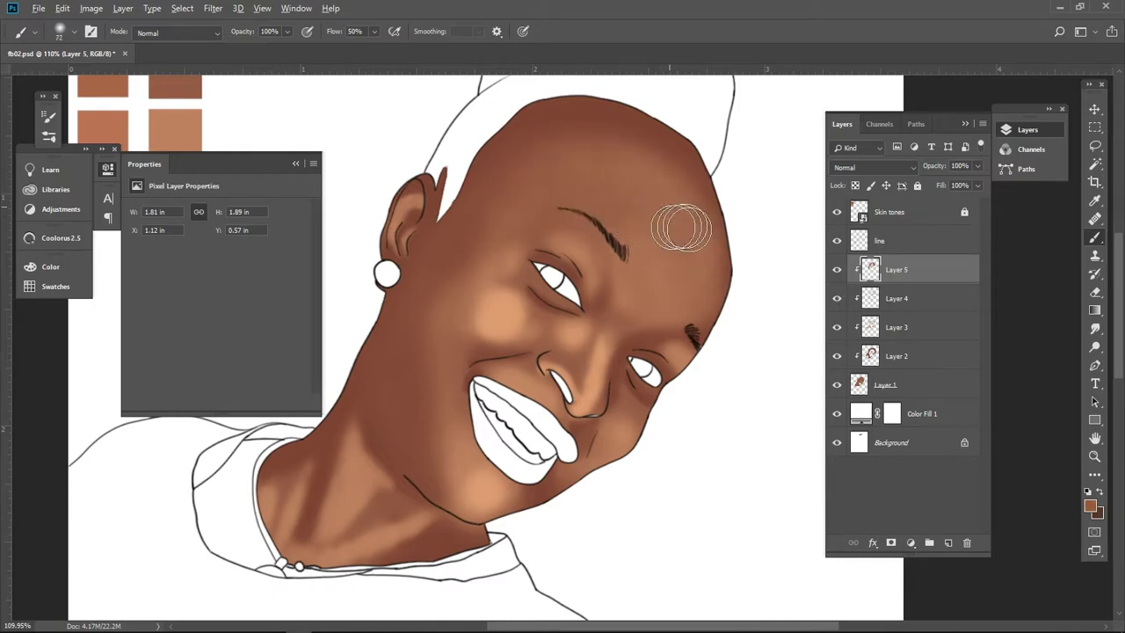
scroll(674, 264, down, 5)
scroll(687, 302, up, 5)
mouse_move(539, 314)
mouse_down()
mouse_move(487, 334)
mouse_move(466, 273)
mouse_up()
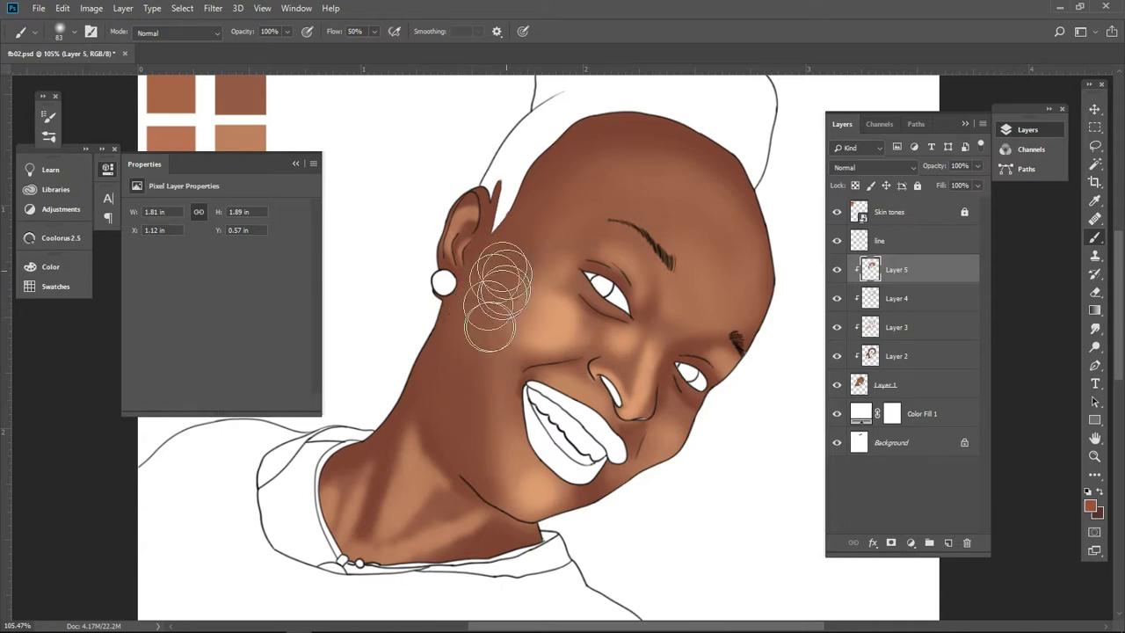
alt+click(539, 235)
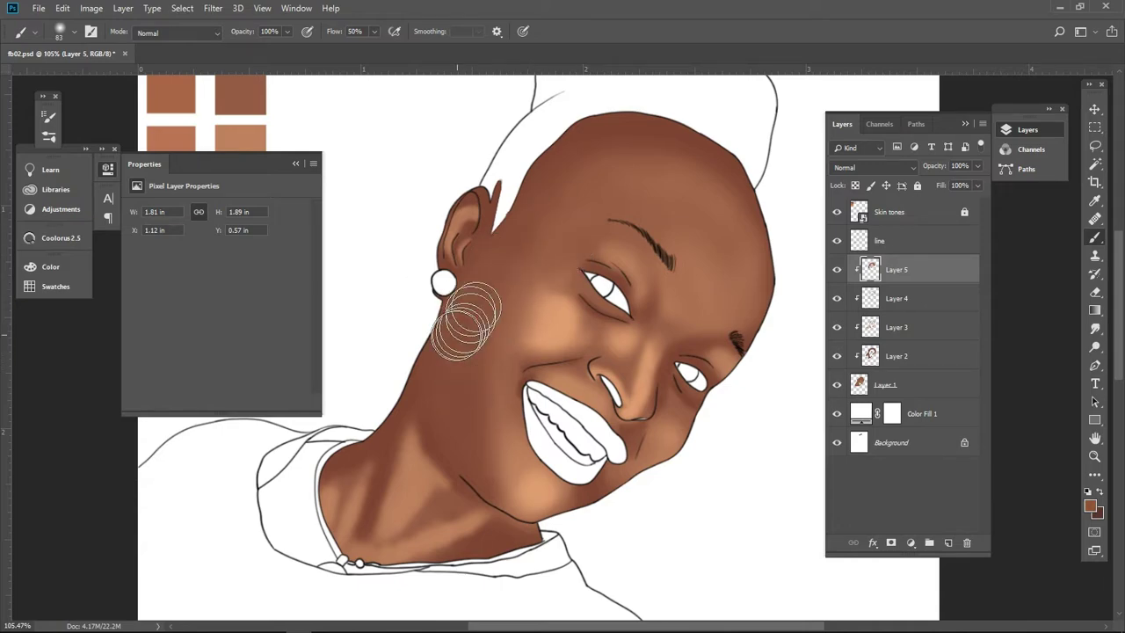
drag(464, 327, 492, 241)
mouse_move(548, 327)
mouse_down()
mouse_move(557, 314)
mouse_move(547, 342)
mouse_move(527, 334)
mouse_move(577, 335)
mouse_up()
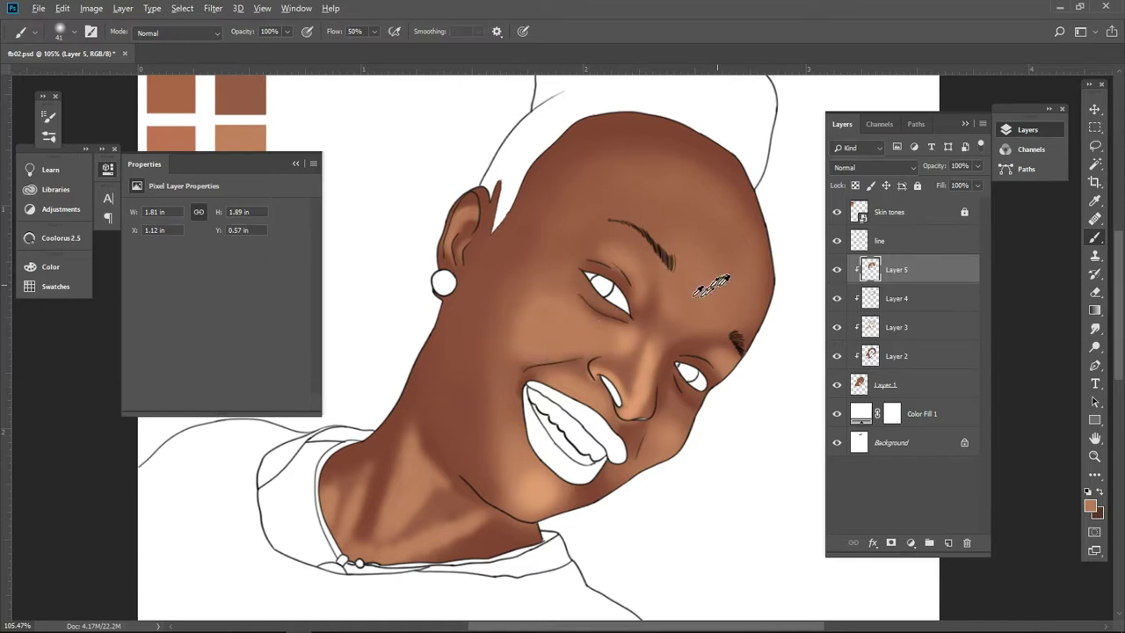
Step: Sample cheek tones and blend shading onto the lower cheek near the jaw
alt+click(549, 310)
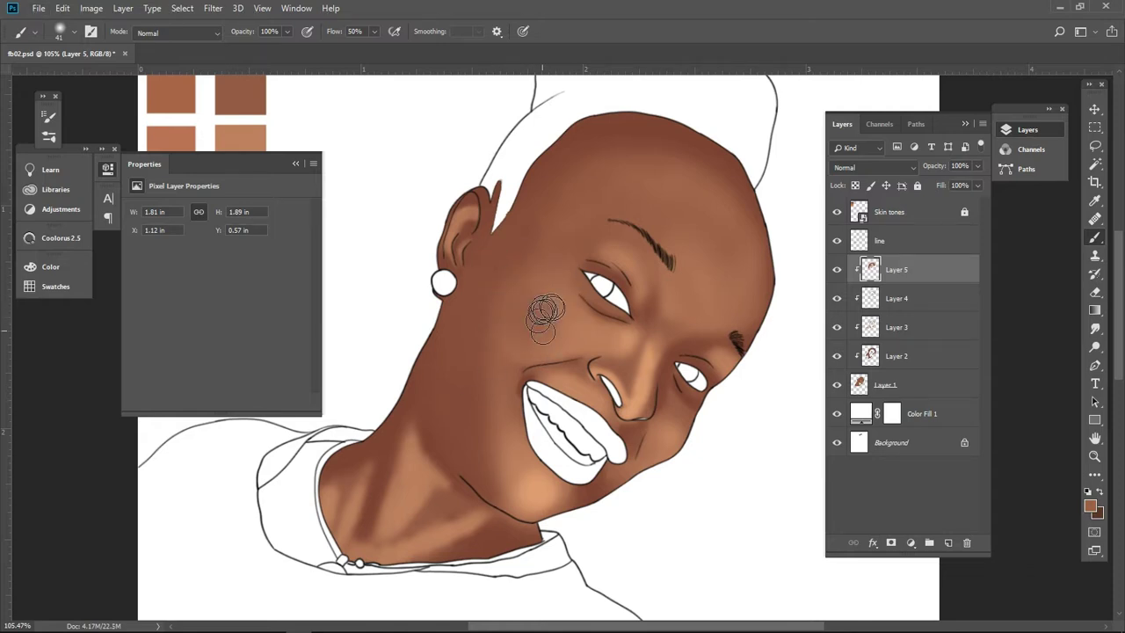
mouse_move(464, 401)
mouse_down()
mouse_move(443, 409)
mouse_move(479, 263)
mouse_up()
alt+click(443, 409)
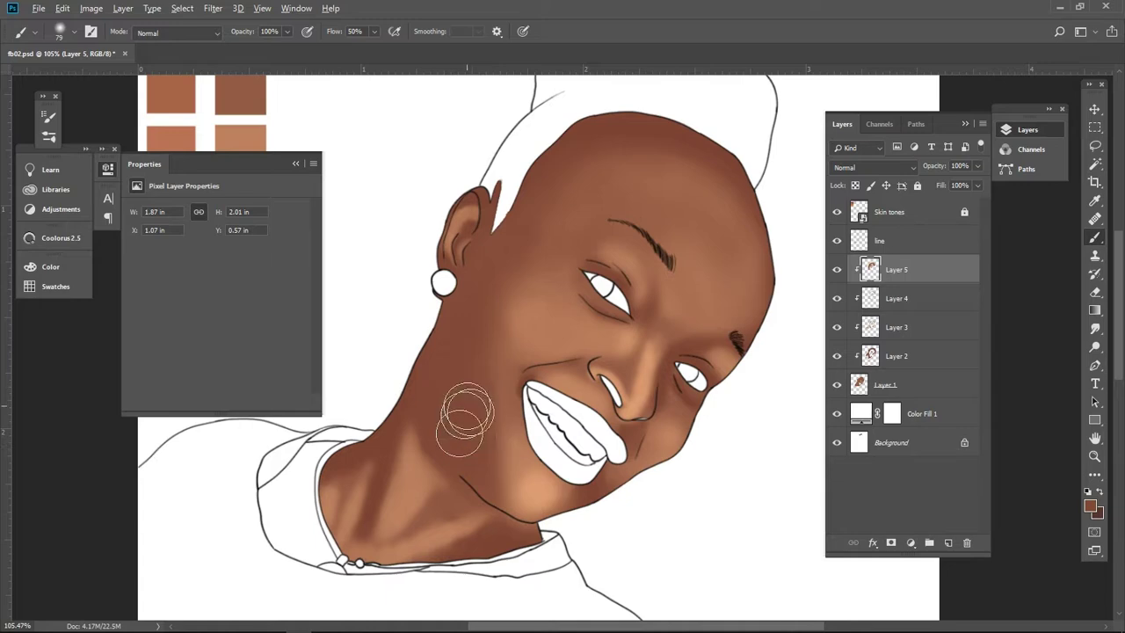
alt+click(501, 473)
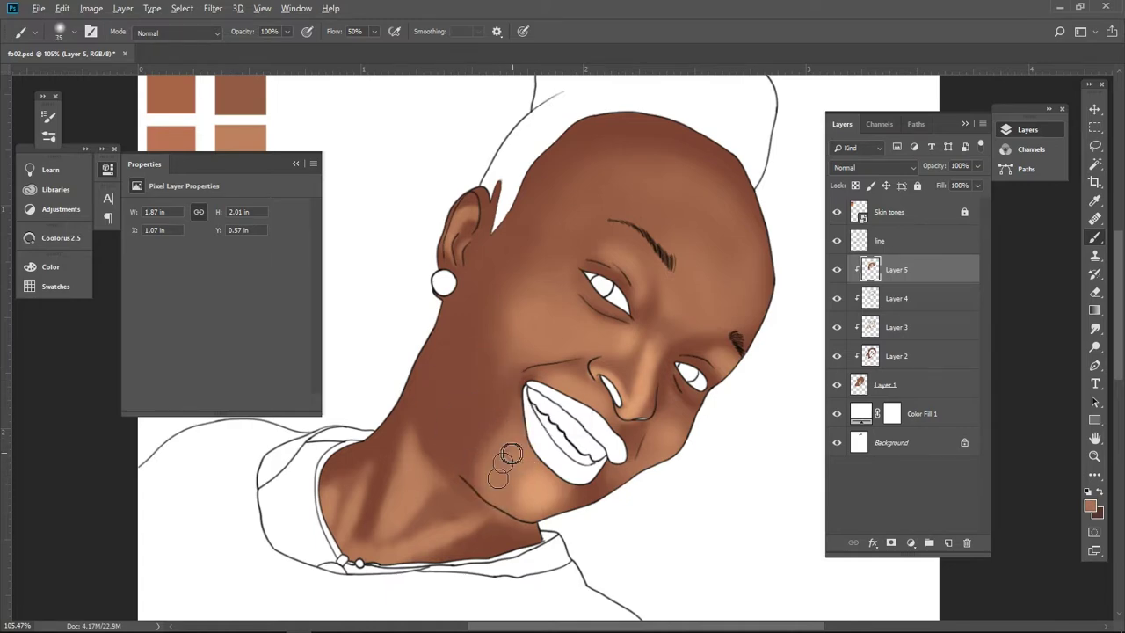
scroll(510, 455, up, 2)
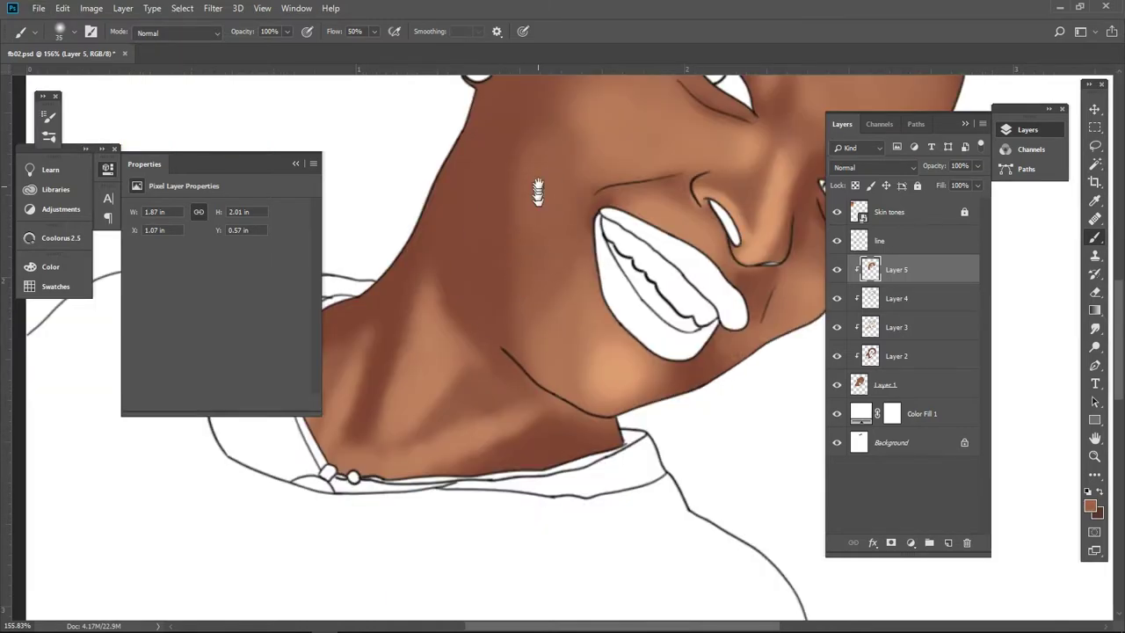
drag(538, 194, 535, 314)
mouse_move(515, 231)
mouse_down()
mouse_move(532, 264)
mouse_move(527, 315)
mouse_move(529, 298)
mouse_up()
drag(526, 366, 510, 365)
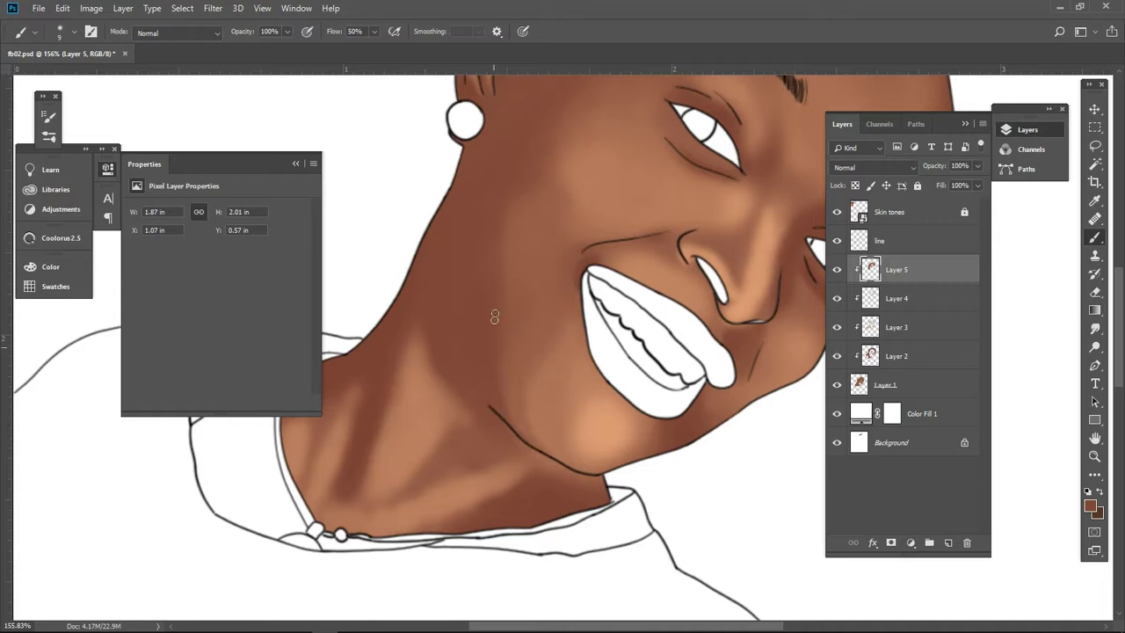
mouse_move(520, 253)
mouse_down()
mouse_move(505, 264)
mouse_move(547, 274)
mouse_up()
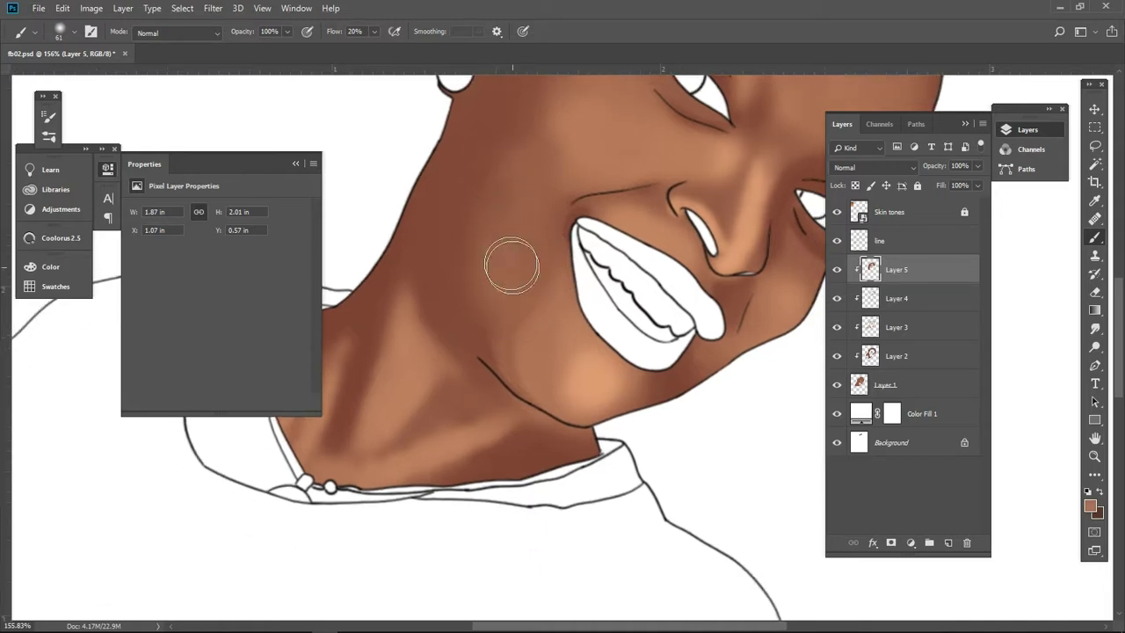
drag(493, 198, 501, 248)
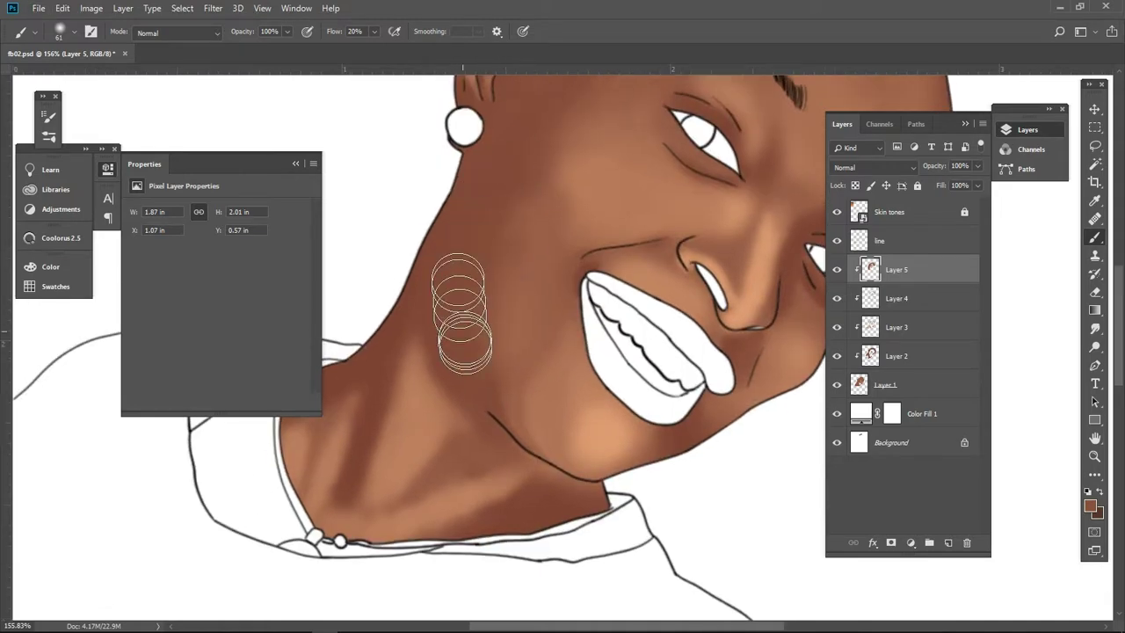
Step: Dab and blend faint sampled skin tone on the chin below the teeth
mouse_move(591, 422)
mouse_down()
mouse_move(559, 318)
mouse_move(500, 305)
mouse_up()
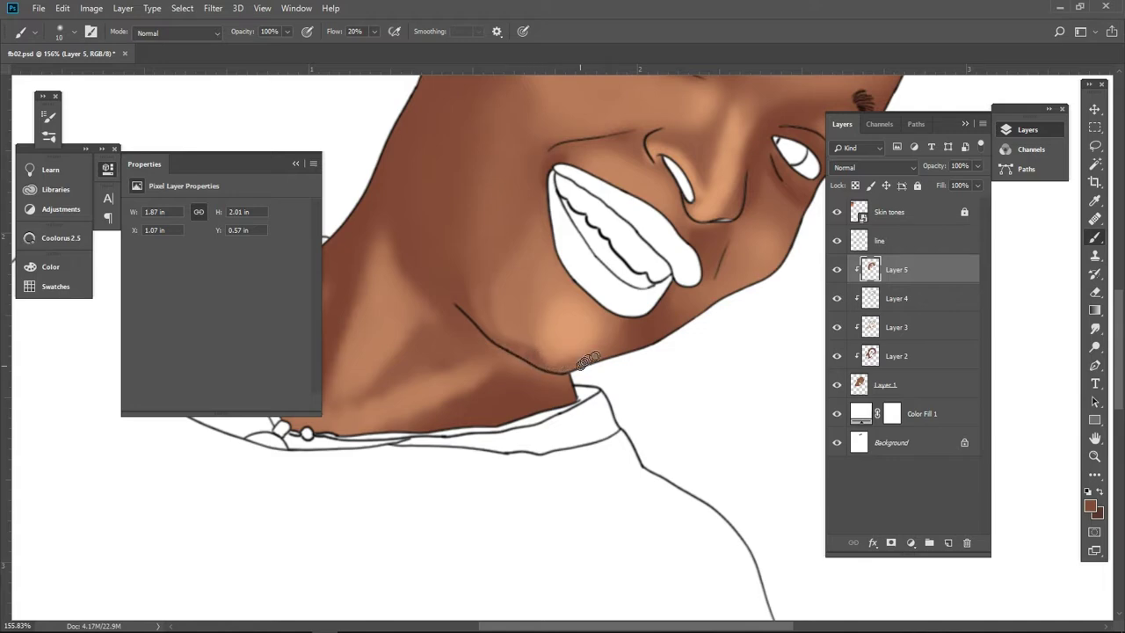
click(619, 336)
click(628, 338)
scroll(540, 352, left, 1)
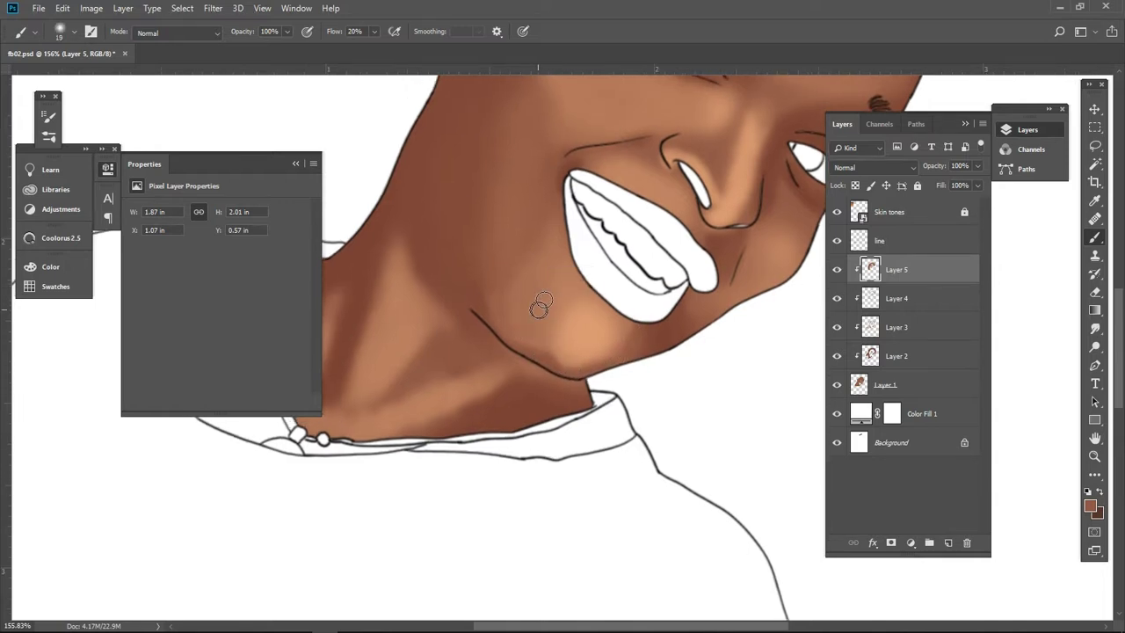
alt+click(635, 334)
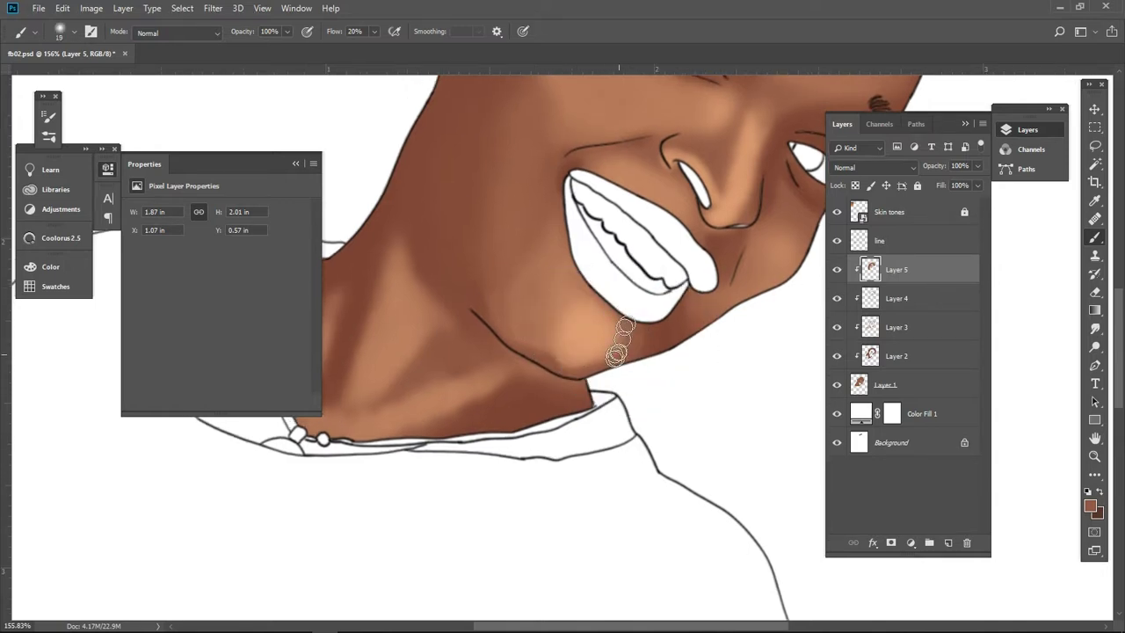
mouse_move(613, 311)
mouse_down()
mouse_move(610, 329)
mouse_move(631, 334)
mouse_up()
Step: Sample chin skin tones and blend over the grey spot below the teeth
alt+click(637, 336)
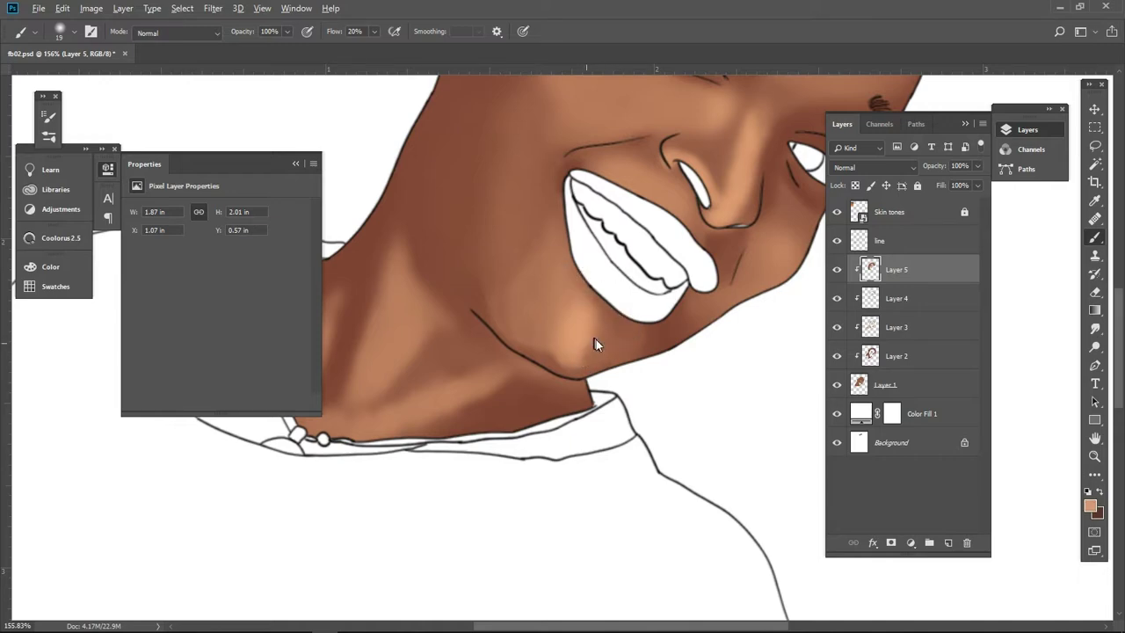
drag(543, 309, 575, 339)
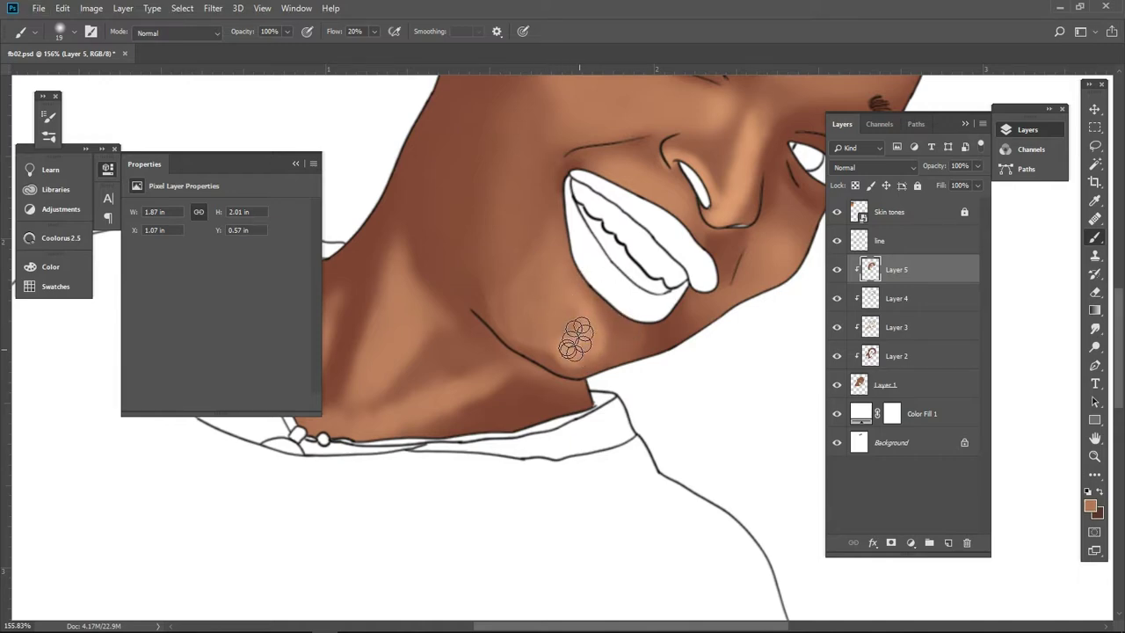
alt+click(620, 343)
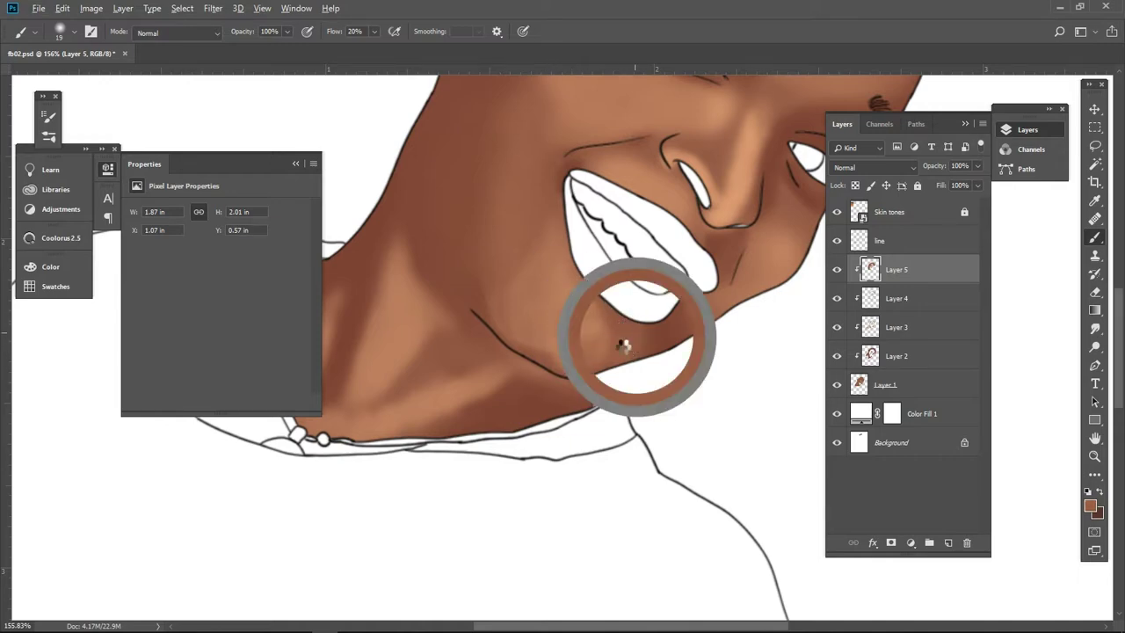
alt+click(622, 342)
mouse_move(598, 344)
mouse_down()
mouse_move(600, 323)
mouse_move(553, 347)
mouse_up()
alt+click(568, 297)
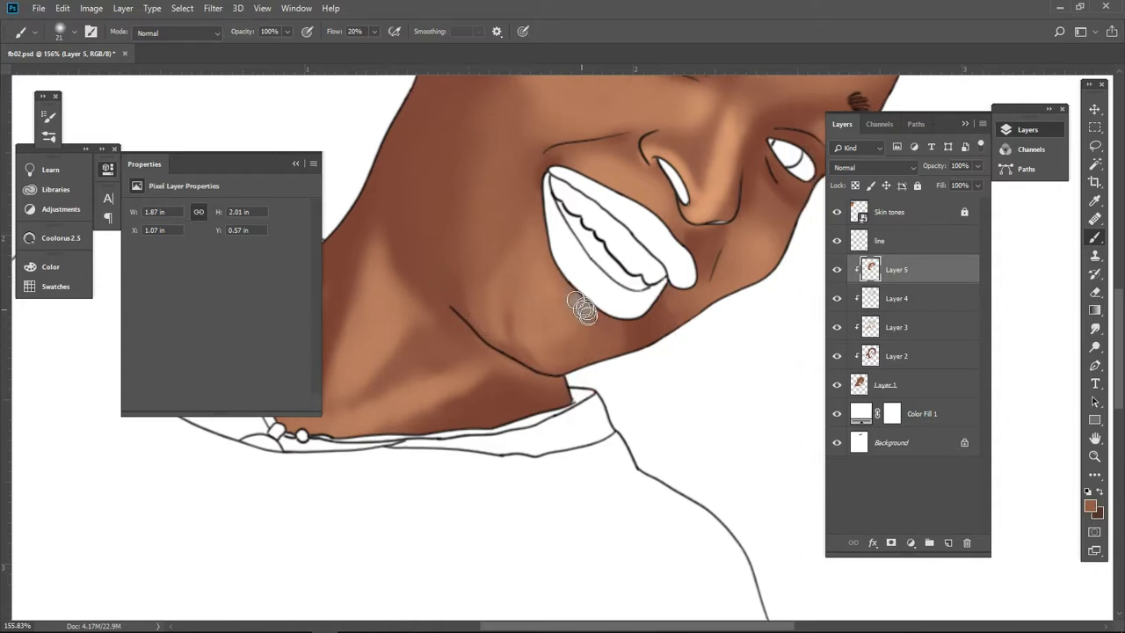
drag(583, 307, 587, 338)
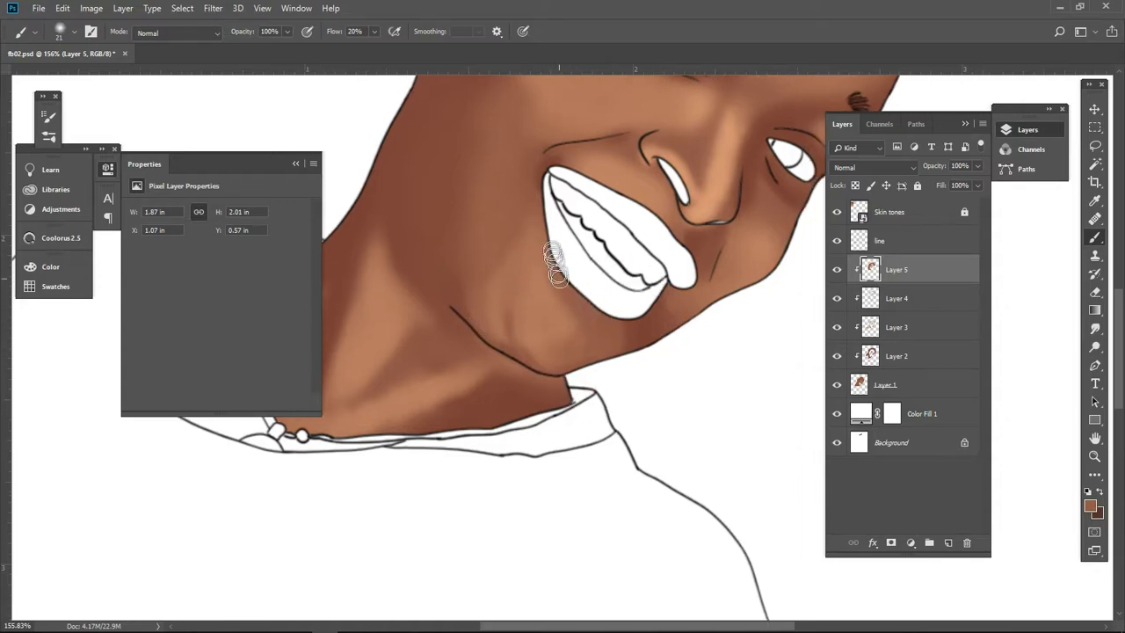
Step: Pan and zoom the view to bring more of the face into sight
drag(488, 224, 533, 264)
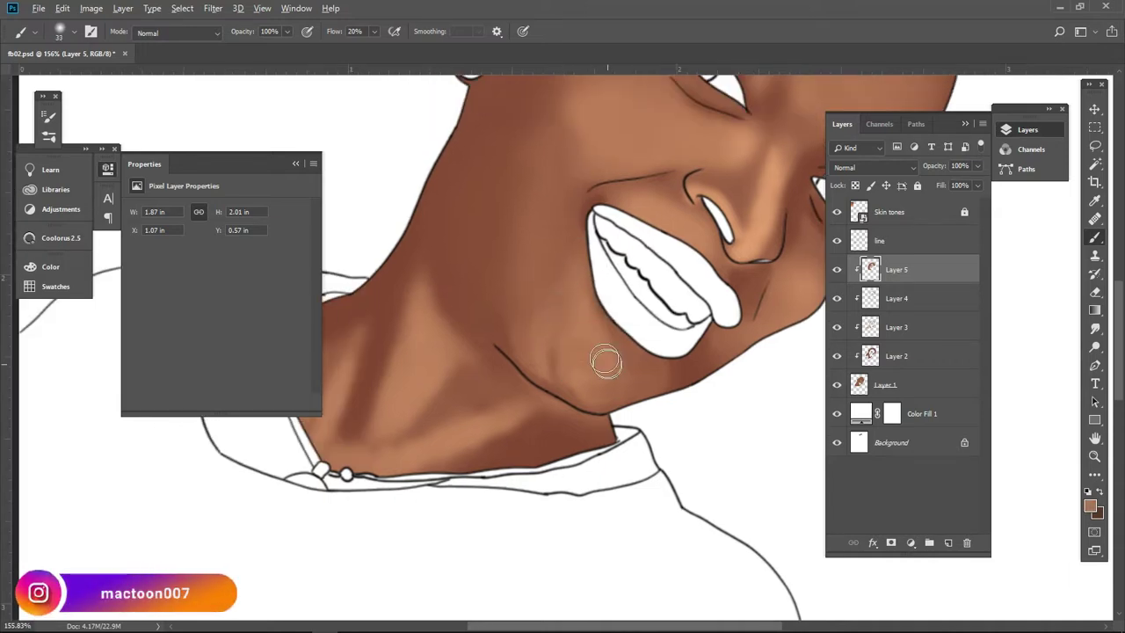
scroll(598, 348, down, 4)
scroll(592, 330, up, 2)
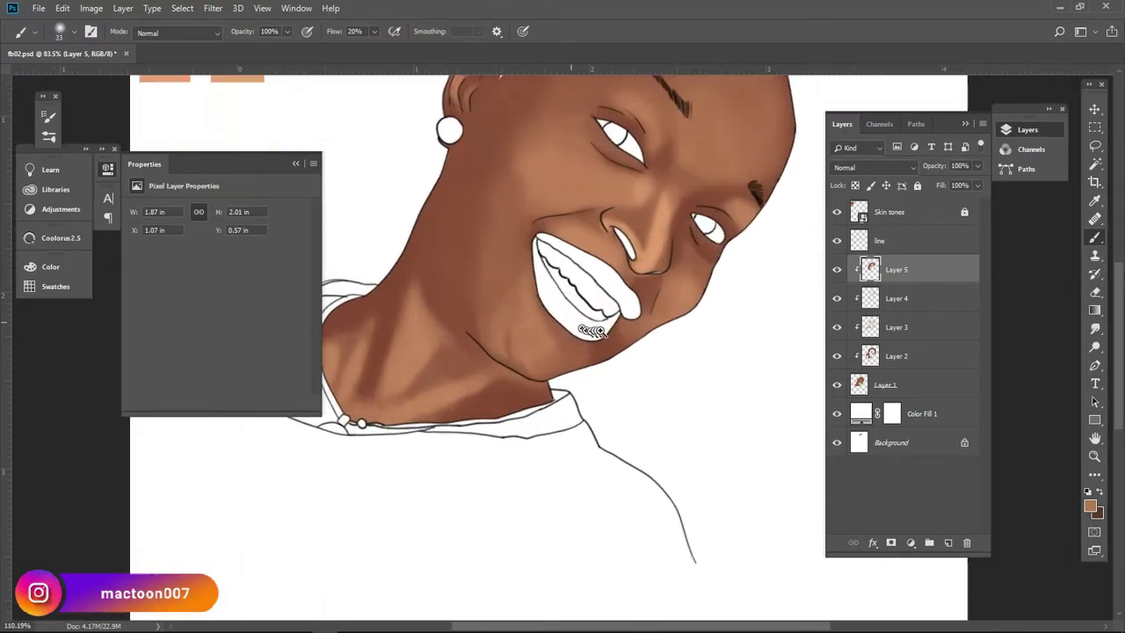
scroll(592, 330, down, 2)
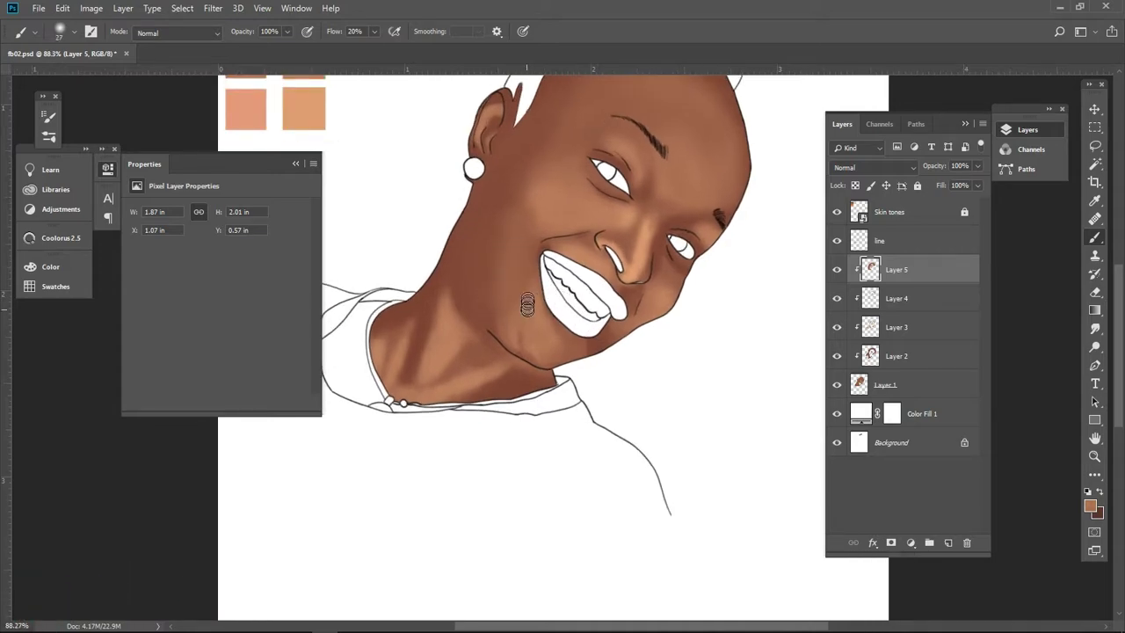
scroll(528, 305, up, 1)
scroll(548, 299, up, 1)
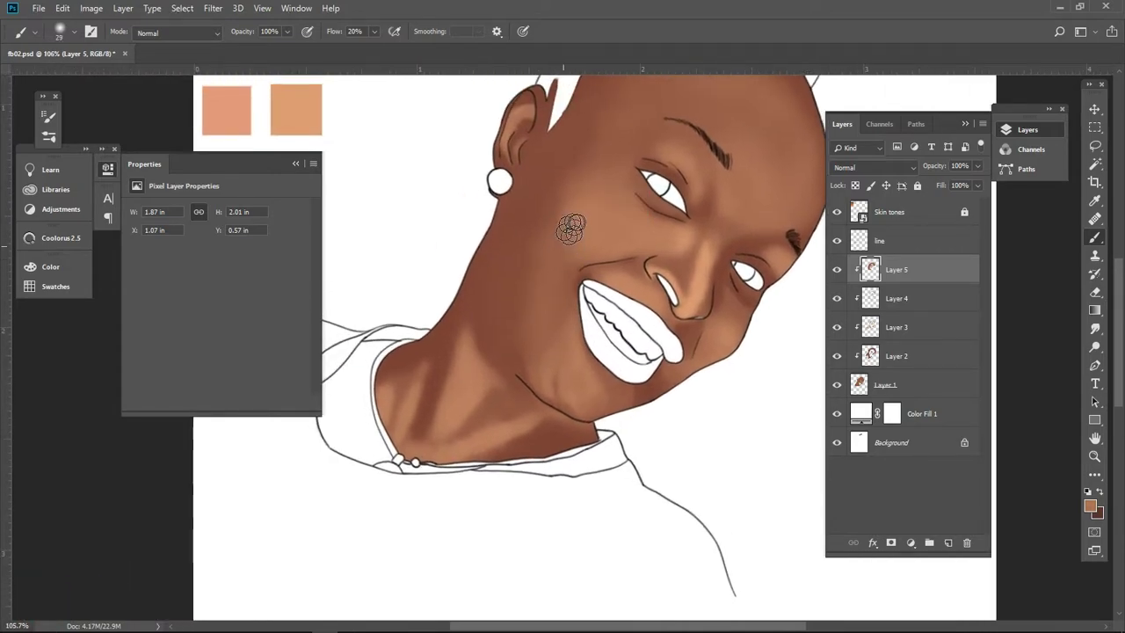
scroll(574, 223, up, 2)
scroll(563, 233, down, 1)
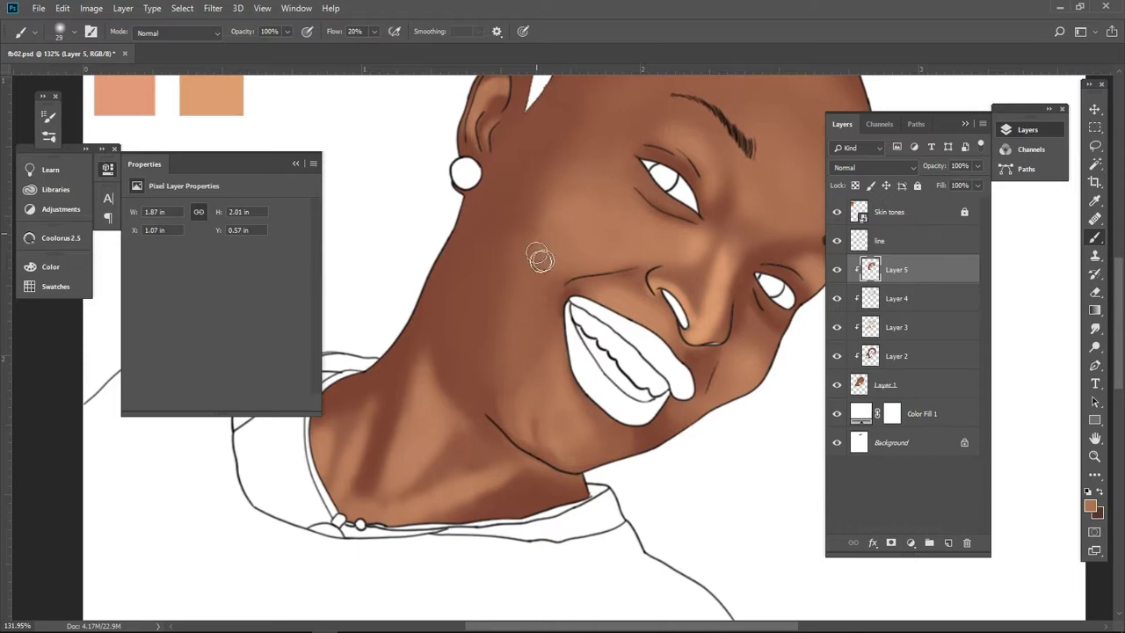
scroll(554, 264, right, 3)
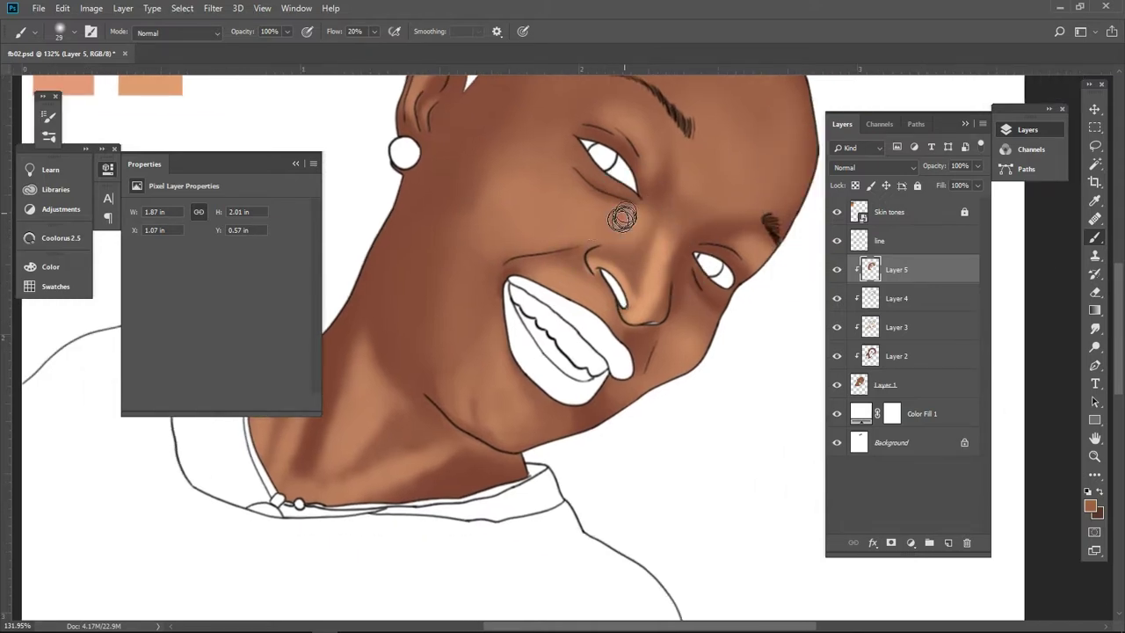
Step: Sample a lighter skin tone from the cheek and shrink the brush
alt+click(659, 233)
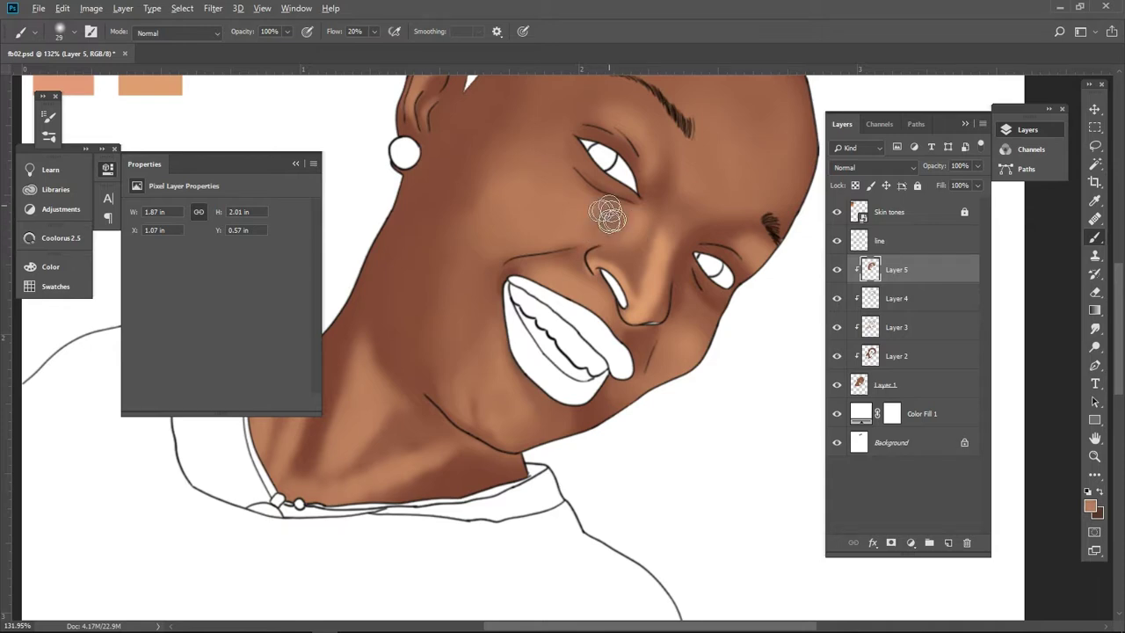
drag(628, 241, 646, 221)
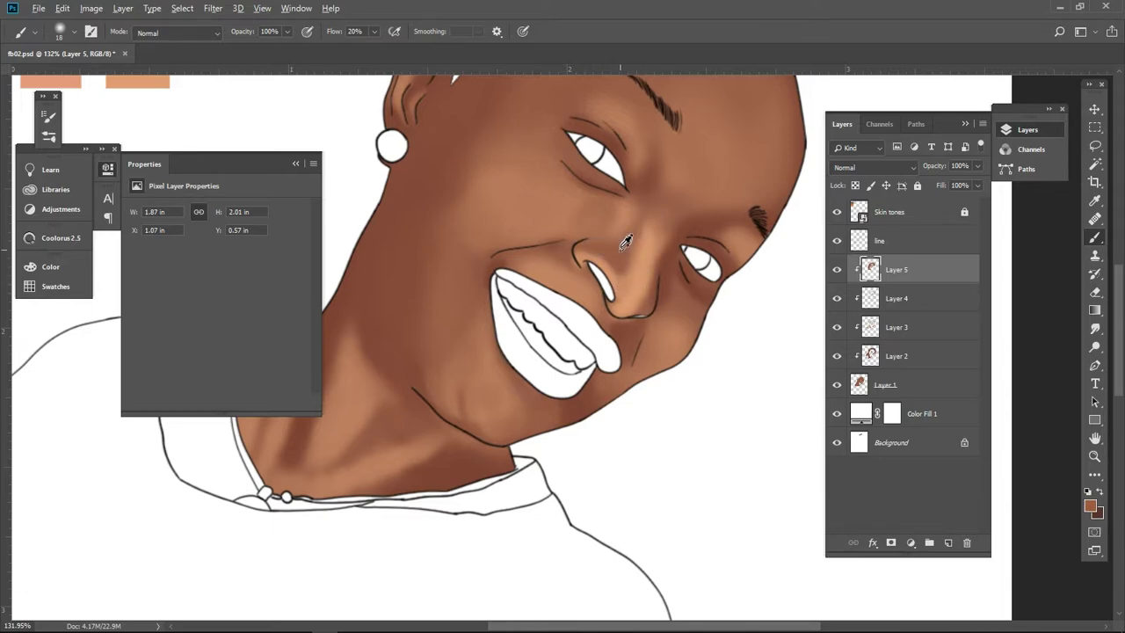
scroll(673, 299, up, 1)
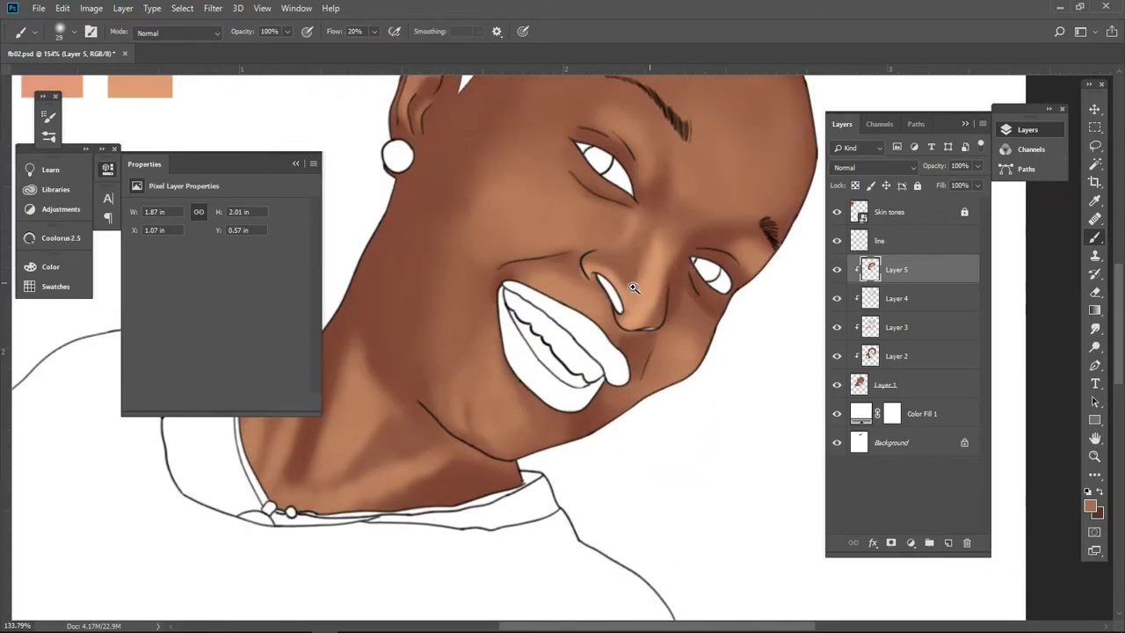
scroll(633, 246, up, 1)
scroll(648, 241, down, 2)
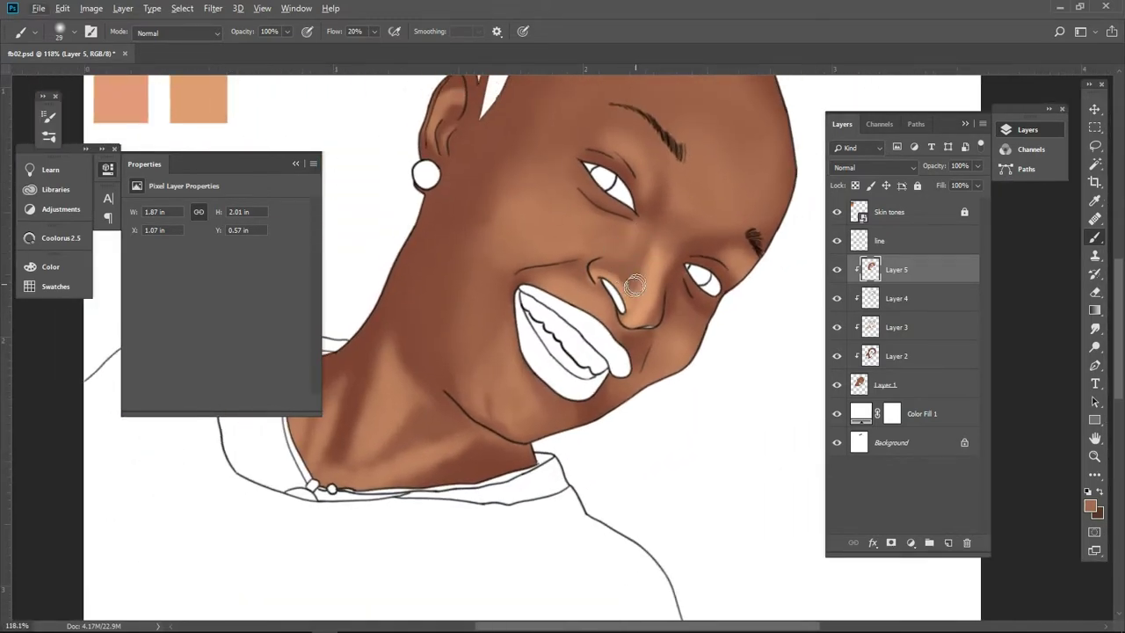
drag(543, 317, 582, 306)
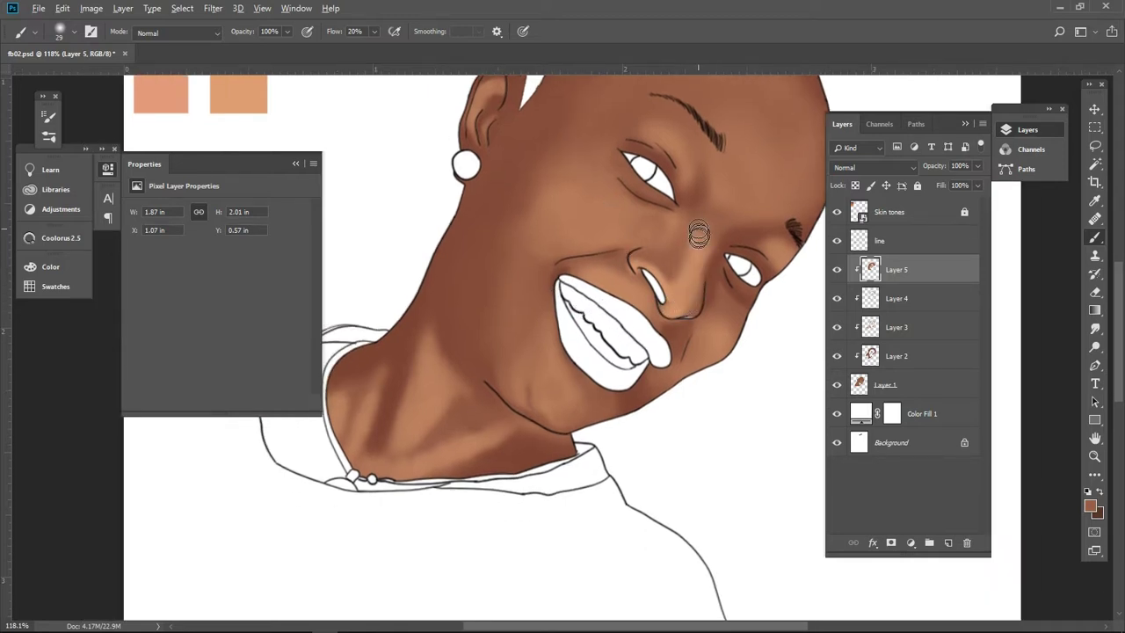
drag(695, 231, 666, 240)
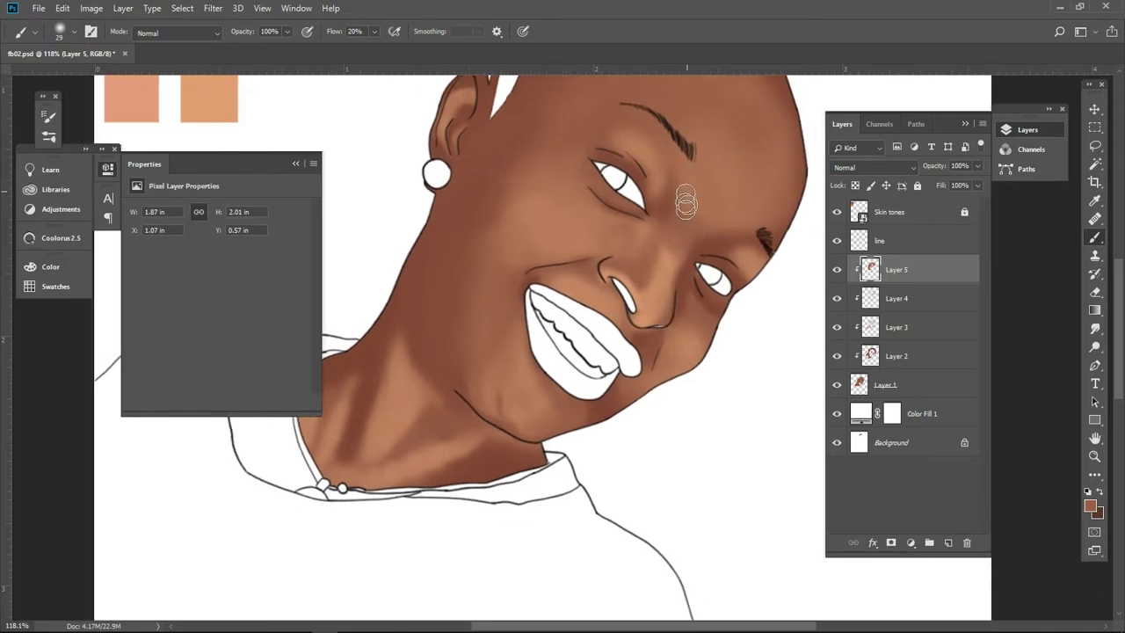
scroll(666, 238, down, 4)
Step: With a smaller brush and sampled face tone, paint a highlight along the nose bridge
scroll(664, 237, down, 2)
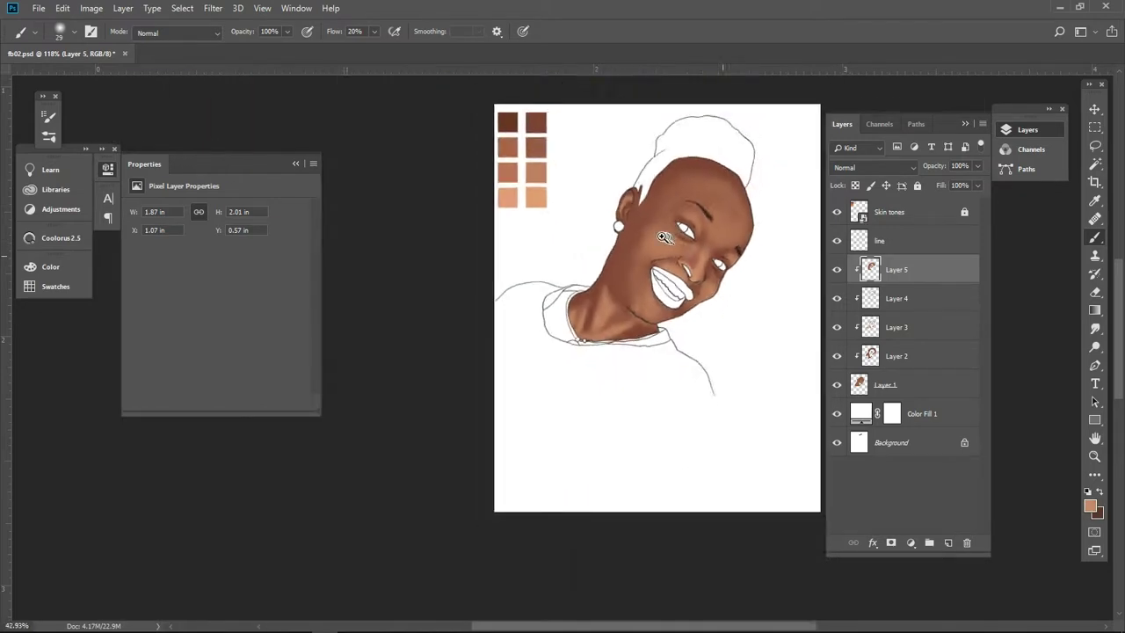
scroll(665, 238, up, 3)
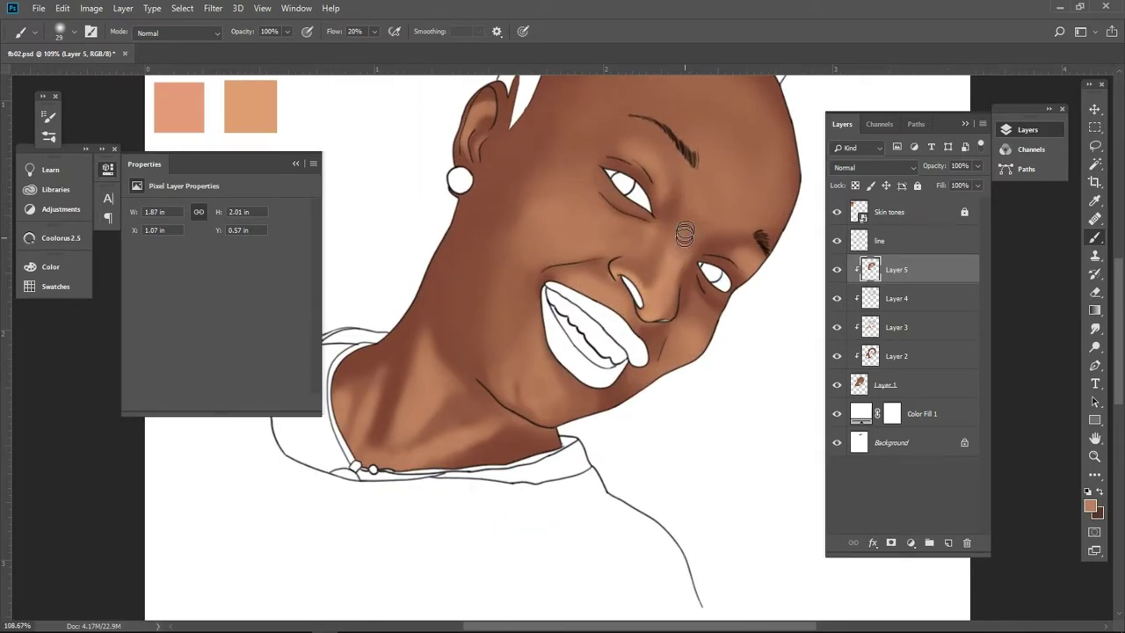
drag(685, 234, 659, 231)
alt+click(677, 243)
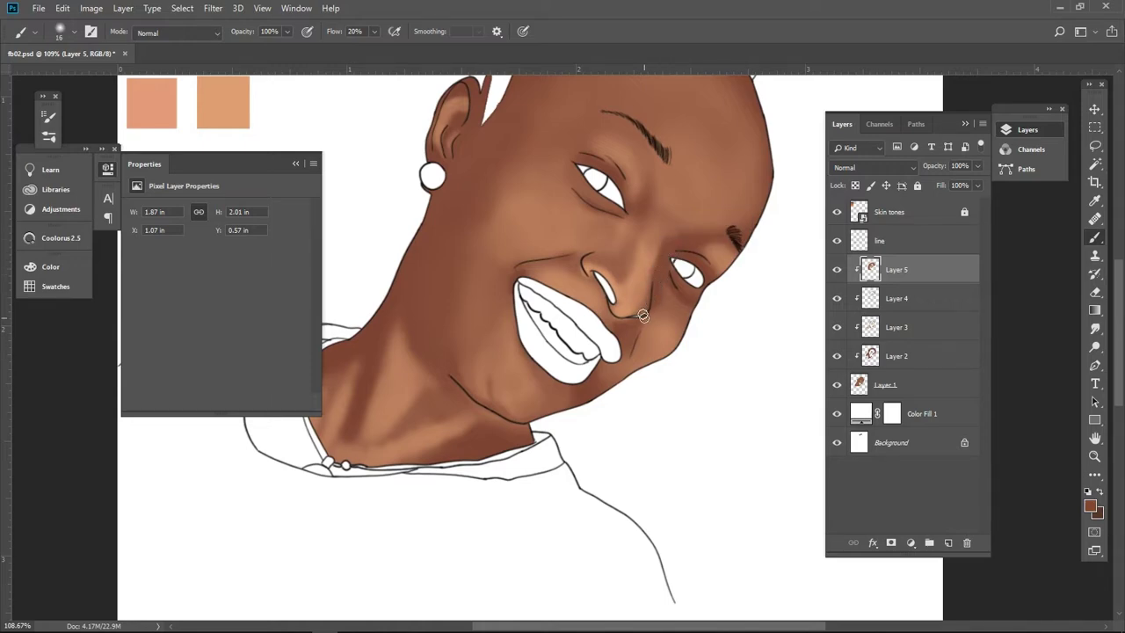
scroll(668, 248, down, 2)
scroll(656, 236, up, 3)
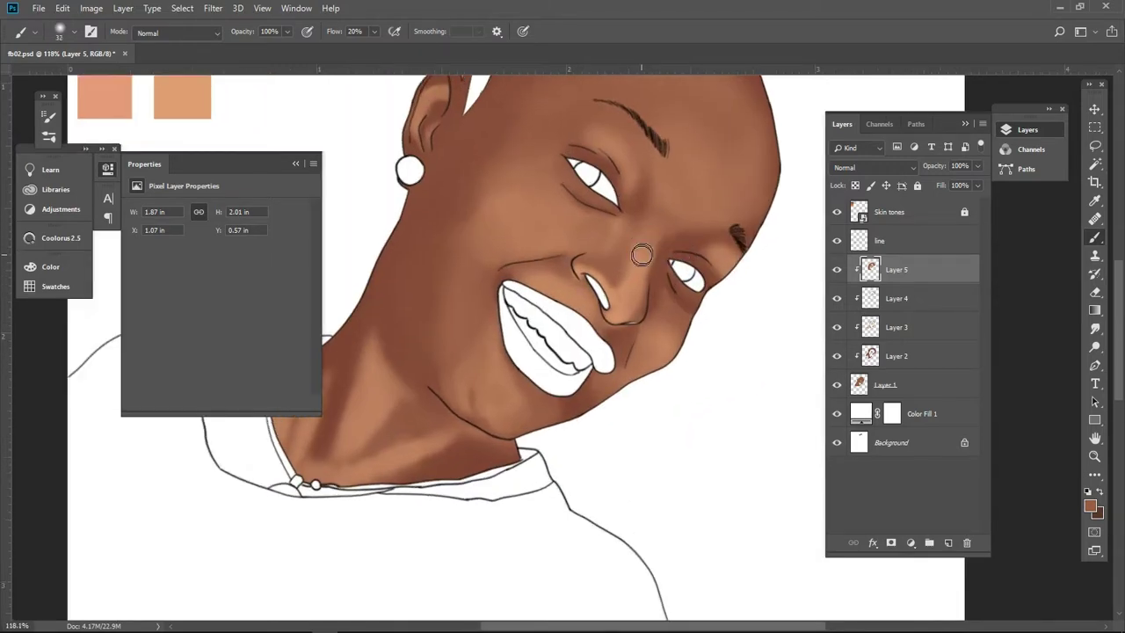
drag(642, 255, 648, 215)
Step: Reduce the brush size and recentre the view on the nose
scroll(631, 230, down, 3)
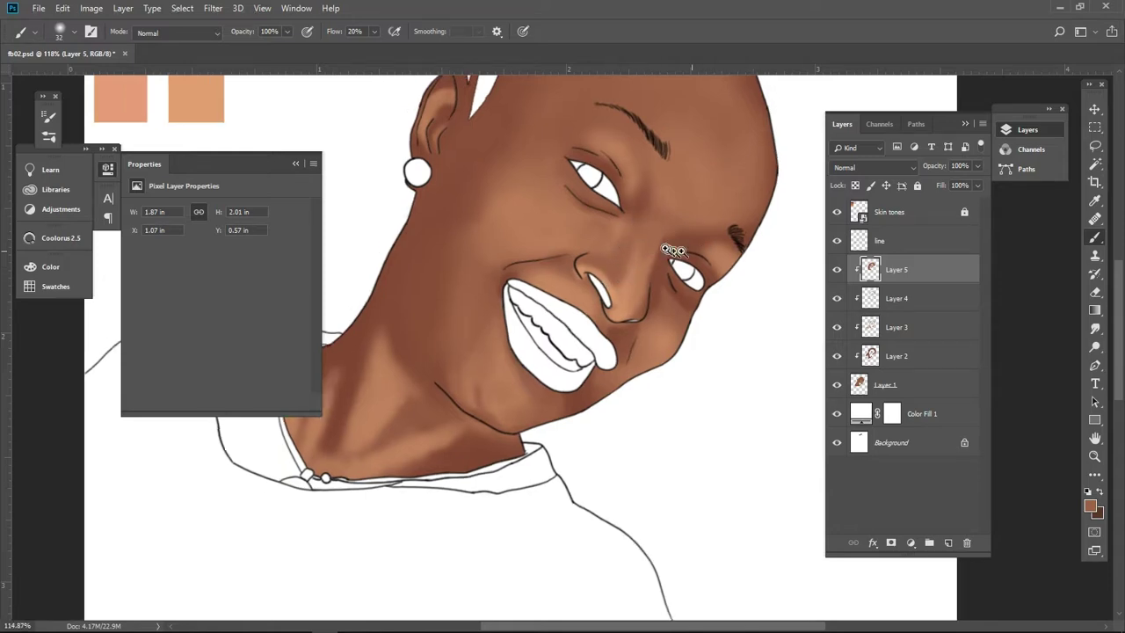
scroll(606, 282, down, 2)
scroll(589, 307, up, 1)
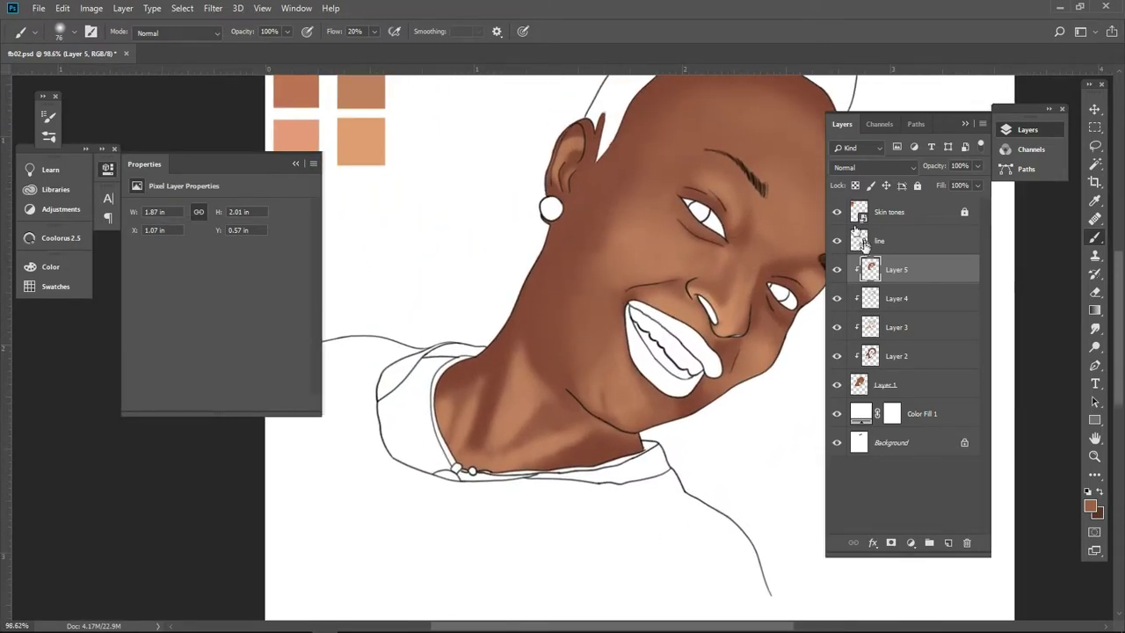
scroll(616, 264, right, 1)
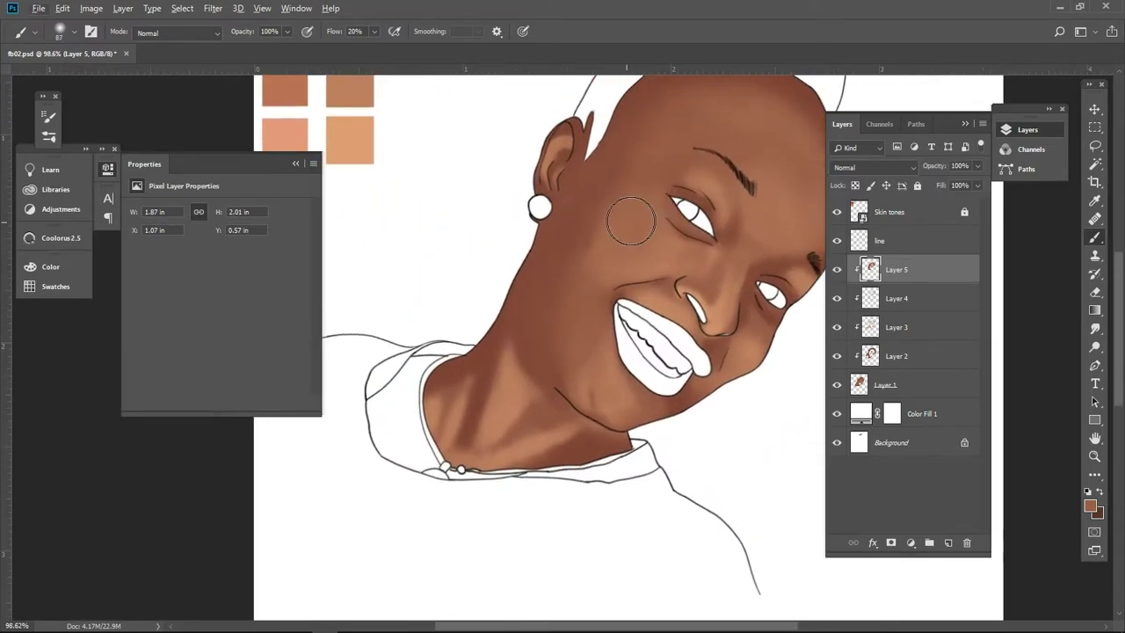
alt+right_click(653, 167)
scroll(580, 219, right, 1)
scroll(585, 229, down, 1)
scroll(591, 238, up, 1)
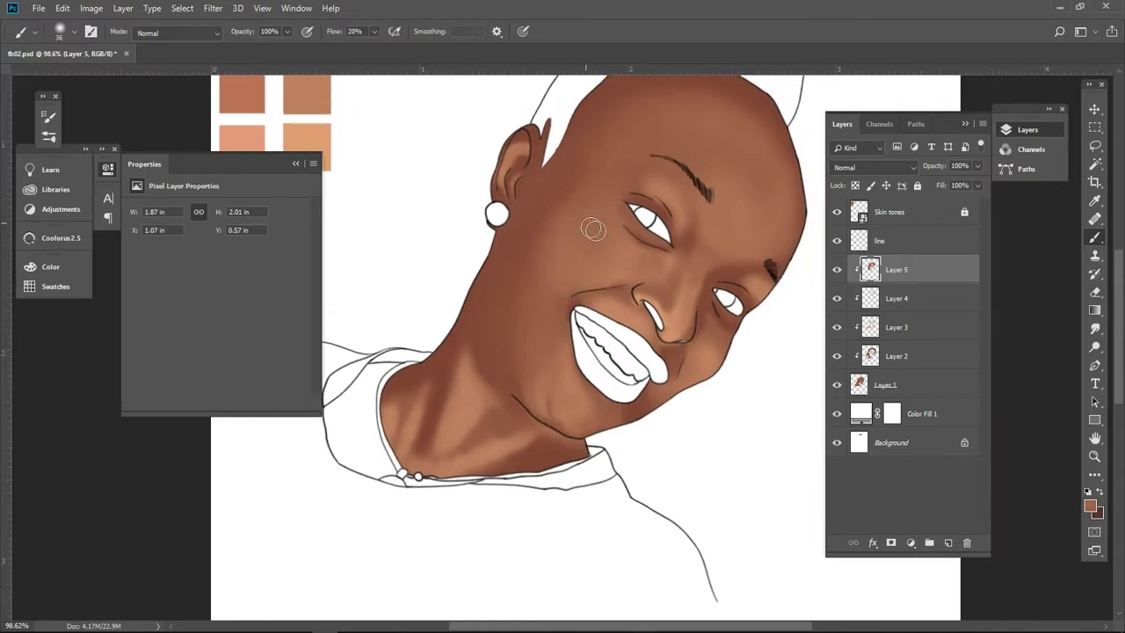
scroll(585, 246, right, 1)
scroll(580, 299, down, 2)
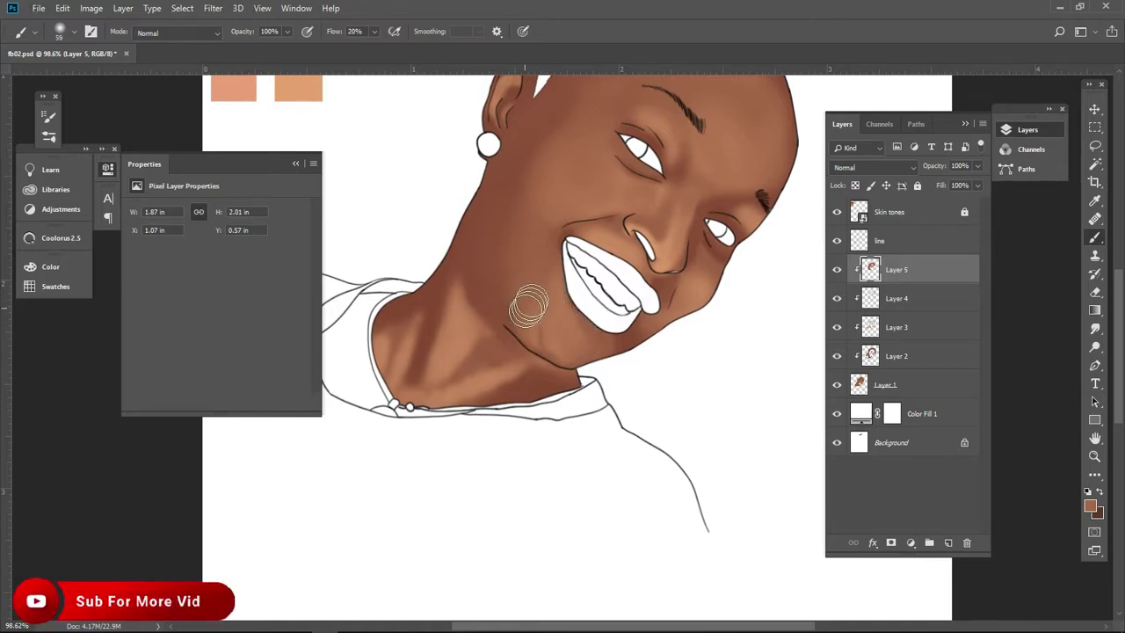
scroll(563, 273, up, 2)
scroll(567, 274, right, 1)
scroll(572, 277, down, 2)
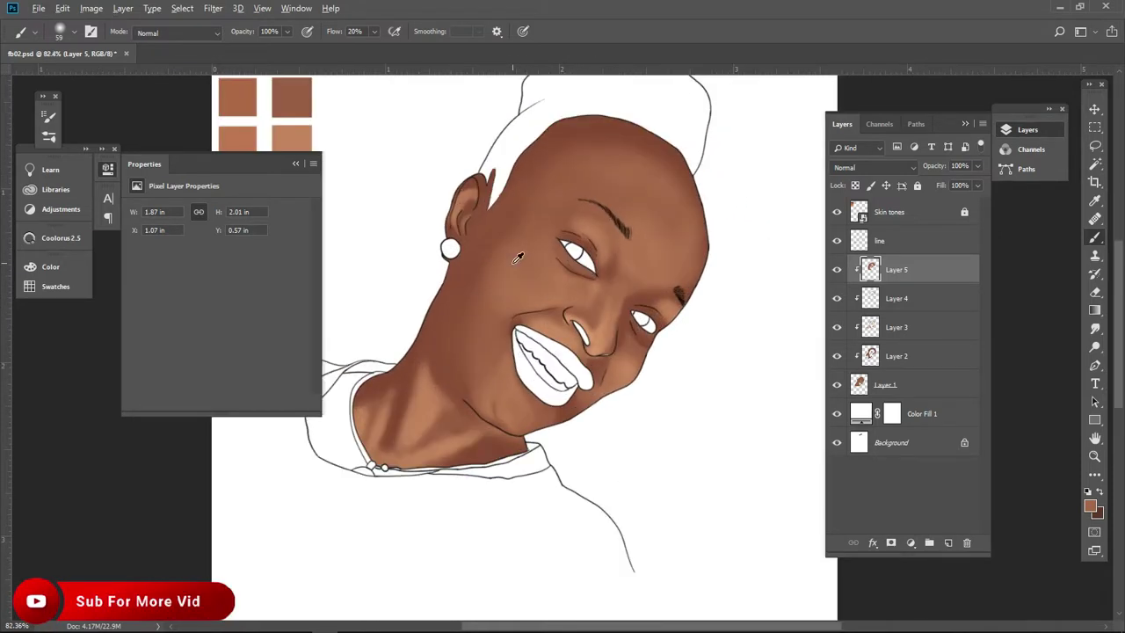
scroll(581, 277, up, 1)
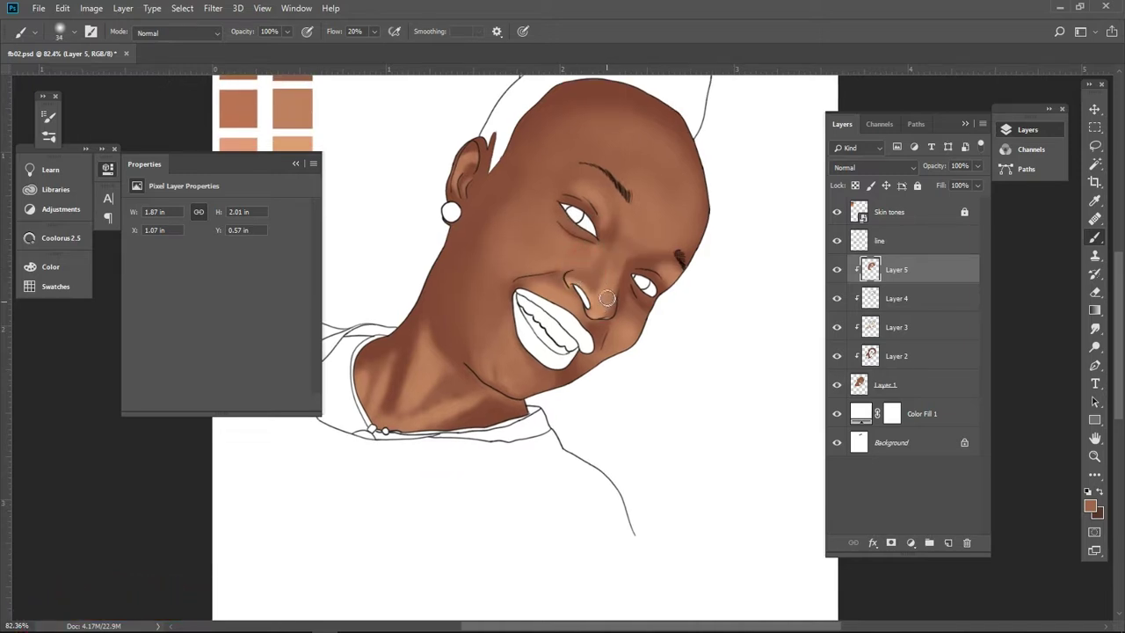
drag(615, 266, 662, 277)
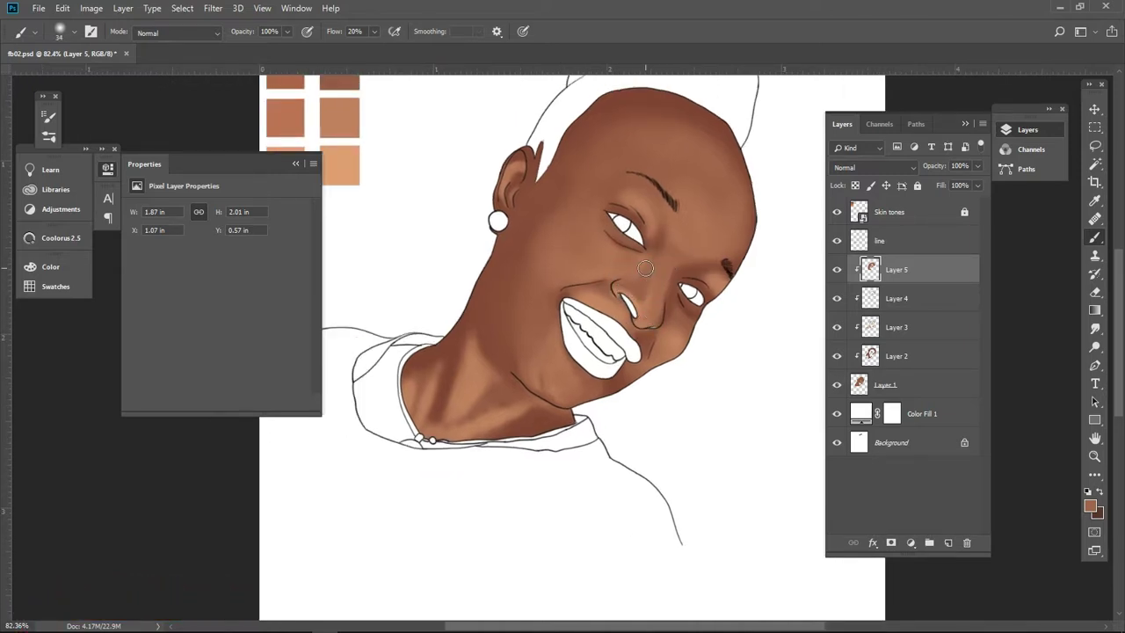
Step: Set the brush size to 29 and sample a neck skin colour for shading
key(bracketright)
scroll(539, 323, up, 3)
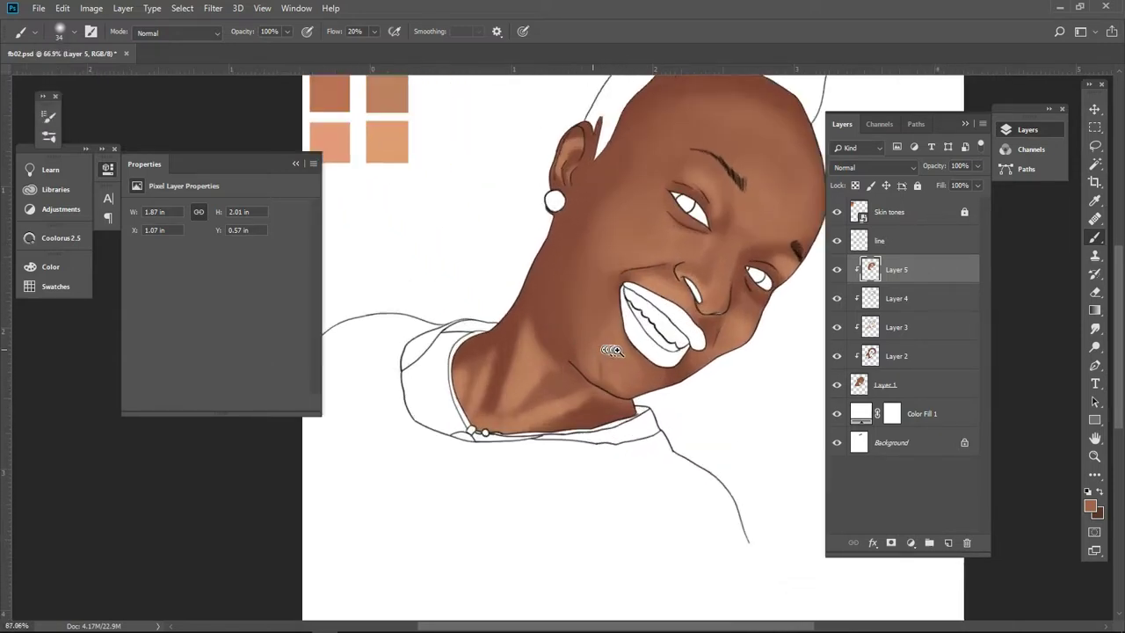
key(bracketleft)
key(bracketleft)
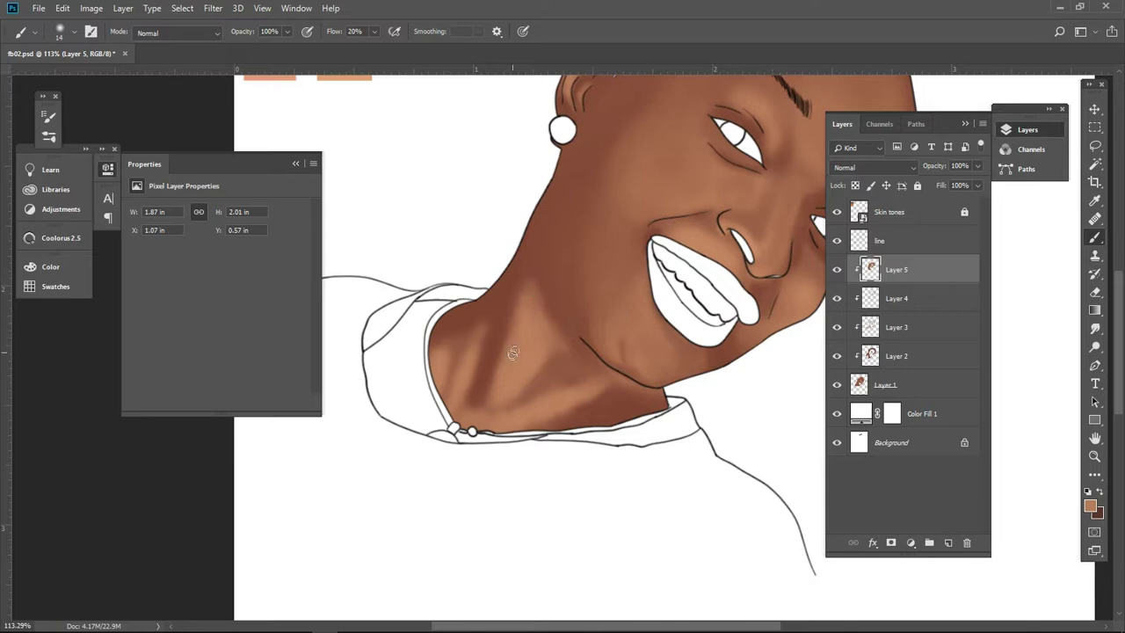
drag(484, 346, 516, 340)
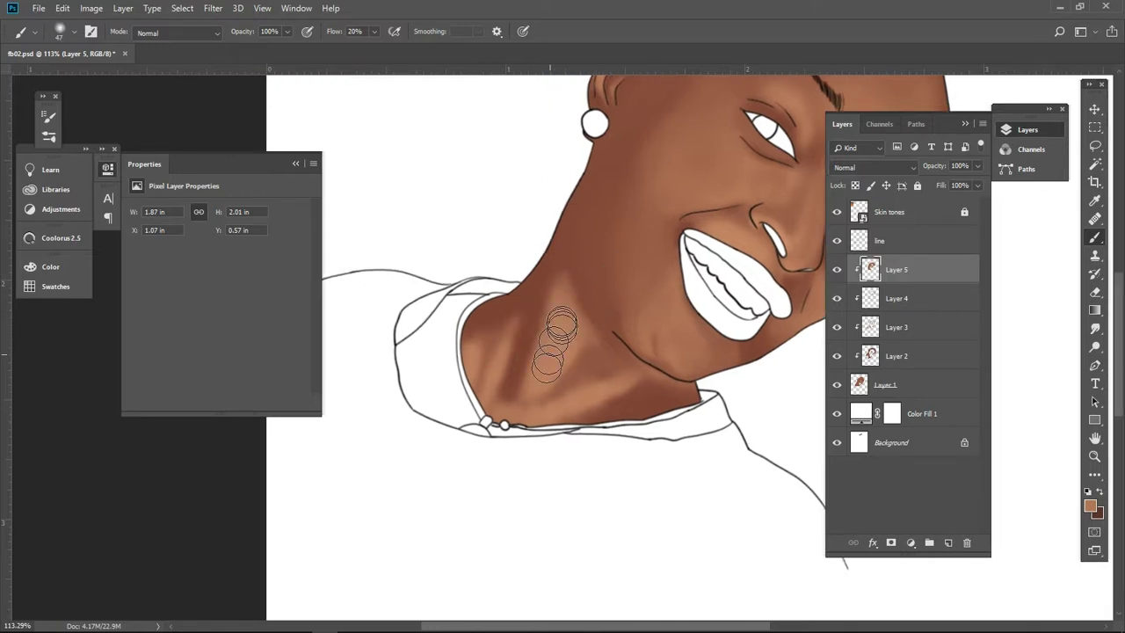
mouse_move(603, 357)
mouse_down()
mouse_move(566, 390)
mouse_move(618, 331)
mouse_up()
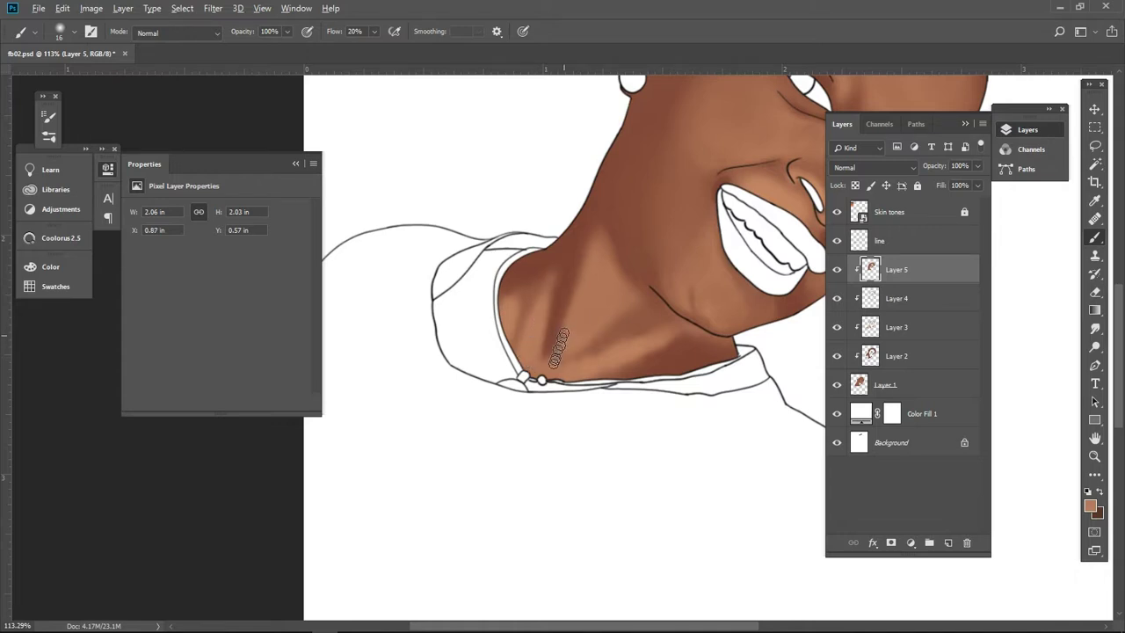
alt+click(613, 327)
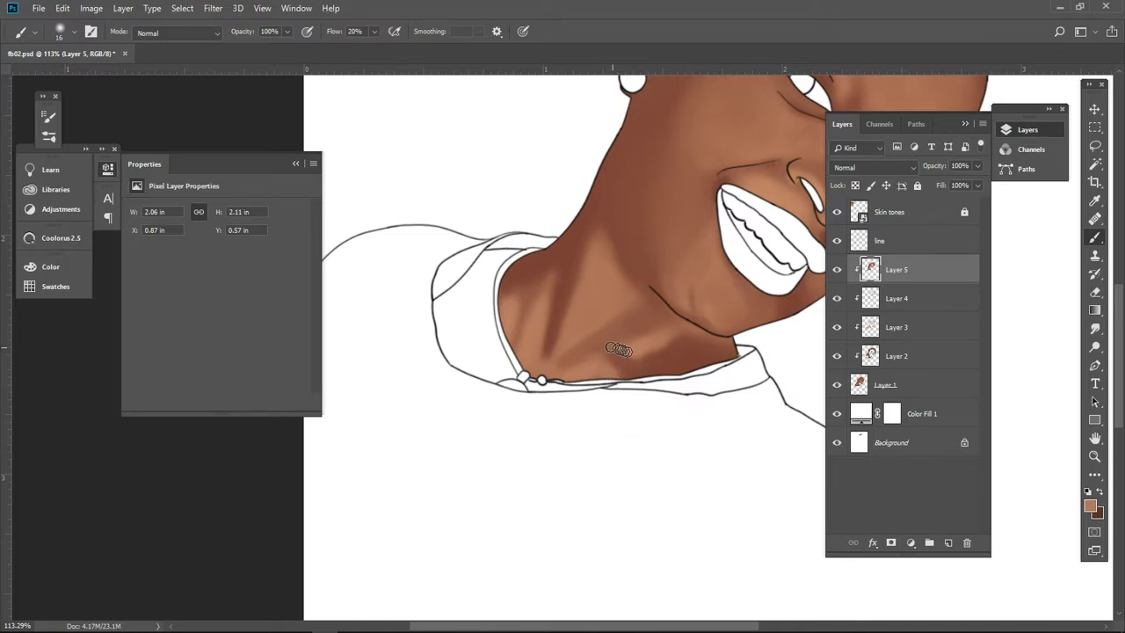
Step: Enlarge the soft brush and paint soft brown shadows onto the neck beneath the jaw
drag(589, 299, 641, 313)
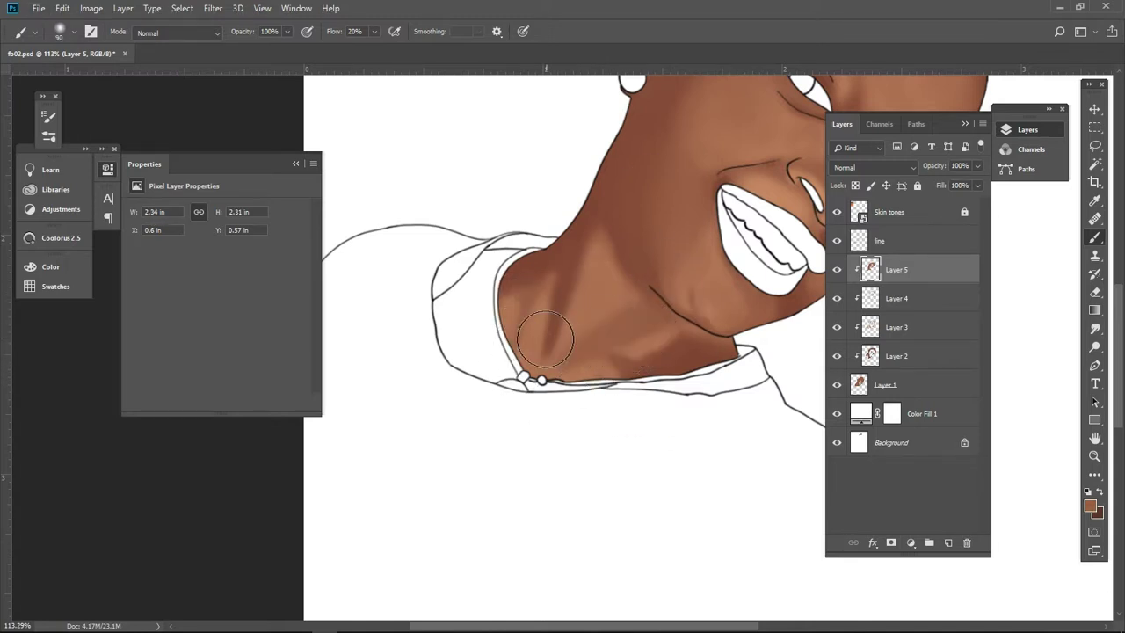
drag(580, 343, 545, 325)
mouse_move(516, 289)
mouse_down()
mouse_move(536, 317)
mouse_move(531, 306)
mouse_move(535, 346)
mouse_up()
key(ctrl+0)
drag(508, 334, 483, 364)
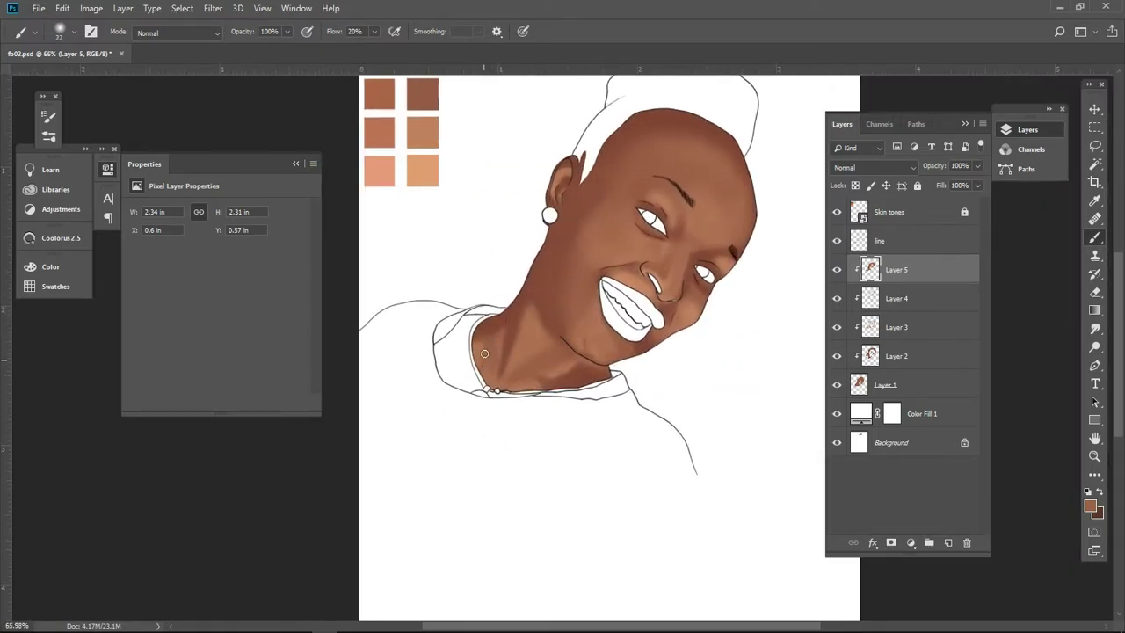
drag(499, 349, 549, 312)
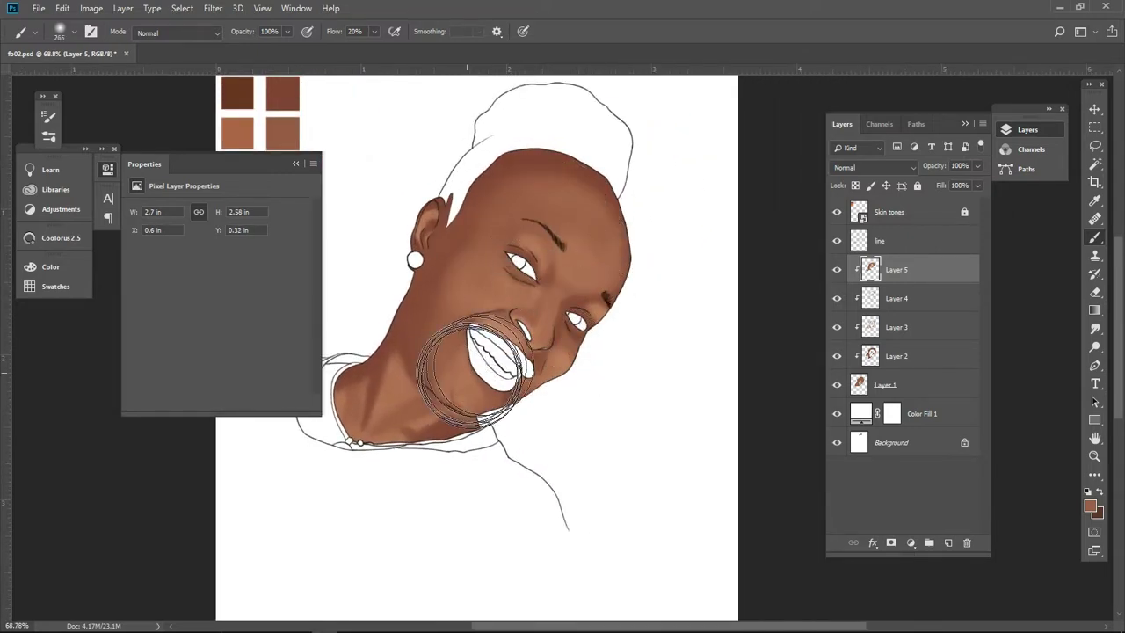
Step: Zoom in on the face and shrink the brush for finer shading around the mouth
mouse_move(636, 369)
mouse_down()
mouse_move(656, 293)
mouse_move(525, 327)
mouse_up()
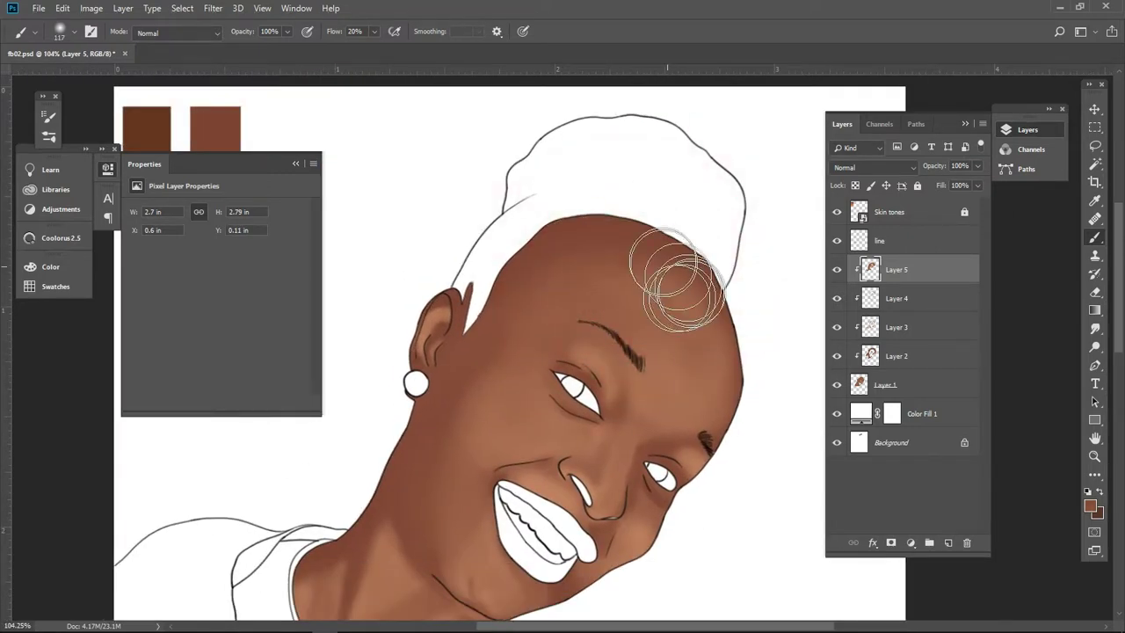
drag(434, 451, 484, 329)
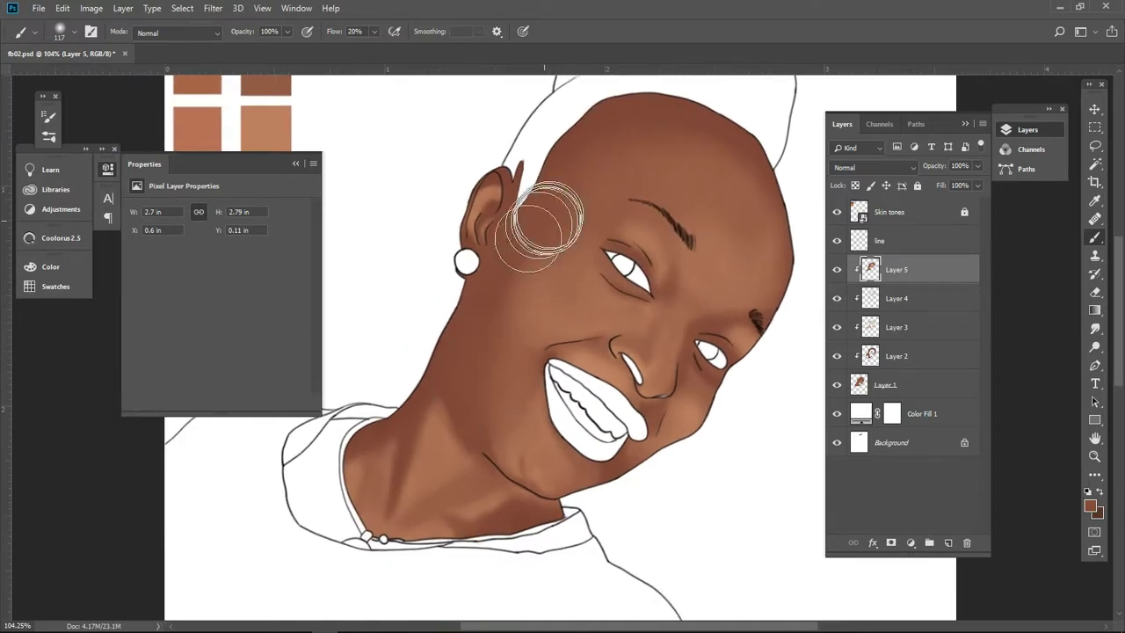
drag(758, 163, 751, 142)
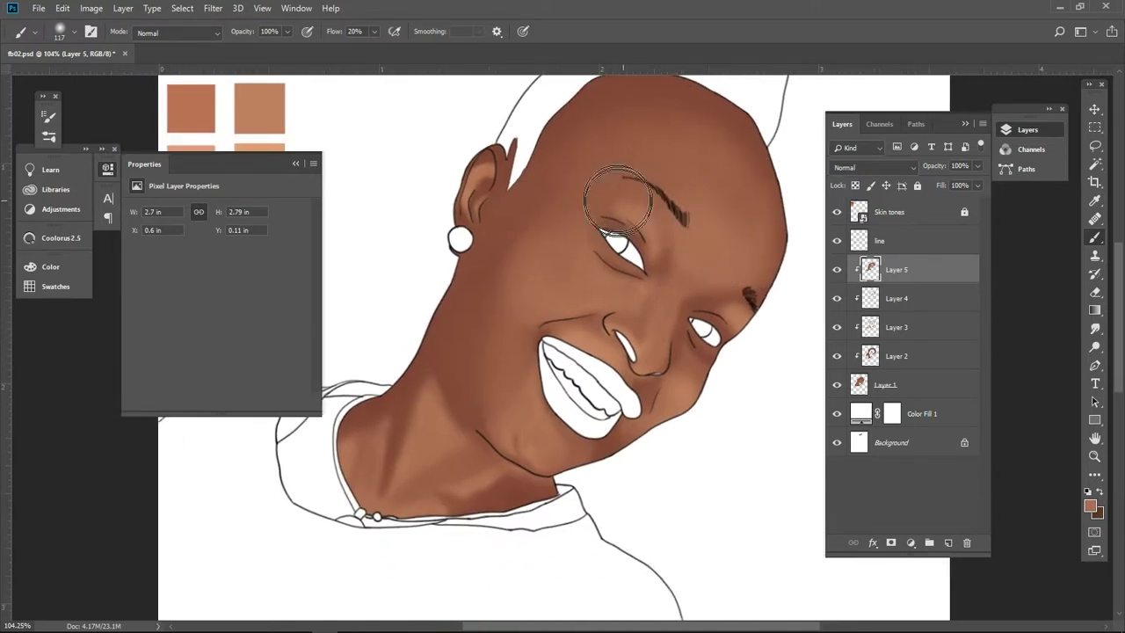
mouse_move(525, 369)
mouse_down()
mouse_move(514, 322)
mouse_move(439, 341)
mouse_up()
drag(537, 255, 481, 277)
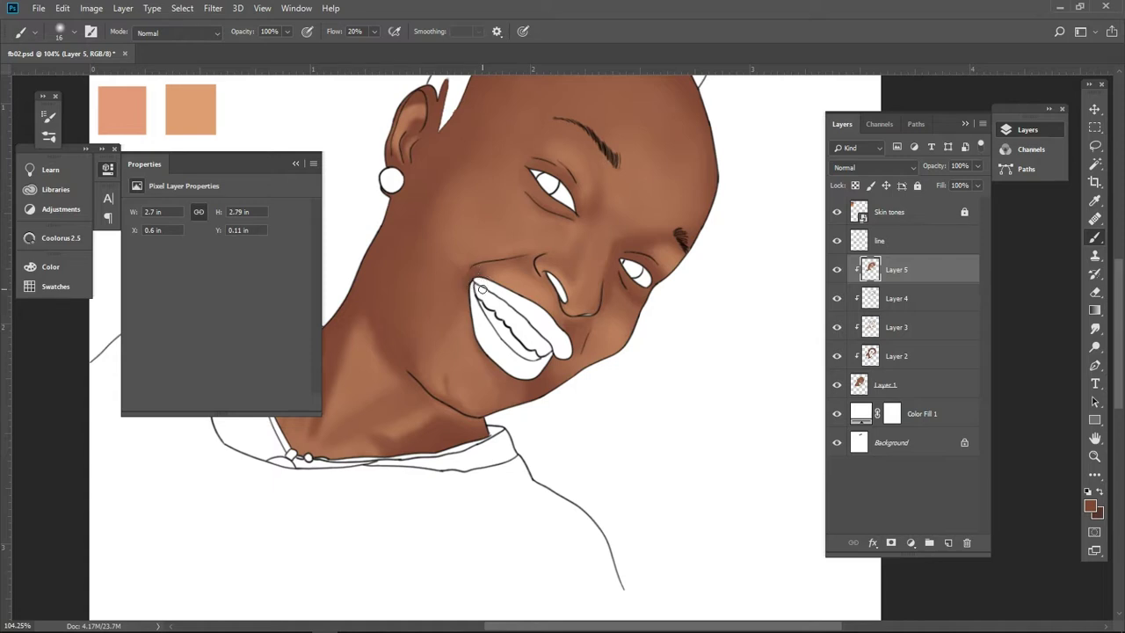
scroll(475, 279, up, 3)
key(bracketleft)
key(bracketleft)
key(bracketleft)
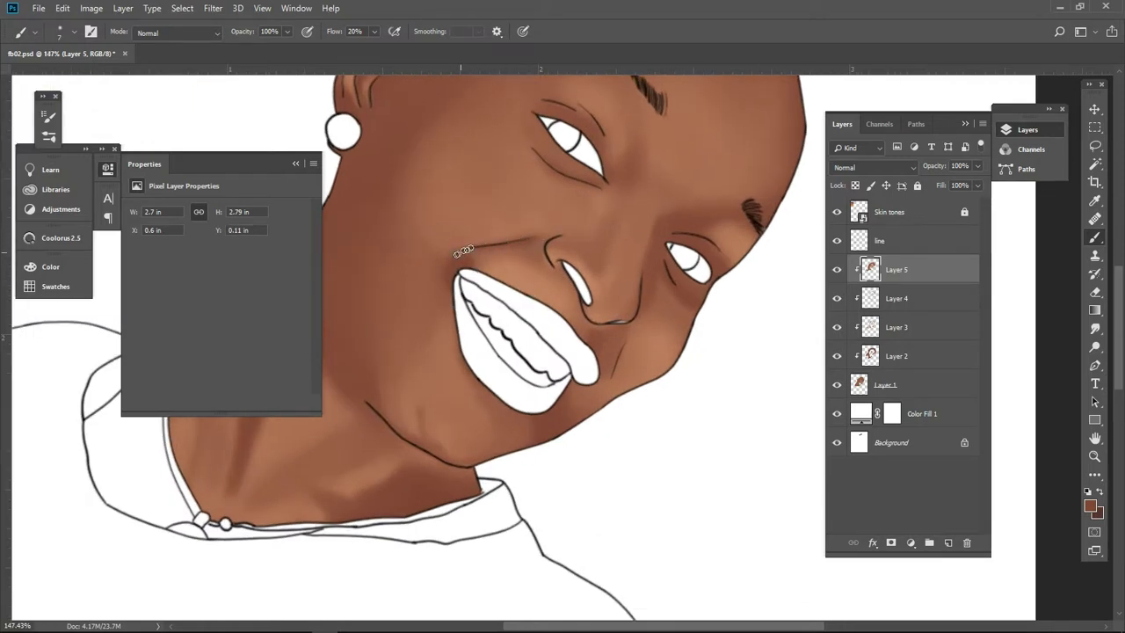
scroll(631, 312, down, 2)
scroll(626, 308, up, 4)
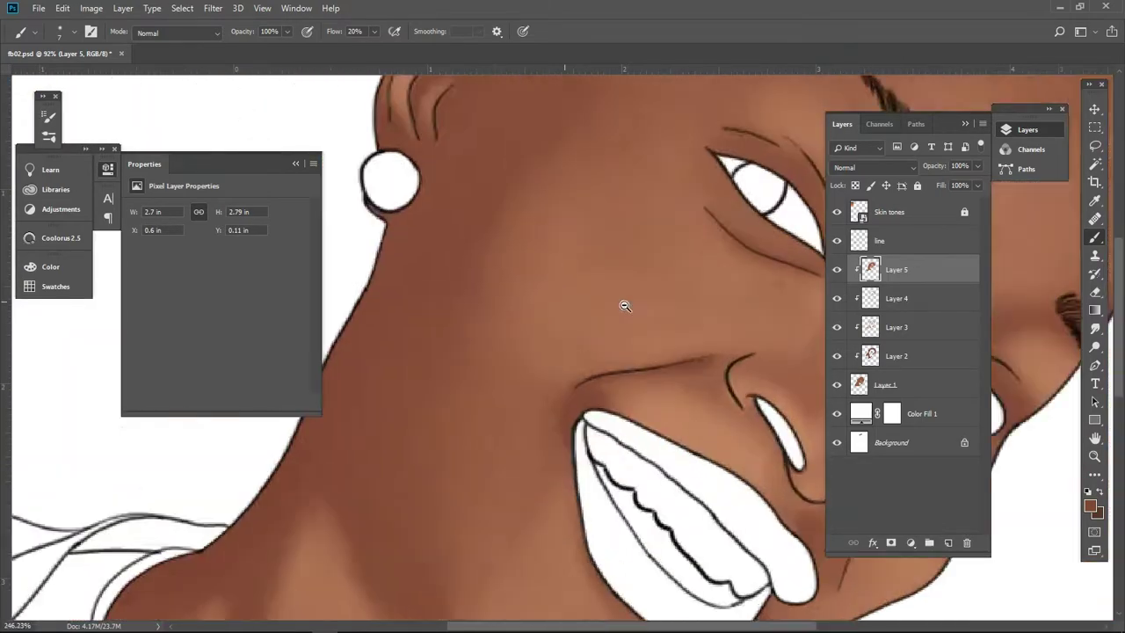
scroll(624, 307, down, 4)
scroll(633, 304, left, 4)
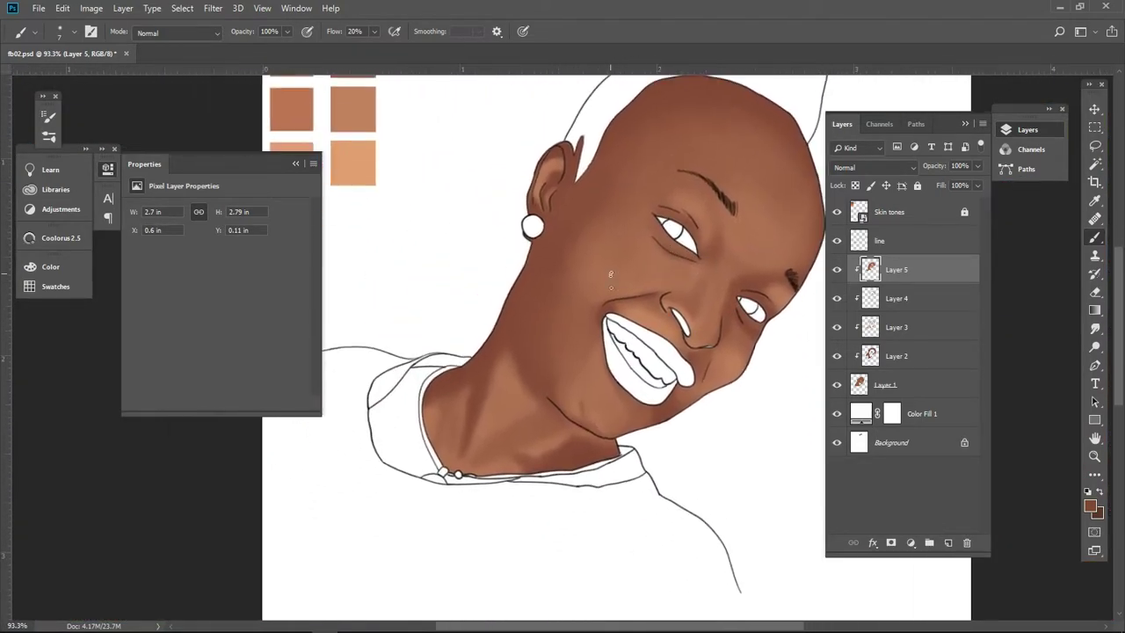
Step: Pick a darker reddish brown and dab a mole onto the cheek beside the smile
click(1090, 506)
click(241, 301)
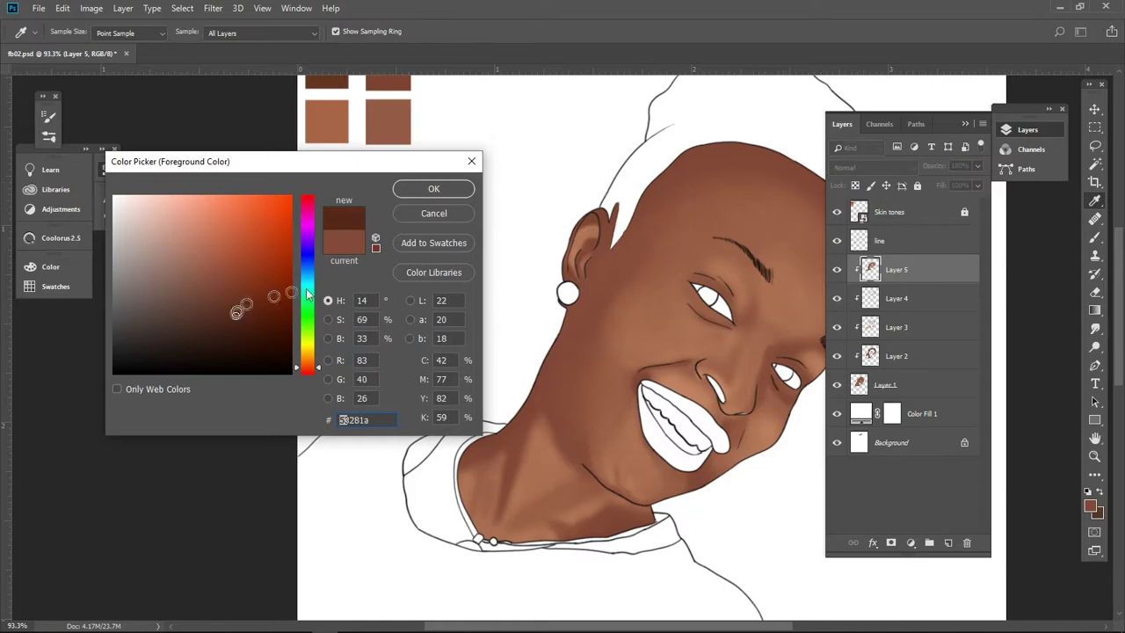
key(Return)
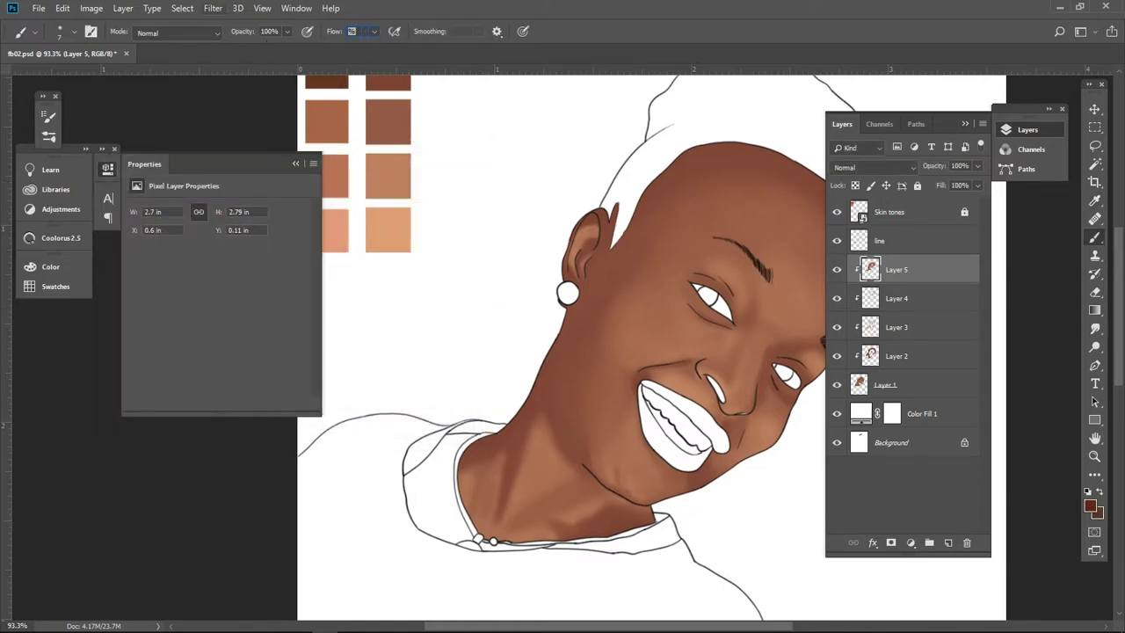
click(608, 355)
Step: Soften the cheek mole at 20% flow with a smaller brush, then add new Layer 6
key(shift+2)
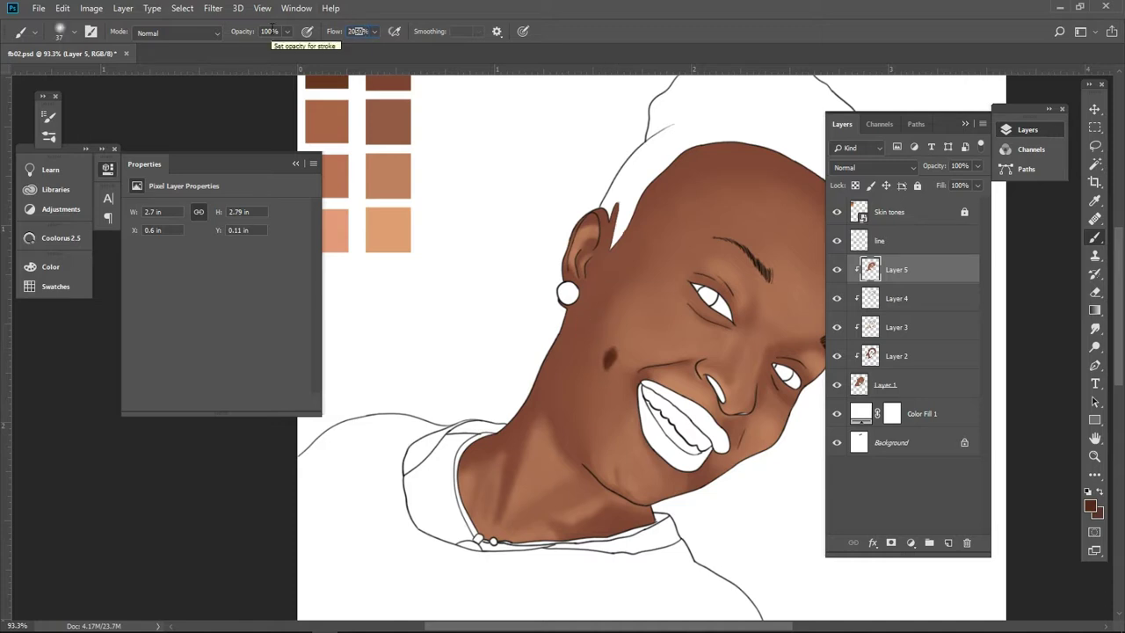
scroll(607, 351, up, 2)
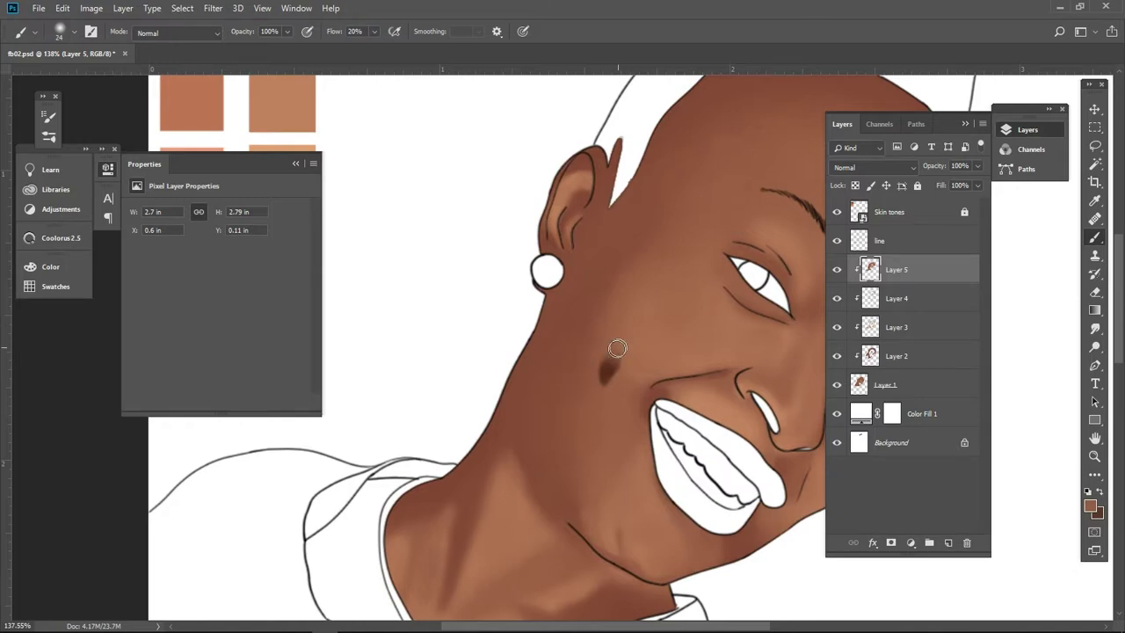
drag(600, 349, 603, 354)
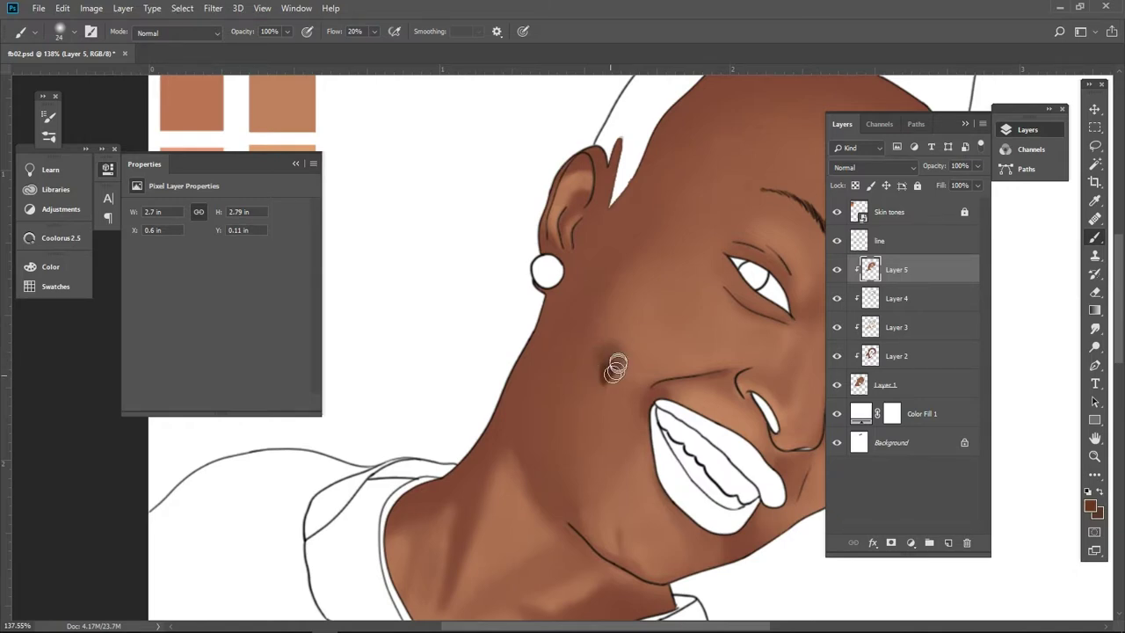
scroll(616, 369, down, 3)
scroll(633, 439, up, 1)
scroll(528, 413, up, 1)
scroll(493, 396, up, 1)
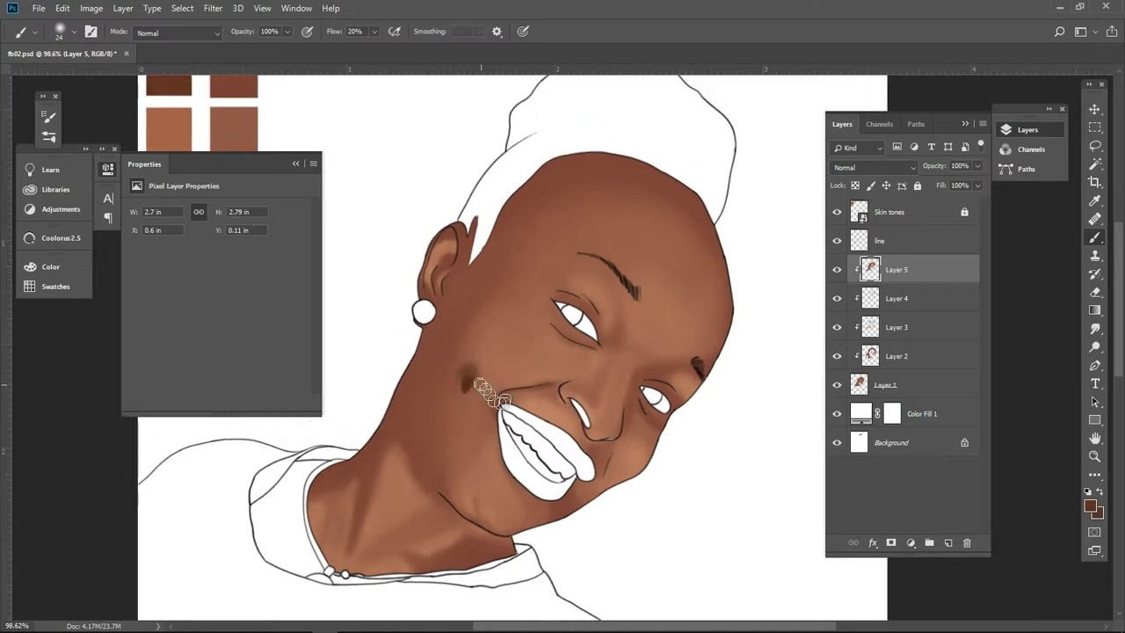
key(bracketleft)
key(bracketleft)
scroll(474, 372, down, 2)
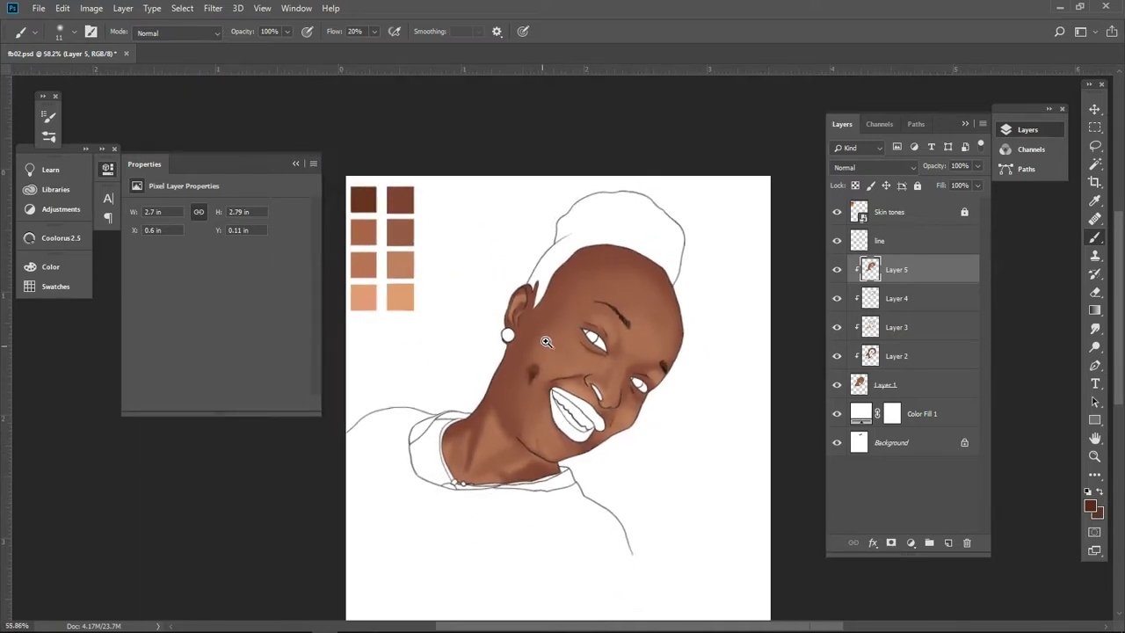
scroll(576, 317, up, 1)
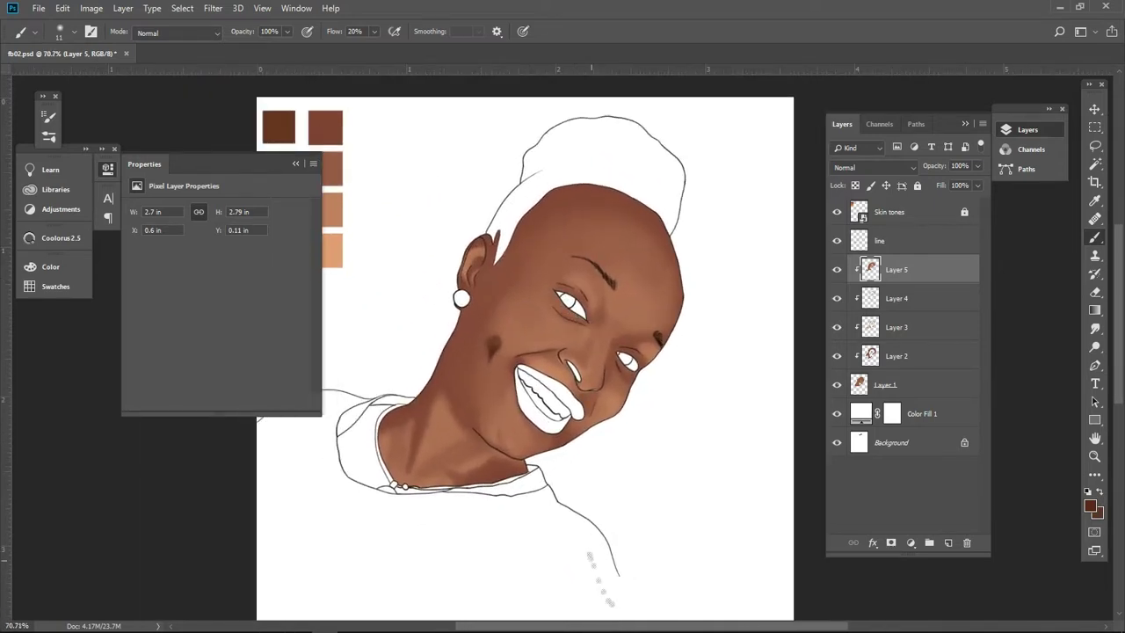
scroll(607, 327, up, 2)
click(948, 543)
scroll(616, 329, up, 2)
Step: Group the painted Layers 1–5 into Group 1
click(914, 414)
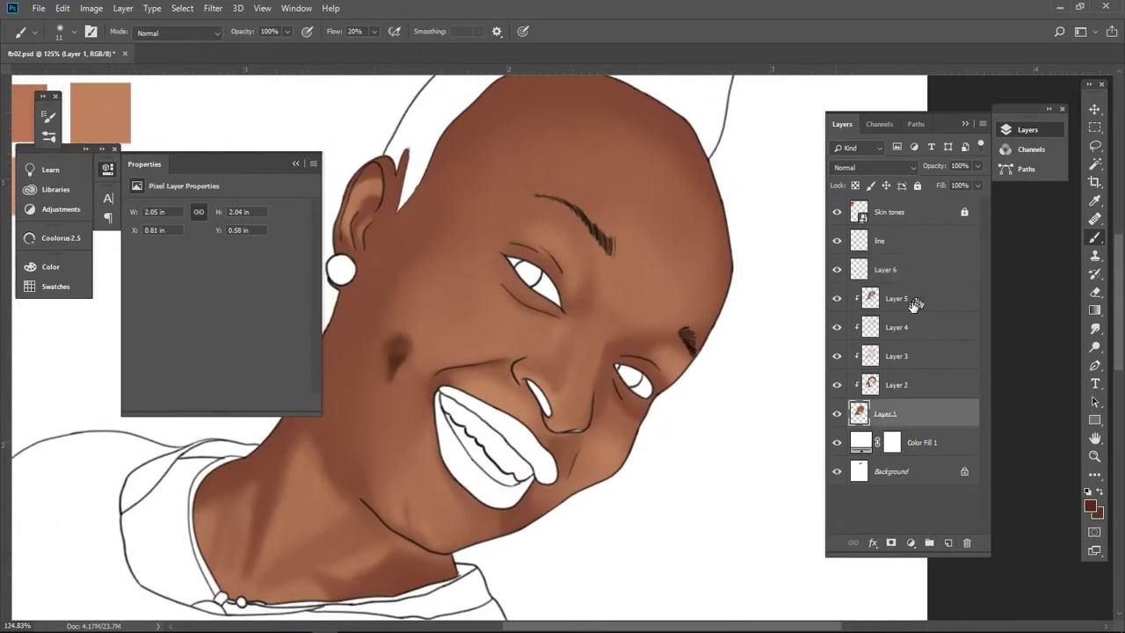
shift+click(914, 303)
key(ctrl+g)
Step: Magic Wand both eye whites on the line layer and expand the selection
click(888, 240)
scroll(492, 267, up, 2)
key(w)
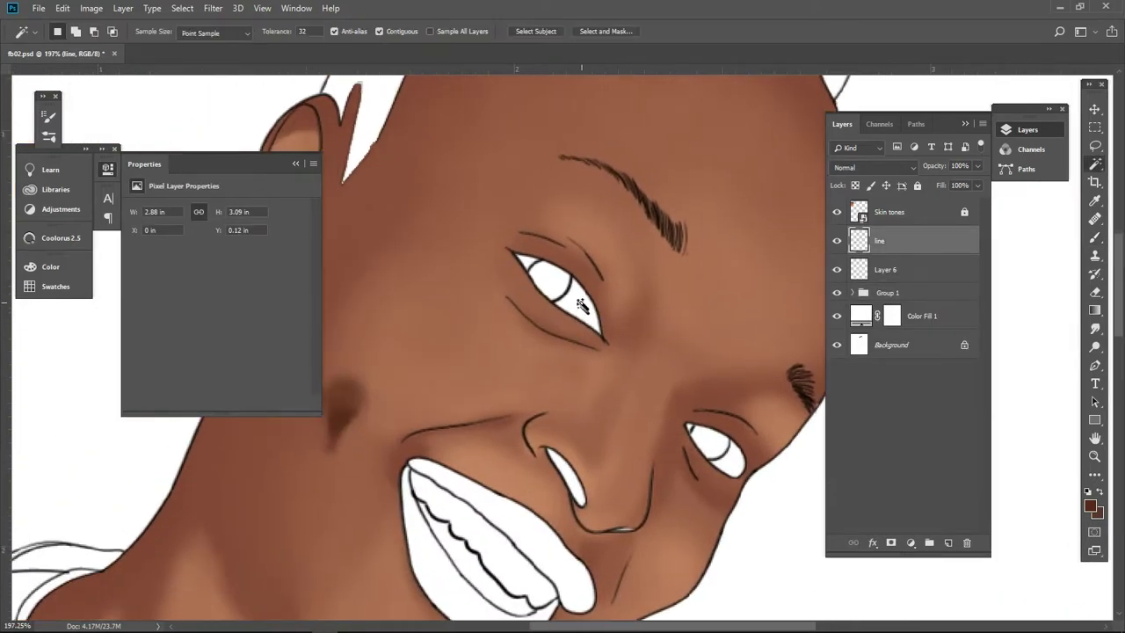
shift+click(710, 436)
scroll(711, 429, up, 2)
scroll(710, 428, down, 2)
shift+click(572, 294)
click(182, 8)
click(348, 213)
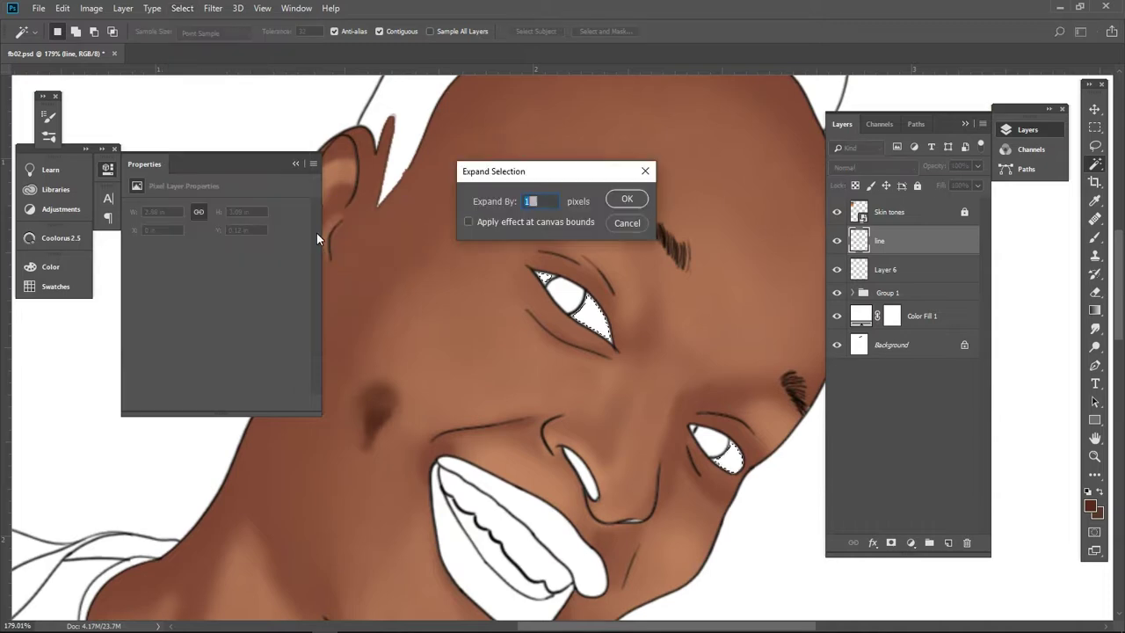
key(Return)
Step: Fill the eye-white selection with very light pink on Layer 6, then deselect
click(884, 269)
click(1090, 506)
click(403, 188)
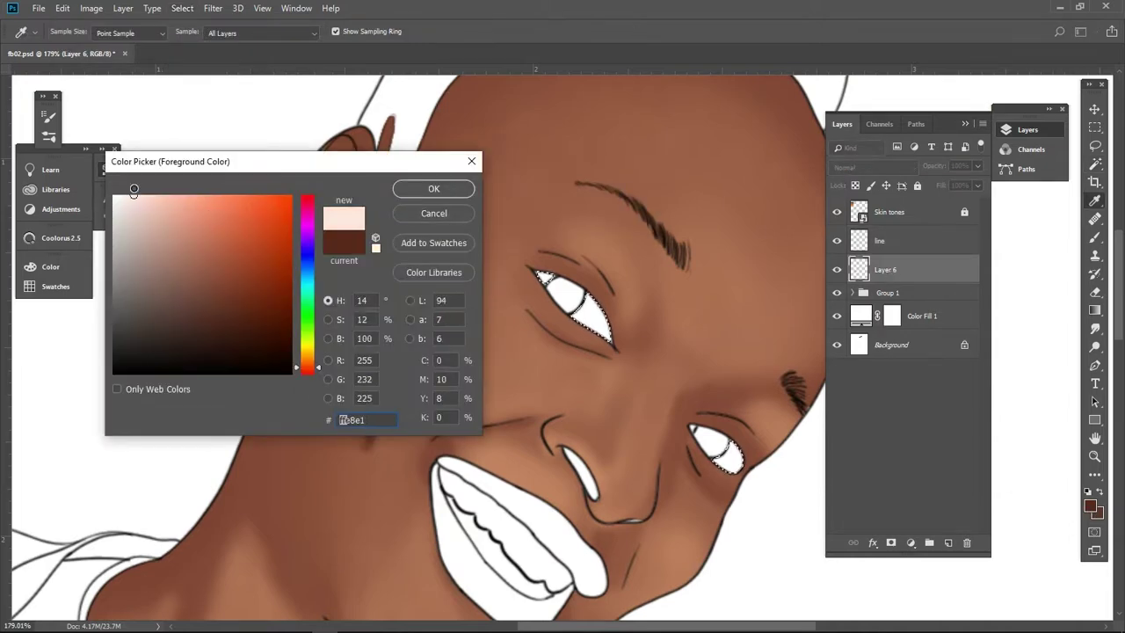
key(Return)
key(alt+BackSpace)
key(ctrl+d)
click(48, 115)
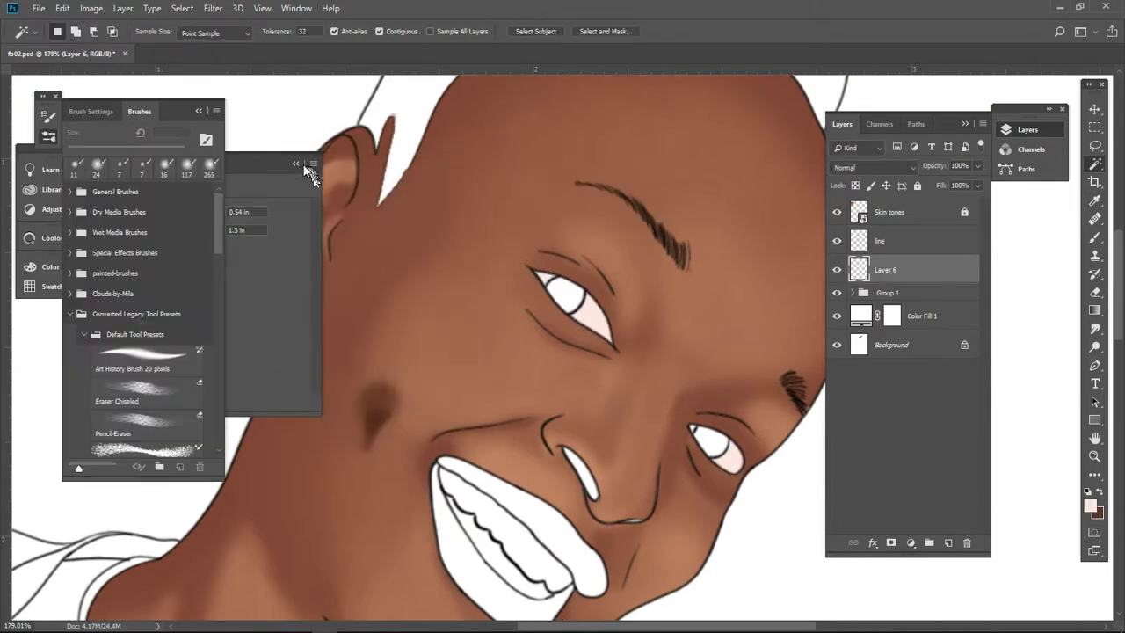
Step: Choose the Hard Round Pressure Size brush from General Brushes and shrink it to 2 px
click(70, 191)
click(131, 312)
scroll(572, 317, up, 2)
scroll(485, 308, up, 1)
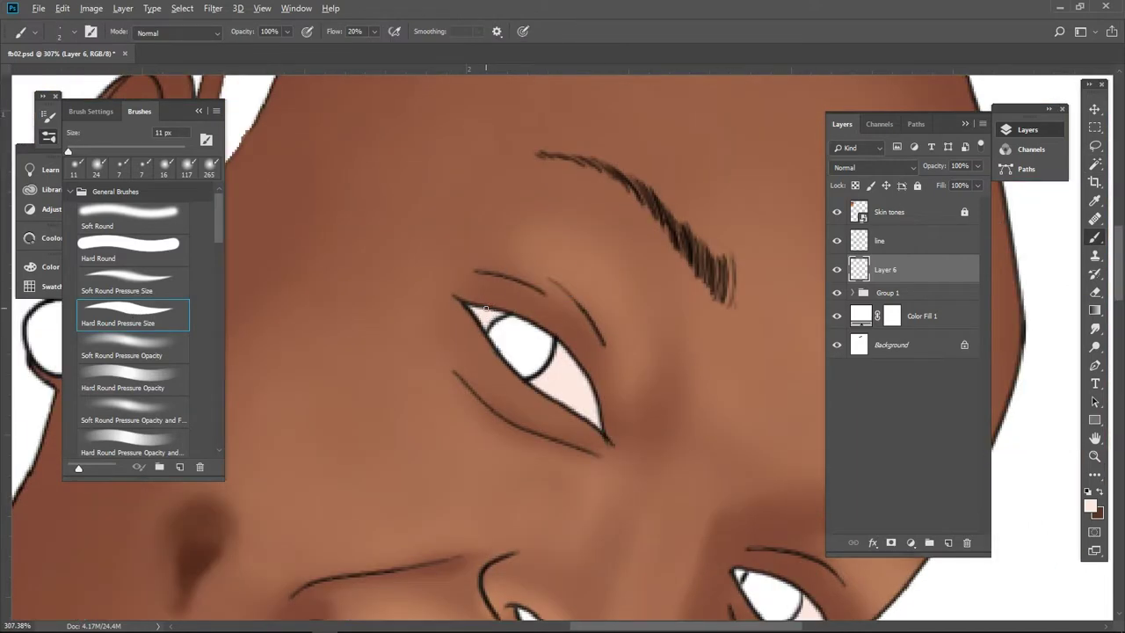
drag(469, 304, 471, 307)
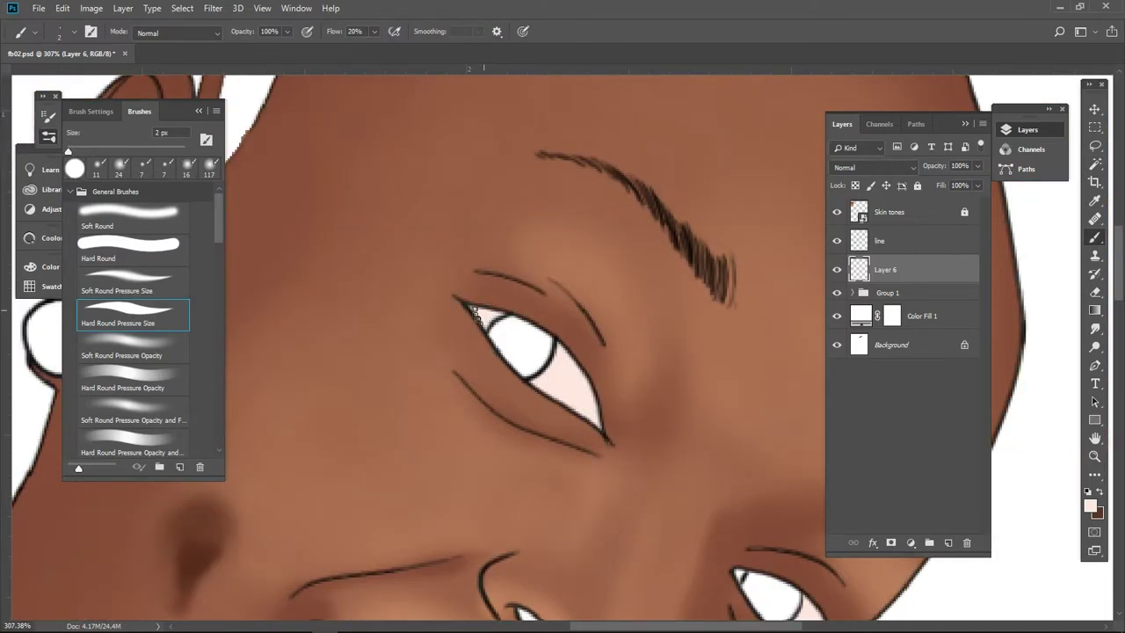
scroll(519, 365, down, 2)
scroll(506, 308, right, 2)
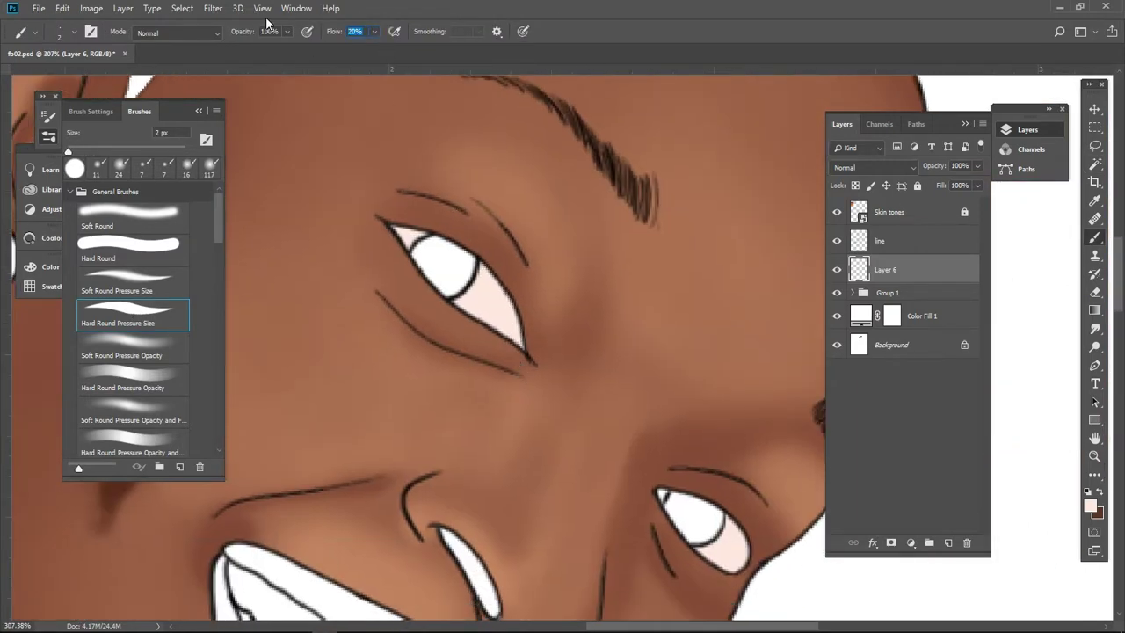
scroll(527, 351, down, 2)
scroll(567, 417, right, 2)
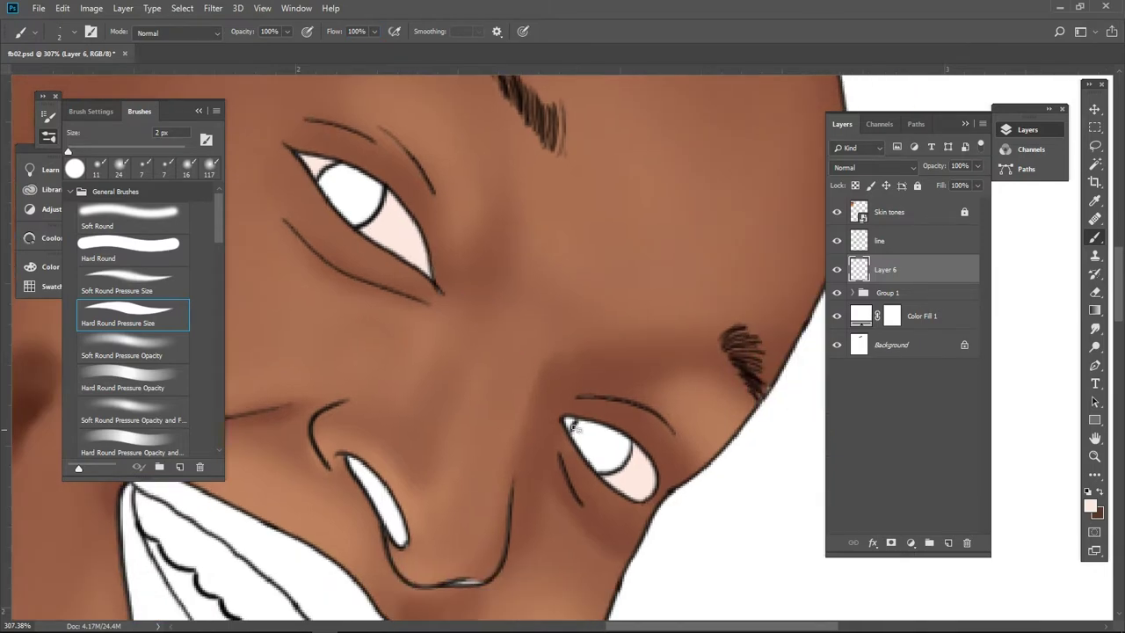
scroll(568, 423, down, 1)
scroll(568, 423, right, 1)
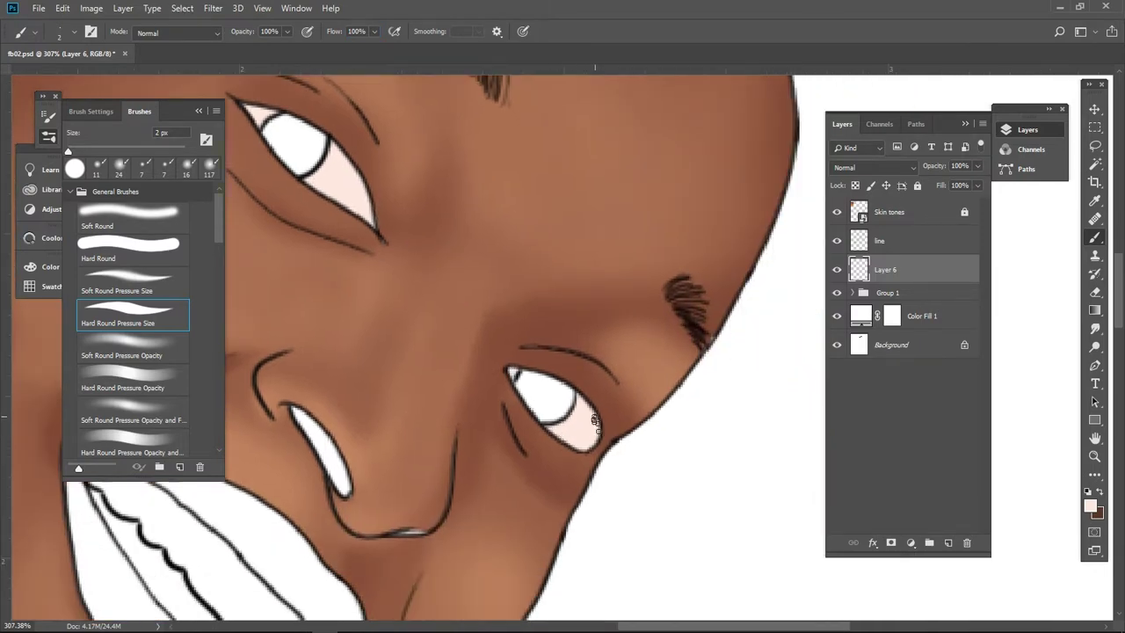
scroll(595, 423, left, 1)
scroll(607, 409, left, 1)
Step: Set dark brown, pick Airbrush Soft Round 50% flow, and add Layer 7 above Layer 6
click(1091, 506)
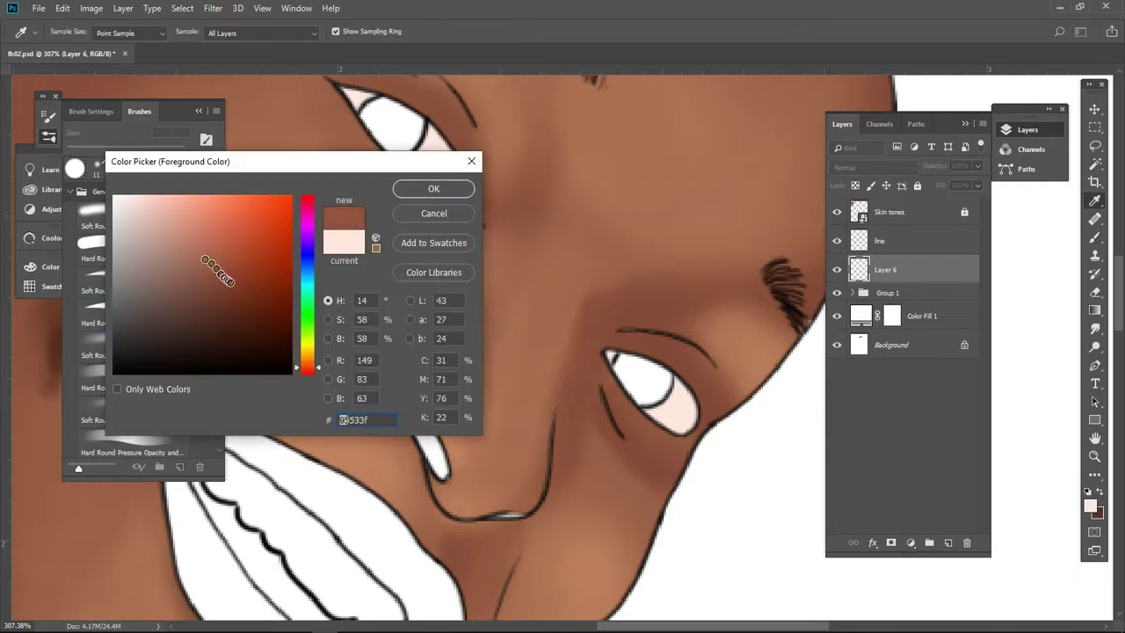
click(287, 334)
key(Return)
scroll(527, 352, up, 1)
scroll(140, 334, down, 10)
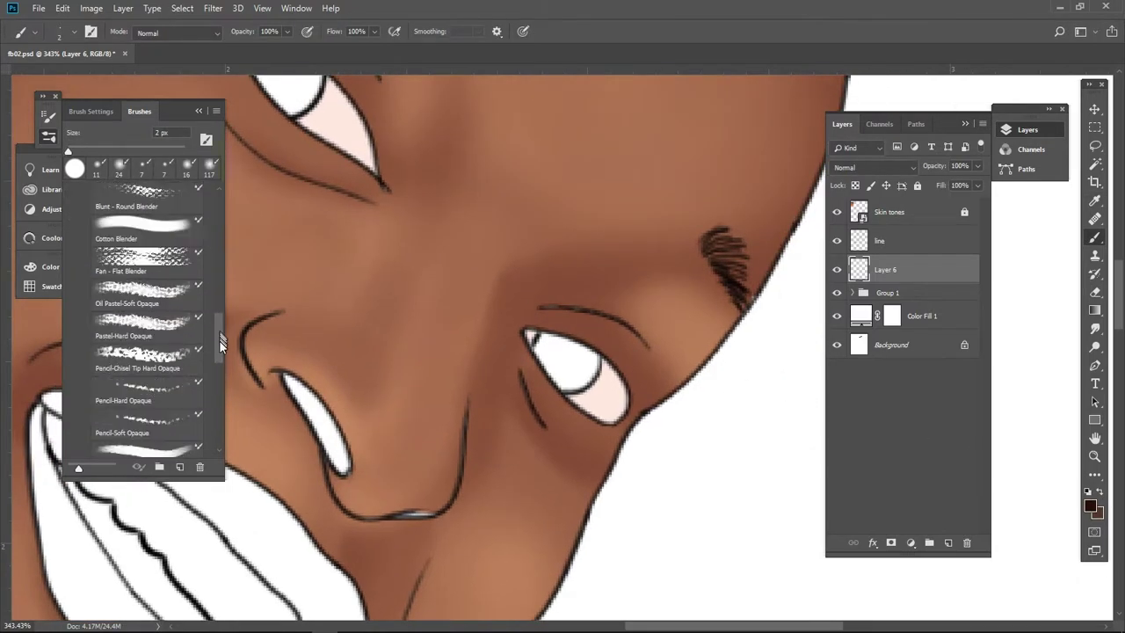
click(145, 365)
click(949, 542)
Step: Clip Layer 7 to Layer 6 and brush a soft shadow inside the eye
alt+click(925, 279)
scroll(589, 343, down, 1)
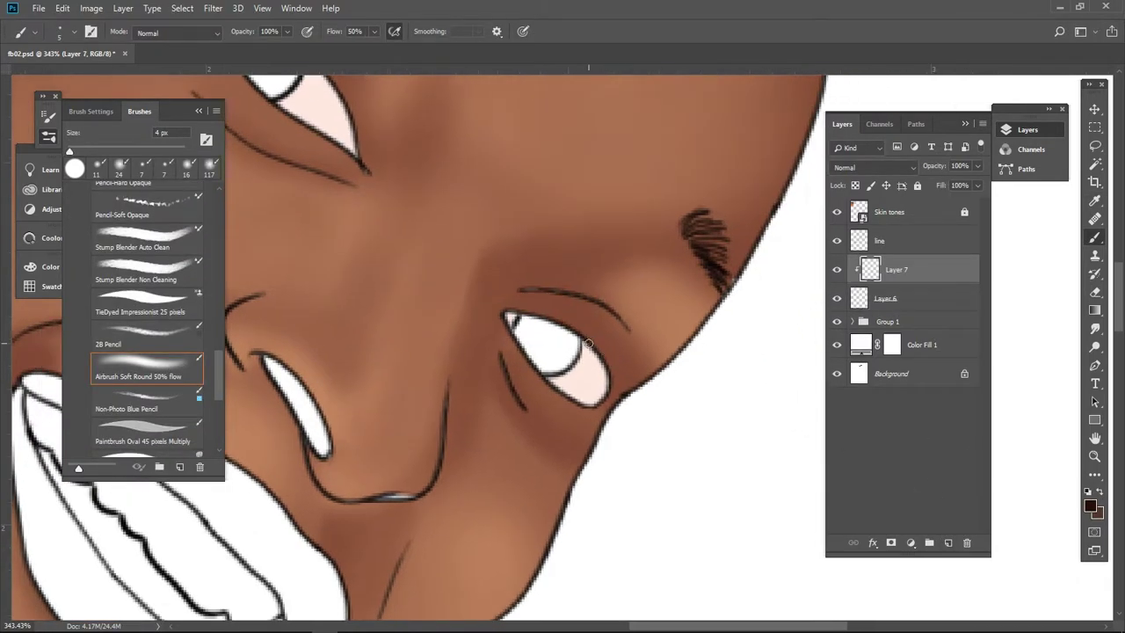
drag(595, 358, 598, 356)
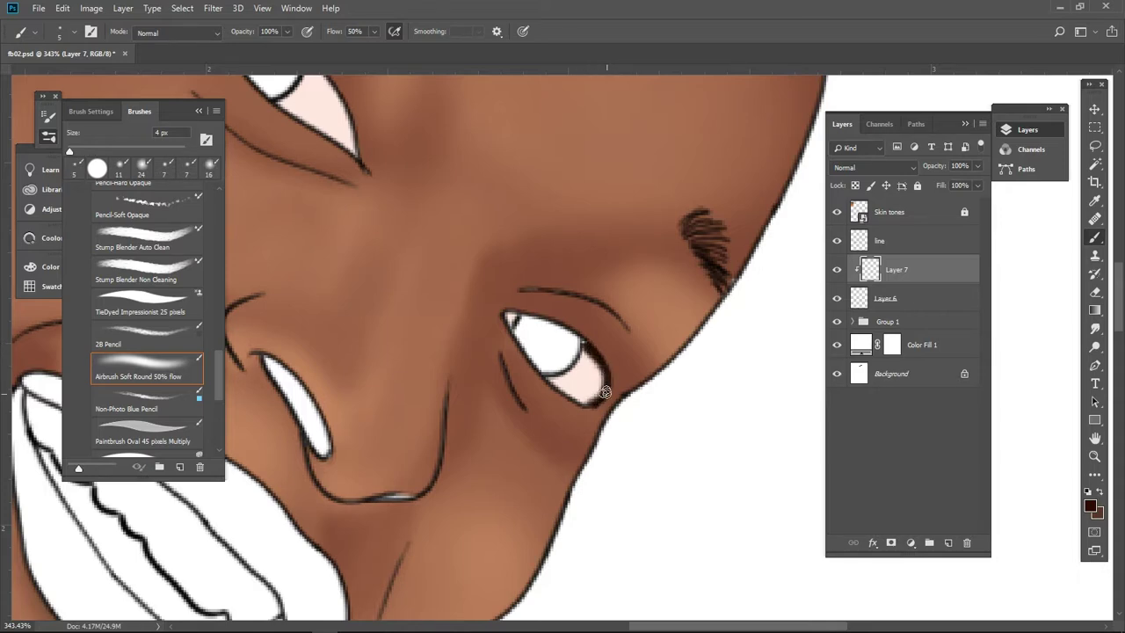
mouse_move(567, 360)
mouse_down()
mouse_move(606, 380)
mouse_move(576, 273)
mouse_up()
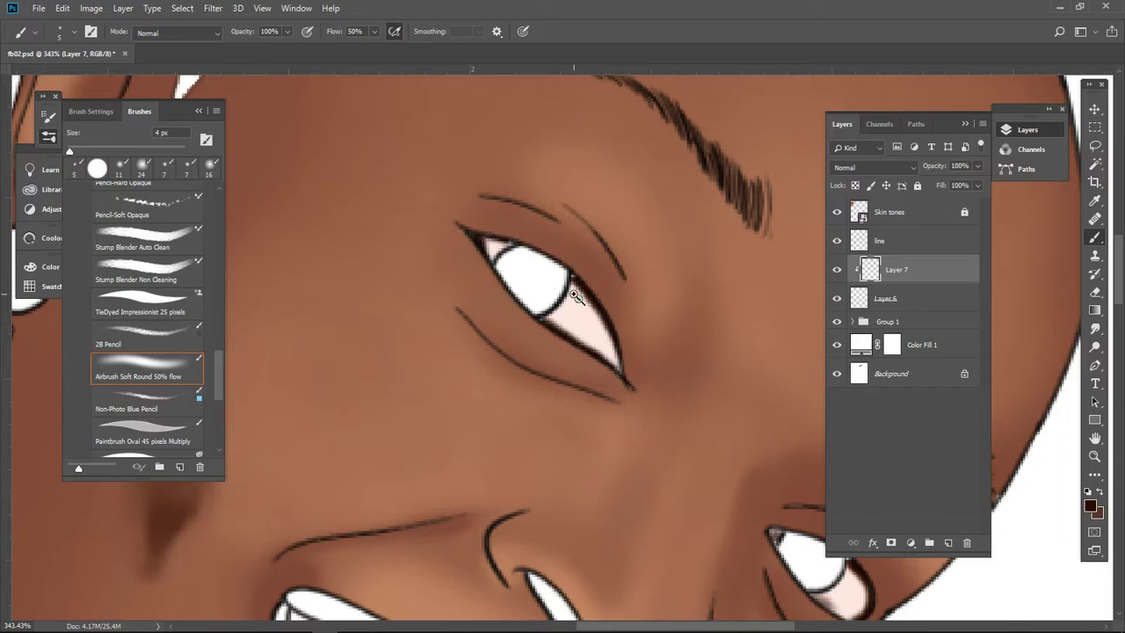
Step: Switch to a light peach colour and shade the corners of the eye whites
key(ctrl+0)
click(1090, 506)
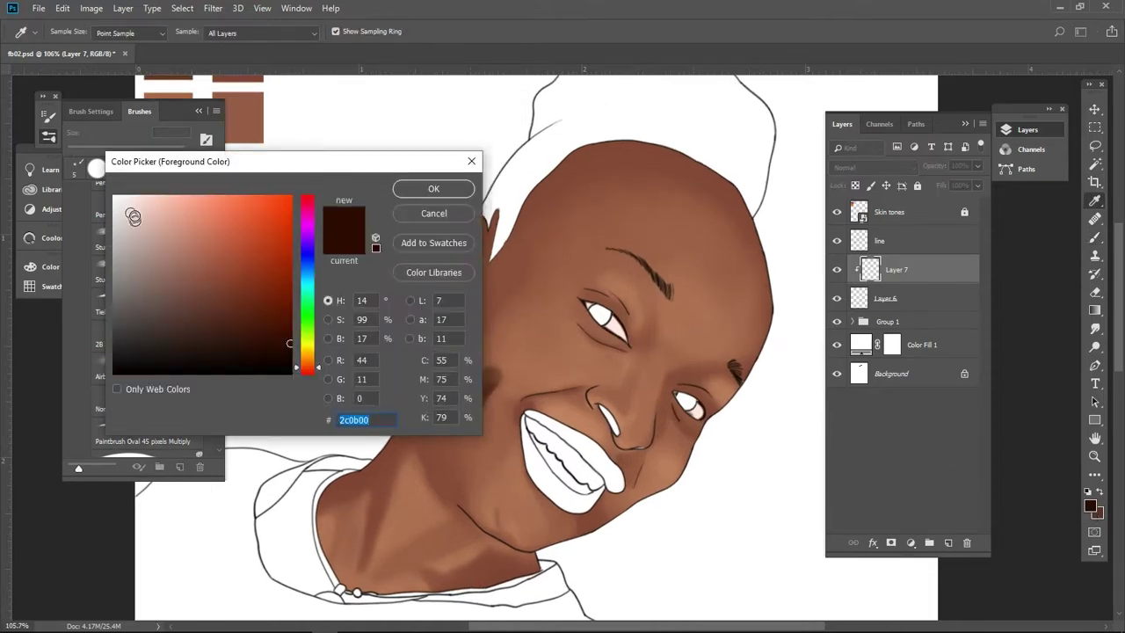
drag(133, 217, 173, 188)
click(433, 188)
scroll(573, 361, up, 5)
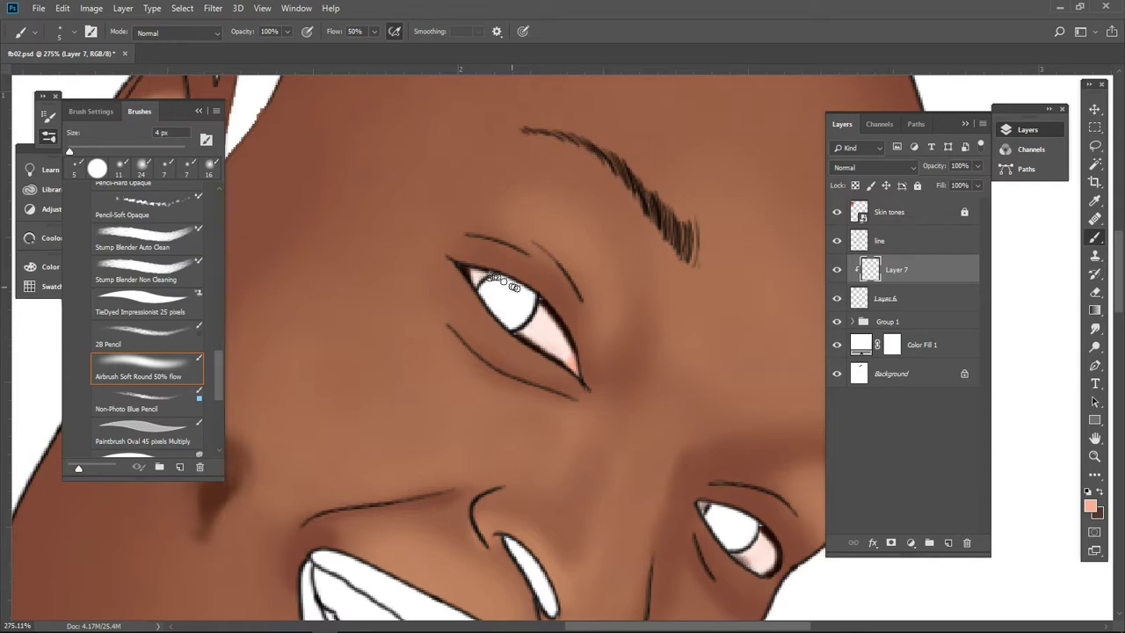
scroll(543, 334, down, 5)
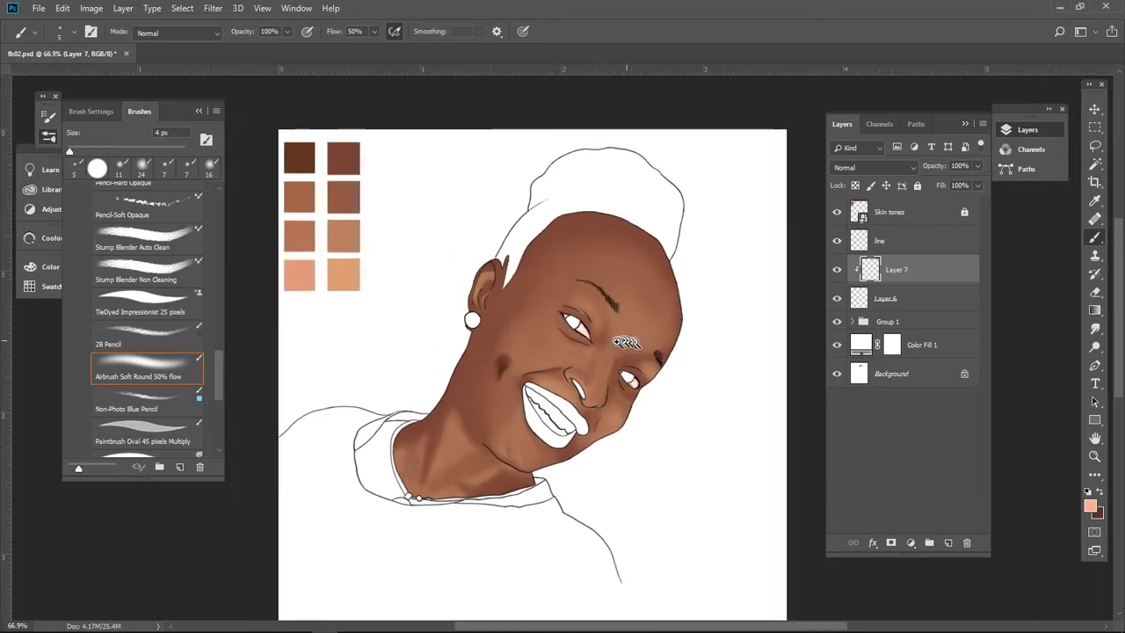
scroll(659, 326, up, 3)
Step: Darken the foreground colour for deeper brown eye-corner shading and resume painting
click(1090, 505)
drag(226, 217, 226, 251)
key(Return)
key(b)
scroll(497, 334, up, 2)
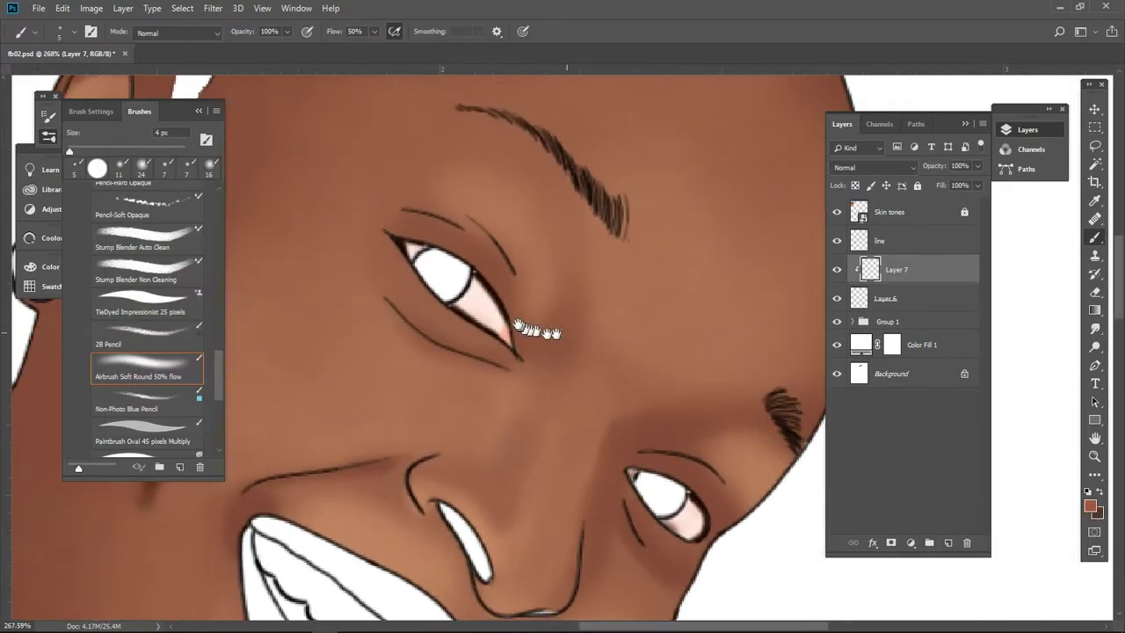
Step: Add an iris layer and Magic Wand the inside of both eyes, expanding the selection
scroll(512, 337, down, 3)
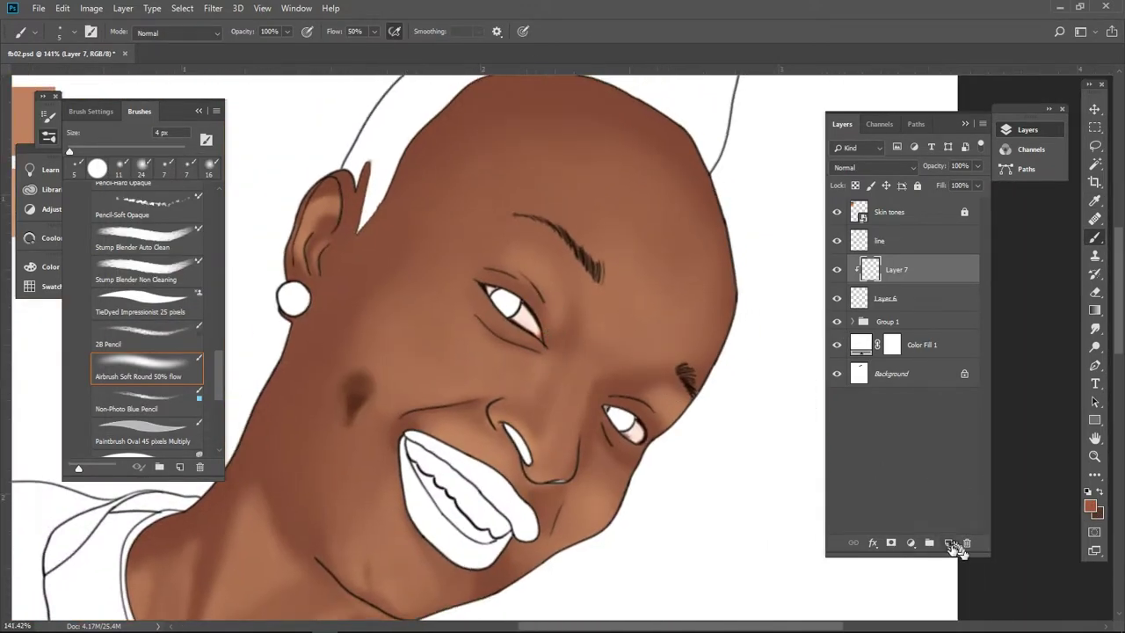
click(949, 543)
click(915, 240)
key(w)
click(505, 304)
click(182, 8)
click(335, 233)
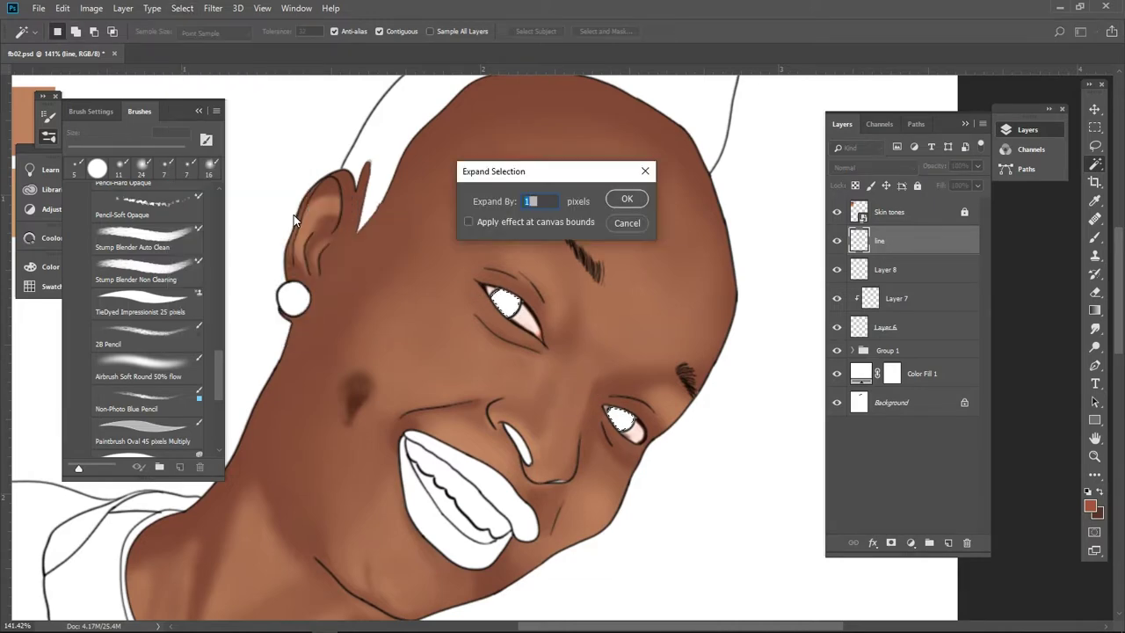
key(Return)
scroll(528, 352, up, 1)
Step: Fill the eye selection with dark brown on Layer 8 to form the irises
click(914, 269)
click(1091, 509)
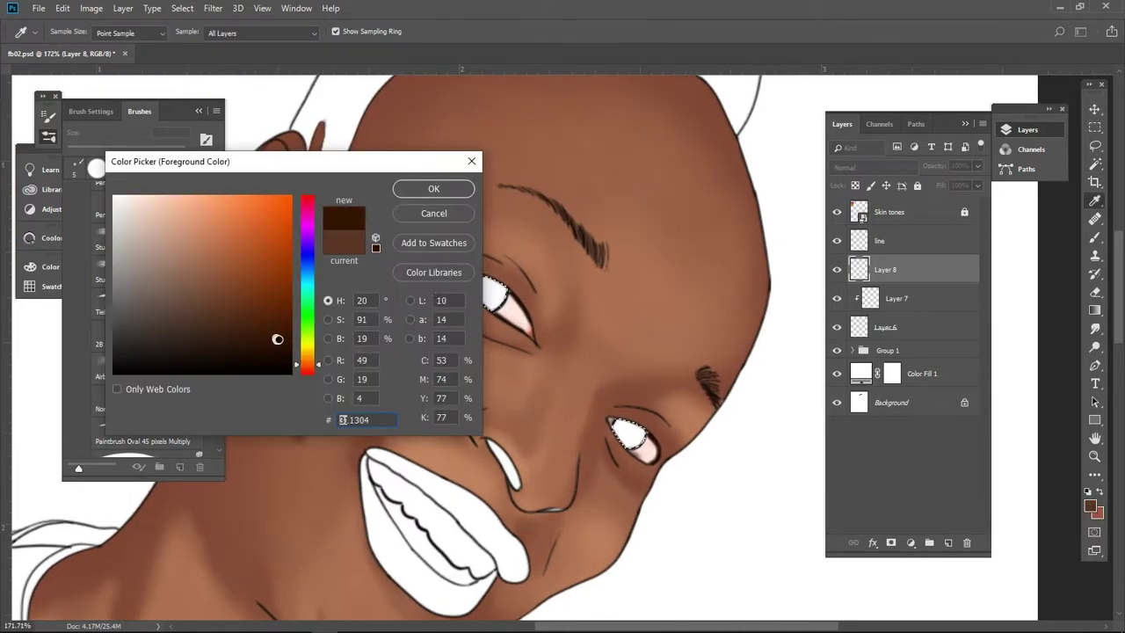
key(Return)
key(alt+BackSpace)
key(ctrl+d)
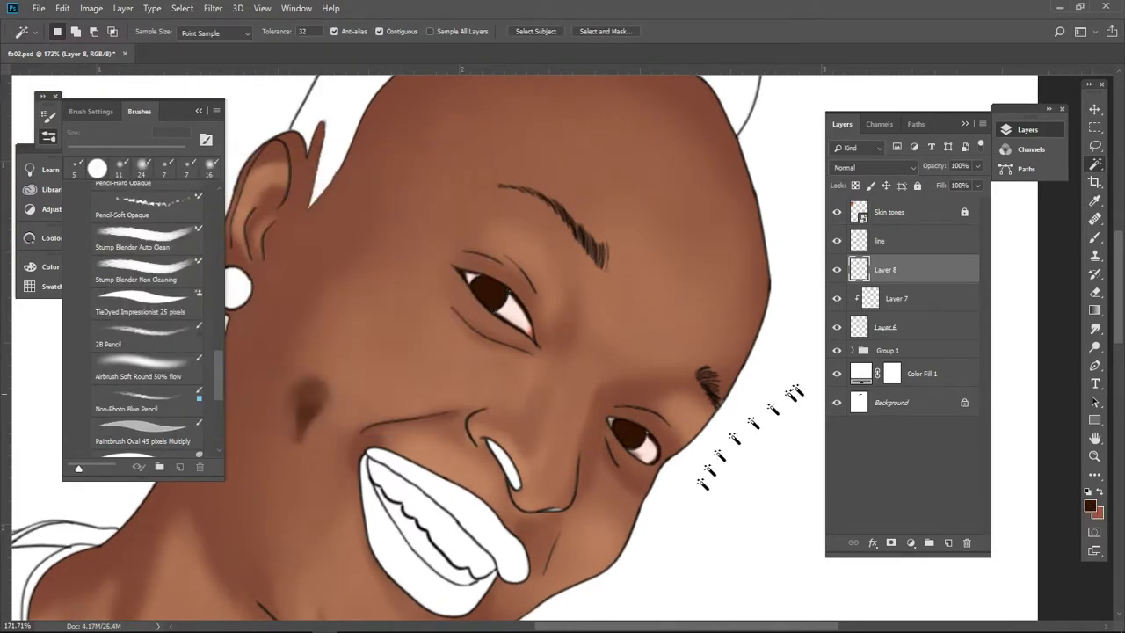
scroll(669, 375, down, 1)
Step: Add a pupil layer clipped to Layer 8 and choose a near-black colour
key(alt+bracketleft)
key(alt+bracketleft)
scroll(673, 314, up, 3)
key(b)
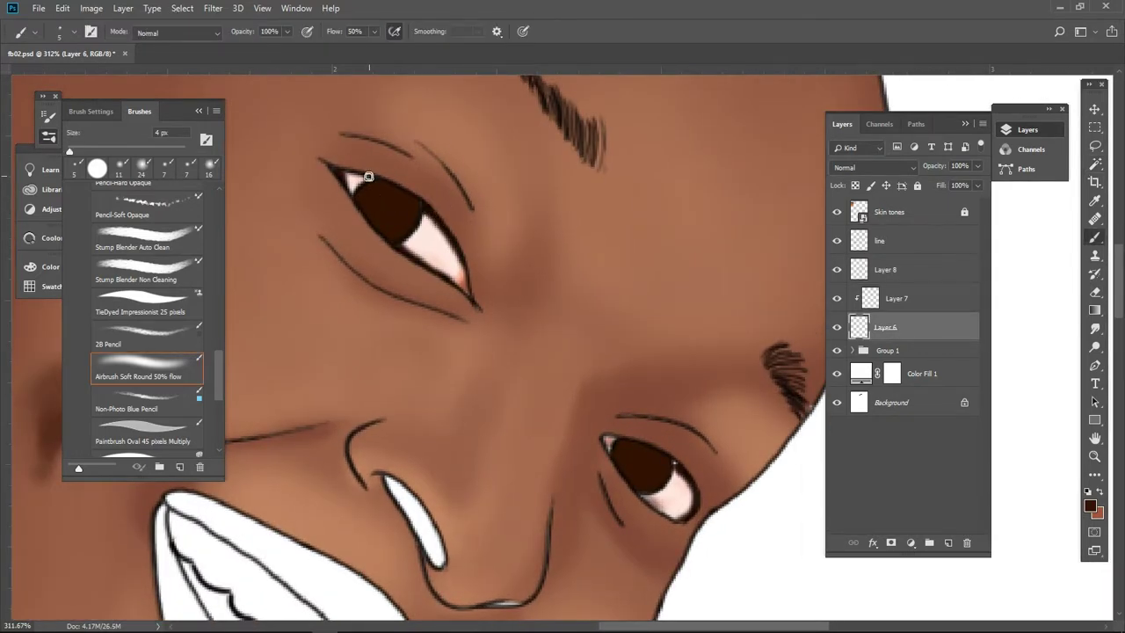
scroll(473, 330, down, 5)
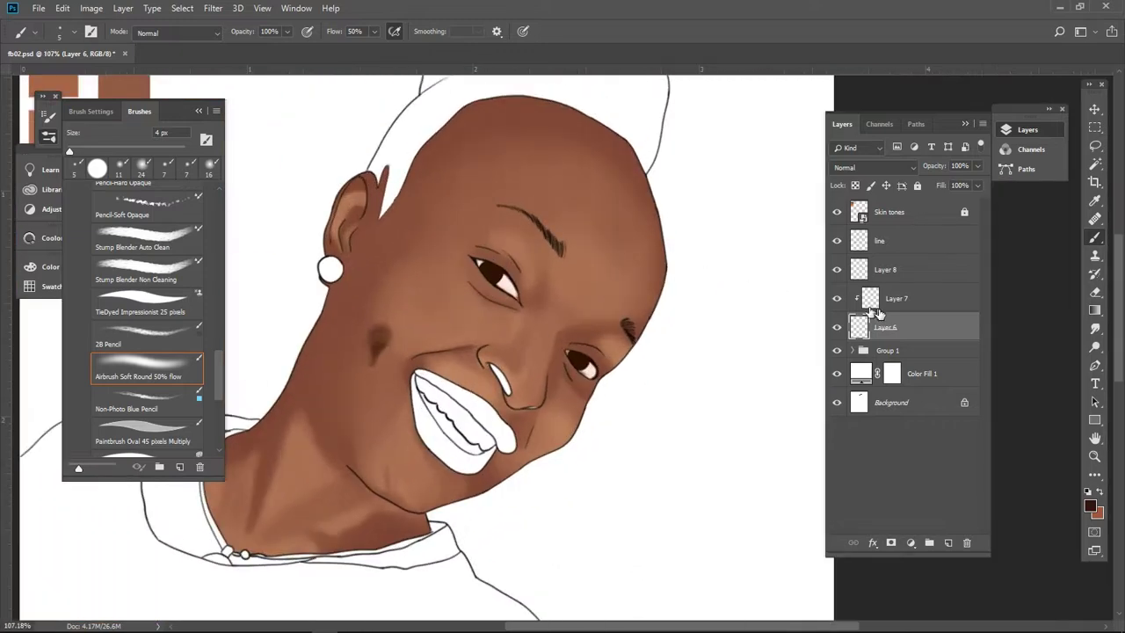
key(alt+bracketright)
key(alt+bracketright)
click(947, 543)
click(1090, 506)
click(440, 189)
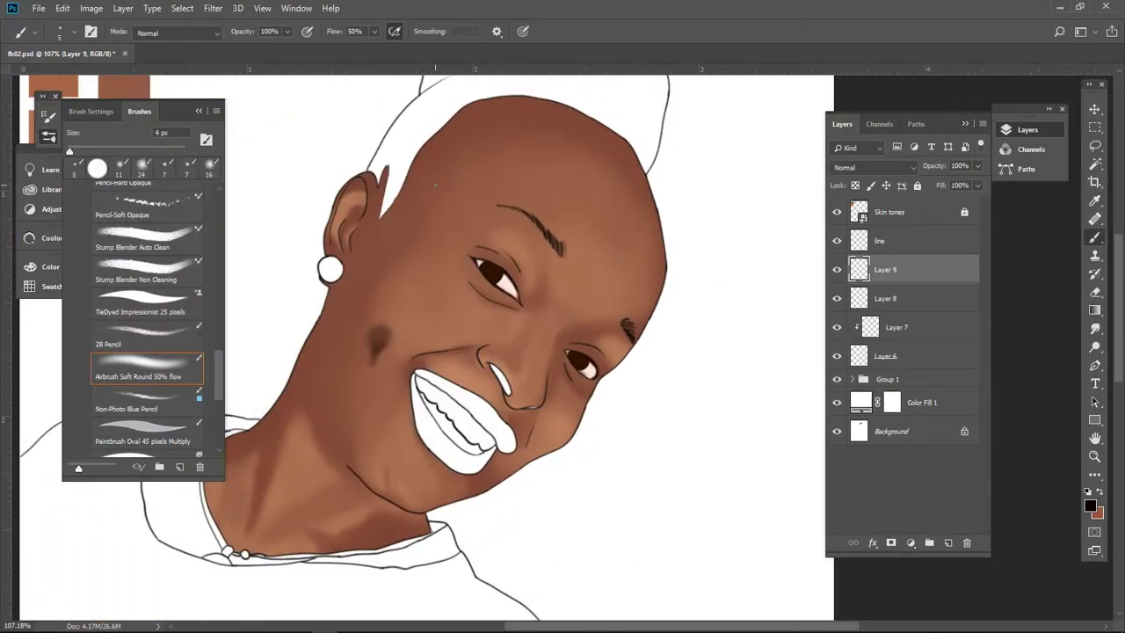
Step: Paint darker pupils into both irises, then switch the colour to light pink
scroll(522, 321, up, 2)
scroll(528, 395, up, 3)
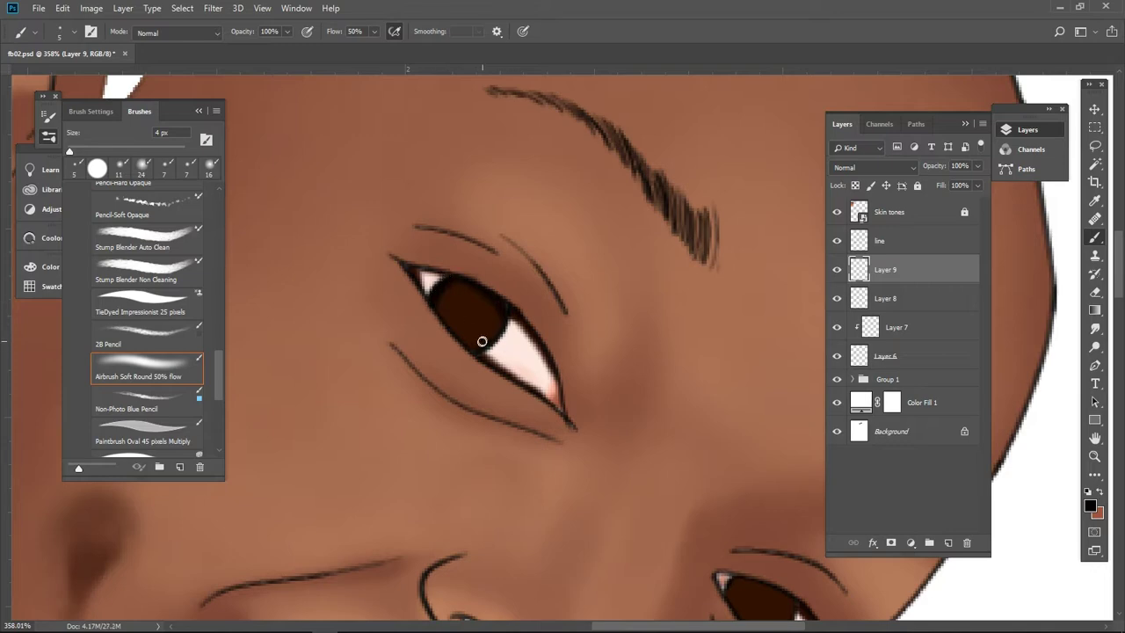
scroll(488, 299, down, 5)
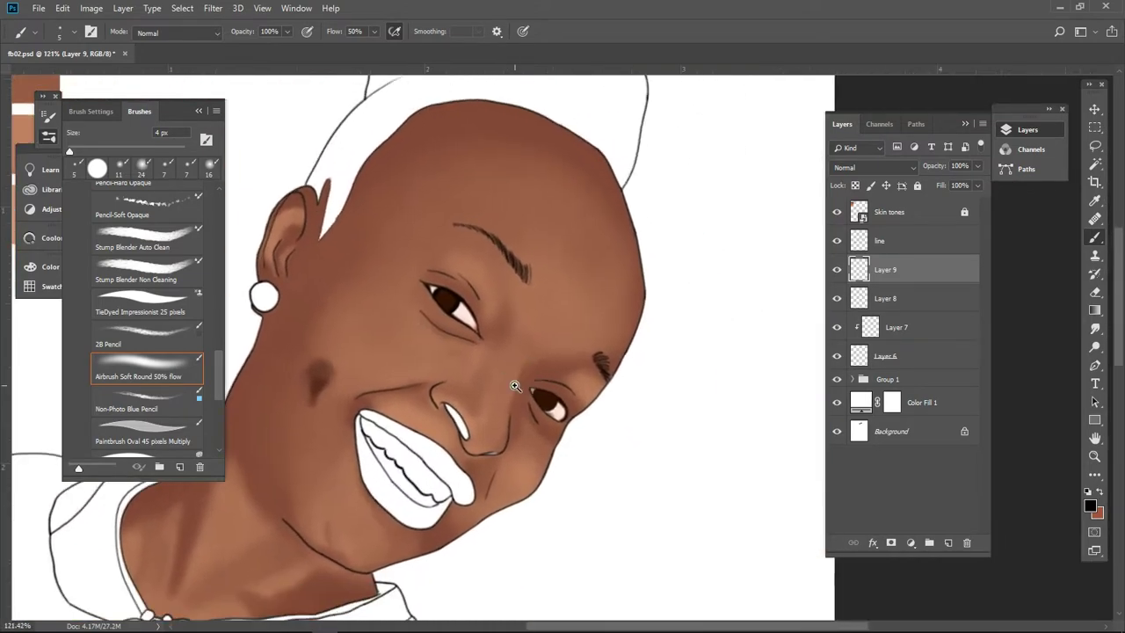
scroll(515, 386, up, 2)
scroll(579, 402, up, 1)
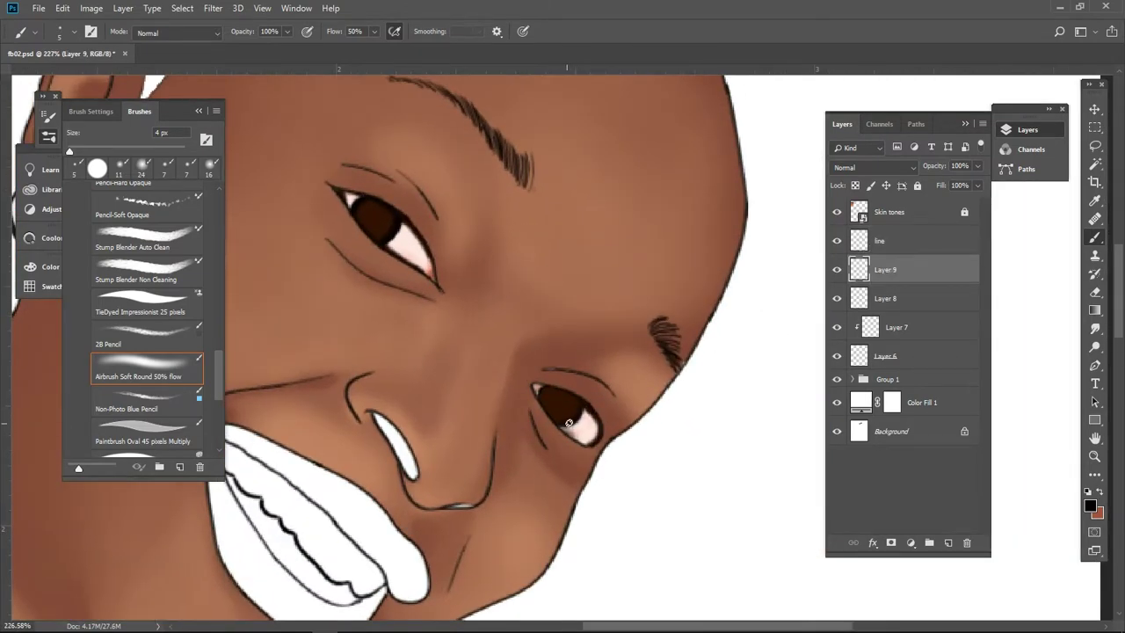
scroll(547, 409, down, 3)
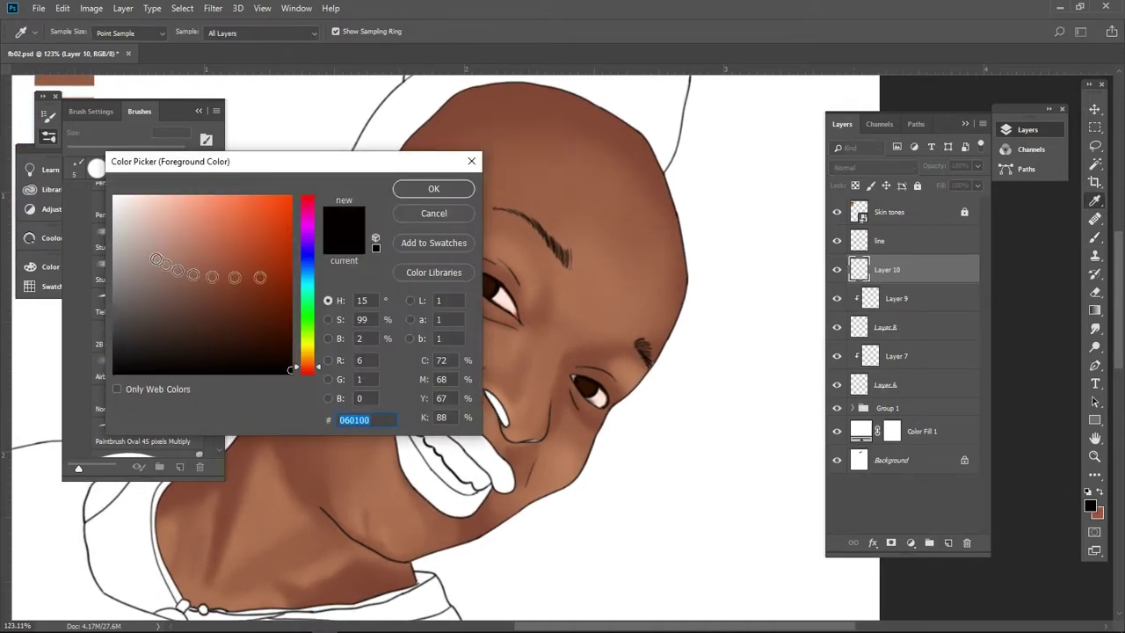
click(146, 237)
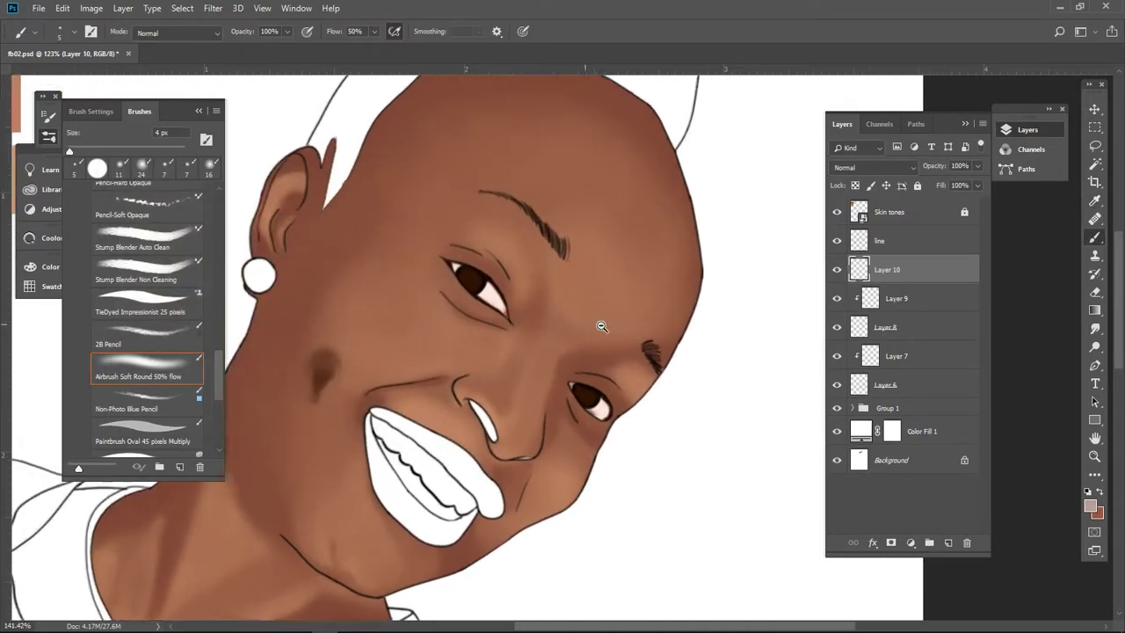
Step: Paint pale pink catchlights in both irises with the Hard Round Pressure Size brush
click(127, 312)
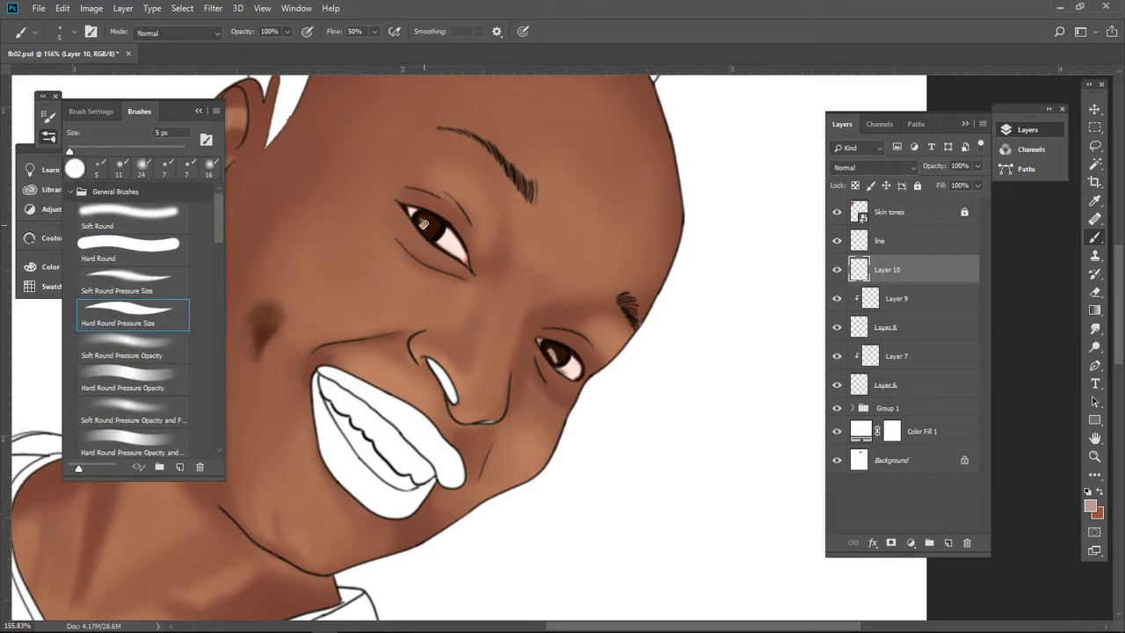
click(1090, 508)
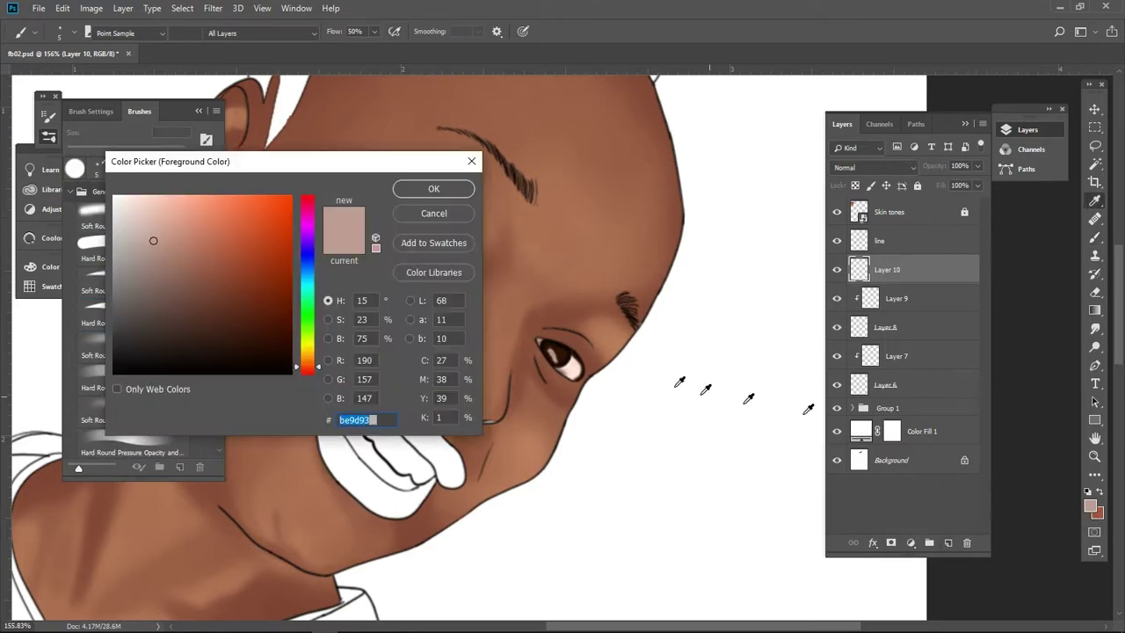
drag(145, 231, 130, 206)
click(433, 188)
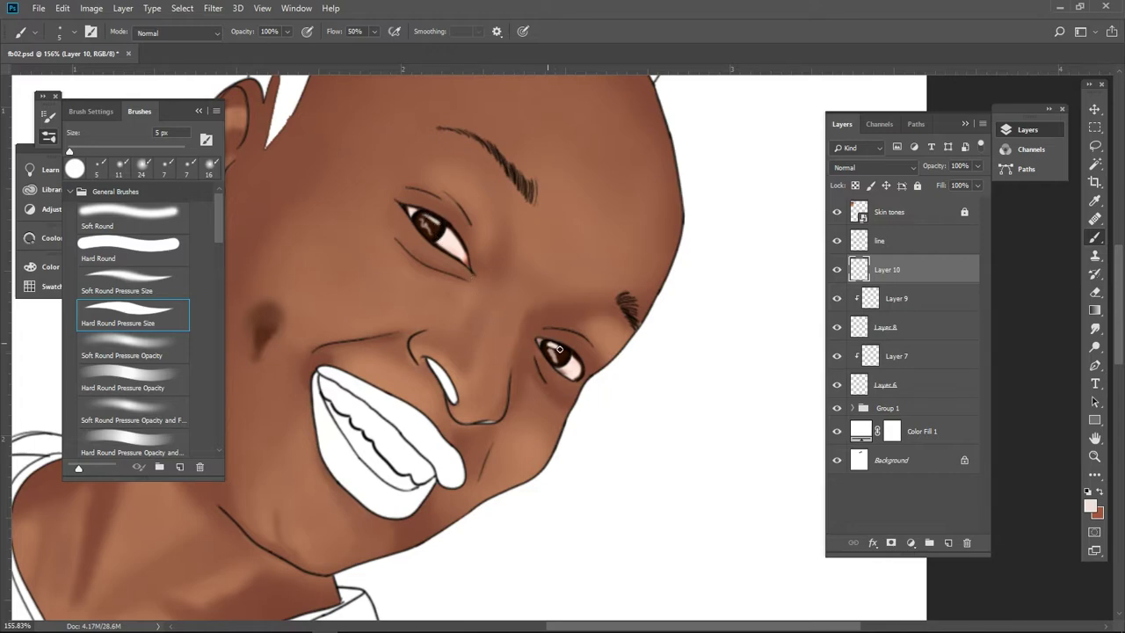
Step: Add near-white eye highlights using the Soft Round Pressure Opacity brush
click(1090, 507)
click(761, 397)
key(Return)
click(176, 344)
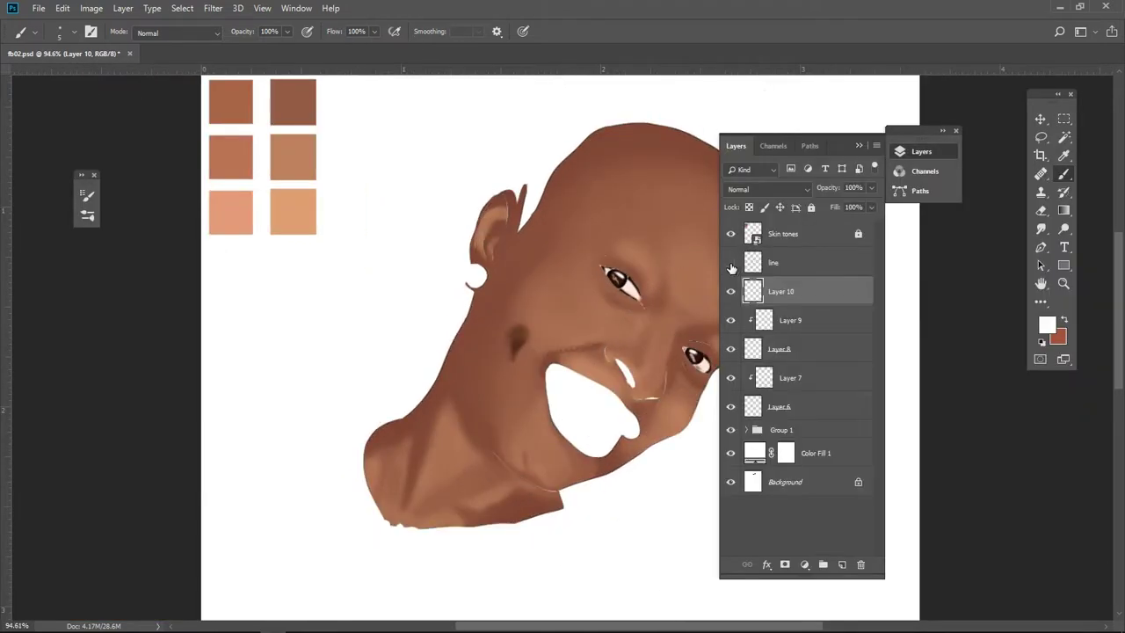
Step: Show the line layer and select Layers 10 down through Layer 6
click(731, 262)
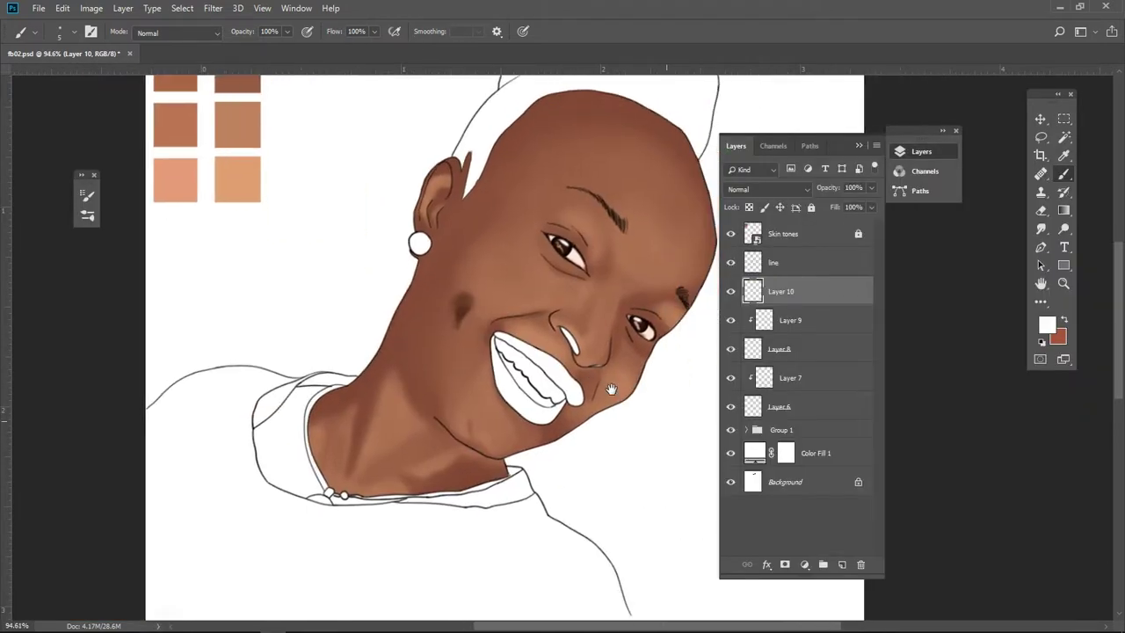
scroll(527, 352, down, 3)
click(779, 407)
shift+click(767, 290)
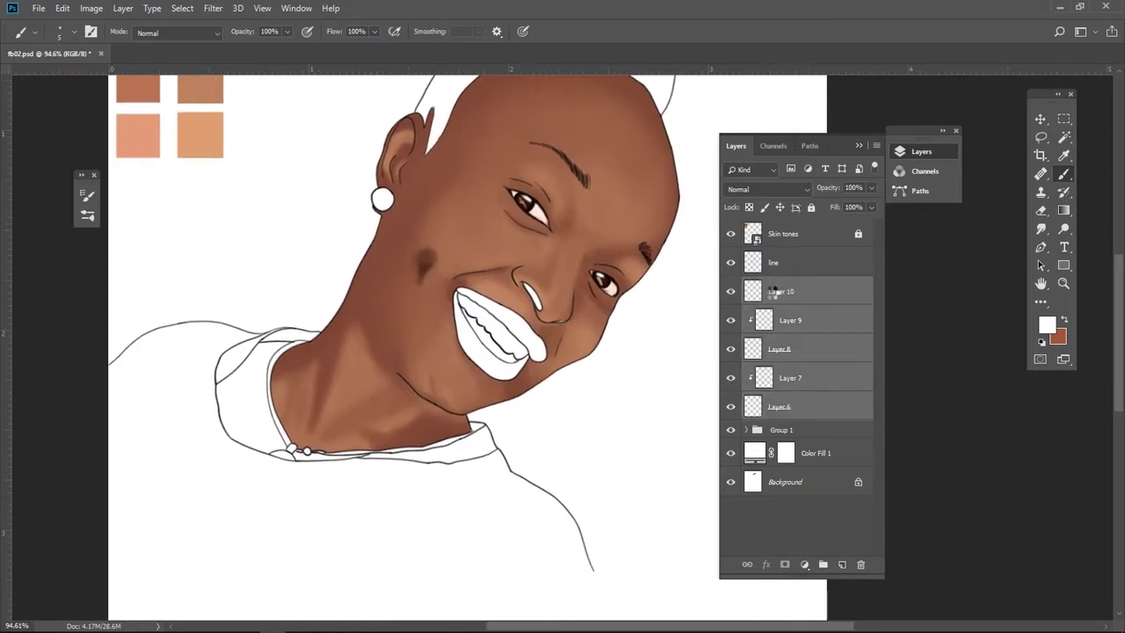
Step: Group the eye layers into a folder named 'Eyes' and rename Group 1 to 'Skin'
key(ctrl+g)
text(Eyes)
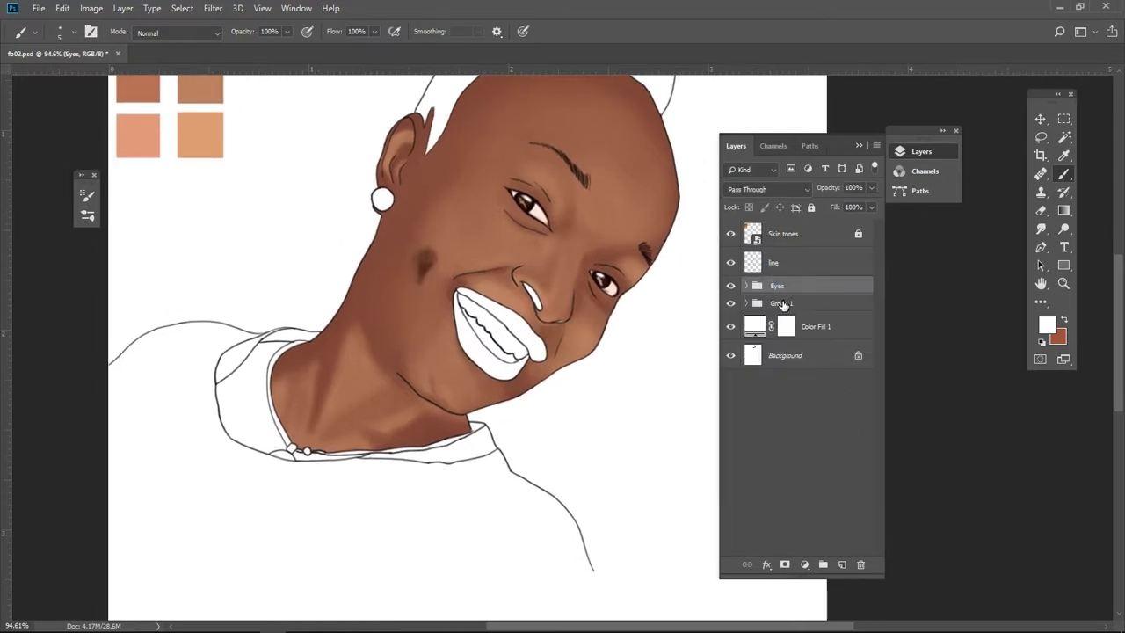
key(Return)
double_click(782, 303)
text(Skin)
key(Return)
Step: Set the foreground colour to a dark brown based on the sampled face skin
drag(675, 342, 599, 280)
click(777, 285)
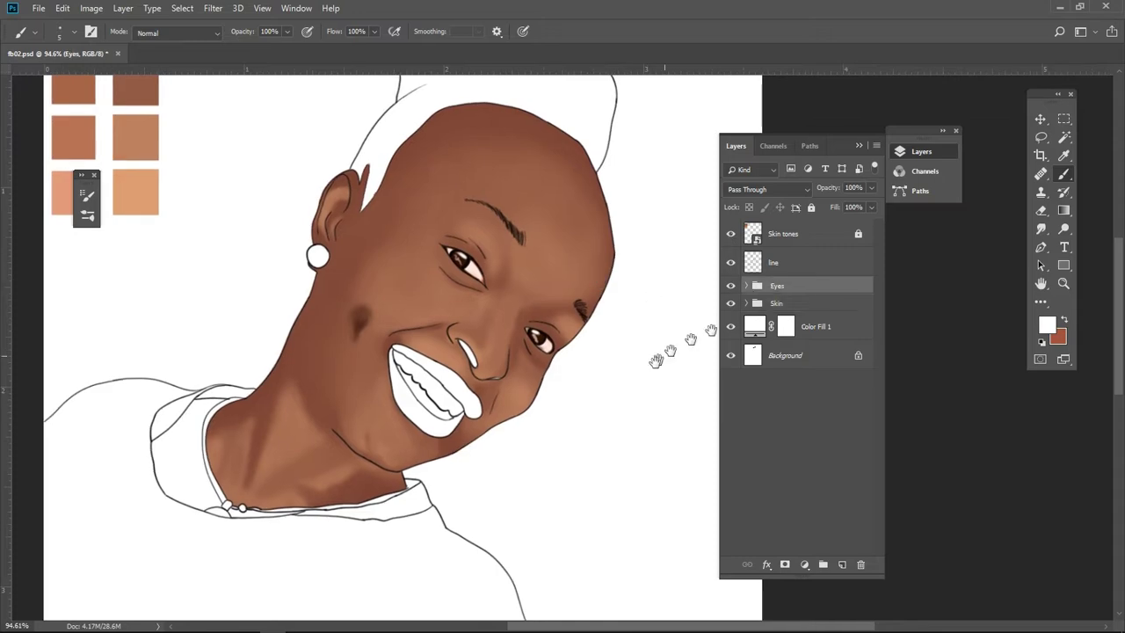
key(i)
click(505, 302)
click(1046, 325)
click(270, 333)
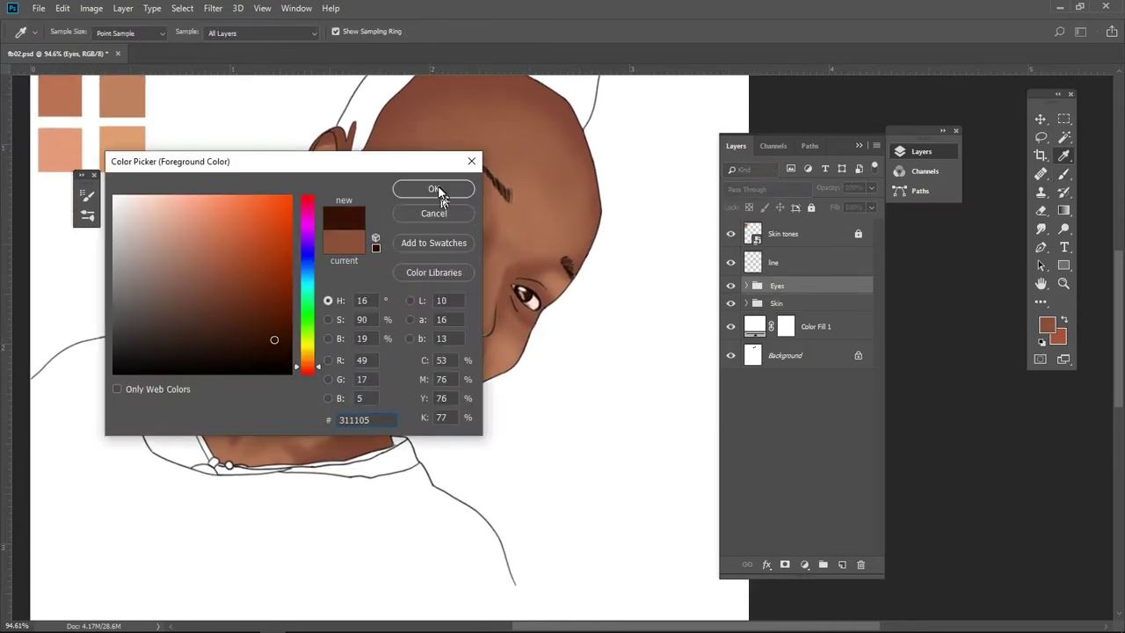
click(434, 188)
Step: On a new layer, shade the nostrils with a 4 px Soft Round airbrush
key(ctrl+shift+alt+n)
key(b)
scroll(515, 322, up, 3)
scroll(515, 321, down, 1)
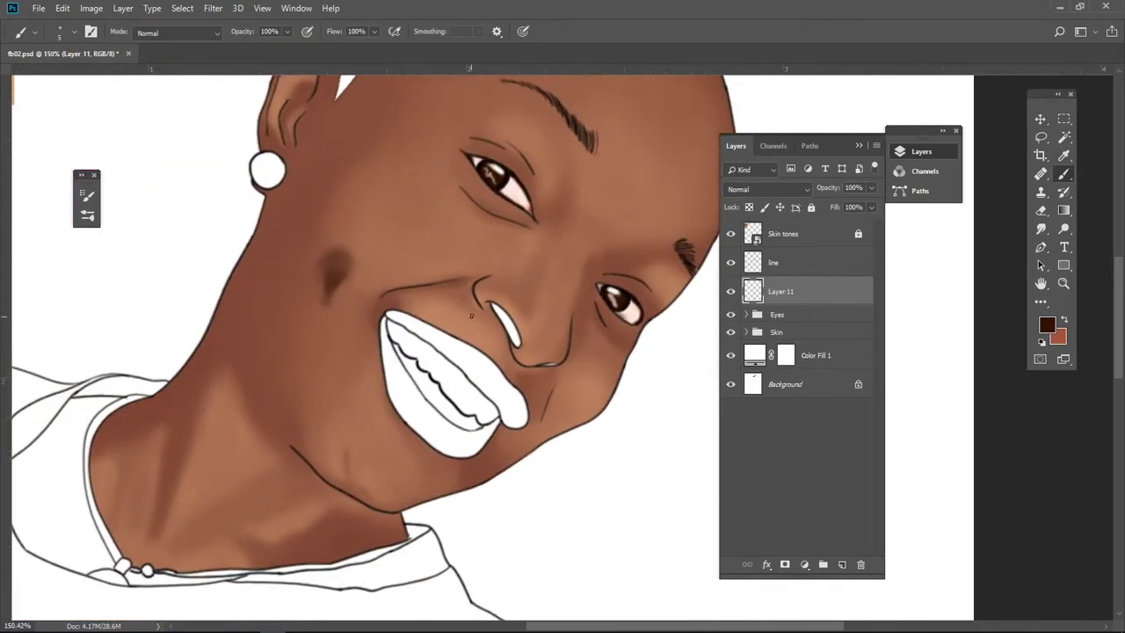
scroll(507, 295, up, 1)
scroll(176, 396, down, 5)
click(177, 448)
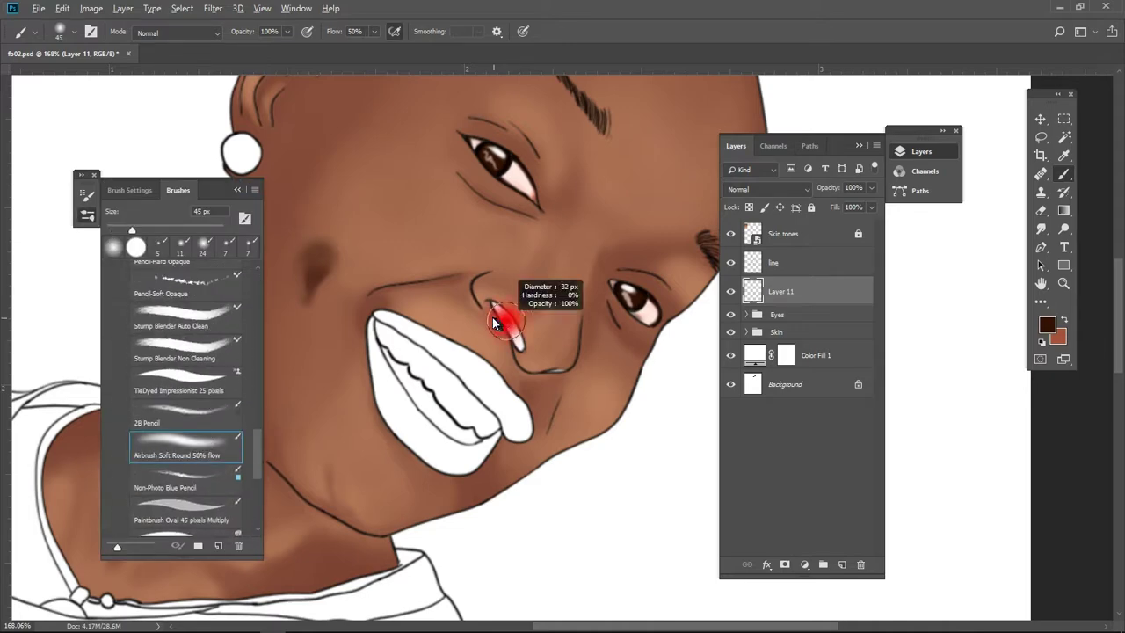
key(bracketleft)
key(bracketleft)
key(bracketleft)
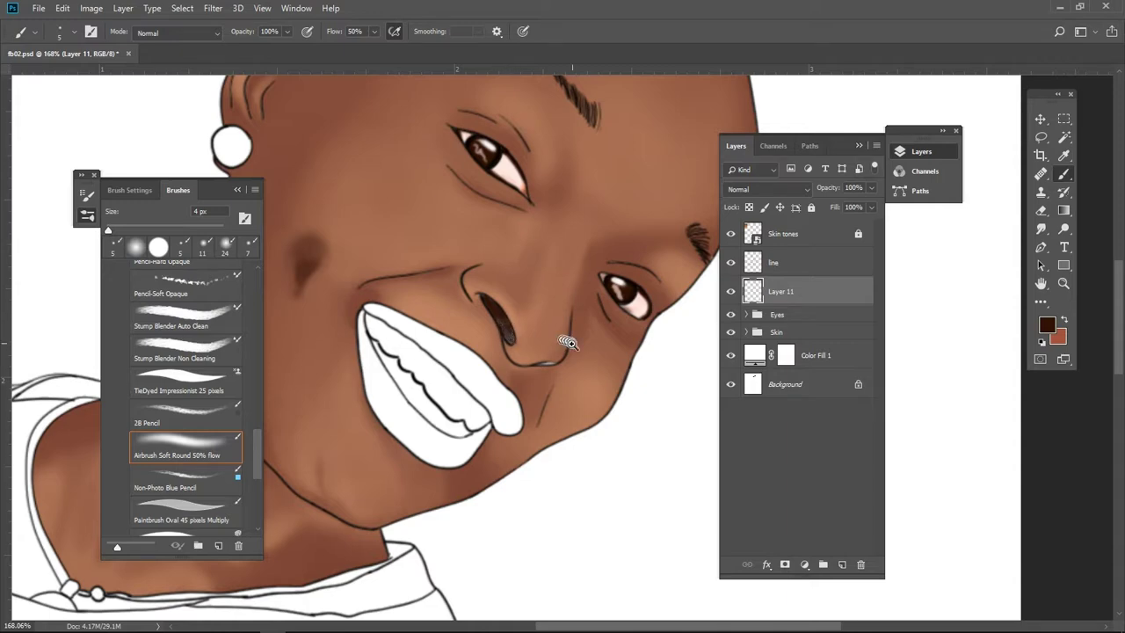
scroll(569, 343, down, 1)
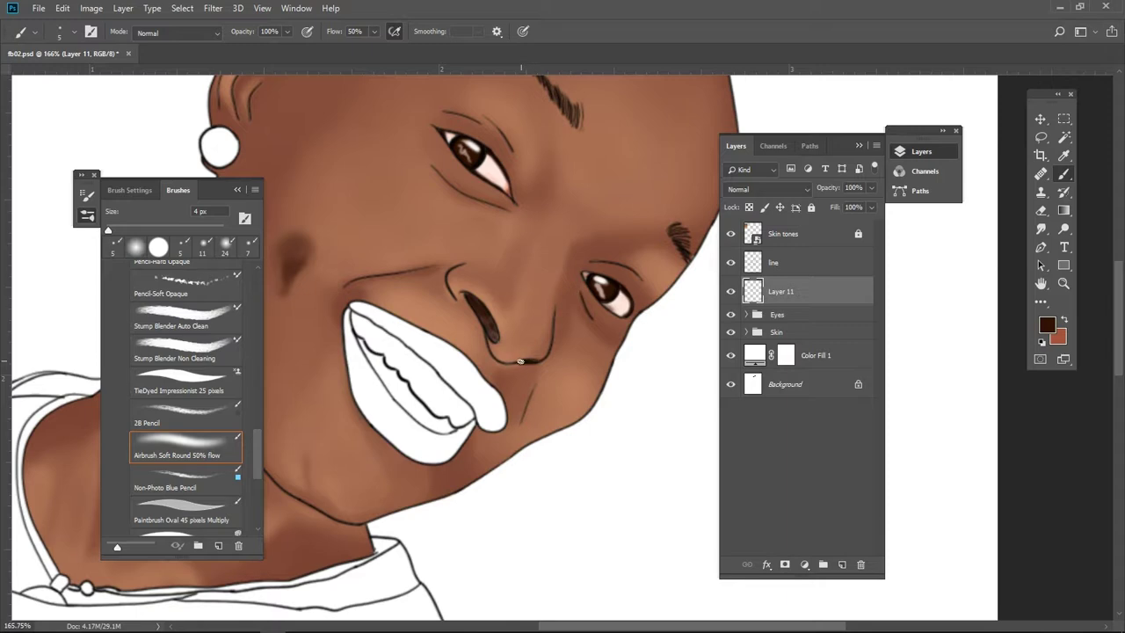
scroll(520, 361, down, 3)
Step: Rename Layer 11 to 'nose'
double_click(781, 291)
text(nose)
key(Return)
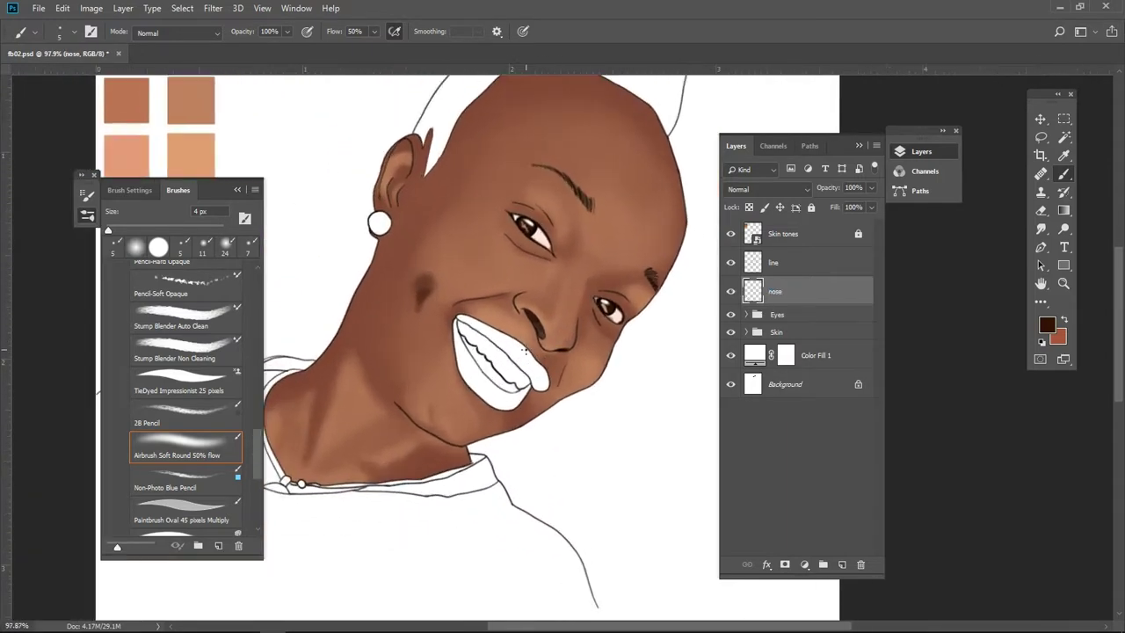
Step: Add a new layer and magic-wand select the white mouth area from the line art
click(841, 564)
click(774, 262)
key(w)
click(506, 356)
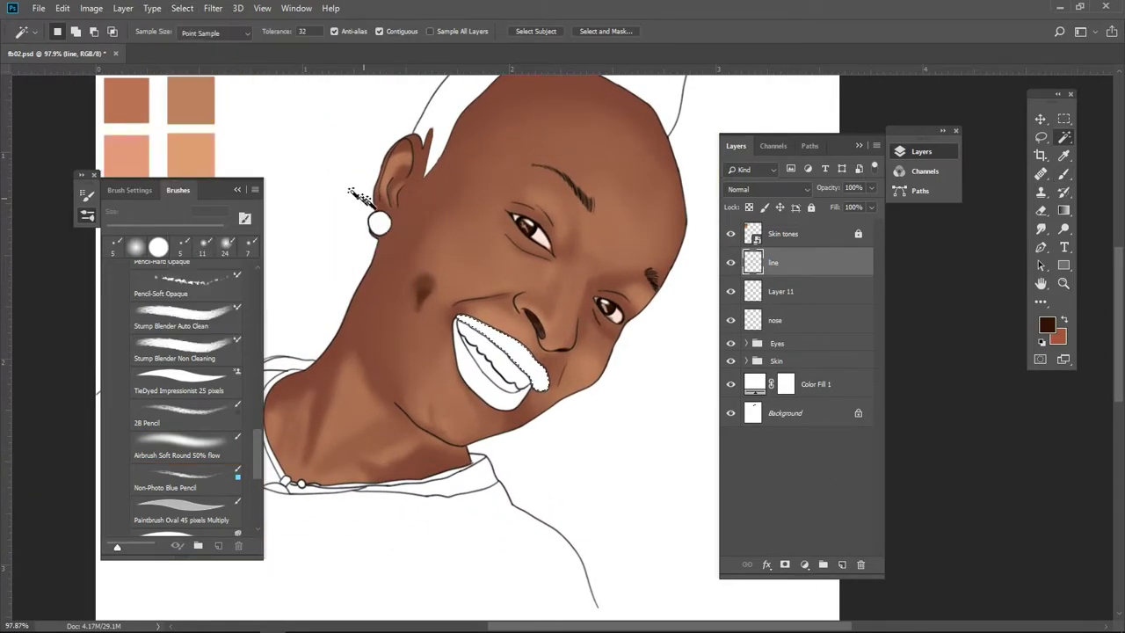
Step: Fill the selected lip area on Layer 11 with skin brown sampled from the face
click(781, 291)
key(i)
click(371, 313)
click(1047, 325)
click(440, 186)
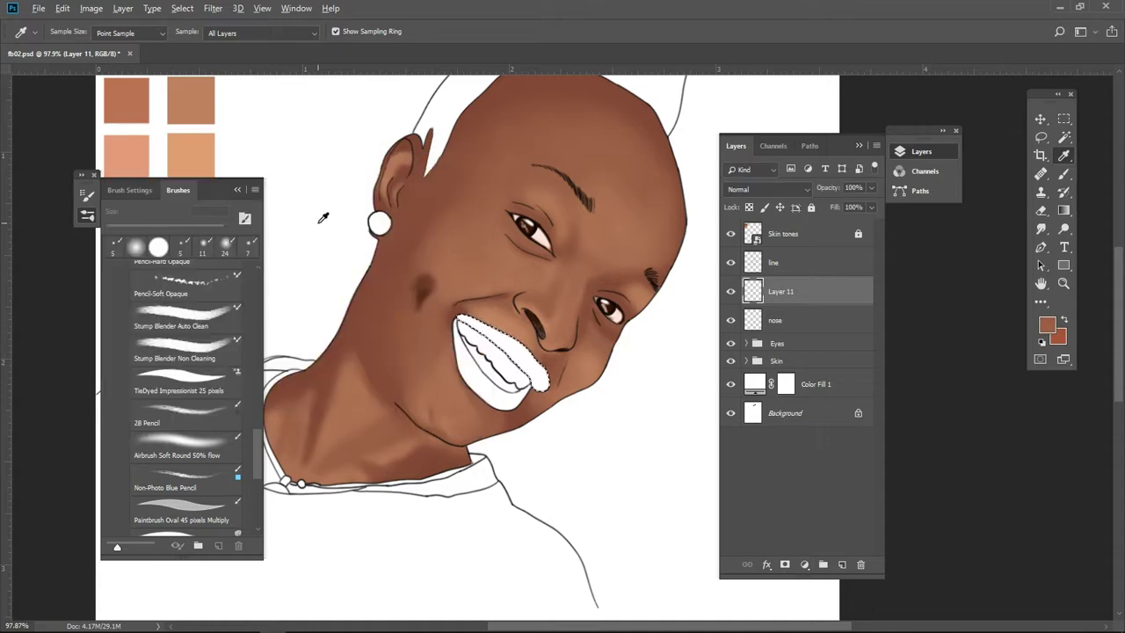
key(ctrl+d)
click(1047, 326)
click(446, 188)
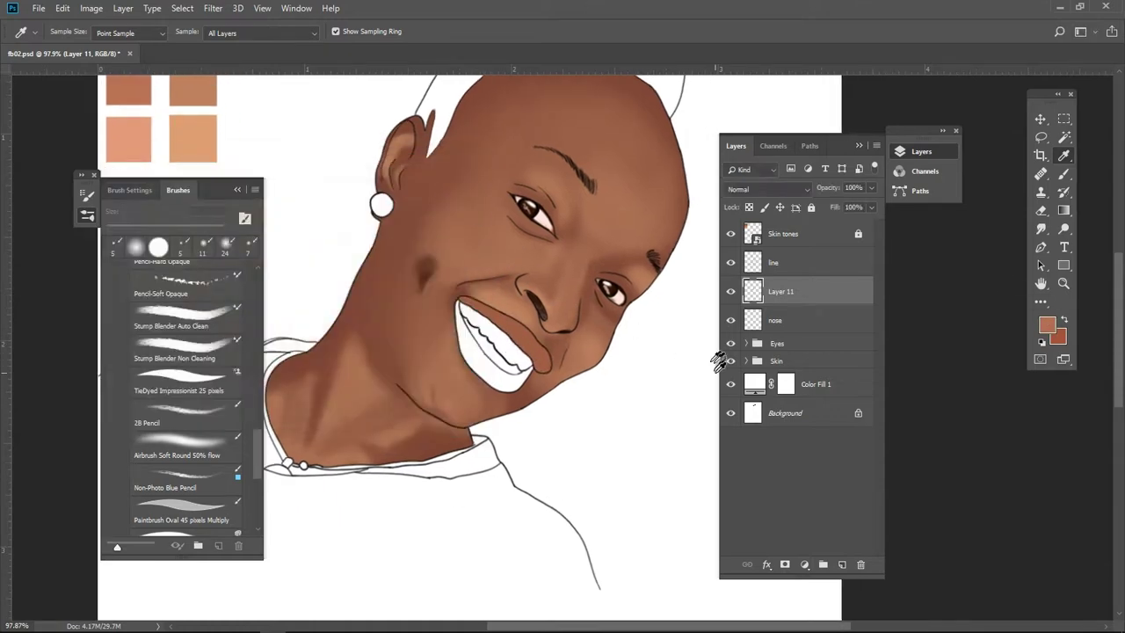
Step: Add a layer below Layer 11 and select and grow the teeth area from the line art
ctrl+click(841, 564)
click(773, 262)
key(w)
click(493, 352)
click(182, 8)
click(780, 320)
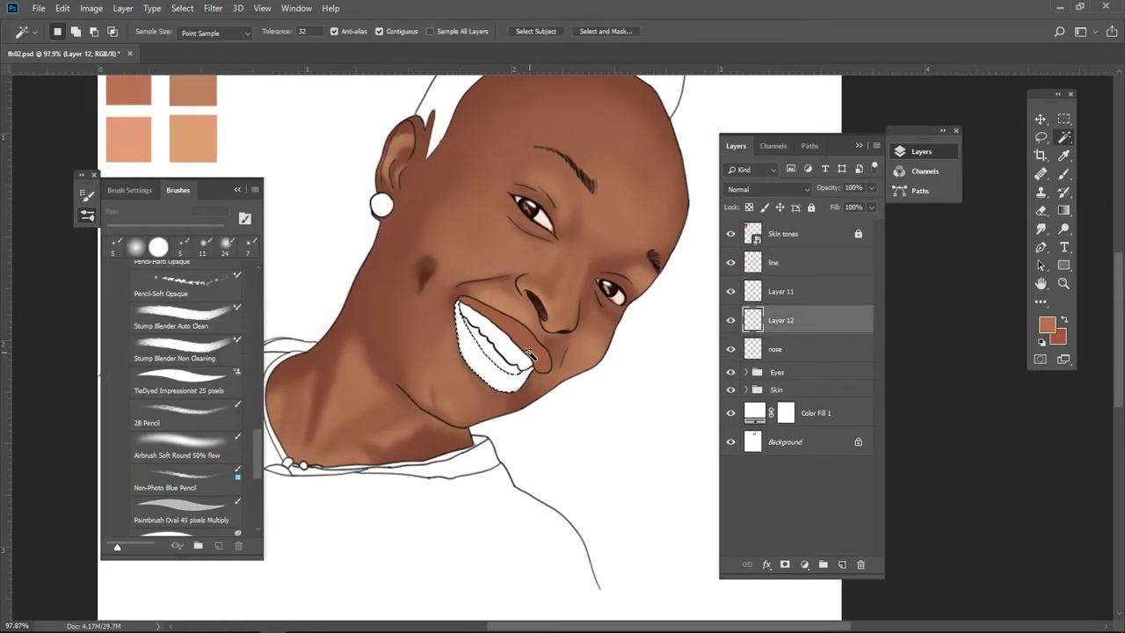
scroll(530, 354, up, 5)
key(b)
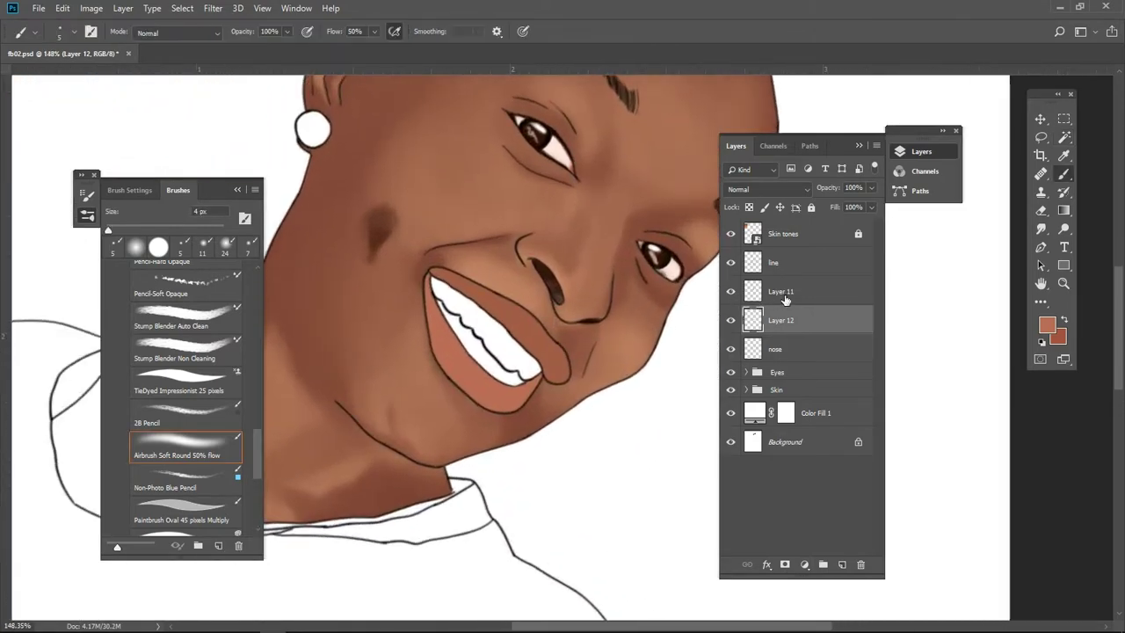
Step: Add a layer clipped to Layer 11 and shade the upper lip in darker brown
click(785, 291)
key(ctrl+alt+shift+n)
key(ctrl+alt+g)
click(1047, 325)
drag(233, 250, 242, 281)
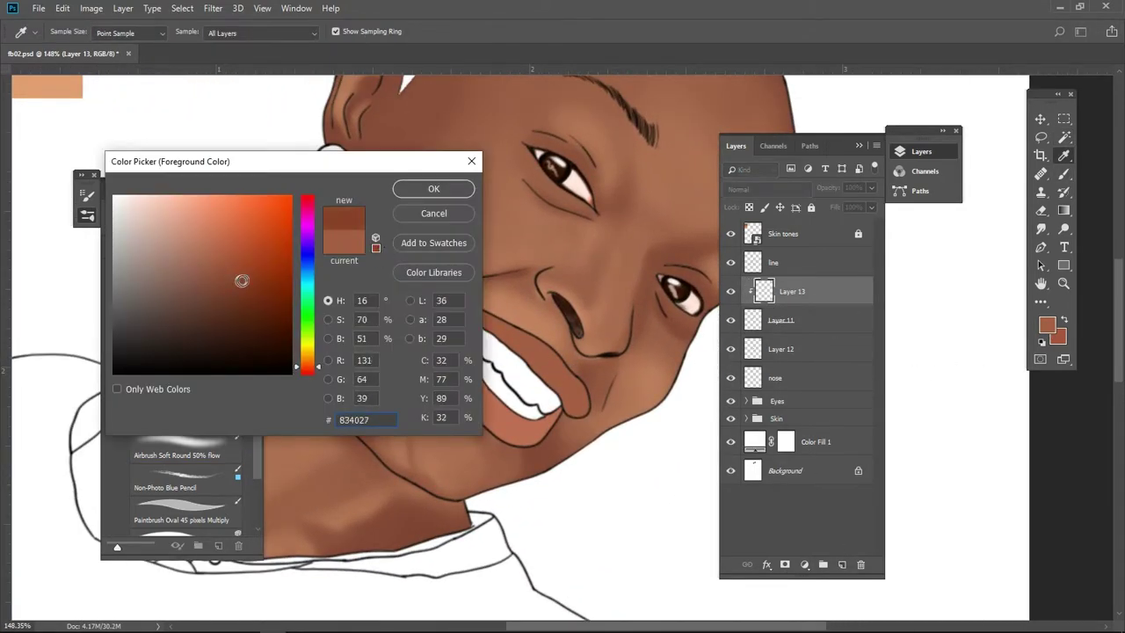
key(Return)
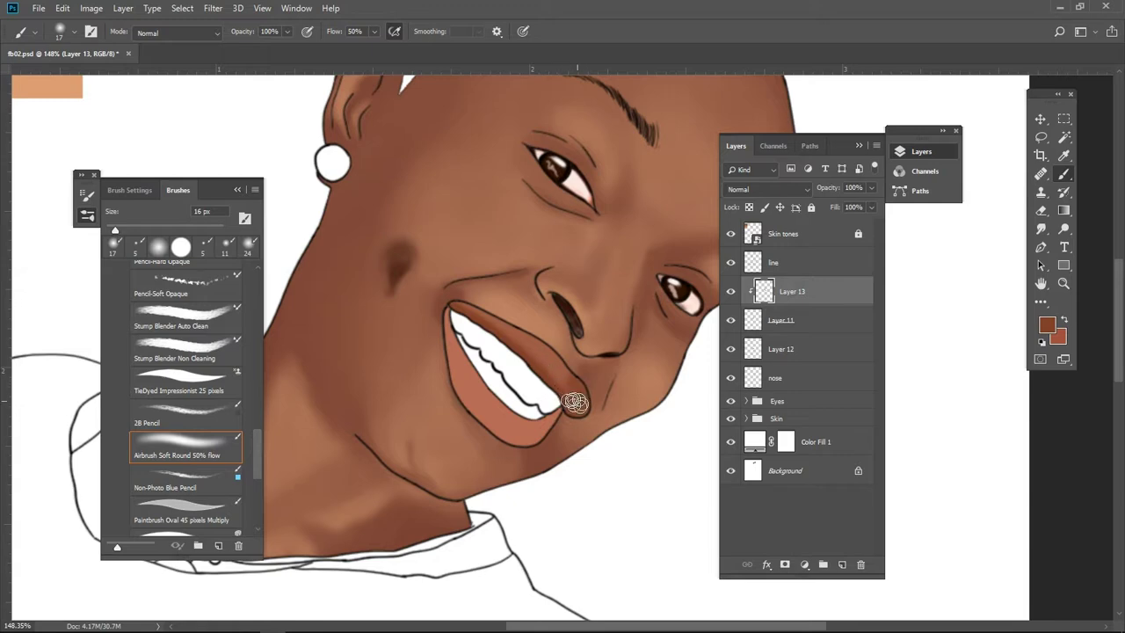
scroll(576, 395, down, 3)
scroll(599, 390, up, 3)
scroll(599, 390, up, 2)
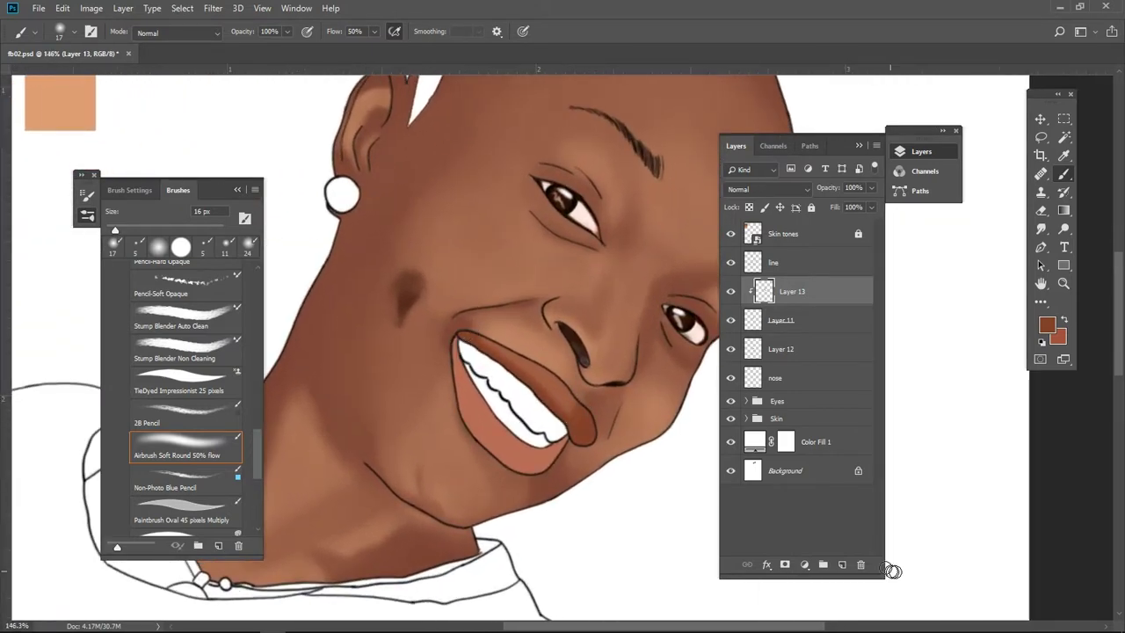
Step: Airbrush light peach lip highlights at 20% flow on a new layer above Layer 13
click(842, 565)
click(1046, 325)
click(185, 201)
key(Return)
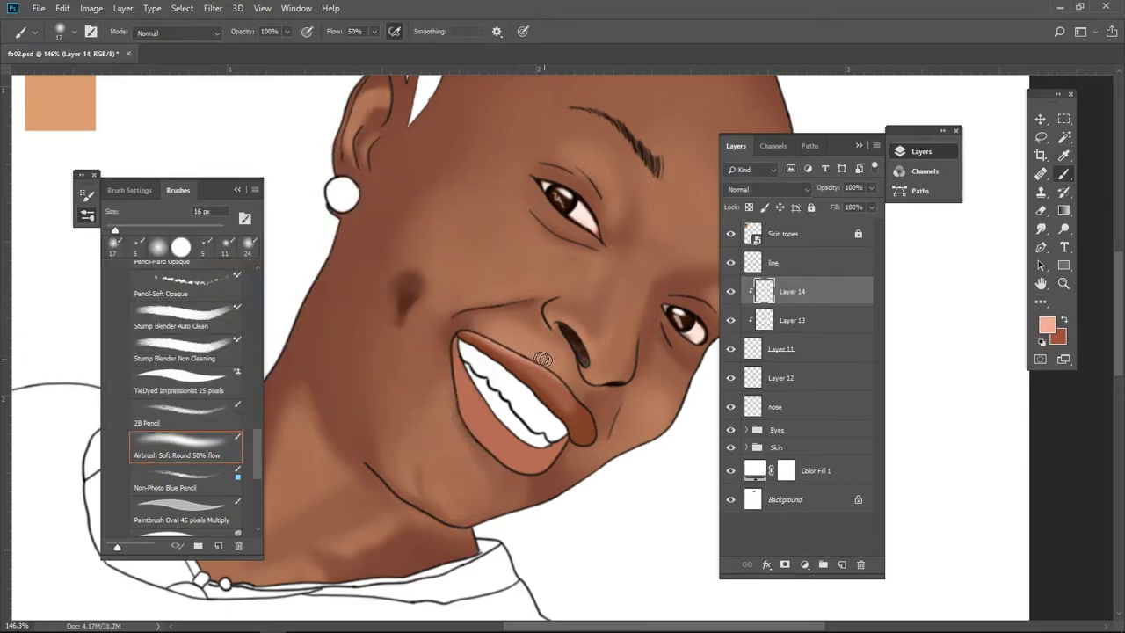
scroll(562, 346, down, 2)
key(2)
scroll(554, 369, up, 2)
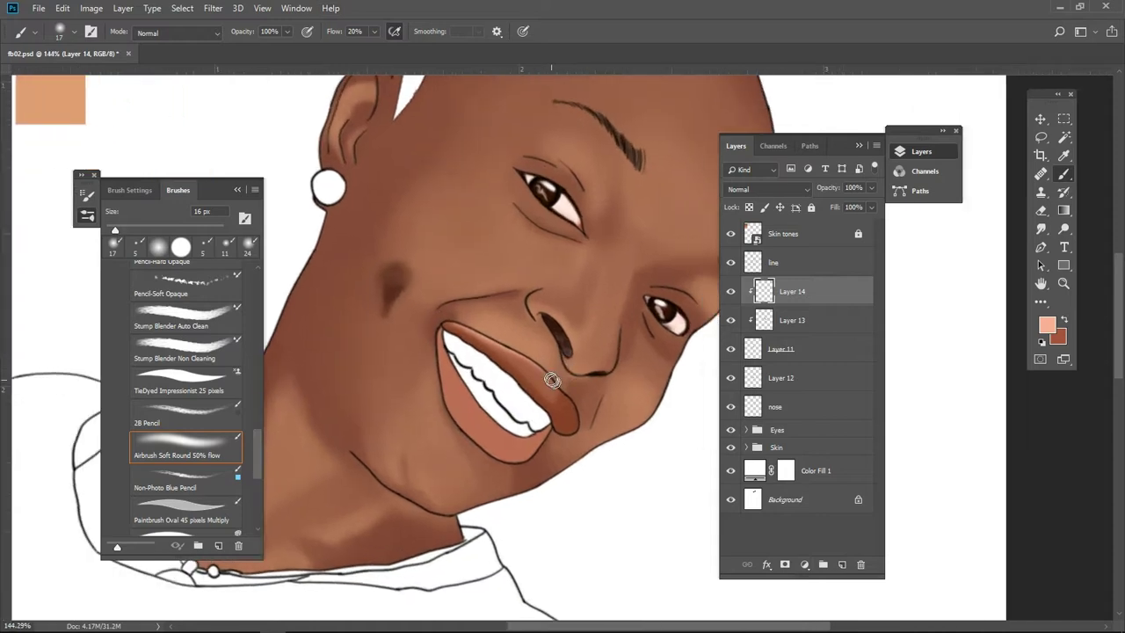
Step: Sample a darker lip brown and shade on Layer 13 with a 4 px brush at 50% flow
alt+click(552, 385)
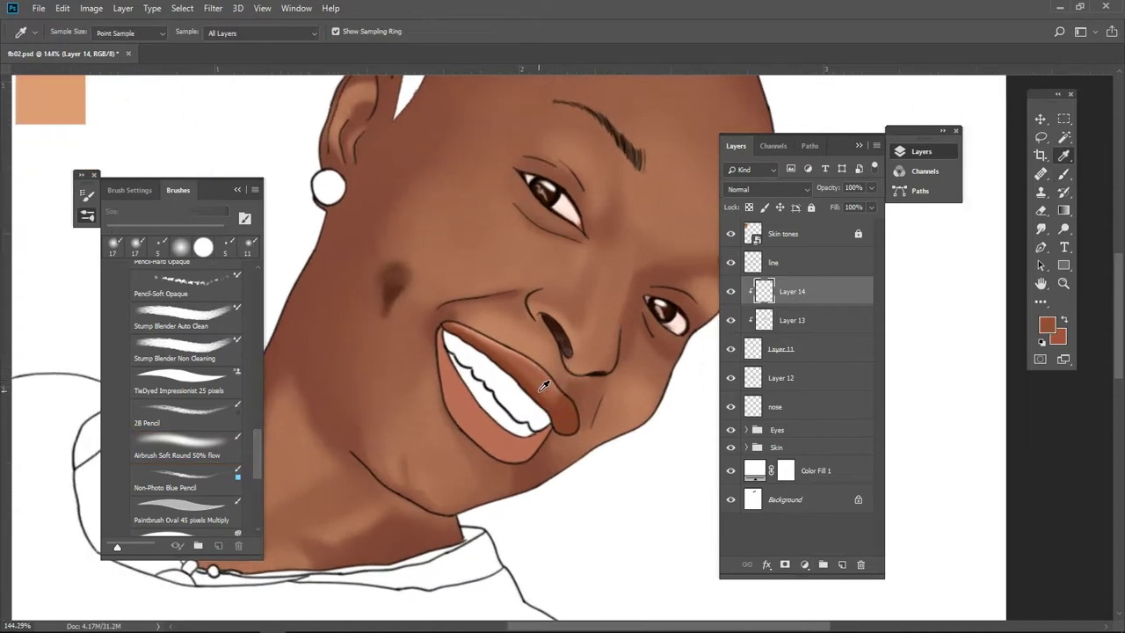
click(1046, 325)
click(434, 188)
key(alt+bracketleft)
key(alt+bracketleft)
key(ctrl+shift+alt+n)
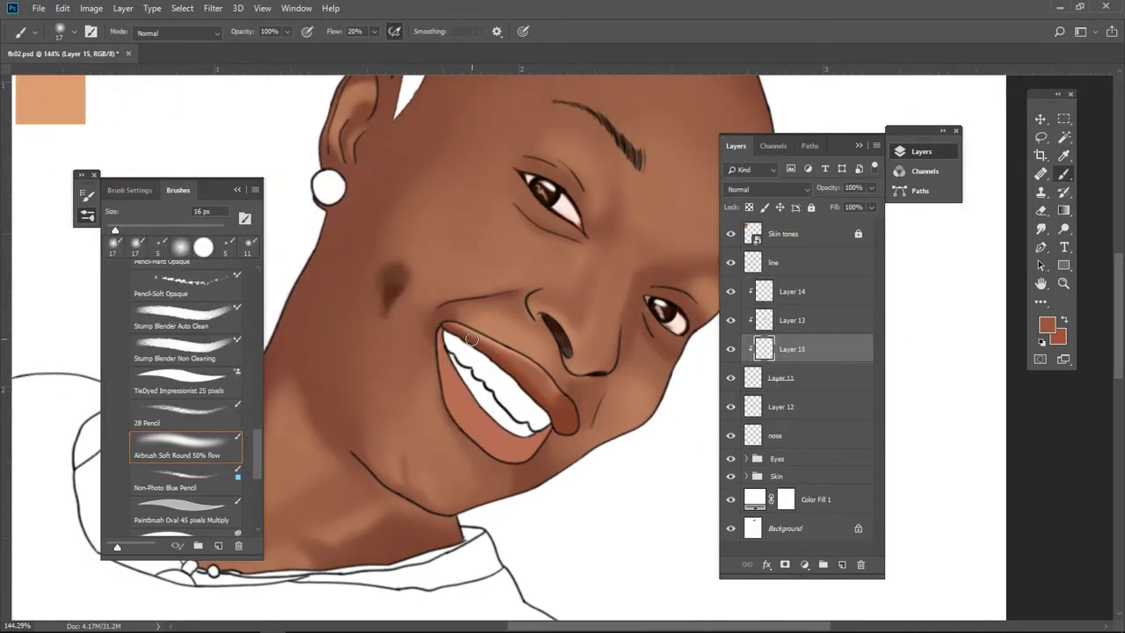
click(791, 320)
key(5)
key(bracketleft)
key(bracketleft)
key(bracketleft)
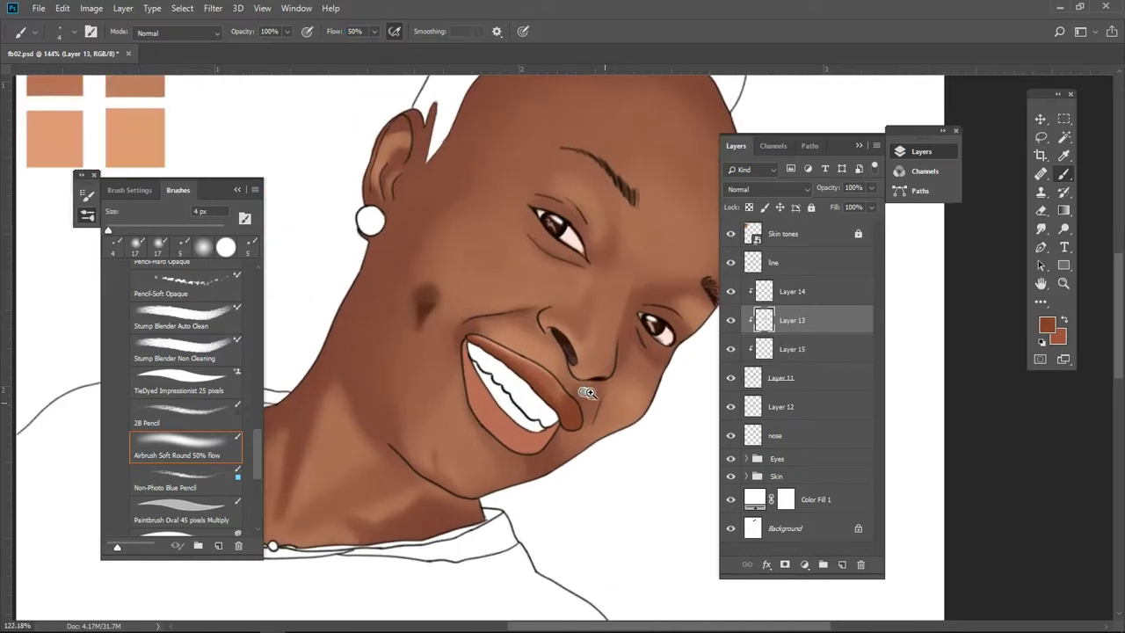
Step: Add a layer clipped to Layer 12 and paint darker reddish-brown with a 6 px brush
key(ctrl+shift+alt+n)
key(ctrl+bracketleft)
key(ctrl+bracketleft)
key(ctrl+bracketleft)
click(1049, 327)
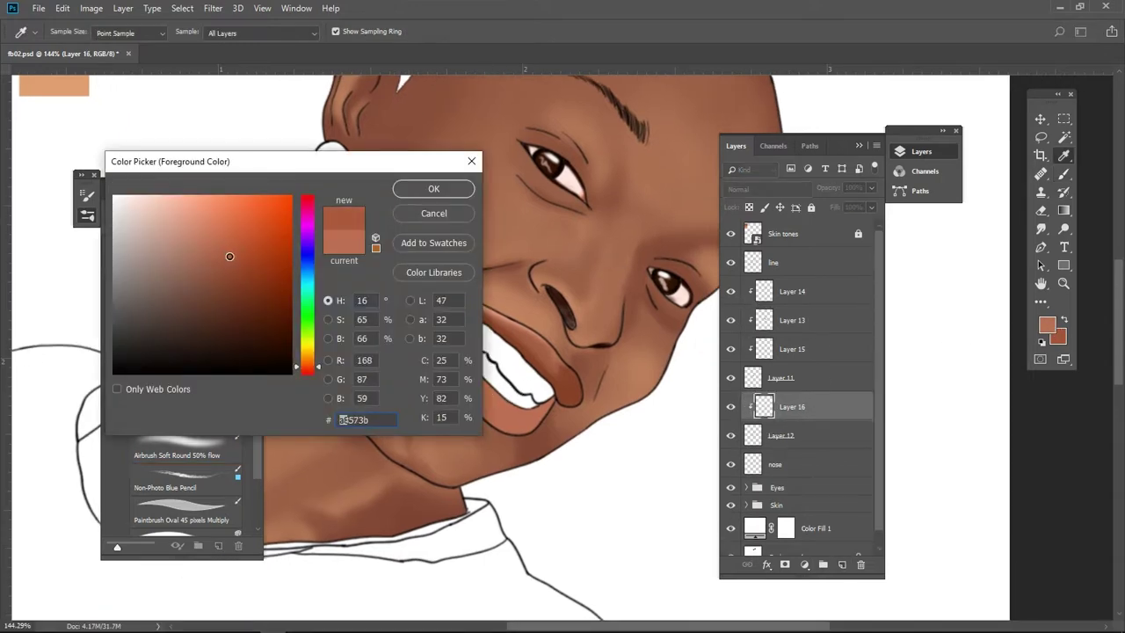
click(234, 262)
click(440, 186)
key(bracketright)
key(bracketright)
key(bracketright)
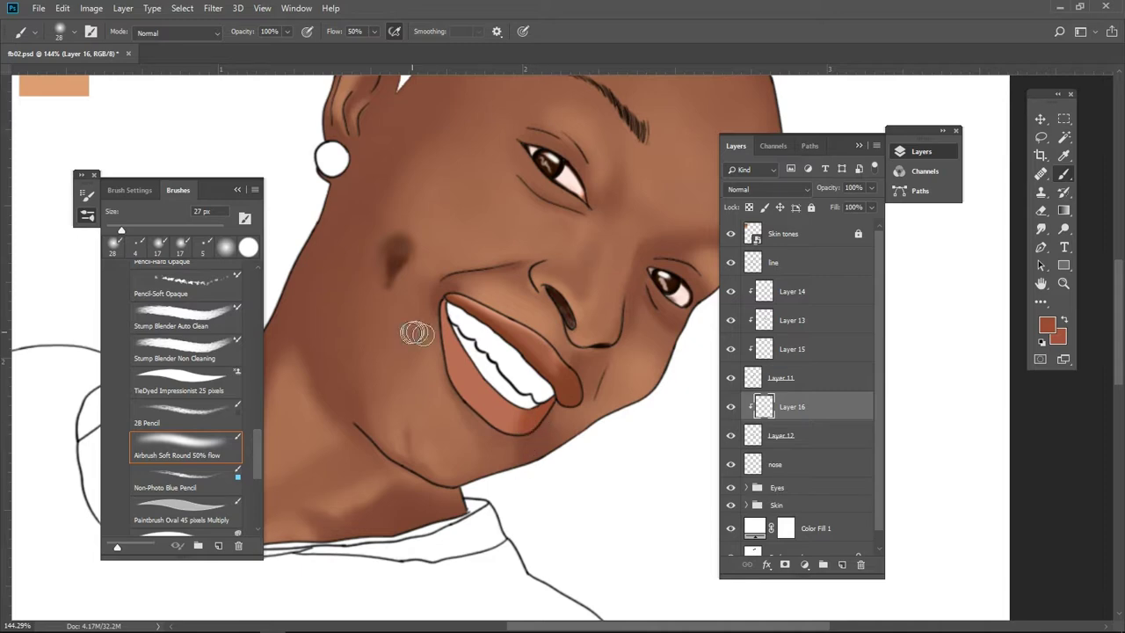
key(bracketleft)
key(bracketleft)
key(bracketleft)
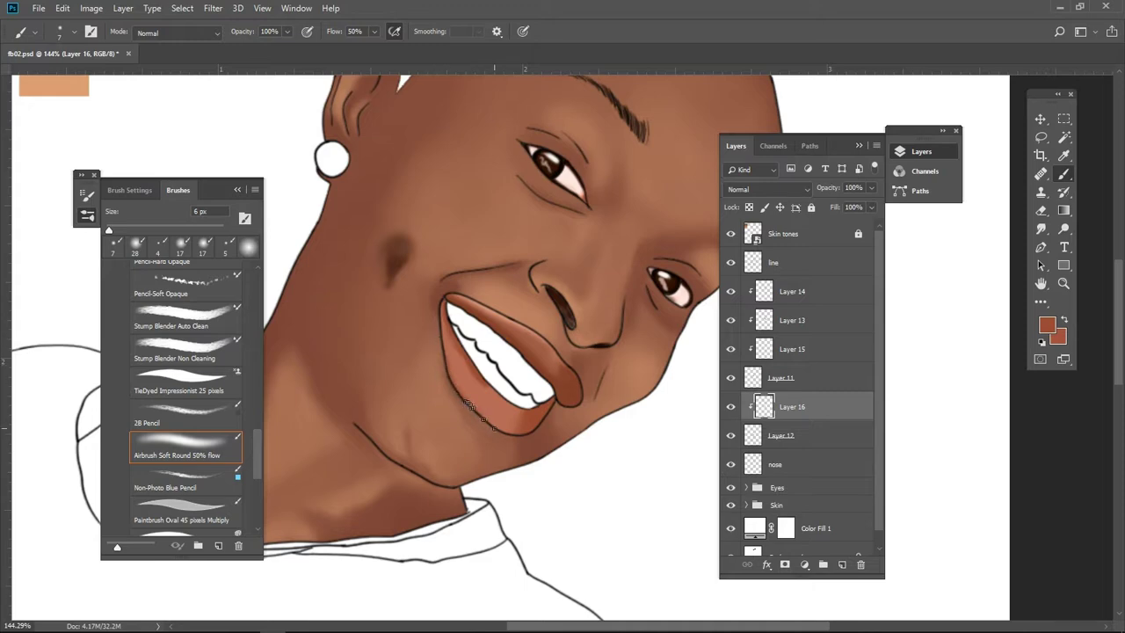
key(ctrl+shift+alt+n)
click(1046, 326)
Step: Paint soft colour on the lower lip with a 16 px brush and add a layer above Layer 16
click(432, 185)
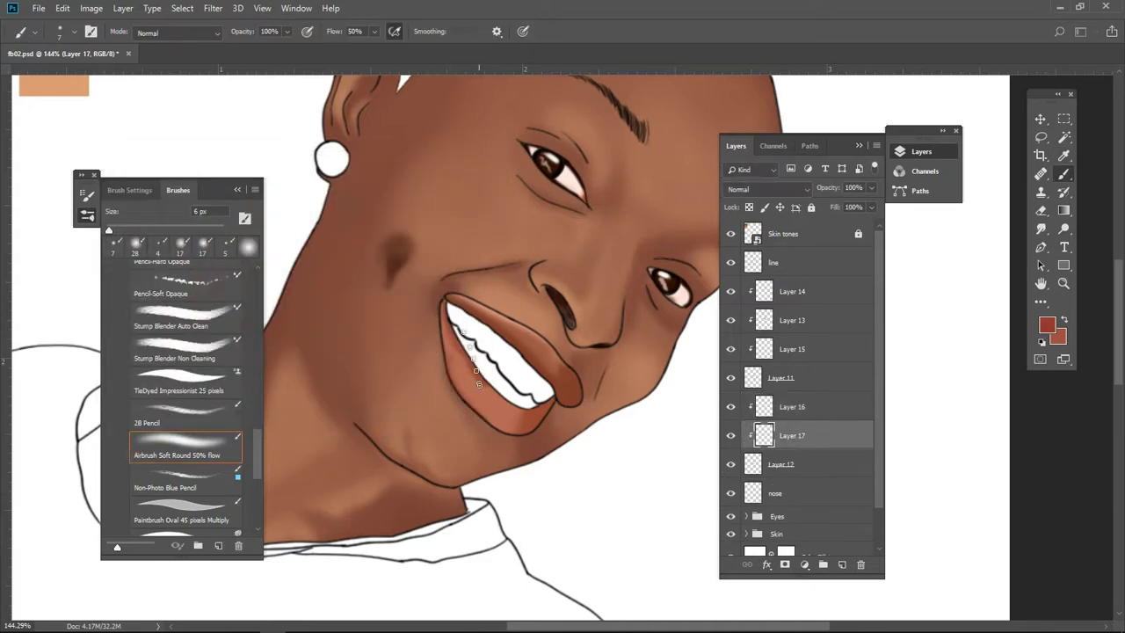
key(bracketright)
key(bracketright)
key(bracketright)
mouse_move(507, 426)
mouse_down()
mouse_move(491, 393)
mouse_move(519, 448)
mouse_move(515, 401)
mouse_move(492, 403)
mouse_move(498, 420)
mouse_move(515, 414)
mouse_move(467, 402)
mouse_up()
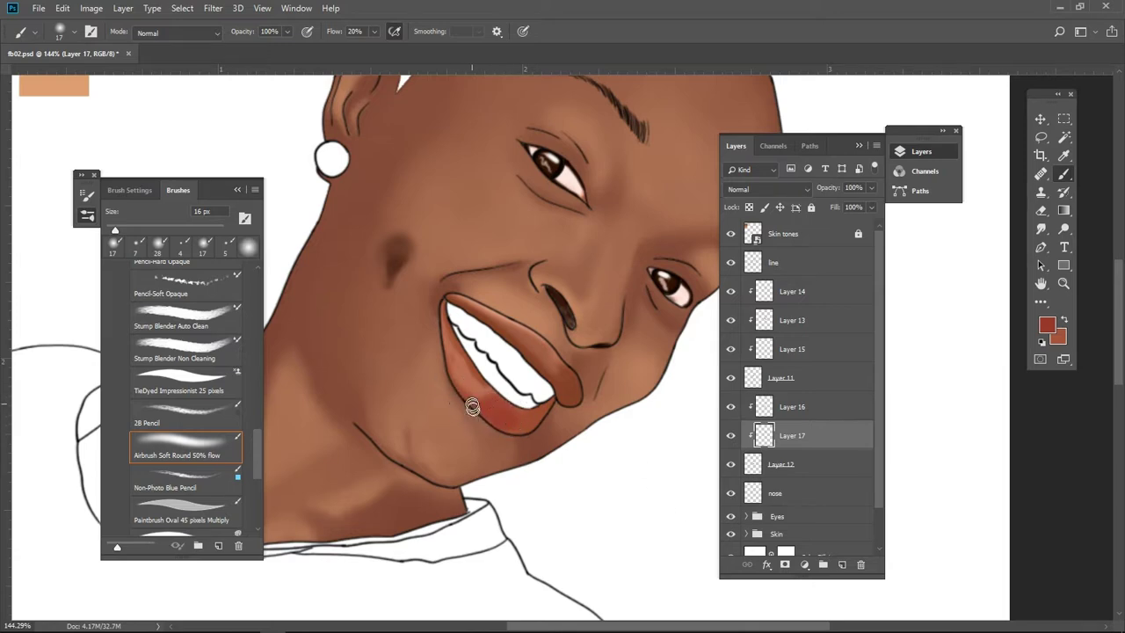
alt+click(464, 366)
key(b)
click(817, 406)
click(842, 564)
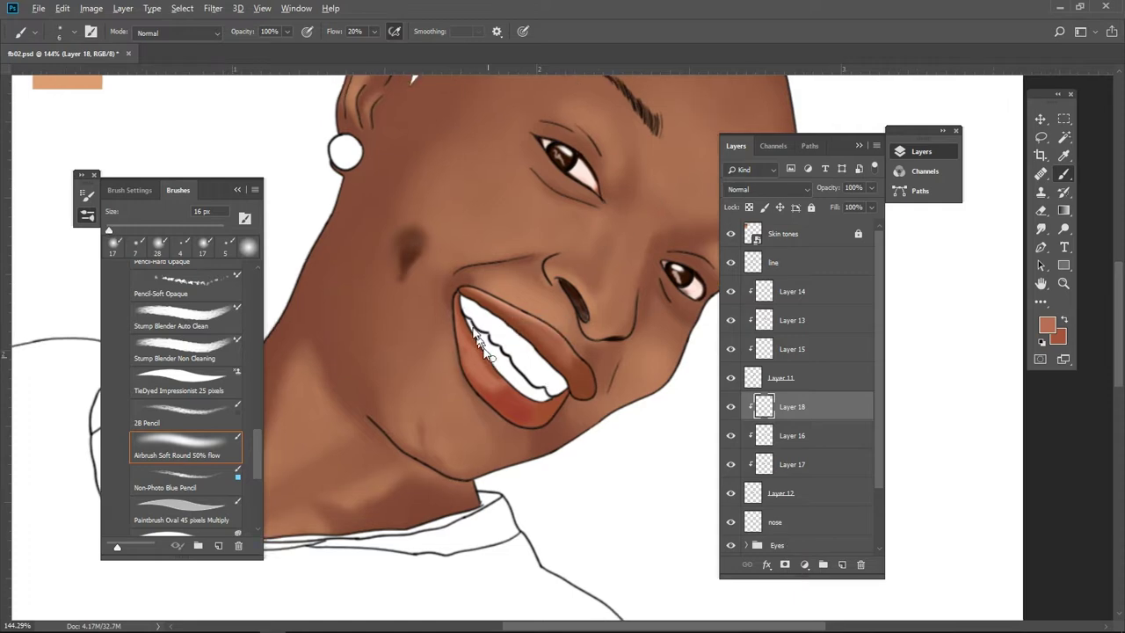
click(354, 32)
text(30)
Step: Refine the lips on Layer 16 in dark brown using a 15 px soft airbrush
alt+right_click(469, 347)
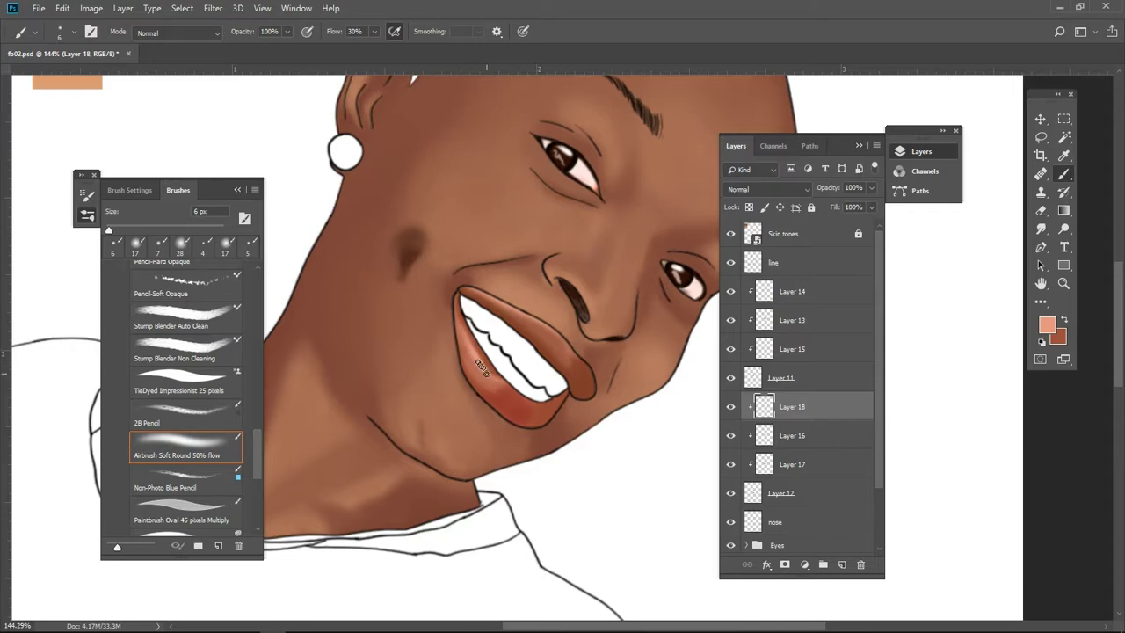
scroll(176, 395, up, 10)
click(167, 391)
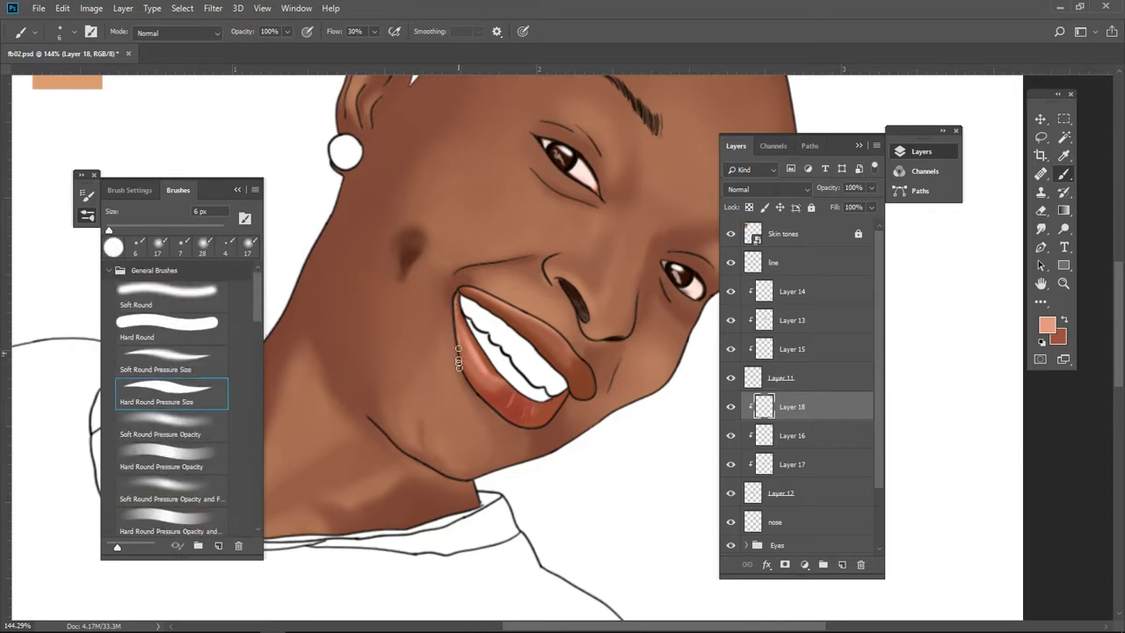
scroll(530, 406, down, 5)
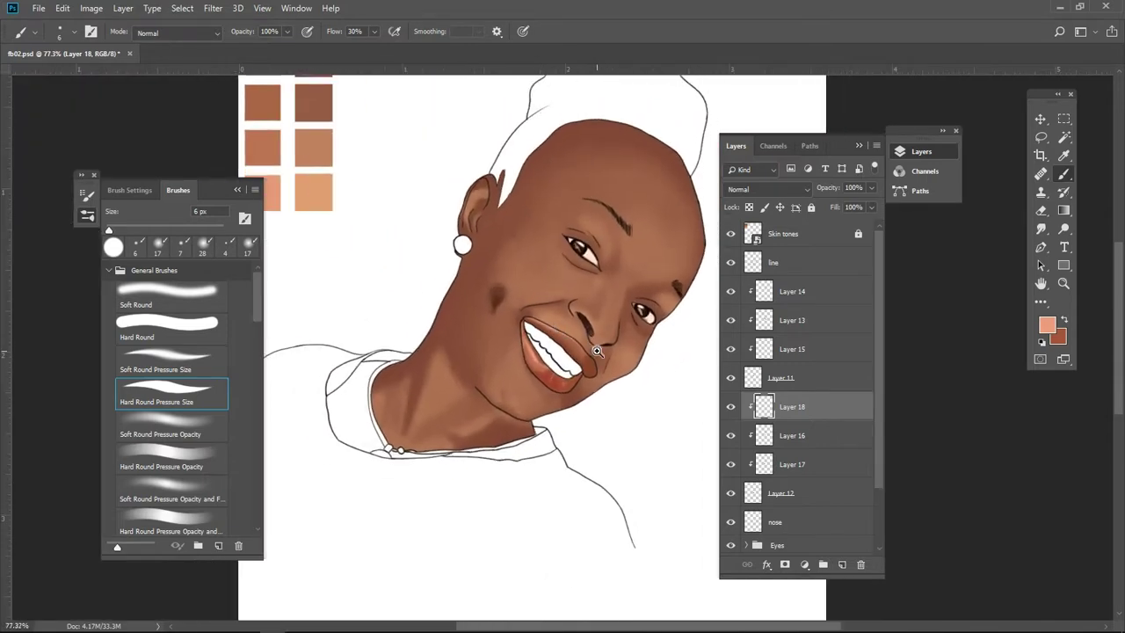
scroll(616, 422, up, 5)
click(791, 435)
click(1046, 325)
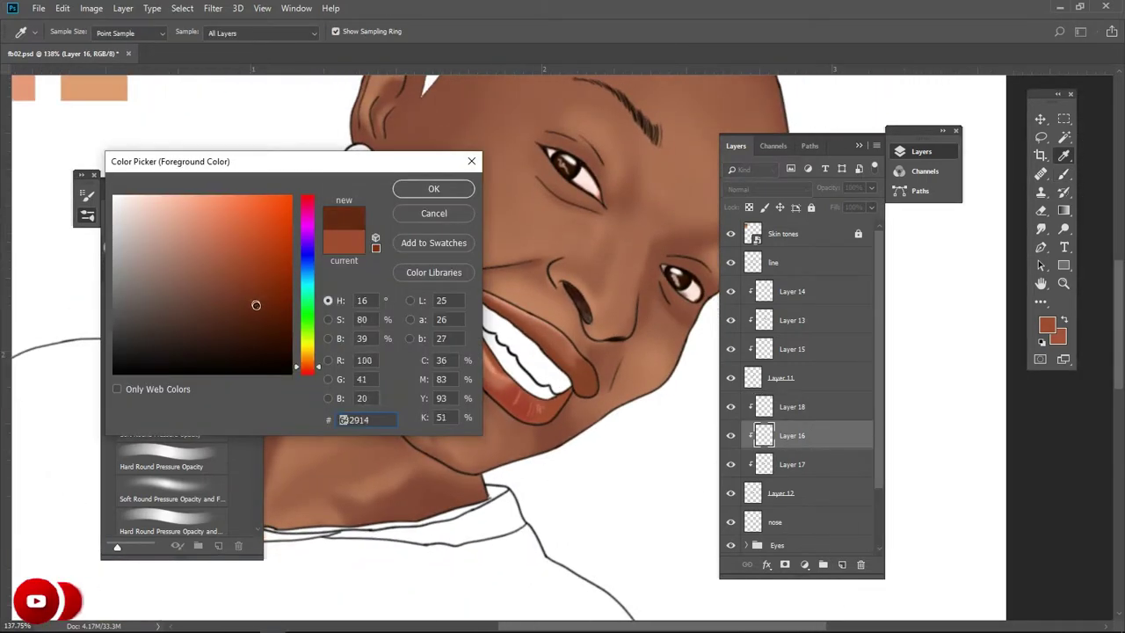
click(437, 185)
scroll(181, 395, down, 10)
click(206, 425)
key(bracketleft)
key(bracketleft)
key(bracketleft)
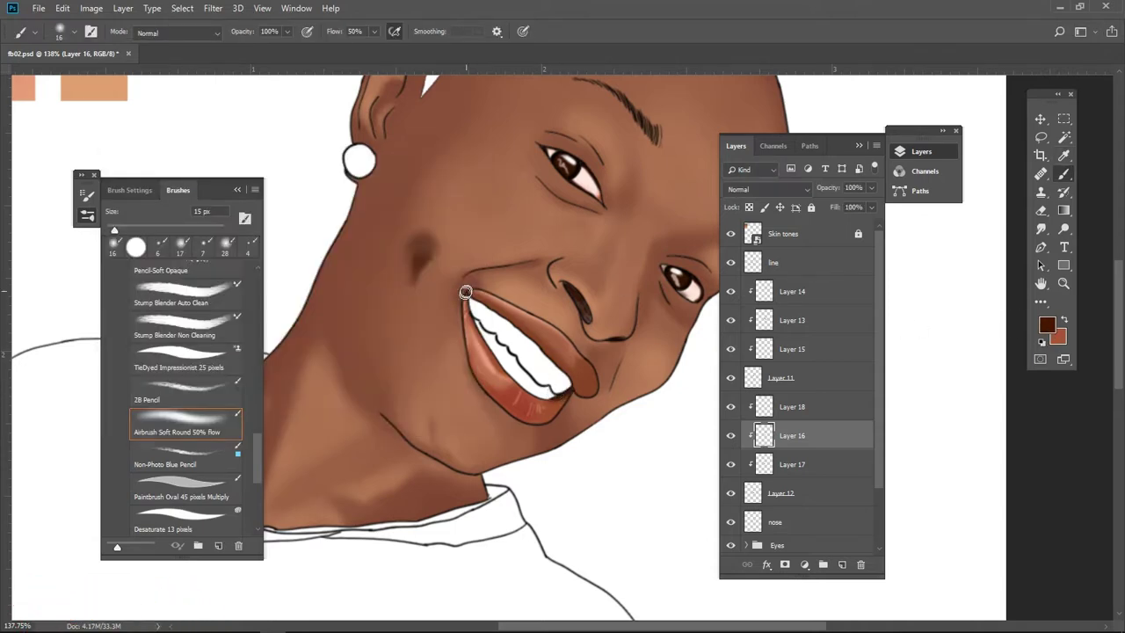
Step: Select the lip and teeth layers and group them into a folder named 'mouth'
click(787, 320)
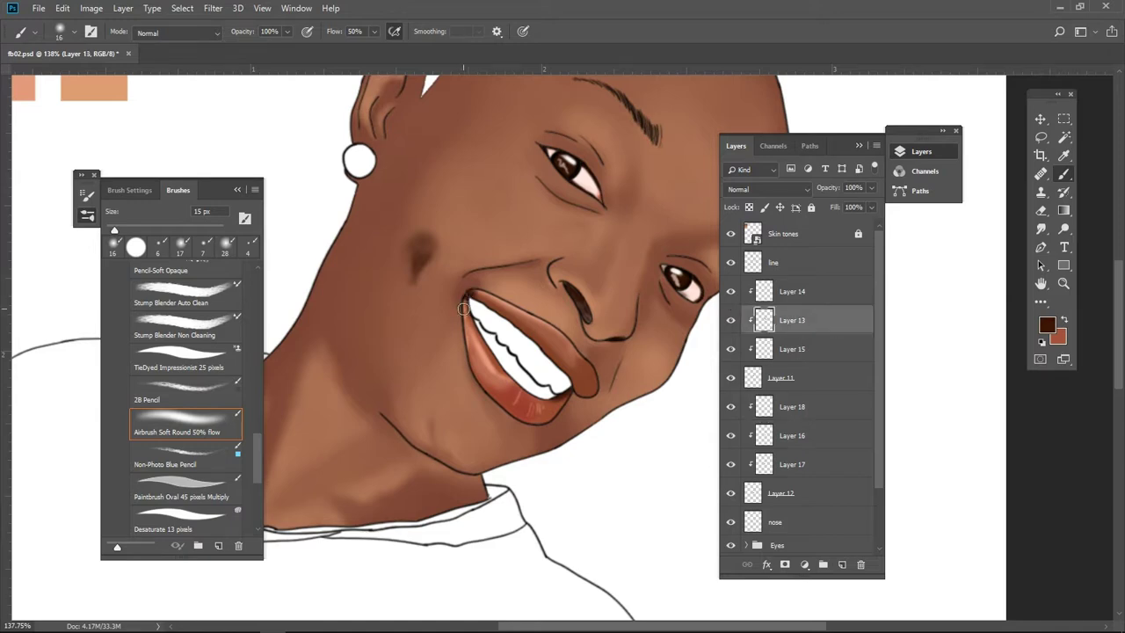
scroll(469, 292, down, 5)
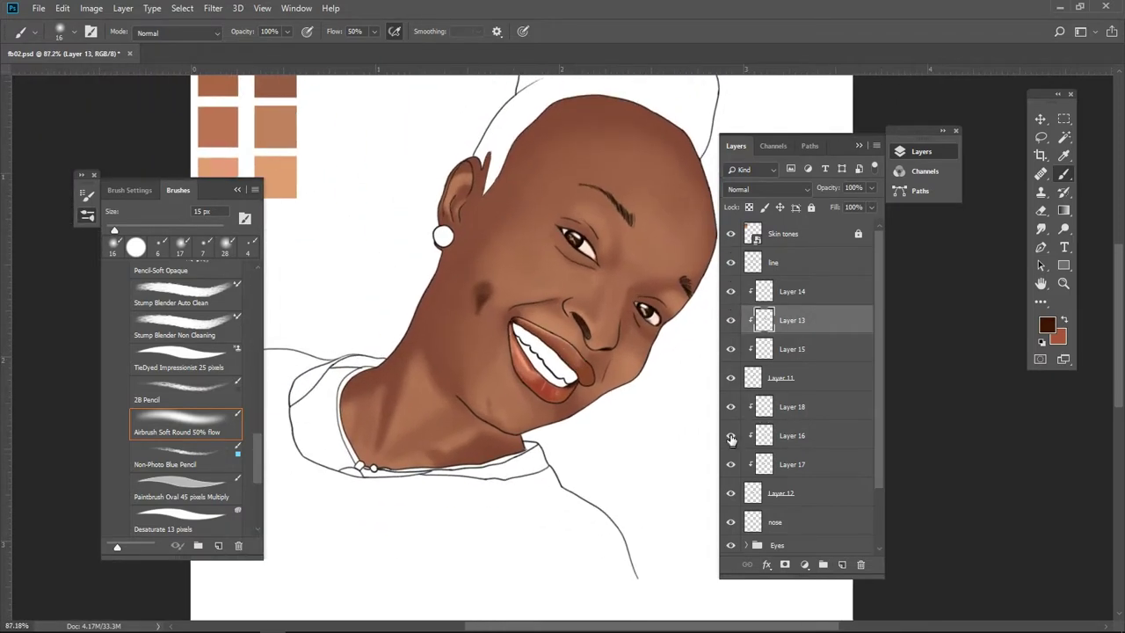
click(800, 466)
key(ctrl+u)
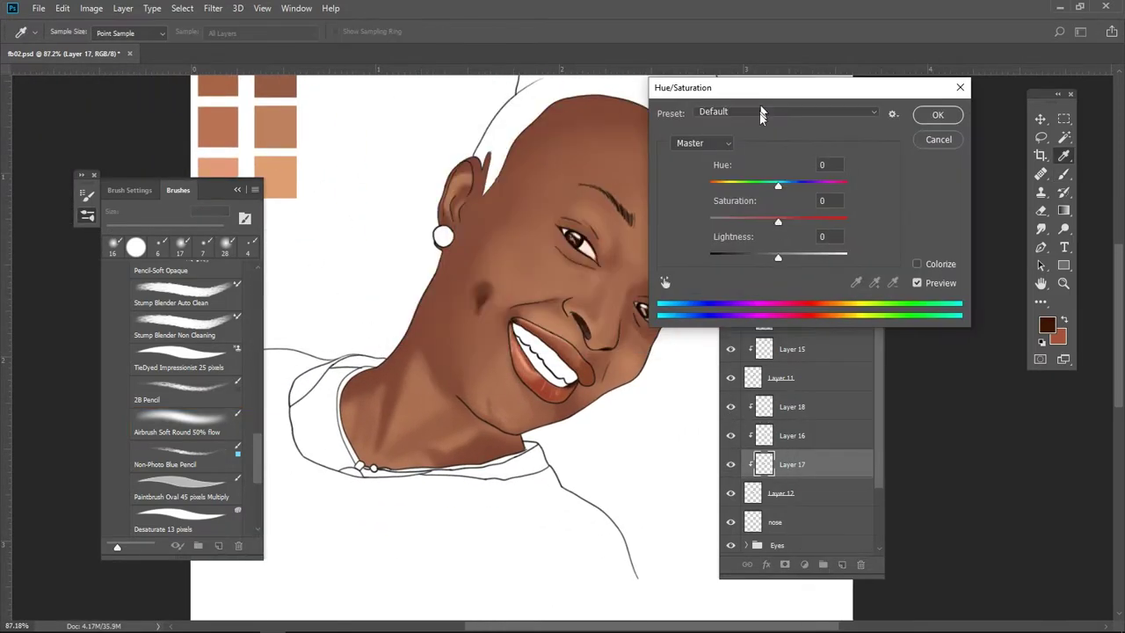
key(Return)
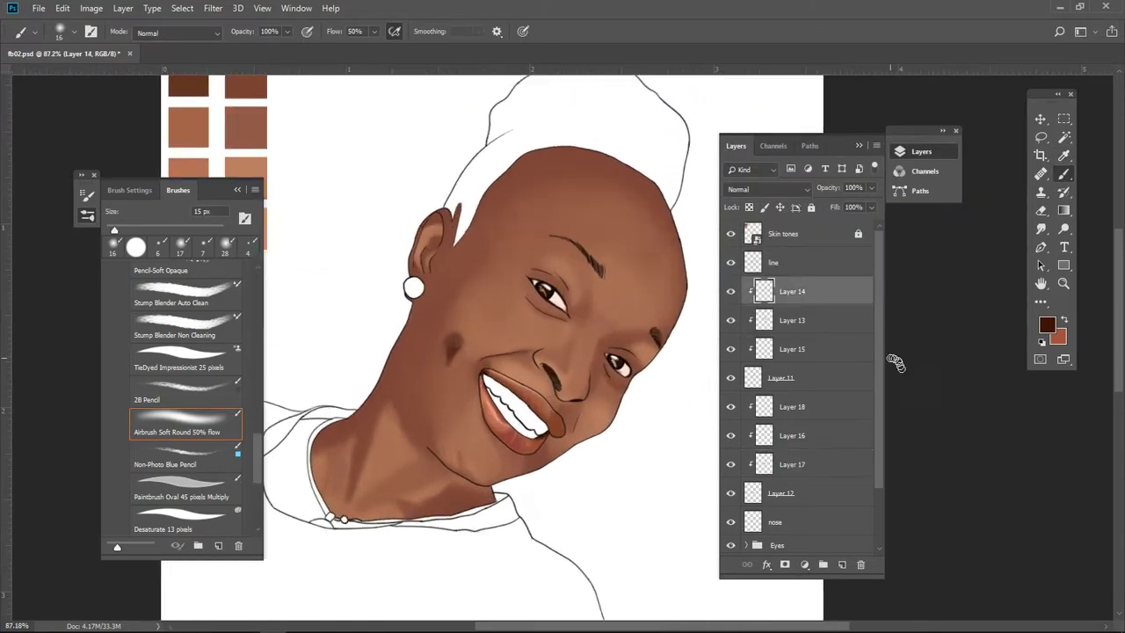
key(ctrl+g)
double_click(781, 284)
text(mouth)
key(Return)
Step: Expand the Skin group and softly shade the neck on Layer 5 at 20% flow
scroll(570, 376, up, 1)
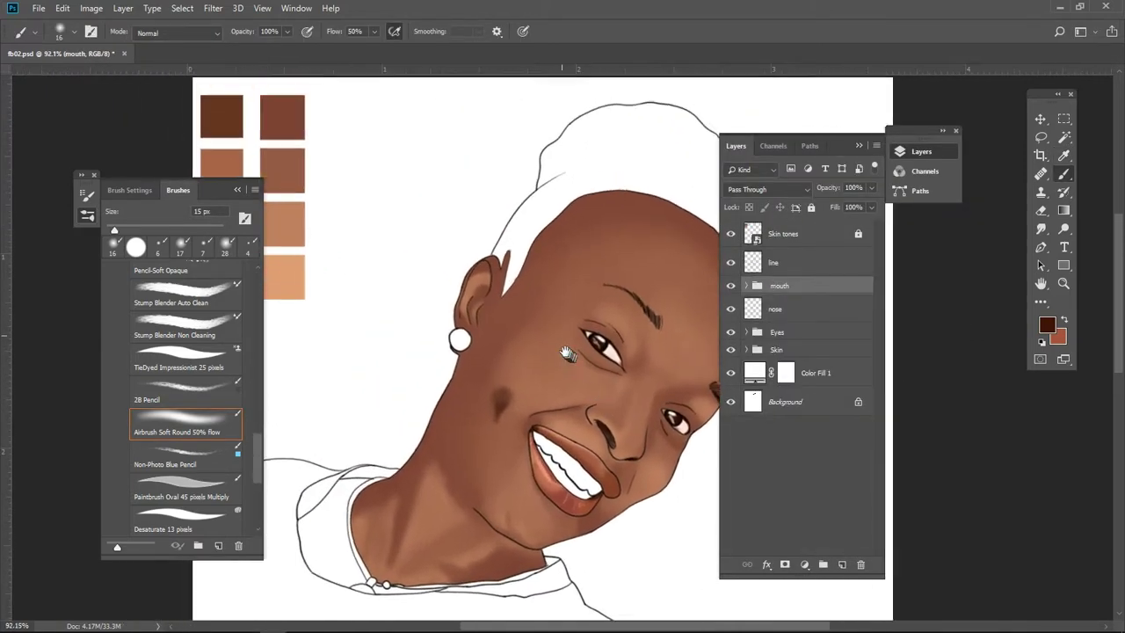
click(746, 349)
click(791, 369)
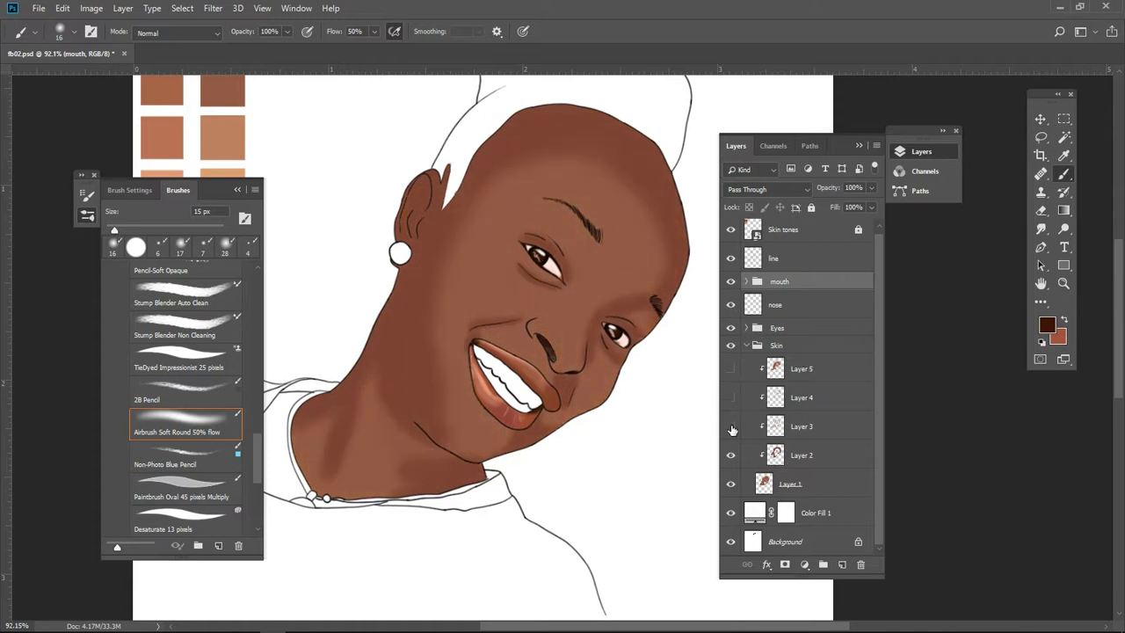
key(2)
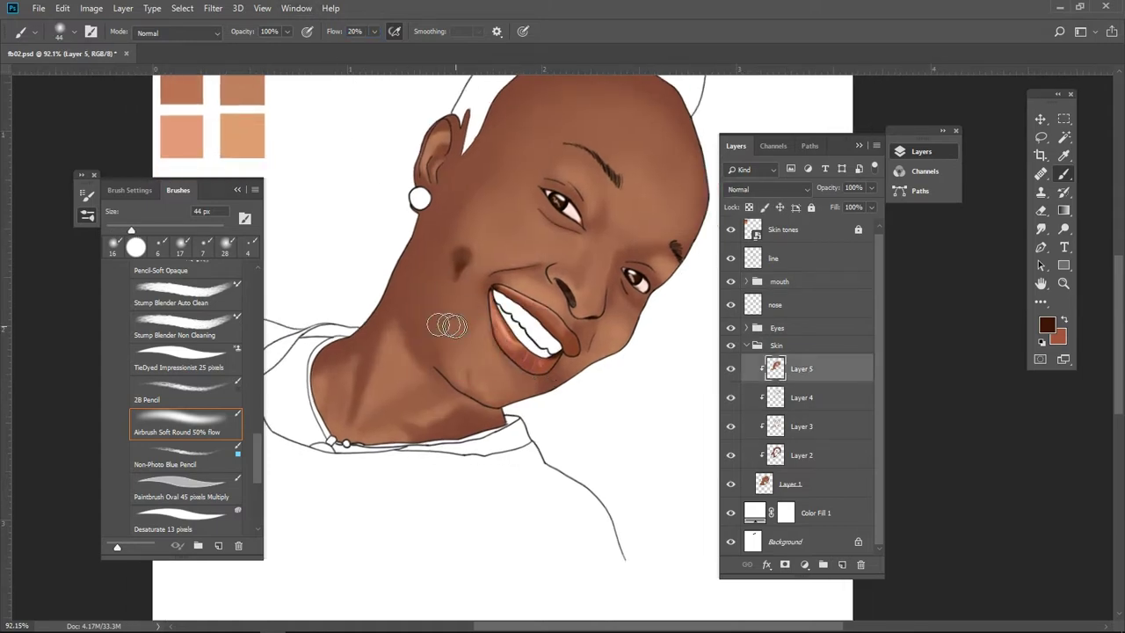
alt+click(452, 359)
scroll(474, 347, down, 1)
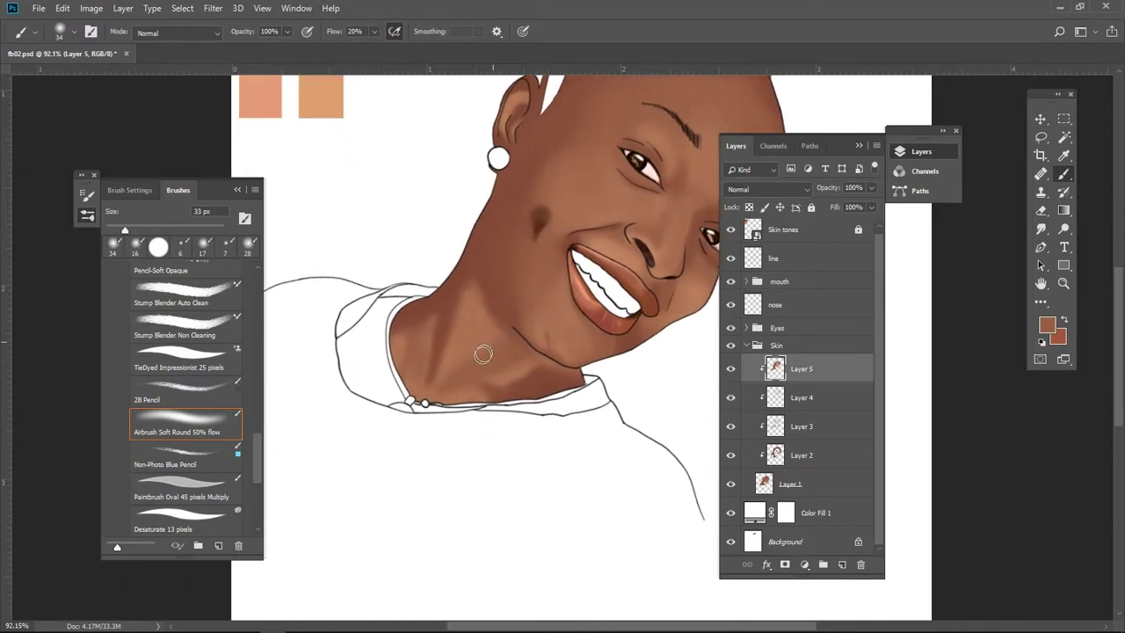
drag(482, 349, 506, 333)
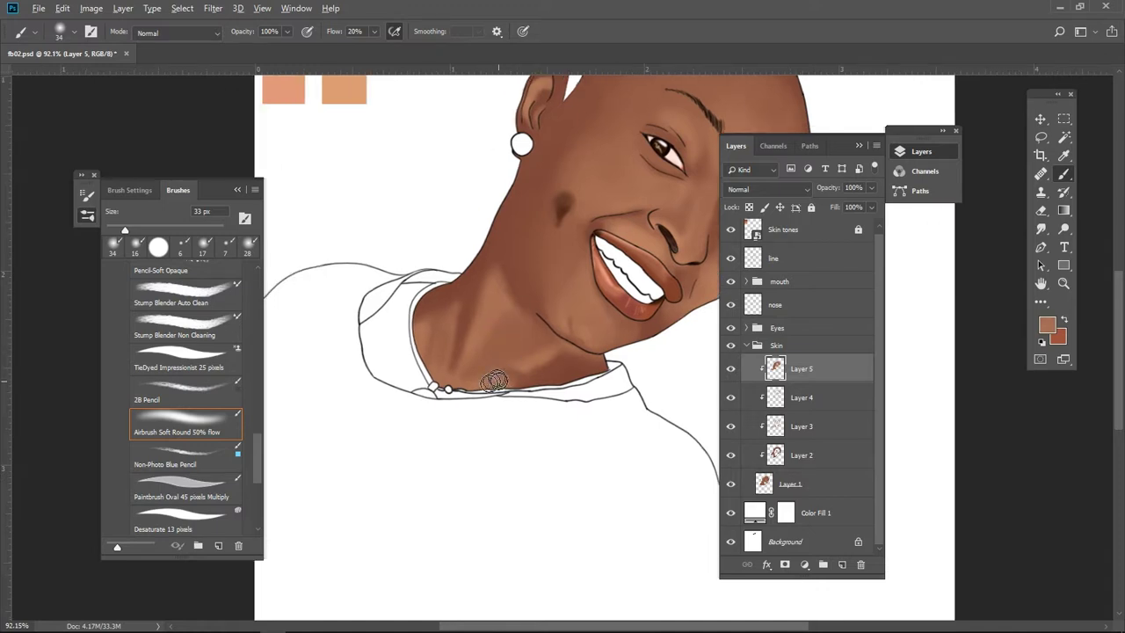
drag(572, 346, 620, 357)
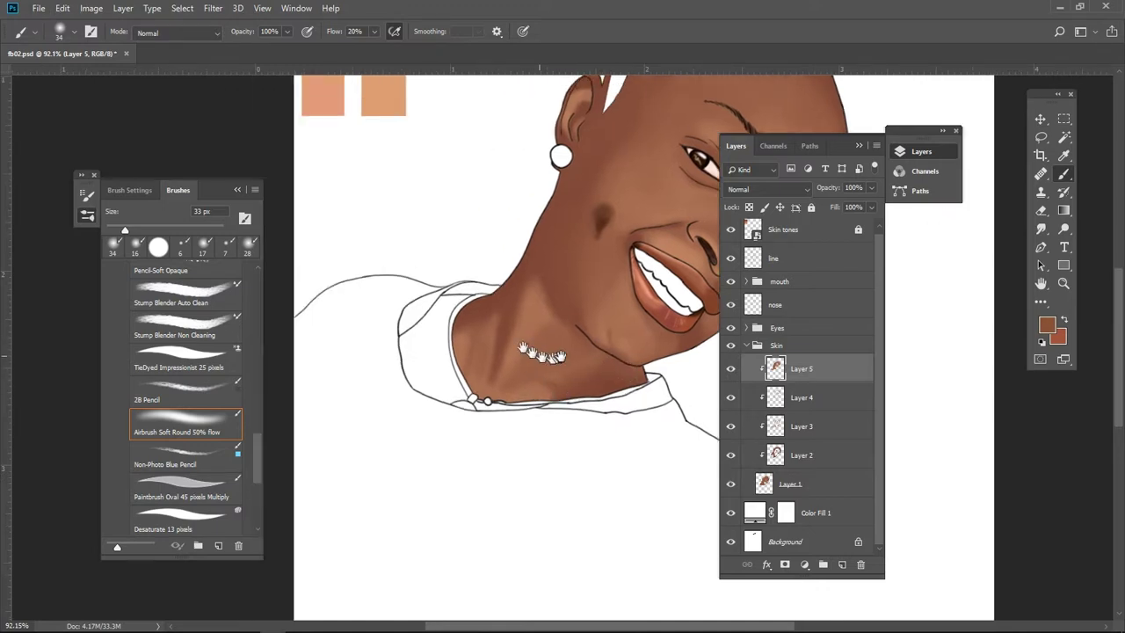
mouse_move(509, 343)
mouse_down()
mouse_move(548, 355)
mouse_move(402, 429)
mouse_up()
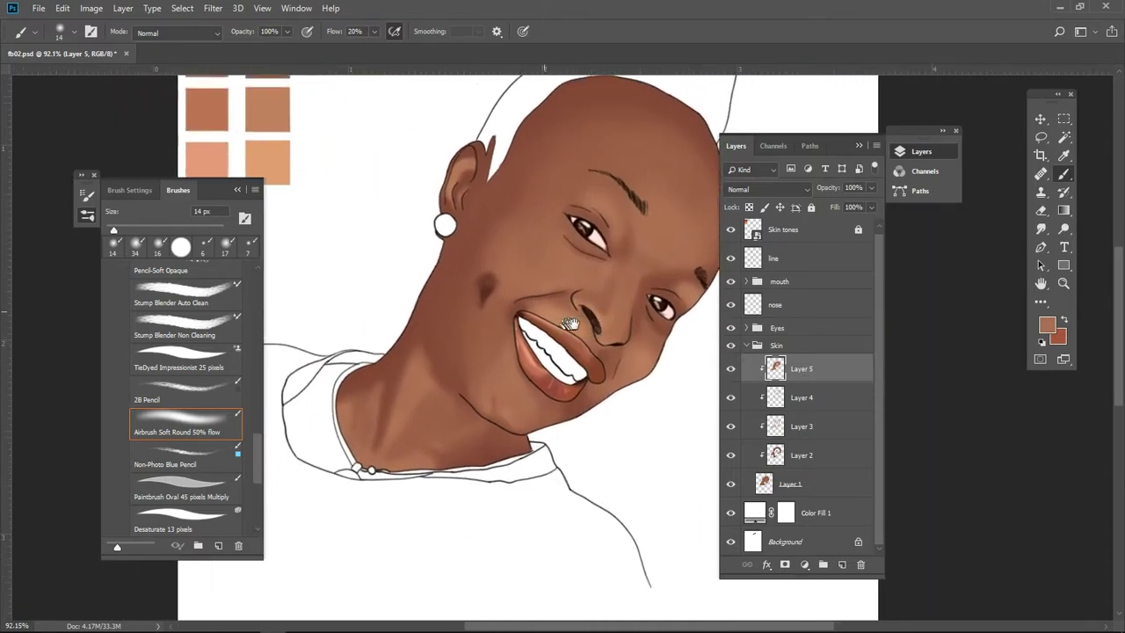
Step: On a new layer, paint dark brown shadows at the mouth corner and beside the nose
click(842, 565)
click(1046, 325)
click(234, 299)
click(433, 188)
scroll(545, 308, up, 1)
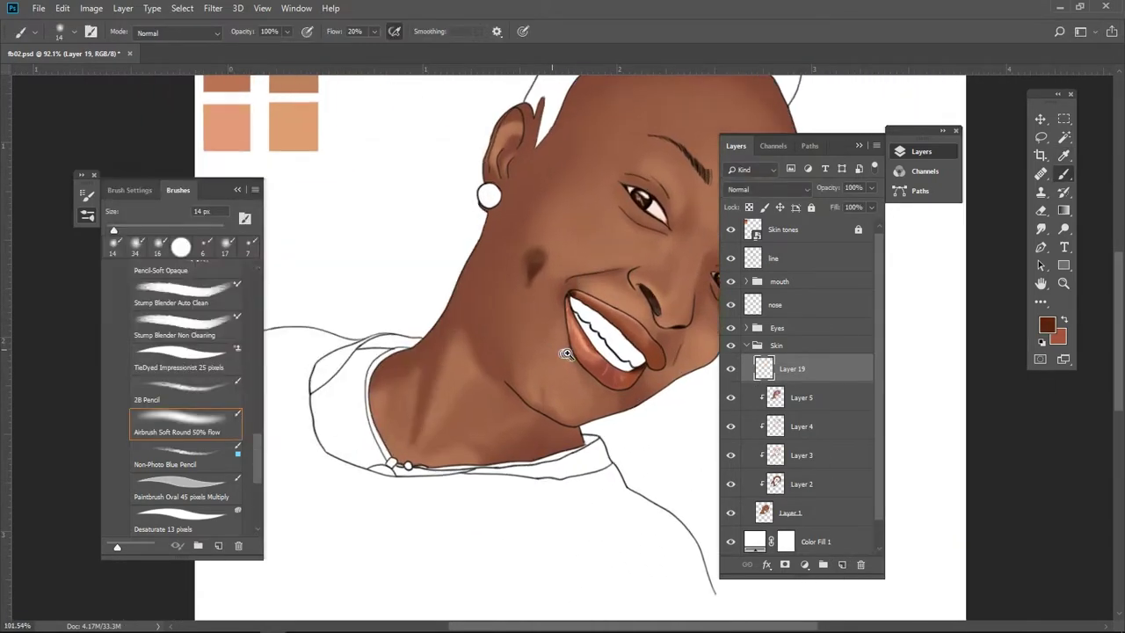
scroll(525, 325, up, 1)
drag(515, 322, 523, 309)
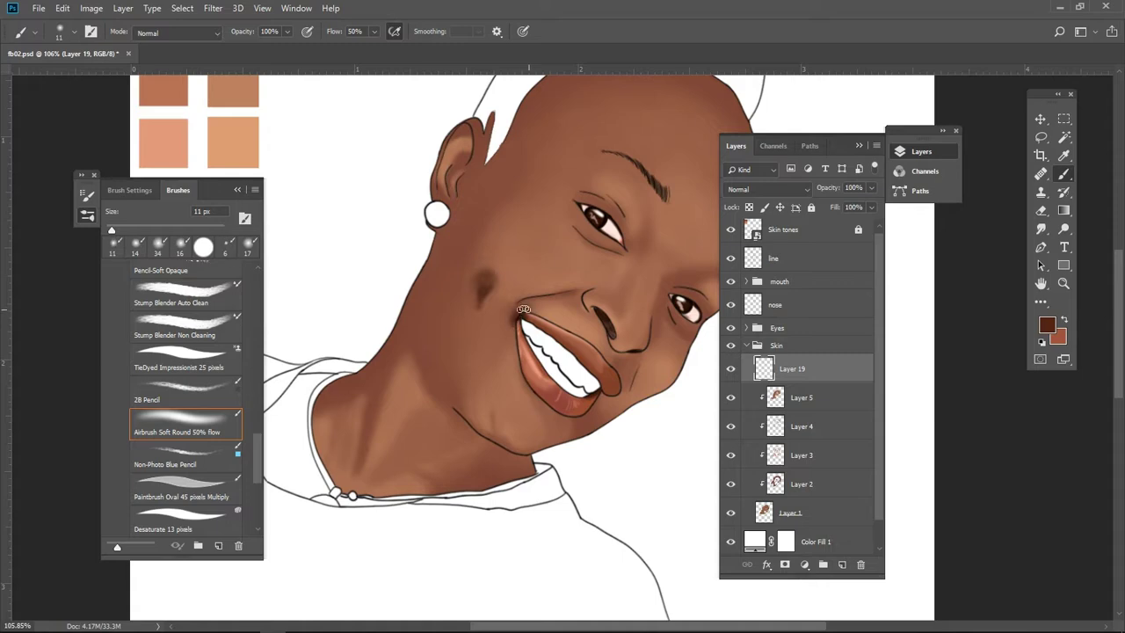
key(bracketleft)
key(bracketleft)
key(bracketleft)
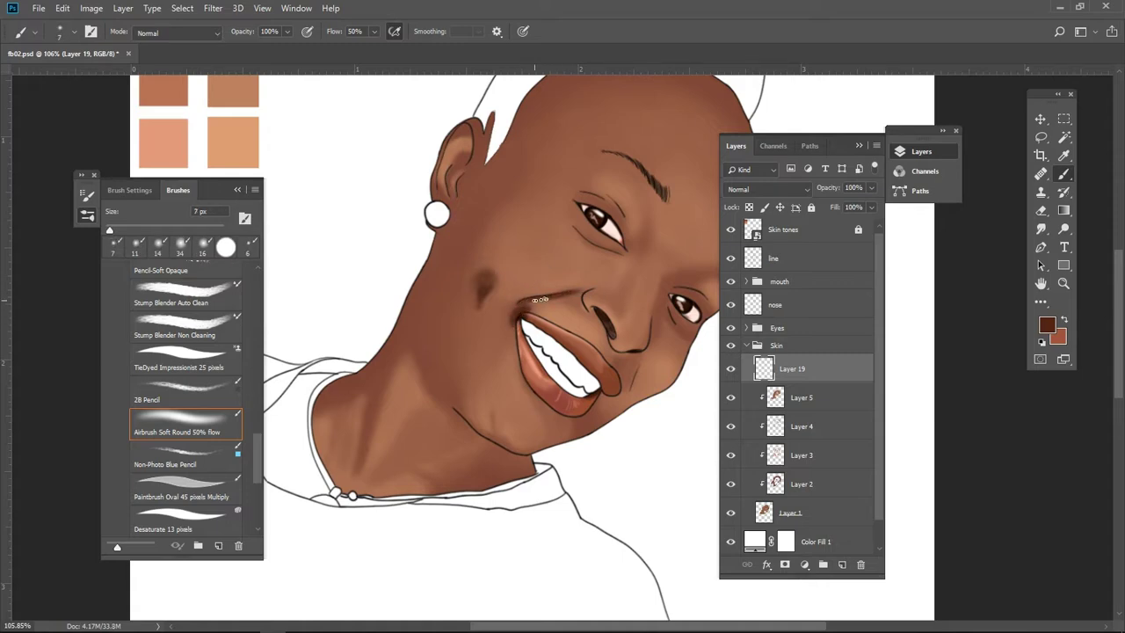
key(bracketleft)
click(585, 290)
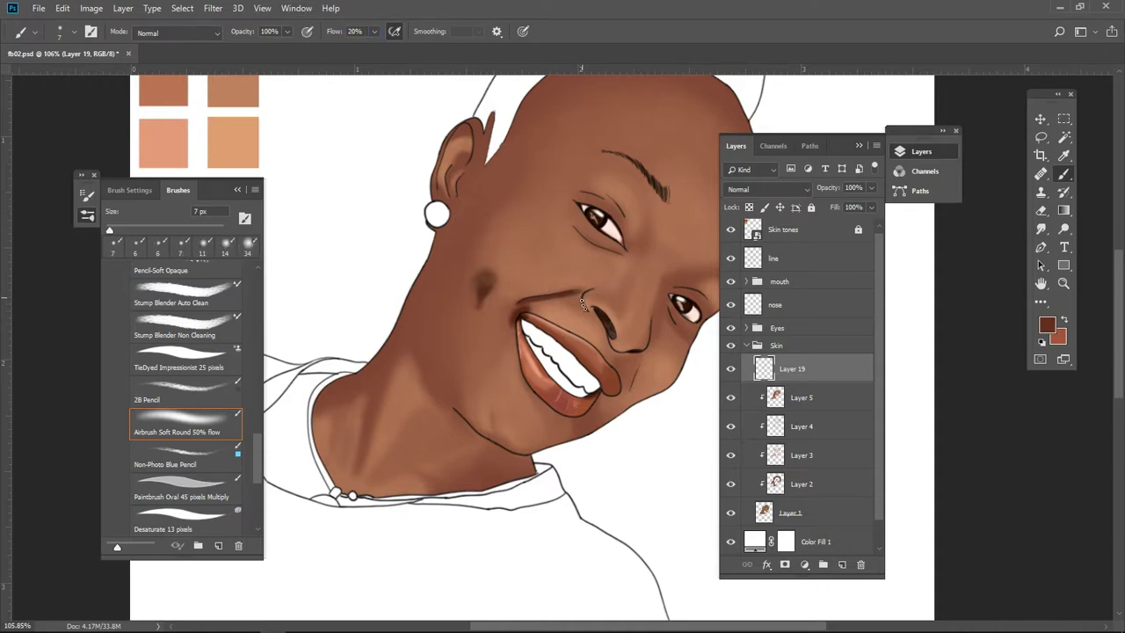
drag(636, 357, 604, 327)
Step: Bring the neck back into view and sample a lighter skin tone from the cheek
drag(358, 339, 425, 282)
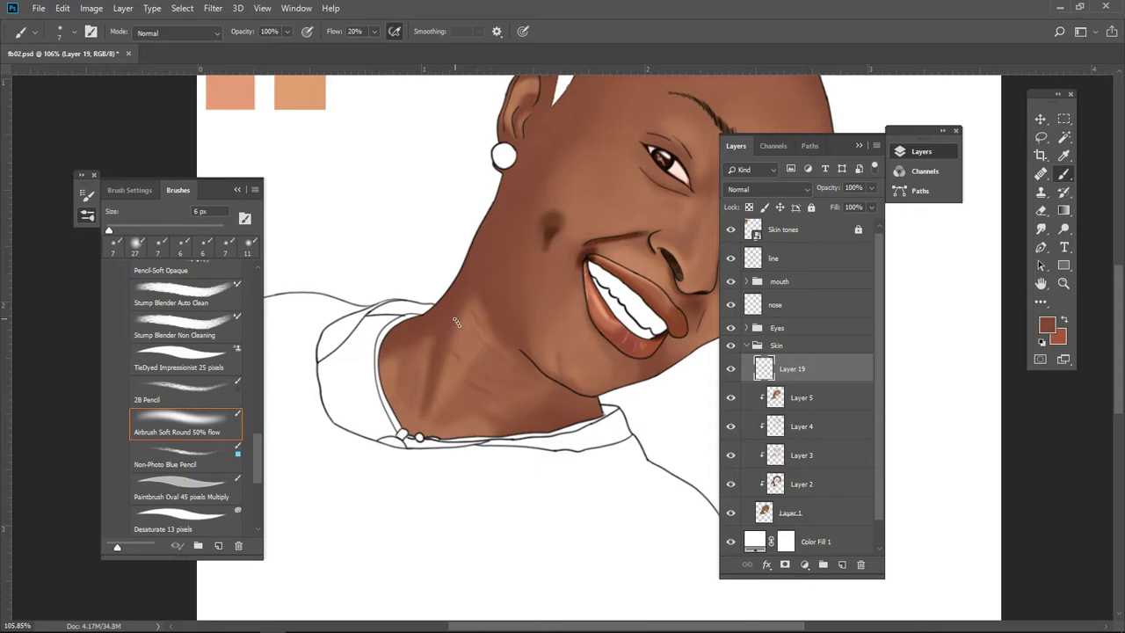
scroll(444, 393, down, 5)
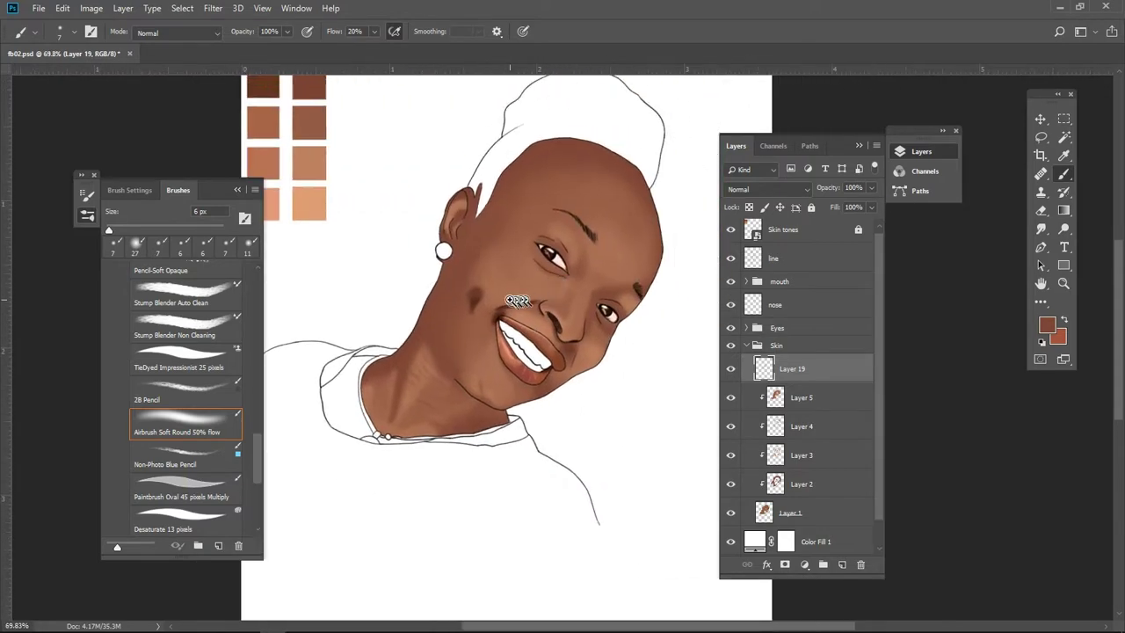
scroll(467, 352, up, 6)
alt+click(433, 359)
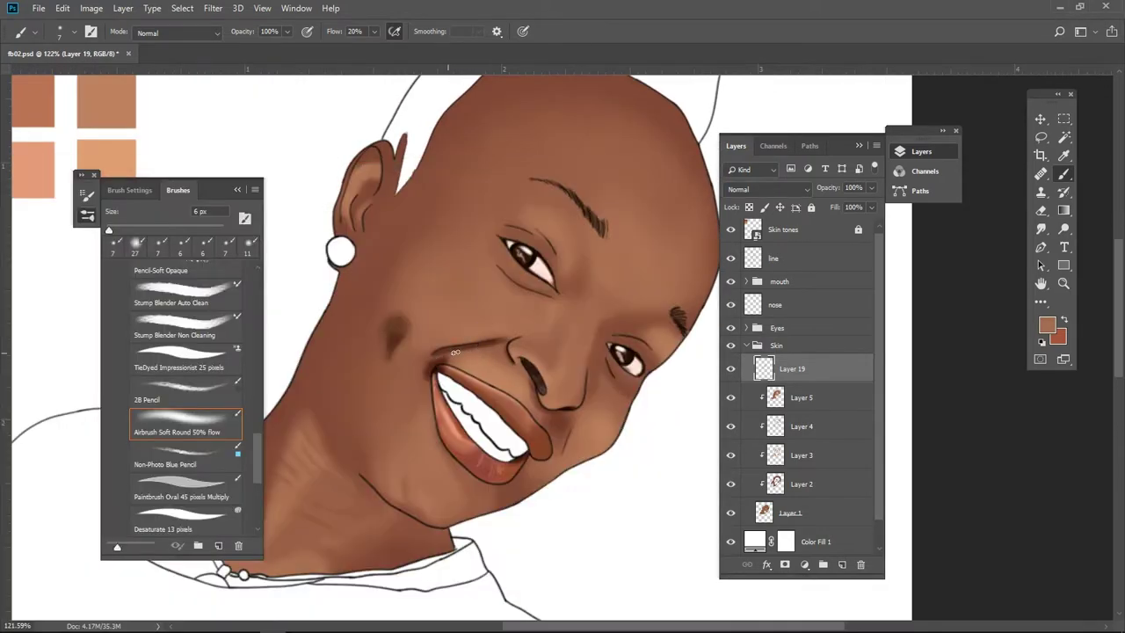
scroll(483, 376, down, 2)
scroll(509, 352, down, 2)
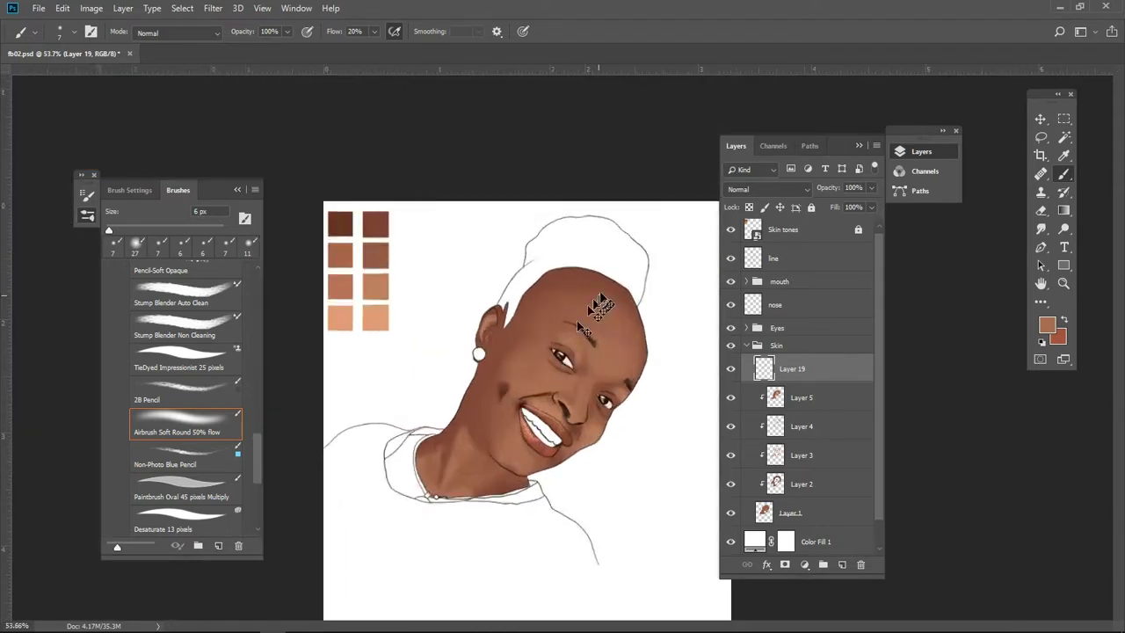
scroll(563, 325, up, 2)
Step: Add Layer 20 above the nose layer and set the foreground colour to dark brown
click(774, 304)
click(842, 564)
click(1046, 324)
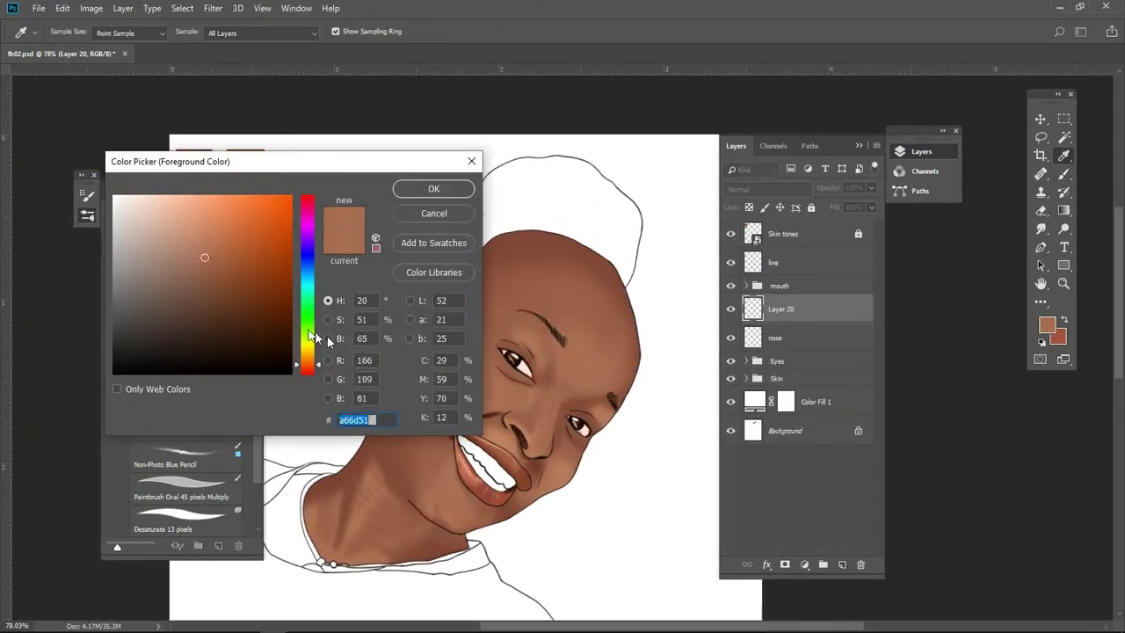
click(290, 336)
click(434, 187)
Step: Magic Wand select the hat area, then make Layer 20 active above the mouth group
key(w)
click(774, 262)
click(563, 211)
click(181, 8)
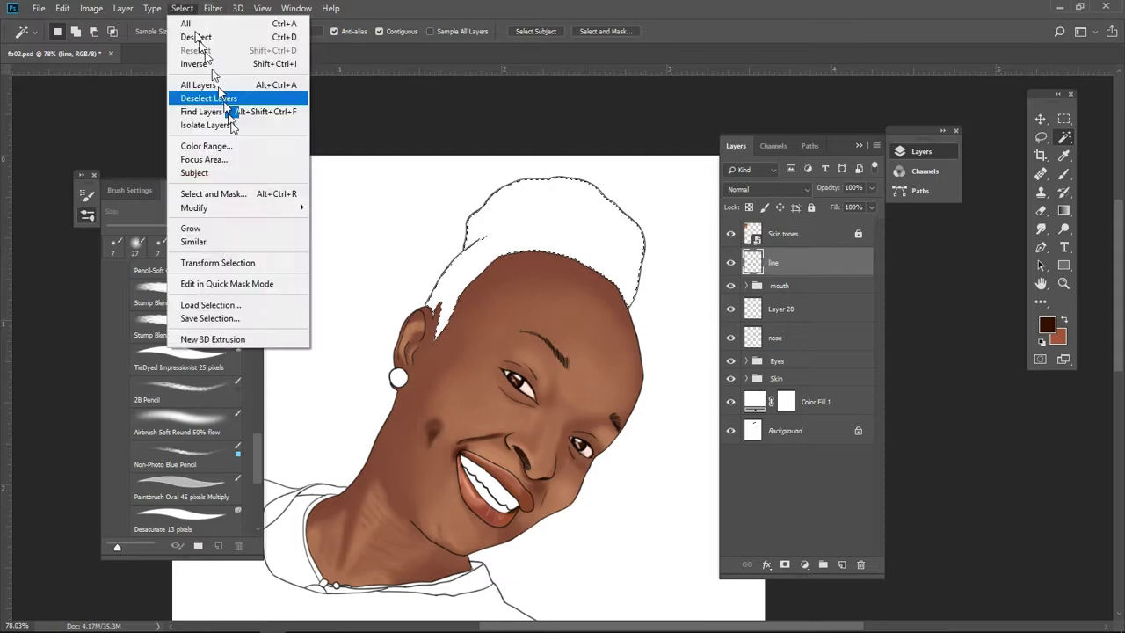
click(219, 93)
drag(781, 309, 781, 281)
Step: Choose the Square Brush from the TRADITIONAL-Qbrush-Pack brush set
scroll(254, 491, down, 5)
click(109, 524)
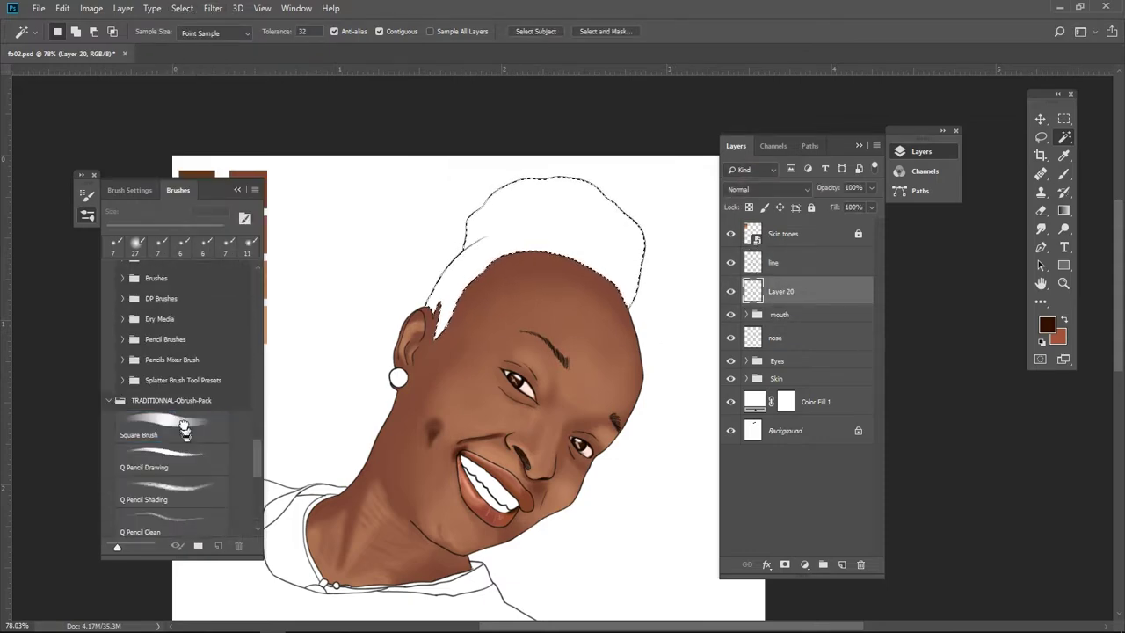
click(171, 427)
scroll(522, 284, up, 1)
scroll(522, 284, up, 1)
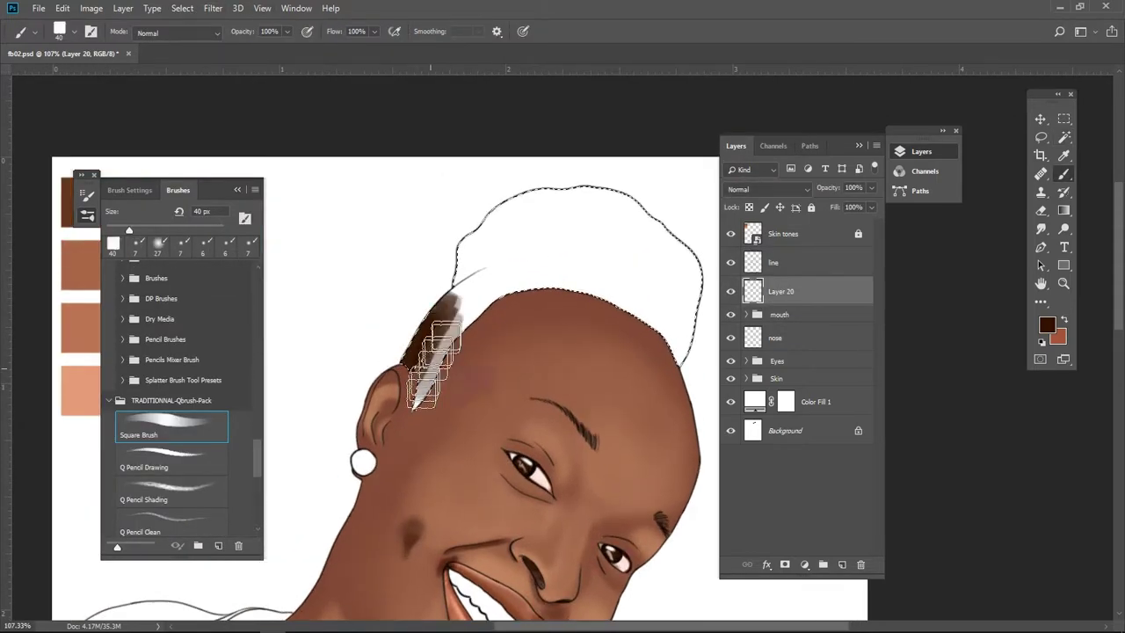
Step: Paint the whole hair selection solid dark brown, covering the white streaks
mouse_move(413, 391)
mouse_down()
mouse_move(518, 215)
mouse_move(540, 252)
mouse_move(665, 326)
mouse_move(588, 283)
mouse_move(572, 196)
mouse_move(448, 290)
mouse_up()
mouse_move(502, 189)
mouse_down()
mouse_move(510, 246)
mouse_move(598, 264)
mouse_move(610, 289)
mouse_move(659, 238)
mouse_move(658, 201)
mouse_up()
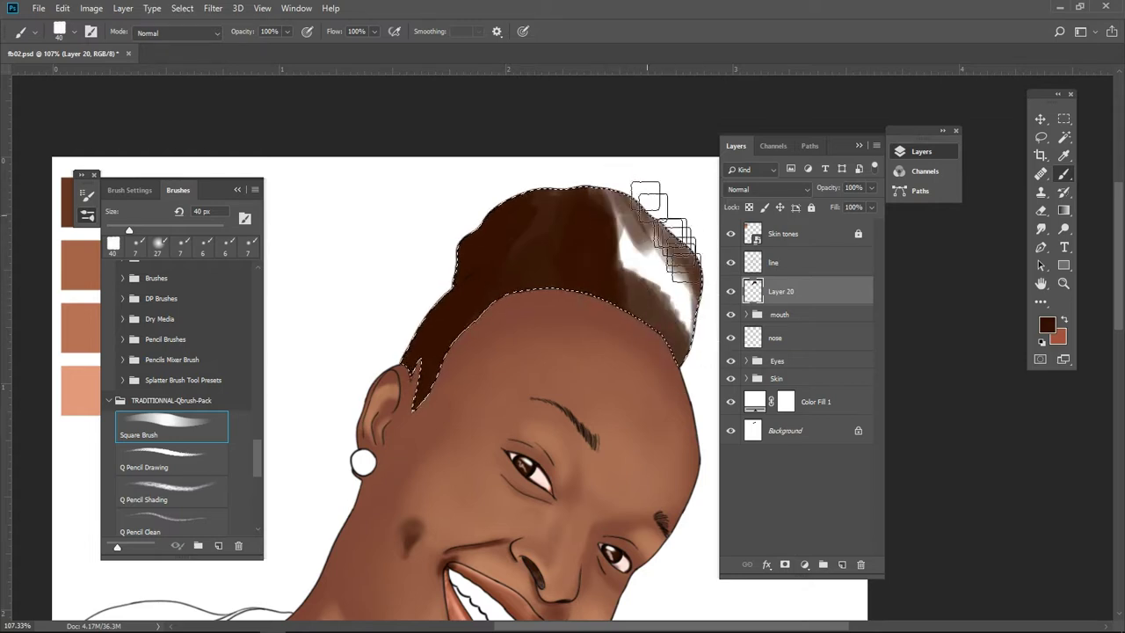
mouse_move(636, 254)
mouse_down()
mouse_move(697, 340)
mouse_move(647, 244)
mouse_move(663, 307)
mouse_move(643, 294)
mouse_move(679, 250)
mouse_up()
mouse_move(684, 344)
mouse_down()
mouse_move(653, 238)
mouse_move(520, 209)
mouse_up()
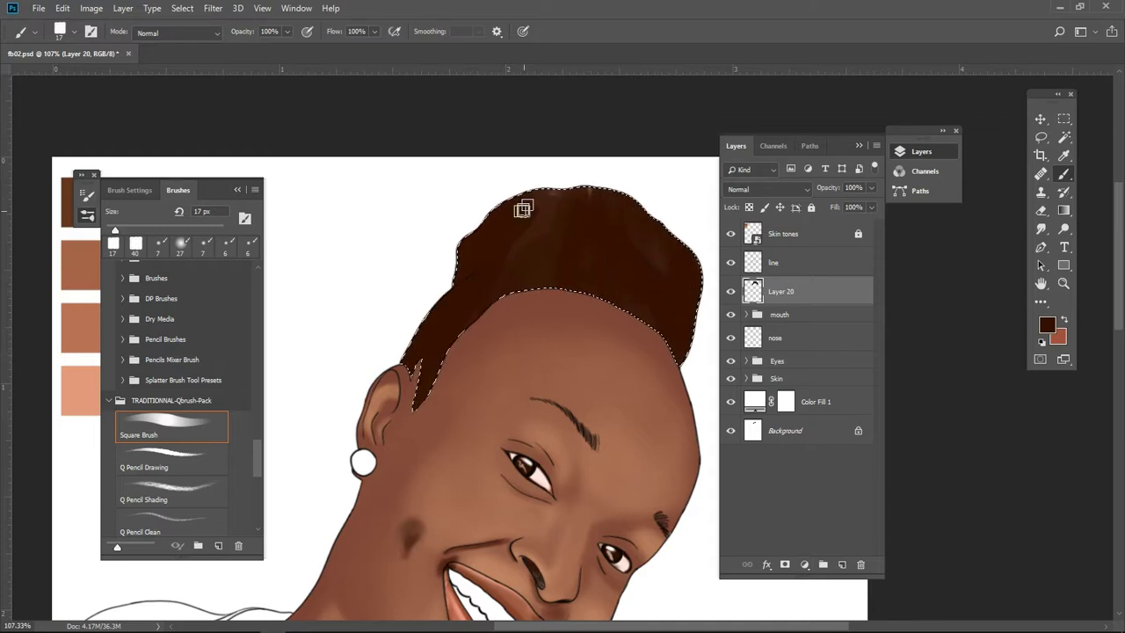
key(bracketright)
key(bracketright)
key(bracketright)
key(ctrl+u)
Step: Shift the dark hair's hue to +20 and saturation to -54
drag(778, 183, 794, 183)
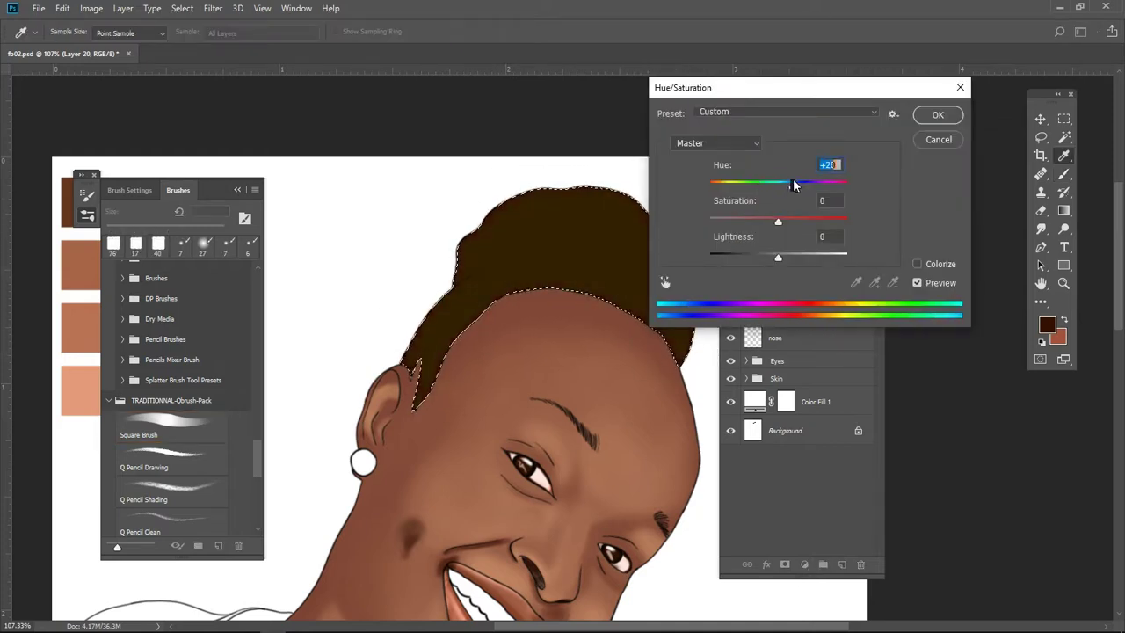
drag(778, 220, 740, 221)
key(Return)
Step: On new Layer 21, brush a blue Soft Light tint across the hair
click(841, 564)
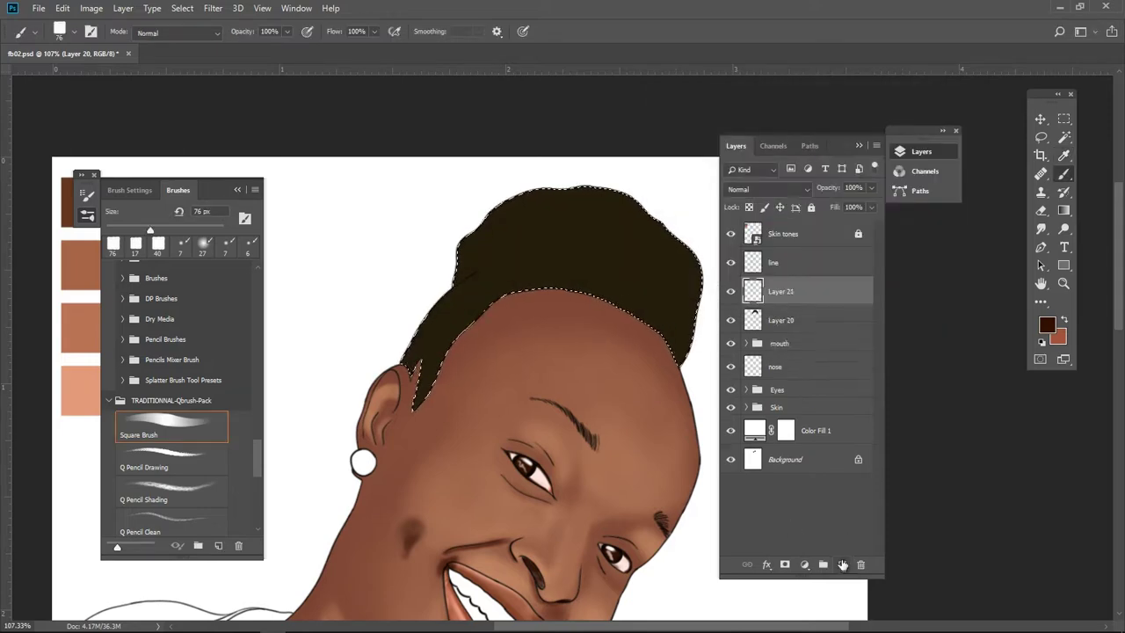
click(1047, 325)
click(261, 268)
key(Return)
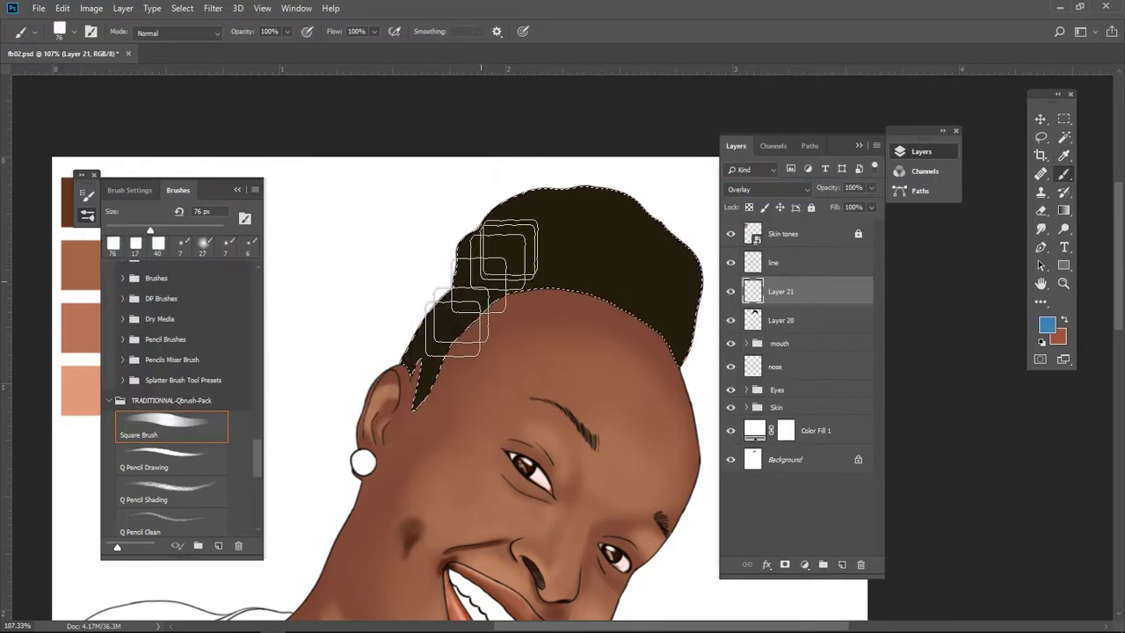
key(shift+alt+f)
drag(422, 290, 495, 284)
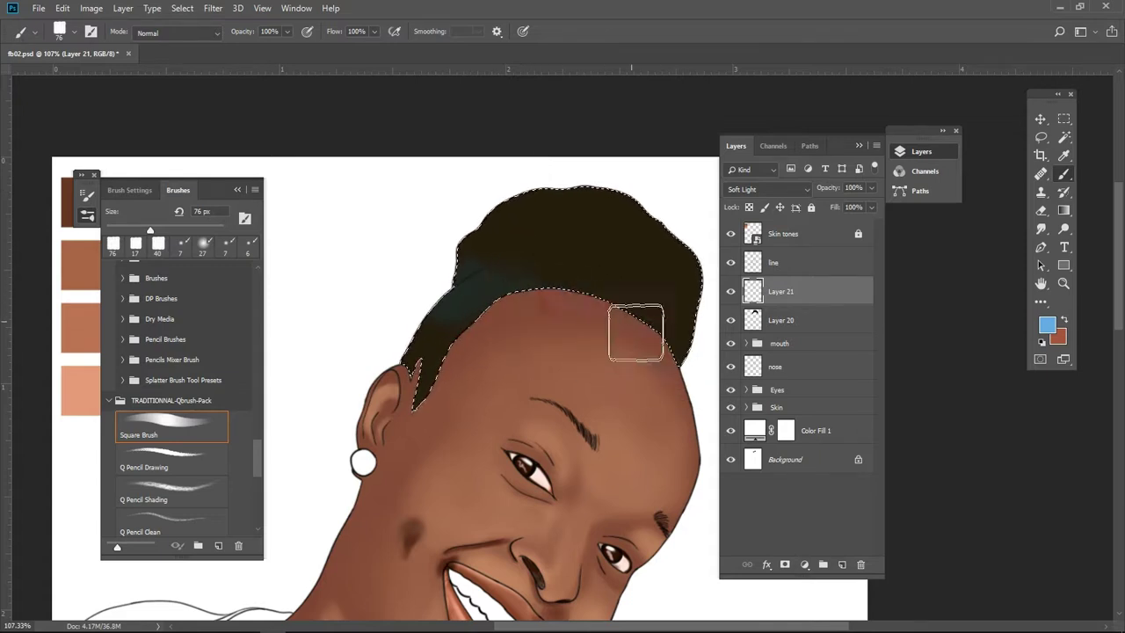
mouse_move(504, 224)
mouse_down()
mouse_move(606, 199)
mouse_move(564, 192)
mouse_up()
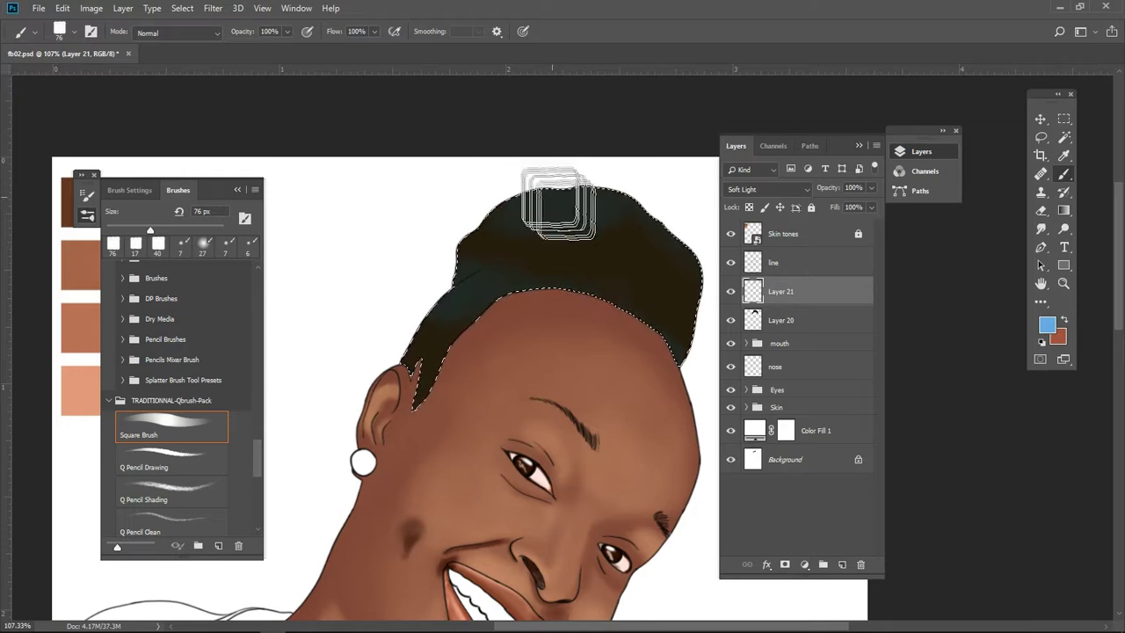
drag(553, 198, 514, 224)
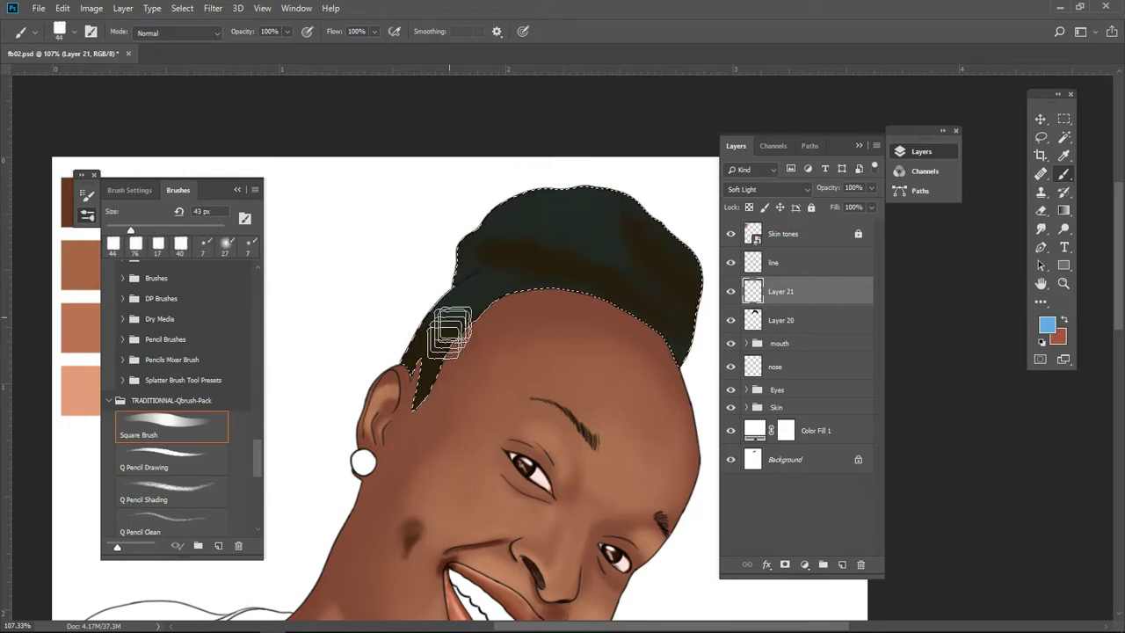
Step: Set the tint layer to Screen blending at about 22% opacity
click(767, 189)
click(756, 312)
drag(828, 187, 791, 188)
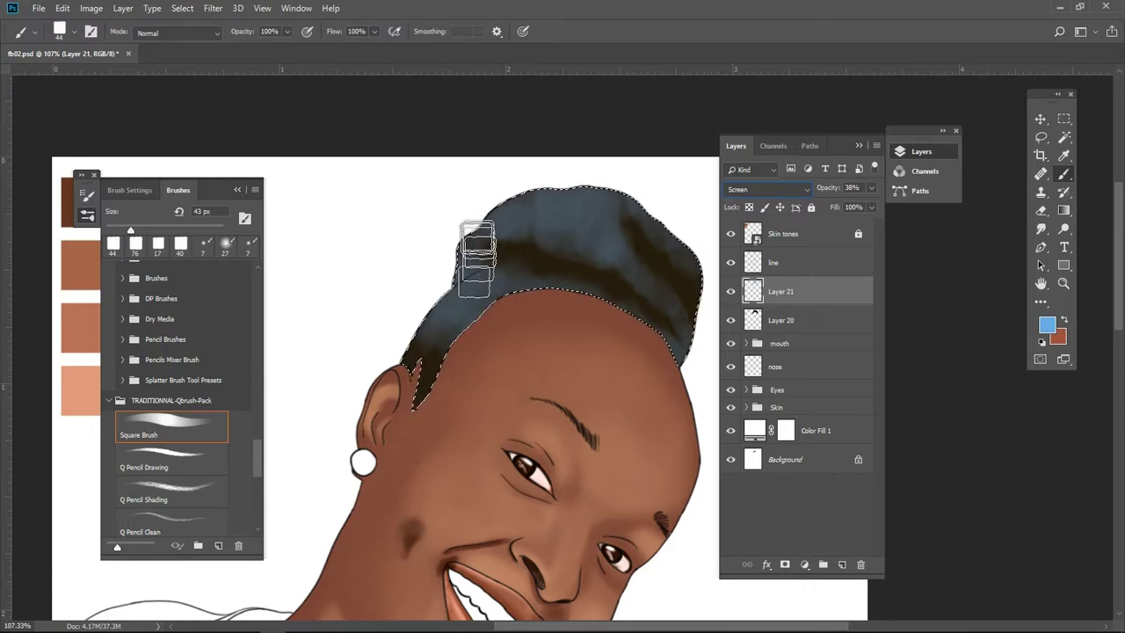
drag(834, 188, 819, 191)
Step: Create Layer 22 with a dark hair colour and a 12 px brush
key(ctrl+shift+alt+n)
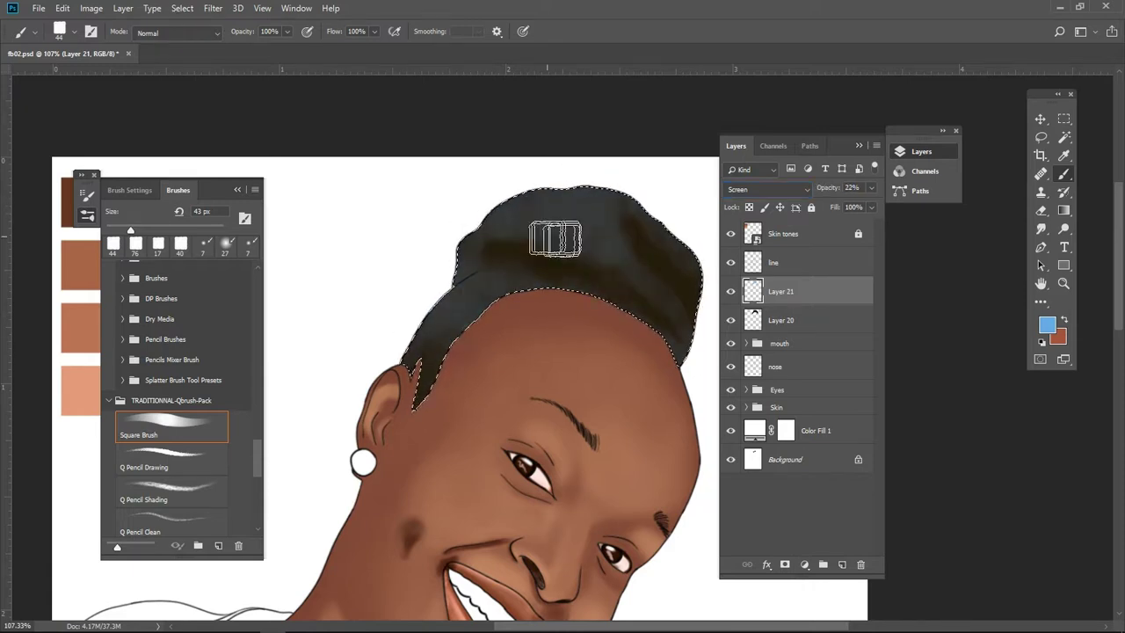
click(1047, 326)
click(527, 238)
key(Return)
mouse_move(556, 274)
mouse_down()
mouse_move(498, 265)
mouse_move(502, 251)
mouse_move(586, 277)
mouse_up()
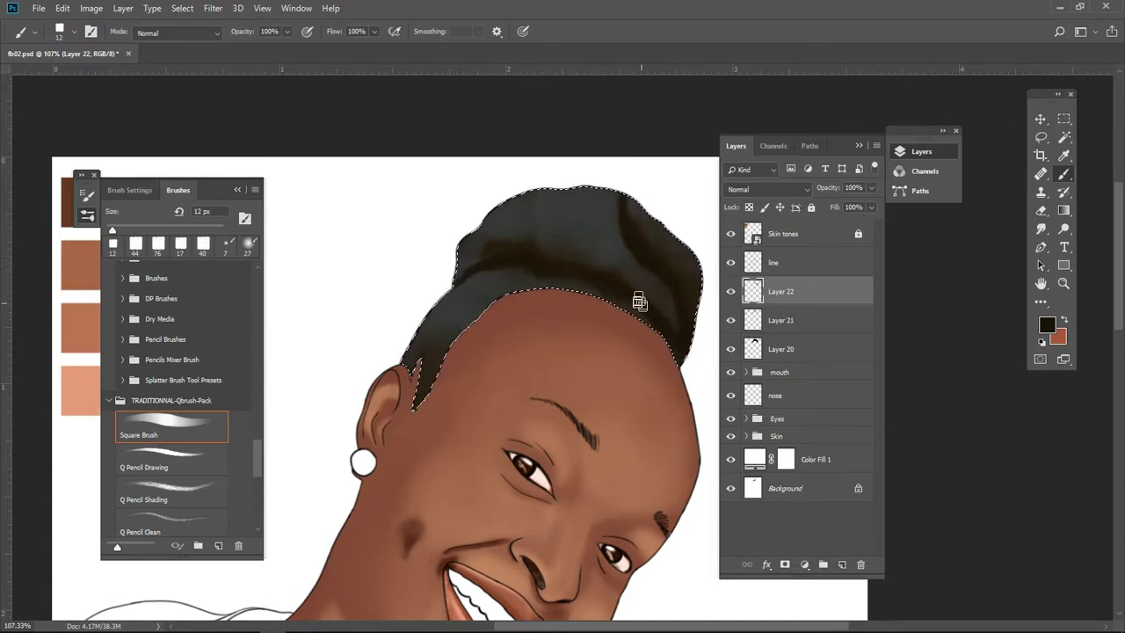
Step: On Layer 23, softly darken the hair shading with Soft Round at 20% flow
key(ctrl+shift+alt+n)
scroll(553, 334, up, 1)
scroll(220, 322, up, 10)
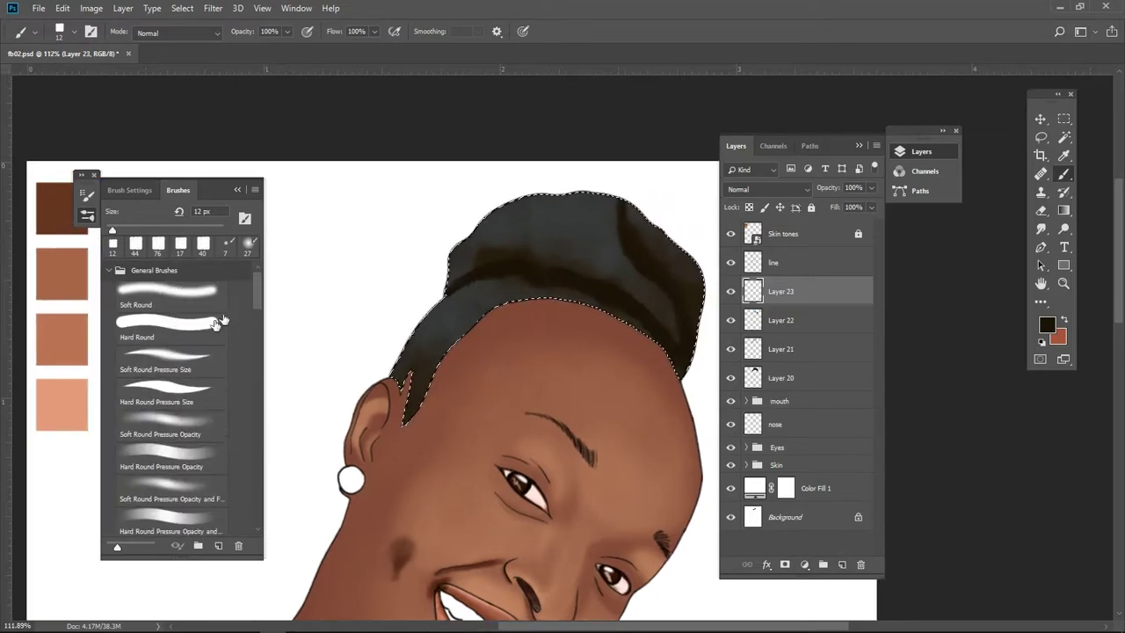
click(168, 293)
click(327, 33)
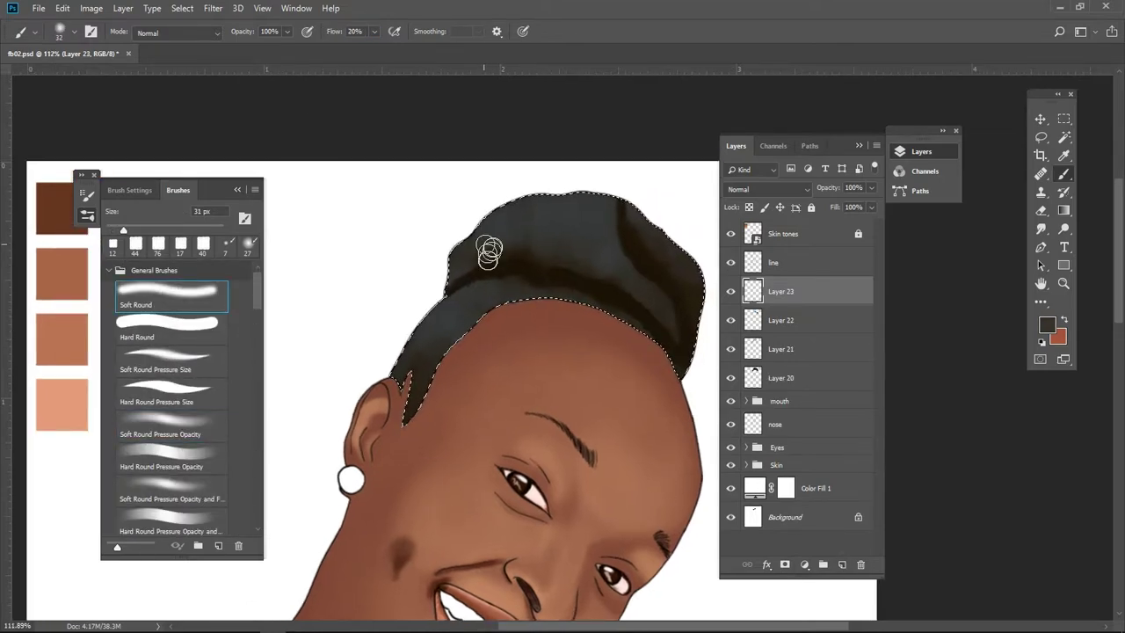
key(bracketright)
mouse_move(464, 272)
mouse_down()
mouse_move(596, 280)
mouse_move(478, 289)
mouse_up()
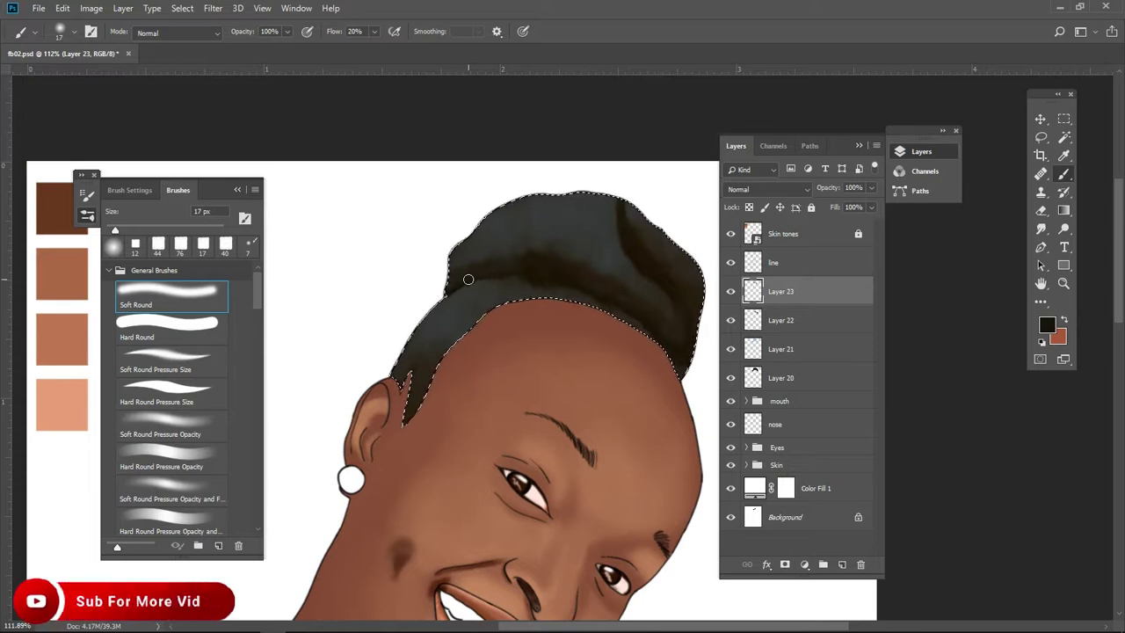
Step: Darken the hair's right side at 16 px, then add Layer 24 with Hard Round Pressure Size
key(bracketleft)
key(bracketleft)
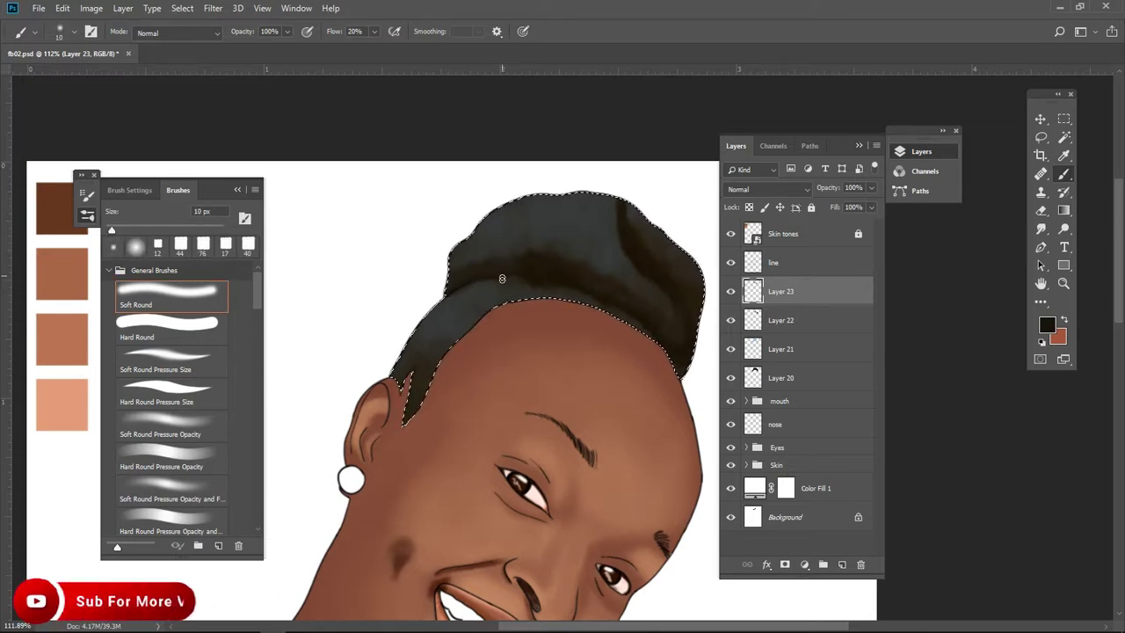
scroll(588, 264, right, 2)
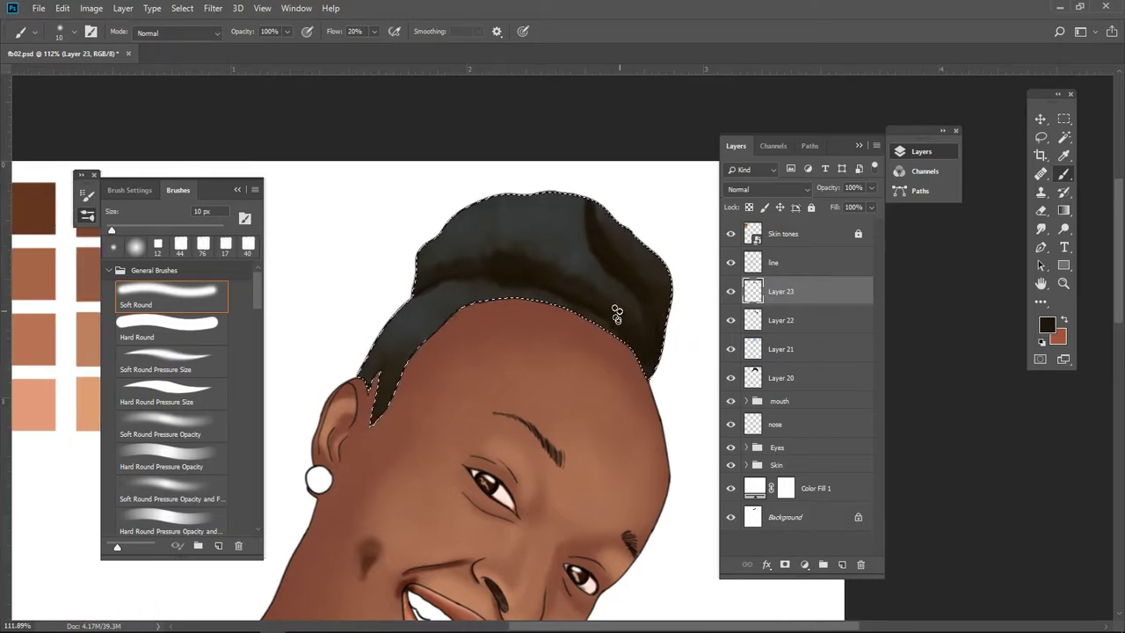
scroll(548, 272, right, 2)
key(bracketright)
key(bracketright)
key(bracketright)
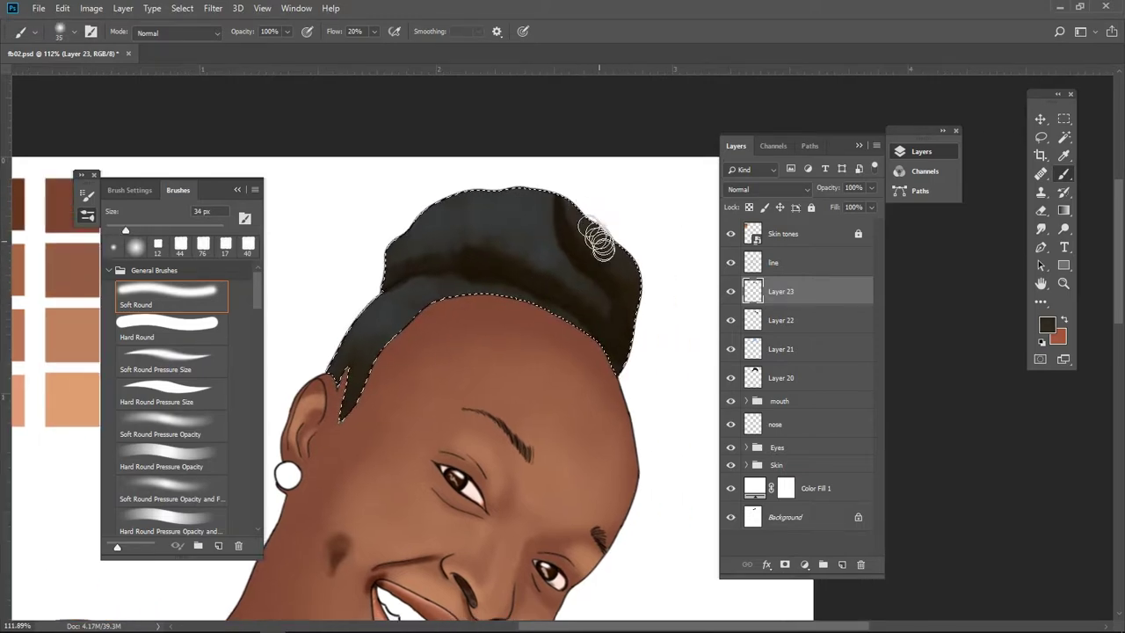
key(bracketleft)
key(bracketleft)
key(bracketleft)
drag(558, 238, 598, 290)
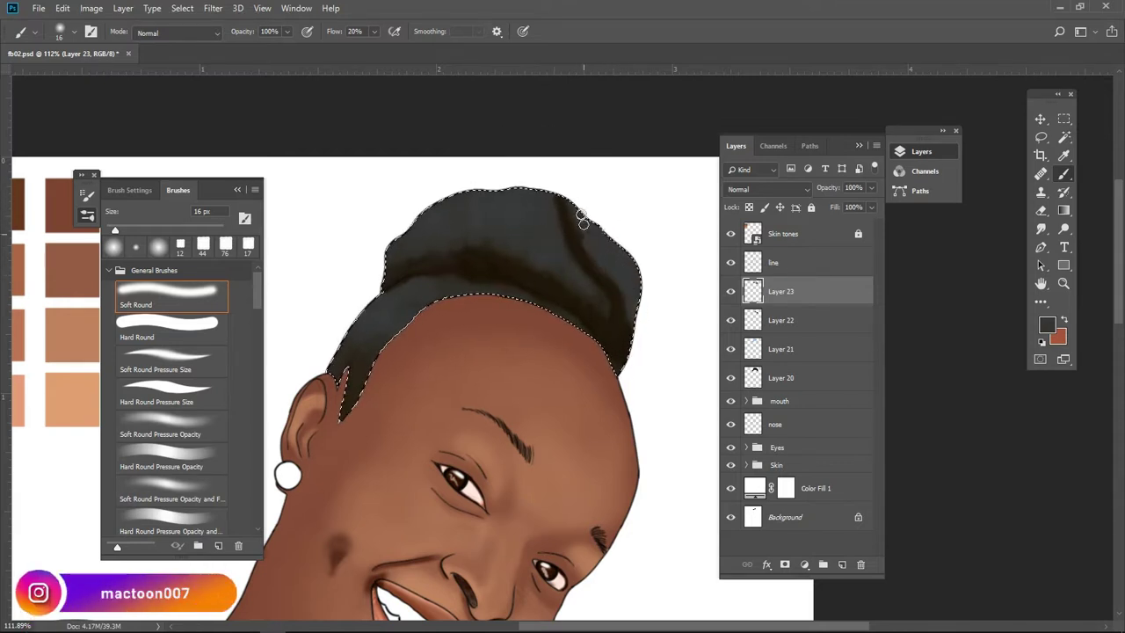
key(ctrl+shift+alt+n)
click(172, 391)
Step: Stroke thin hair strands across the top of the hair with a 3 px brush
drag(539, 242, 510, 242)
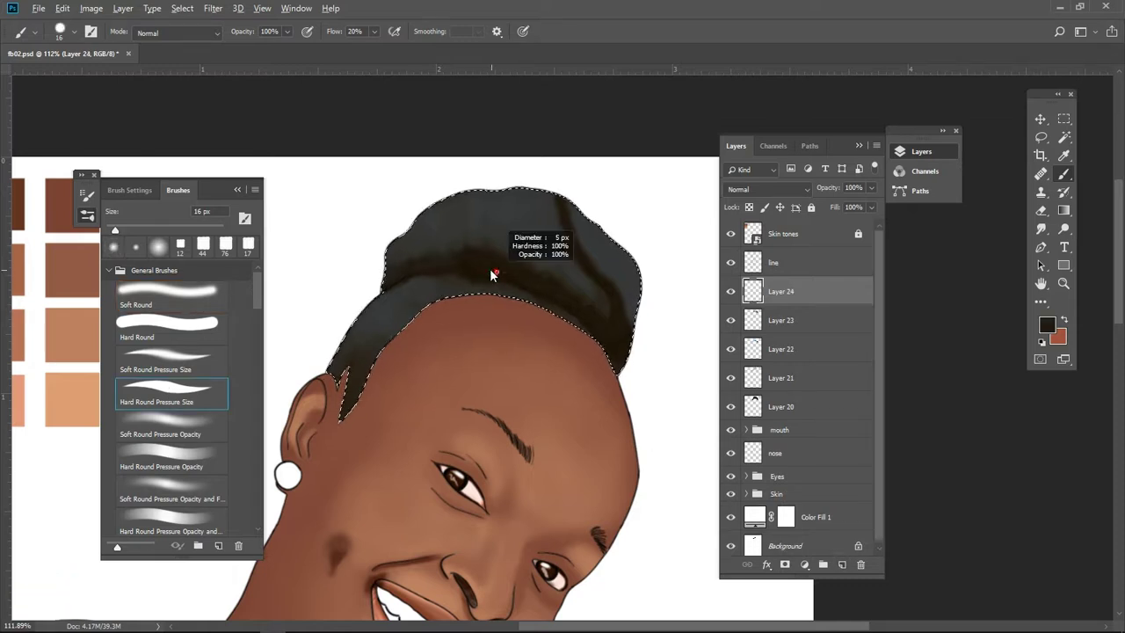
drag(357, 31, 401, 32)
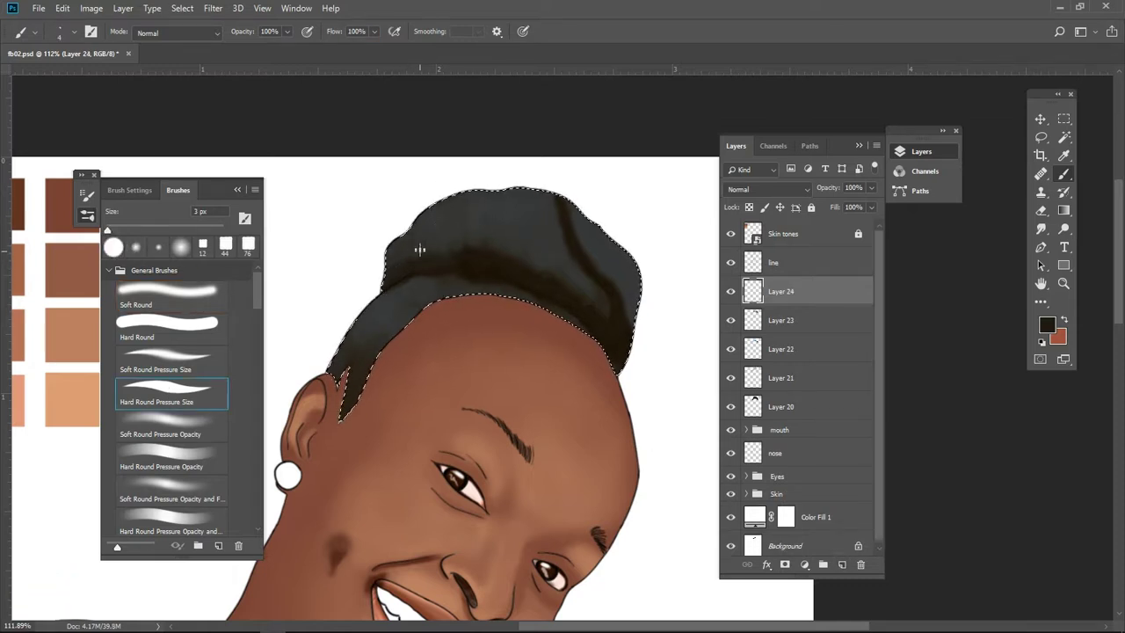
drag(473, 246, 493, 195)
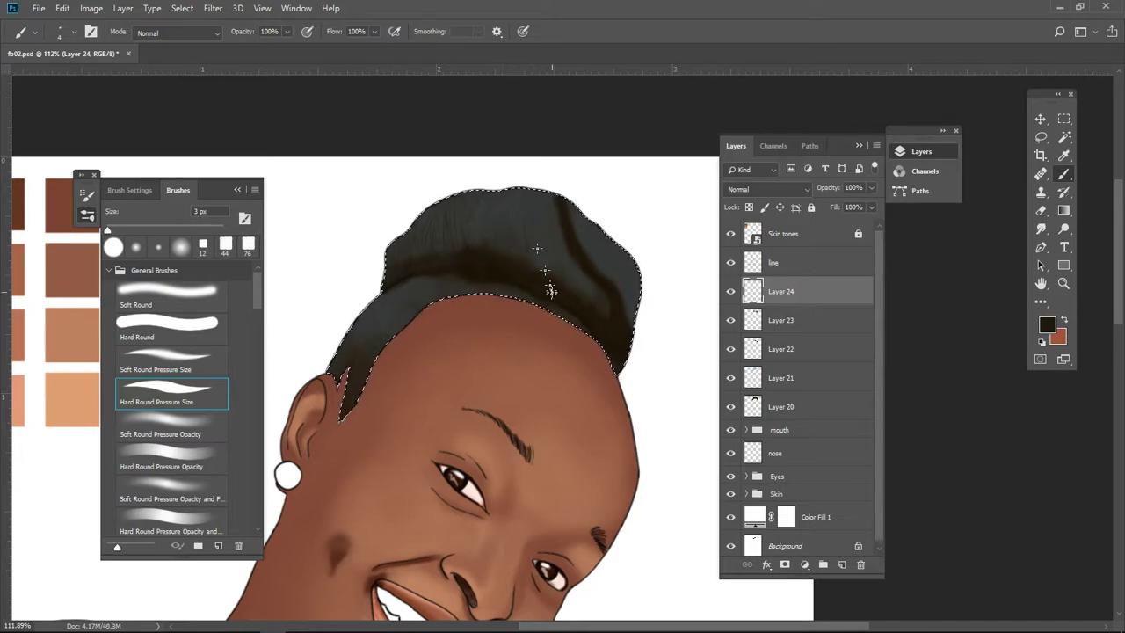
drag(576, 296, 556, 212)
drag(597, 309, 563, 282)
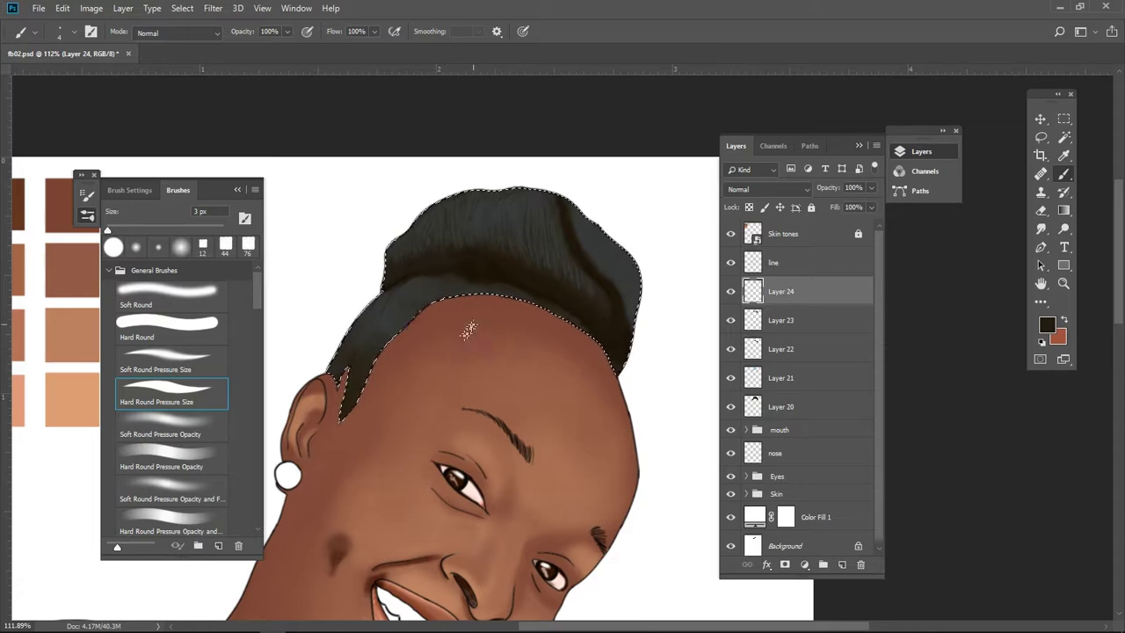
scroll(469, 329, down, 2)
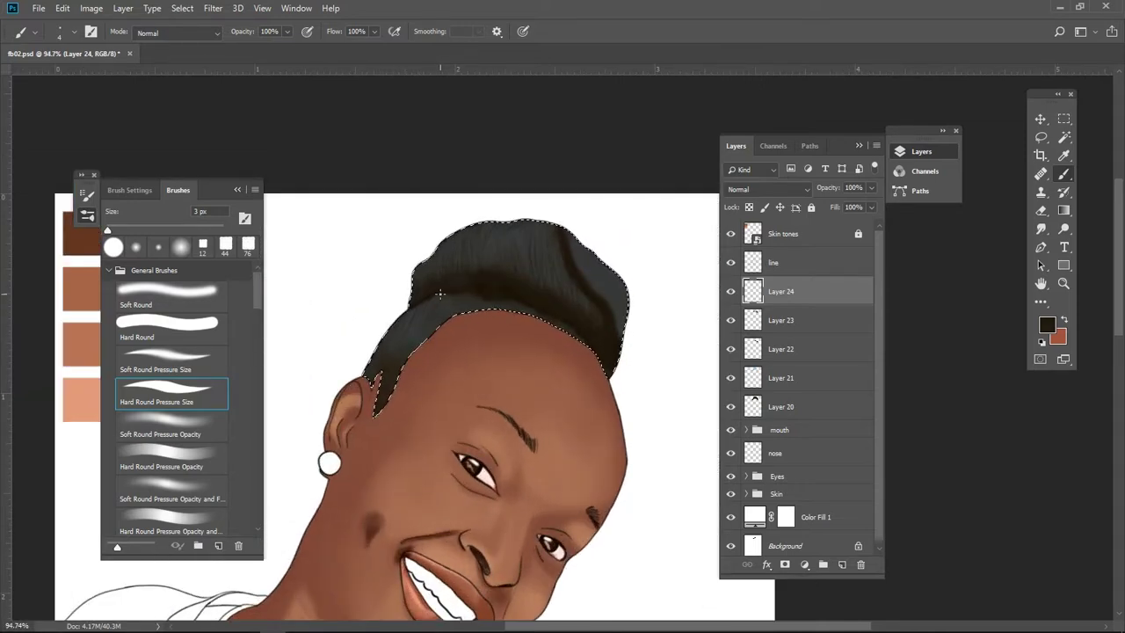
scroll(1103, 202, down, 2)
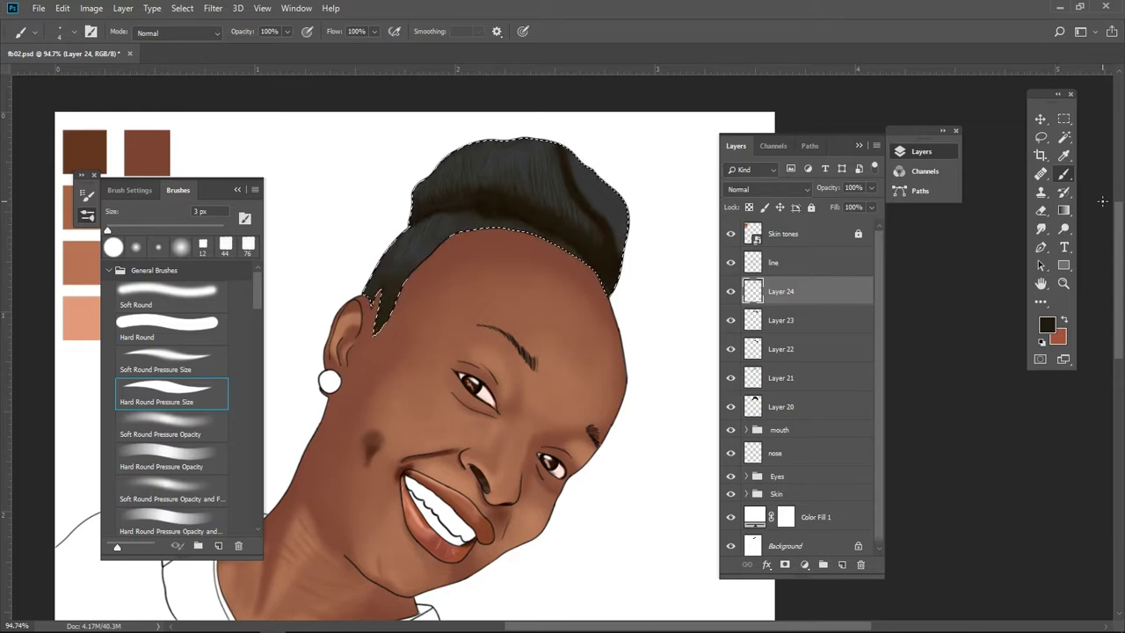
drag(563, 223, 610, 284)
key(bracketright)
key(bracketright)
key(bracketright)
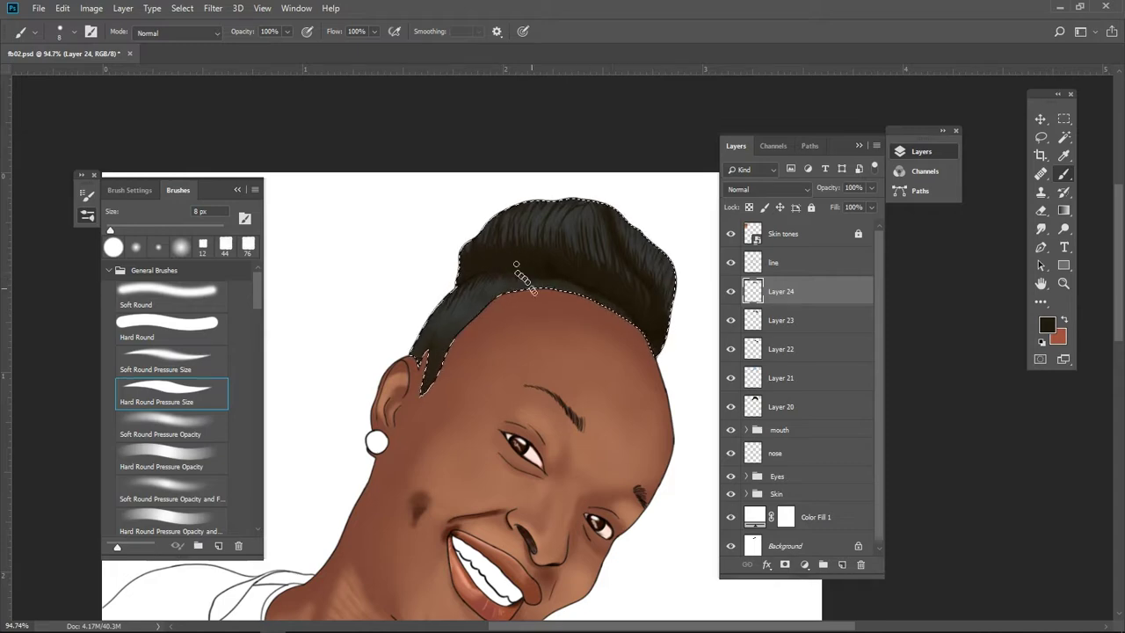
Step: Add Layer 25, sample the dark hair, then choose a light cyan highlight colour
scroll(624, 319, up, 1)
click(841, 565)
key(i)
click(465, 302)
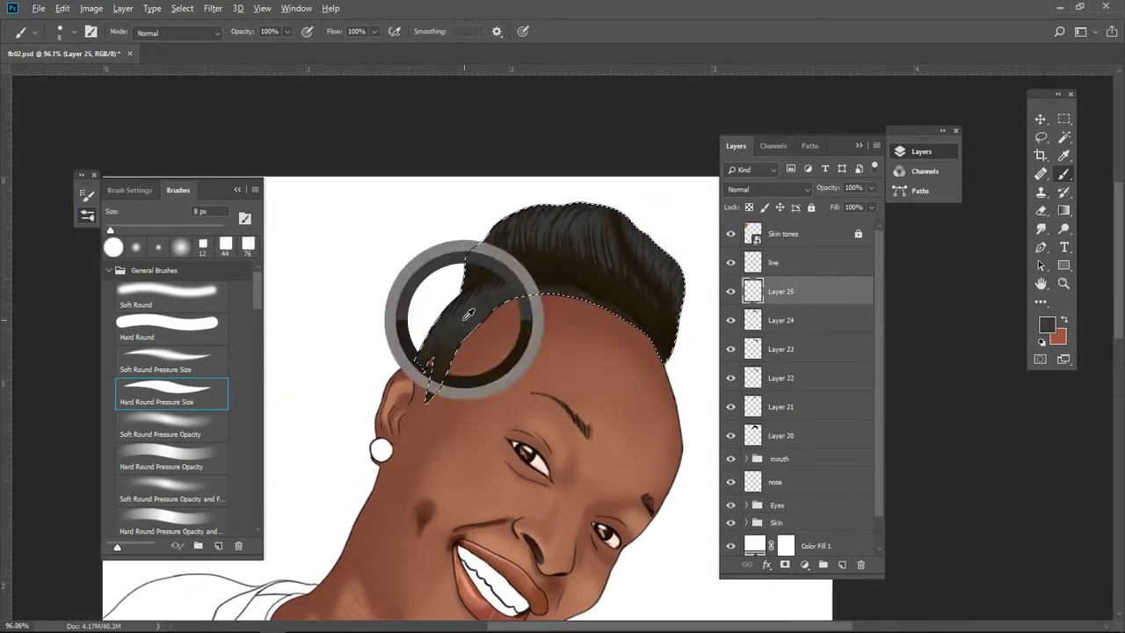
click(1048, 325)
click(306, 281)
click(152, 194)
Step: Zoom in on the hair and set a small 5 px brush
key(Return)
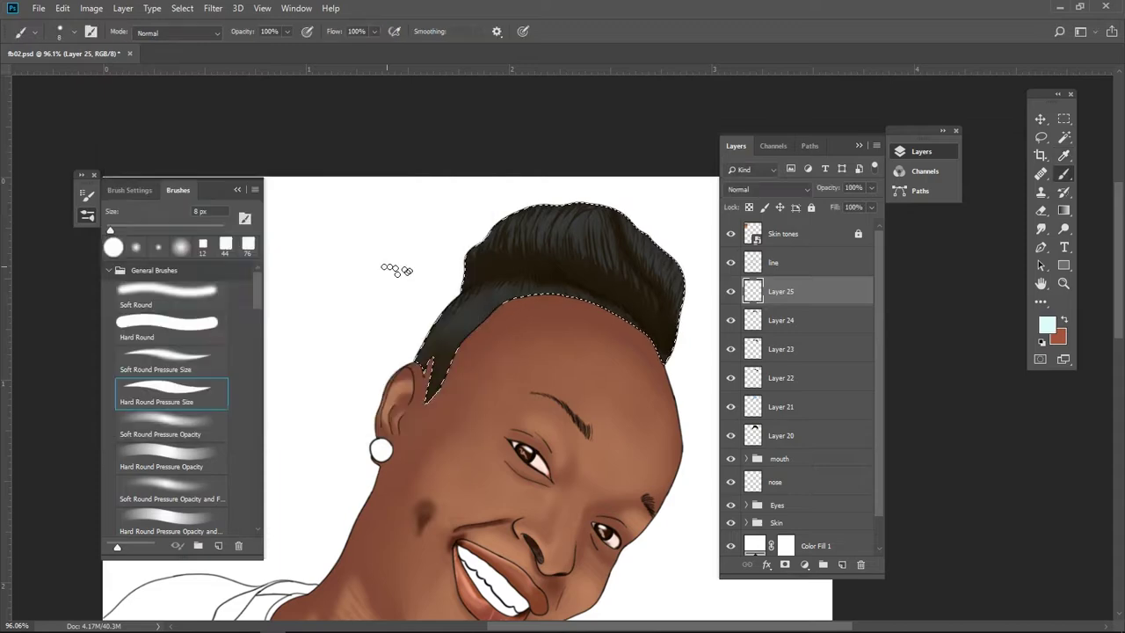
key(o)
scroll(517, 291, up, 3)
scroll(517, 292, down, 1)
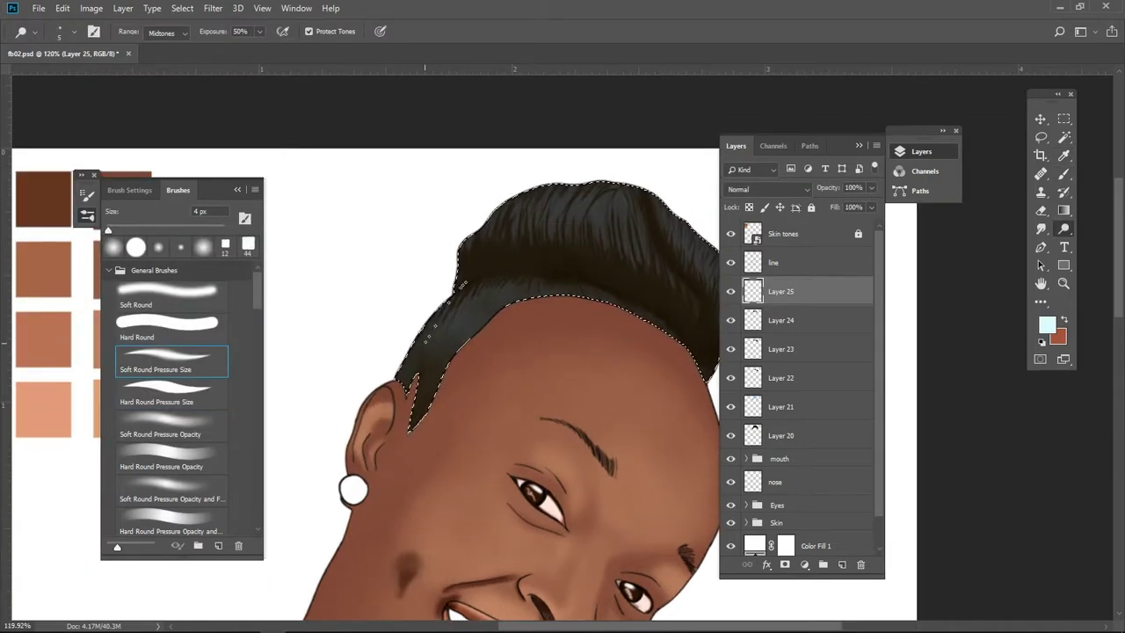
key(period)
key(b)
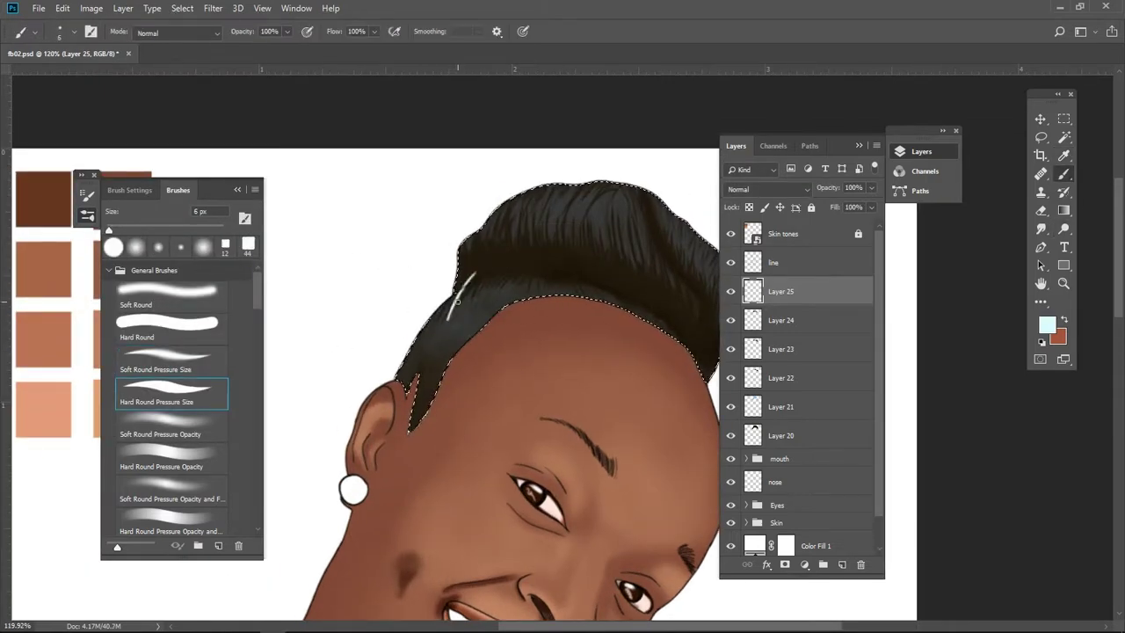
Step: Paint light cyan strand highlights across the left, top and right of the hair
mouse_move(468, 280)
mouse_down()
mouse_move(444, 327)
mouse_move(506, 286)
mouse_move(516, 297)
mouse_move(496, 277)
mouse_up()
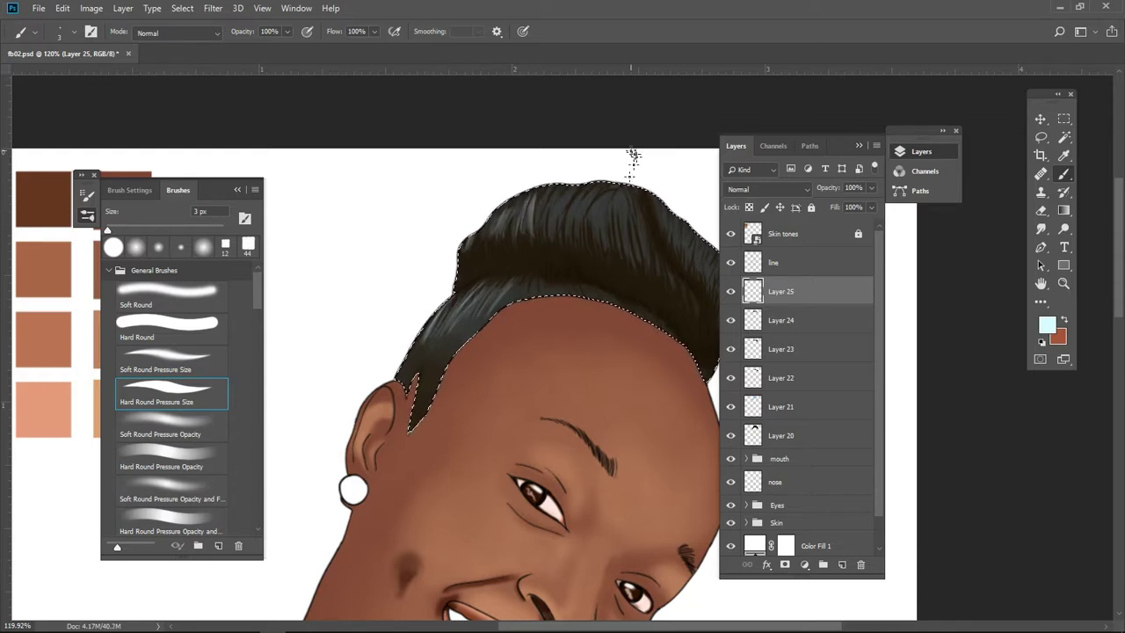
drag(633, 175, 650, 246)
drag(606, 202, 626, 261)
mouse_move(552, 198)
mouse_down()
mouse_move(587, 231)
mouse_move(554, 238)
mouse_up()
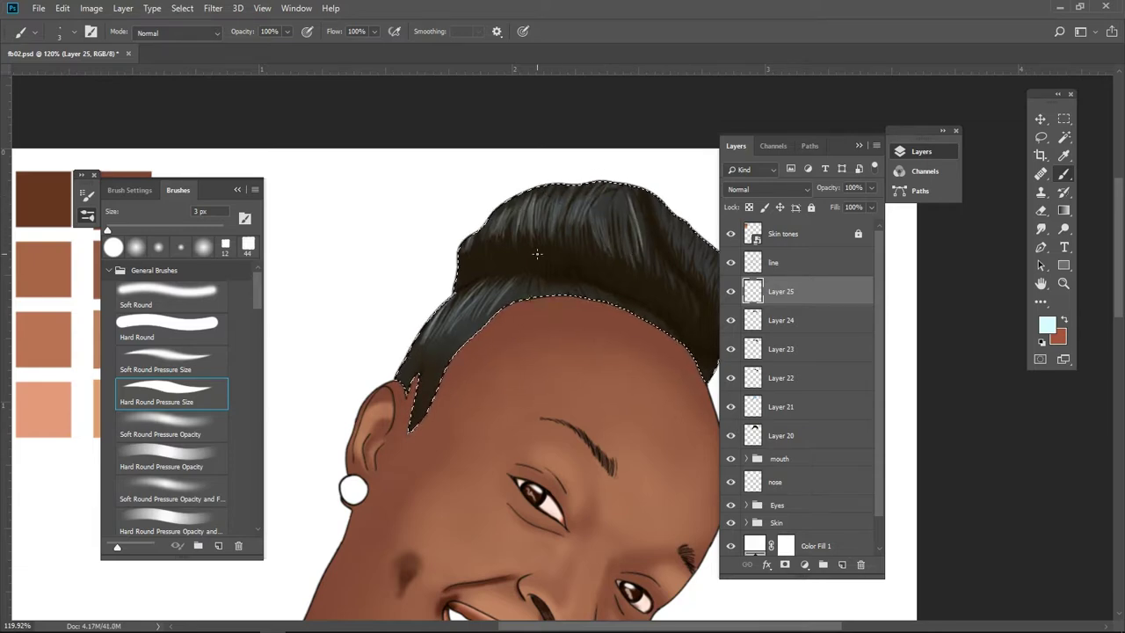
mouse_move(698, 253)
mouse_down()
mouse_move(646, 243)
mouse_move(655, 281)
mouse_up()
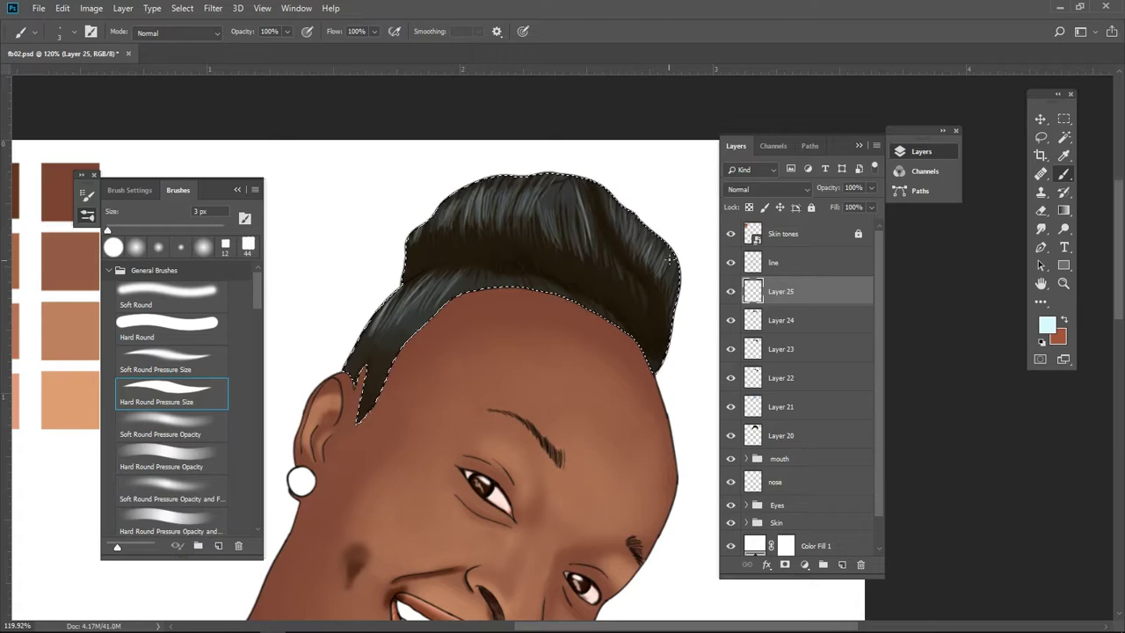
mouse_move(625, 211)
mouse_down()
mouse_move(645, 263)
mouse_move(666, 280)
mouse_up()
drag(604, 230, 626, 280)
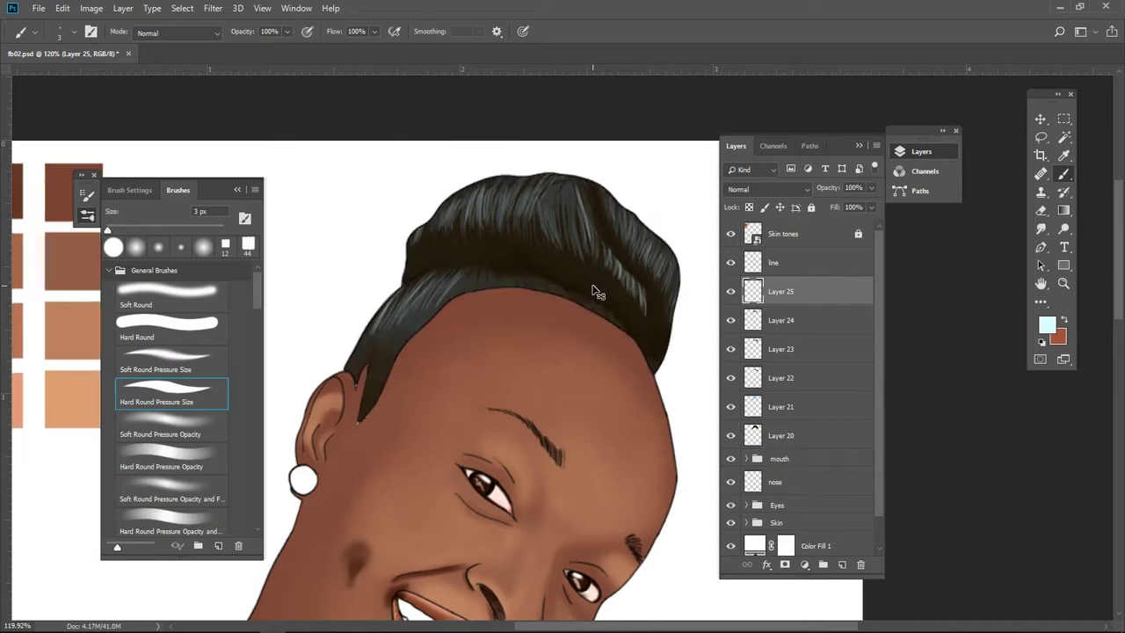
Step: Zoom out to the whole face and set the painting colour back to black
key(ctrl+minus)
key(ctrl+minus)
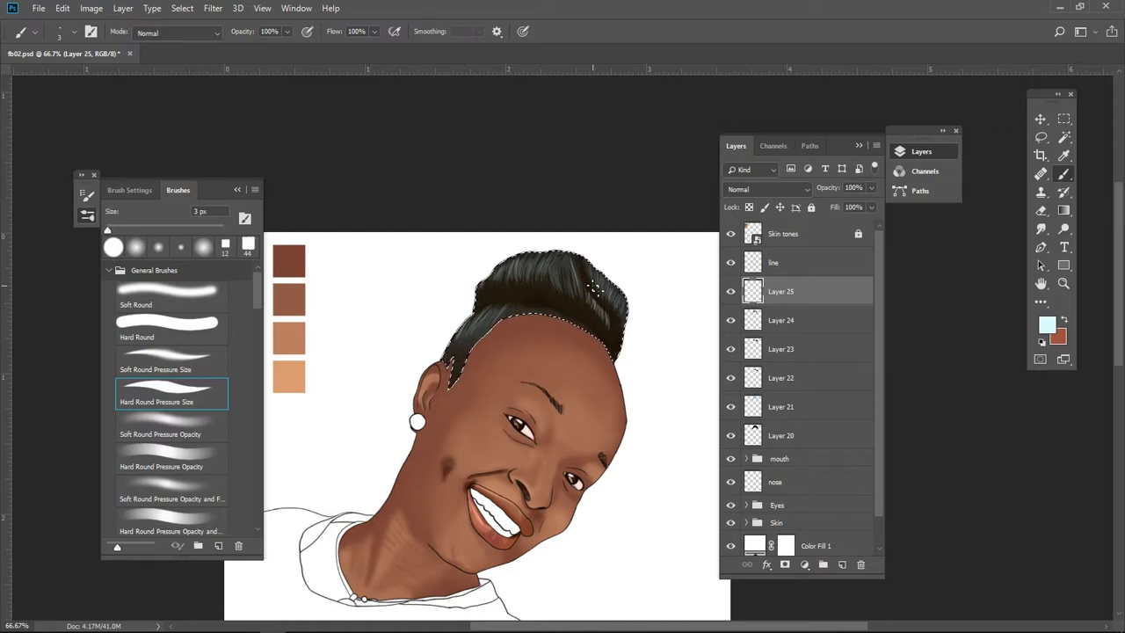
scroll(594, 287, up, 5)
alt+click(604, 280)
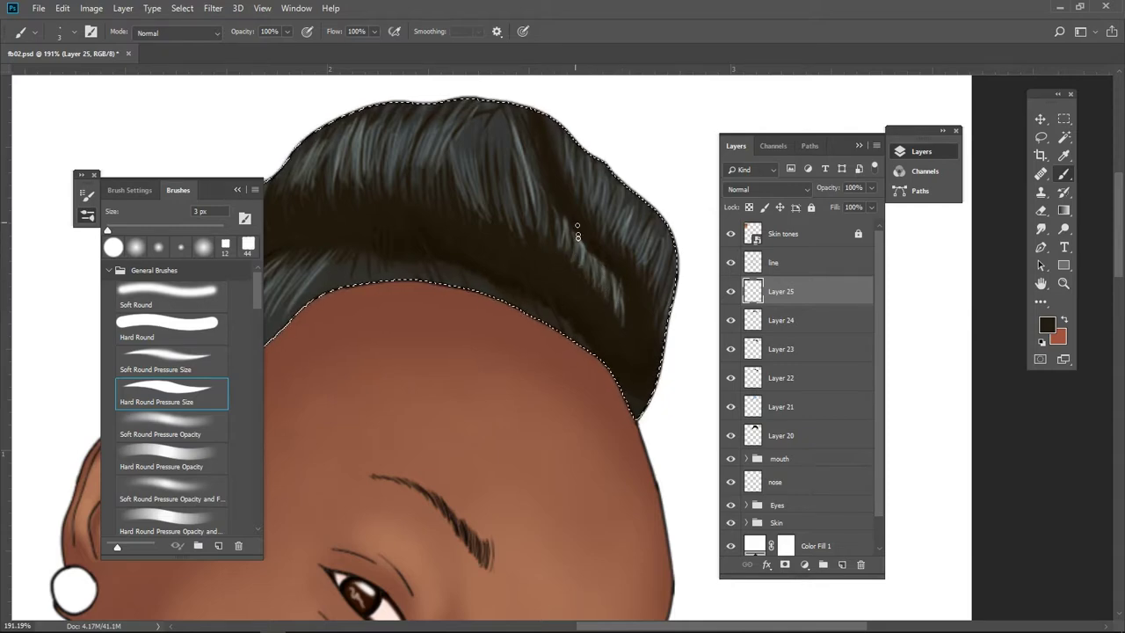
drag(545, 262, 611, 323)
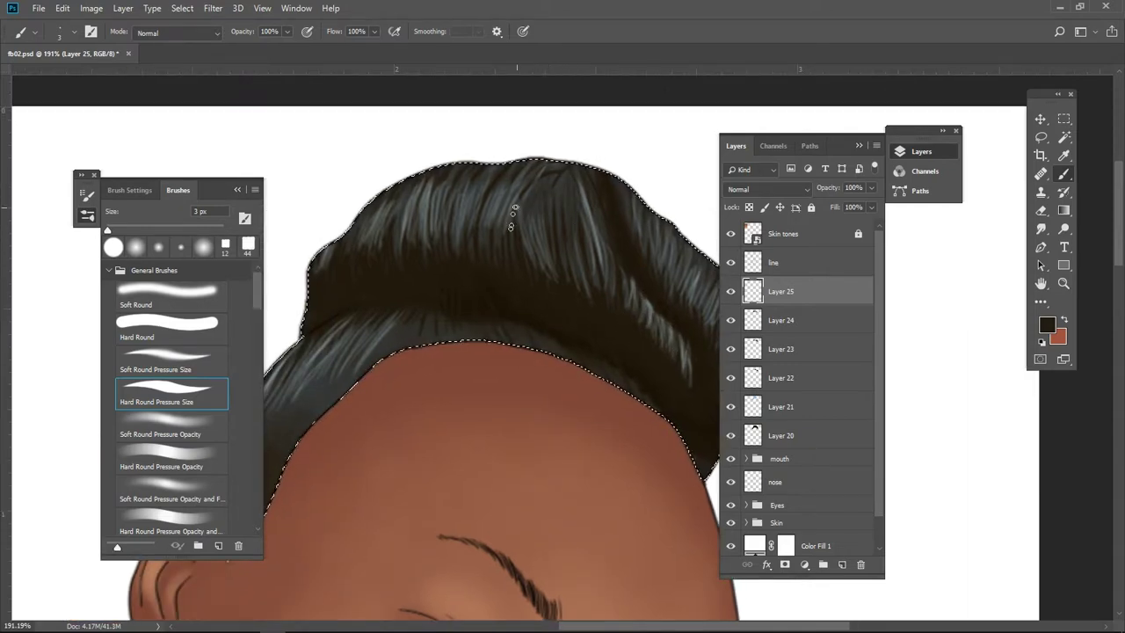
scroll(541, 253, down, 4)
alt+click(580, 239)
alt+click(498, 255)
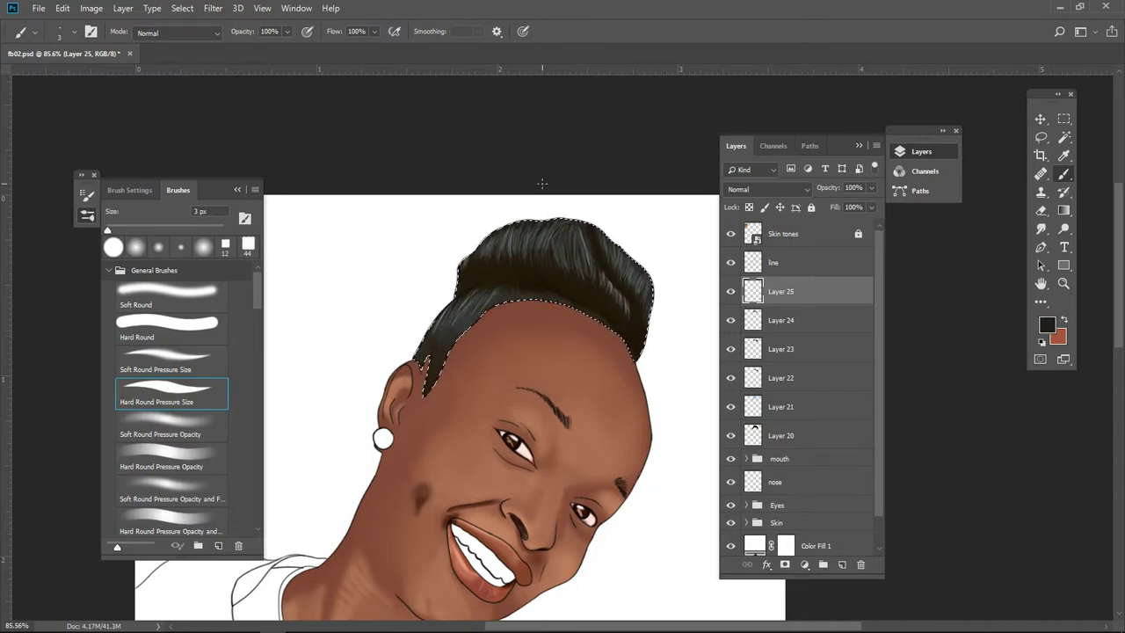
Step: Save the file, paint strands along the hairline, and undo the lighter ones
key(ctrl+s)
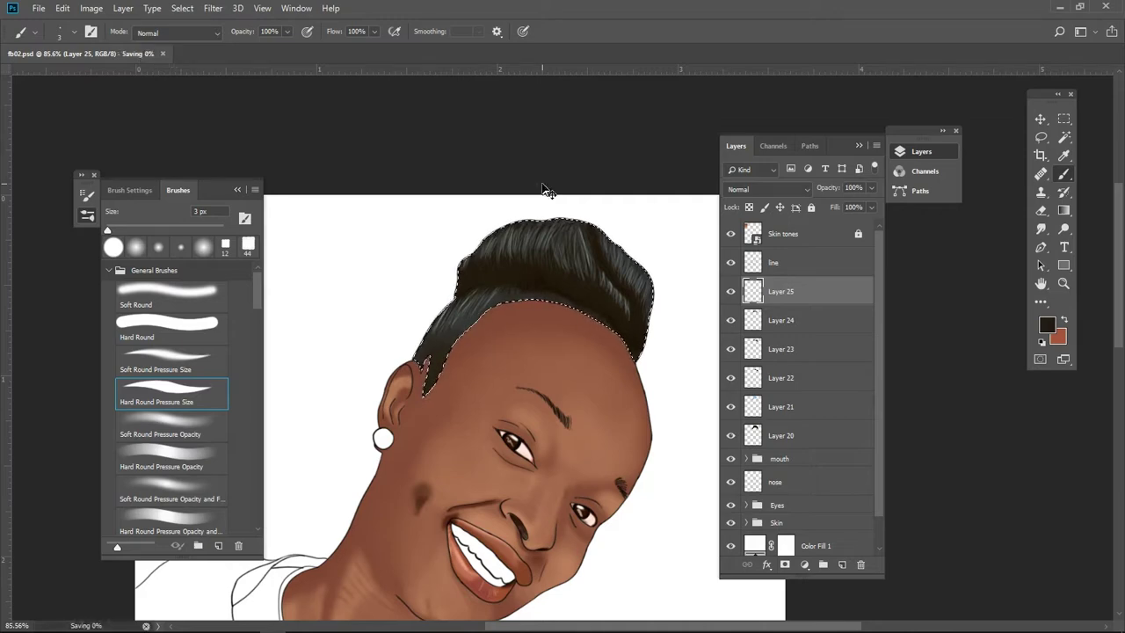
scroll(538, 220, up, 5)
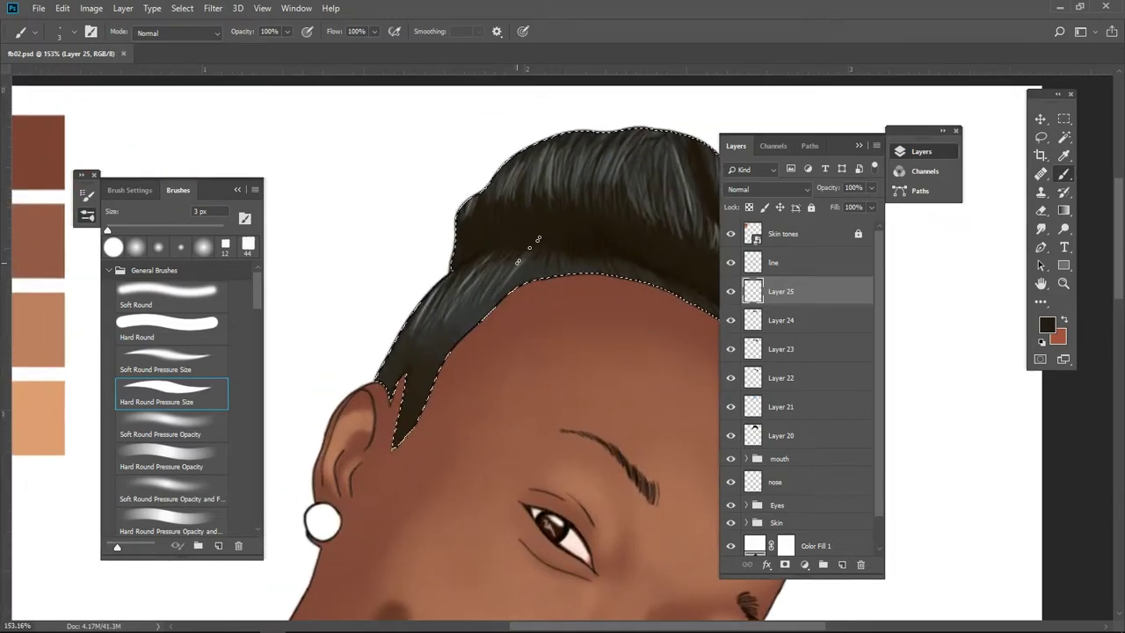
drag(518, 261, 450, 292)
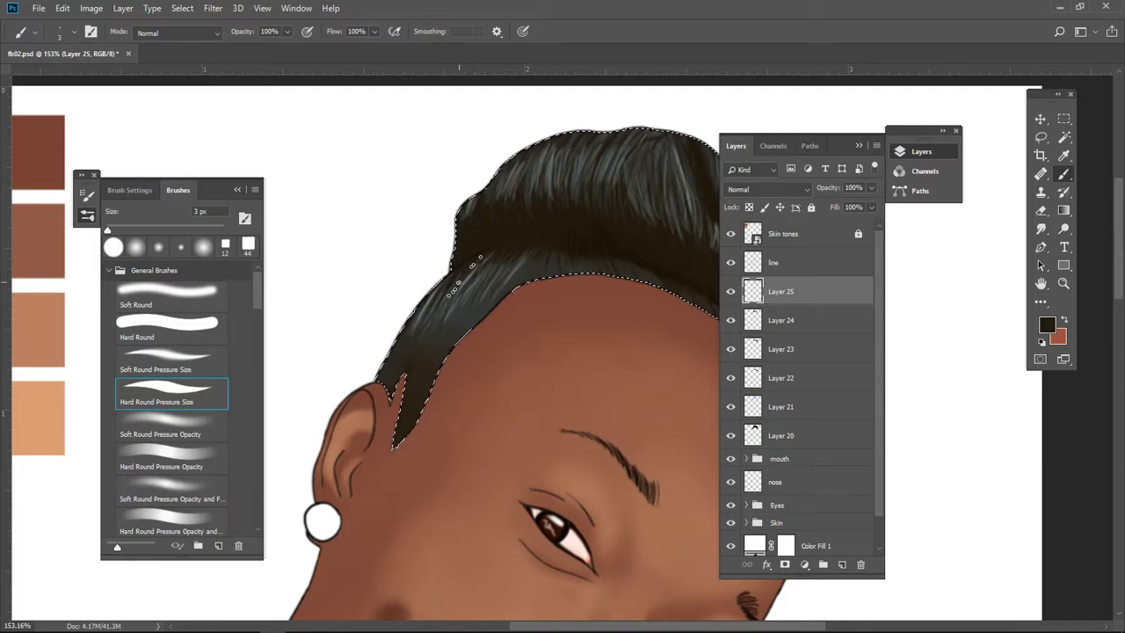
mouse_move(480, 257)
mouse_down()
mouse_move(469, 271)
mouse_move(481, 189)
mouse_up()
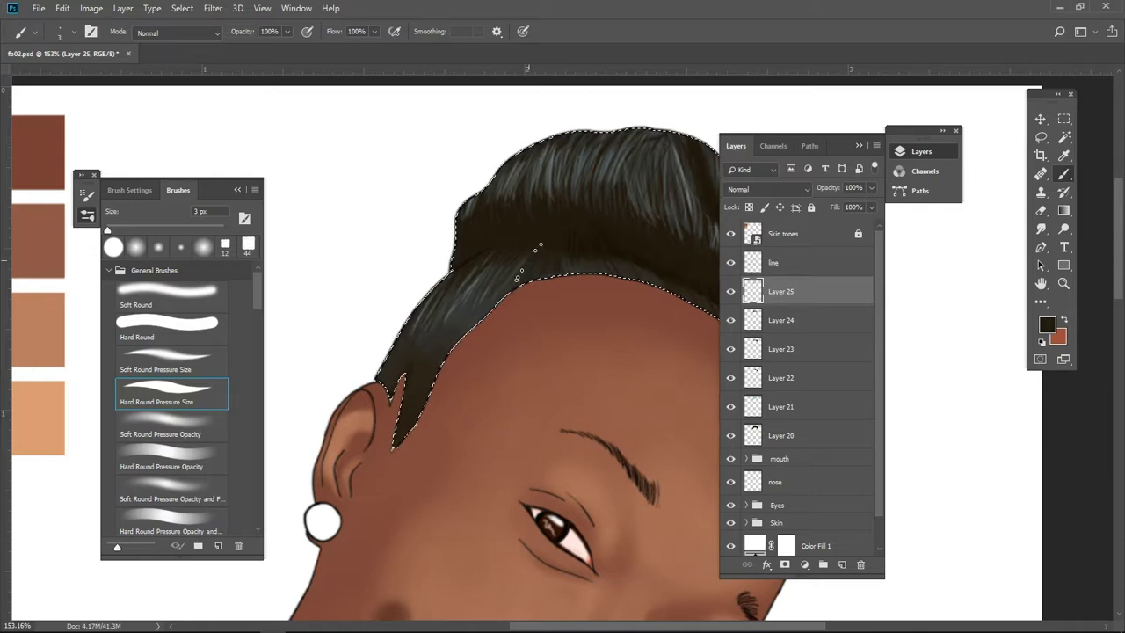
key(ctrl+z)
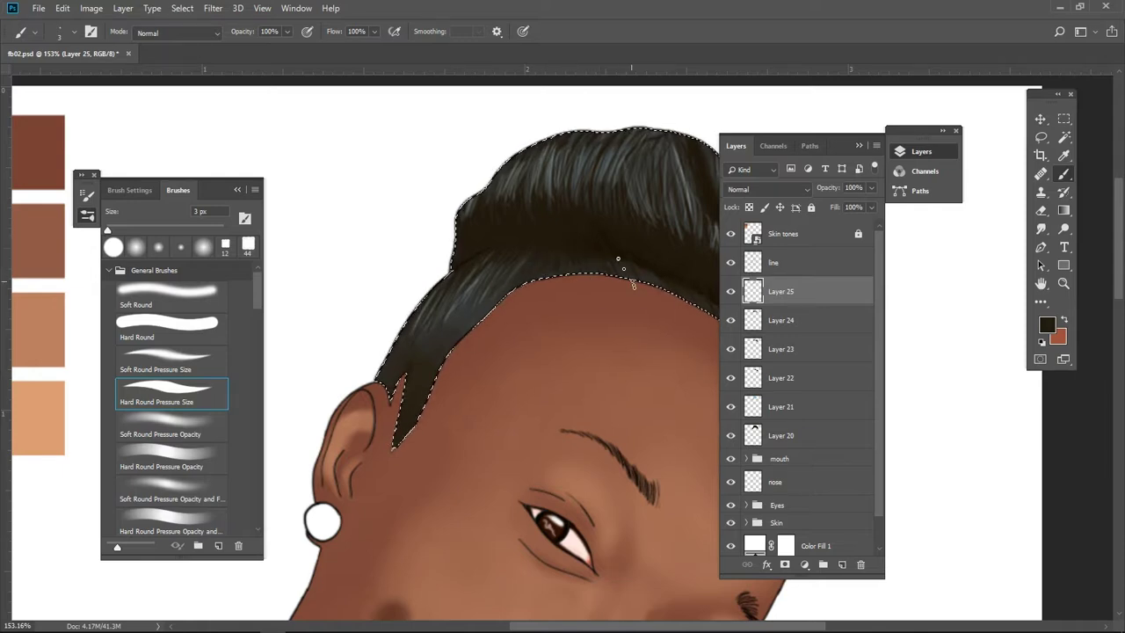
Step: Scroll around the canvas to inspect the hair strands
scroll(655, 312, right, 2)
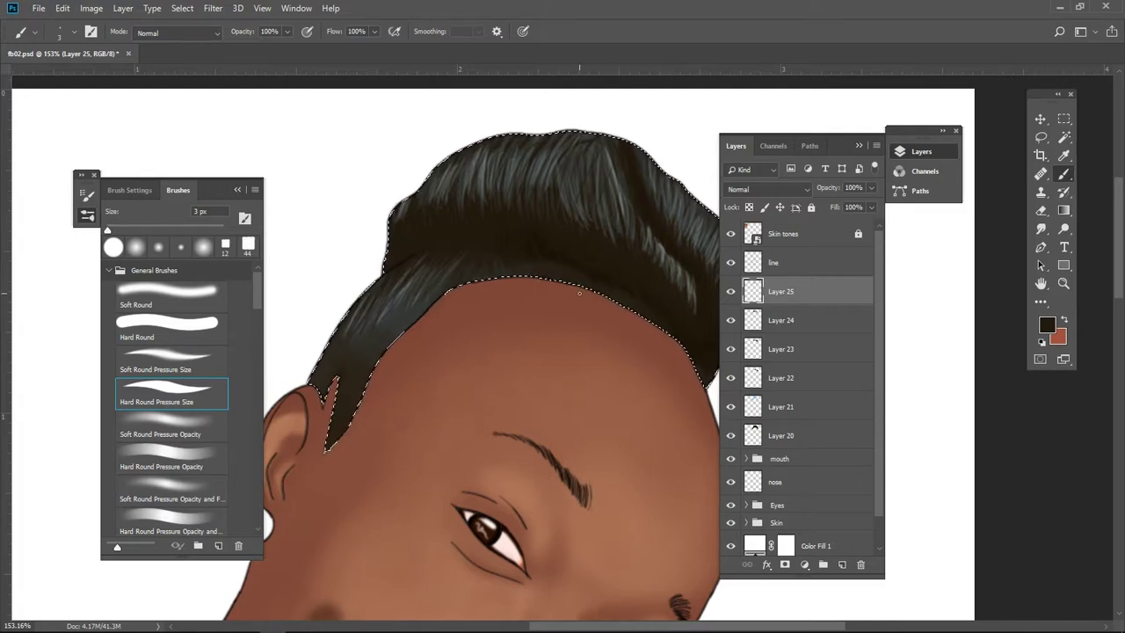
scroll(639, 442, down, 4)
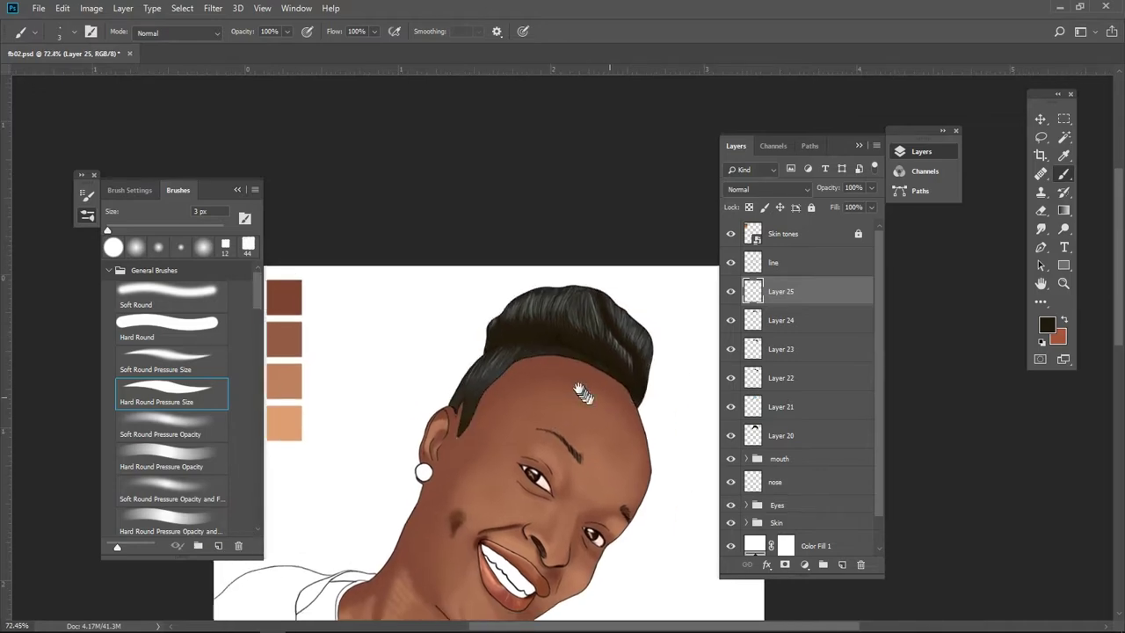
scroll(588, 433, up, 2)
scroll(588, 433, down, 4)
scroll(564, 355, up, 2)
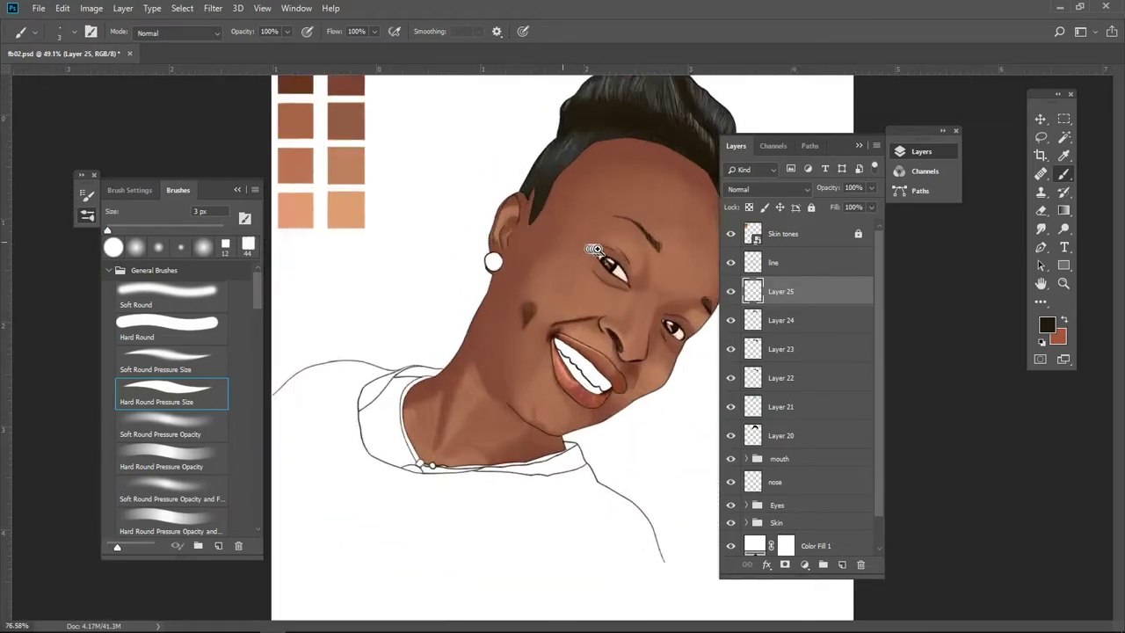
scroll(528, 299, up, 3)
scroll(483, 252, up, 2)
scroll(486, 206, up, 2)
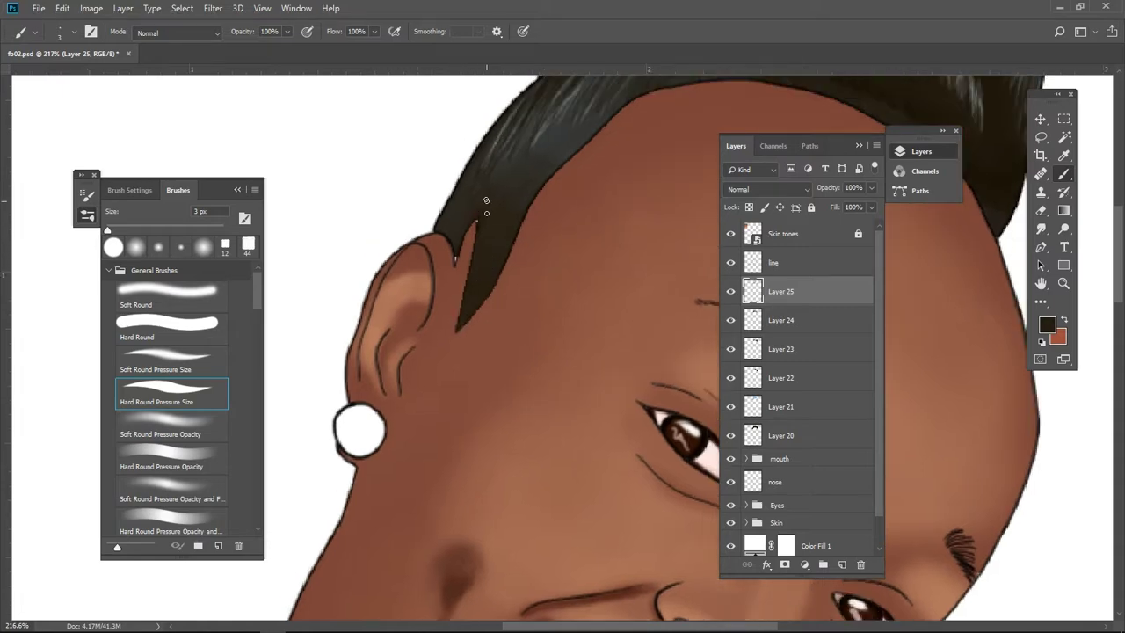
scroll(479, 260, up, 3)
Step: Add a layer mask to the line layer and pick a Hard Round 21 px brush
scroll(493, 264, up, 2)
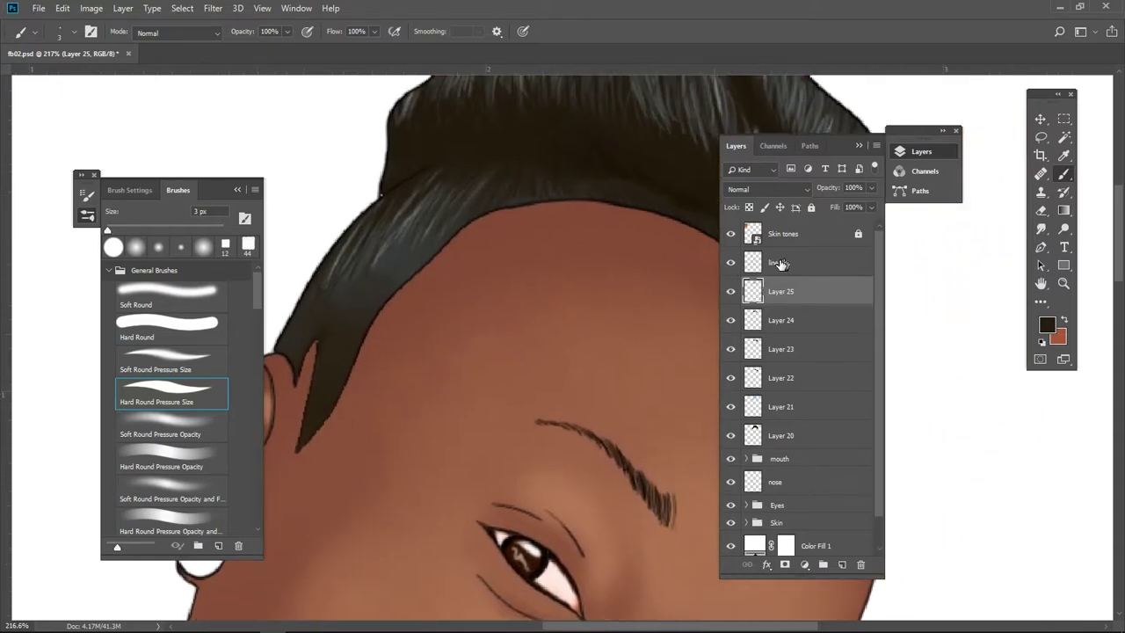
click(774, 262)
click(785, 564)
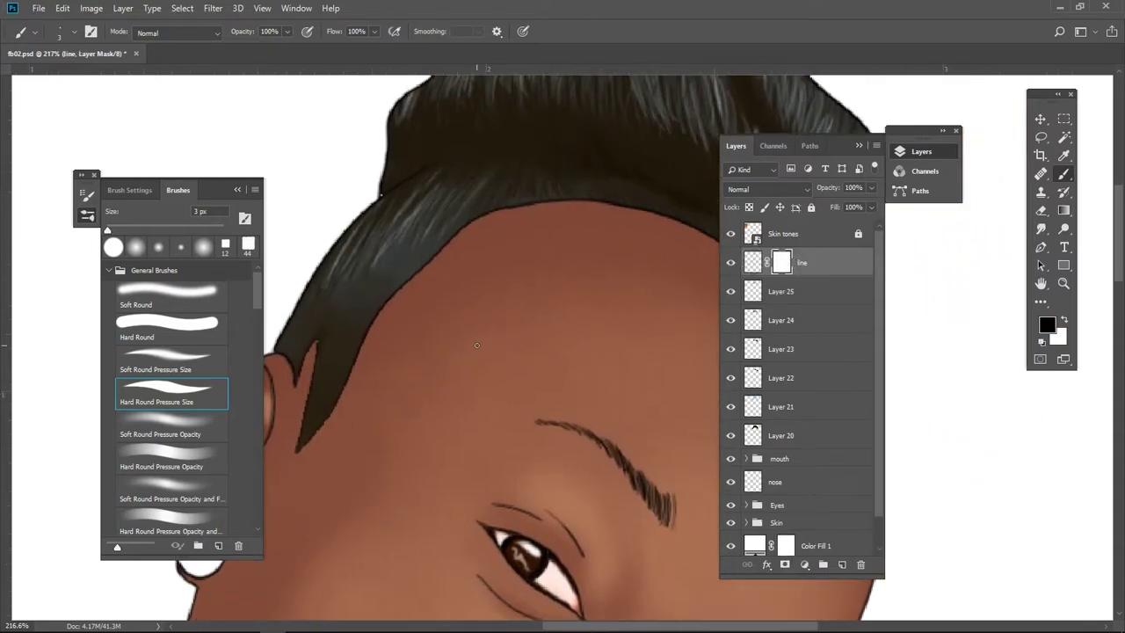
click(167, 326)
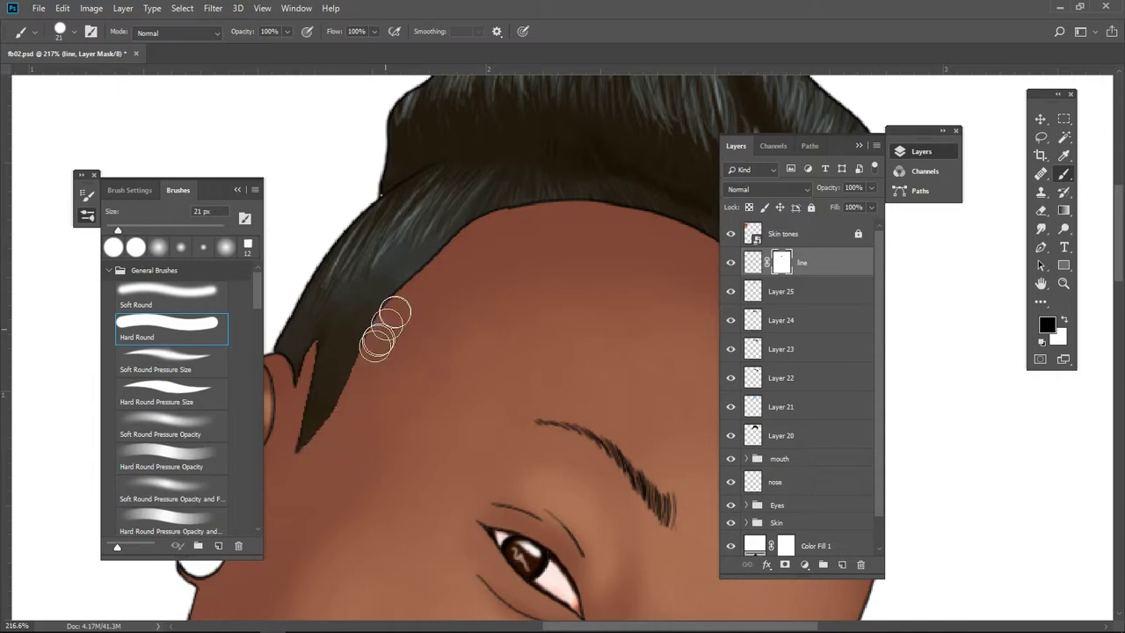
Step: Pan and scroll the canvas to frame the hairline for mask painting
scroll(494, 244, right, 3)
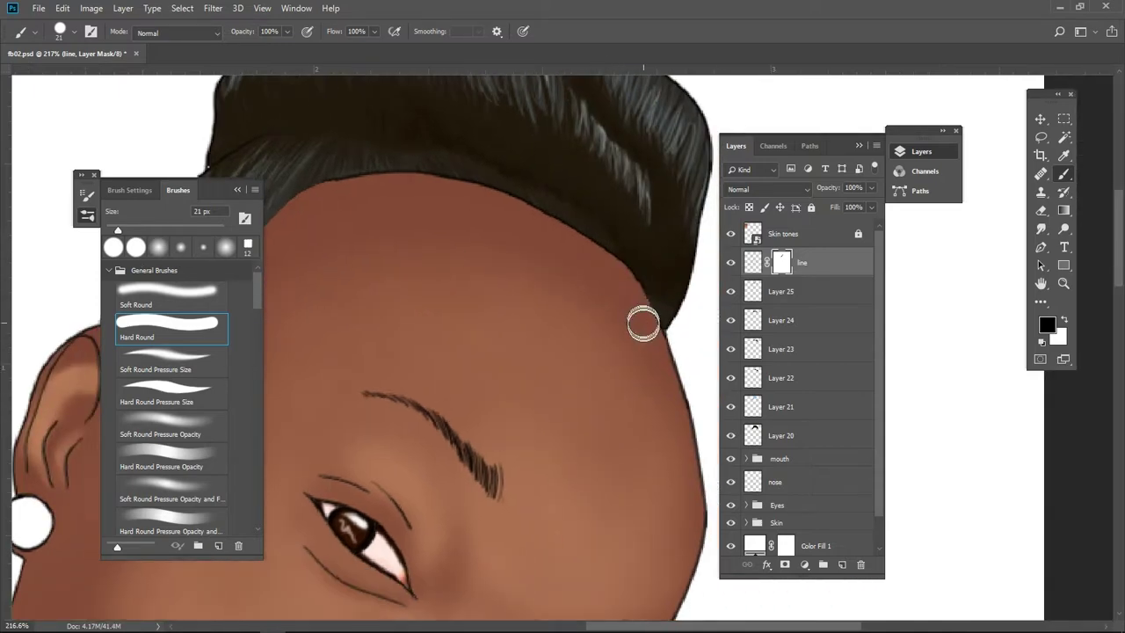
scroll(641, 322, left, 2)
scroll(603, 309, up, 1)
scroll(545, 239, right, 2)
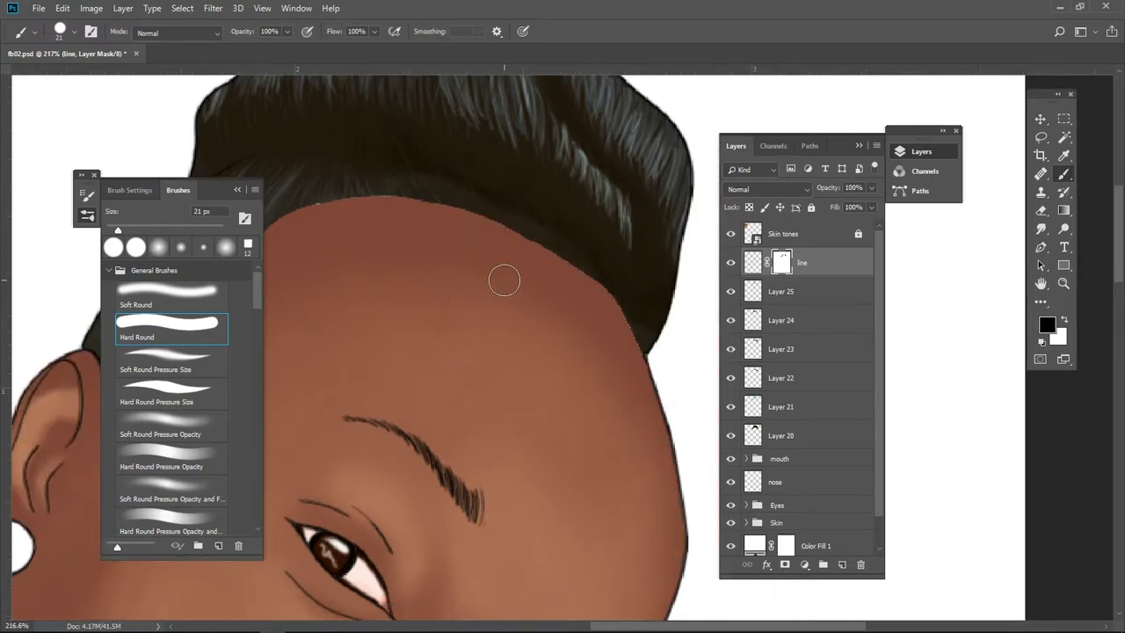
click(351, 626)
click(765, 12)
scroll(488, 388, down, 5)
scroll(390, 251, up, 3)
scroll(396, 379, down, 4)
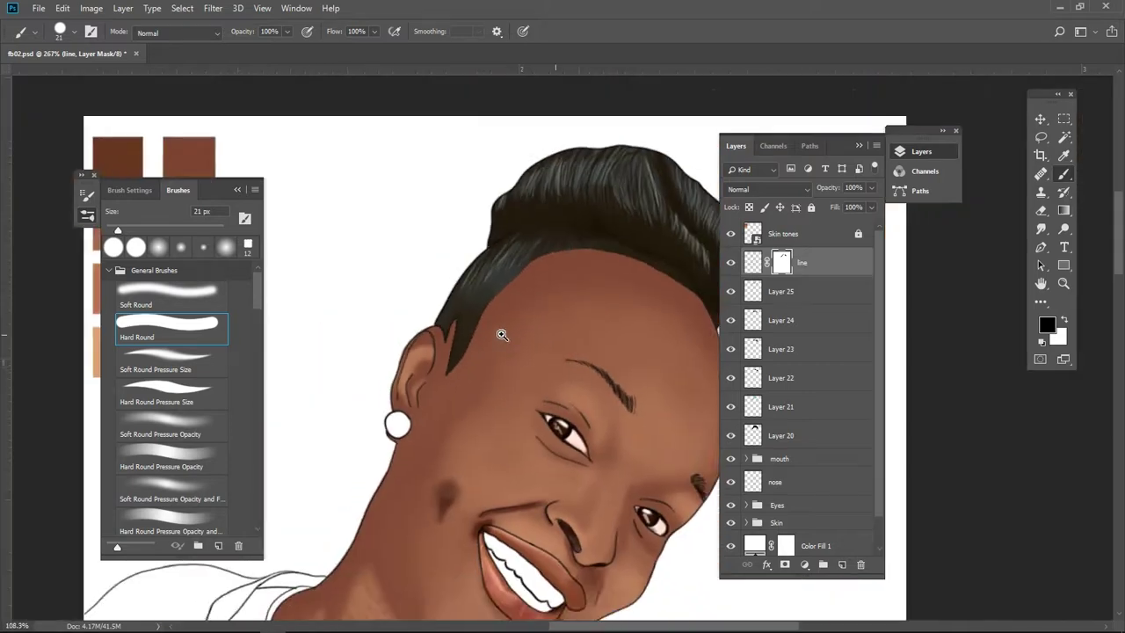
scroll(524, 361, down, 2)
scroll(524, 360, up, 1)
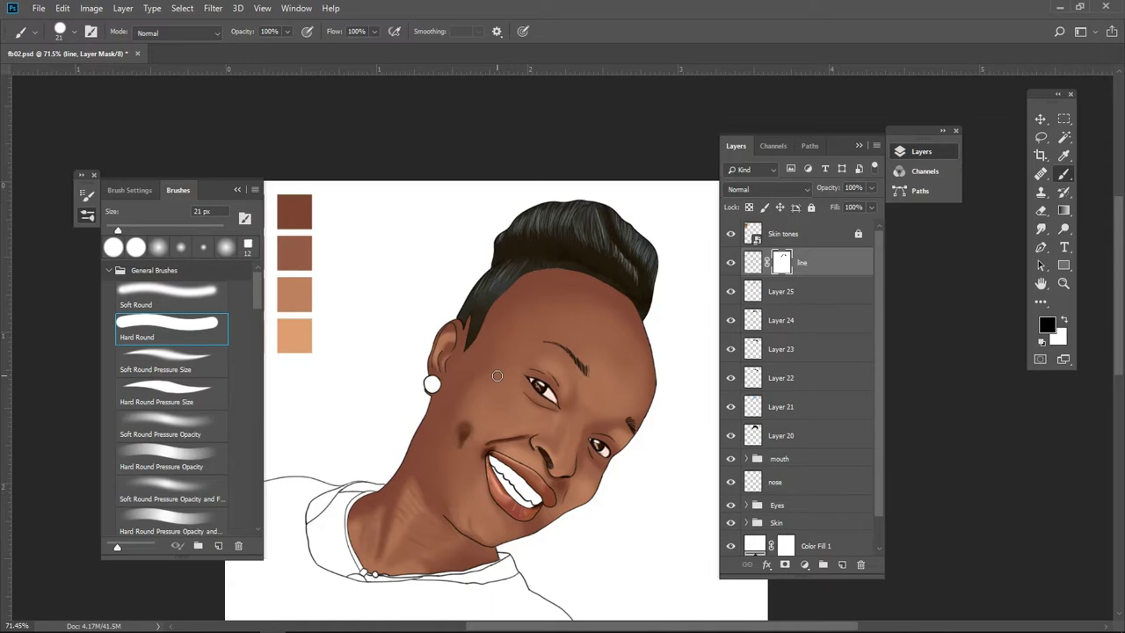
Step: Add a new layer above Layer 25 and shrink the brush for fine hair strands
scroll(518, 347, up, 3)
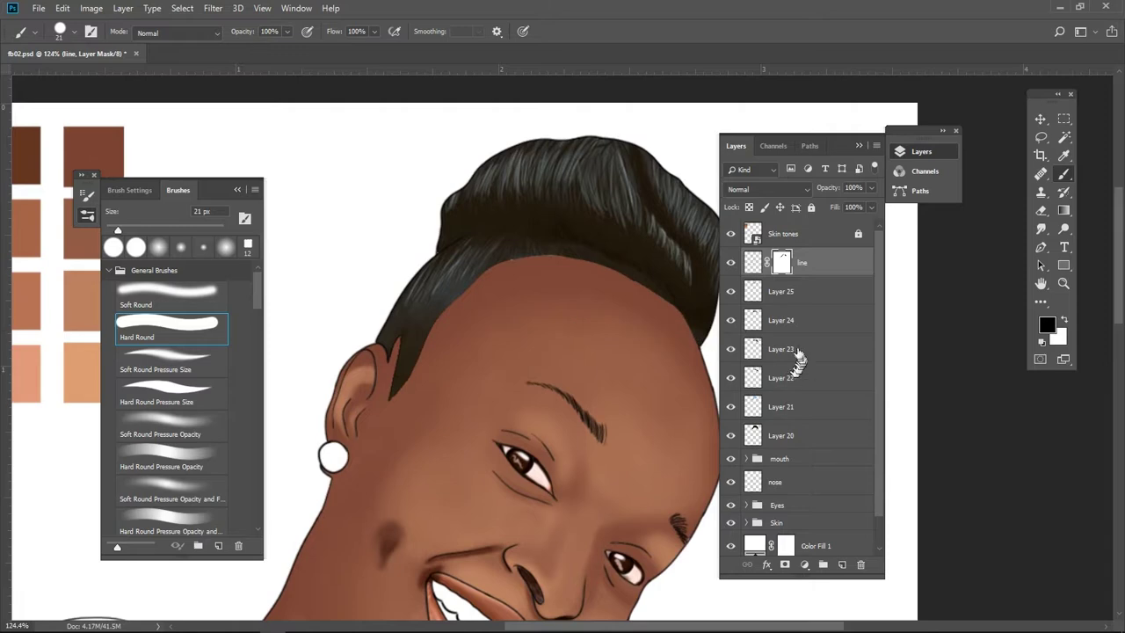
click(783, 295)
click(842, 564)
scroll(419, 378, up, 2)
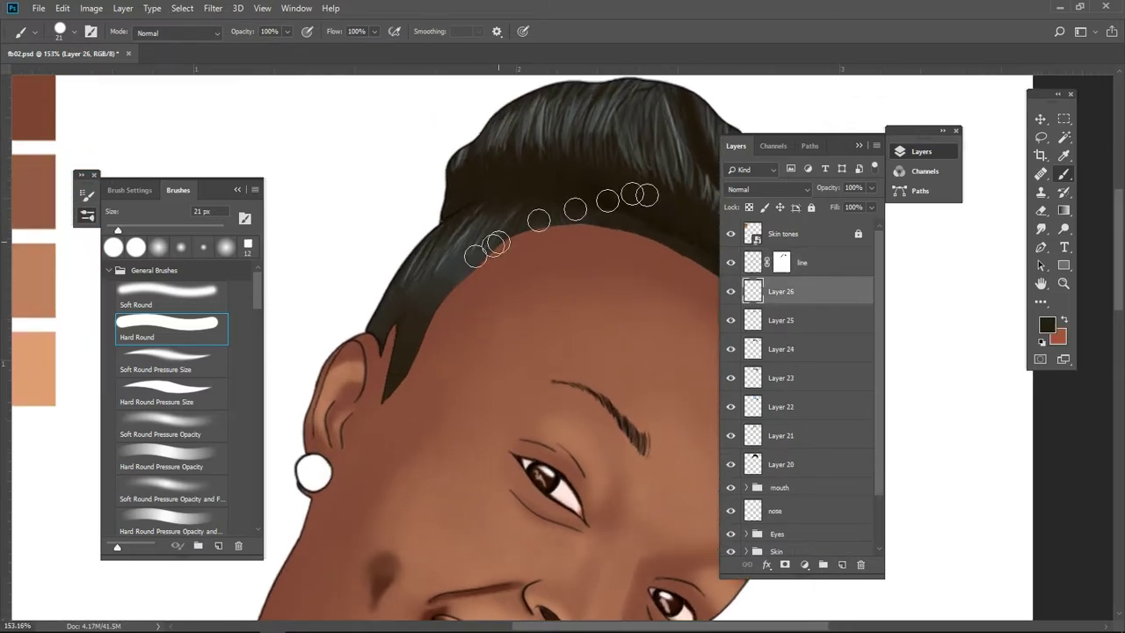
key(period)
key(period)
key(bracketleft)
key(bracketleft)
key(bracketleft)
key(bracketleft)
key(bracketleft)
key(bracketleft)
scroll(393, 401, up, 2)
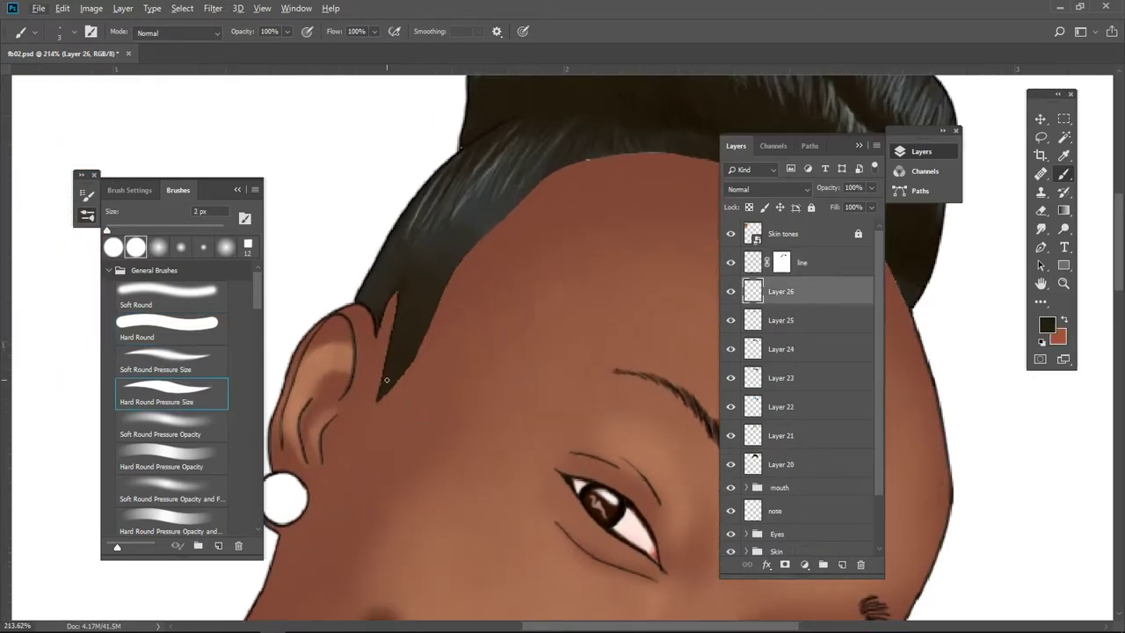
Step: Extend, thicken and darken the hair strand tip beside the ear
drag(383, 370, 387, 384)
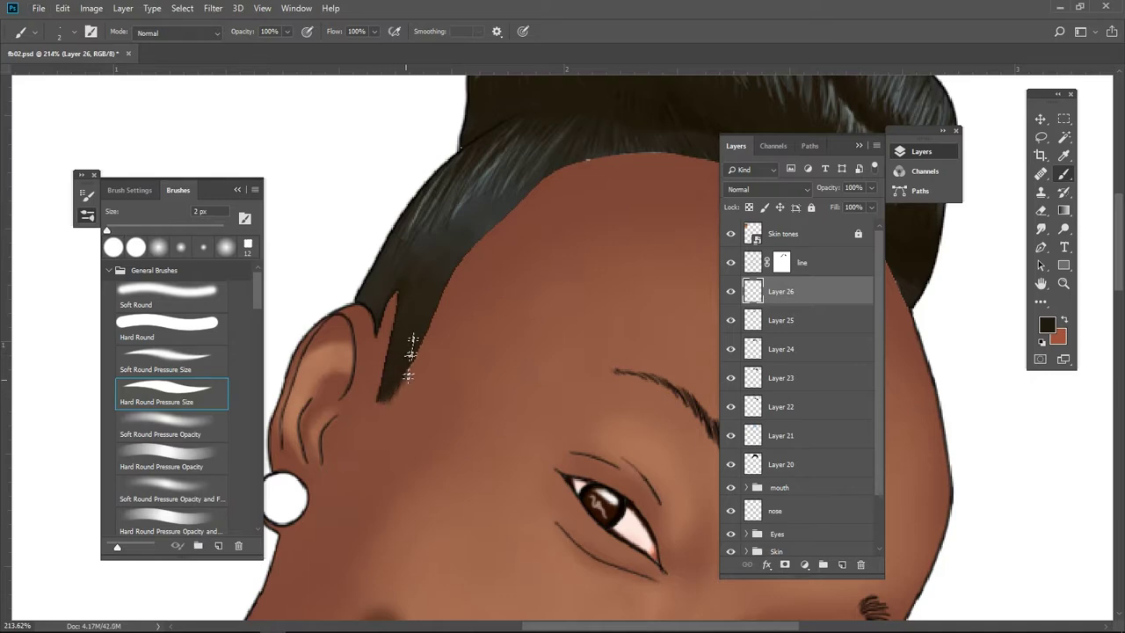
drag(412, 338, 408, 375)
drag(427, 314, 407, 378)
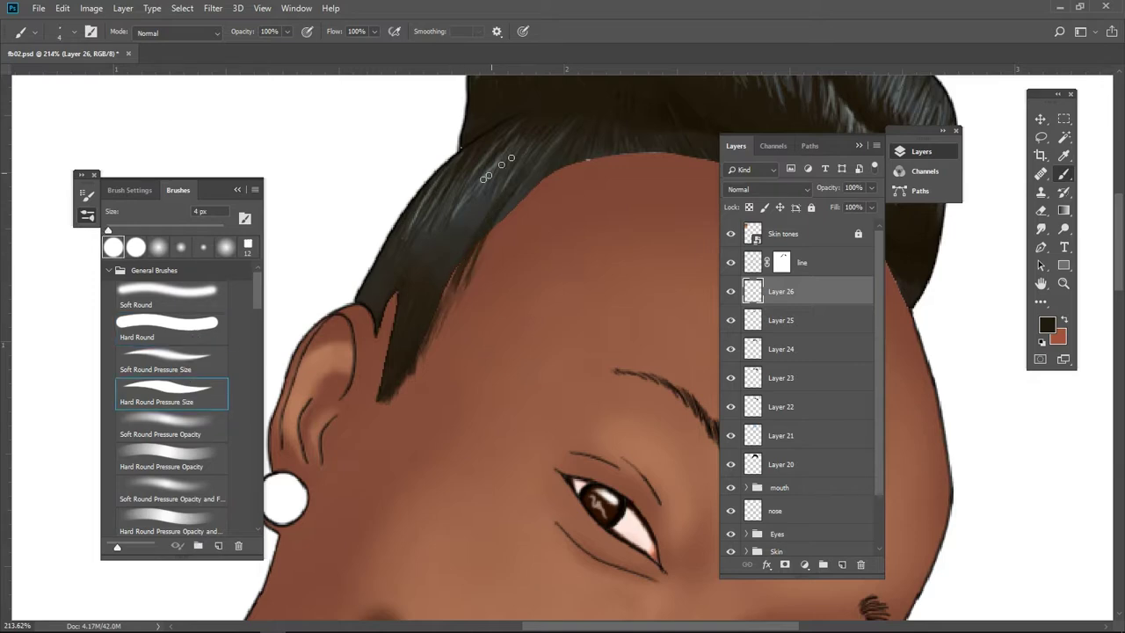
Step: Paint thin dark strands along the left part of the hairline
drag(497, 265, 522, 156)
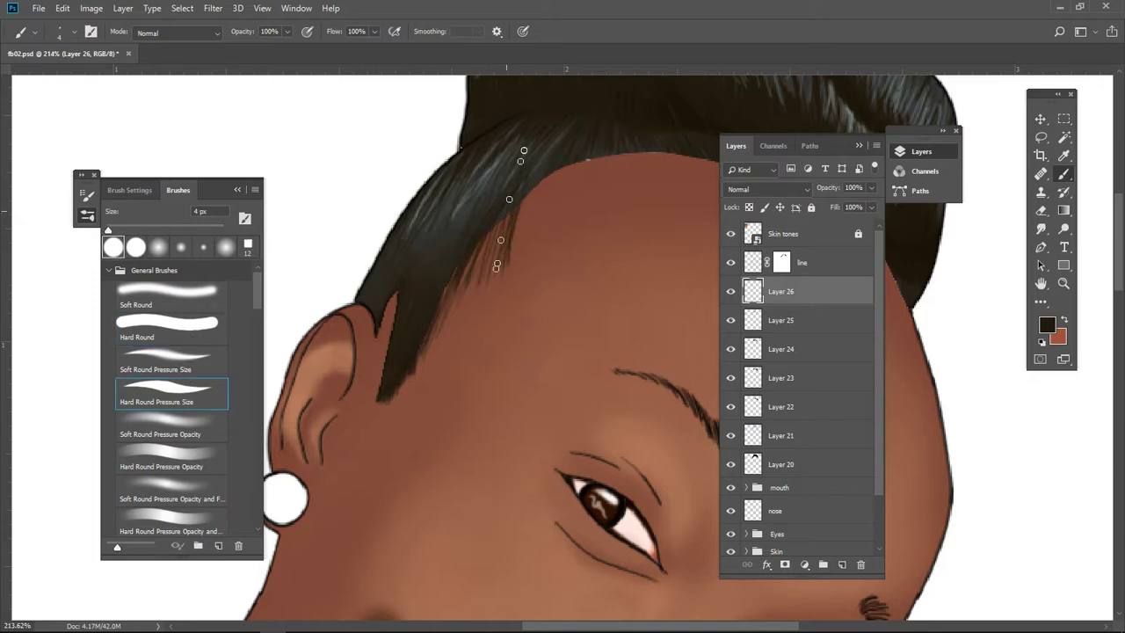
drag(526, 257, 532, 166)
mouse_move(538, 235)
mouse_down()
mouse_move(578, 110)
mouse_move(563, 129)
mouse_up()
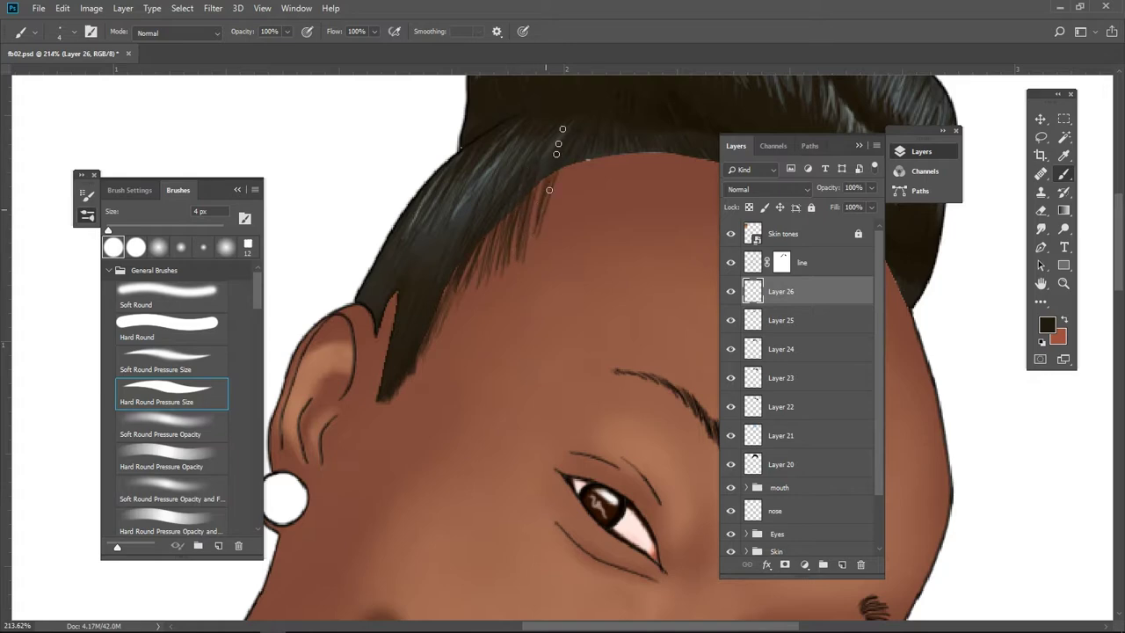
drag(570, 220, 570, 169)
drag(538, 230, 512, 180)
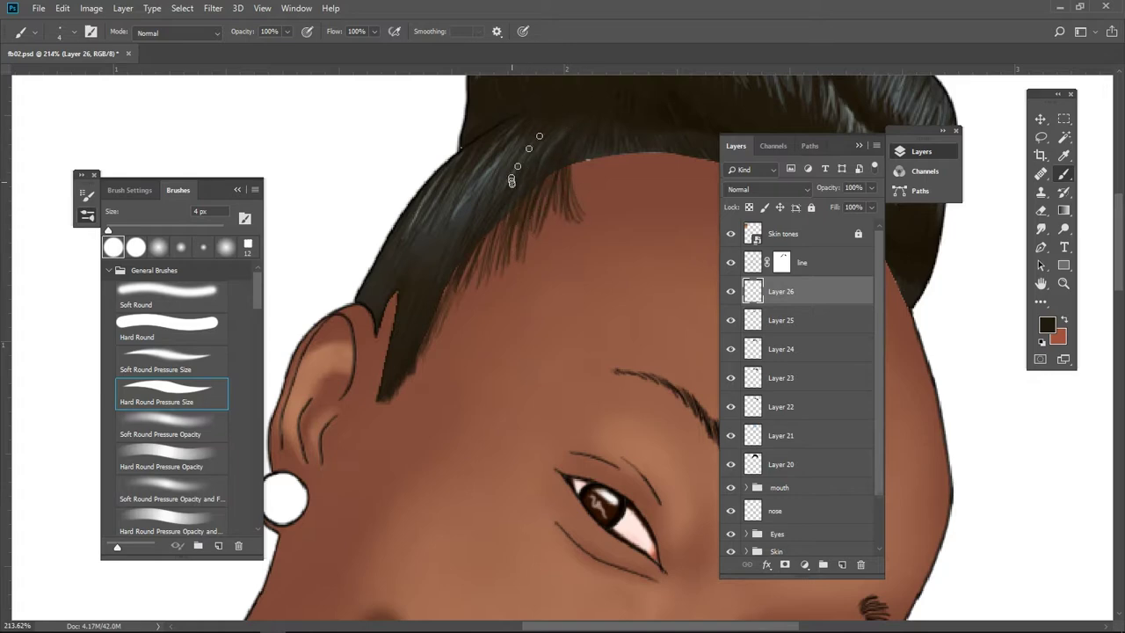
Step: Paint faint short strands along the right hairline, some reaching into the forehead
drag(636, 206, 503, 241)
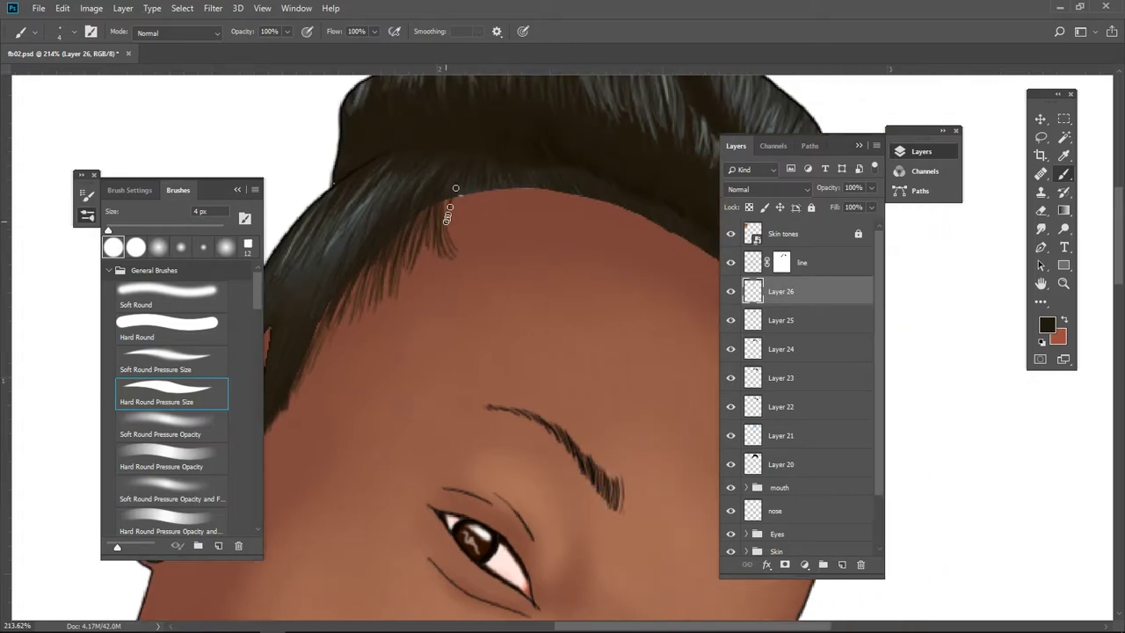
mouse_move(455, 188)
mouse_down()
mouse_move(477, 176)
mouse_move(490, 225)
mouse_up()
drag(493, 180, 501, 225)
mouse_move(508, 186)
mouse_down()
mouse_move(527, 230)
mouse_move(538, 211)
mouse_move(594, 230)
mouse_move(615, 211)
mouse_move(560, 202)
mouse_move(572, 229)
mouse_move(613, 249)
mouse_up()
mouse_move(588, 154)
mouse_down()
mouse_move(647, 240)
mouse_move(503, 160)
mouse_up()
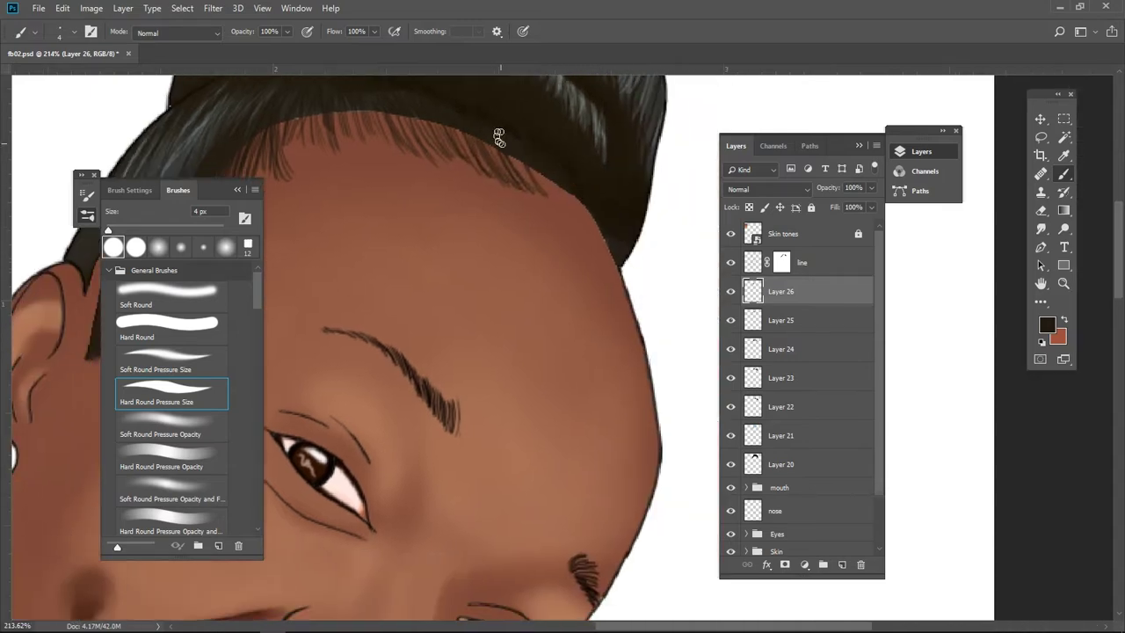
drag(584, 208, 595, 231)
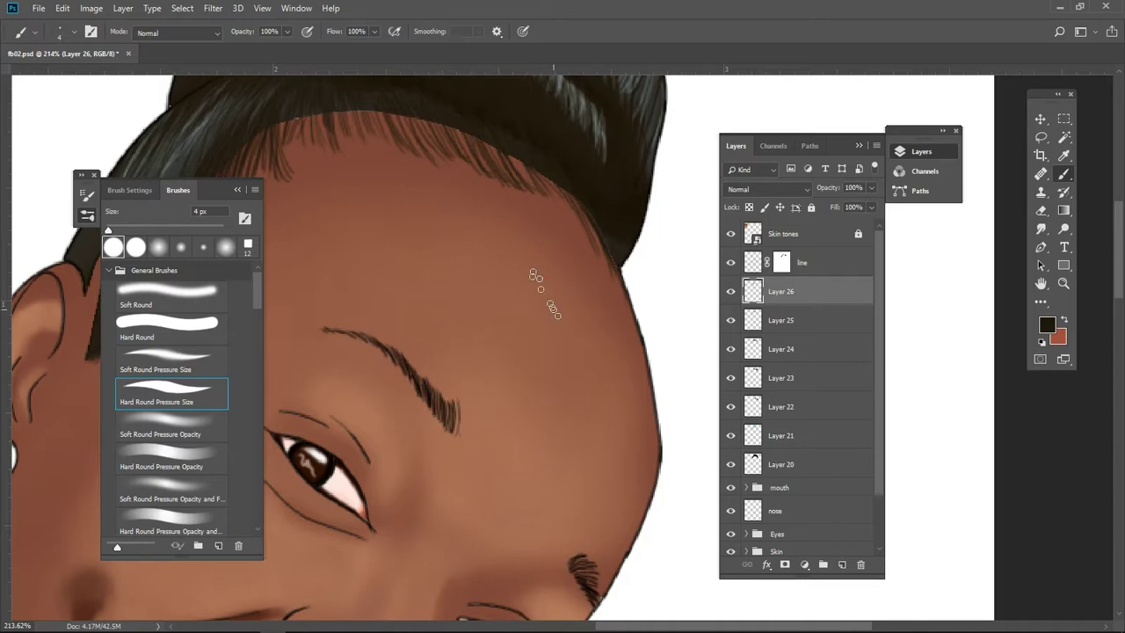
scroll(545, 290, right, 2)
scroll(523, 246, up, 2)
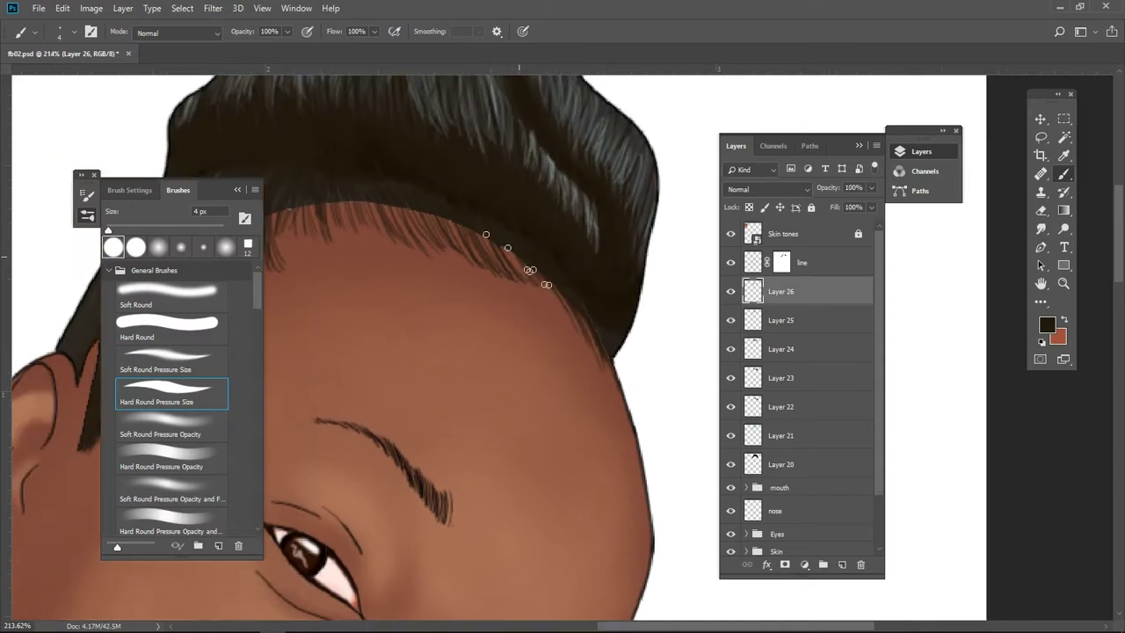
drag(509, 250, 530, 274)
scroll(492, 242, left, 2)
scroll(528, 255, up, 2)
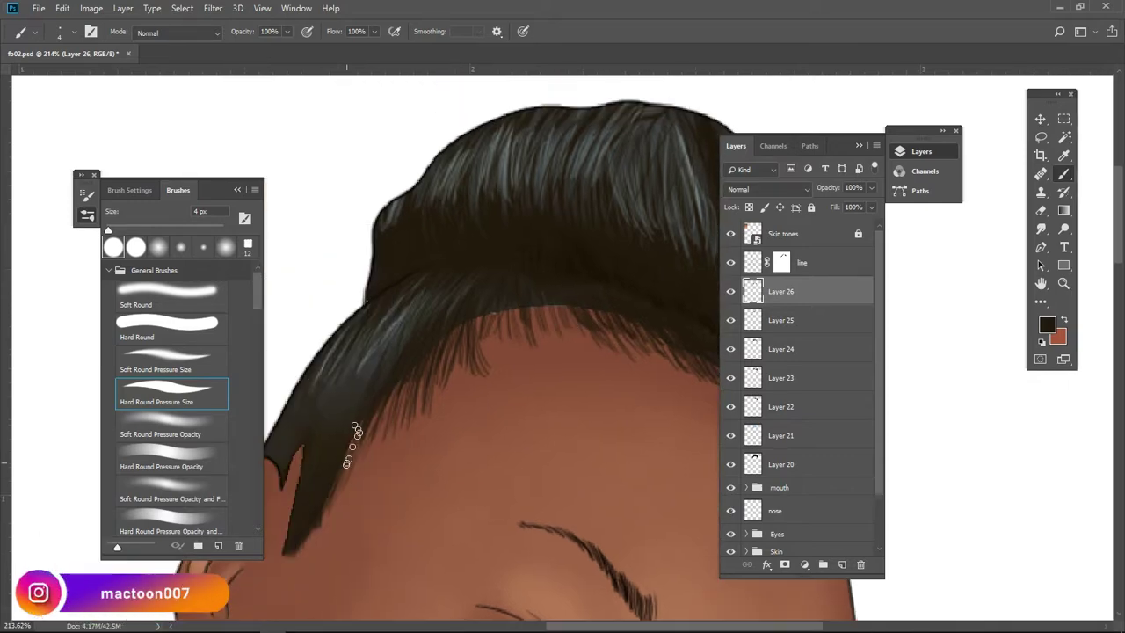
Step: Pan over the hair, compare with Layer 21's strokes on and off, and leave Layer 21 hidden
drag(225, 401, 352, 449)
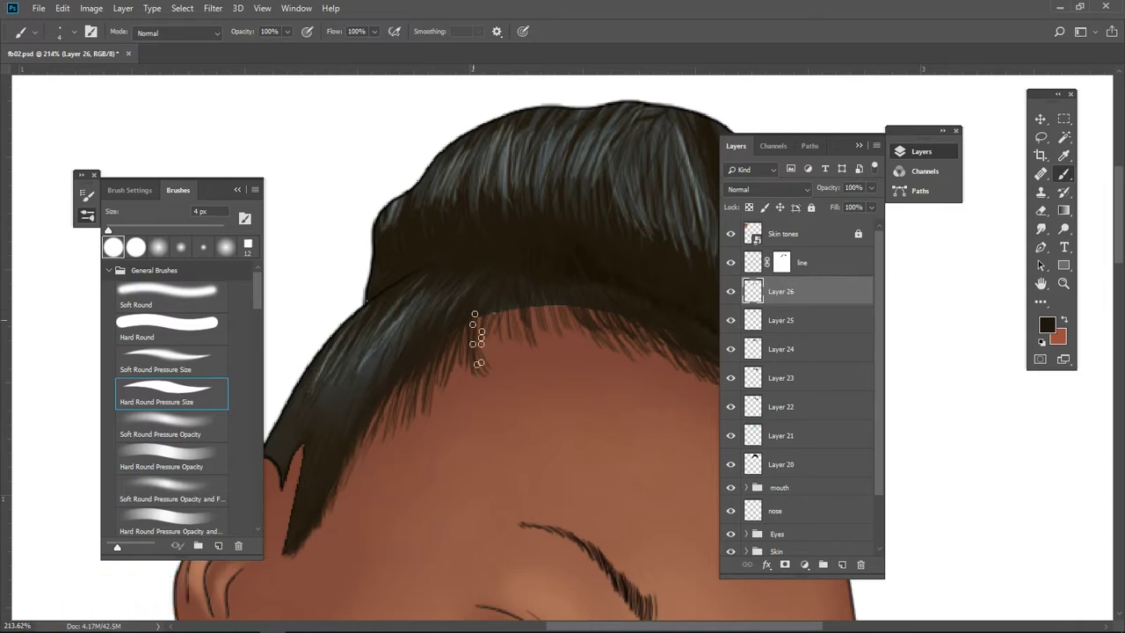
drag(598, 299, 516, 317)
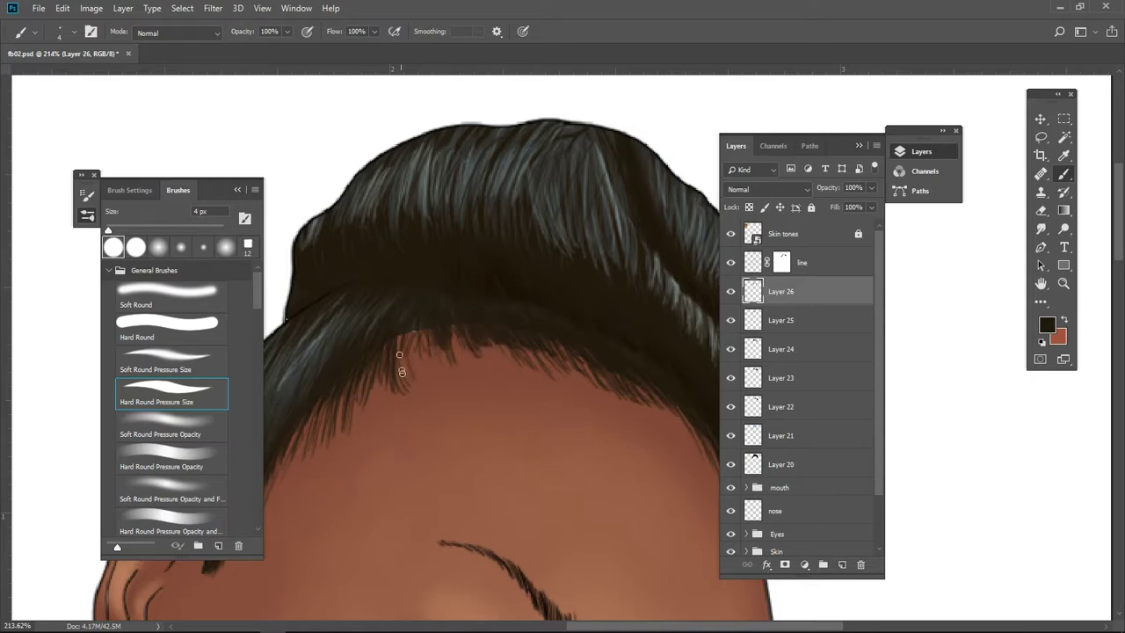
click(731, 435)
click(731, 435)
click(730, 465)
drag(444, 348, 462, 344)
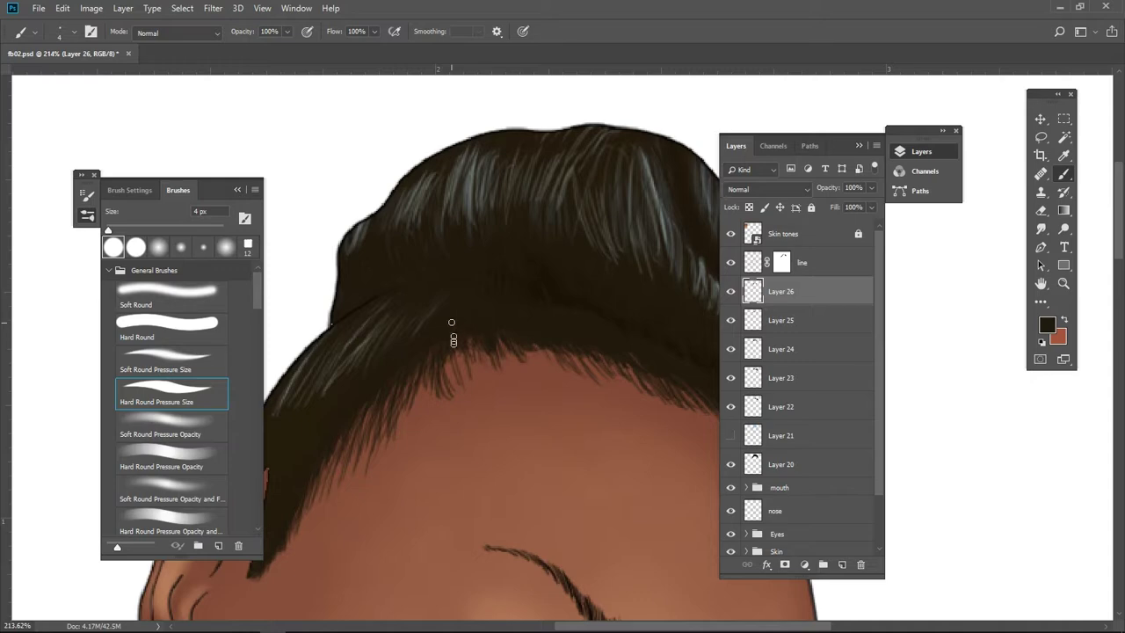
scroll(545, 344, down, 5)
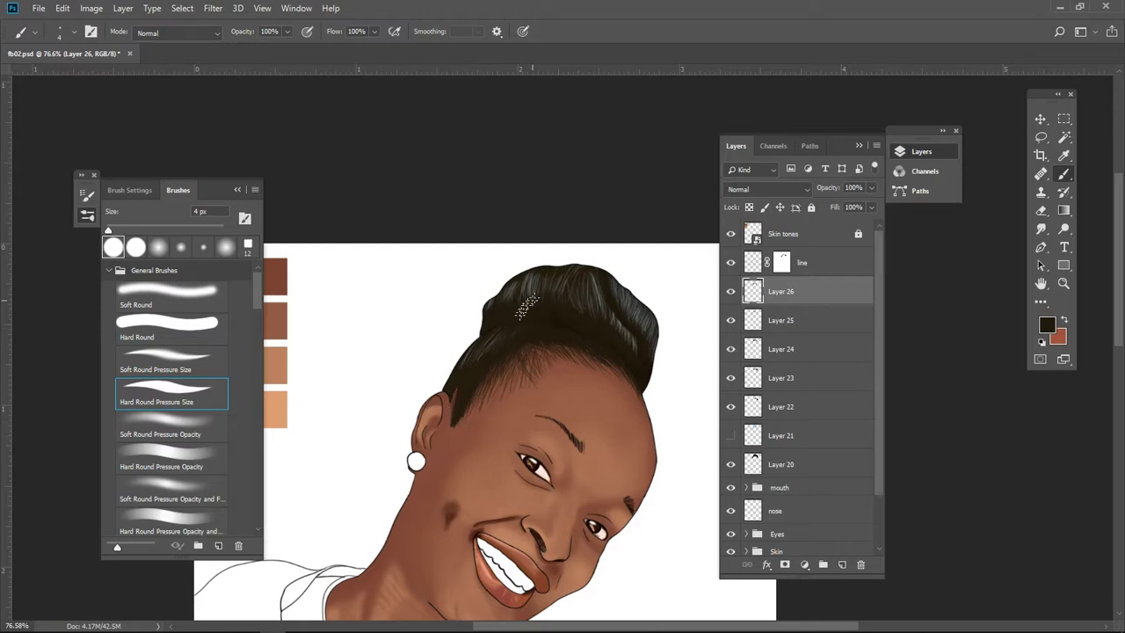
scroll(589, 455, down, 5)
scroll(603, 226, up, 3)
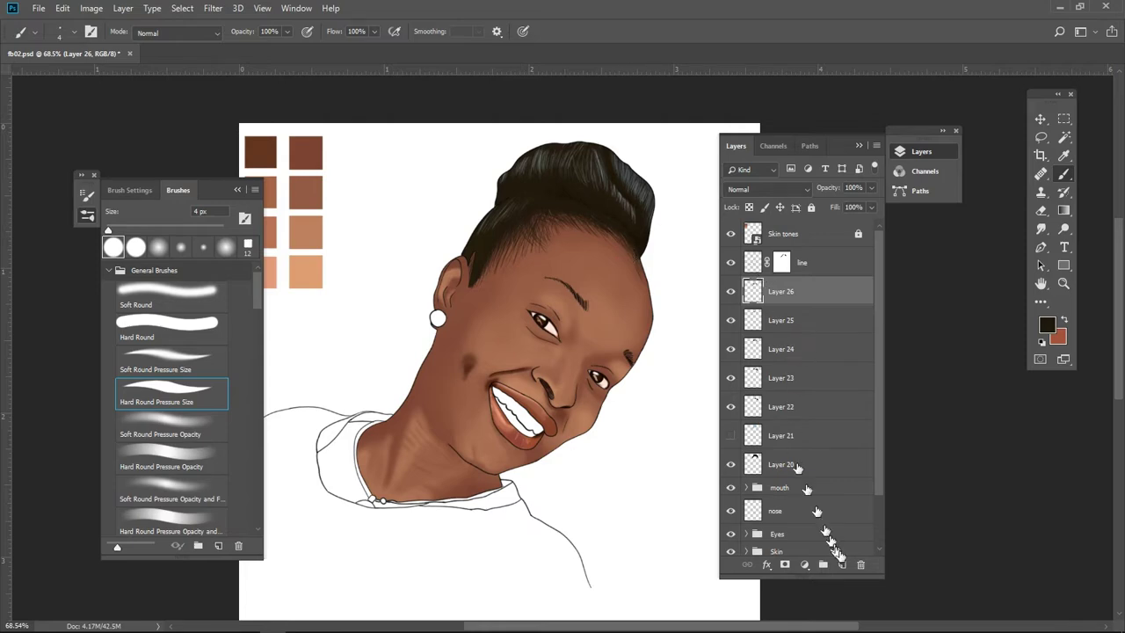
Step: Add Layer 27 and make white the foreground colour for the Brush tool
click(842, 564)
click(1046, 325)
key(Return)
key(b)
scroll(501, 211, up, 2)
scroll(492, 220, up, 1)
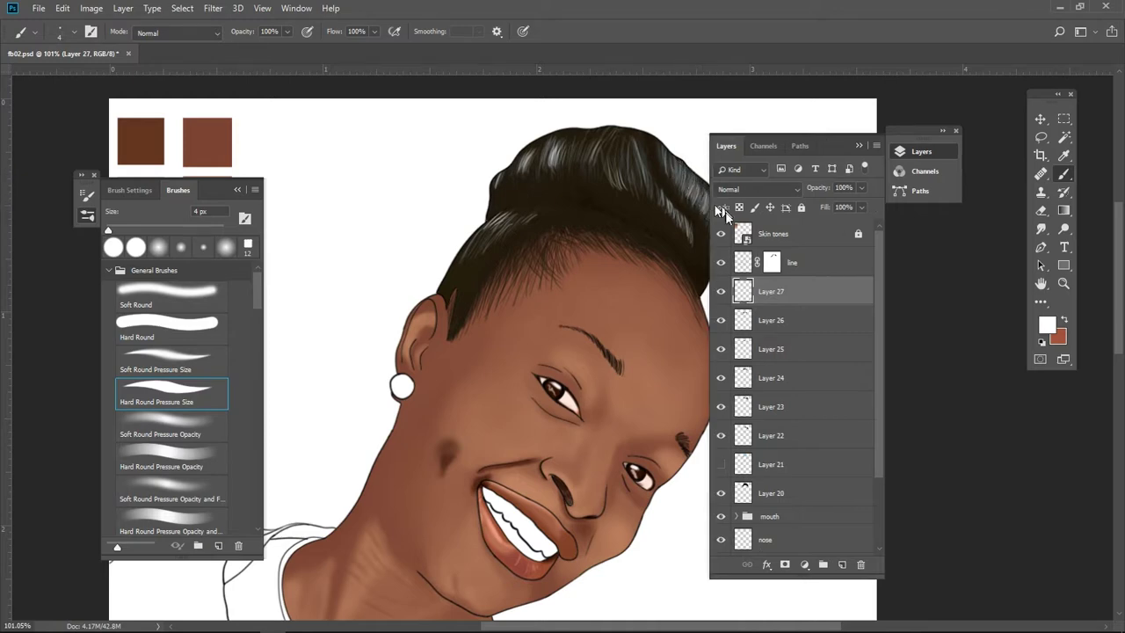
Step: Select Layers 20 through 27 and group them with Ctrl+G
drag(709, 205, 666, 198)
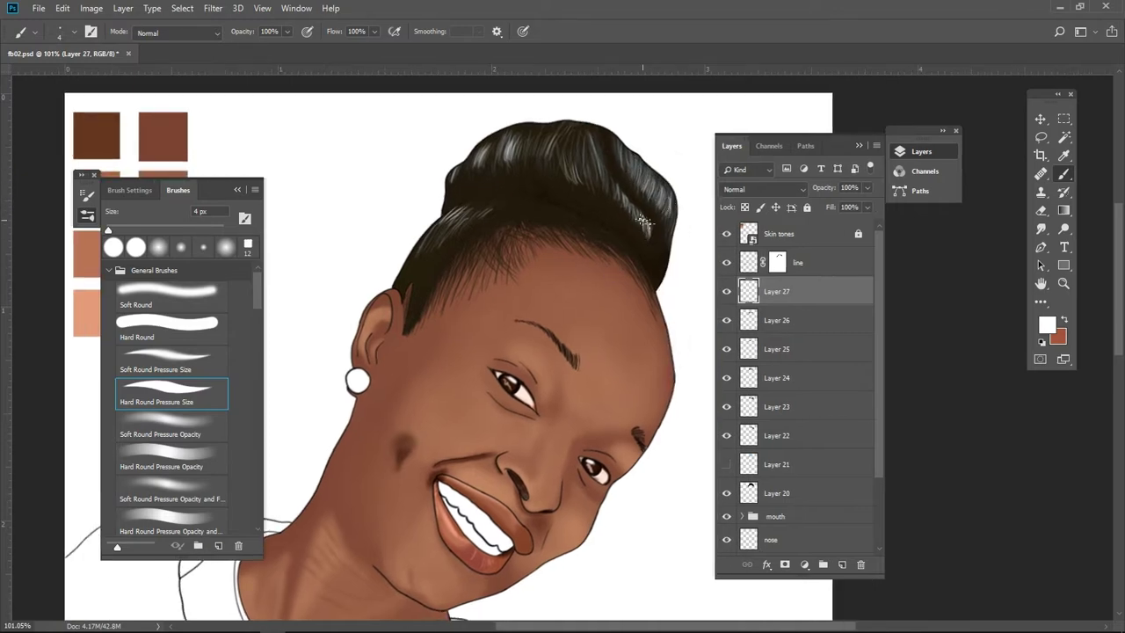
scroll(563, 277, down, 3)
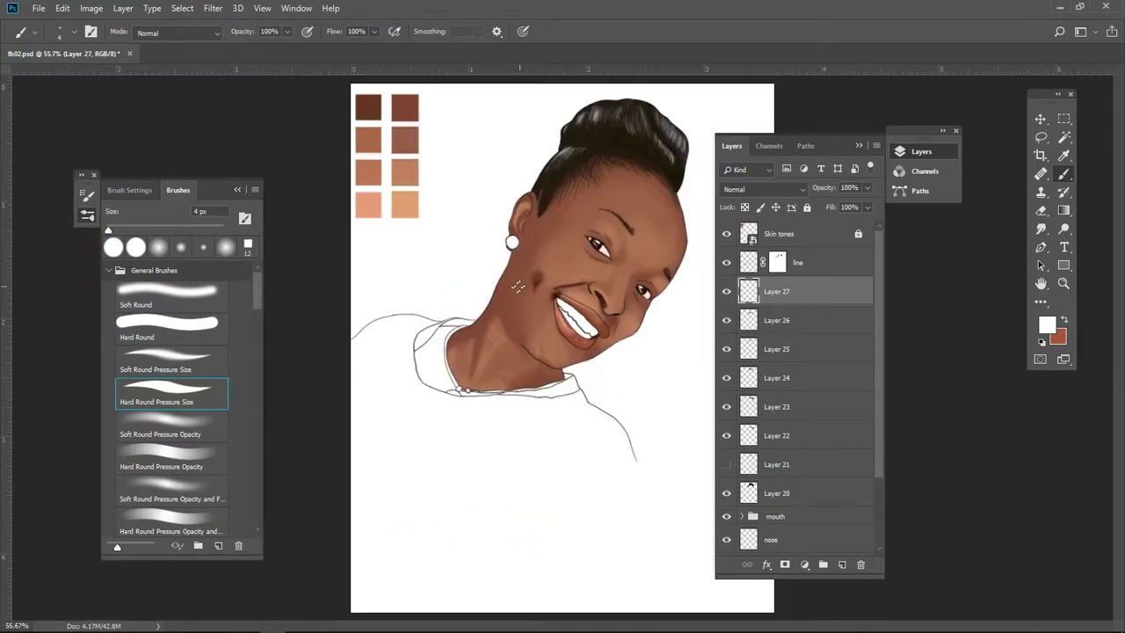
scroll(561, 279, up, 1)
scroll(563, 279, up, 1)
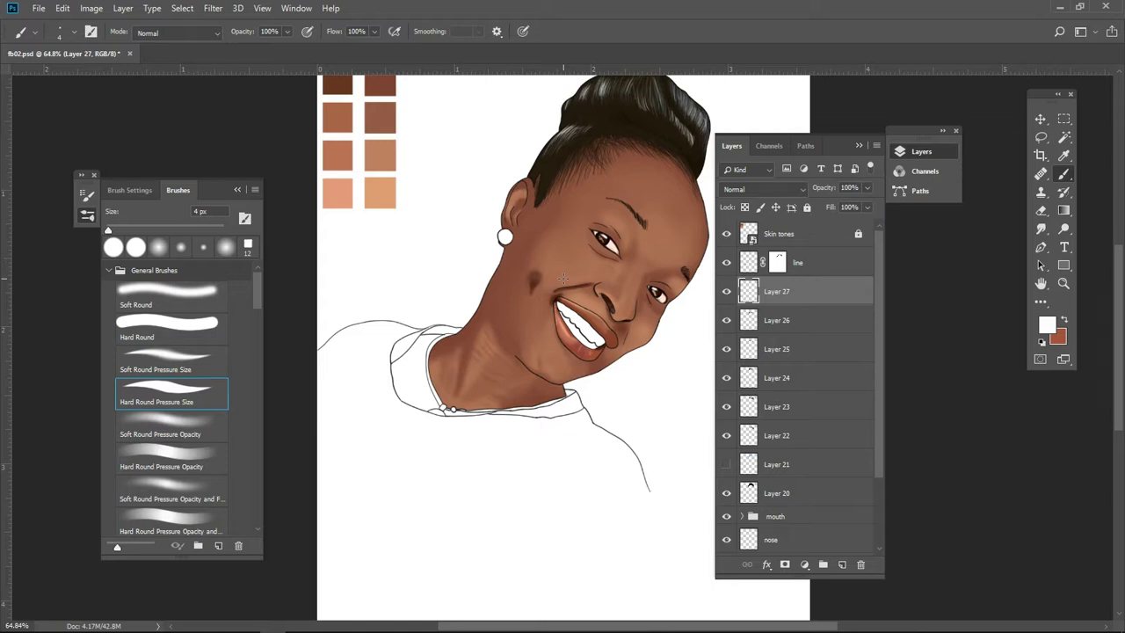
drag(563, 278, 546, 254)
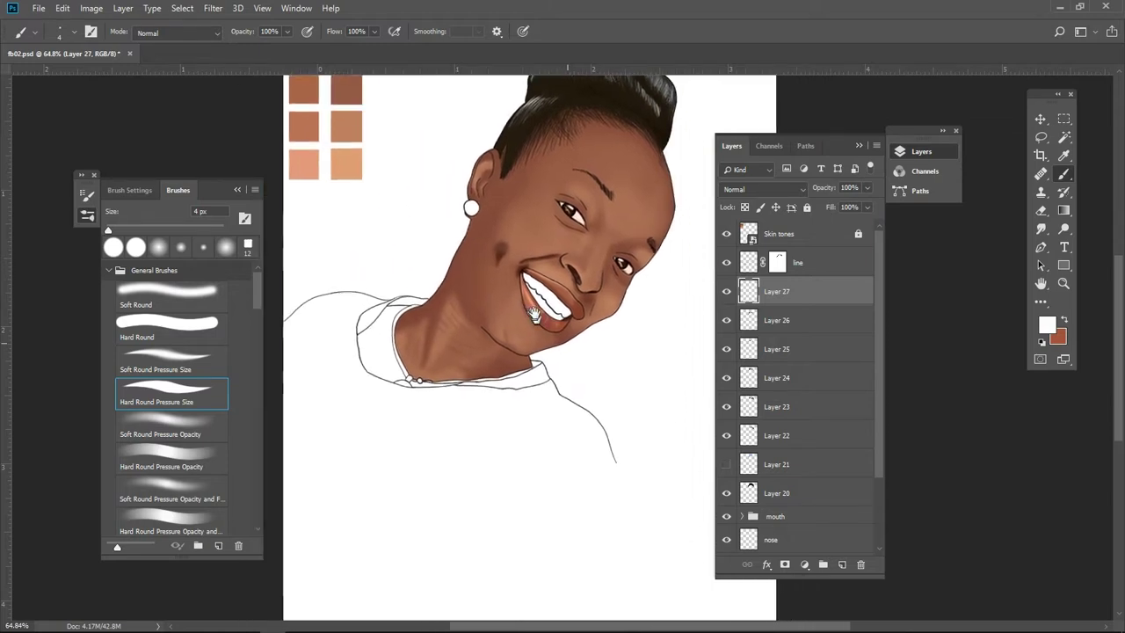
scroll(782, 396, down, 2)
shift+click(778, 454)
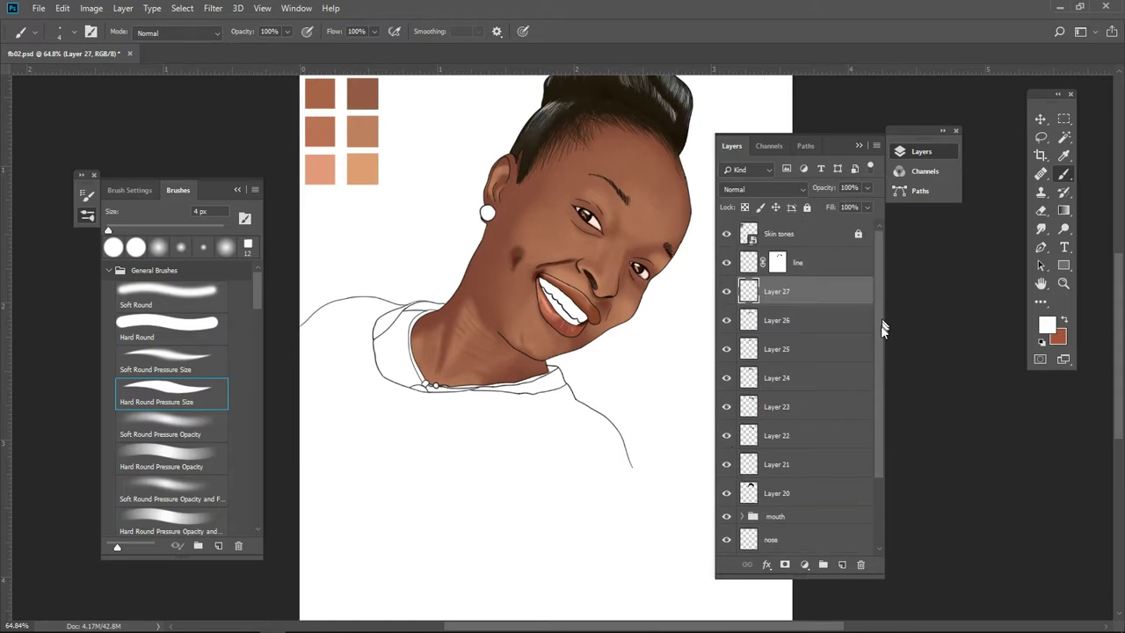
key(ctrl+g)
Step: Rename the new layer group to 'Hair'
double_click(769, 284)
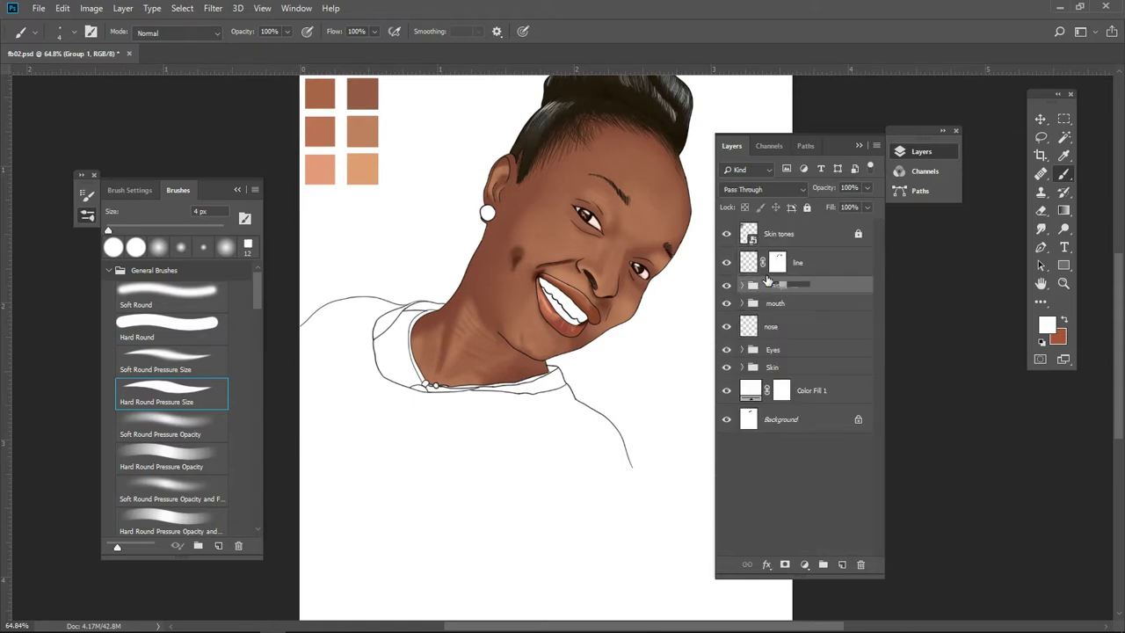
text(Hair)
key(Return)
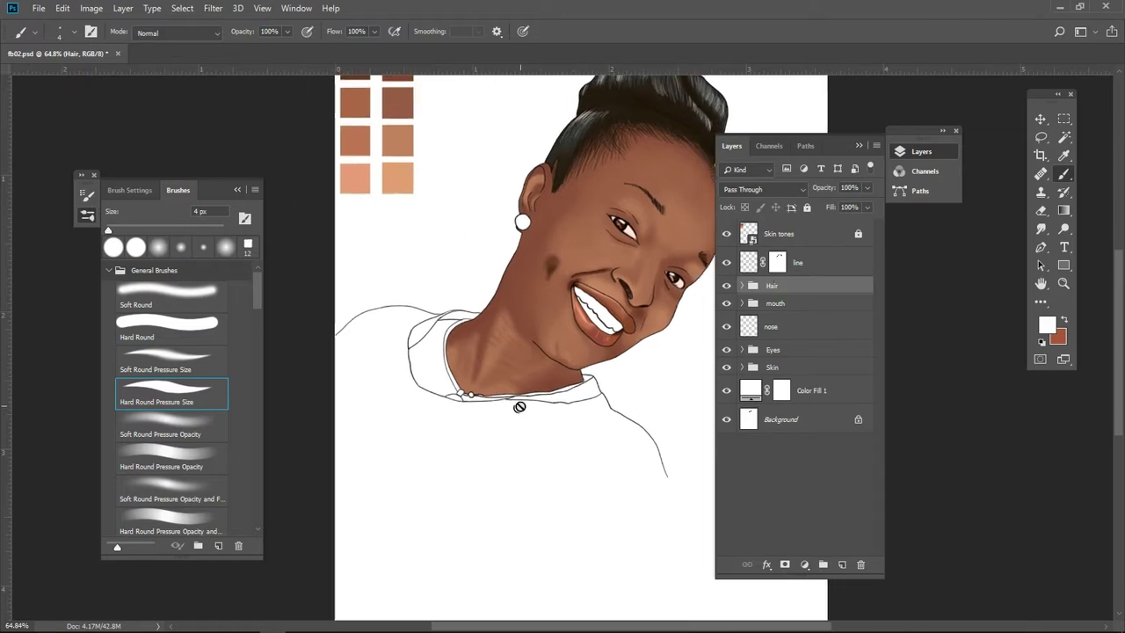
drag(558, 343, 534, 395)
Step: Scale the layers from line to Skin to about 77% and shift them down-right
click(809, 262)
click(802, 367)
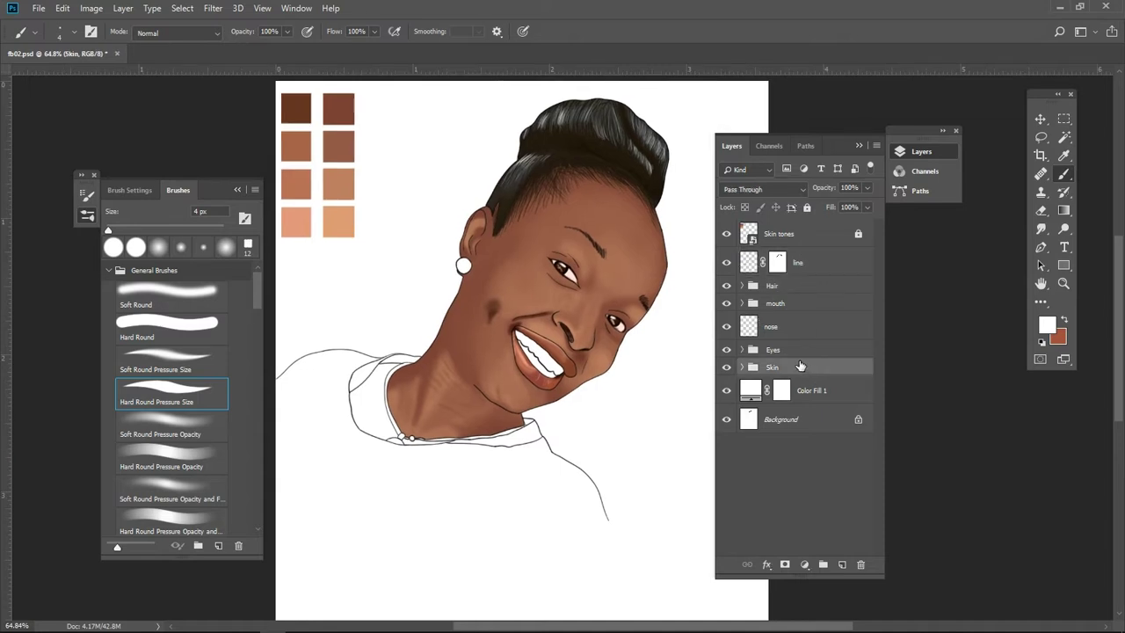
key(ctrl+t)
shift+click(787, 266)
key(ctrl+t)
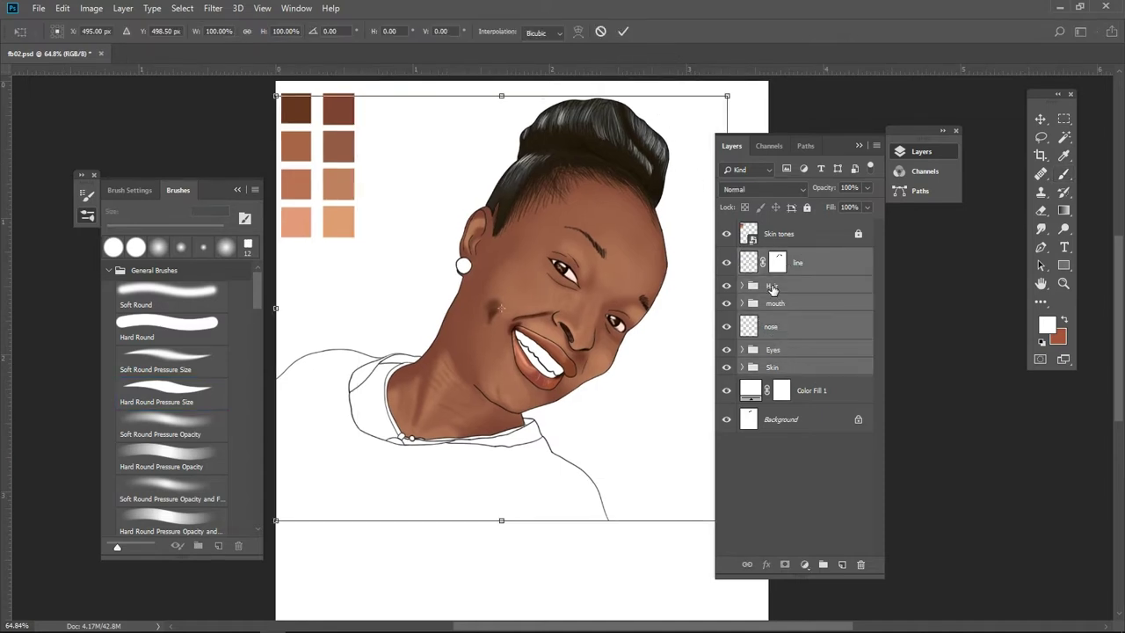
drag(728, 95, 674, 145)
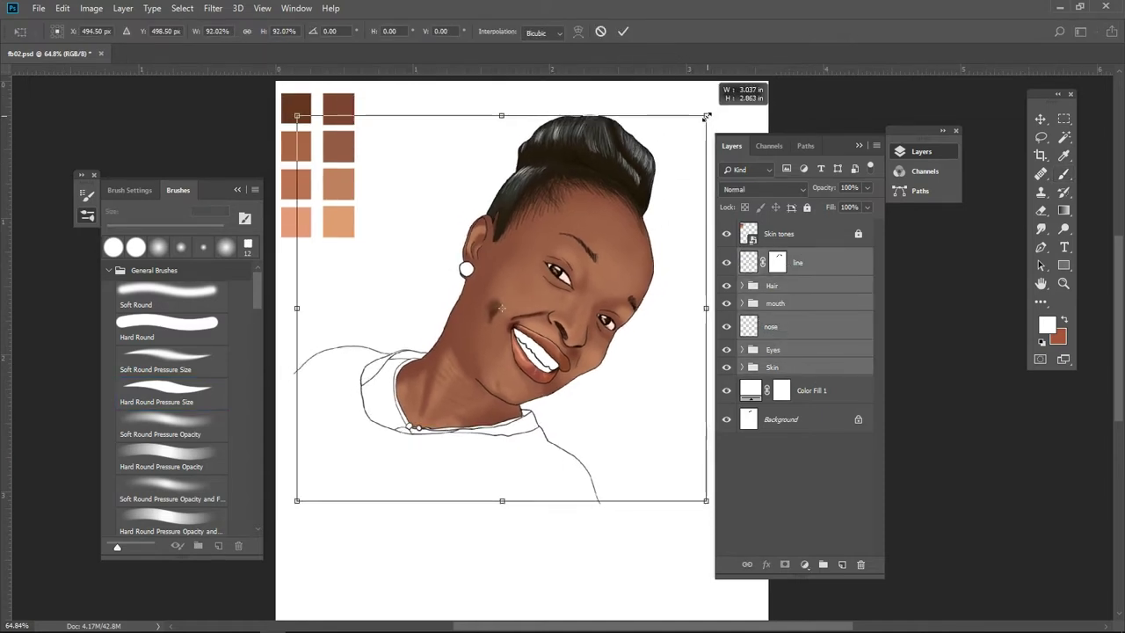
drag(570, 268, 590, 287)
click(623, 31)
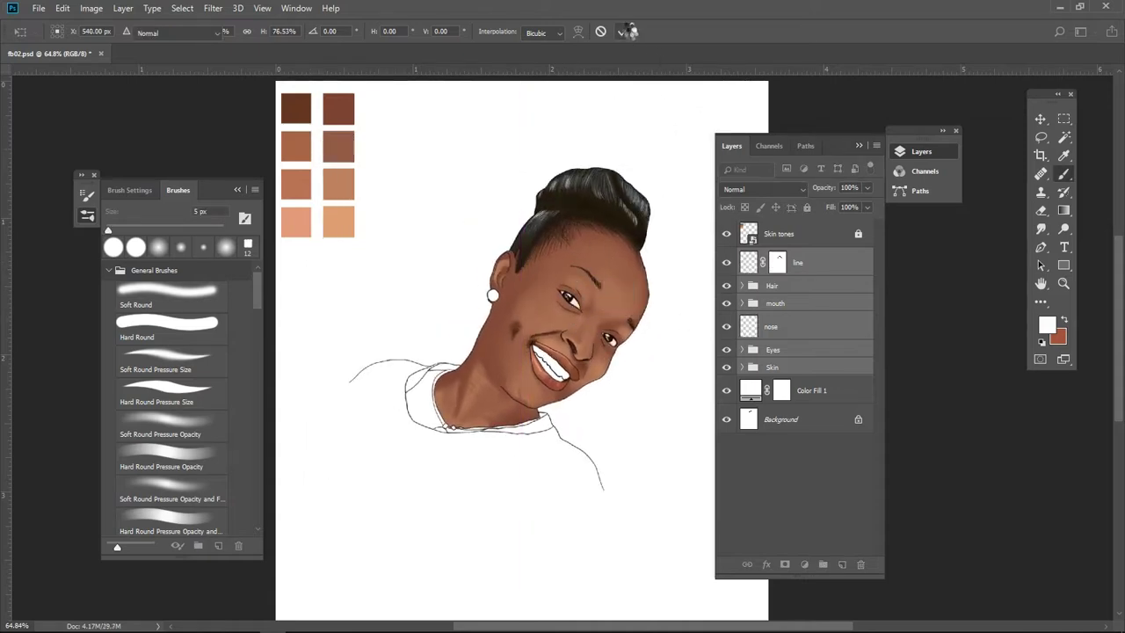
key(b)
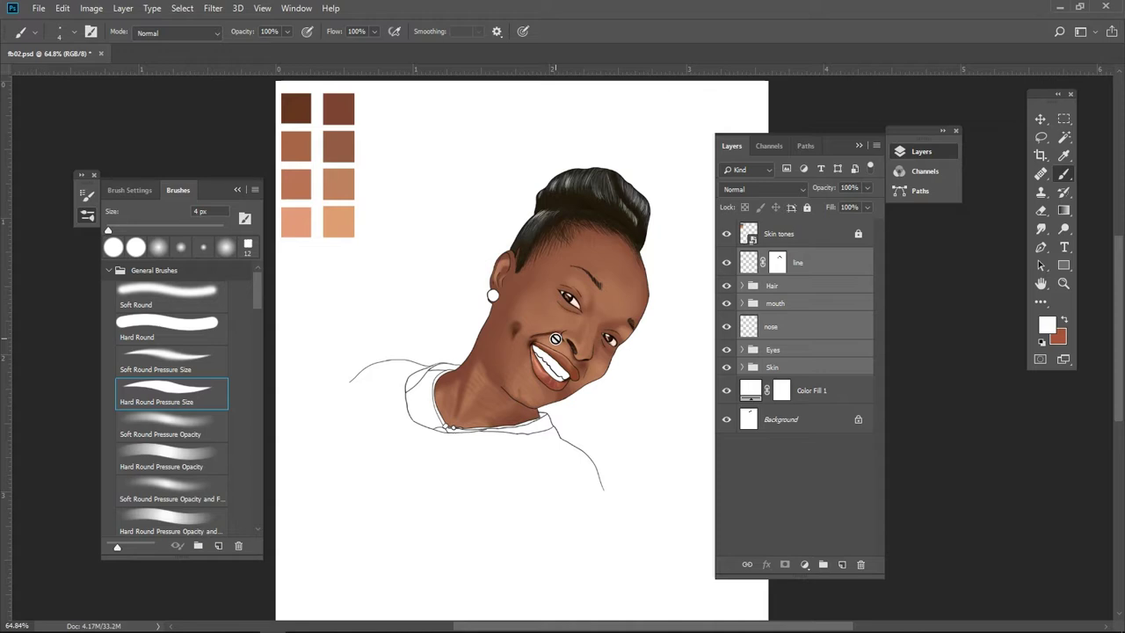
Step: Target Layer 1 in the Skin group, sample the brown neck tone, and pick the Hard Round Pressure Size brush
scroll(355, 431, up, 3)
click(742, 367)
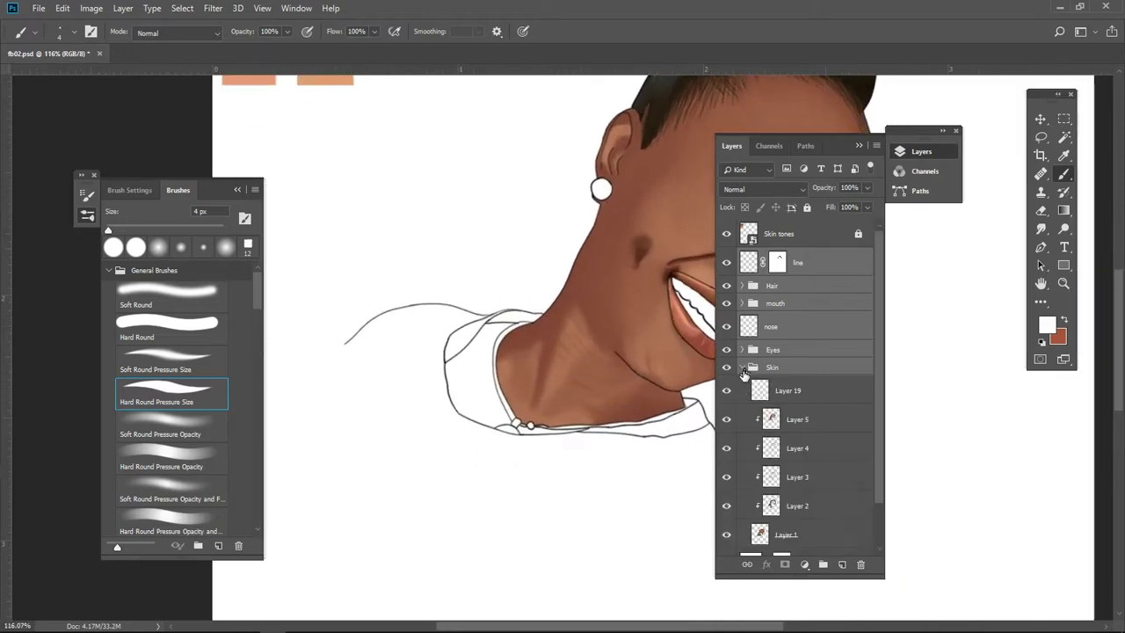
scroll(806, 489, down, 1)
click(806, 484)
key(i)
click(610, 311)
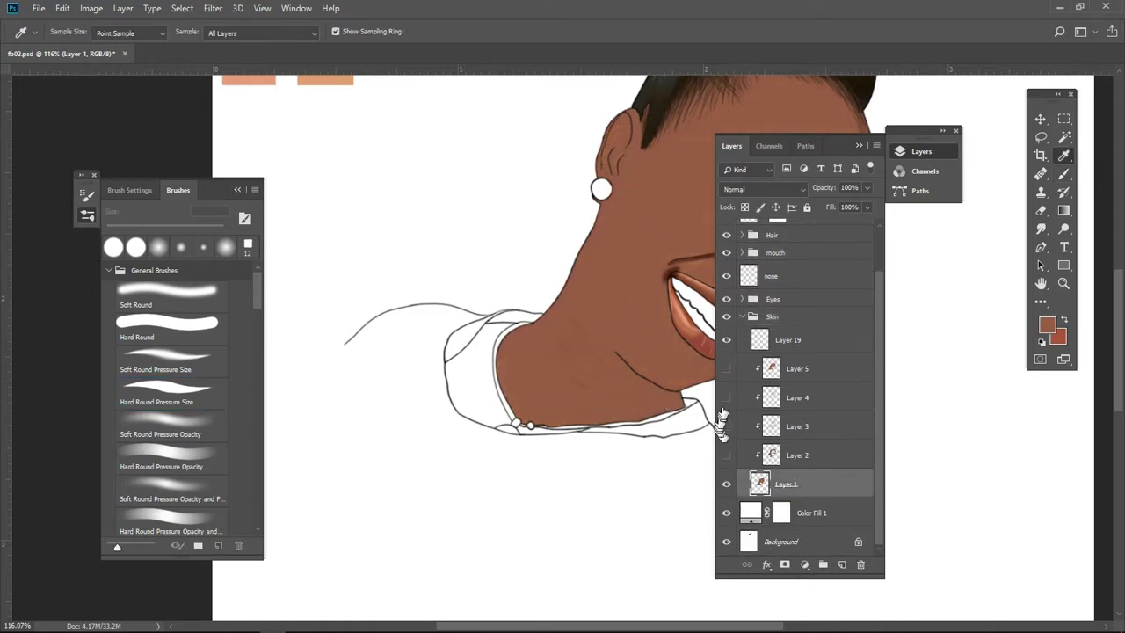
scroll(528, 427, up, 2)
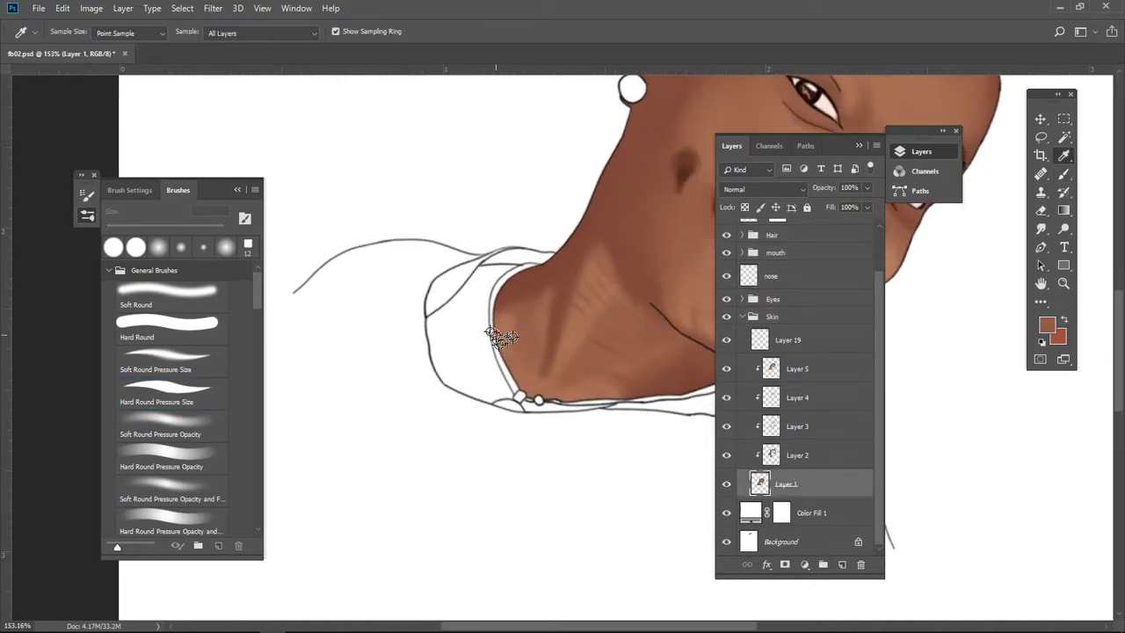
click(172, 393)
Step: Magic Wand-select the white collar strip on the line layer and expand the selection
ctrl+alt+right_click(466, 342)
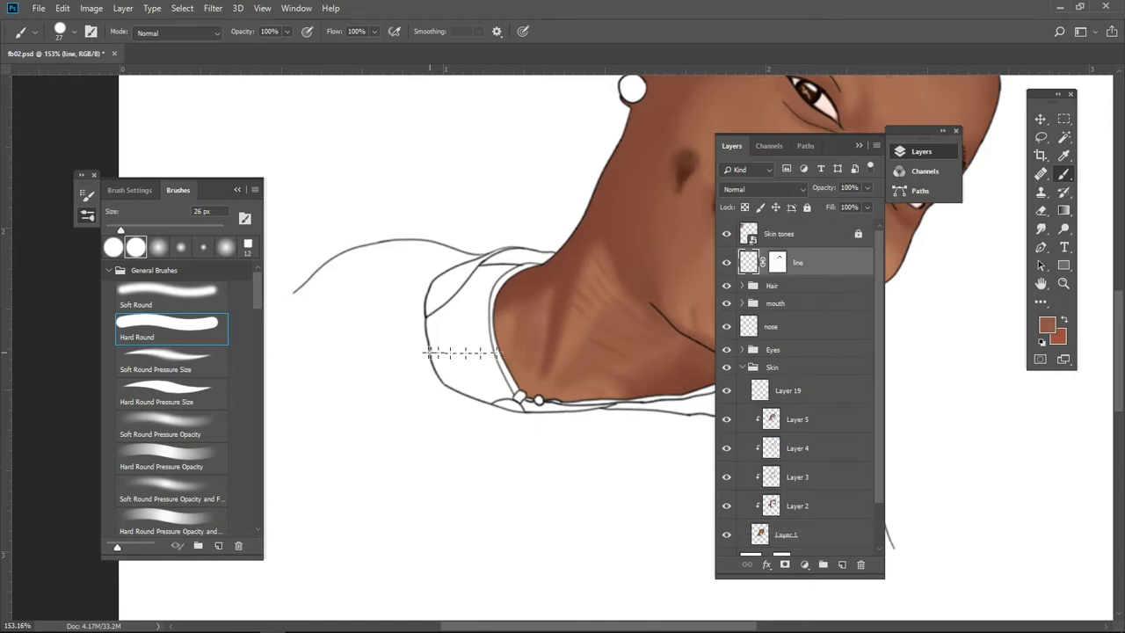
key(w)
scroll(519, 366, up, 1)
click(519, 367)
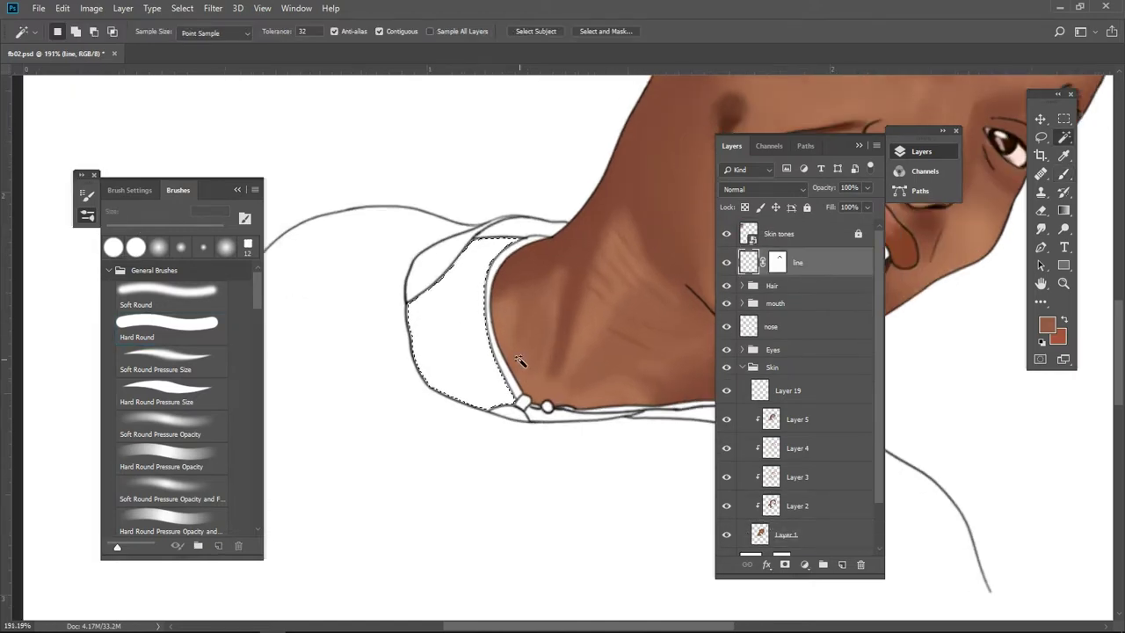
scroll(519, 369, up, 1)
scroll(466, 354, up, 2)
scroll(469, 382, down, 4)
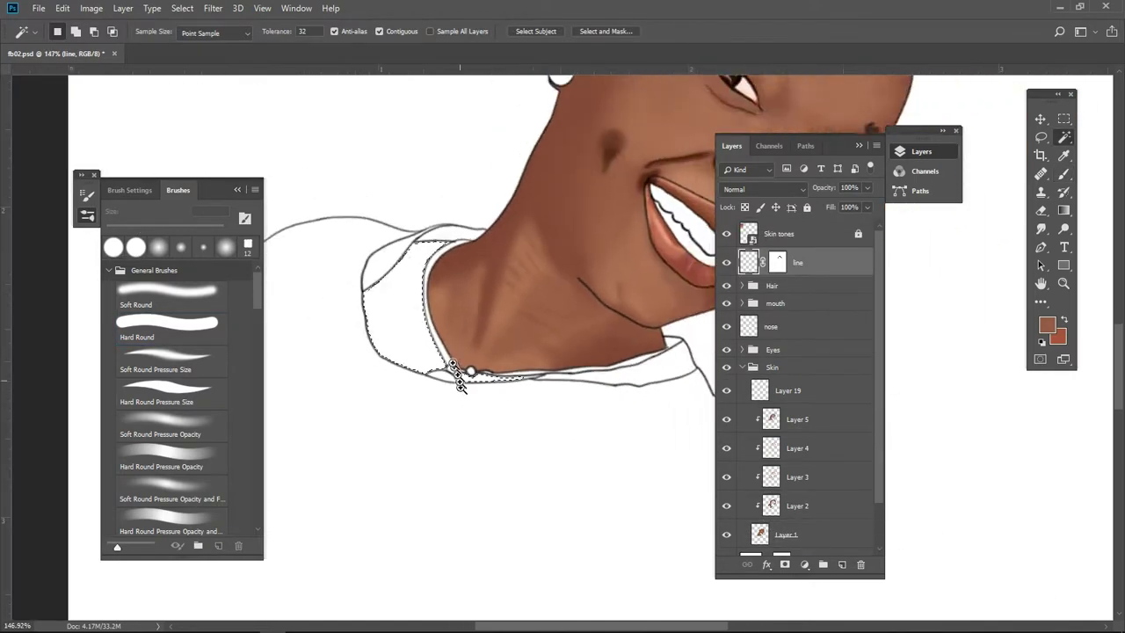
click(182, 8)
click(352, 233)
key(Return)
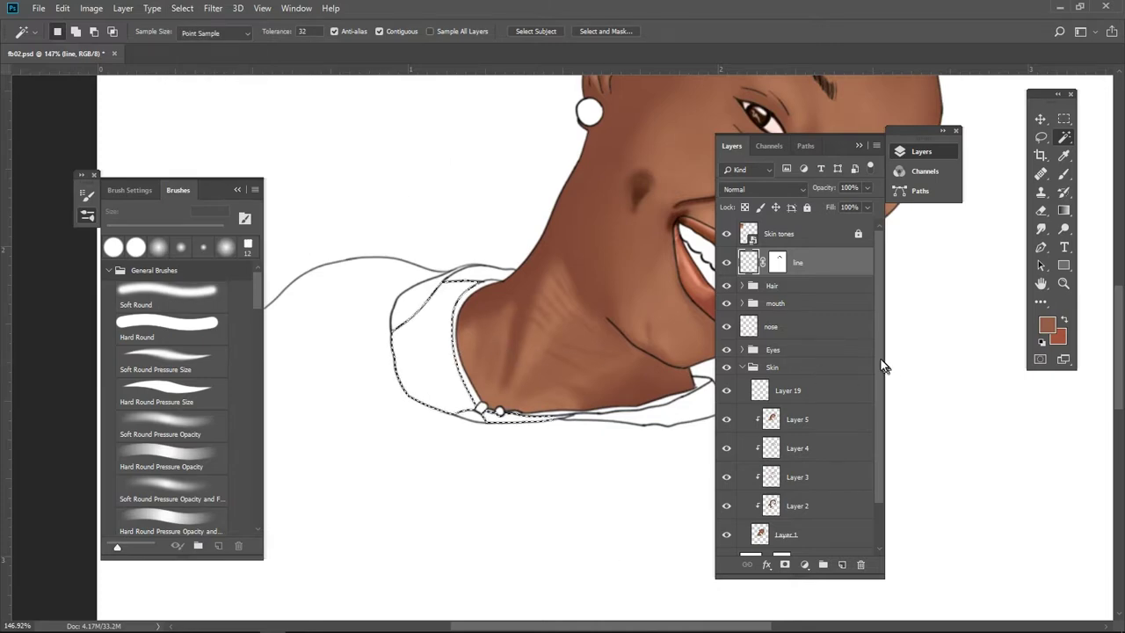
Step: Fill the selection on Layer 1 with the brown skin colour, then deselect
scroll(879, 369, down, 1)
click(787, 484)
key(alt+BackSpace)
scroll(402, 445, up, 3)
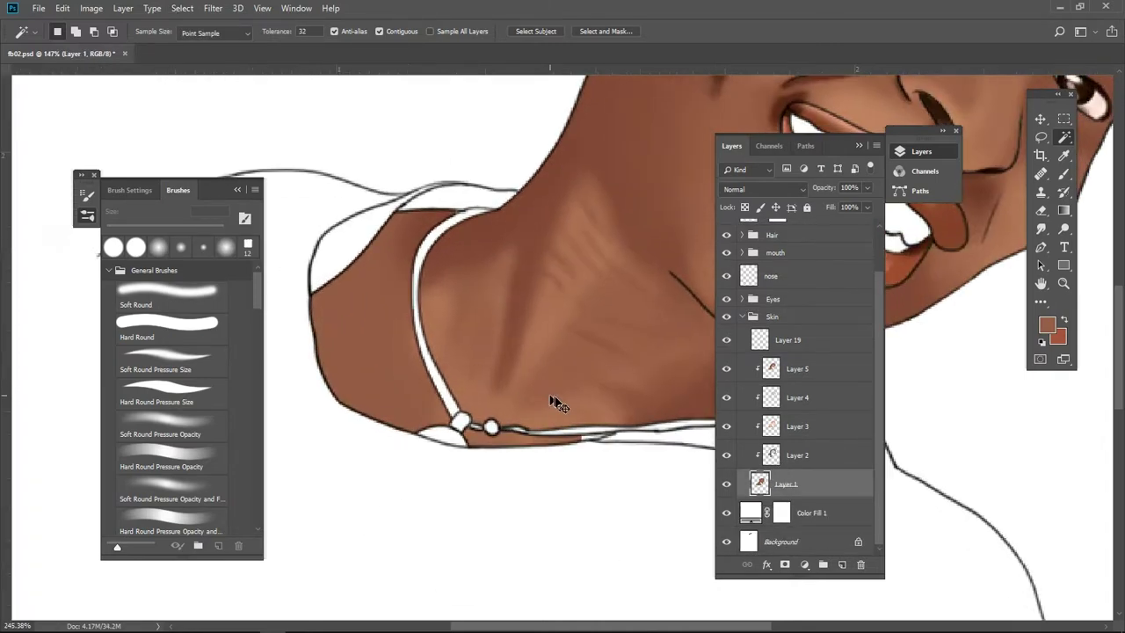
key(ctrl+d)
key(b)
Step: Zoom out and collapse the Skin layer group
scroll(467, 397, up, 2)
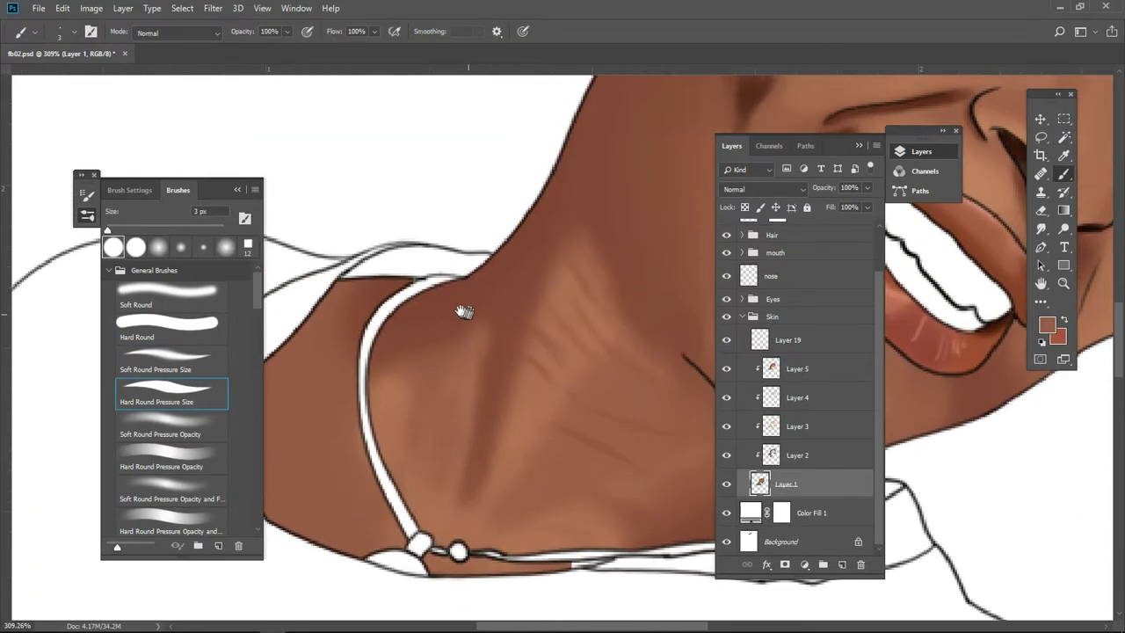
scroll(463, 312, up, 1)
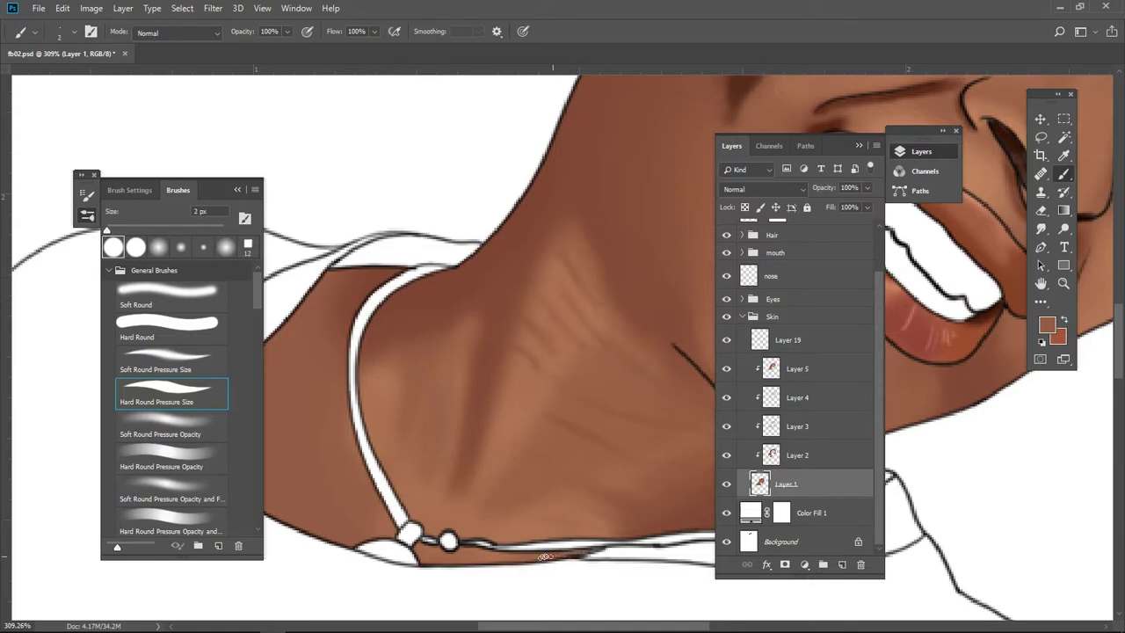
scroll(603, 394, down, 5)
scroll(598, 384, down, 1)
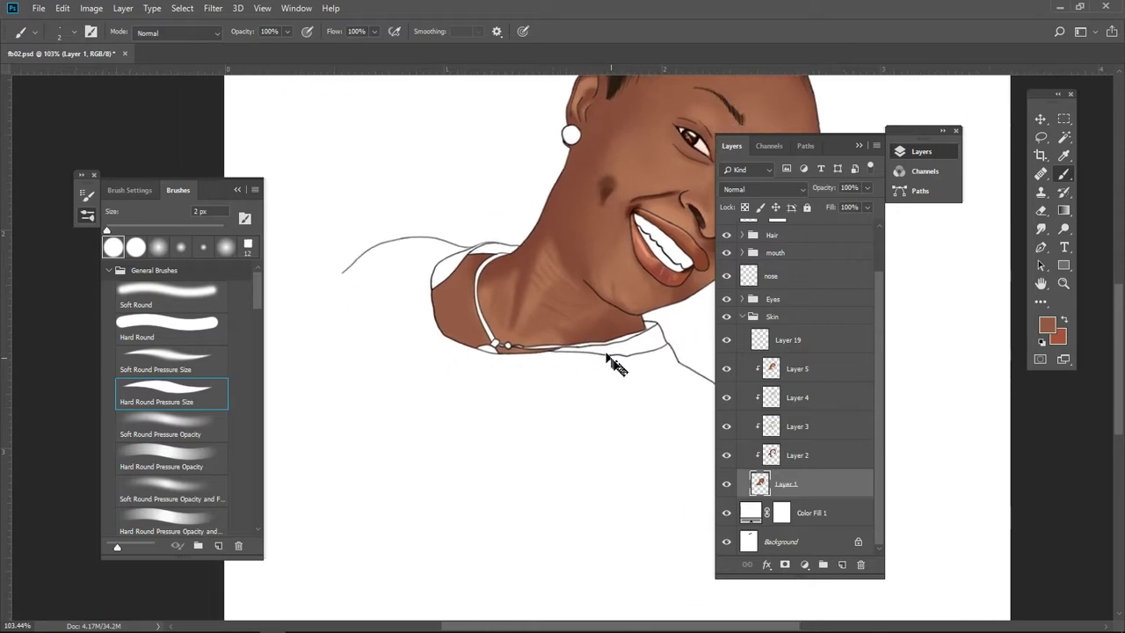
scroll(612, 364, down, 1)
click(741, 316)
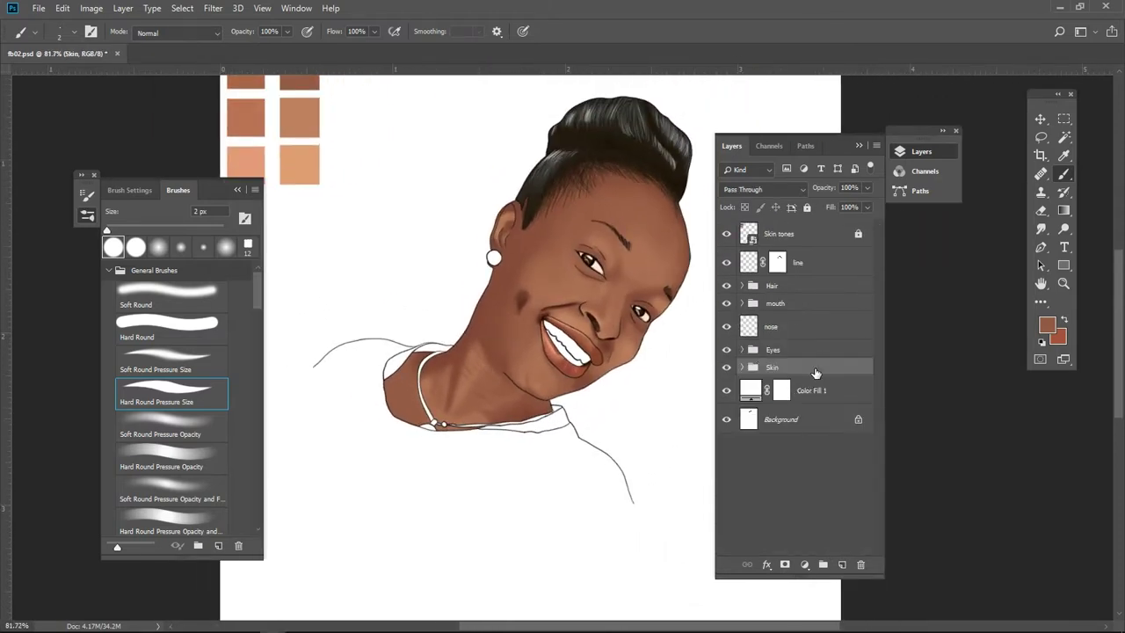
Step: Create Layer 28 and Magic Wand-select the collar area inside the outline
click(816, 390)
key(ctrl+shift+alt+n)
scroll(464, 402, up, 2)
key(w)
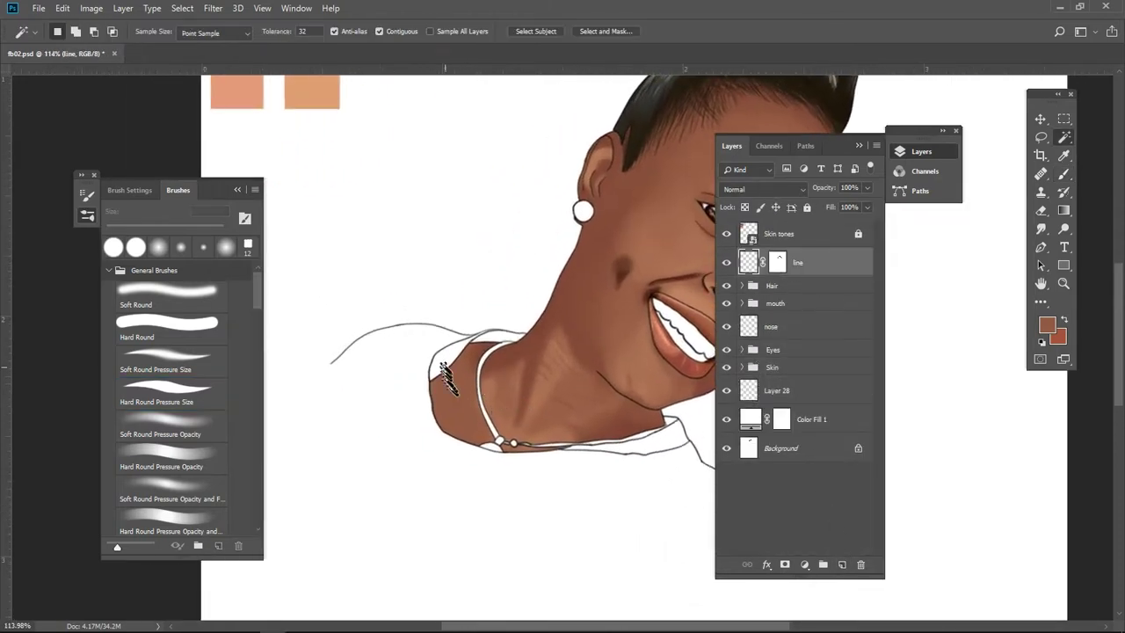
click(642, 438)
Step: Set the foreground colour to teal #2da78c
click(1047, 326)
click(307, 350)
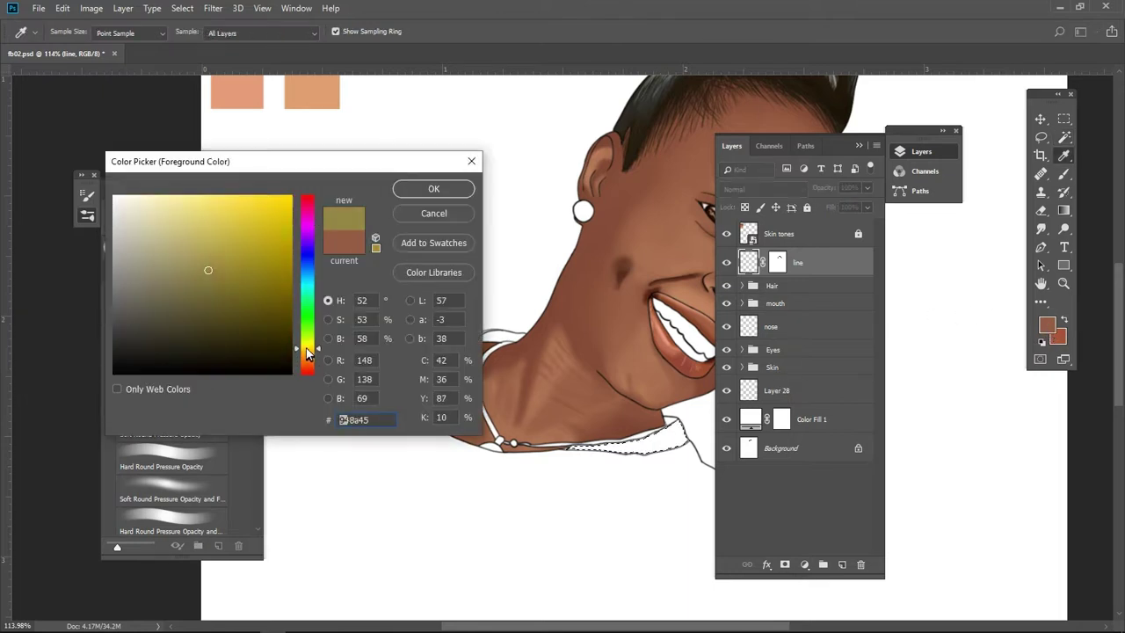
drag(317, 349, 318, 286)
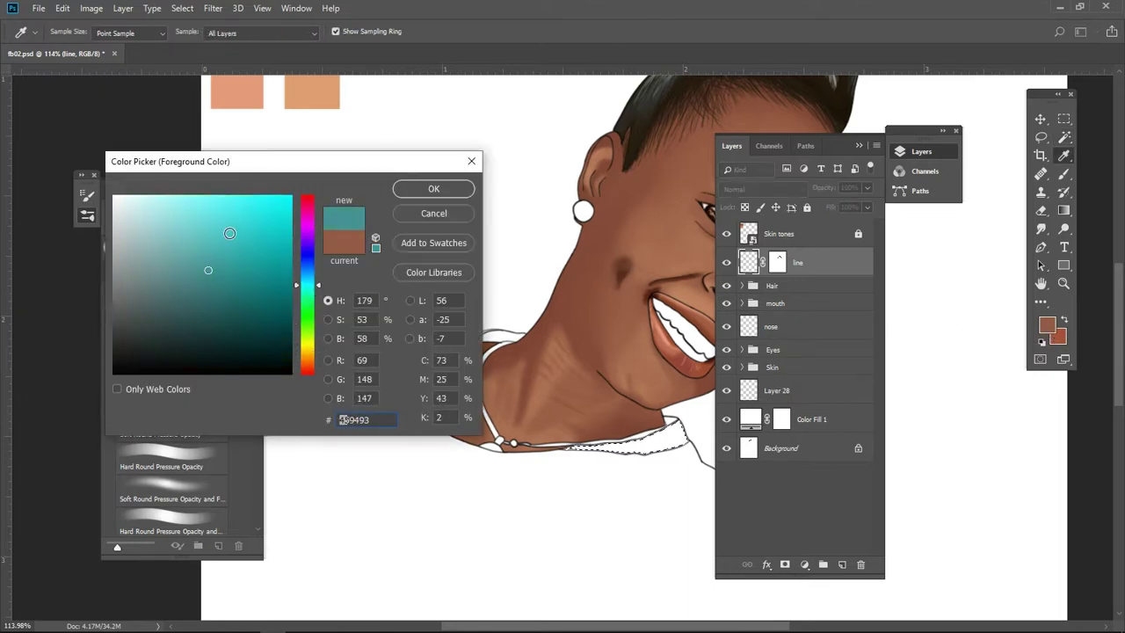
click(306, 233)
click(224, 250)
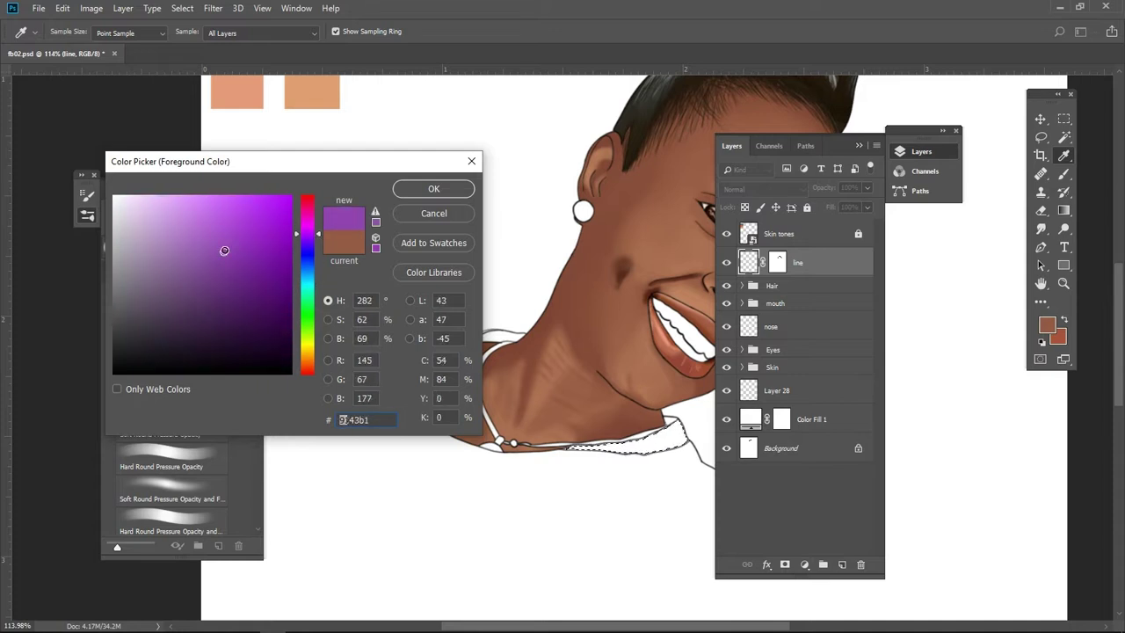
drag(224, 250, 241, 253)
drag(317, 268, 316, 291)
drag(246, 264, 244, 257)
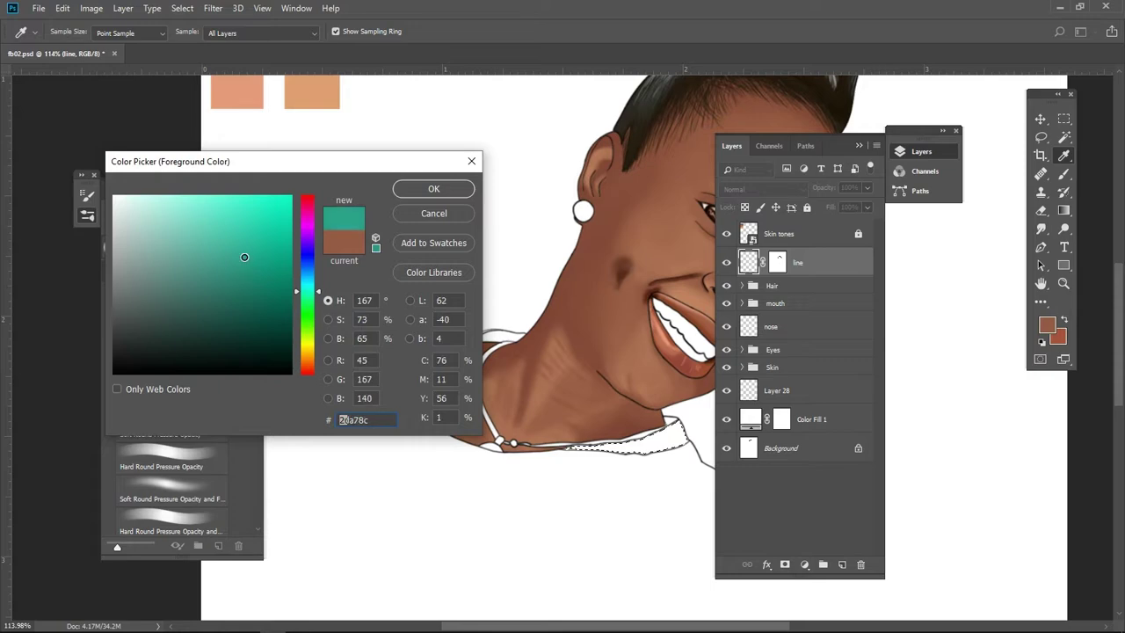
click(418, 189)
Step: Expand the collar selection and fill it with teal on Layer 28
key(w)
click(182, 8)
click(329, 226)
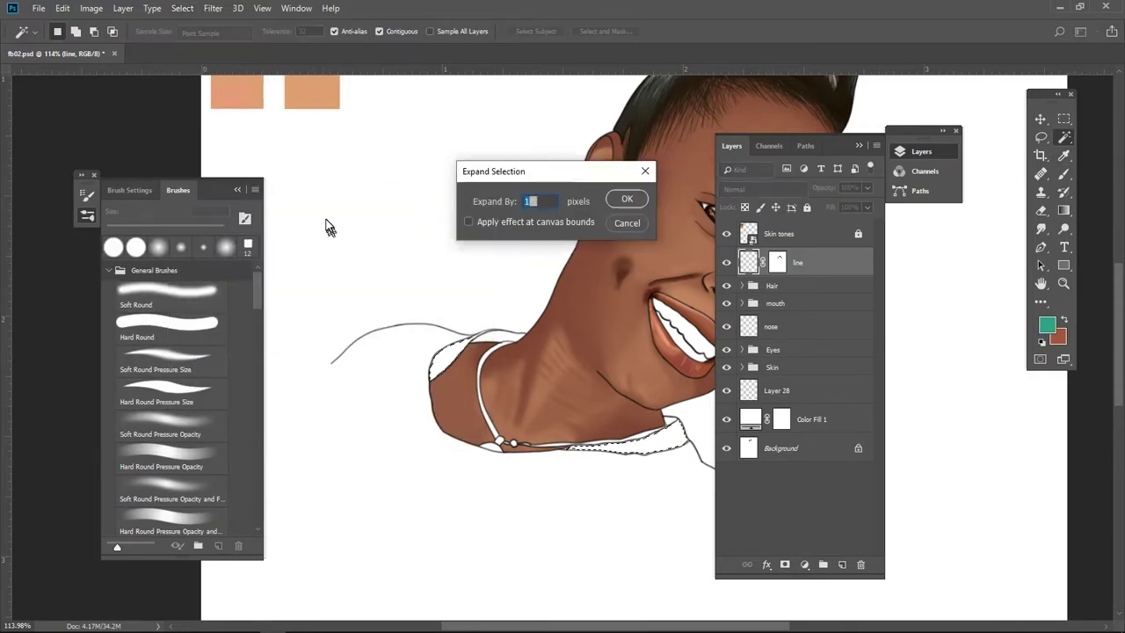
key(Return)
click(792, 391)
key(alt+BackSpace)
key(ctrl+d)
scroll(519, 302, up, 2)
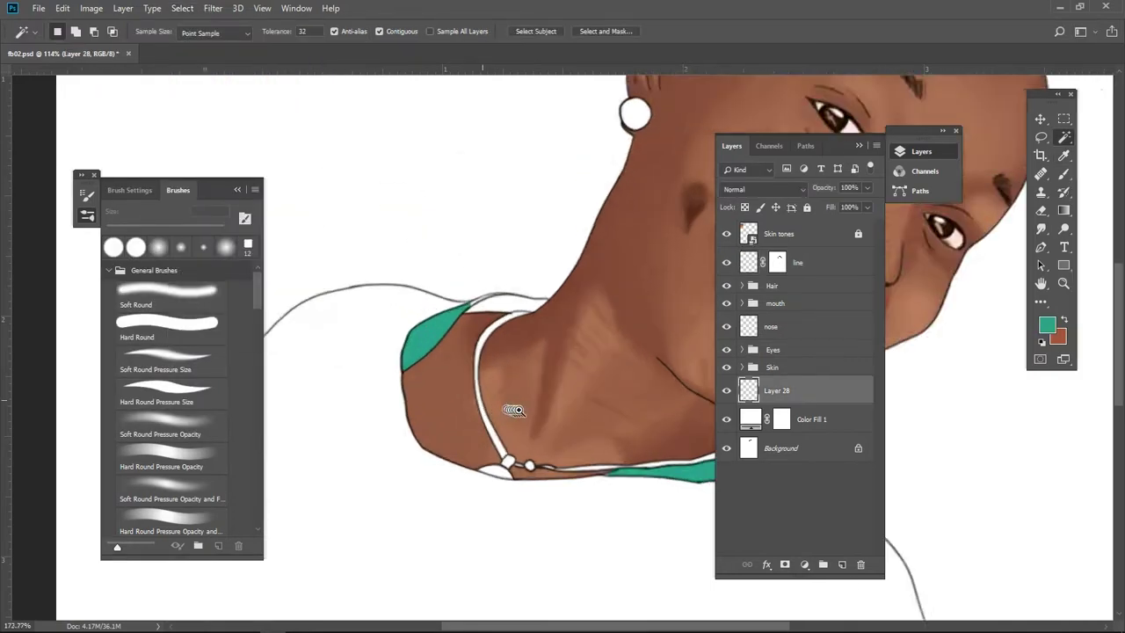
scroll(520, 301, up, 2)
key(b)
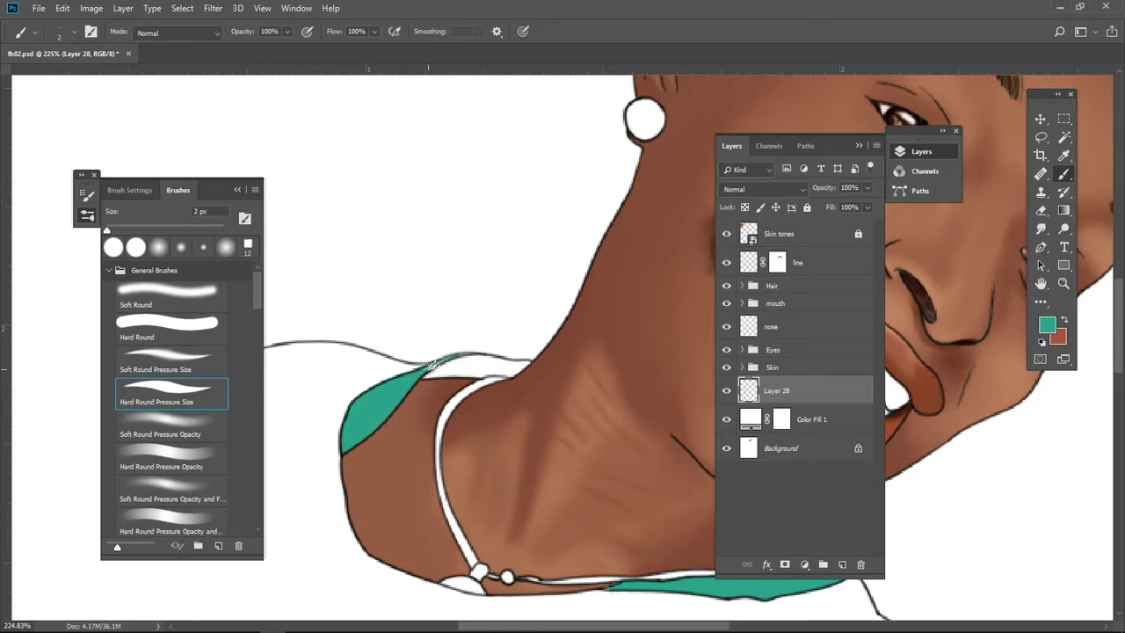
Step: Brush darker teal #0f876c along the collar band and touch up the collar tip
mouse_move(448, 359)
mouse_down()
mouse_move(417, 354)
mouse_move(519, 343)
mouse_up()
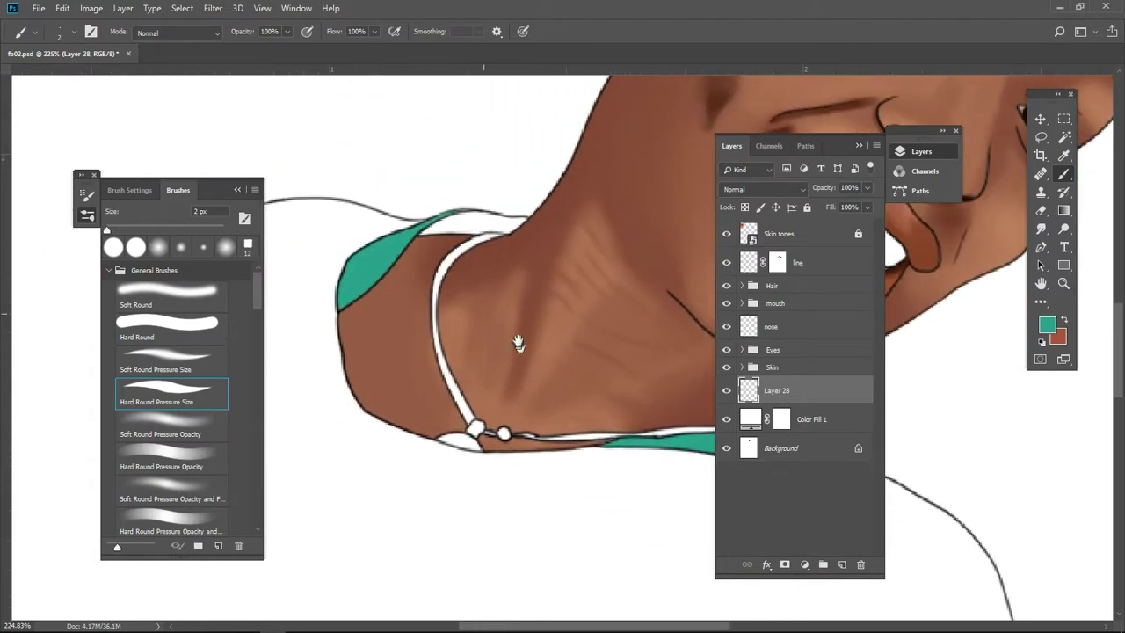
click(1047, 325)
click(272, 280)
click(414, 190)
scroll(387, 264, up, 3)
mouse_move(382, 262)
mouse_down()
mouse_move(533, 258)
mouse_move(508, 258)
mouse_up()
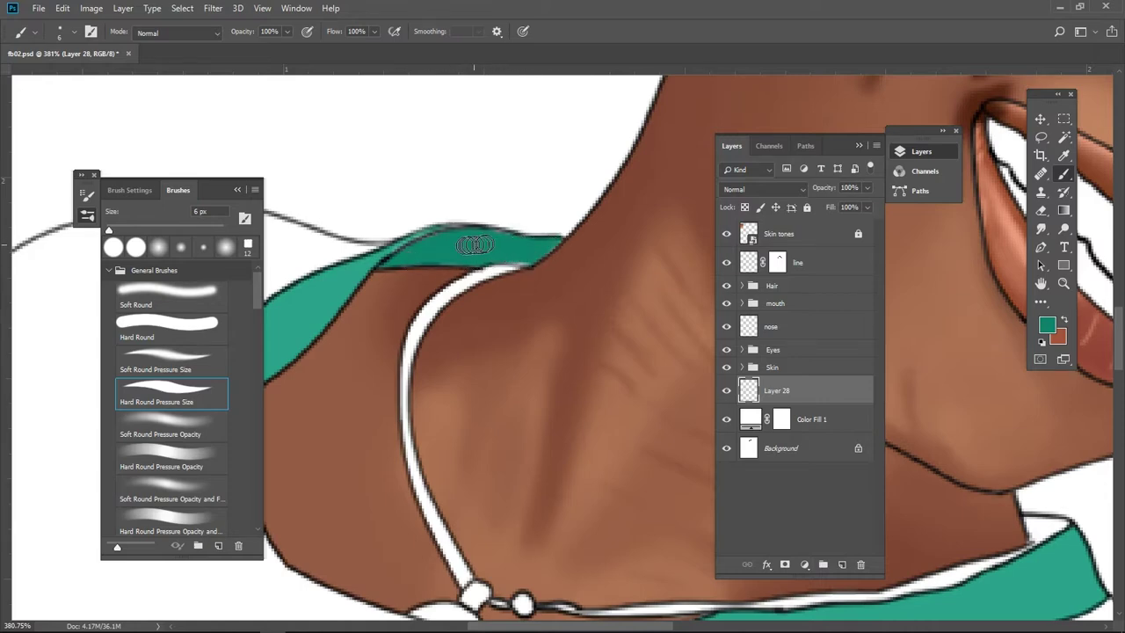
scroll(510, 258, down, 3)
scroll(605, 309, up, 2)
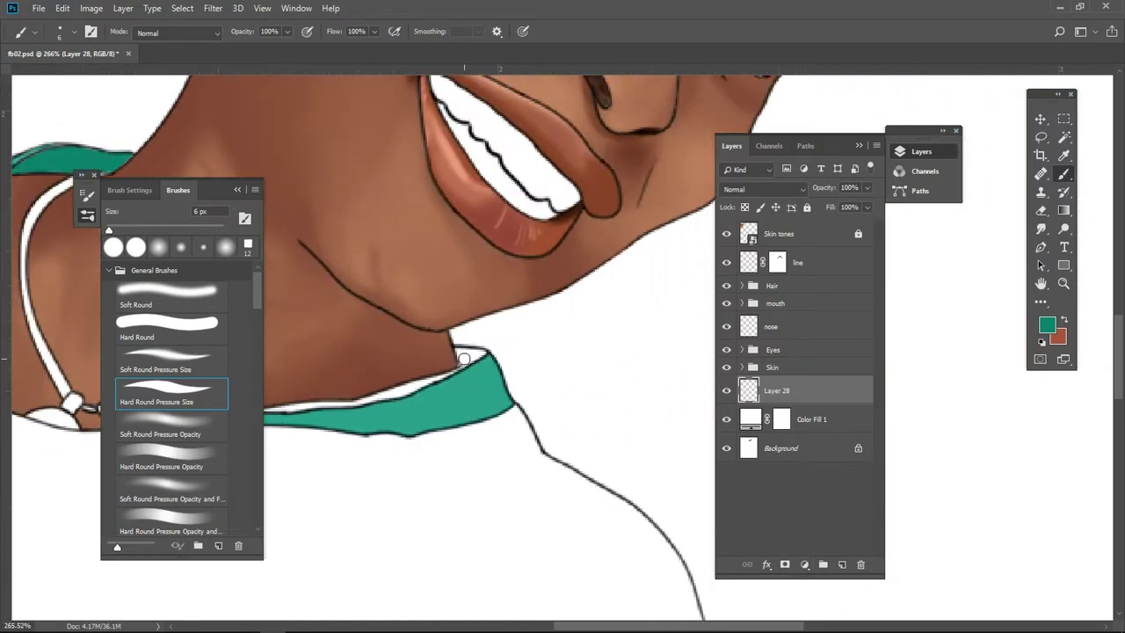
drag(455, 350, 460, 356)
key(ctrl+0)
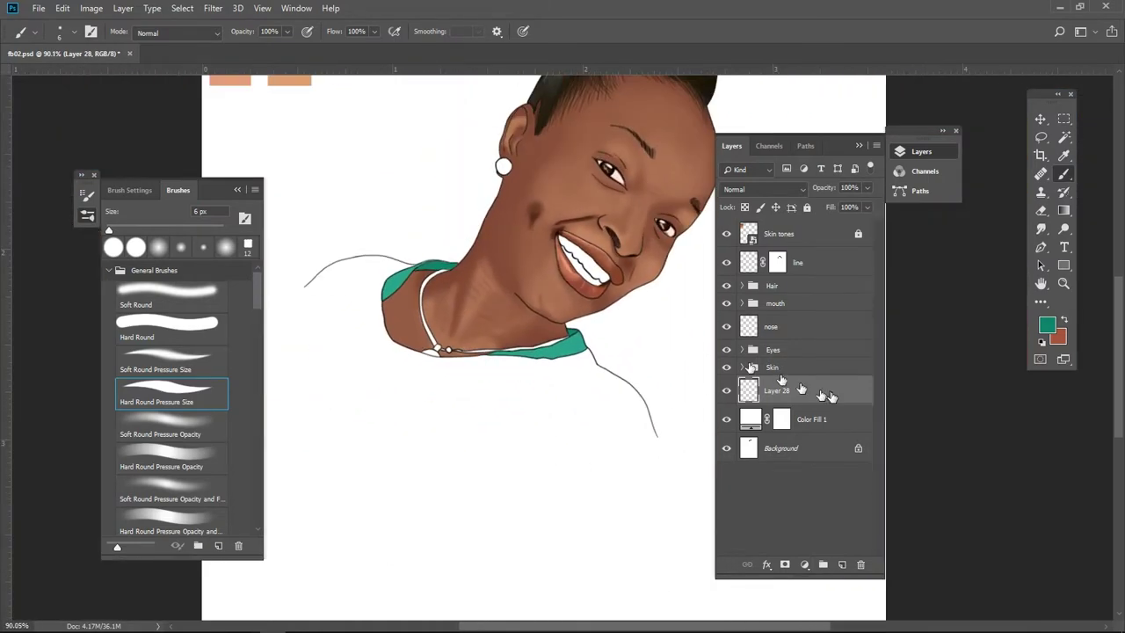
Step: Change the Color Fill 1 background to dark olive #605c49
double_click(750, 449)
drag(320, 334, 320, 350)
drag(156, 263, 156, 310)
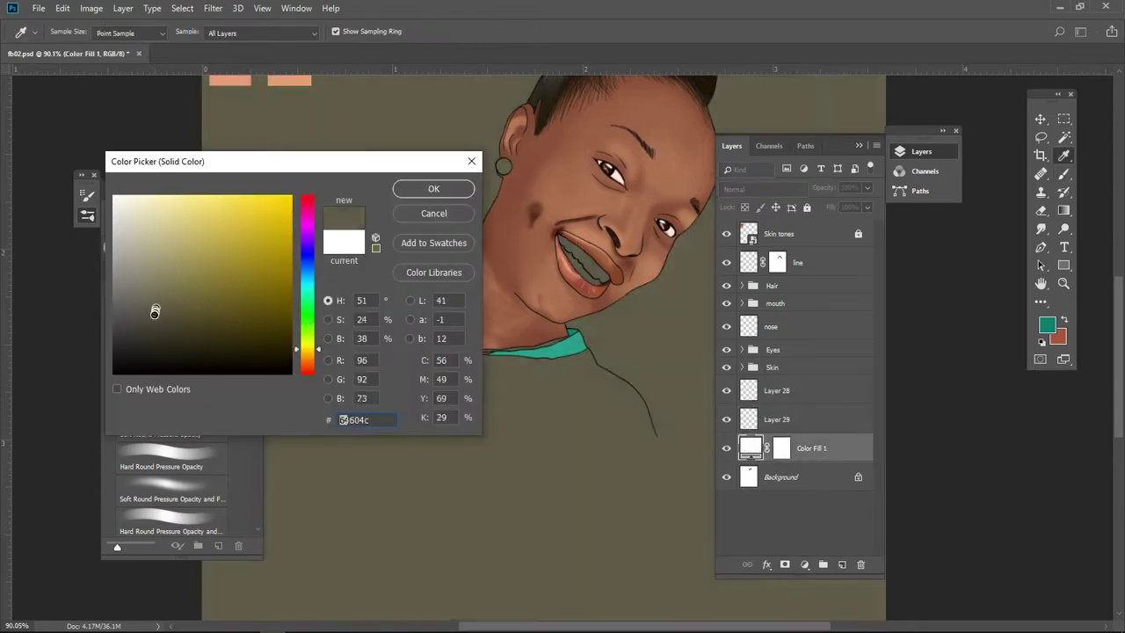
click(434, 188)
Step: Ready an 8 px white Hard Round brush on Layer 29
key(b)
drag(538, 366, 521, 390)
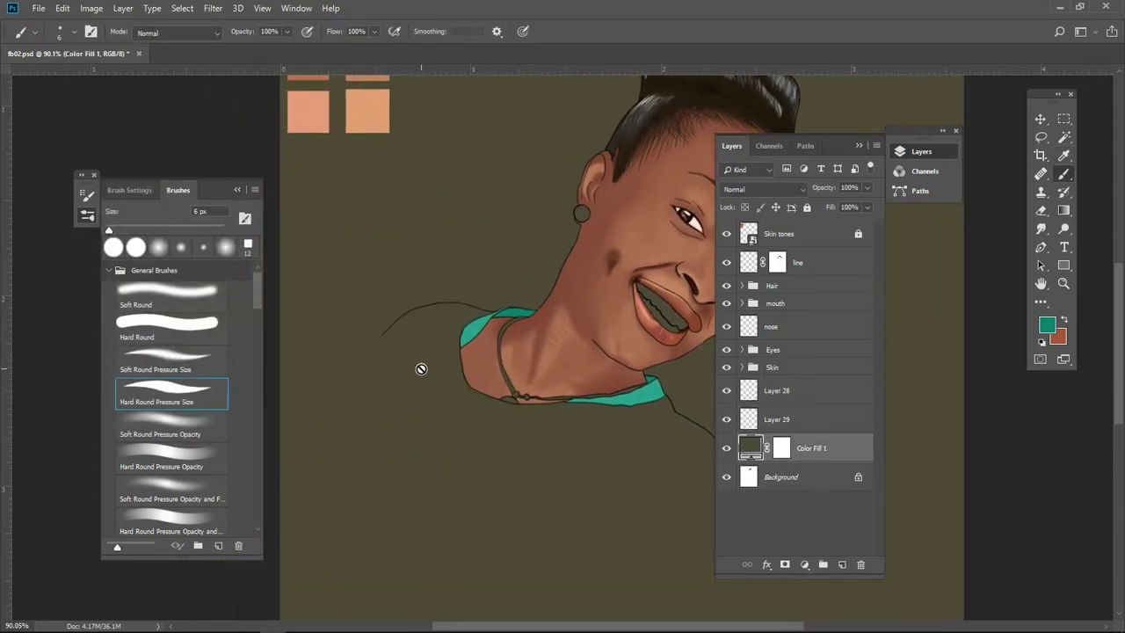
key(alt+])
click(216, 332)
scroll(446, 343, up, 5)
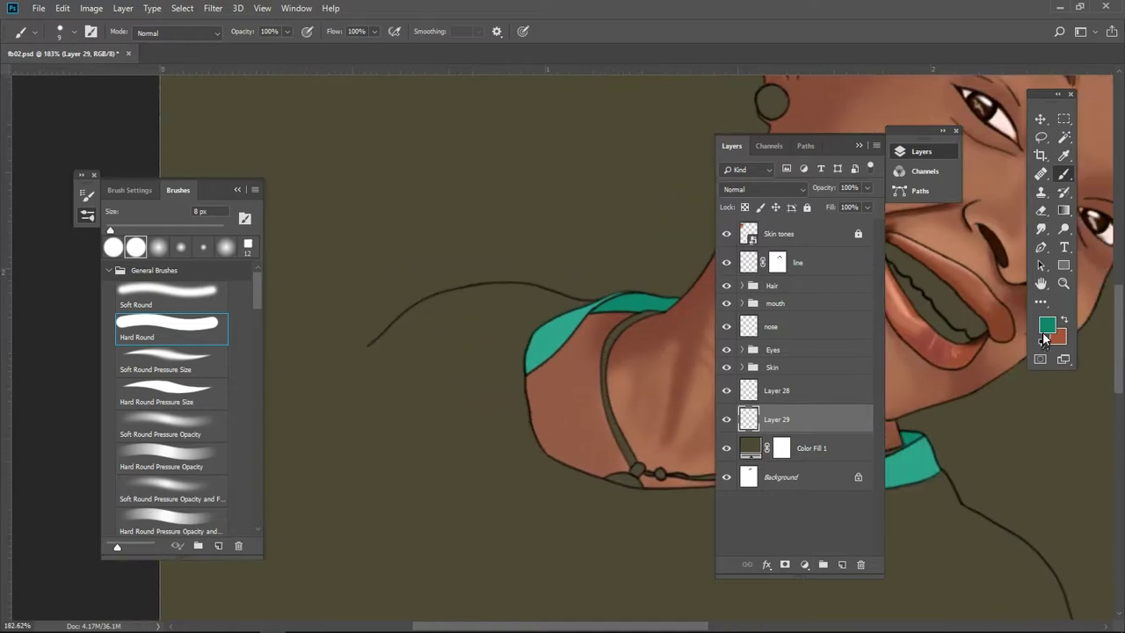
click(1047, 325)
click(176, 195)
click(434, 185)
Step: Paint the white shirt outline around the shoulders and fill its body
drag(350, 344, 539, 273)
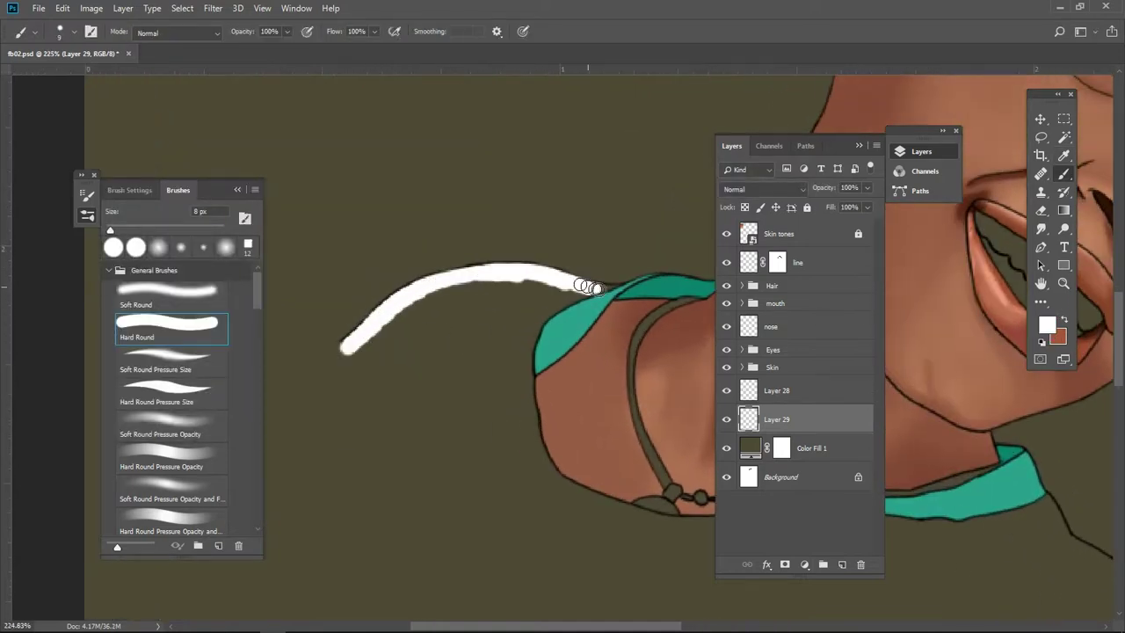
drag(538, 272, 528, 430)
scroll(490, 410, down, 5)
scroll(490, 409, right, 10)
scroll(587, 321, down, 2)
drag(593, 318, 580, 324)
scroll(584, 324, down, 2)
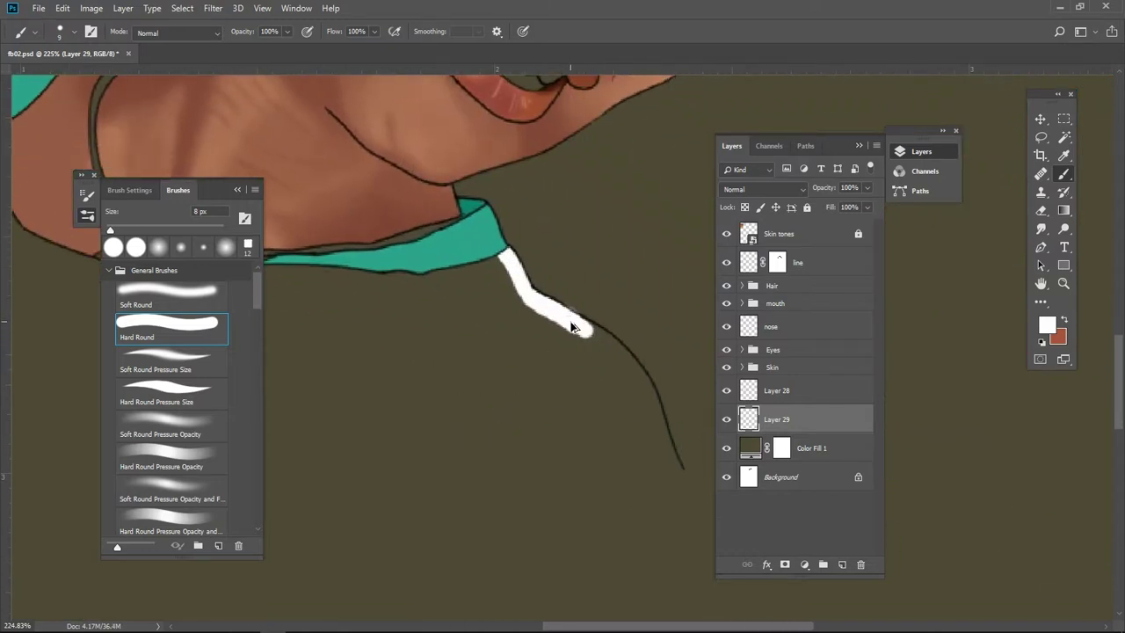
drag(572, 327, 640, 370)
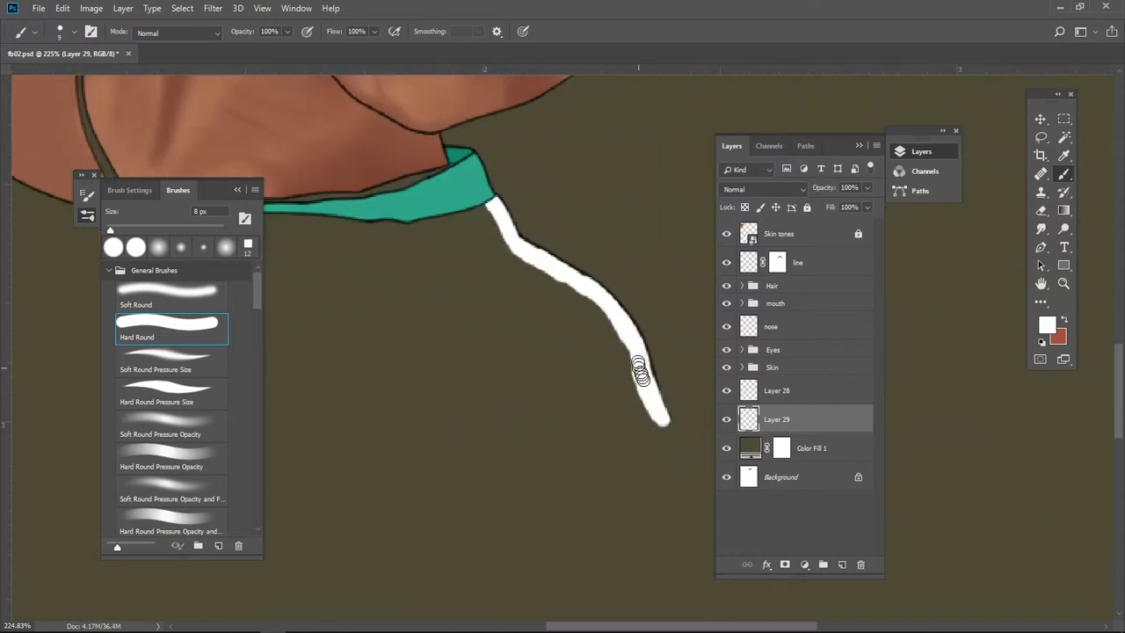
scroll(627, 390, down, 5)
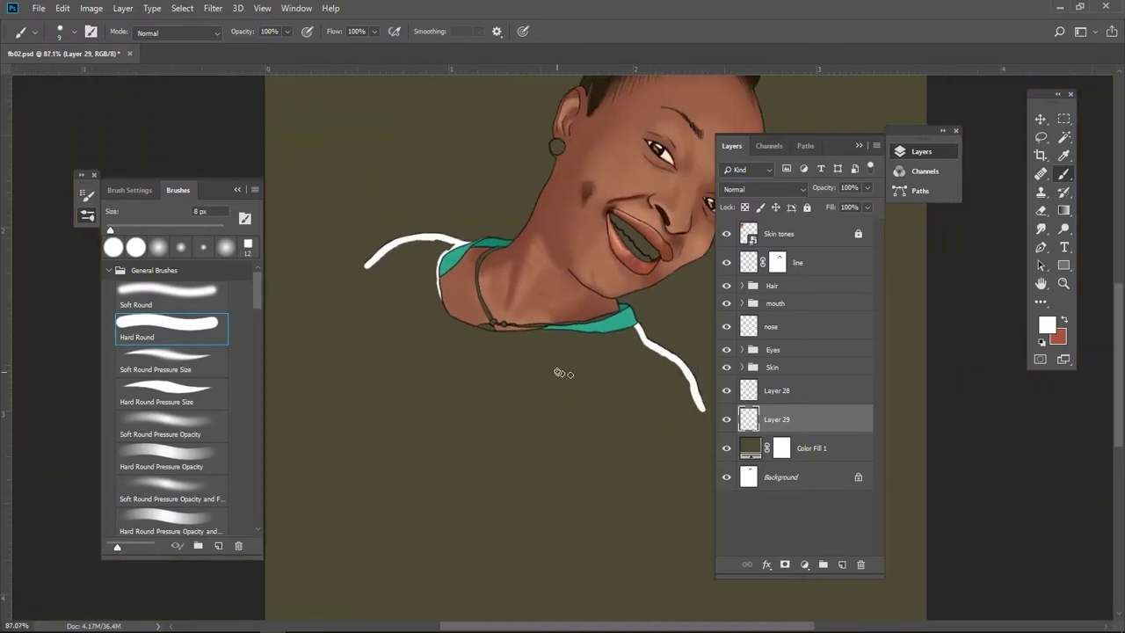
mouse_move(587, 368)
mouse_down()
mouse_move(616, 387)
mouse_move(665, 381)
mouse_move(571, 338)
mouse_move(453, 321)
mouse_move(413, 255)
mouse_move(383, 277)
mouse_move(478, 389)
mouse_move(603, 432)
mouse_move(615, 407)
mouse_move(593, 388)
mouse_up()
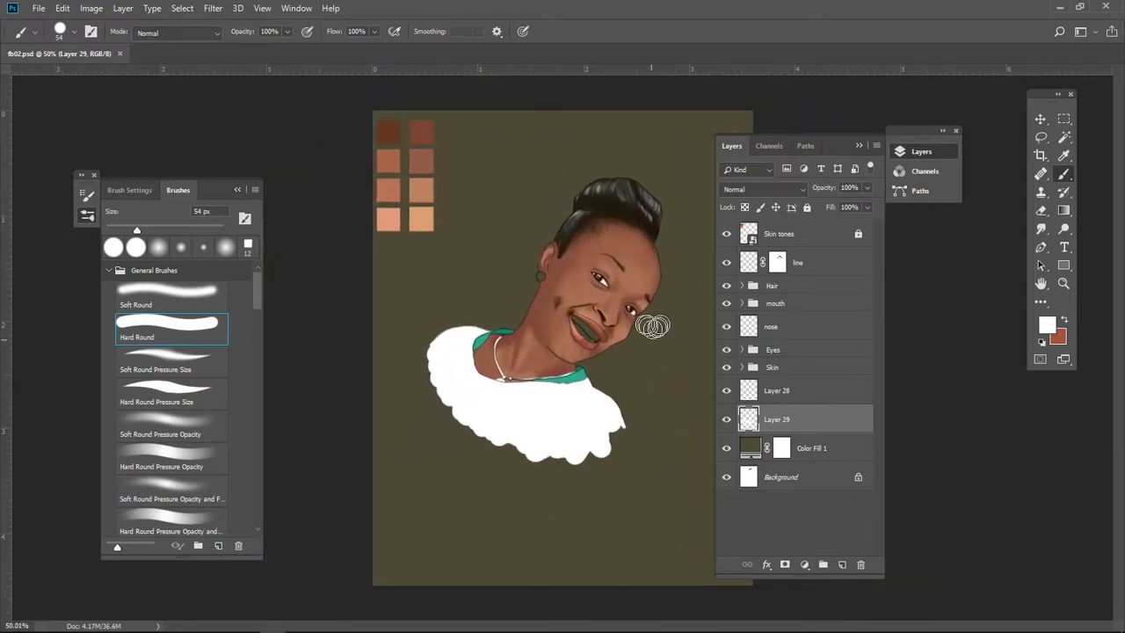
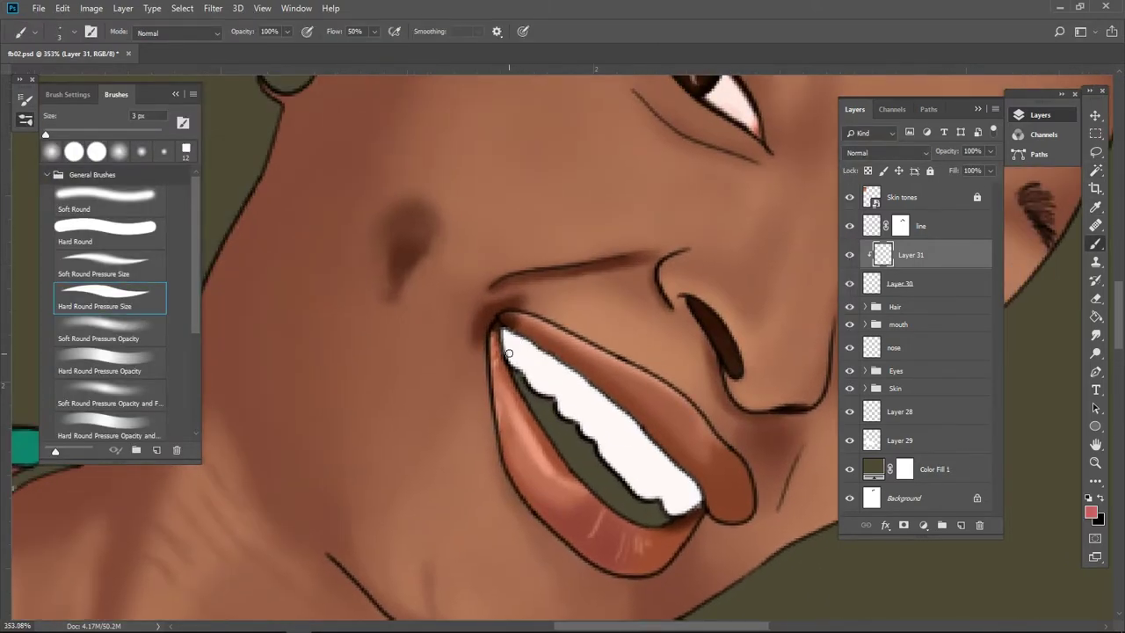
Step: Paint pink gums above the upper teeth on Layer 30 using a 3 px brush at 100% flow
key(bracketleft)
key(bracketleft)
key(bracketleft)
key(shift+0)
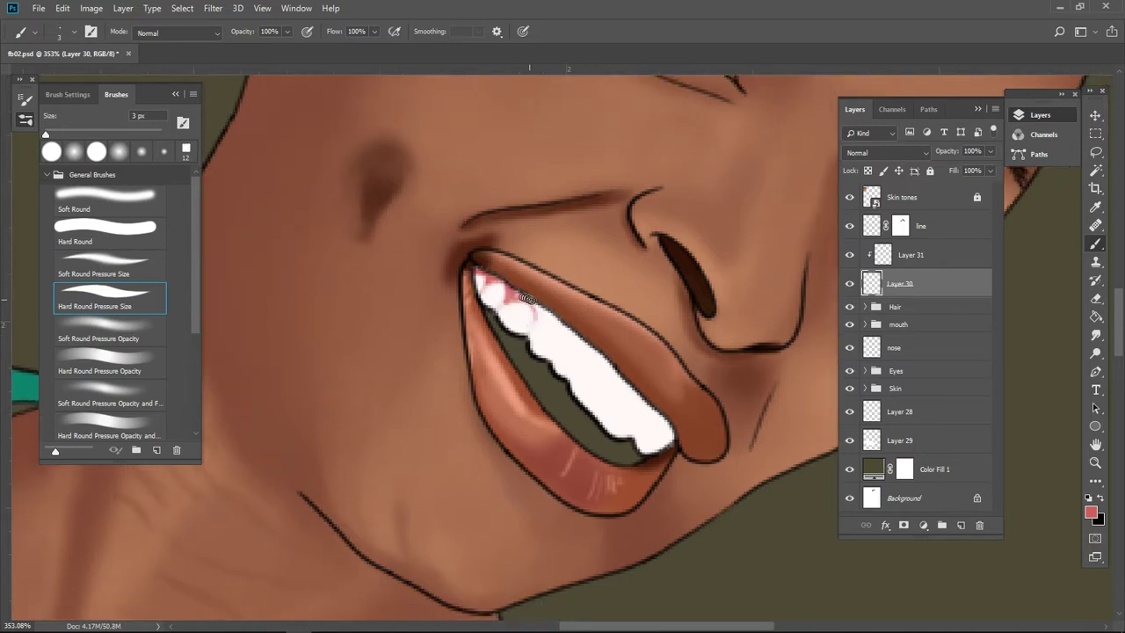
drag(519, 301, 538, 312)
scroll(531, 318, down, 5)
scroll(548, 374, up, 4)
scroll(584, 356, up, 1)
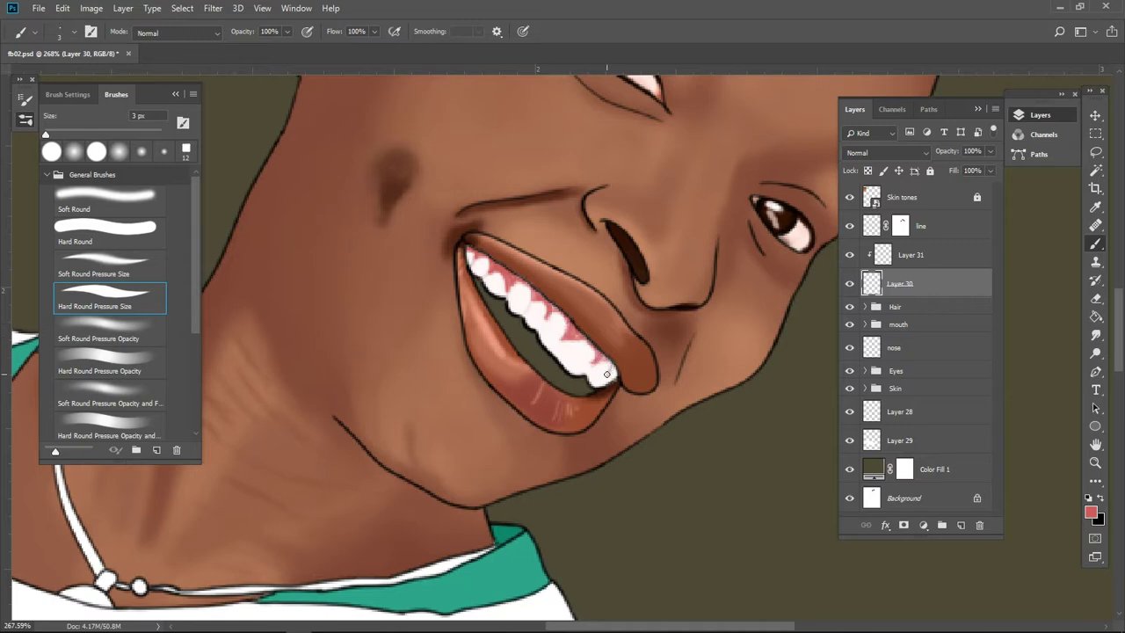
scroll(613, 389, down, 2)
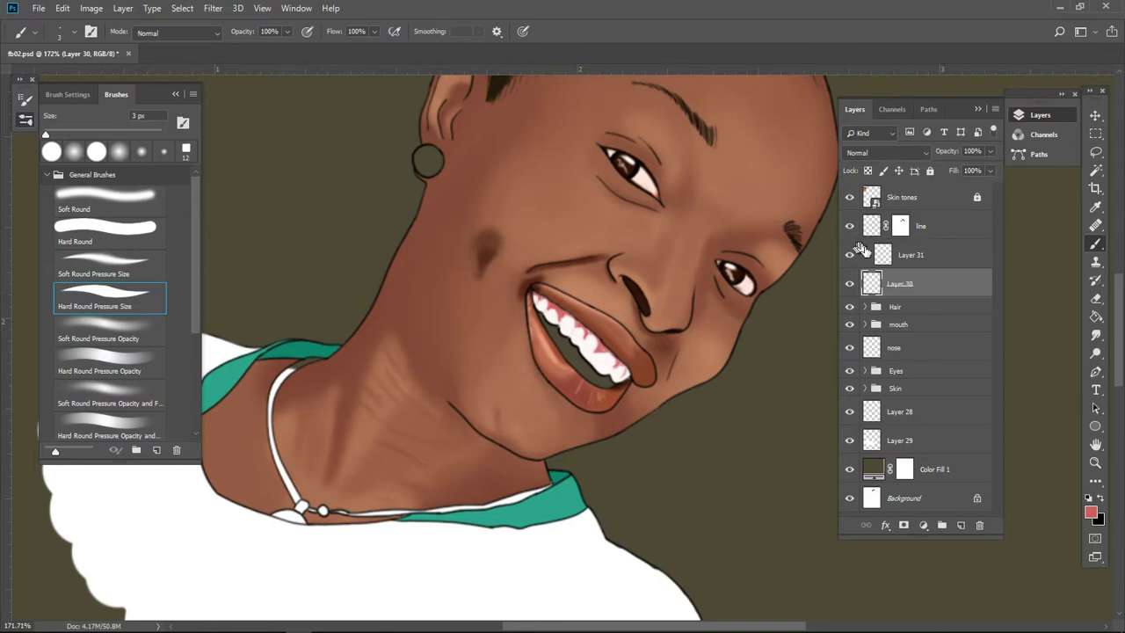
scroll(636, 400, down, 3)
scroll(636, 400, up, 2)
Step: Add a new layer above Layer 30 and sample the pink gum colour from the mouth
scroll(636, 400, up, 1)
key(ctrl+shift+alt+n)
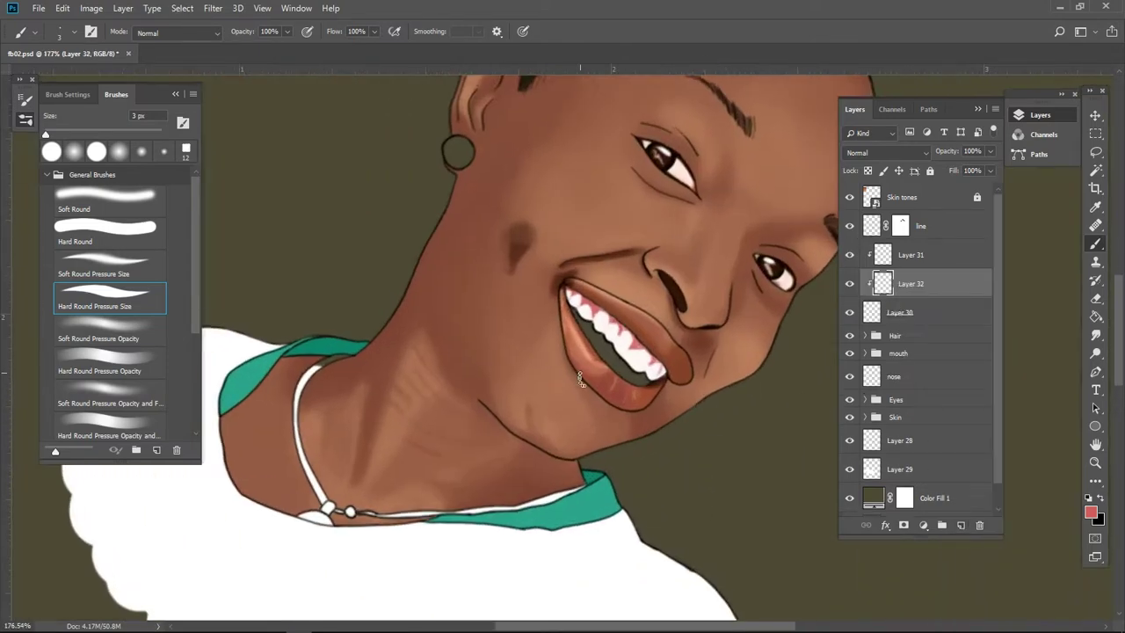
scroll(583, 299, up, 2)
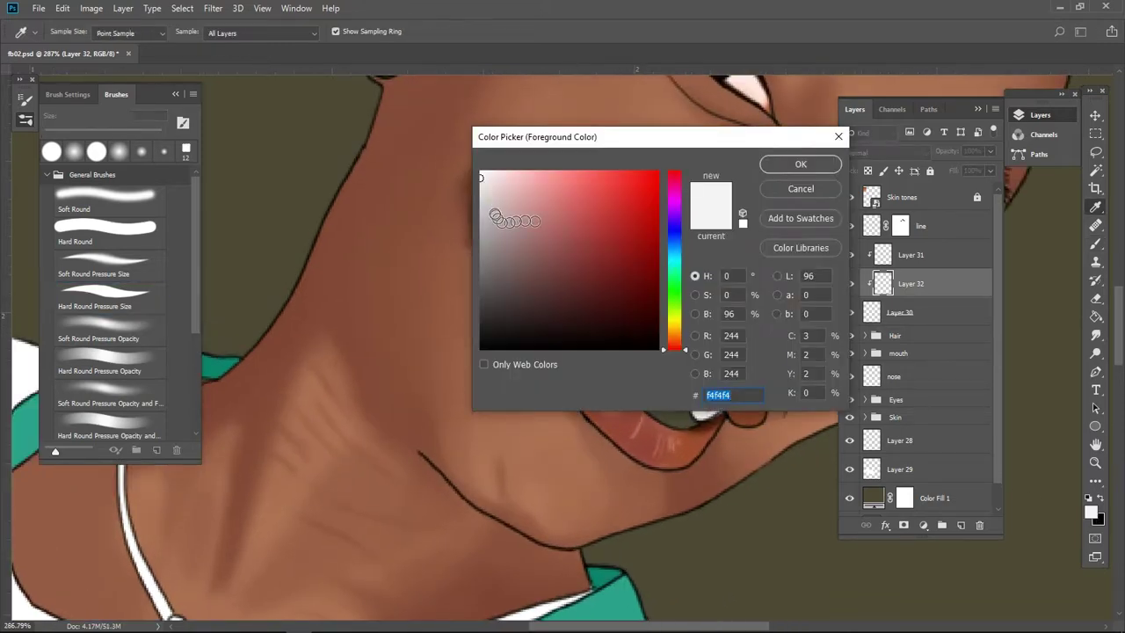
click(514, 220)
key(Return)
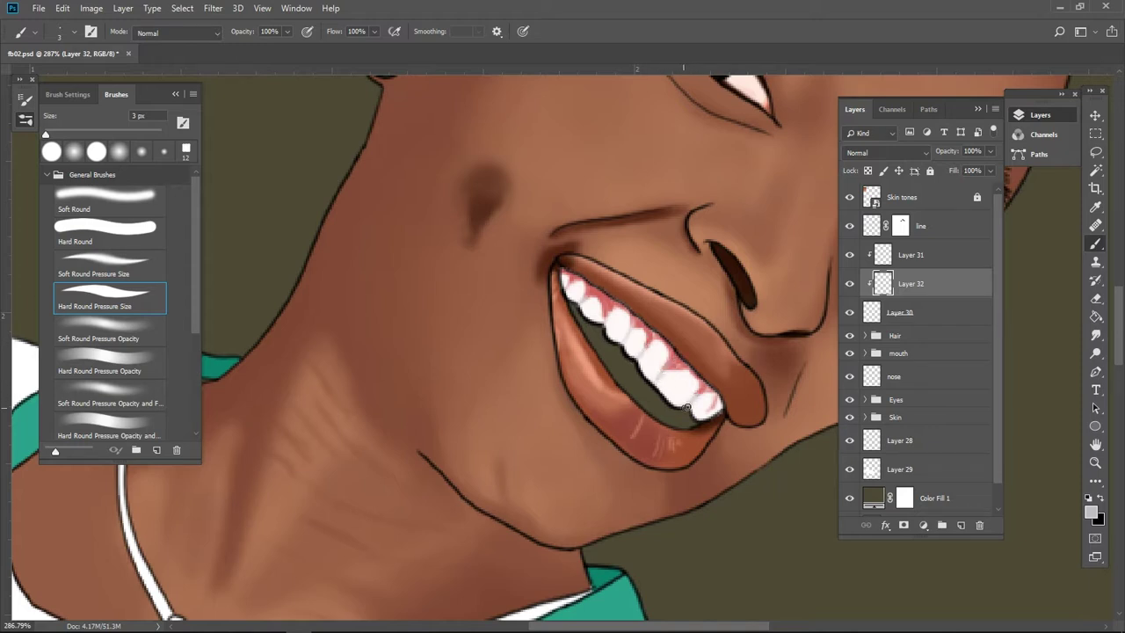
alt+click(672, 364)
scroll(647, 343, down, 5)
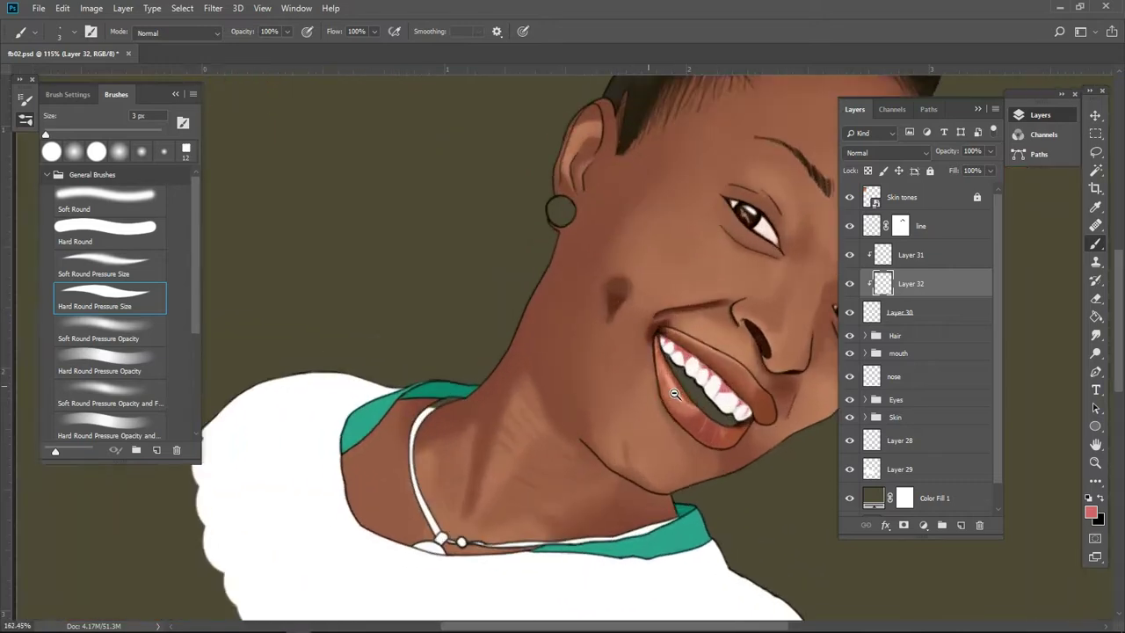
Step: Add a darkening Curves layer with an inverted mask, painted along the gumline at 20% flow
click(911, 254)
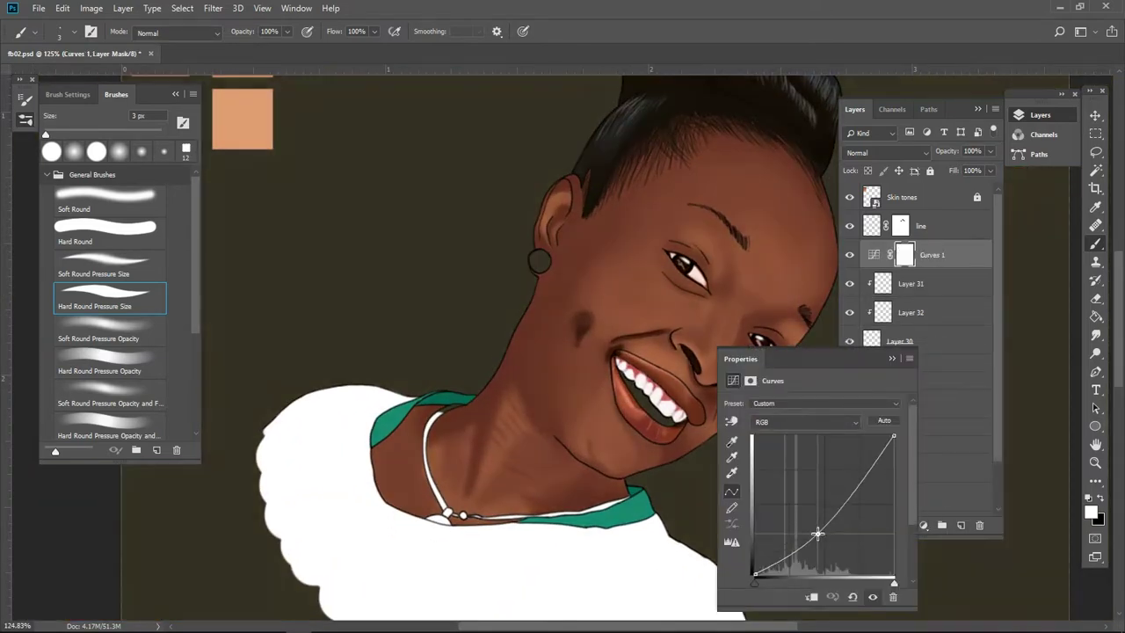
drag(817, 533, 829, 583)
click(893, 359)
key(ctrl+i)
scroll(615, 379, up, 4)
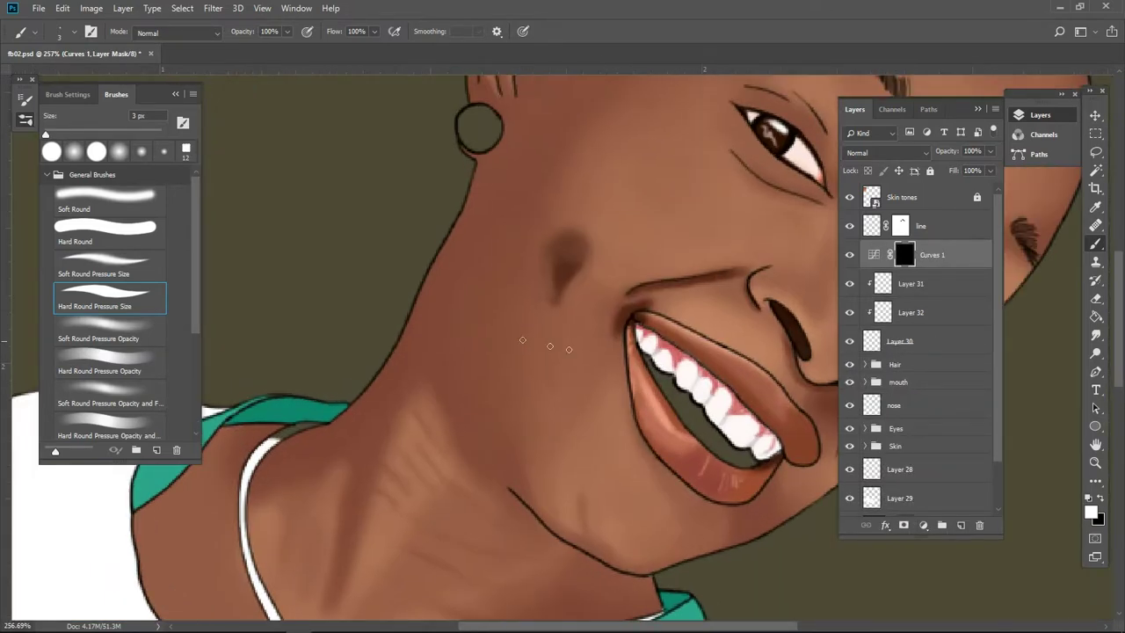
key(shift+2)
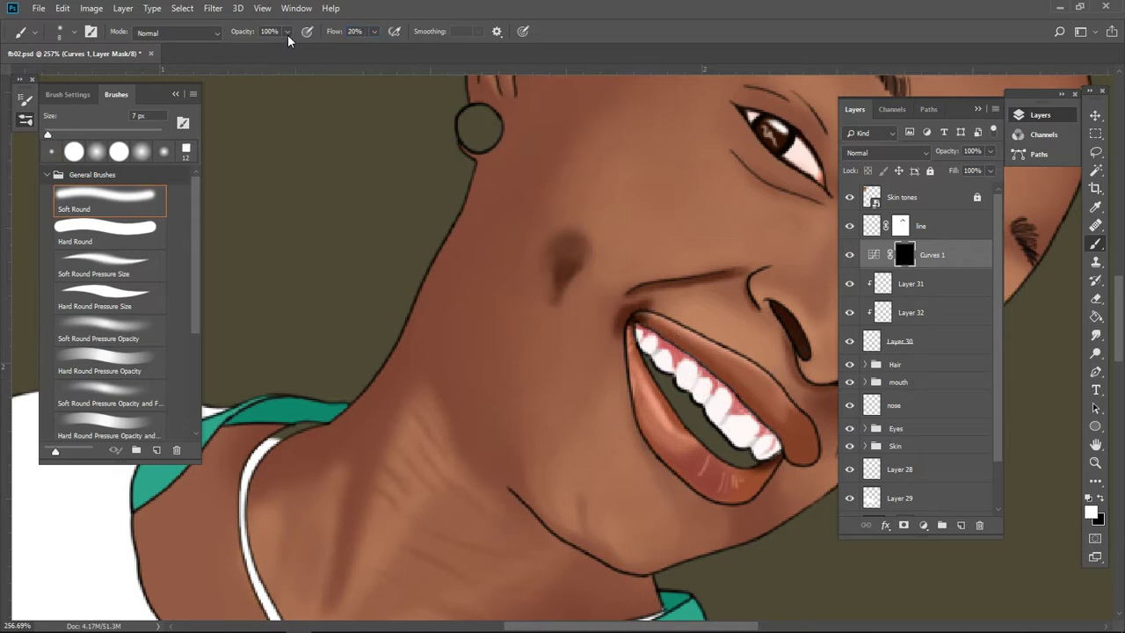
key(ctrl+bracketleft)
mouse_move(699, 374)
mouse_down()
mouse_move(752, 413)
mouse_move(771, 446)
mouse_up()
key(bracketleft)
key(bracketleft)
key(bracketleft)
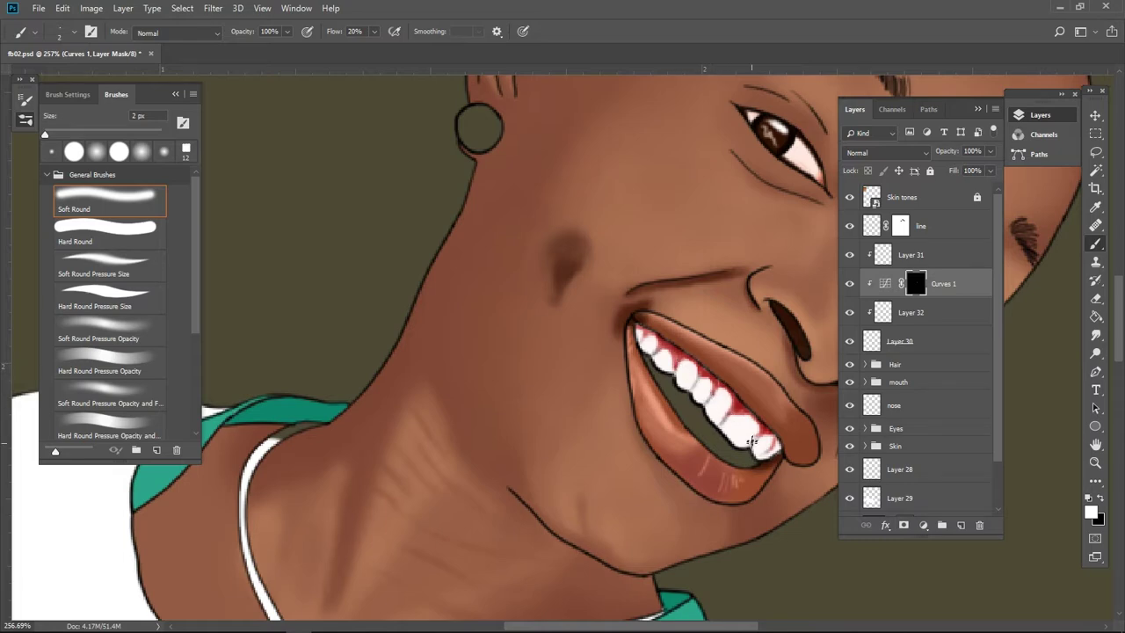
Step: Select Layers 30–32 and Curves 1 and group them into Group 1
key(ctrl+0)
scroll(719, 343, up, 2)
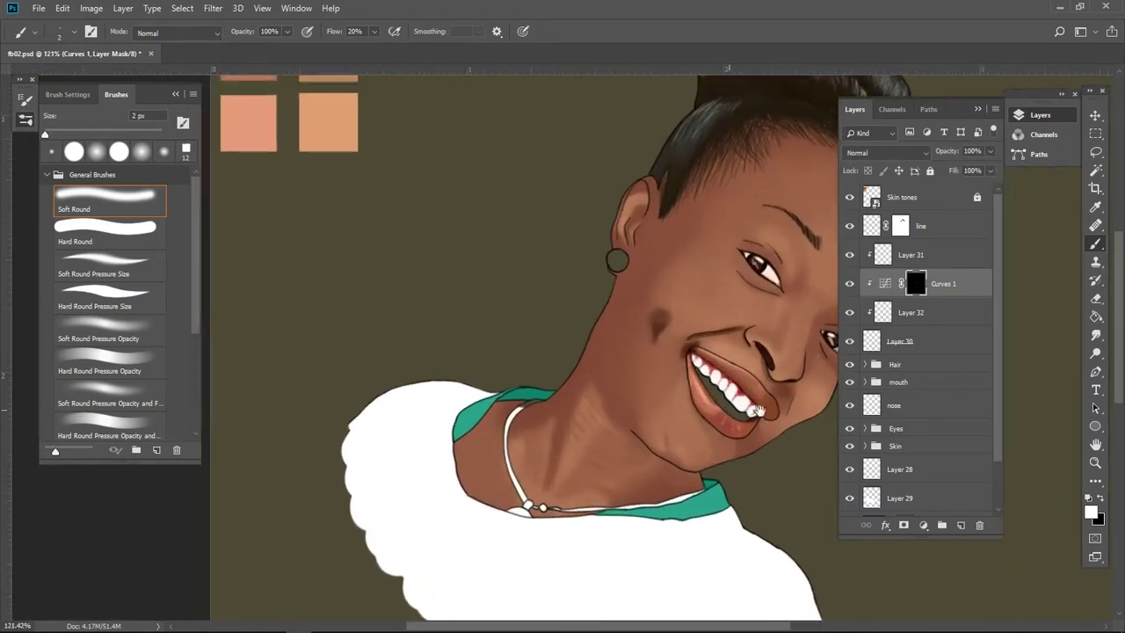
scroll(719, 343, up, 2)
scroll(719, 343, up, 1)
shift+click(909, 342)
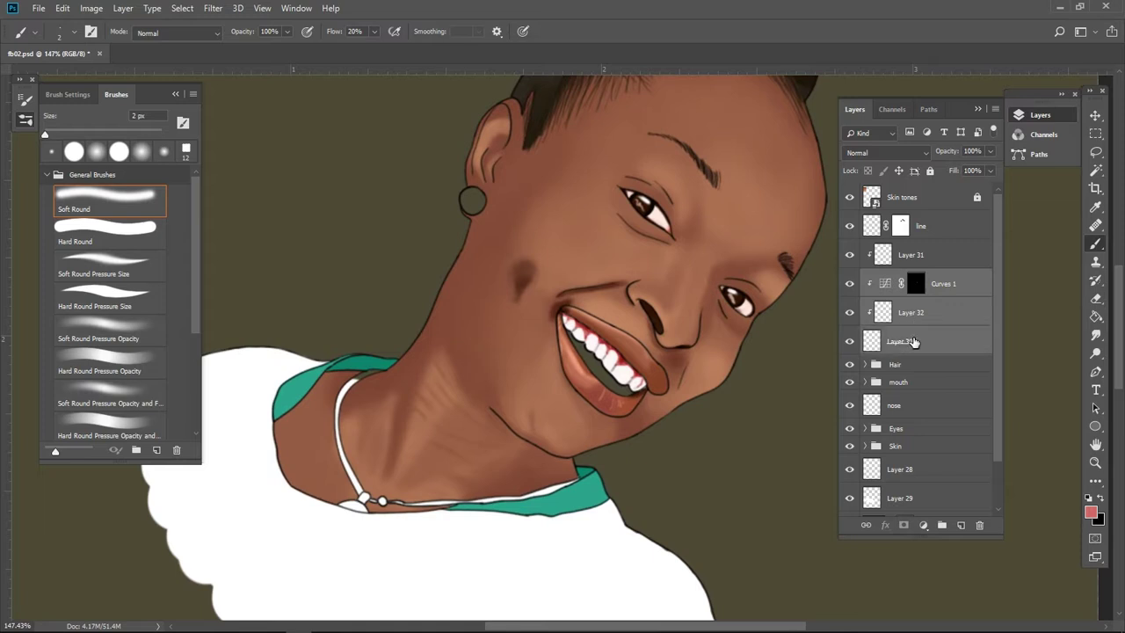
shift+click(919, 255)
key(ctrl+g)
Step: Expand Group 1, select Layer 31 and restore the brush flow to 100%
click(865, 249)
click(922, 272)
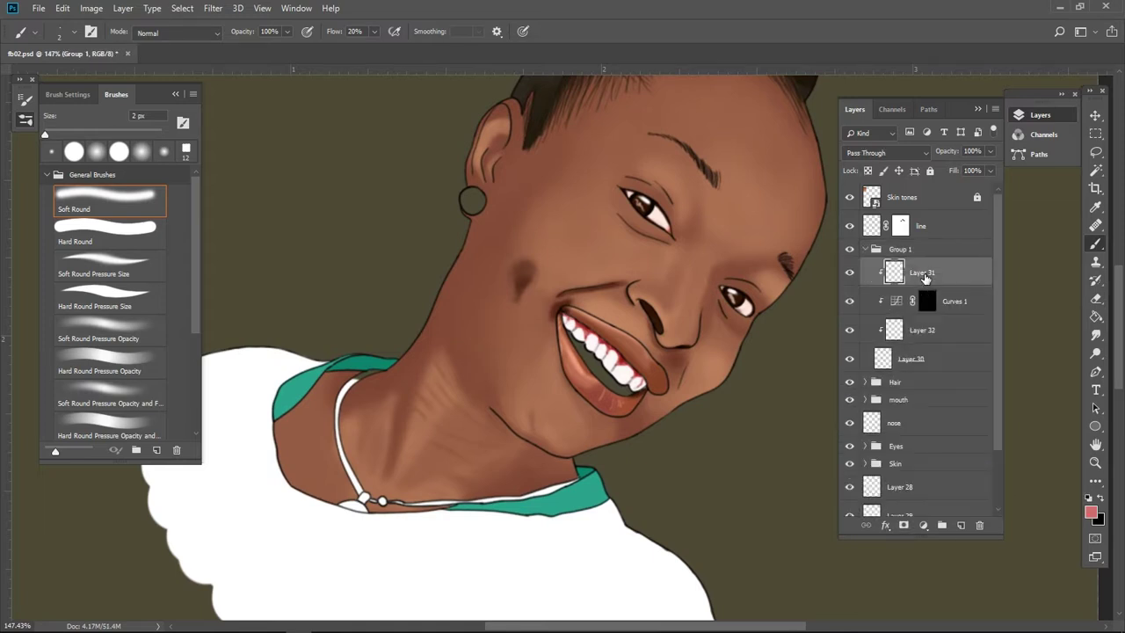
scroll(255, 316, up, 1)
scroll(618, 370, up, 1)
scroll(607, 373, up, 1)
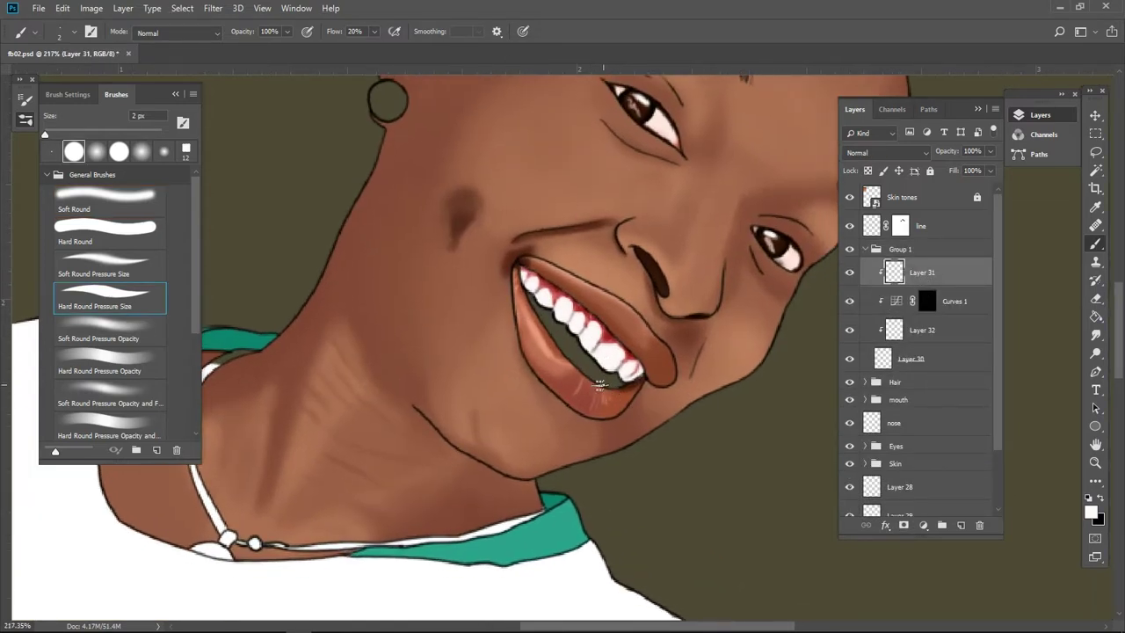
drag(325, 31, 340, 31)
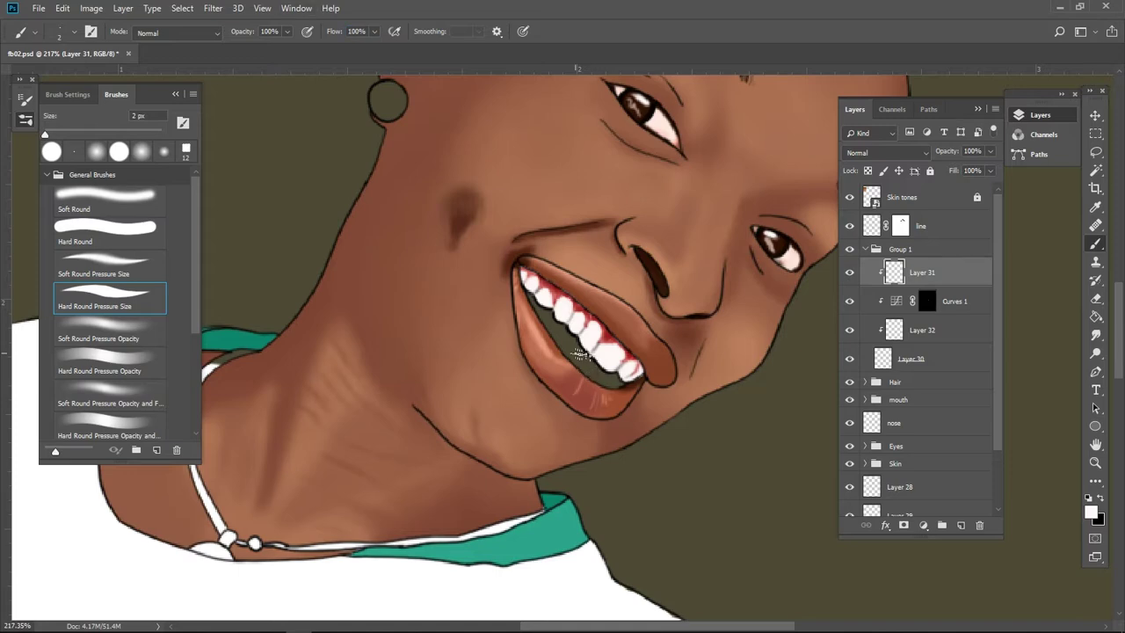
key(Delete)
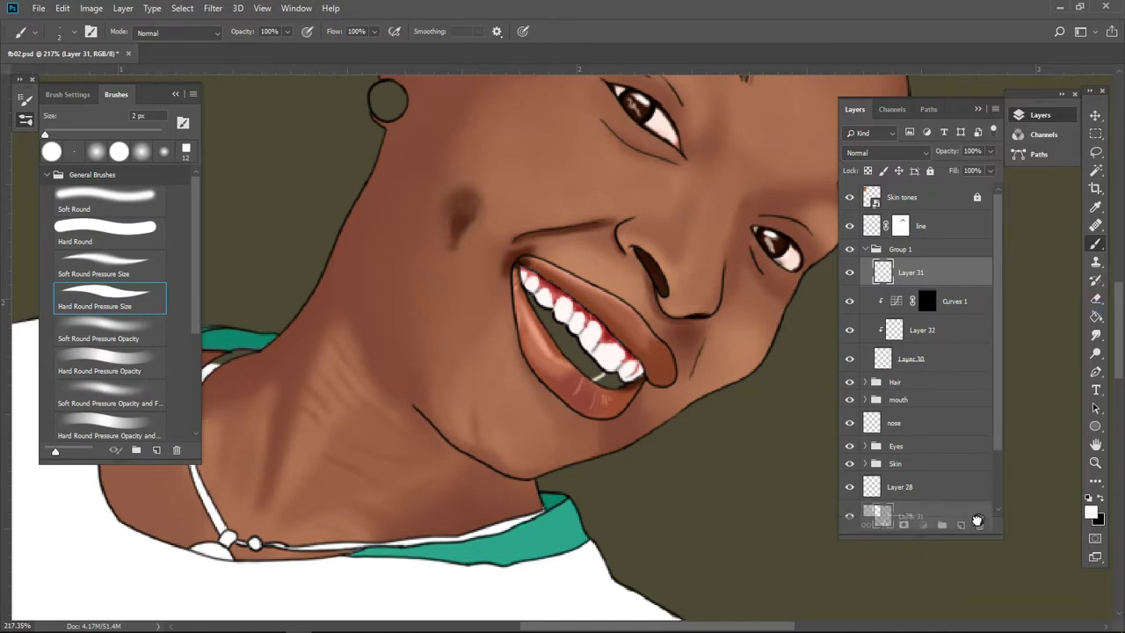
key(ctrl+z)
Step: Create Layers 33 and 34, sampling light grey from the teeth and choosing dark red
key(ctrl+shift+alt+n)
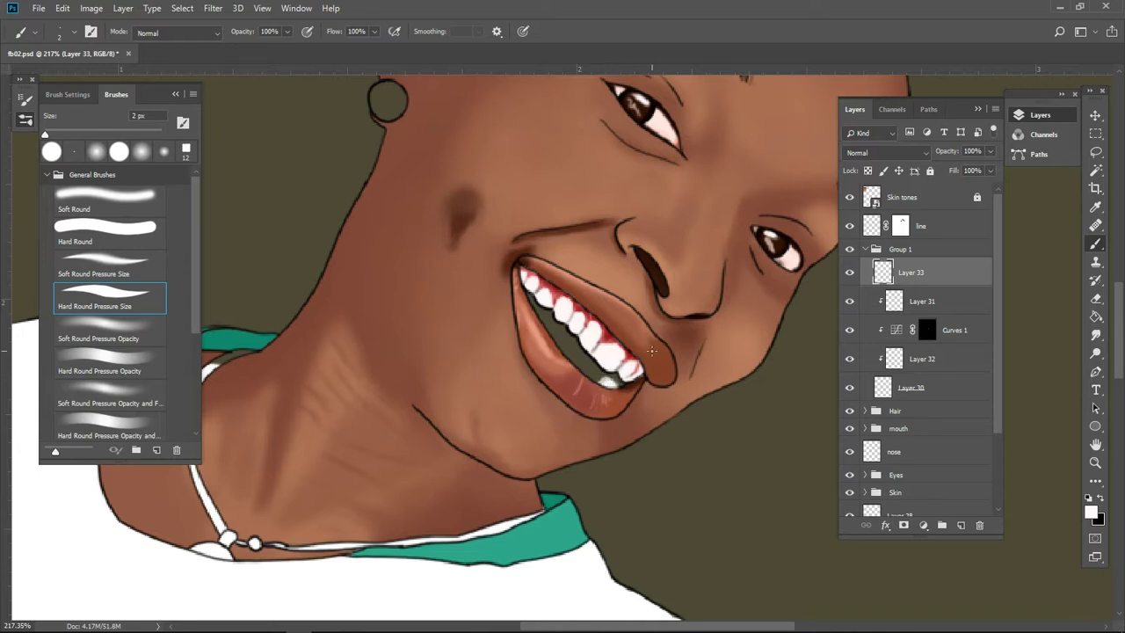
alt+click(624, 370)
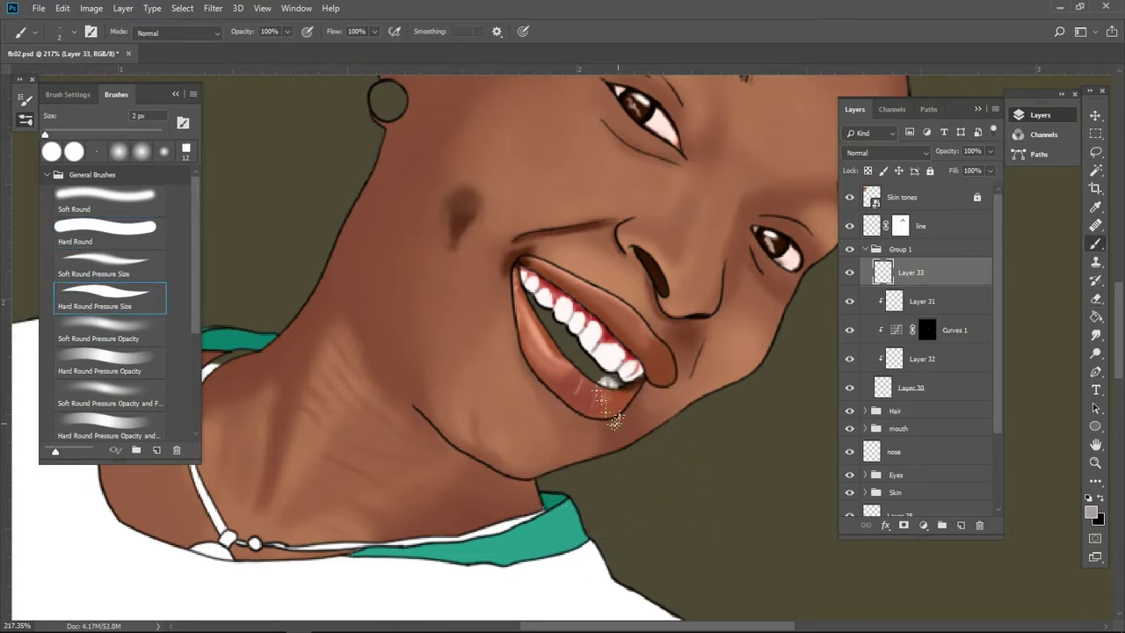
key(ctrl+shift+alt+n)
click(1091, 511)
click(648, 307)
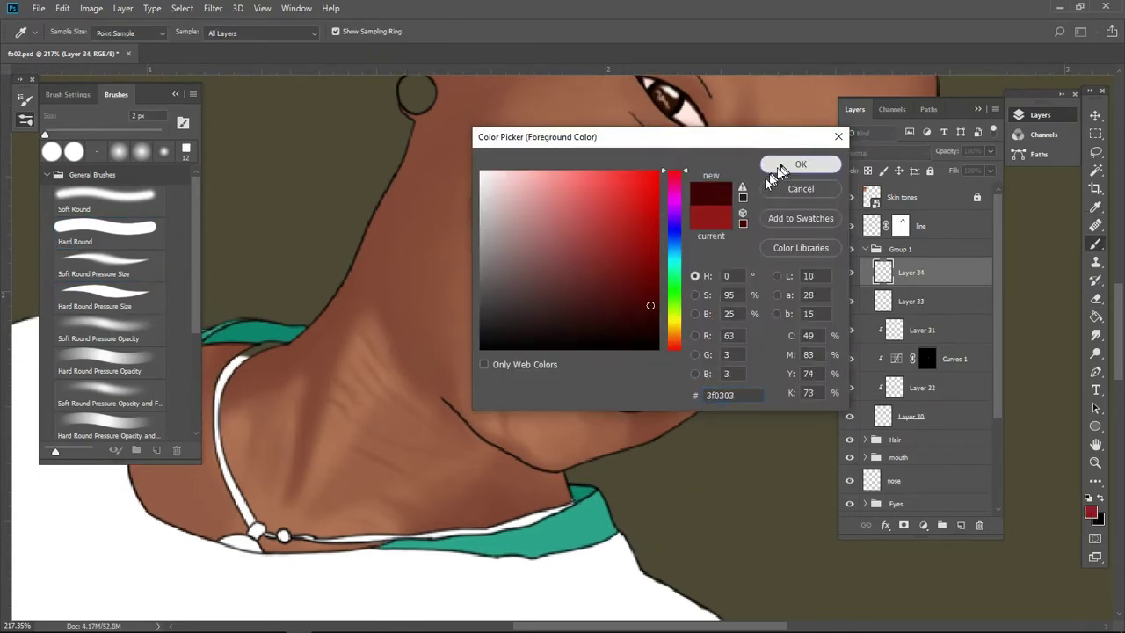
click(800, 161)
key(bracketright)
key(bracketright)
Step: On new Layer 35, paint the mouth interior below the teeth dark red, then pick a darker red
key(ctrl+shift+alt+n)
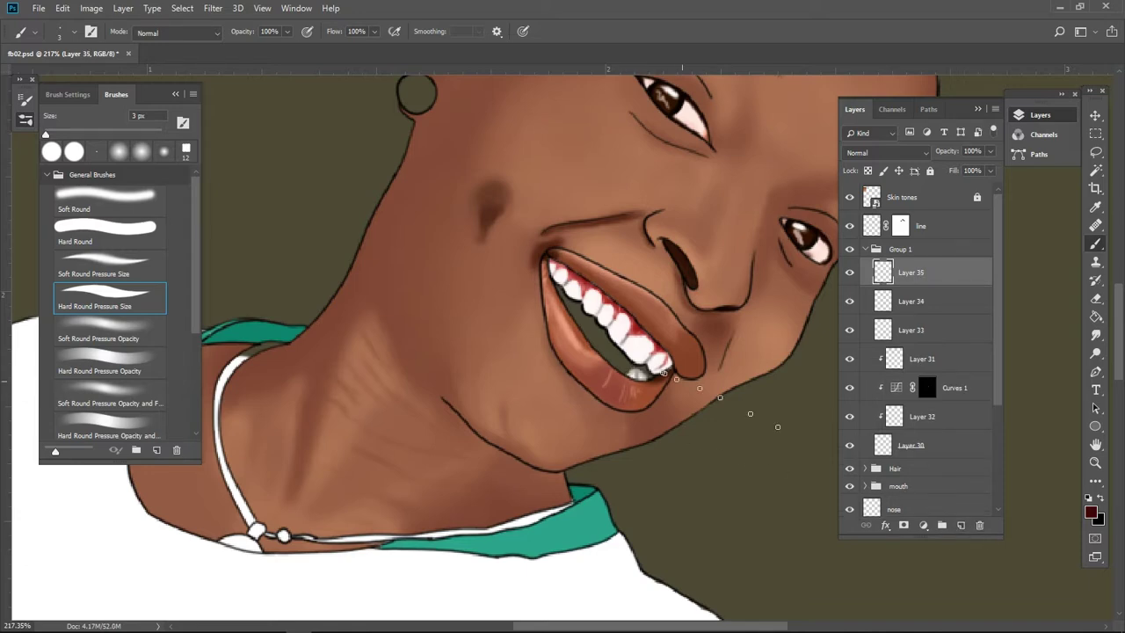
scroll(616, 322, up, 1)
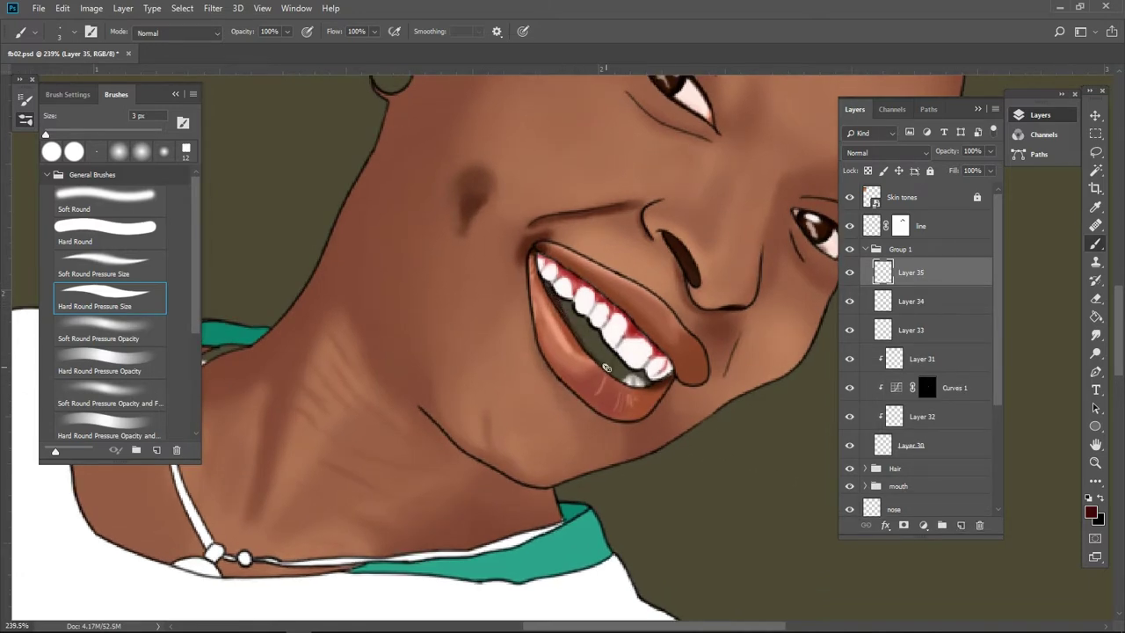
mouse_move(600, 362)
mouse_down()
mouse_move(574, 316)
mouse_move(589, 344)
mouse_up()
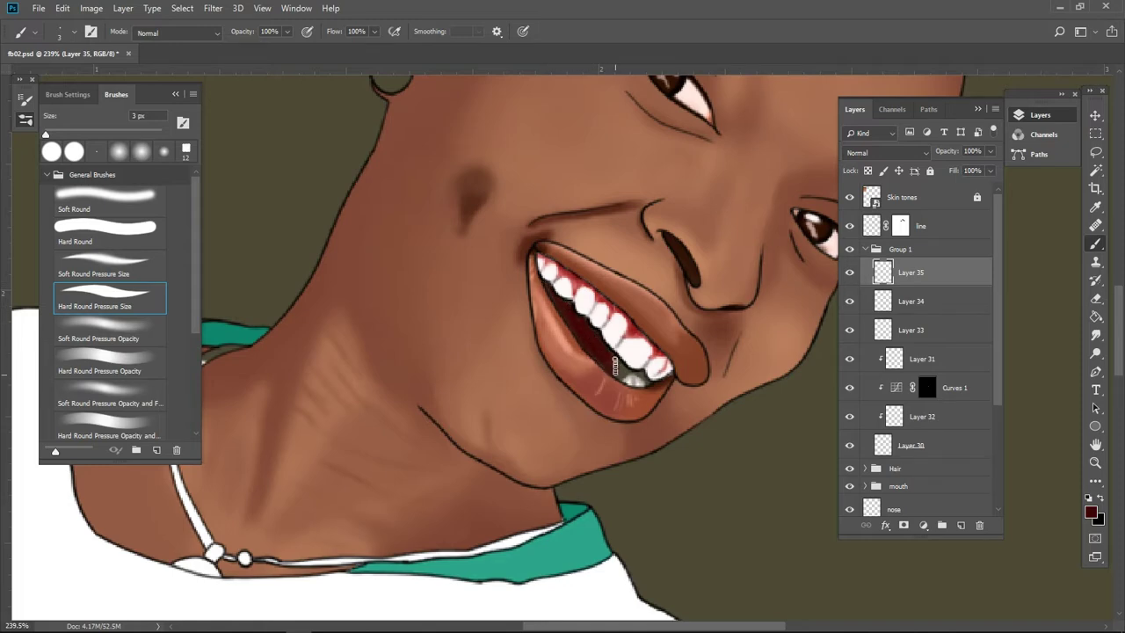
click(1091, 512)
click(798, 166)
scroll(635, 367, down, 5)
scroll(615, 370, up, 3)
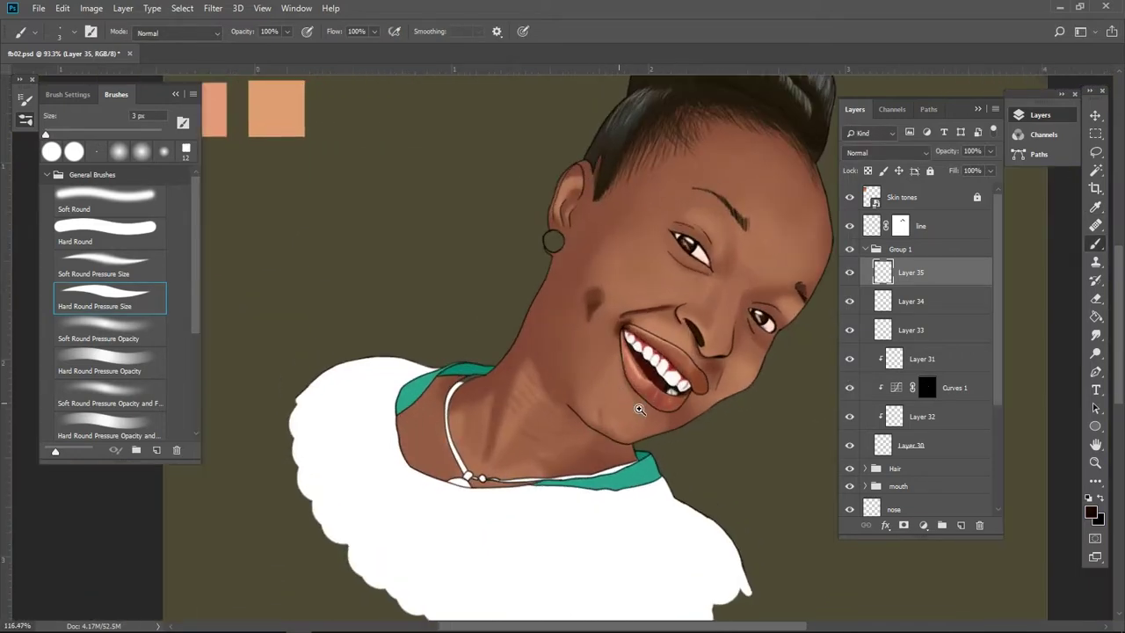
scroll(615, 369, up, 3)
scroll(996, 364, down, 1)
Step: Add Layer 36 clipped to Layer 30, move it to Group 1's top, using Soft Round Pressure Opacity
click(914, 389)
click(961, 525)
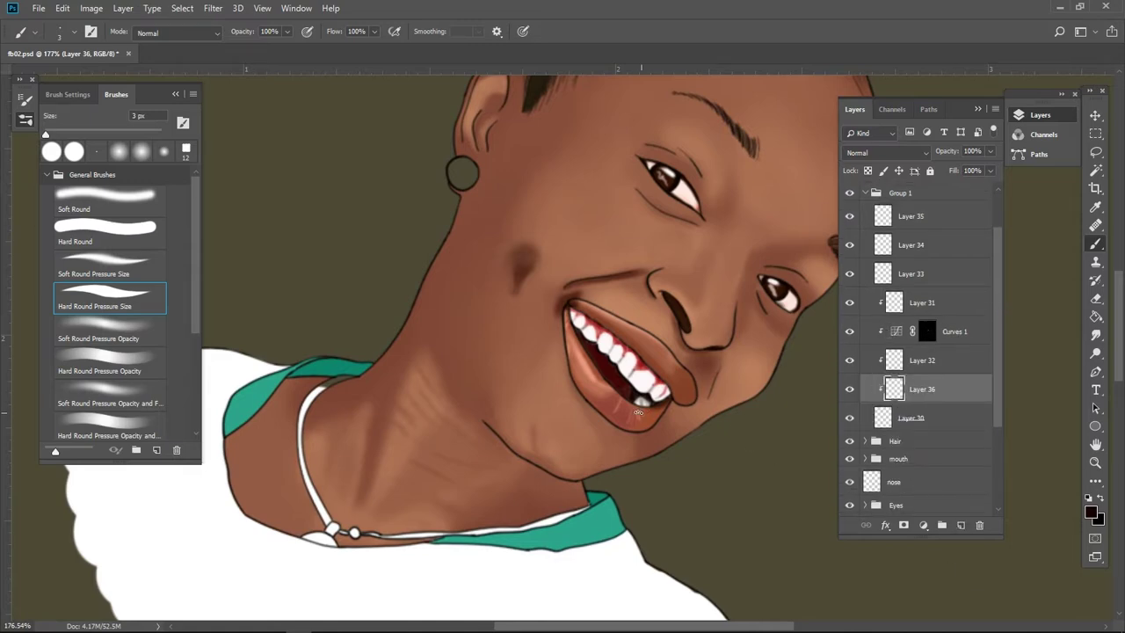
click(99, 329)
alt+click(569, 319)
scroll(576, 321, up, 2)
drag(923, 389, 914, 214)
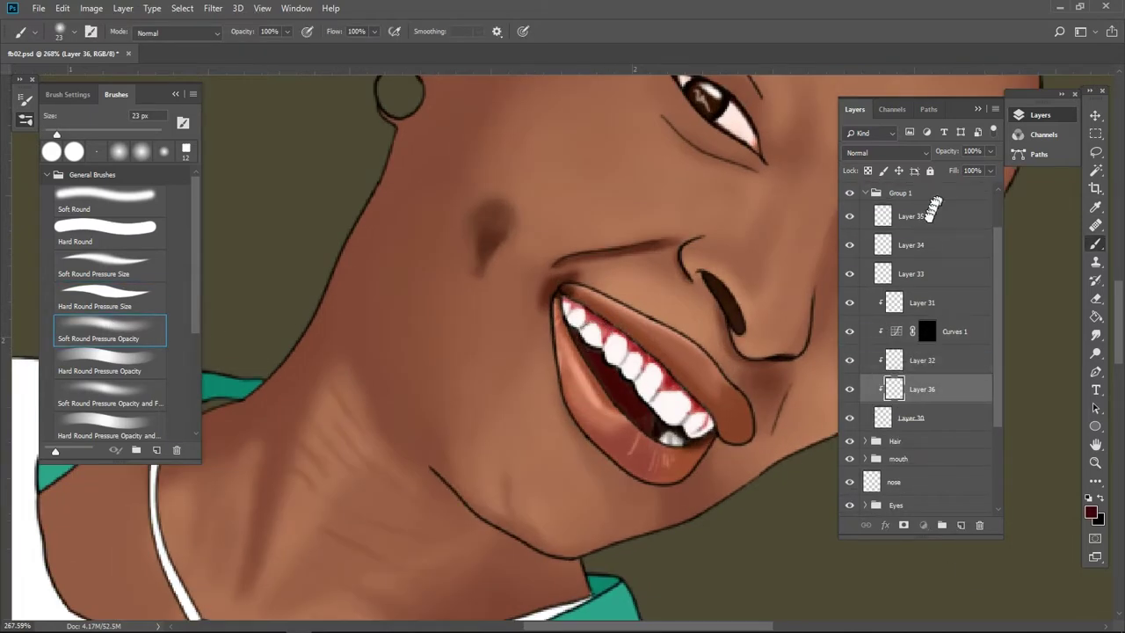
key(i)
click(1091, 512)
key(Return)
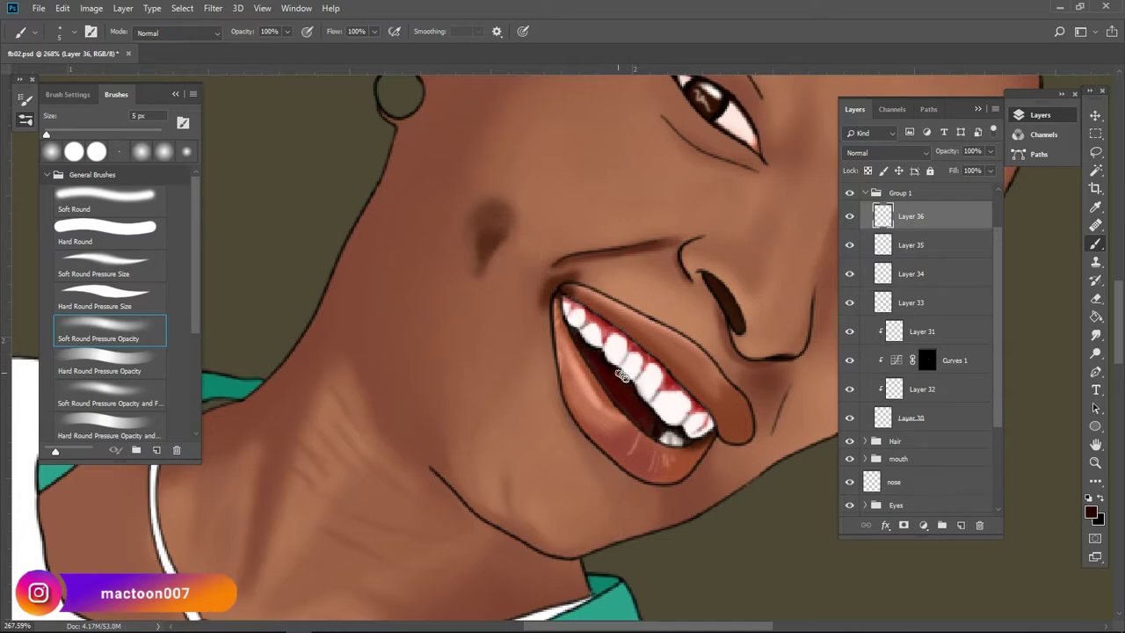
scroll(615, 360, down, 4)
scroll(572, 339, up, 2)
Step: Collapse and reposition Group 1, then add a new empty layer above Hair for the earring
click(866, 192)
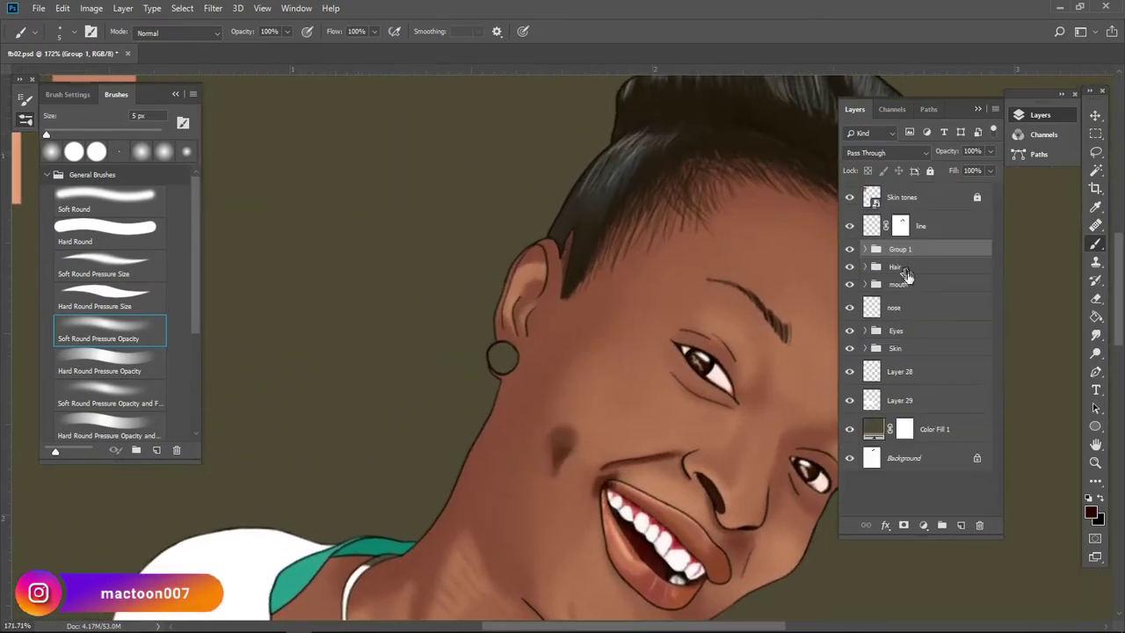
drag(897, 249, 898, 267)
scroll(648, 420, up, 1)
click(908, 252)
key(ctrl+shift+alt+n)
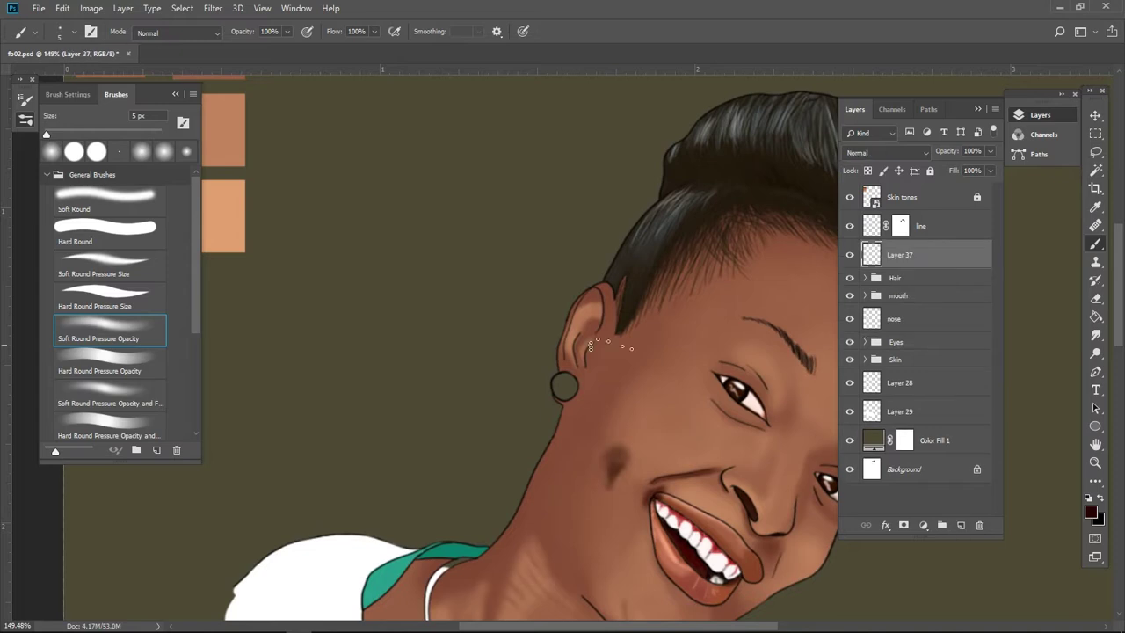
Step: Paint the earring #d39a12 gold and shade its lower-right edge darker gold-brown
click(1092, 512)
click(659, 254)
drag(659, 254, 651, 203)
key(Return)
click(100, 299)
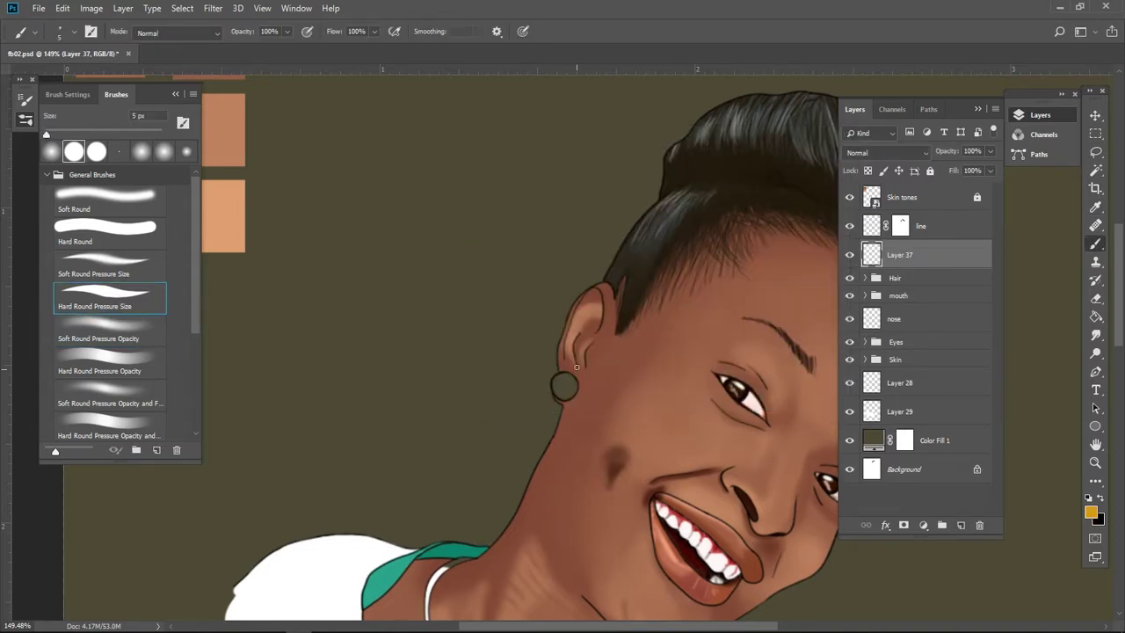
scroll(562, 387, up, 2)
drag(545, 387, 566, 396)
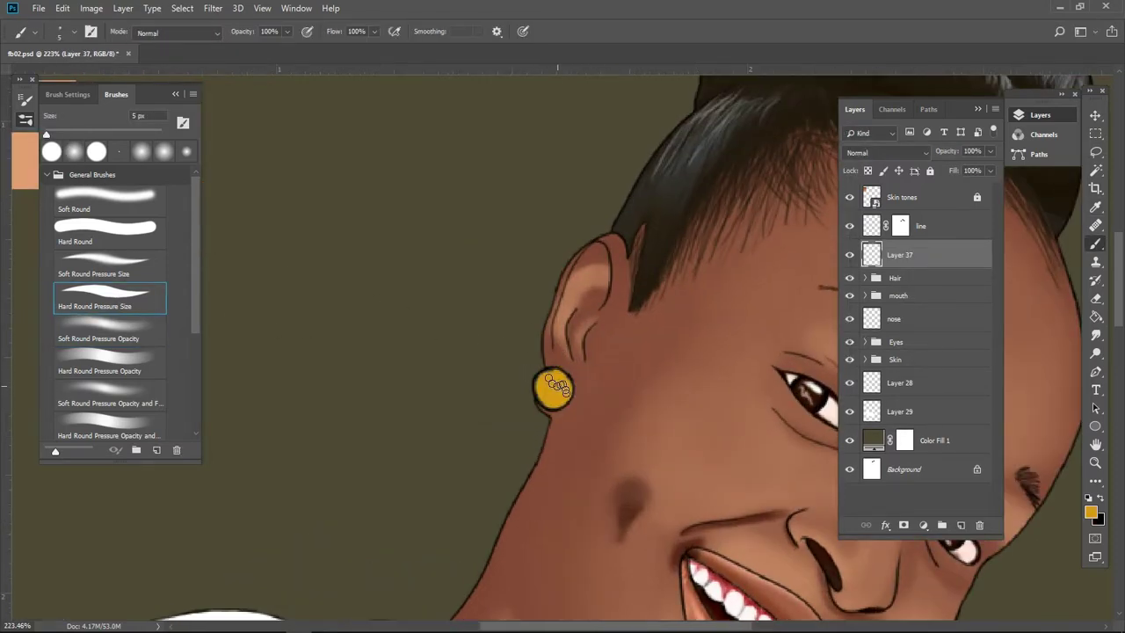
click(1091, 512)
click(653, 285)
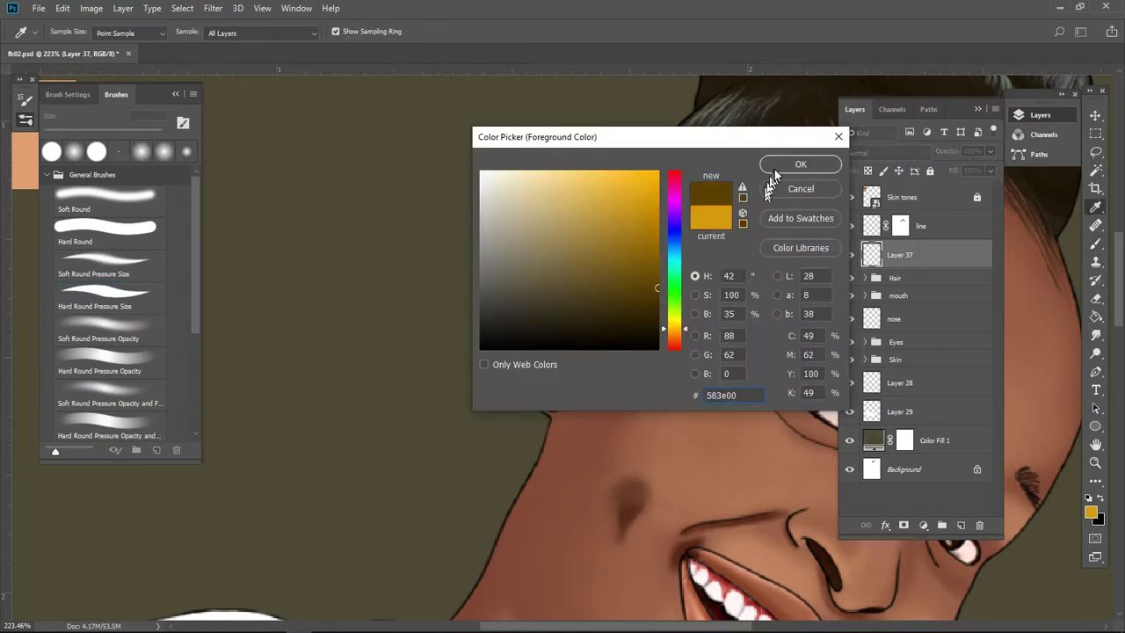
key(Return)
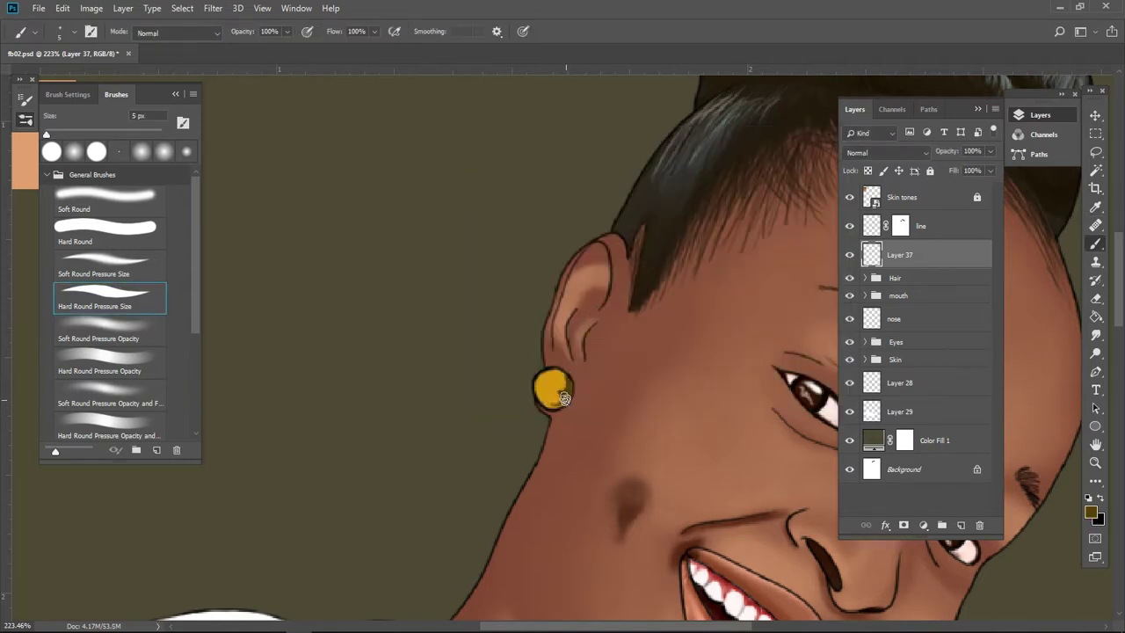
drag(558, 408, 571, 387)
Step: Paint a pale cream earring highlight on a new layer set to Screen blending
click(961, 524)
click(1091, 512)
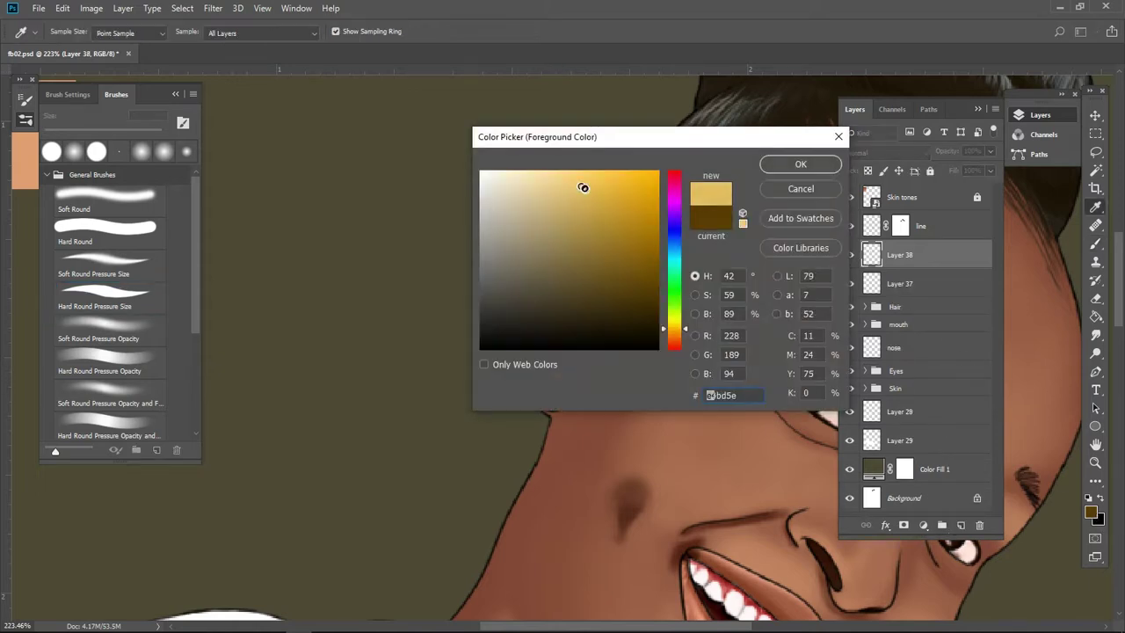
drag(583, 186, 508, 155)
key(Return)
drag(560, 388, 559, 378)
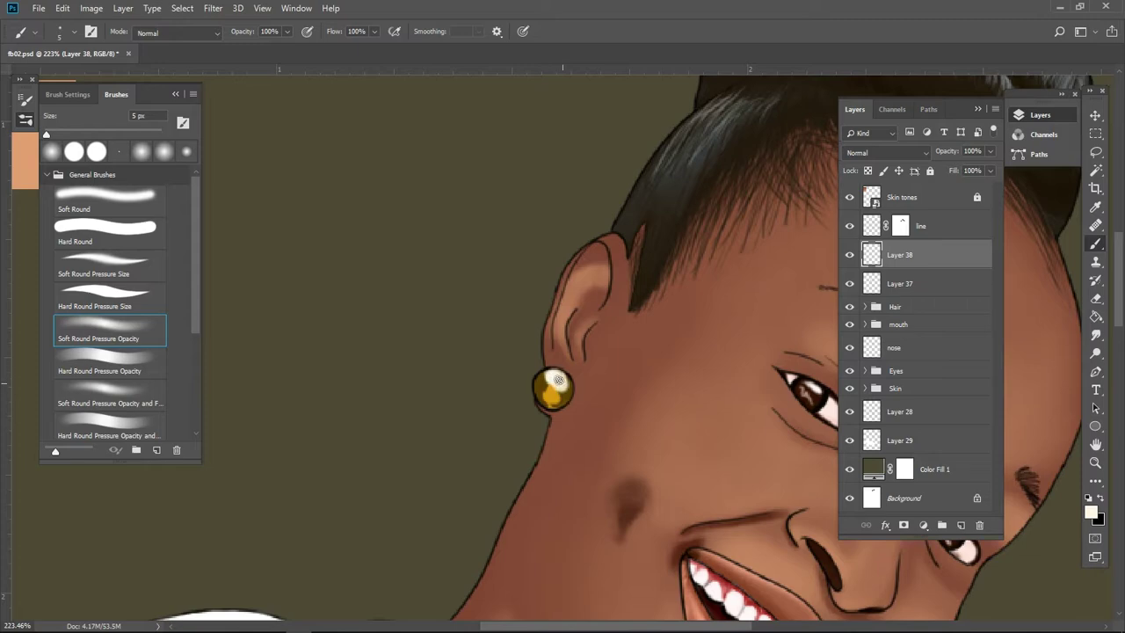
key(ctrl+0)
click(887, 153)
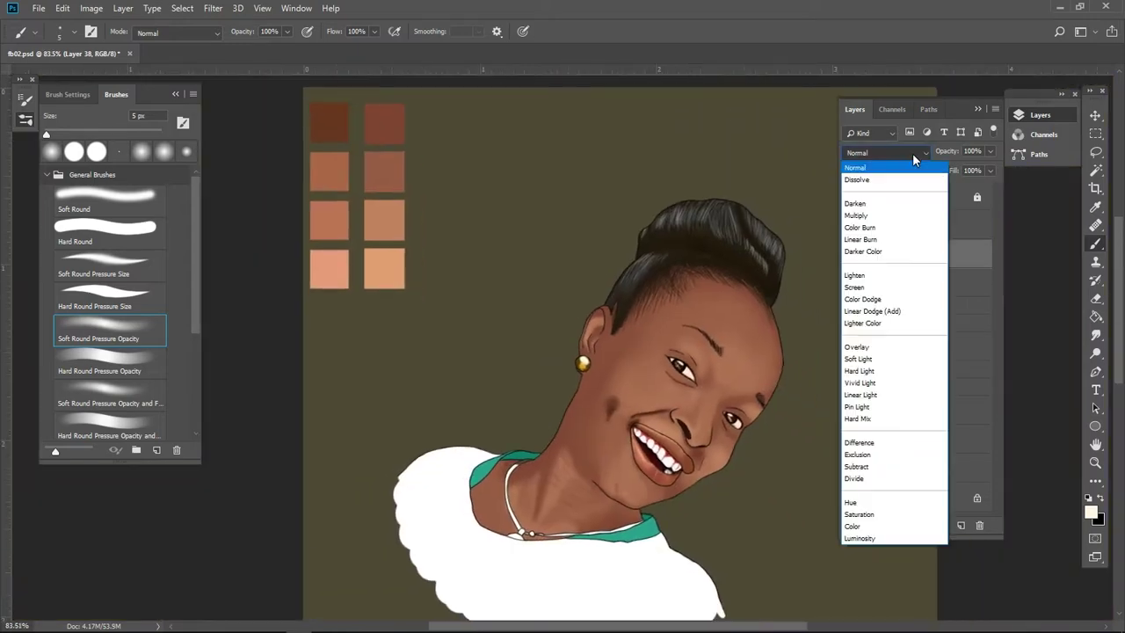
click(880, 262)
scroll(683, 335, up, 1)
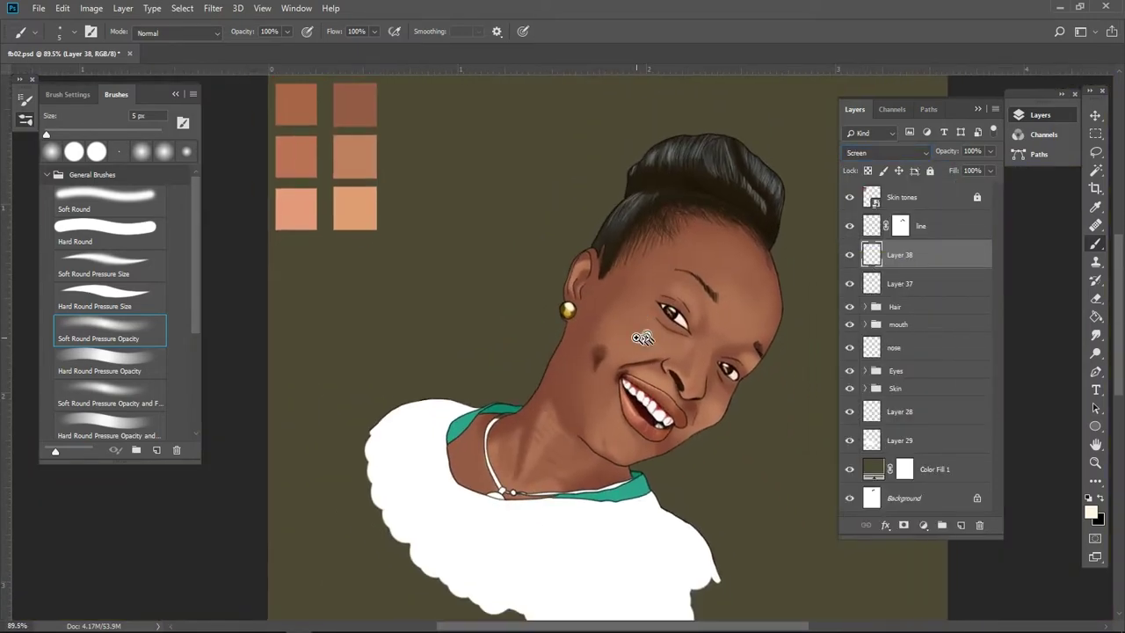
Step: Expand the Skin group, select Layer 3, and choose a 5 px Airbrush Soft Round at 50% flow
key(ctrl+e)
click(865, 359)
scroll(914, 351, down, 2)
click(919, 360)
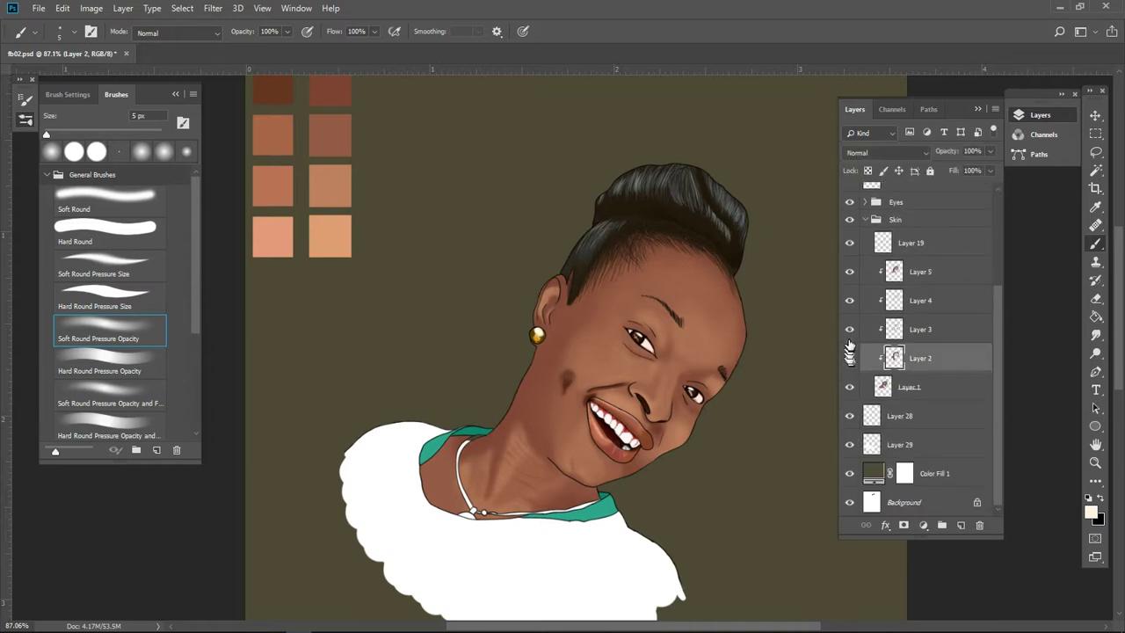
scroll(619, 337, up, 3)
scroll(114, 307, down, 5)
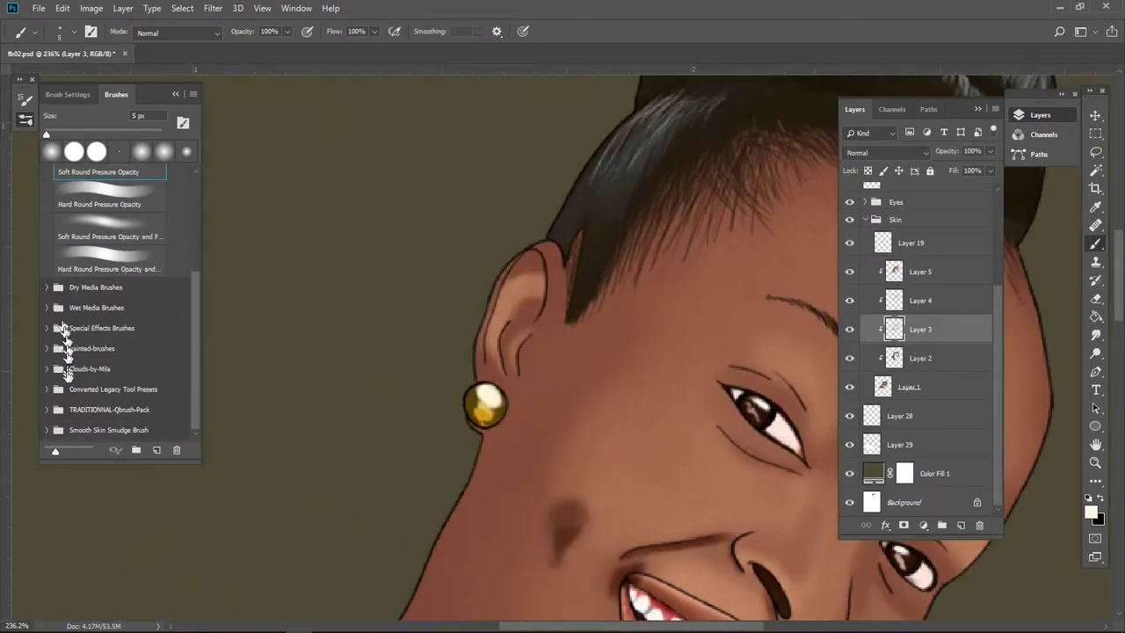
drag(193, 264, 193, 359)
click(114, 369)
drag(514, 313, 502, 313)
Step: Sample face and ear skin tones and set the brush to 17 px at 20% flow
alt+click(480, 374)
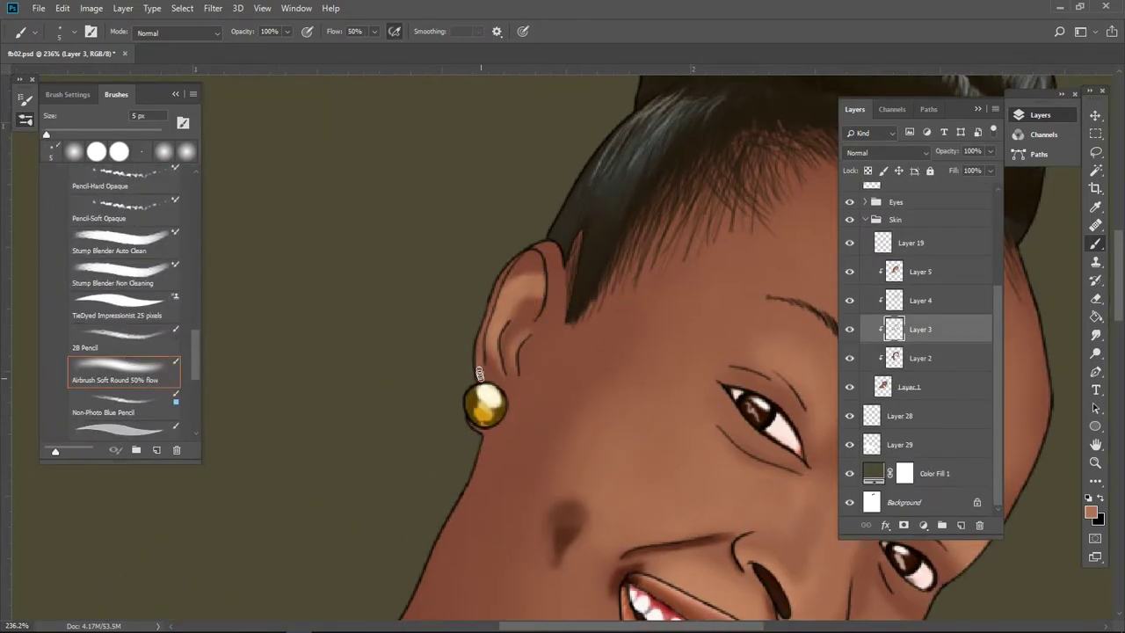
alt+click(514, 315)
key(h)
drag(509, 280, 528, 265)
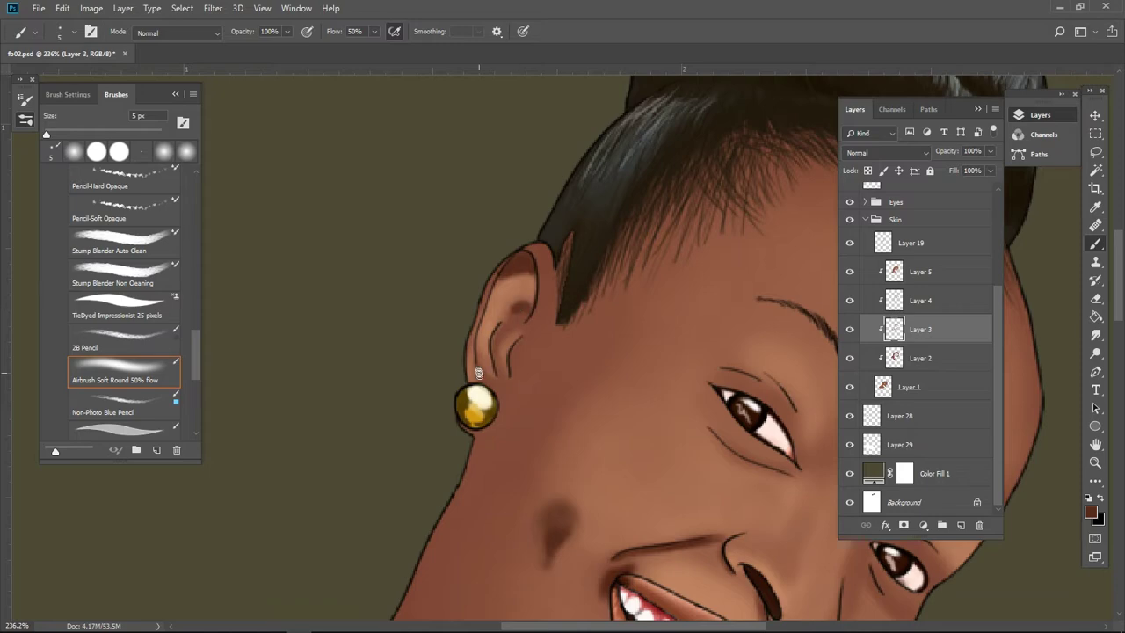
scroll(585, 373, down, 5)
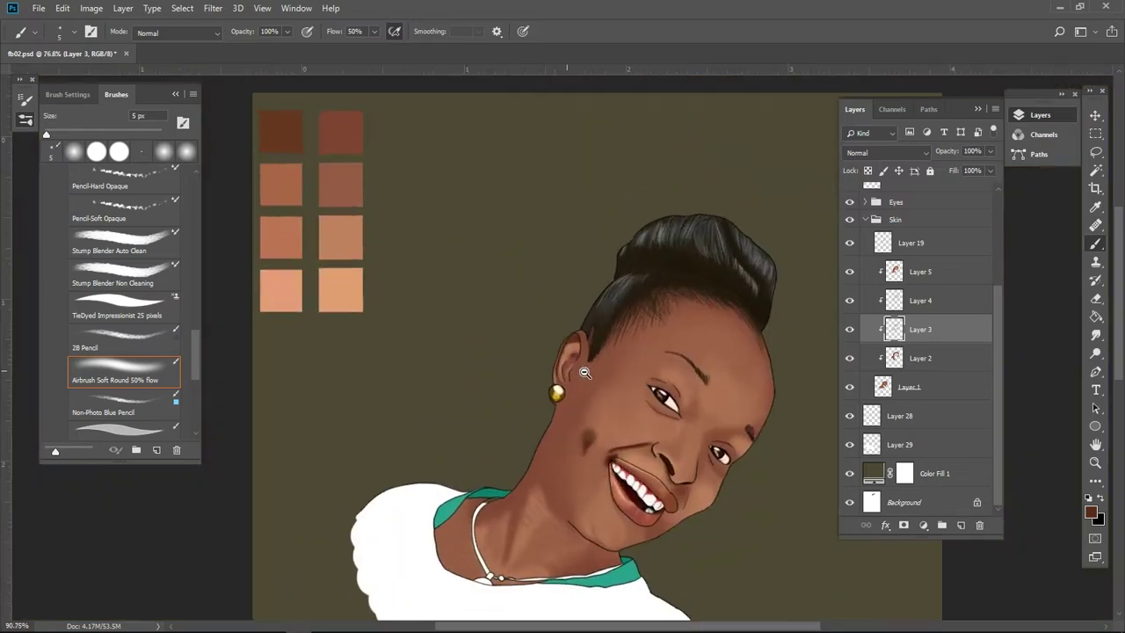
scroll(585, 373, up, 5)
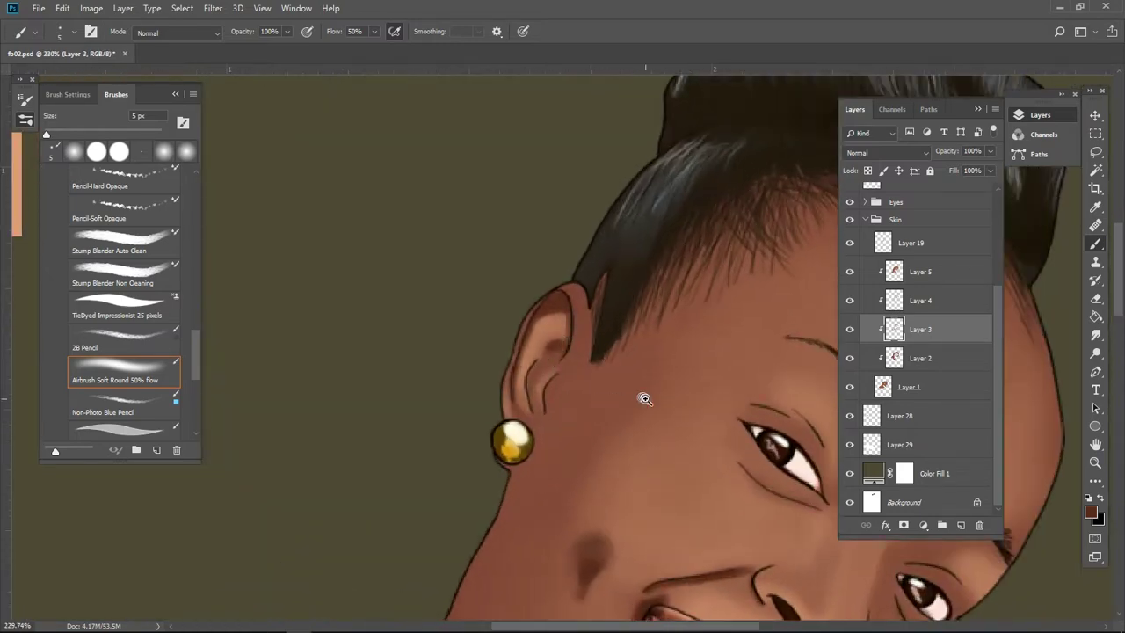
scroll(646, 397, down, 5)
scroll(681, 354, up, 2)
scroll(681, 354, up, 1)
scroll(681, 354, up, 1)
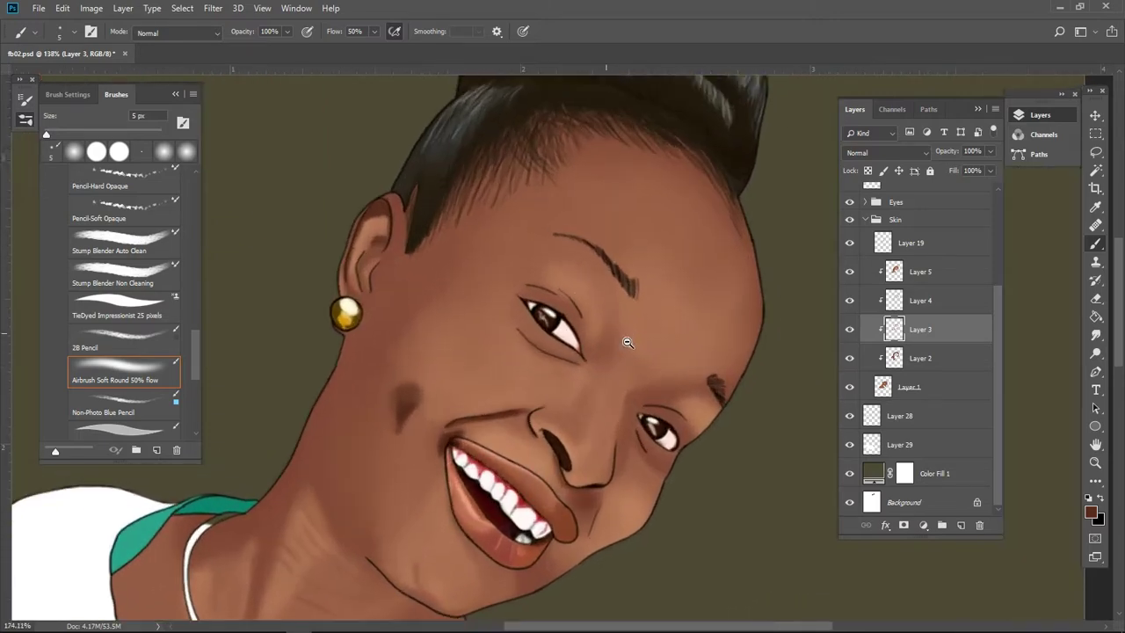
key(alt+bracketright)
key(alt+bracketright)
key(shift+2)
scroll(561, 304, up, 1)
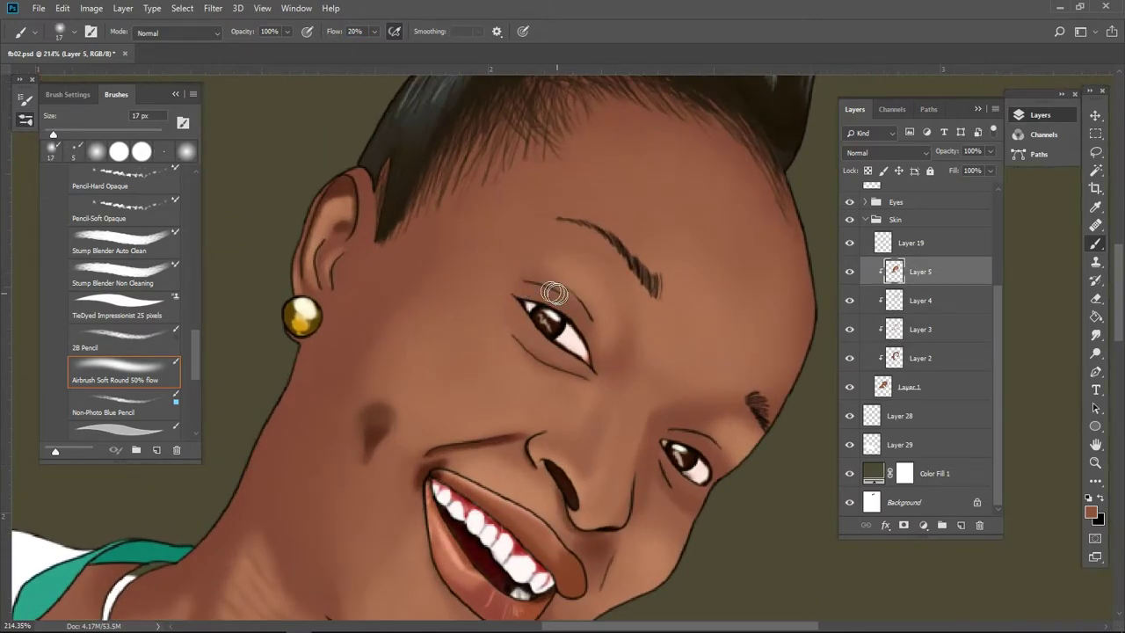
scroll(561, 293, down, 4)
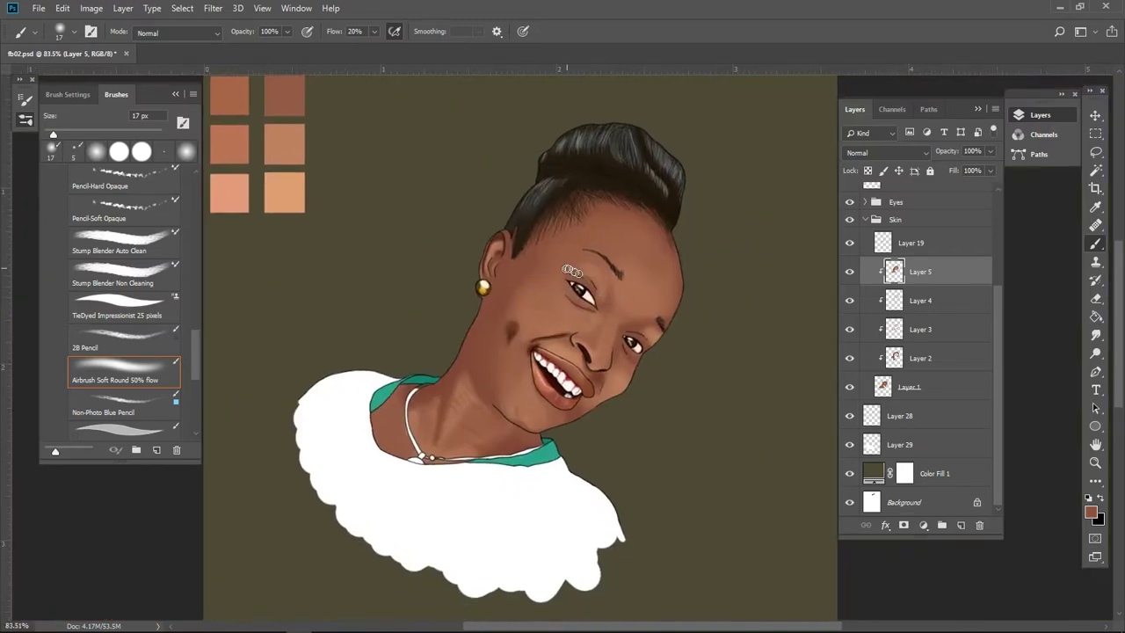
scroll(598, 281, up, 1)
scroll(585, 282, up, 1)
scroll(571, 282, up, 1)
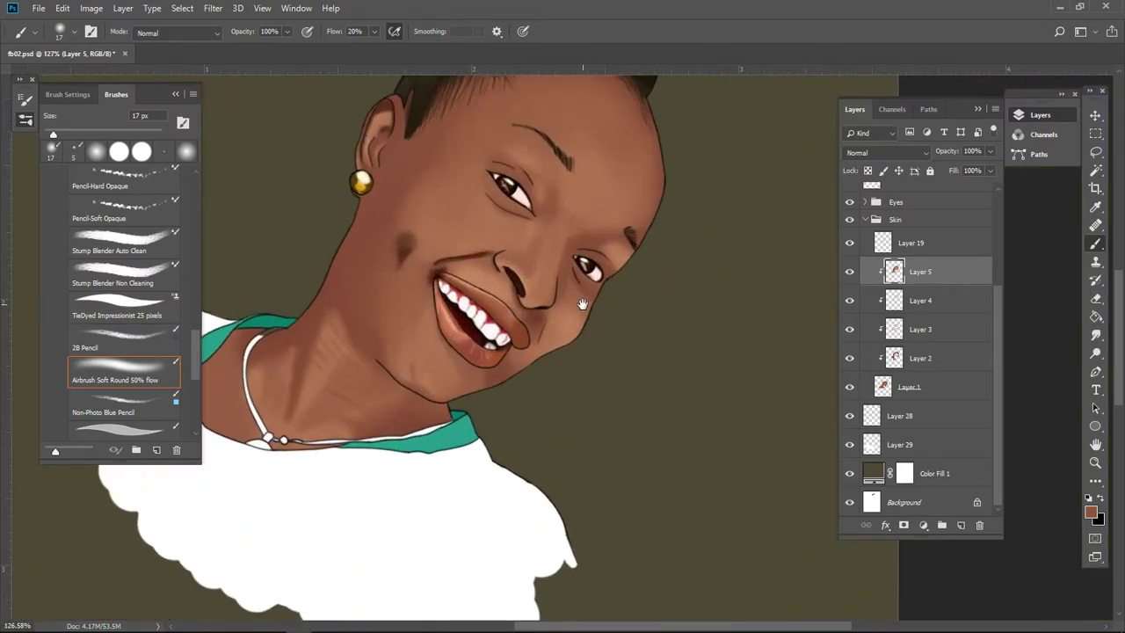
Step: Sample brown and lighter skin tones with a 4 px brush, then add Layer 39 set to Soft Light
key(bracketleft)
key(bracketleft)
key(bracketleft)
alt+click(567, 281)
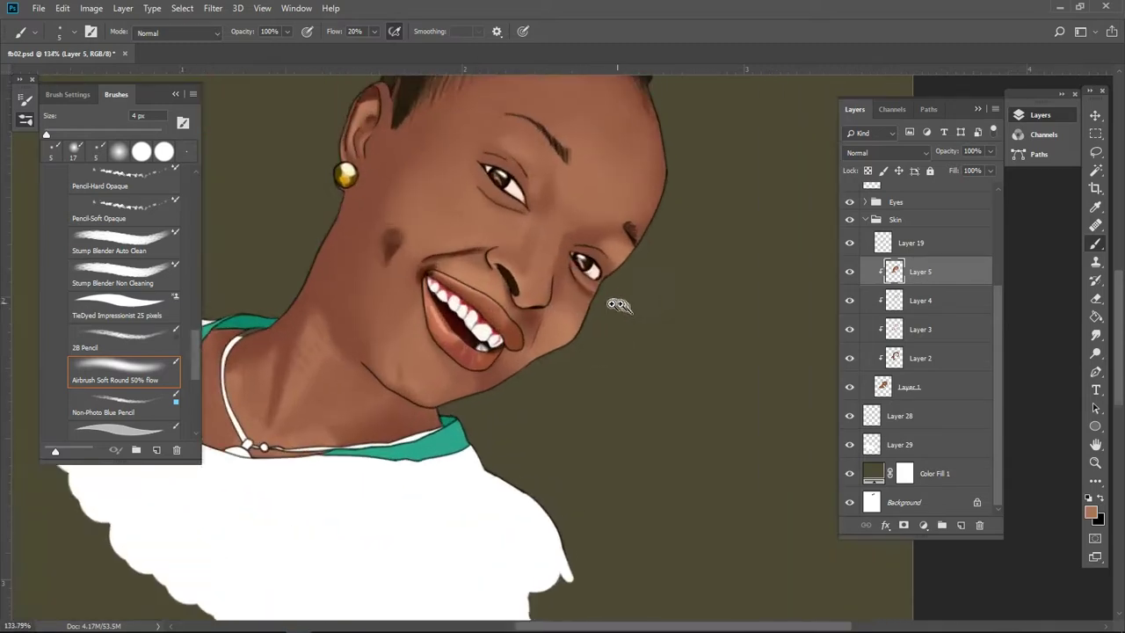
scroll(584, 319, up, 1)
alt+click(484, 176)
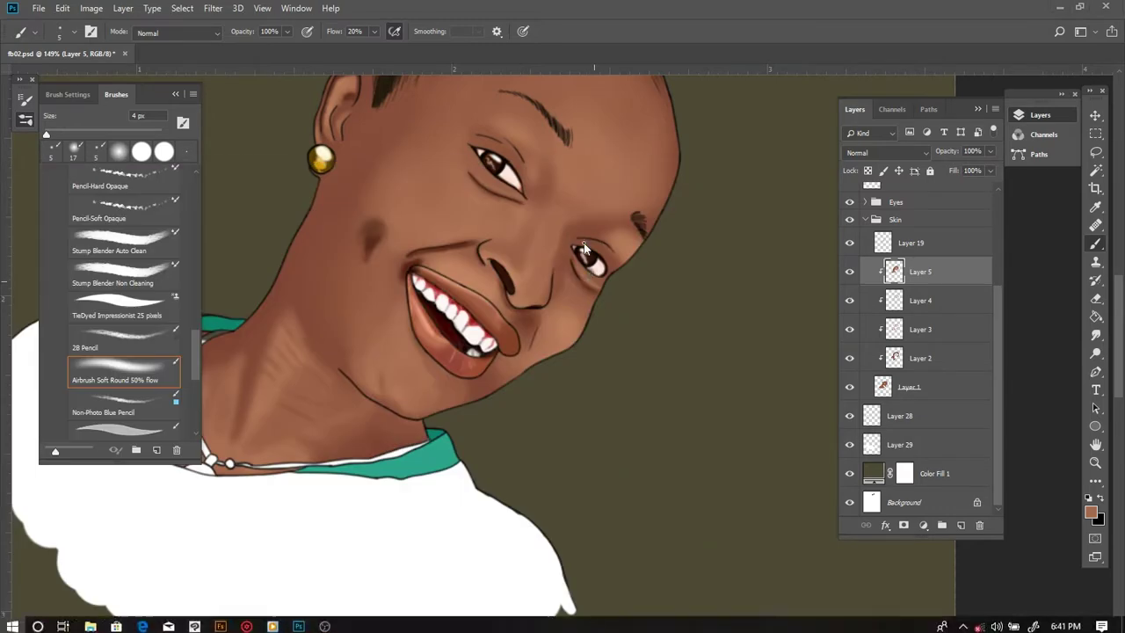
alt+click(475, 172)
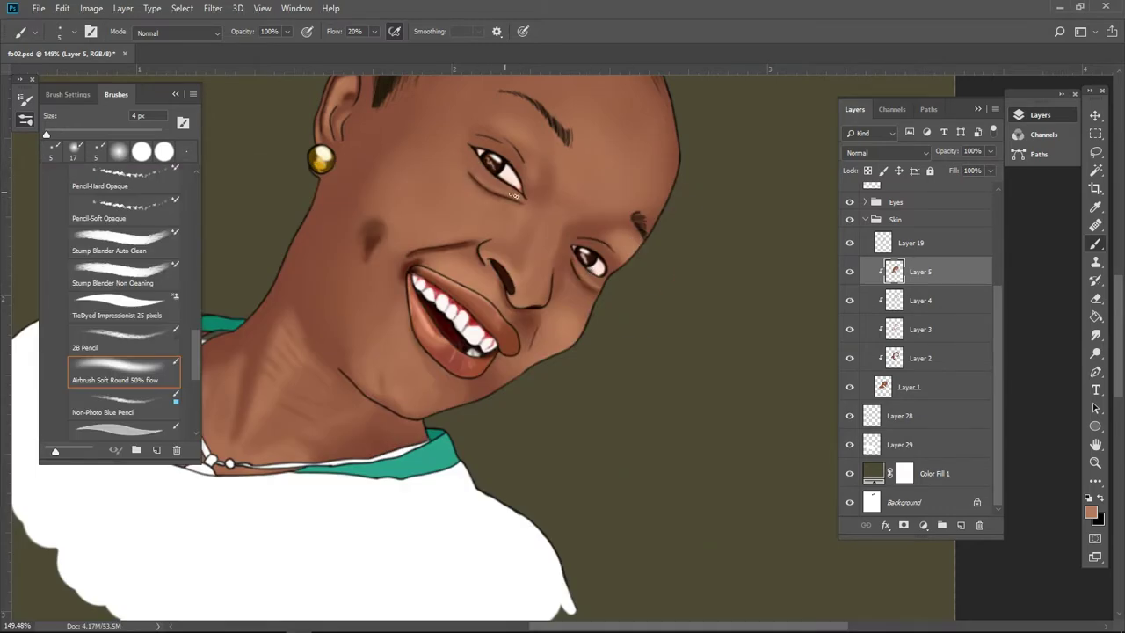
drag(633, 348, 655, 347)
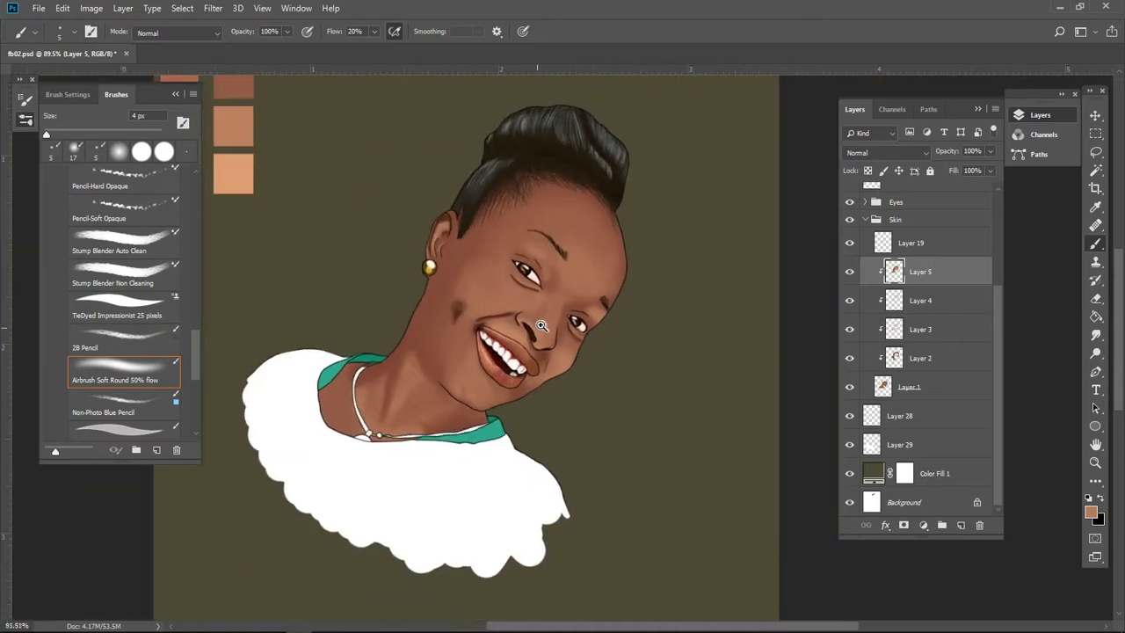
key(ctrl+shift+alt+n)
click(886, 152)
click(888, 351)
Step: Try a soft white lightening on the left cheek, then delete that layer
key(d)
key(x)
key(bracketright)
key(bracketright)
key(bracketright)
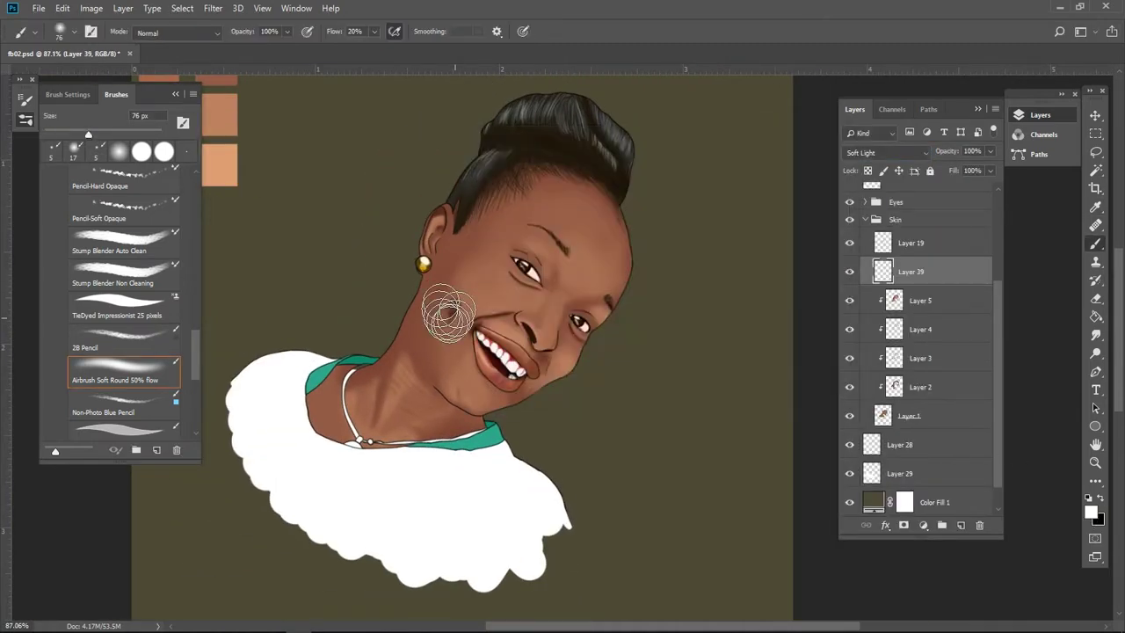
drag(457, 299, 502, 268)
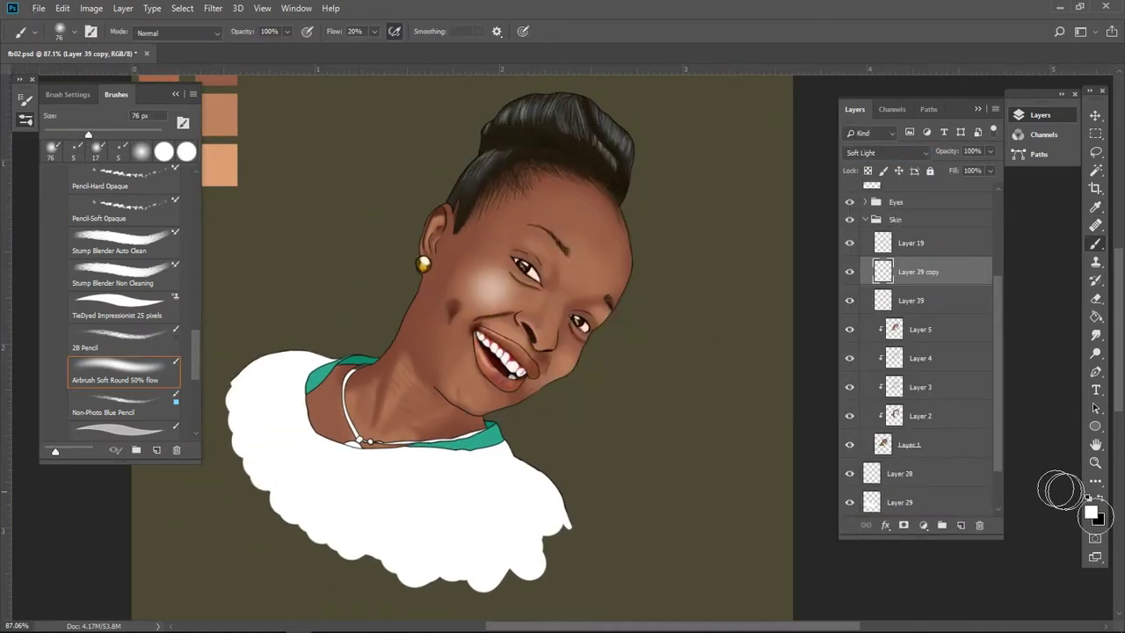
click(850, 272)
drag(912, 271, 979, 525)
Step: Add a Soft Light layer and tint the cheek with a light peach glow
key(ctrl+shift+alt+n)
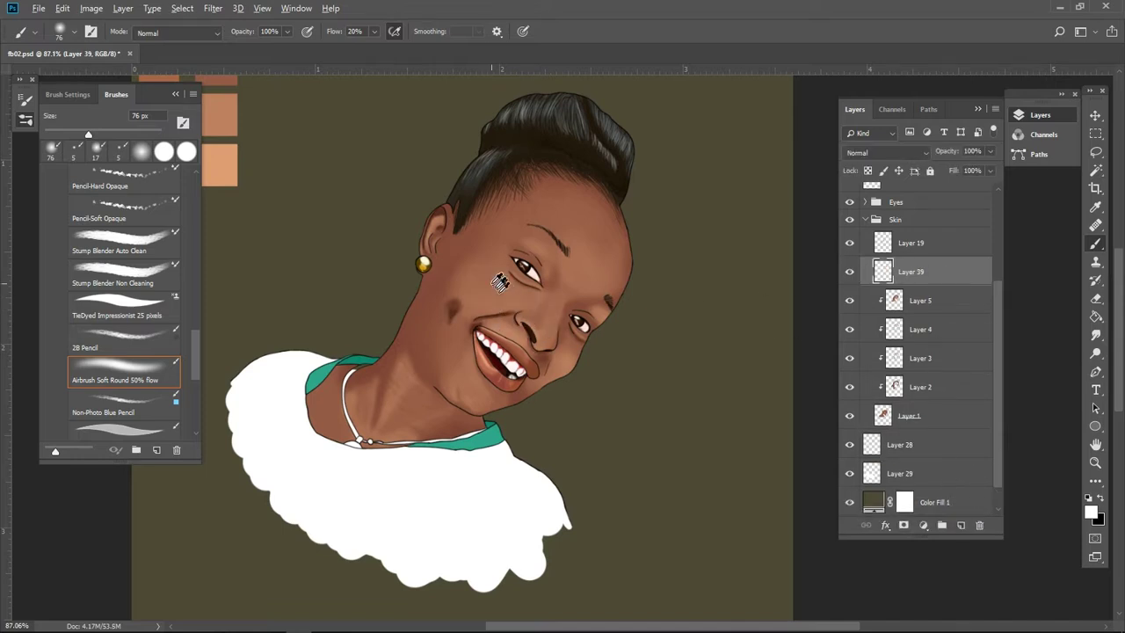
click(1091, 512)
click(797, 166)
click(886, 152)
click(886, 370)
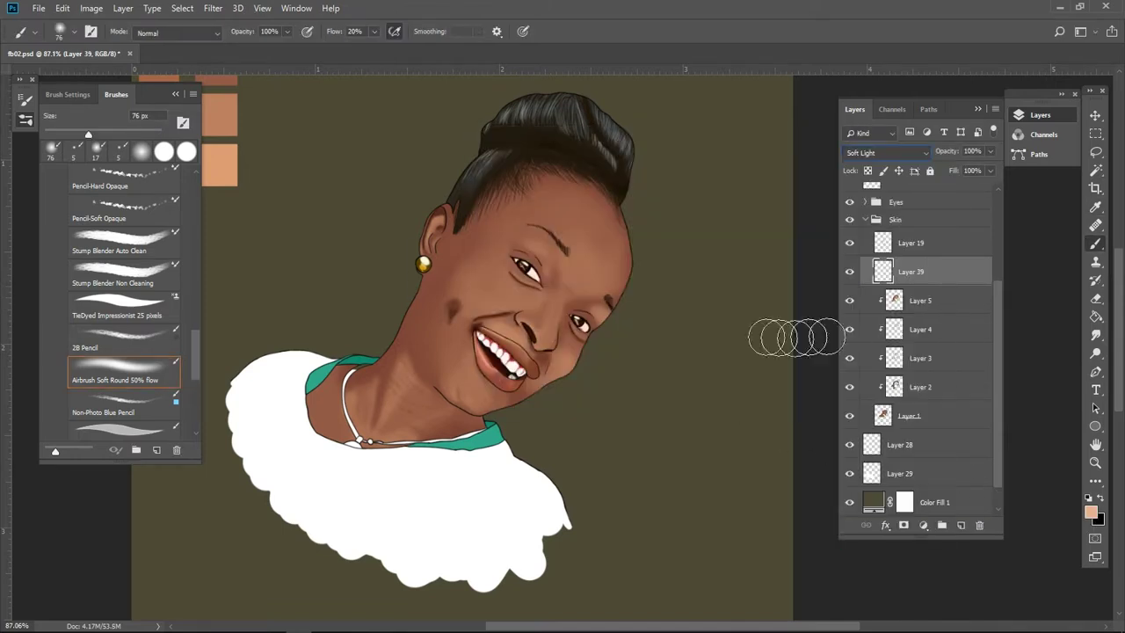
key(bracketright)
key(bracketright)
drag(494, 292, 489, 286)
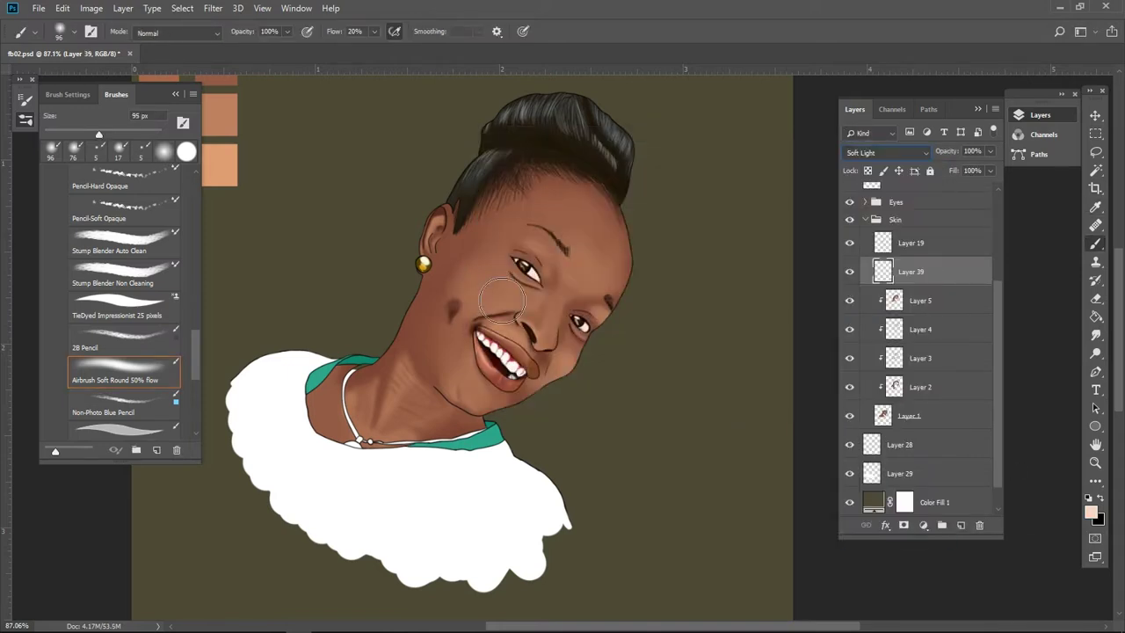
drag(484, 283, 558, 216)
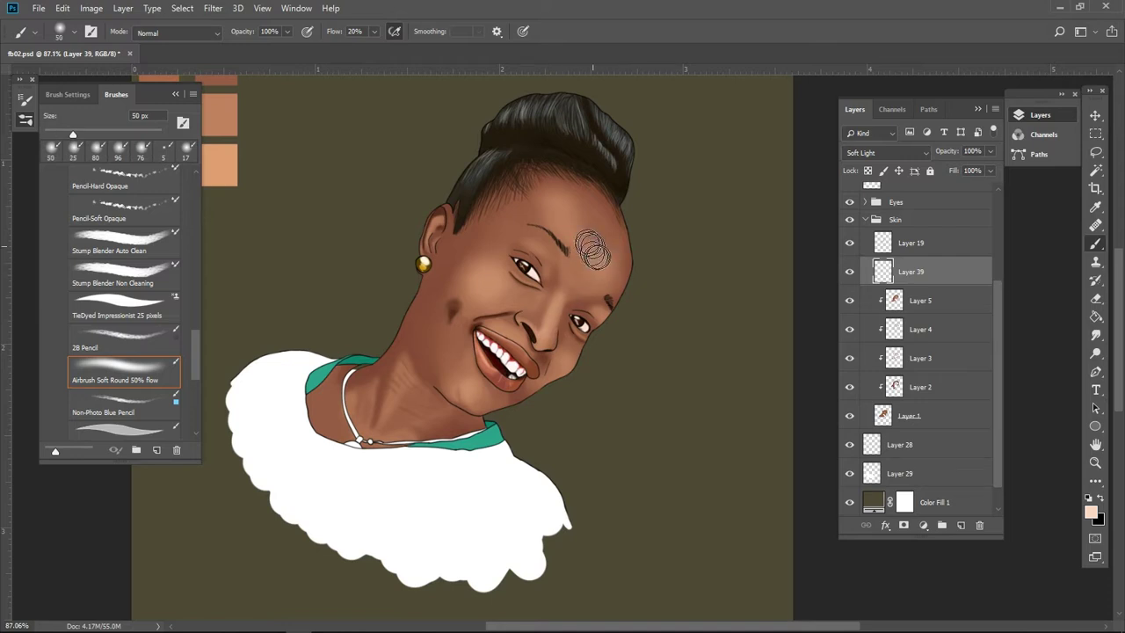
Step: Switch to Layer 19 and pick a dark reddish-brown shading colour
scroll(668, 269, left, 2)
click(910, 152)
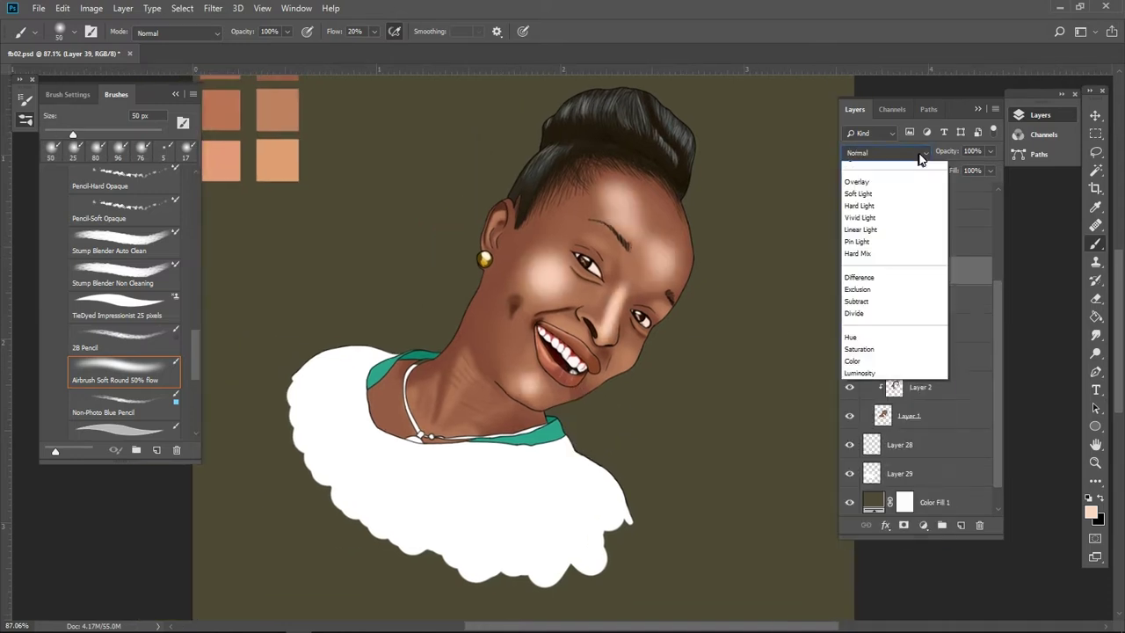
scroll(522, 302, up, 3)
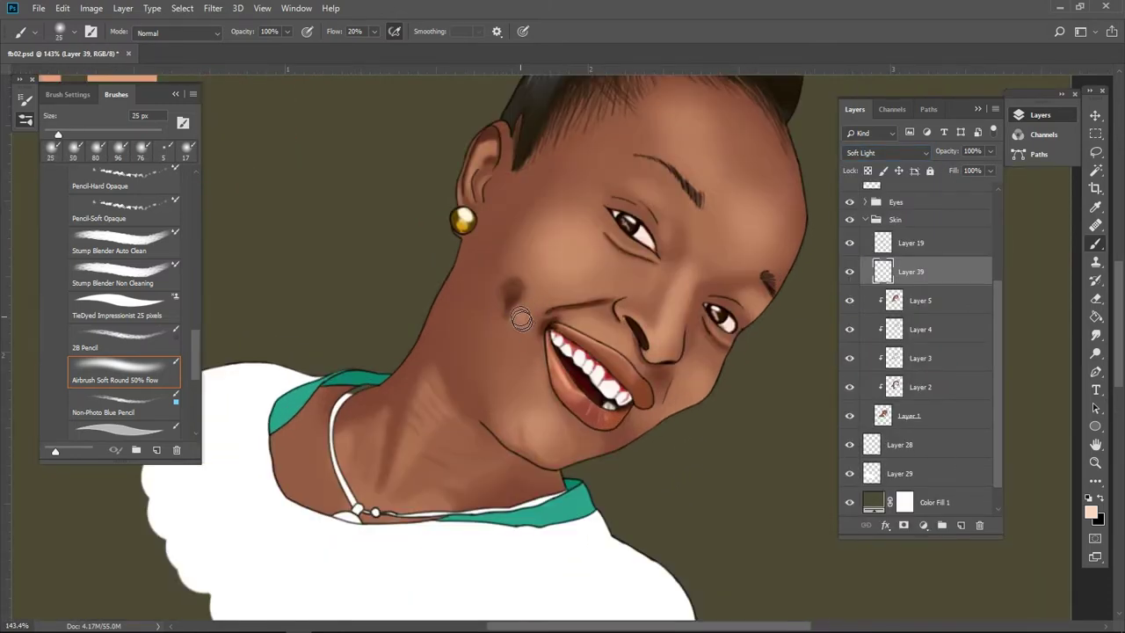
click(912, 242)
alt+click(593, 306)
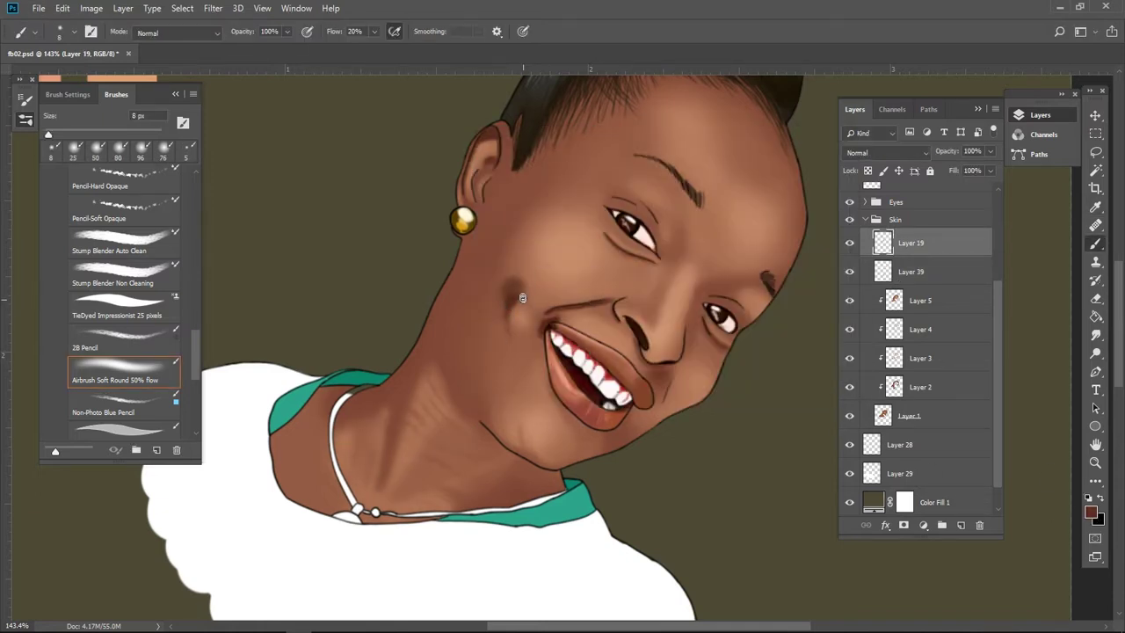
scroll(538, 296, down, 3)
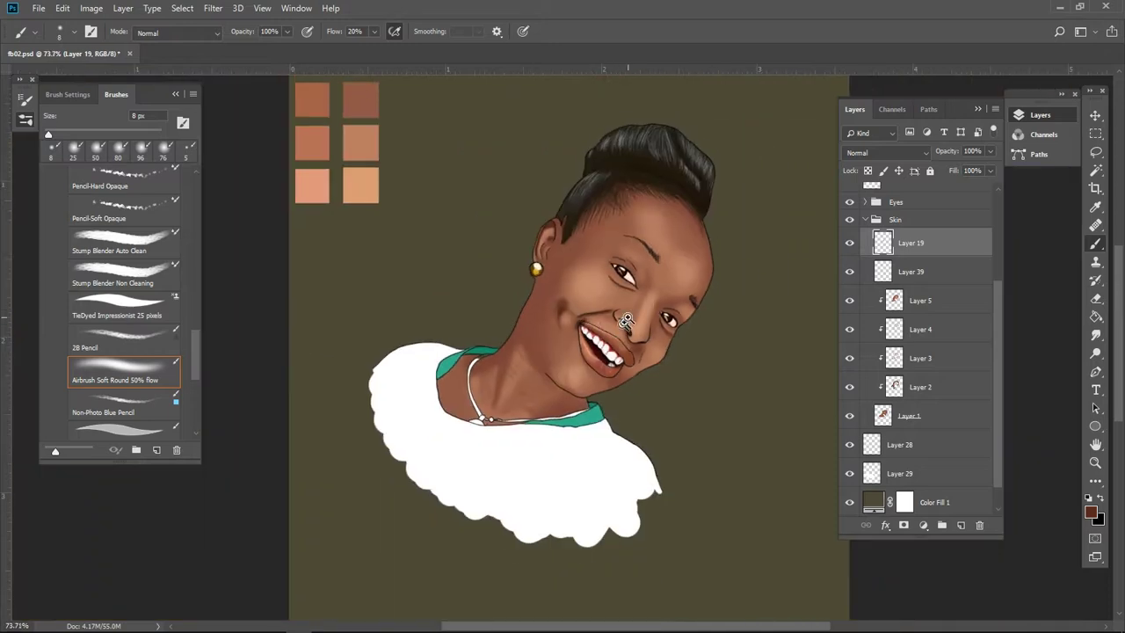
scroll(563, 296, up, 1)
scroll(596, 297, up, 1)
scroll(519, 323, up, 2)
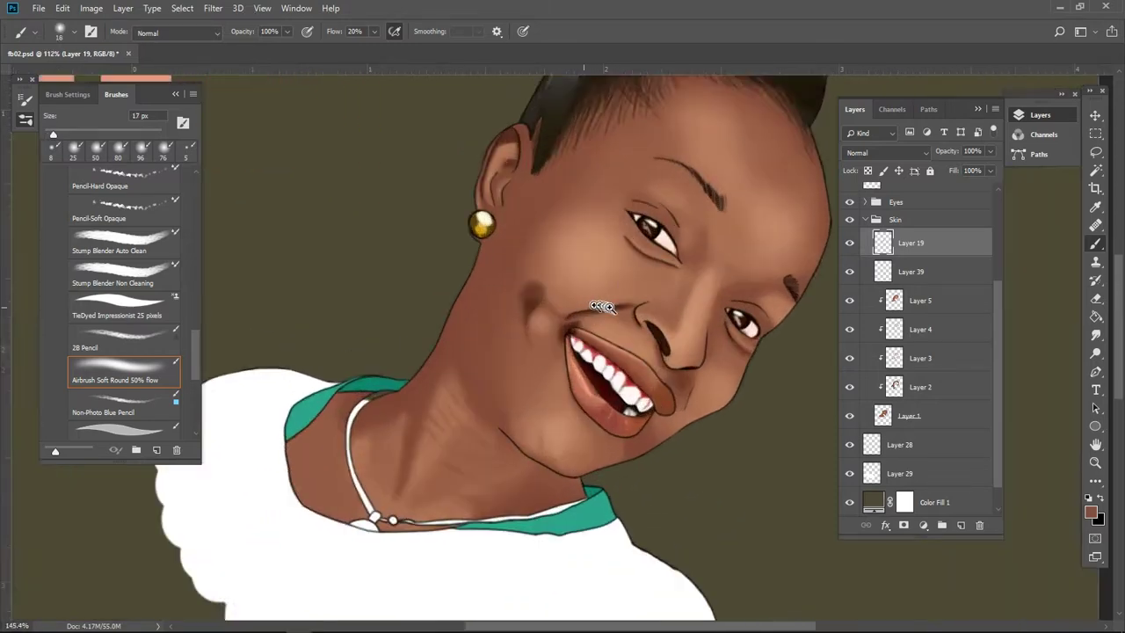
Step: Shrink the brush for finer cheek shading beside the smile
key(bracketleft)
key(bracketleft)
key(bracketleft)
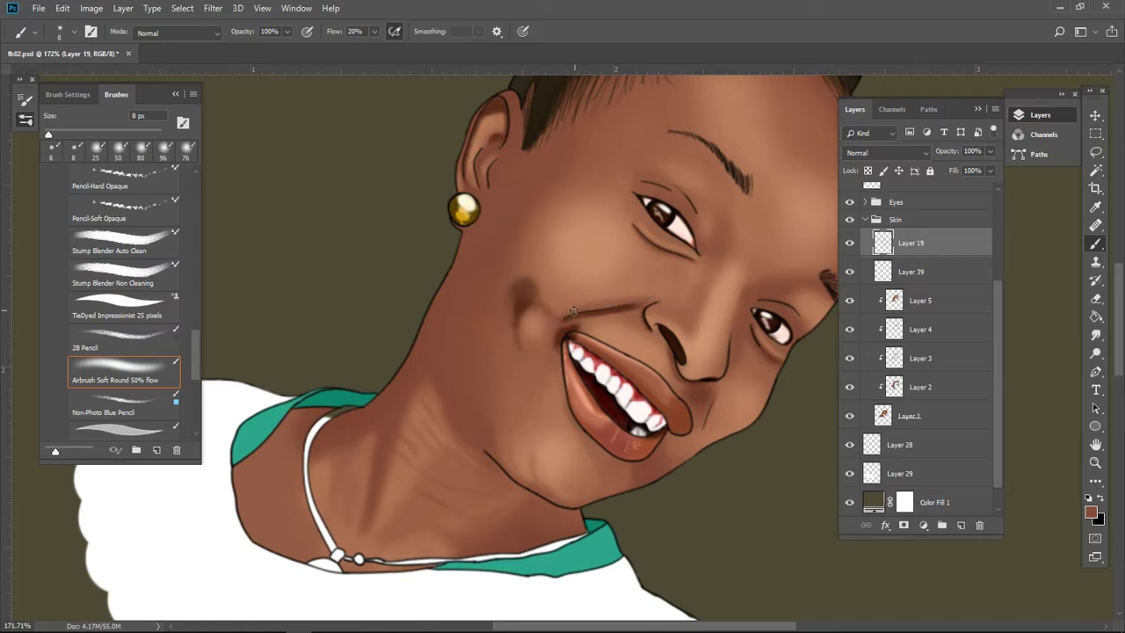
scroll(572, 311, down, 3)
scroll(615, 272, up, 3)
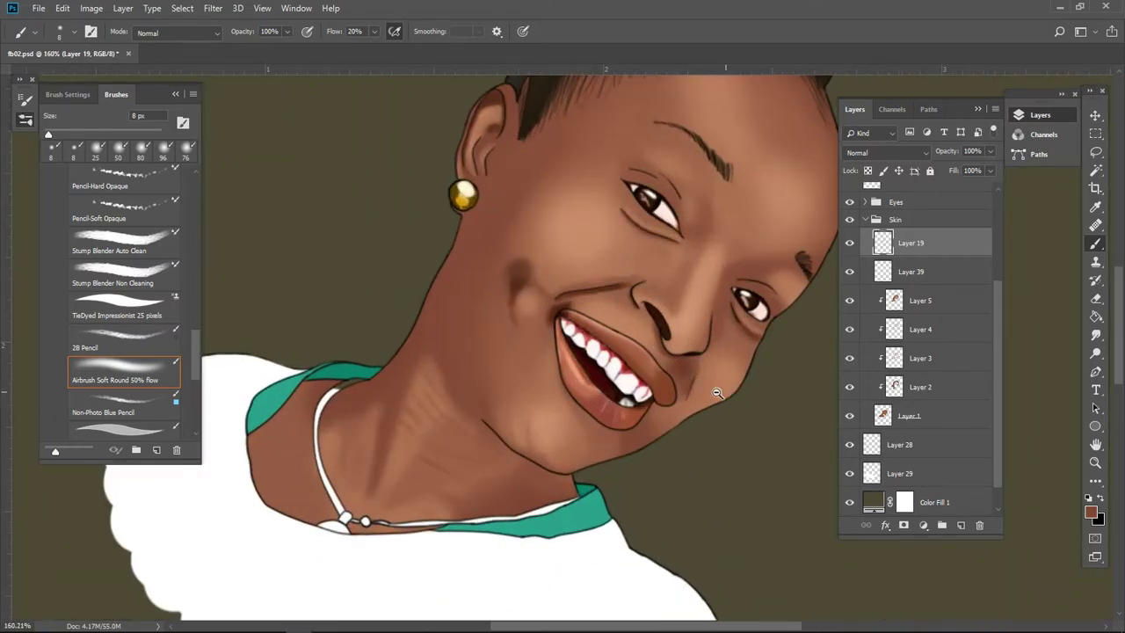
scroll(717, 393, down, 3)
scroll(651, 352, up, 2)
scroll(632, 358, down, 2)
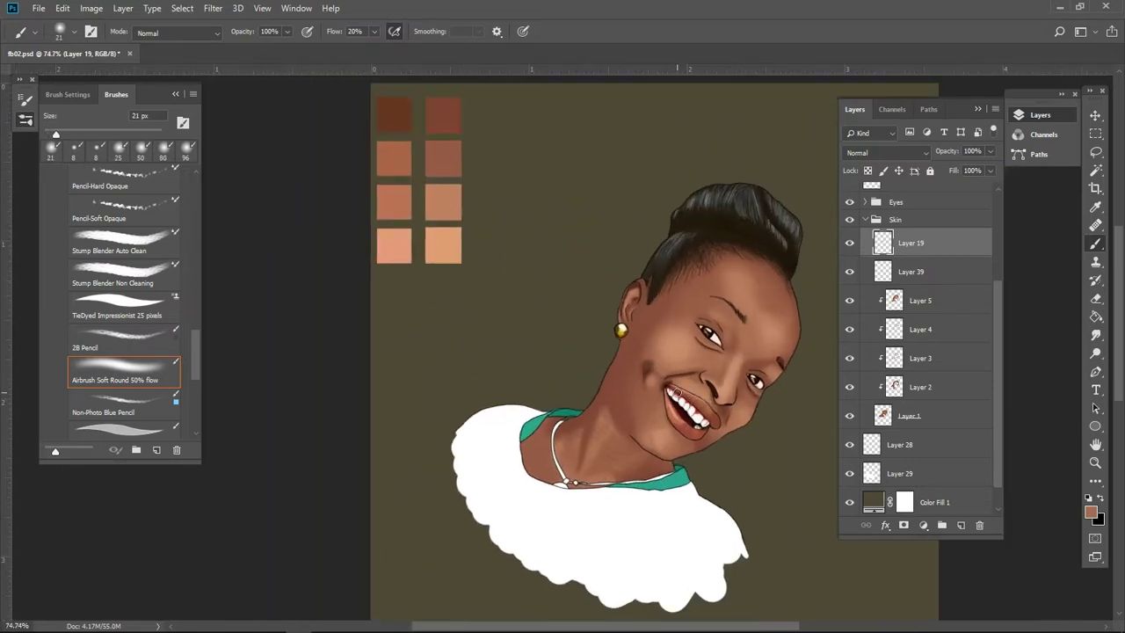
key(bracketleft)
scroll(688, 444, up, 3)
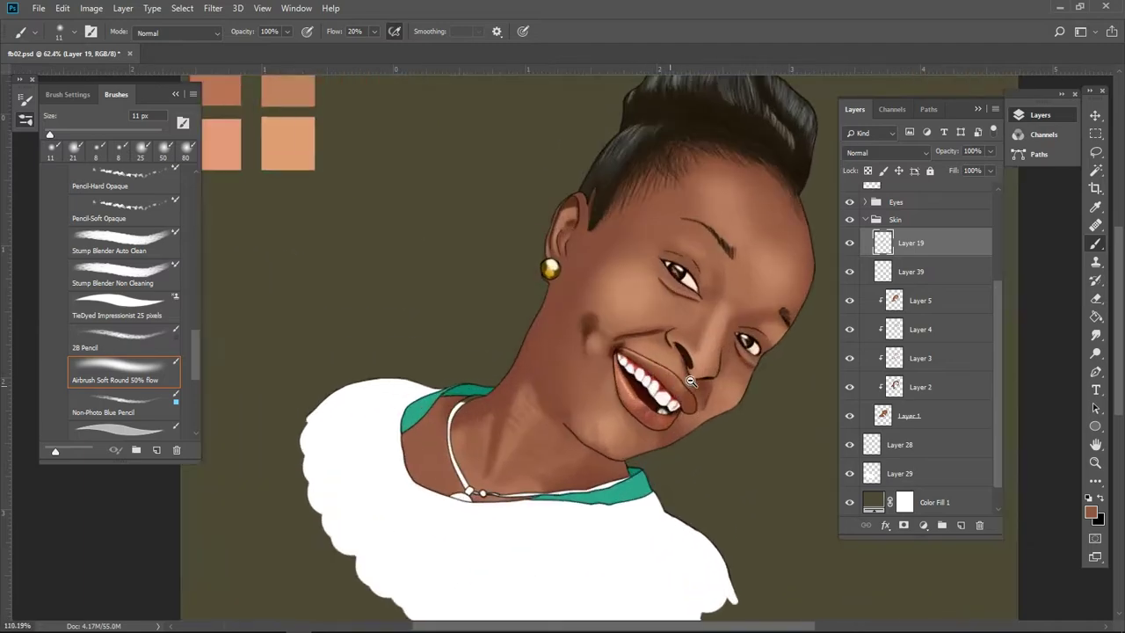
Step: Magic Wand the necklace cord outline on the line layer
click(920, 226)
key(w)
click(475, 370)
Step: Fill the expanded necklace cord selection with solid black on a new layer
scroll(489, 264, up, 5)
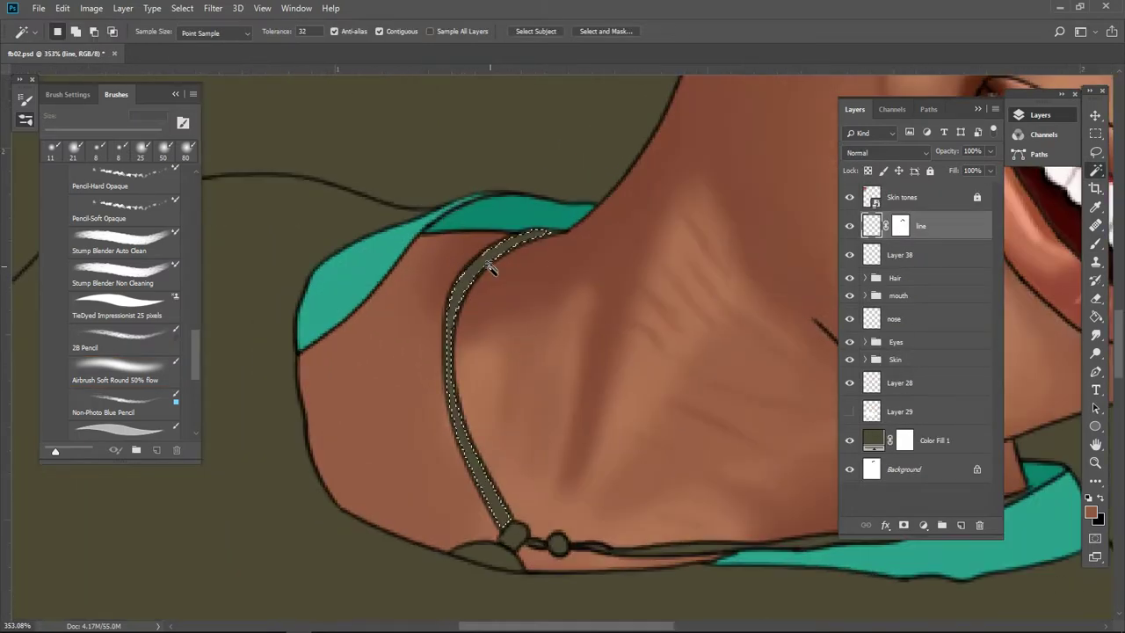
shift+click(587, 473)
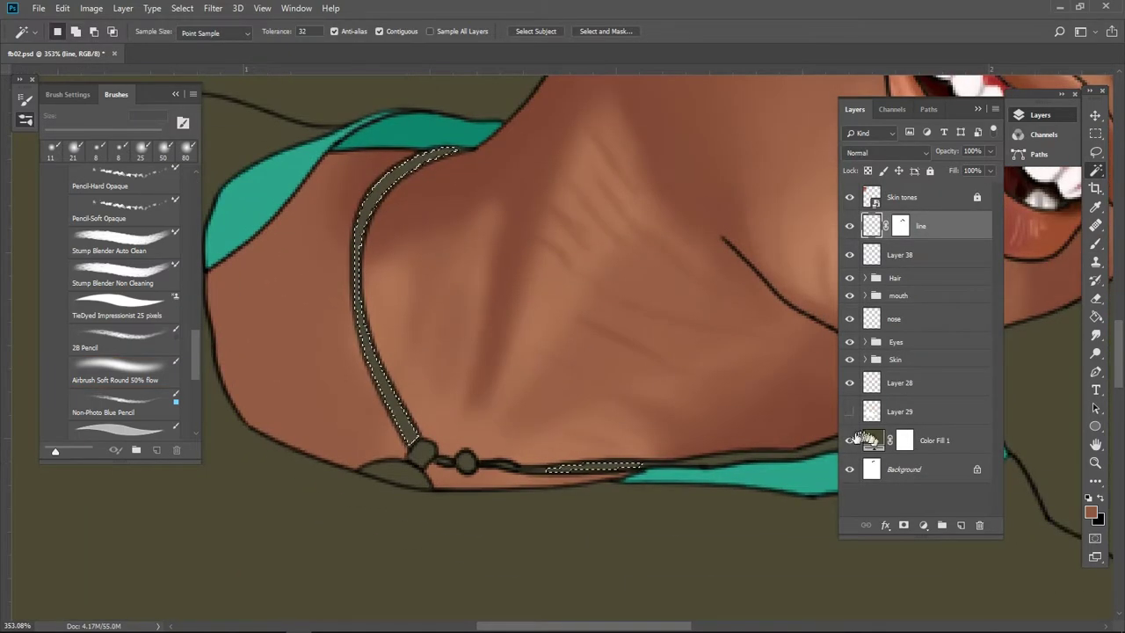
click(961, 525)
click(182, 8)
click(314, 243)
key(Return)
key(alt+BackSpace)
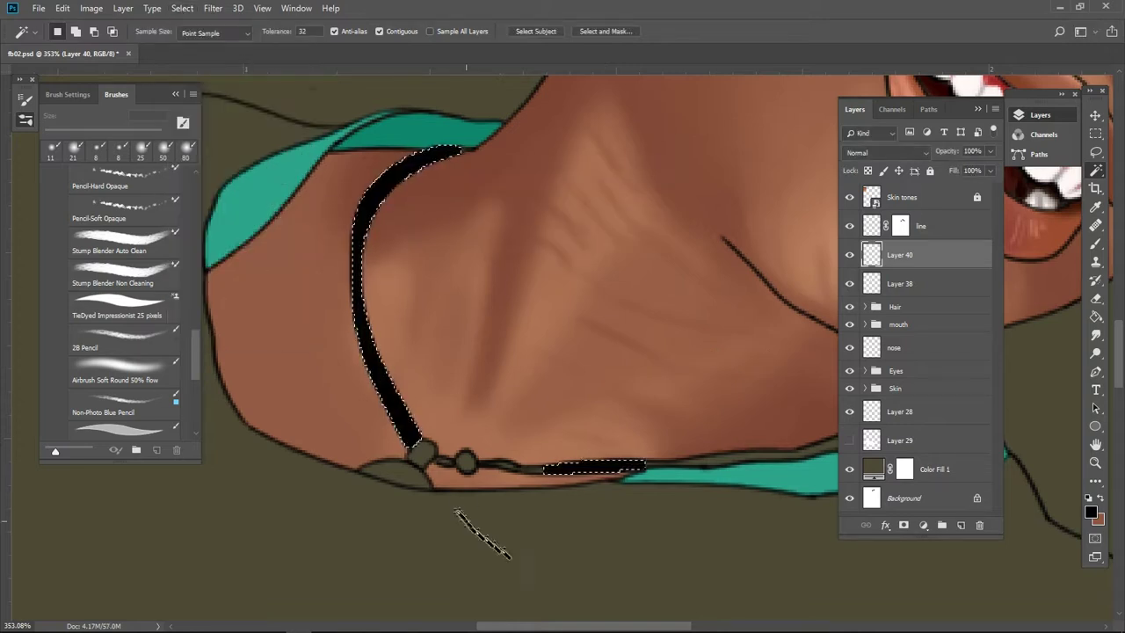
key(ctrl+d)
Step: Set a 1 px brush with gold #936d13 for the beads
key(b)
drag(381, 394, 384, 435)
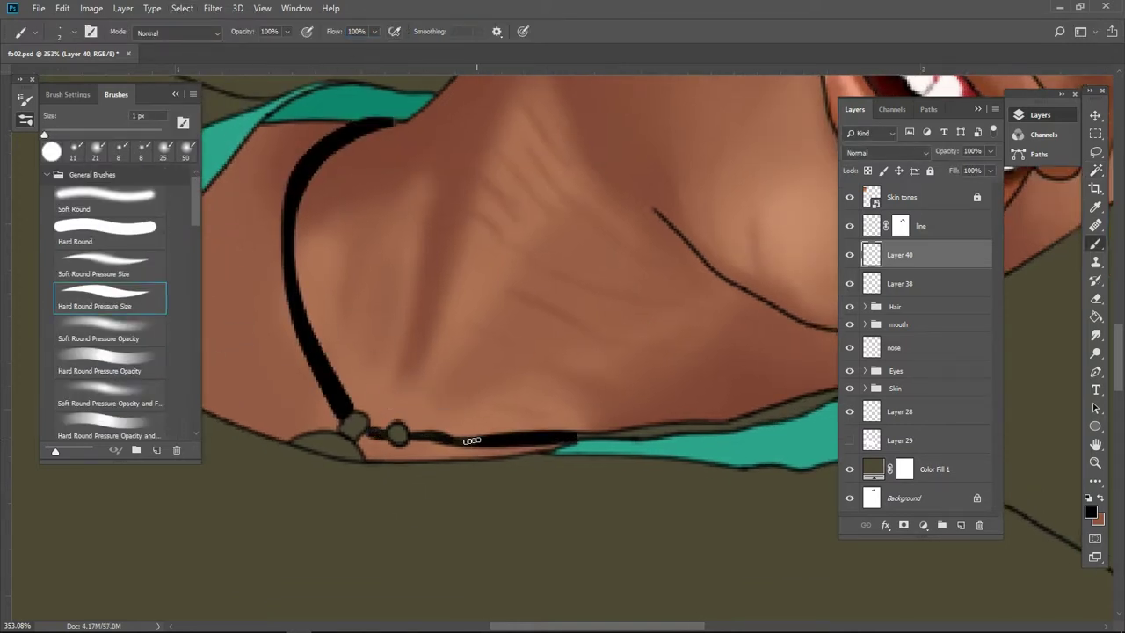
scroll(694, 360, right, 3)
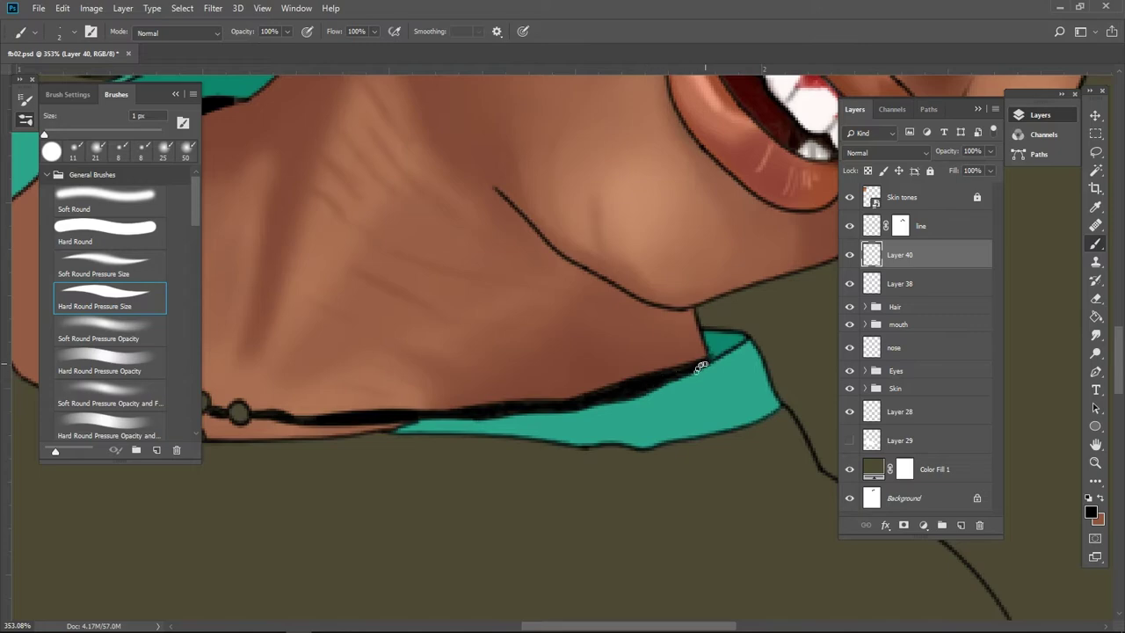
scroll(701, 366, down, 5)
scroll(571, 364, up, 3)
click(1091, 512)
click(799, 160)
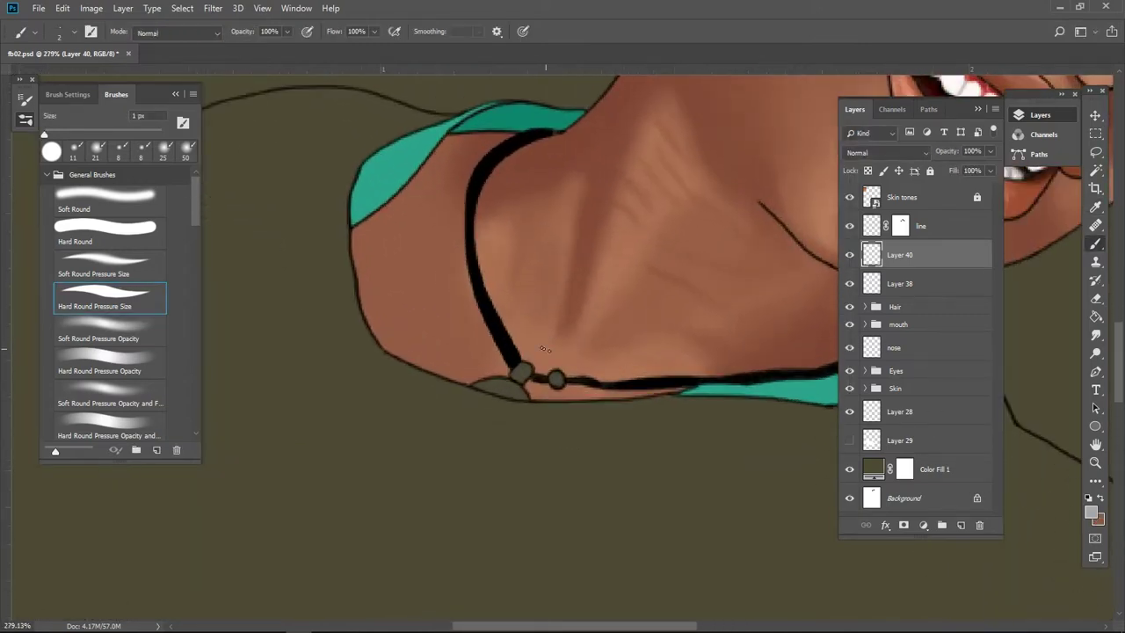
scroll(520, 374, down, 4)
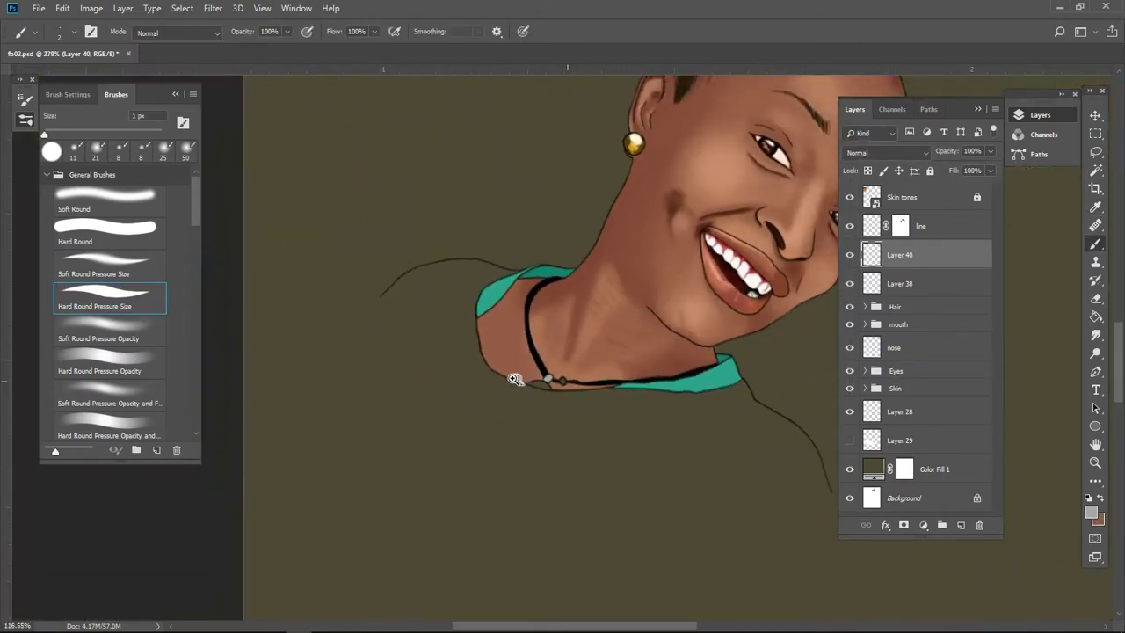
scroll(515, 377, up, 2)
click(1091, 512)
text(936d13)
click(780, 167)
Step: Hide Layer 29 and paint the beads in gold and lighter gold shades
key(b)
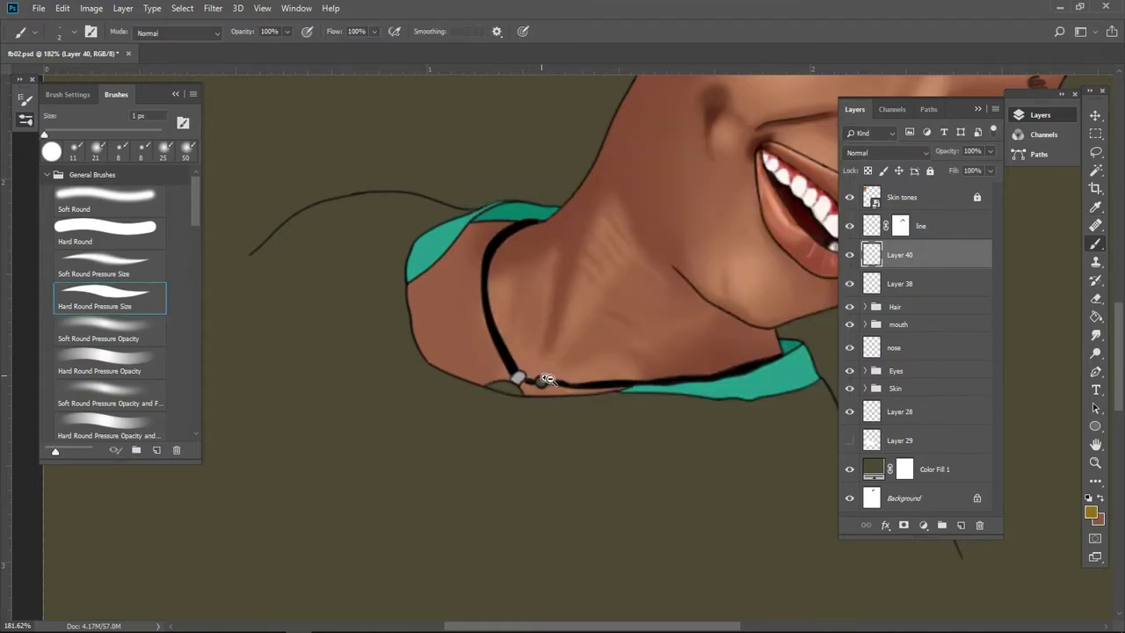
scroll(540, 385, up, 3)
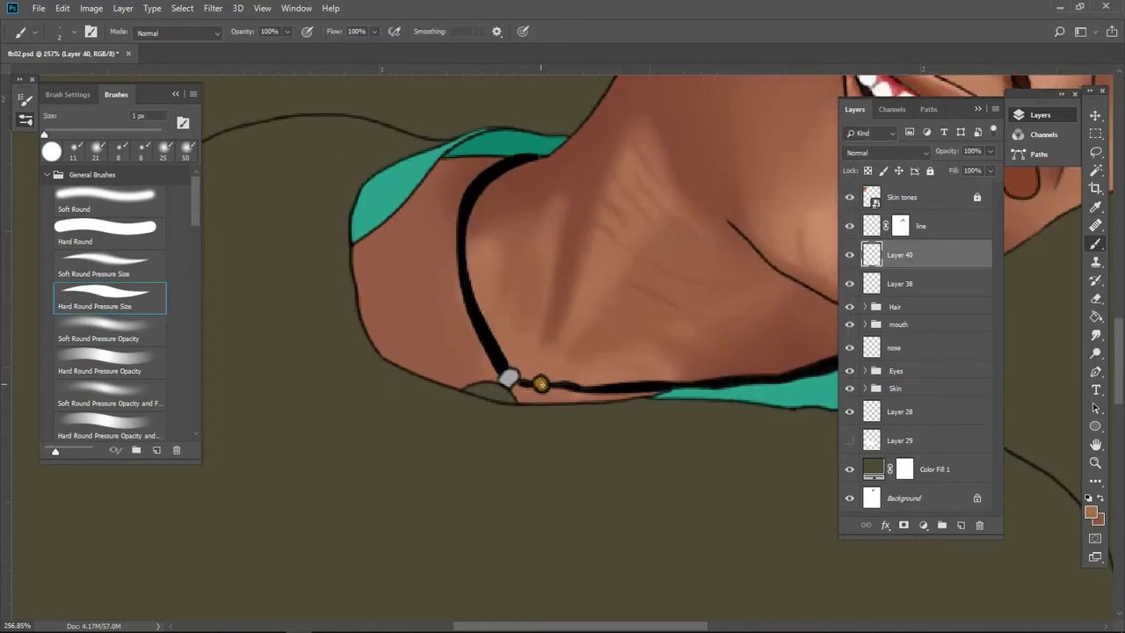
scroll(545, 394, down, 4)
scroll(545, 394, up, 4)
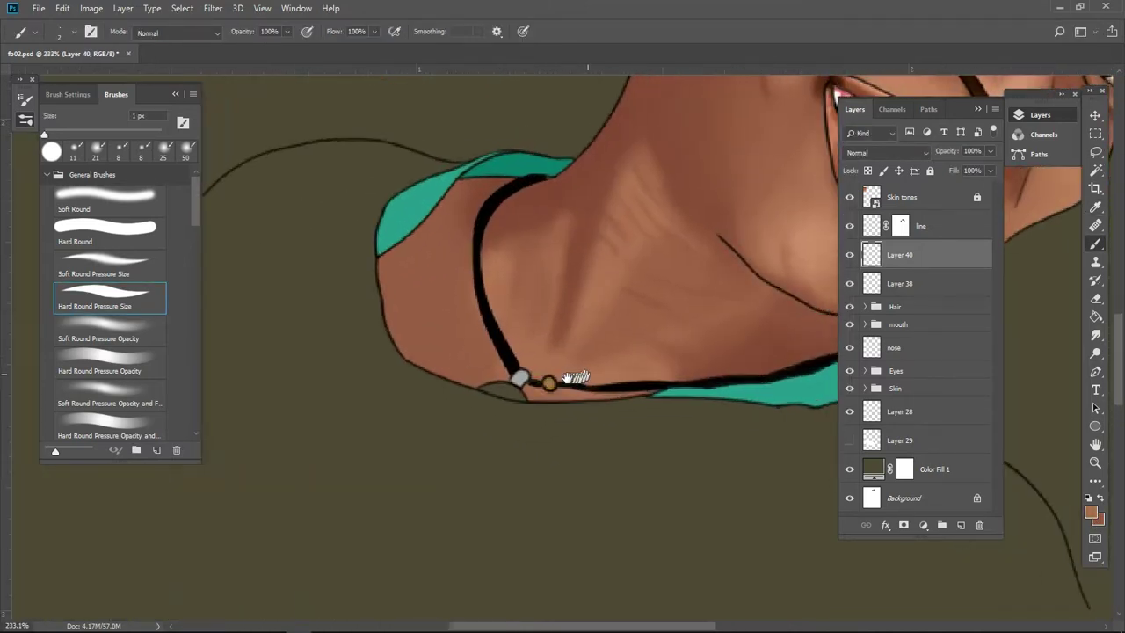
click(850, 440)
click(1091, 512)
click(623, 229)
click(799, 164)
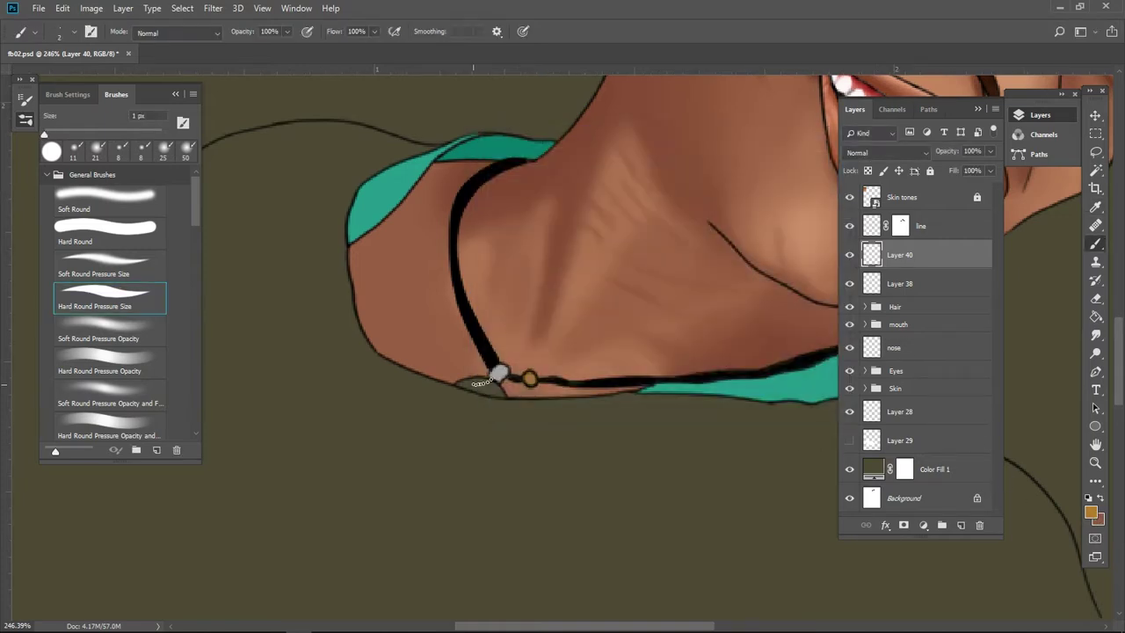
click(1091, 513)
click(613, 201)
click(798, 164)
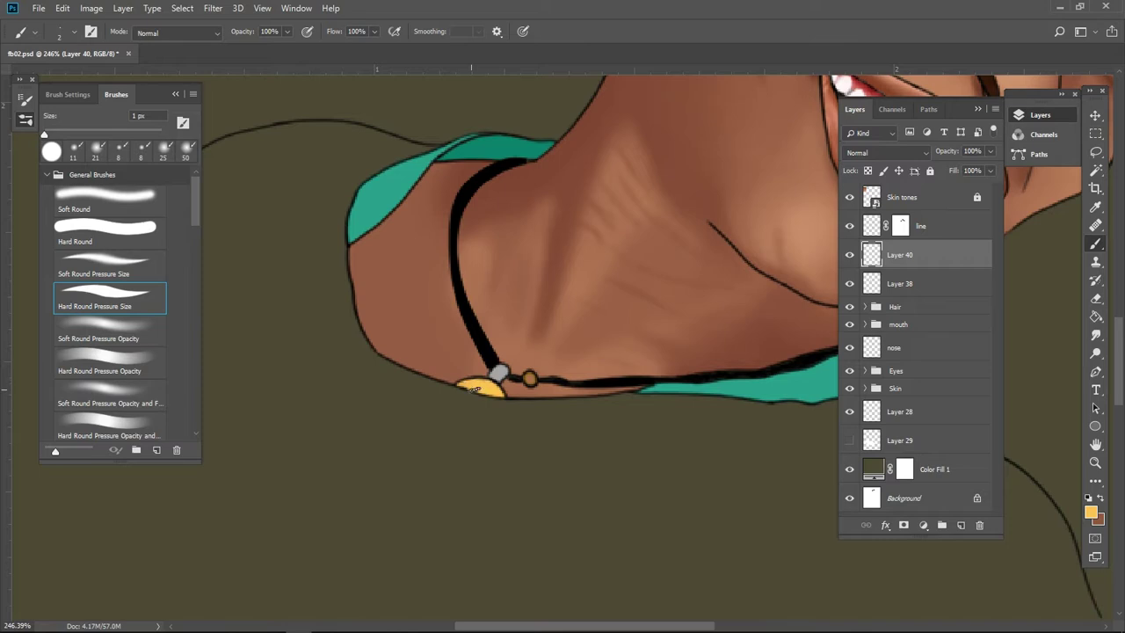
Step: Shade the gold pendant with darker and lighter gold, then add a new empty layer
drag(528, 352, 567, 321)
click(1091, 513)
click(620, 246)
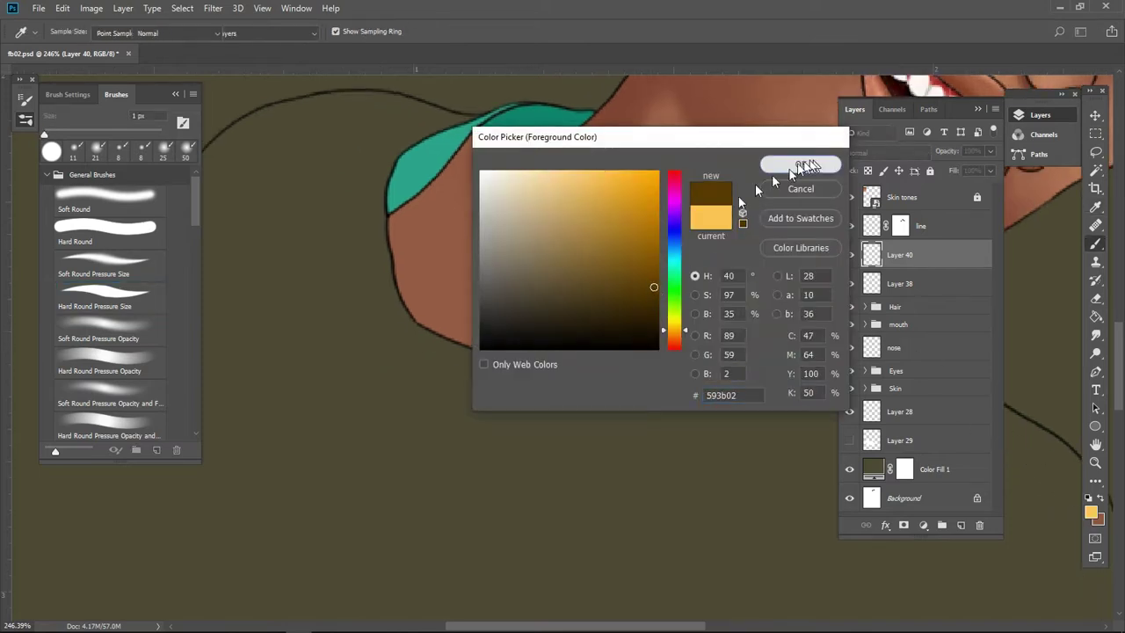
click(802, 166)
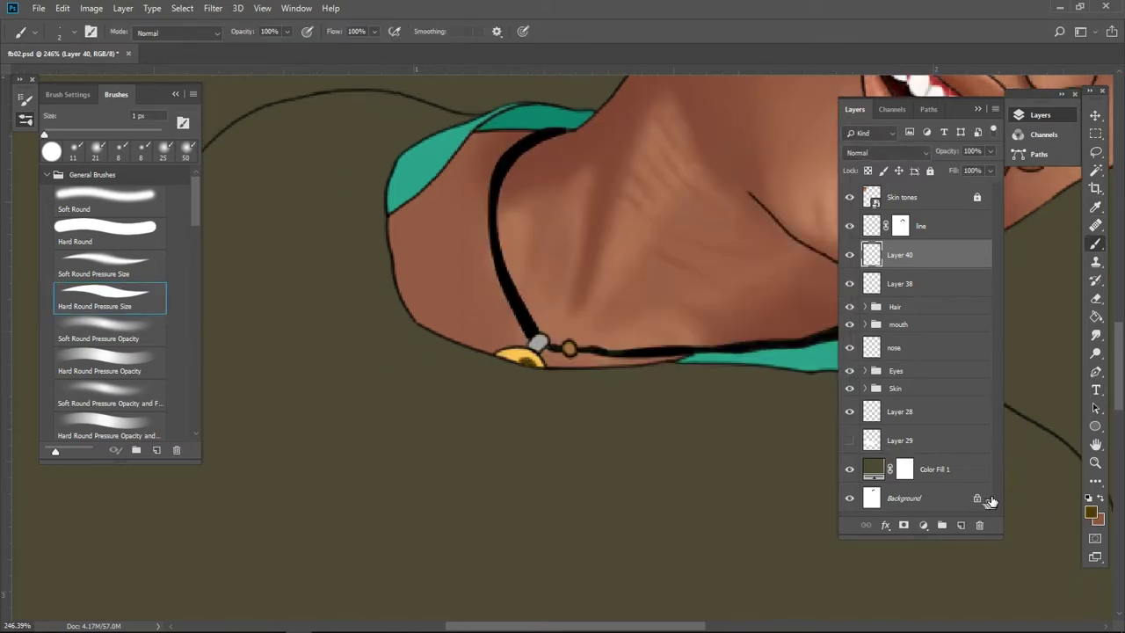
click(1091, 513)
click(648, 284)
click(801, 164)
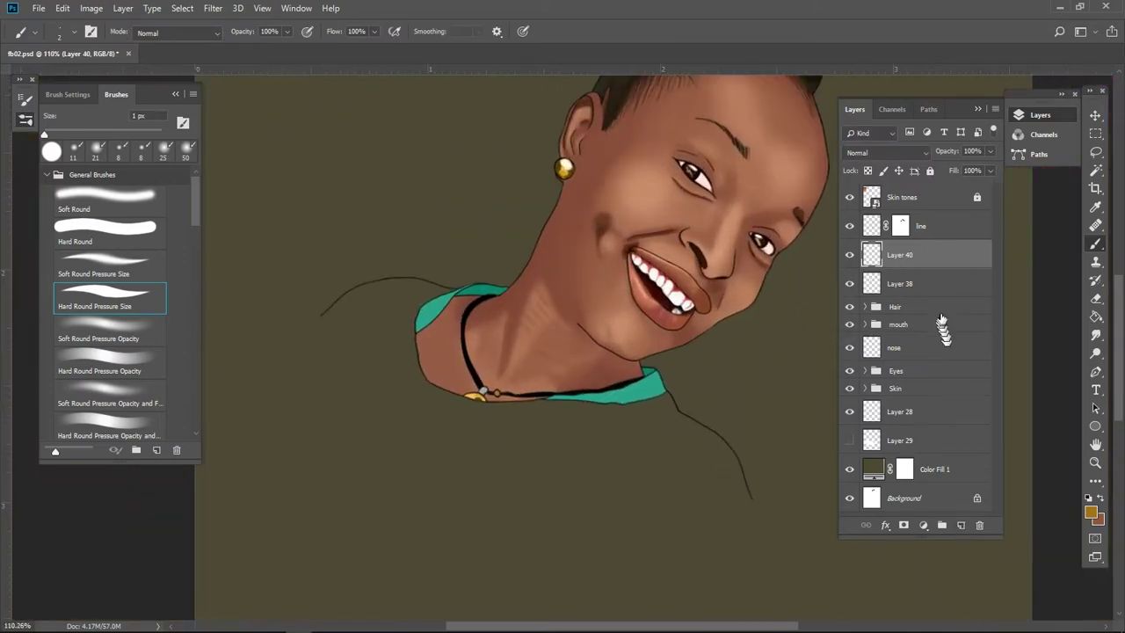
alt+click(465, 414)
click(1091, 512)
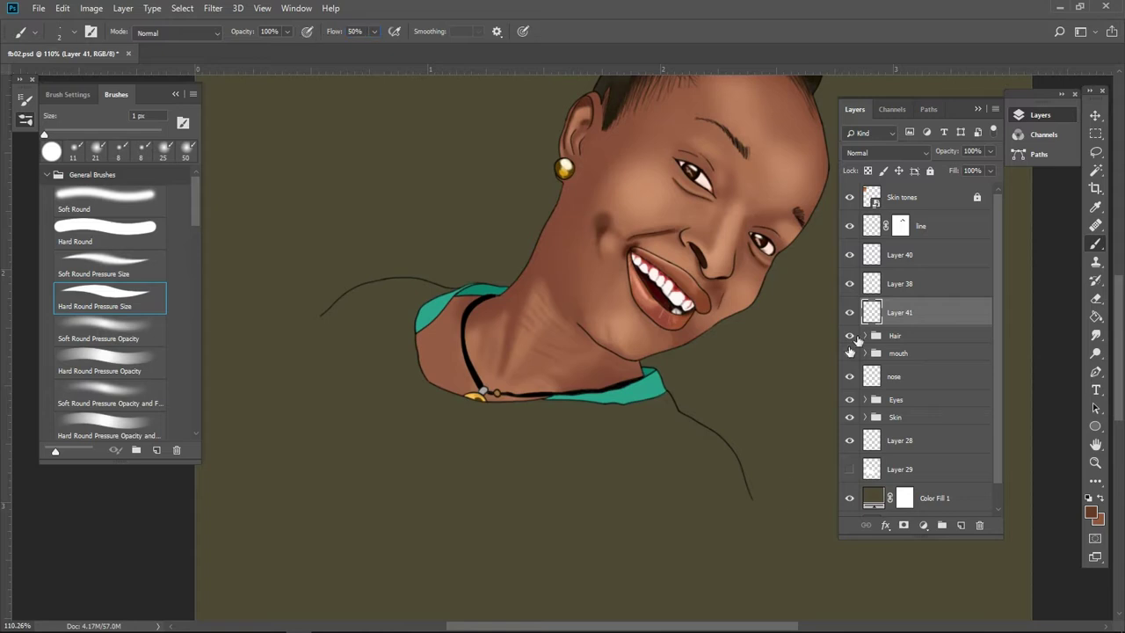
Step: Set the new layer to Overlay, choose a soft brush, and adjust Layer 39's hue/saturation
click(888, 153)
click(888, 338)
click(110, 329)
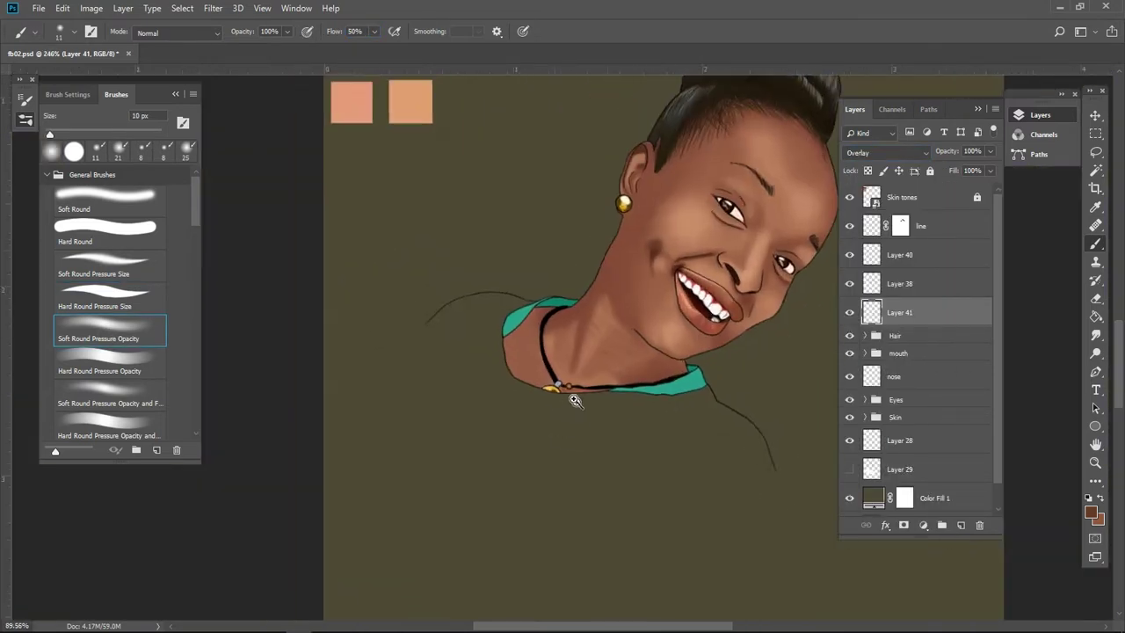
click(871, 469)
scroll(870, 457, down, 1)
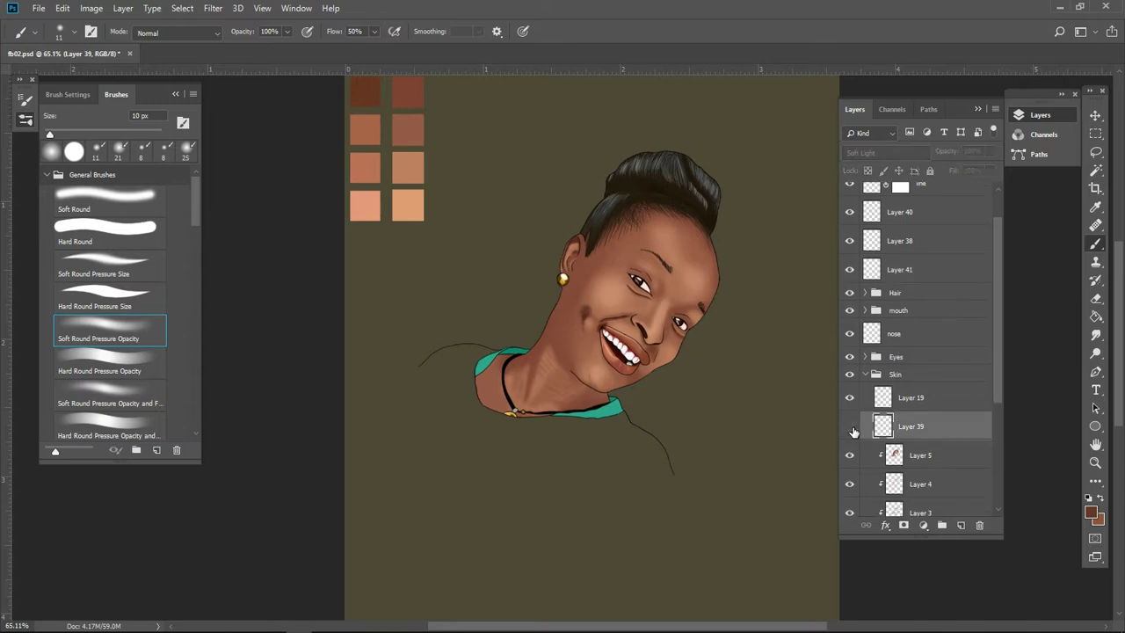
key(ctrl+u)
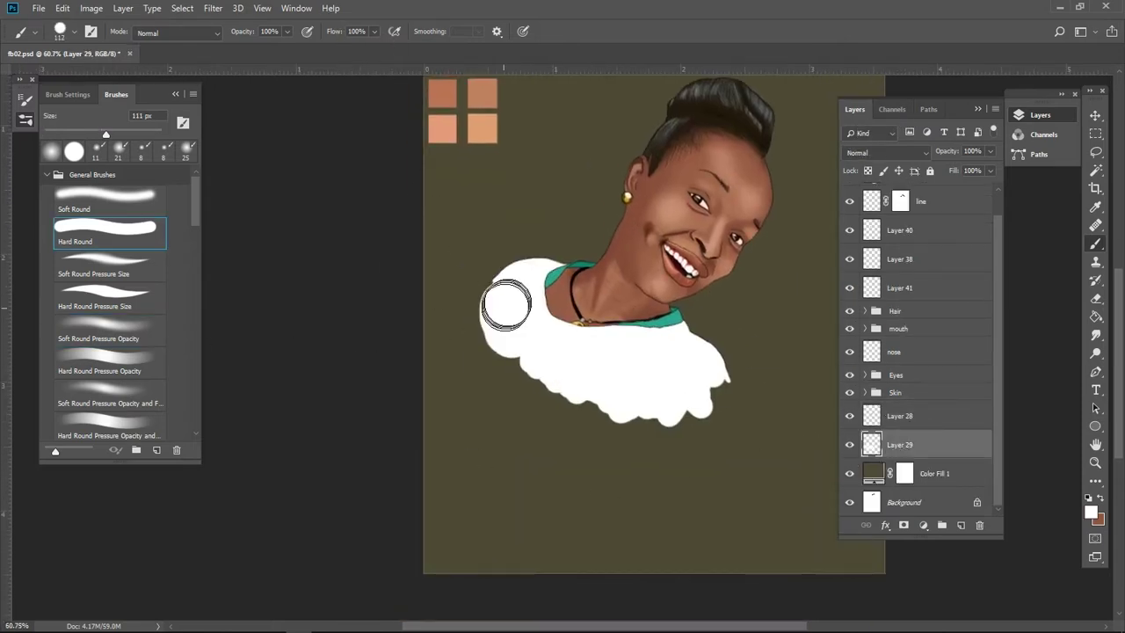
Step: Paint white along the shirt edges to round out the shoulders
mouse_move(505, 305)
mouse_down()
mouse_move(563, 396)
mouse_move(694, 395)
mouse_move(540, 362)
mouse_up()
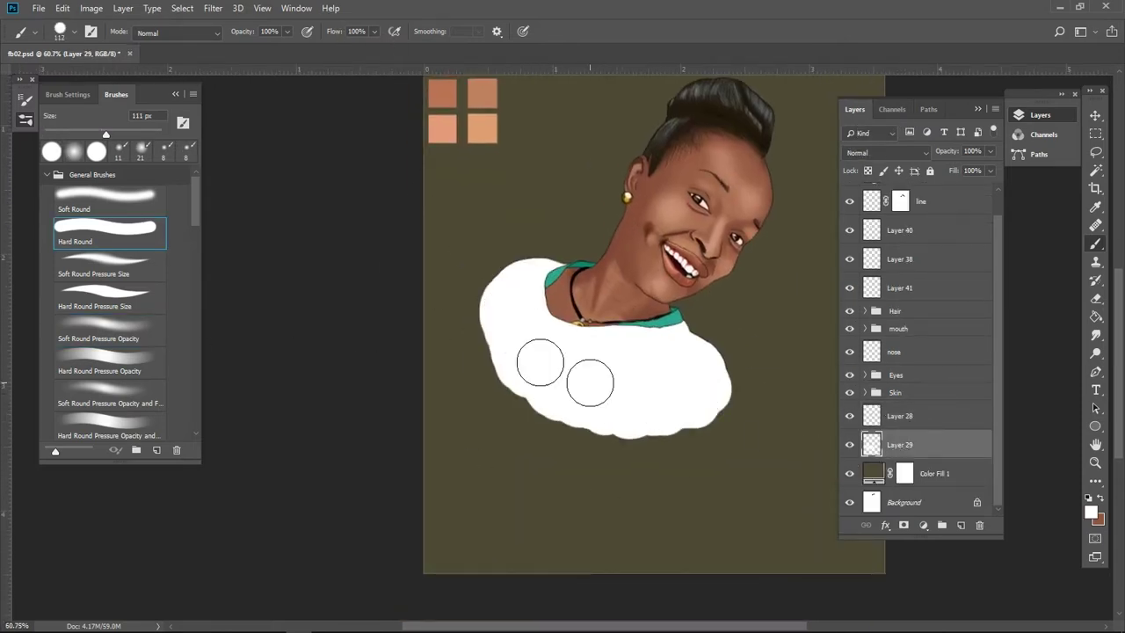
click(47, 174)
click(193, 94)
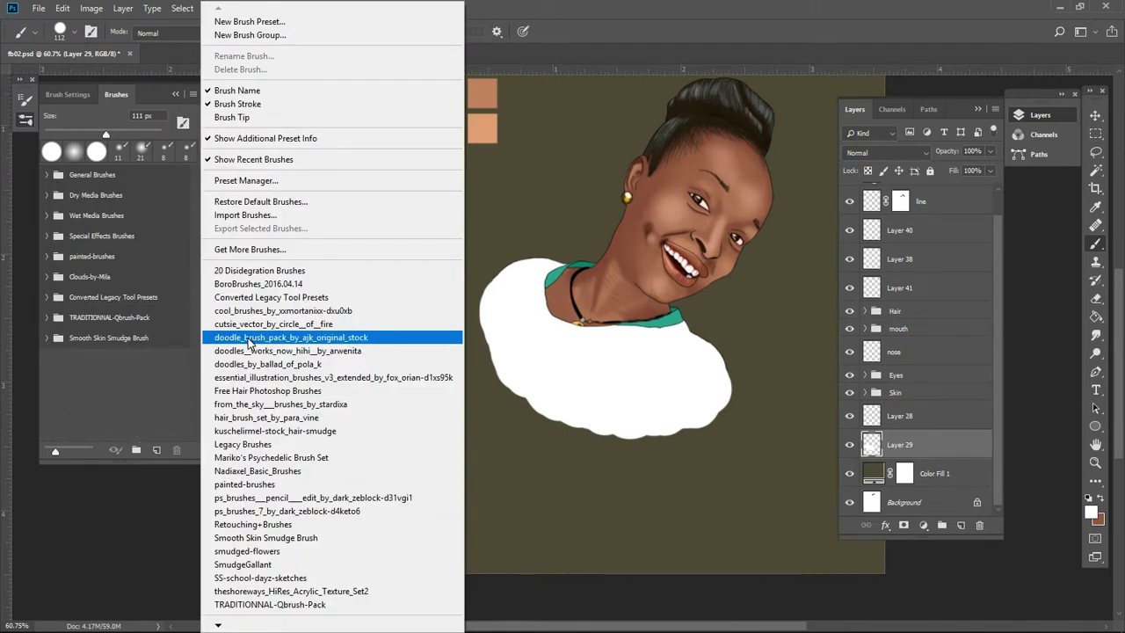
Step: Load the doodles_by_ballad_of_pola_k brush set and pick Sampled Brush 4
click(237, 322)
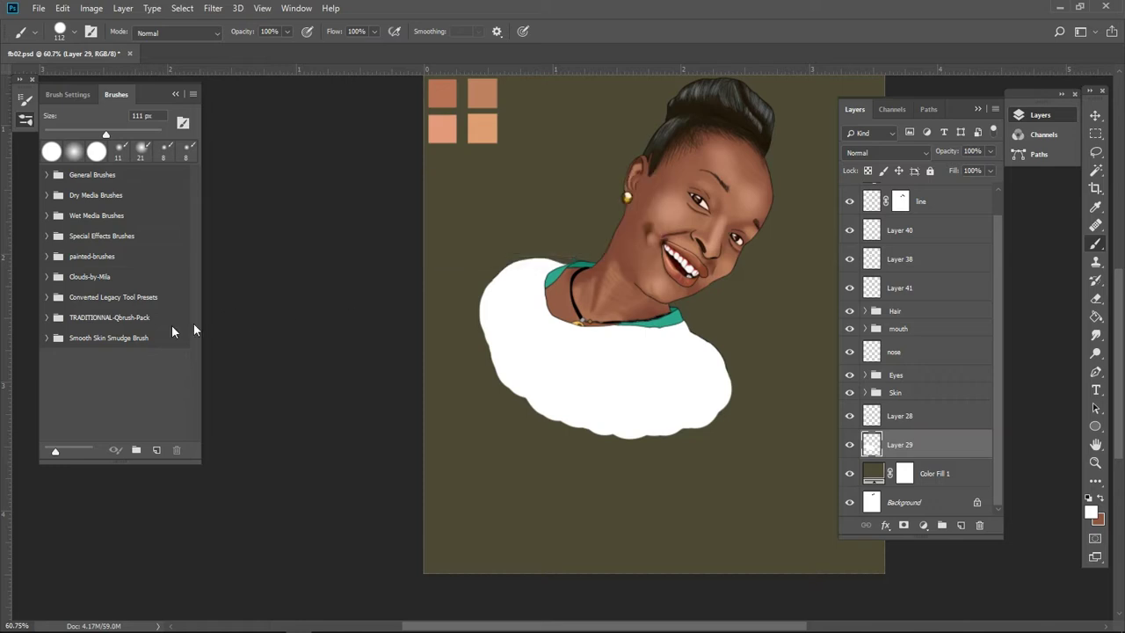
click(164, 383)
scroll(186, 262, down, 3)
click(105, 345)
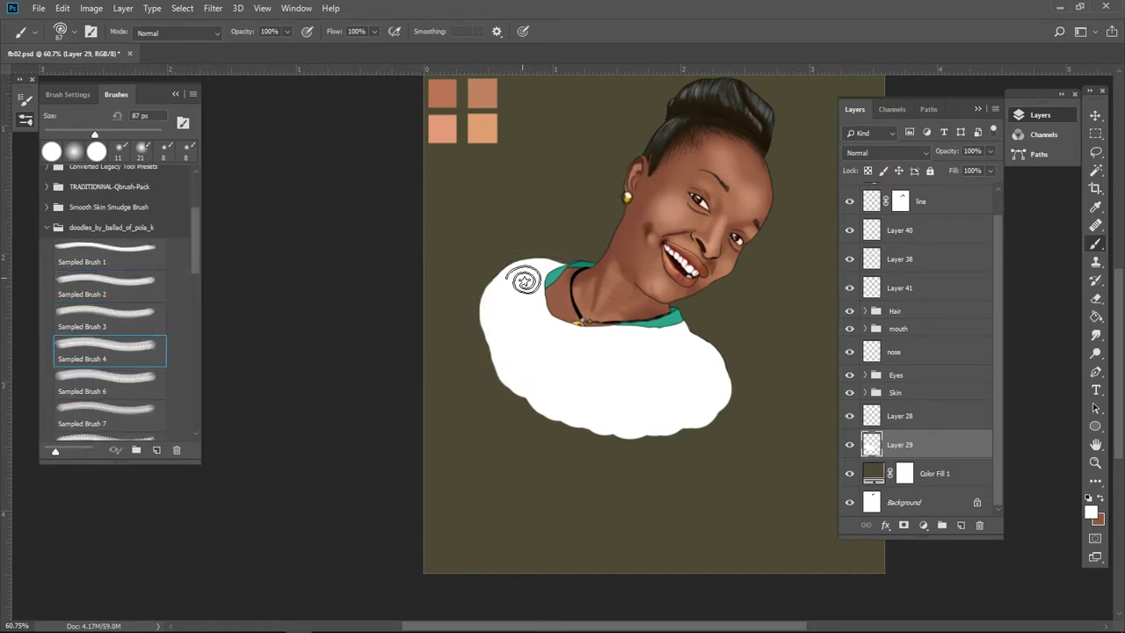
right_click(529, 319)
key(Escape)
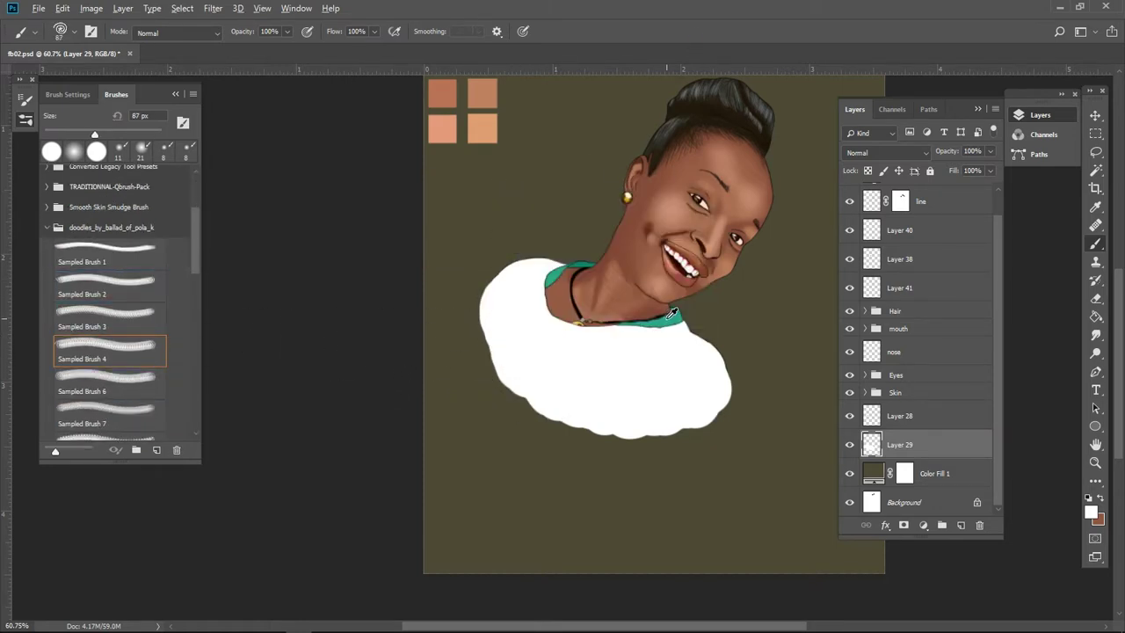
Step: Pick a green colour and stamp a test spiral on the shirt
alt+click(672, 314)
click(1091, 512)
click(799, 161)
click(961, 525)
click(524, 268)
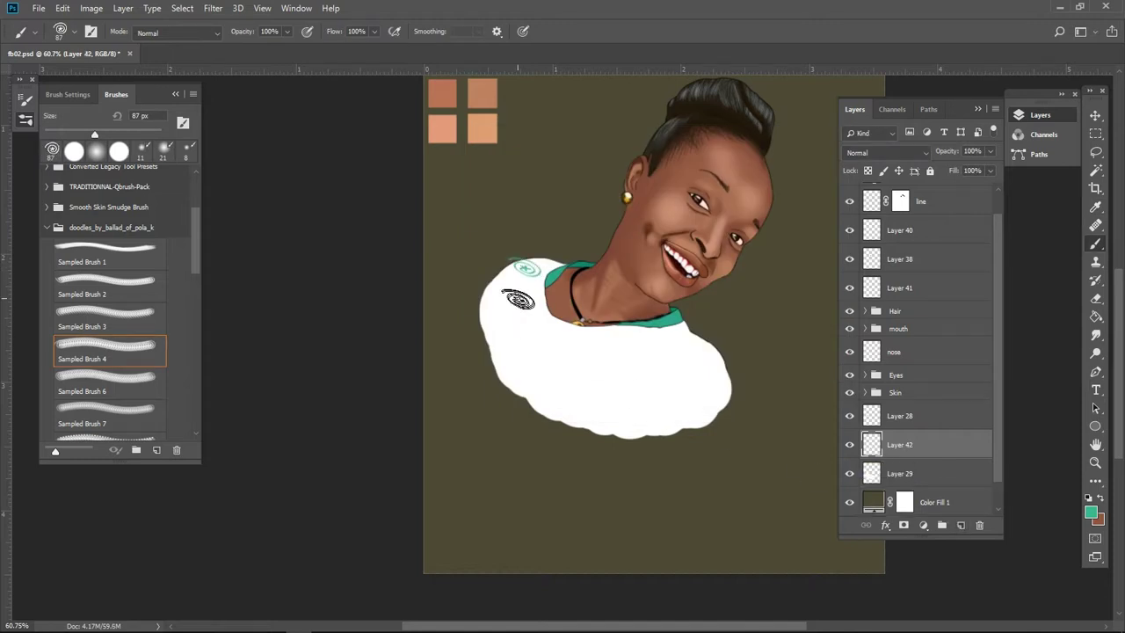
right_click(519, 318)
key(Escape)
Step: Stamp Sampled Brush 6 spirals across the shirt, then undo them
click(515, 298)
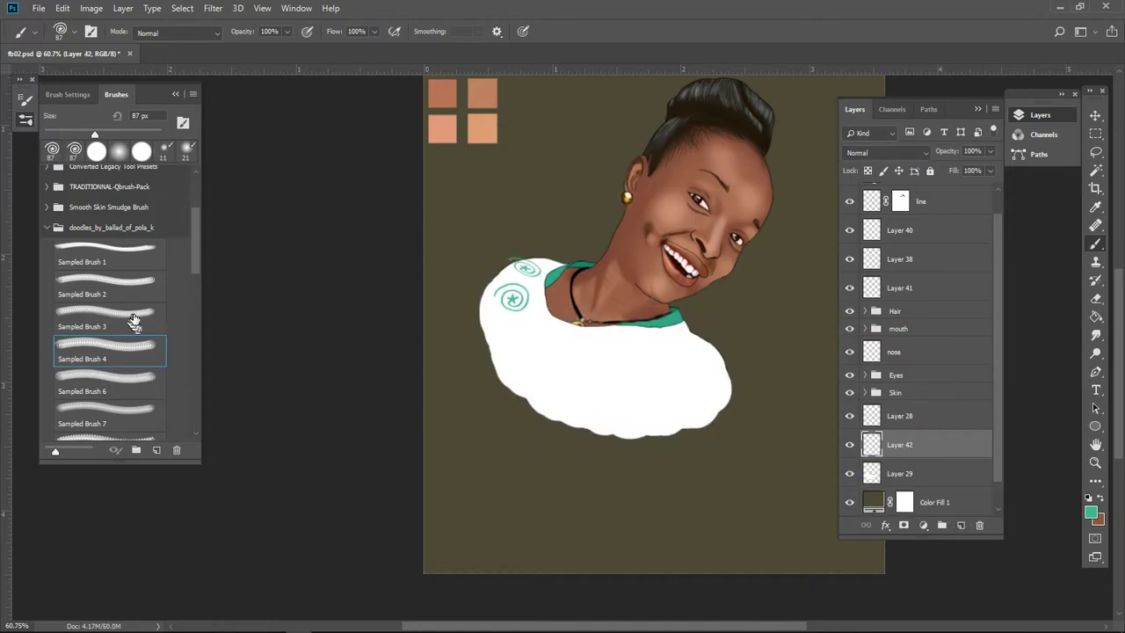
click(545, 381)
click(601, 400)
click(688, 373)
click(684, 411)
key(ctrl+z)
key(ctrl+z)
key(ctrl+z)
key(ctrl+z)
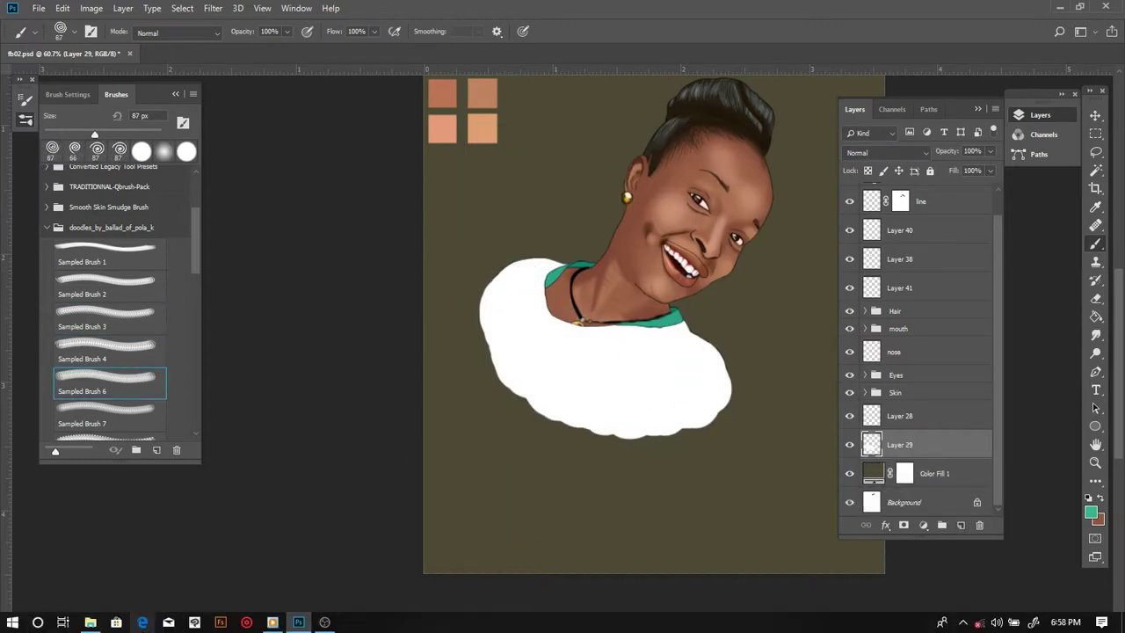
key(super+e)
Step: Place the 03 dust texture from the Dust-Noise folder onto the canvas
click(267, 249)
double_click(367, 303)
drag(648, 219, 636, 372)
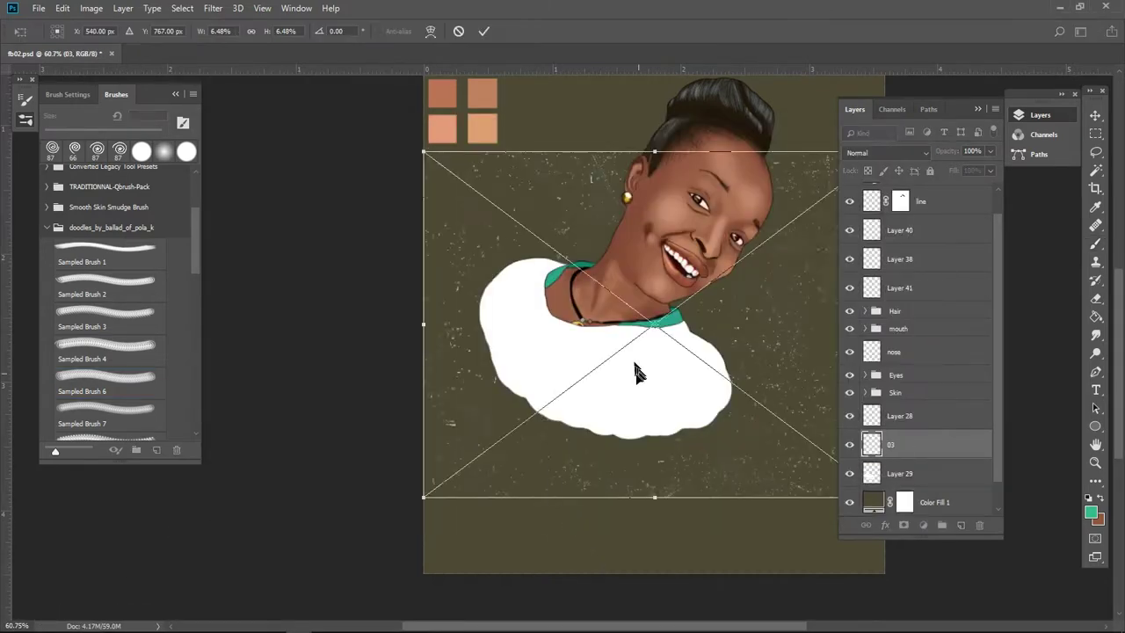
key(Return)
click(886, 525)
Step: Give the 03 texture layer a teal Color Overlay
click(910, 470)
drag(572, 40, 898, 88)
click(1070, 140)
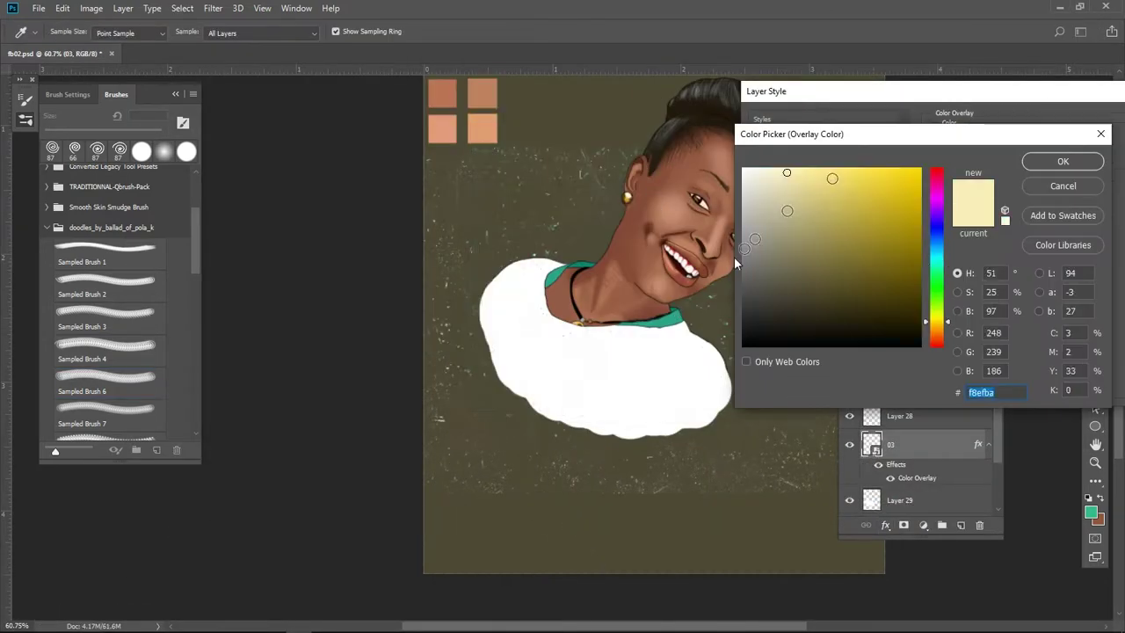
click(906, 255)
click(1062, 159)
key(Return)
Step: Duplicate the 03 texture layer and commit a transform on the copy
right_click(955, 449)
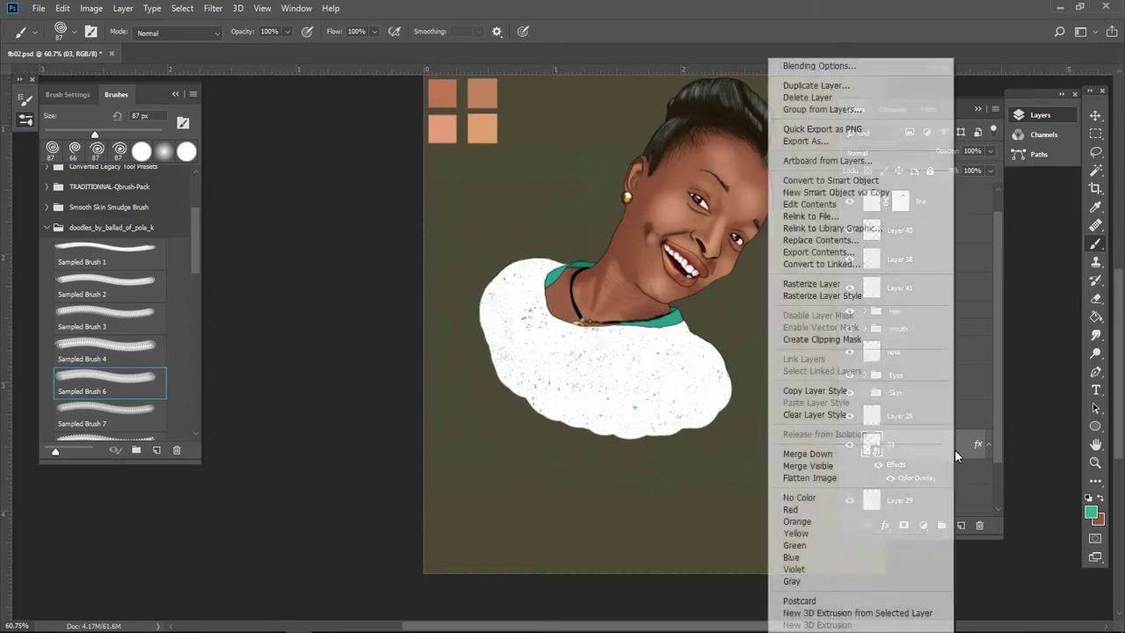
key(ctrl+j)
key(ctrl+t)
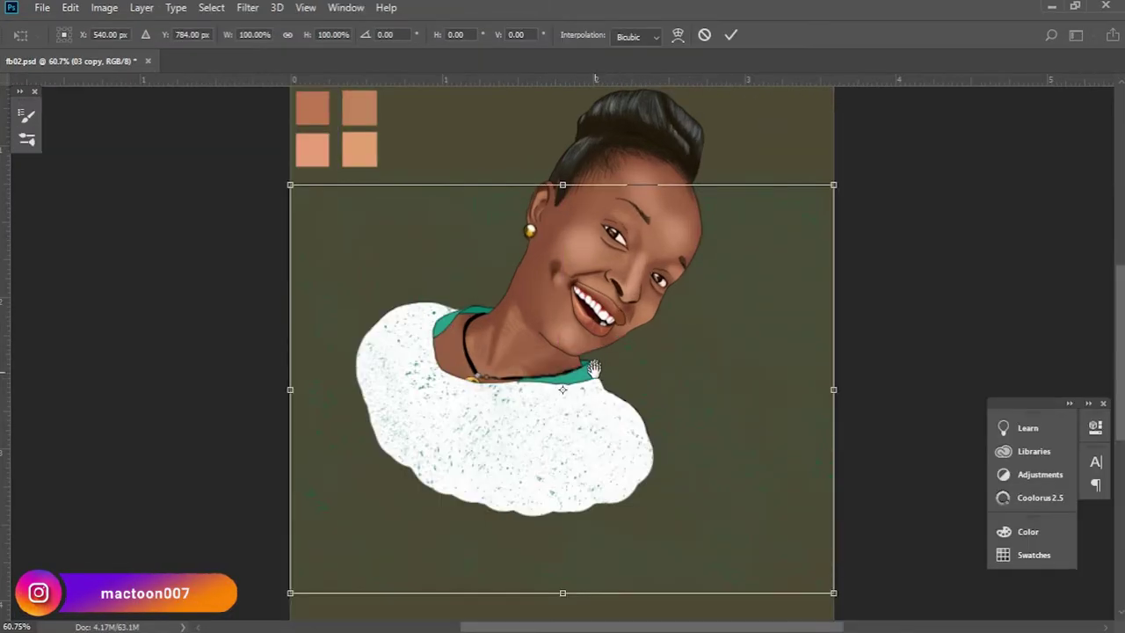
key(Return)
key(b)
Step: Restore the Brushes and Layers panels
click(346, 7)
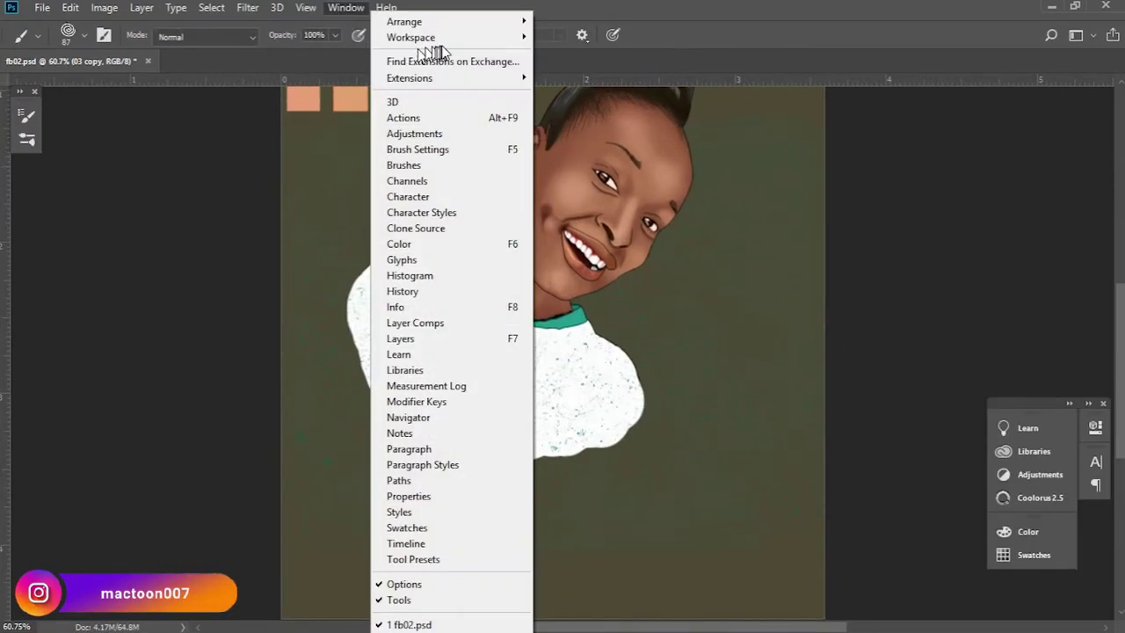
click(413, 163)
click(976, 123)
scroll(877, 369, down, 5)
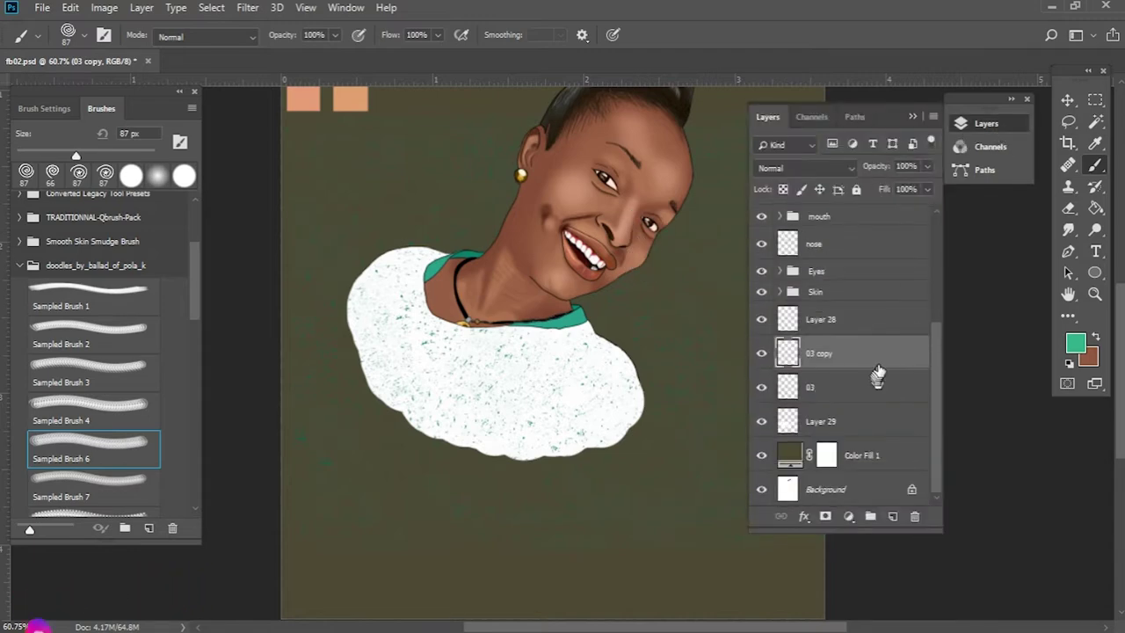
Step: Duplicate the texture several more times, offsetting copies for denser speckles
key(ctrl+j)
key(v)
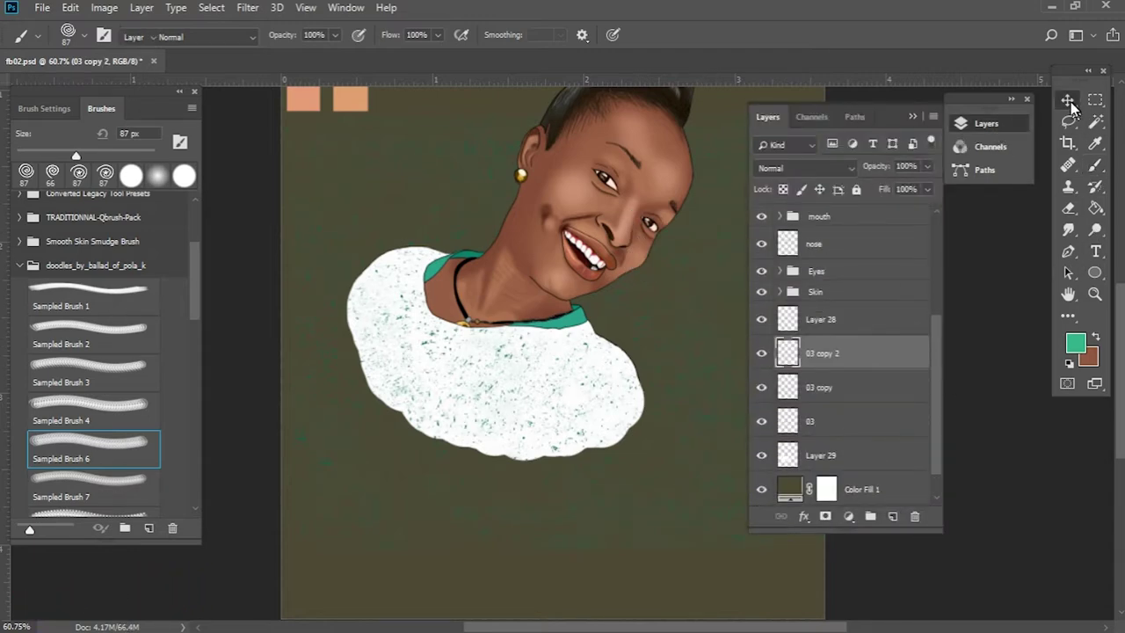
key(ctrl)
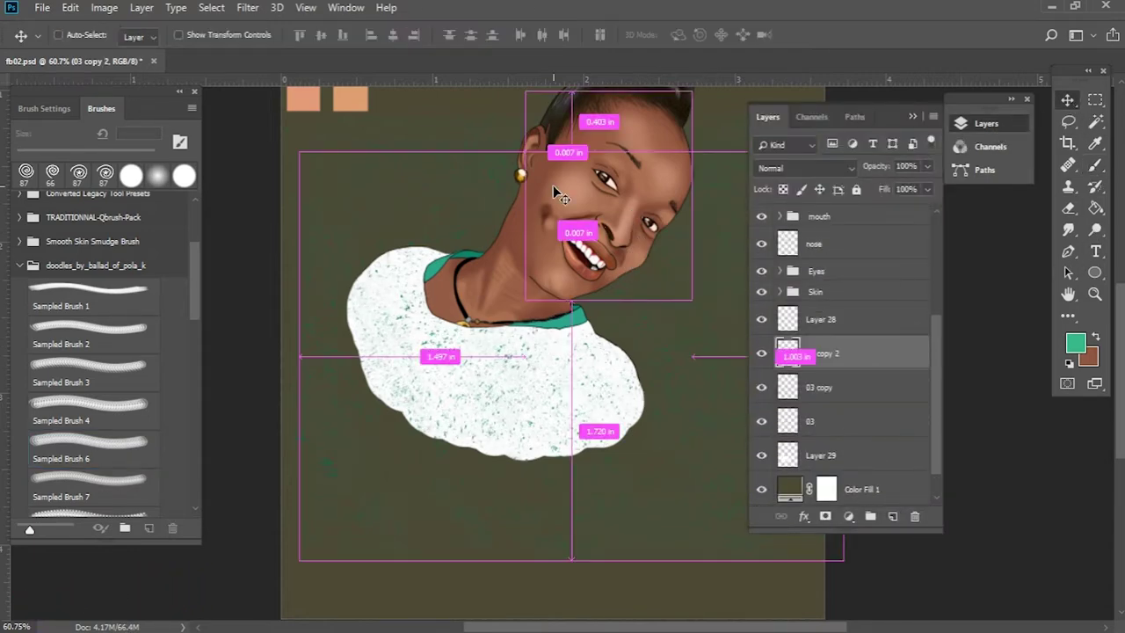
key(ctrl+j)
key(ctrl+j)
key(ctrl+j)
key(ctrl+j)
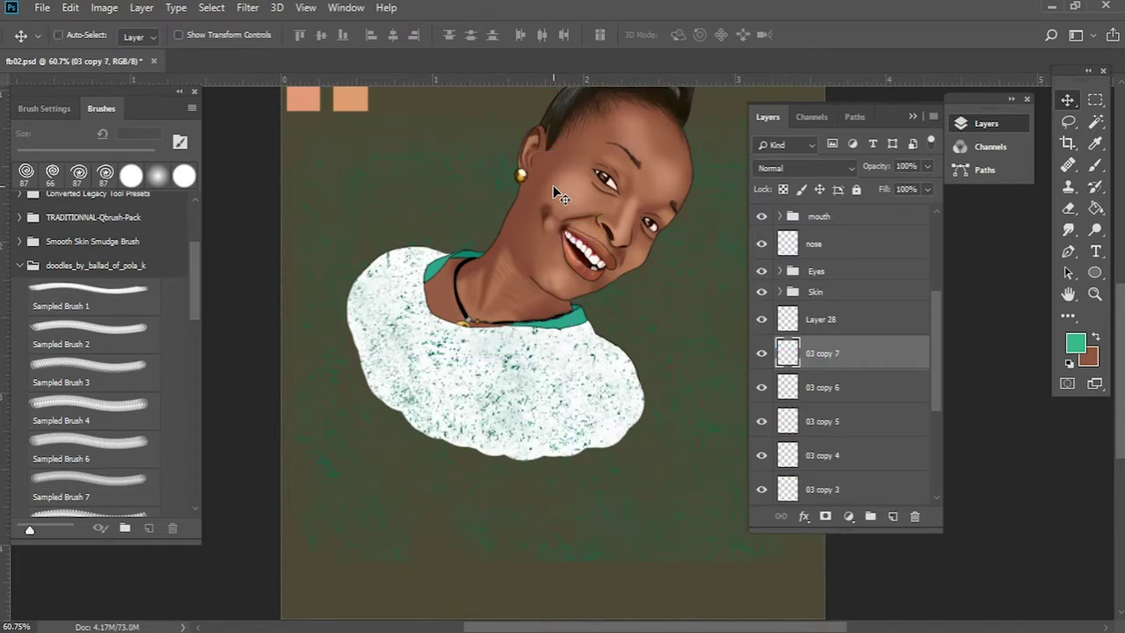
key(ctrl+j)
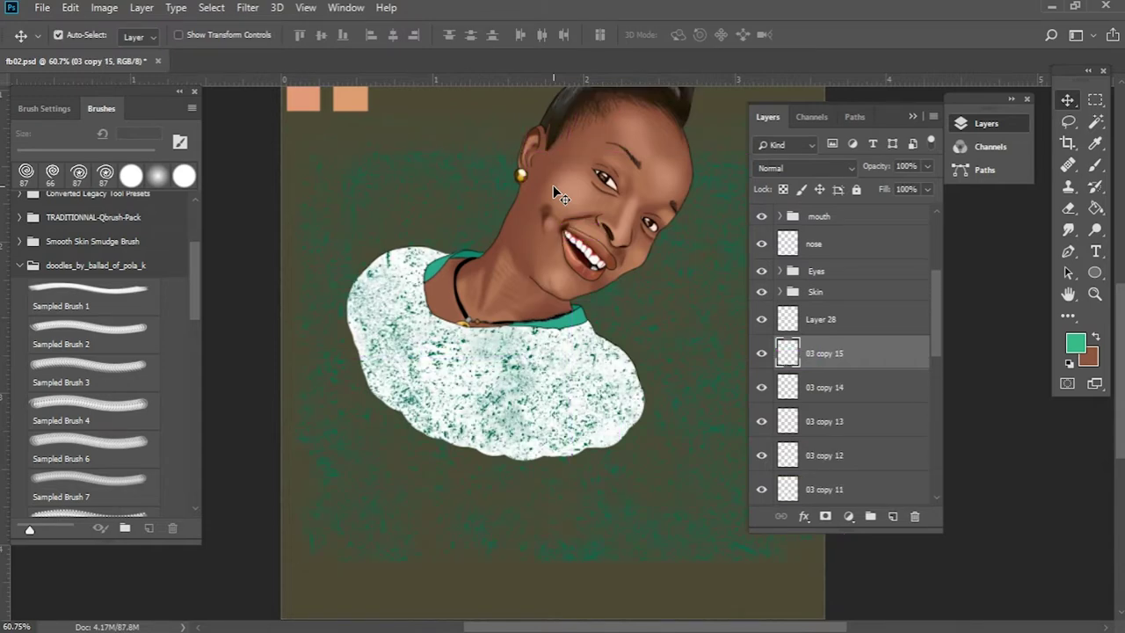
key(alt+Right)
key(alt+Right)
key(alt+Right)
key(alt+Right)
key(alt+Right)
key(alt+Right)
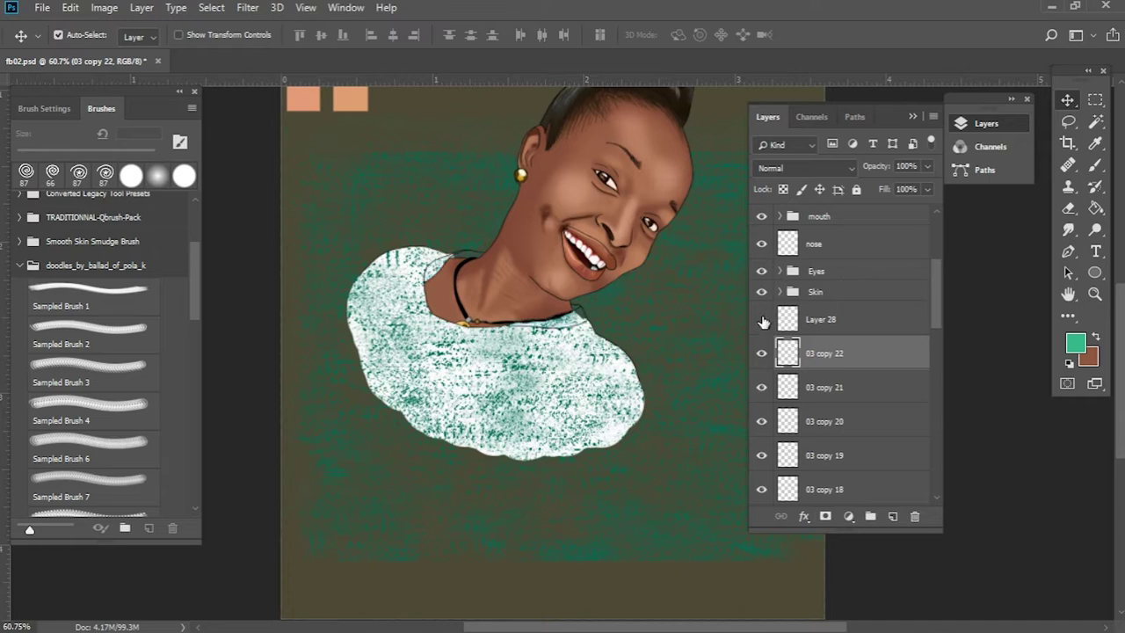
Step: Group all 03 texture layers and add a layer mask to the group
drag(936, 299, 936, 413)
shift+click(861, 387)
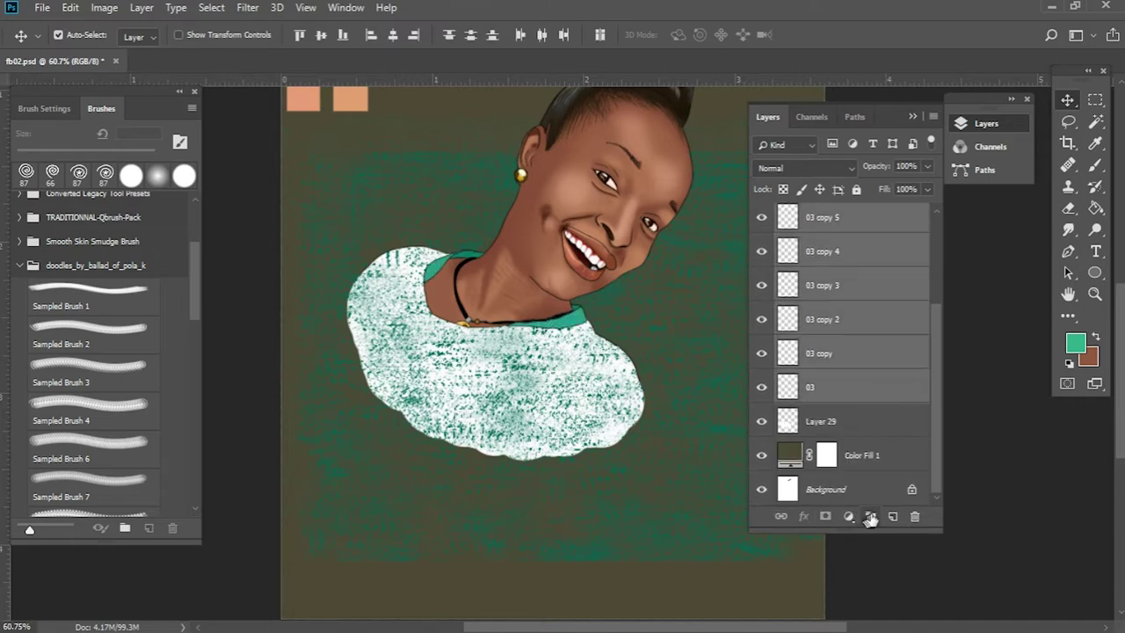
click(871, 520)
click(825, 516)
Step: Limit the texture to the shirt and merge Group 2 into a single layer
drag(576, 289, 550, 344)
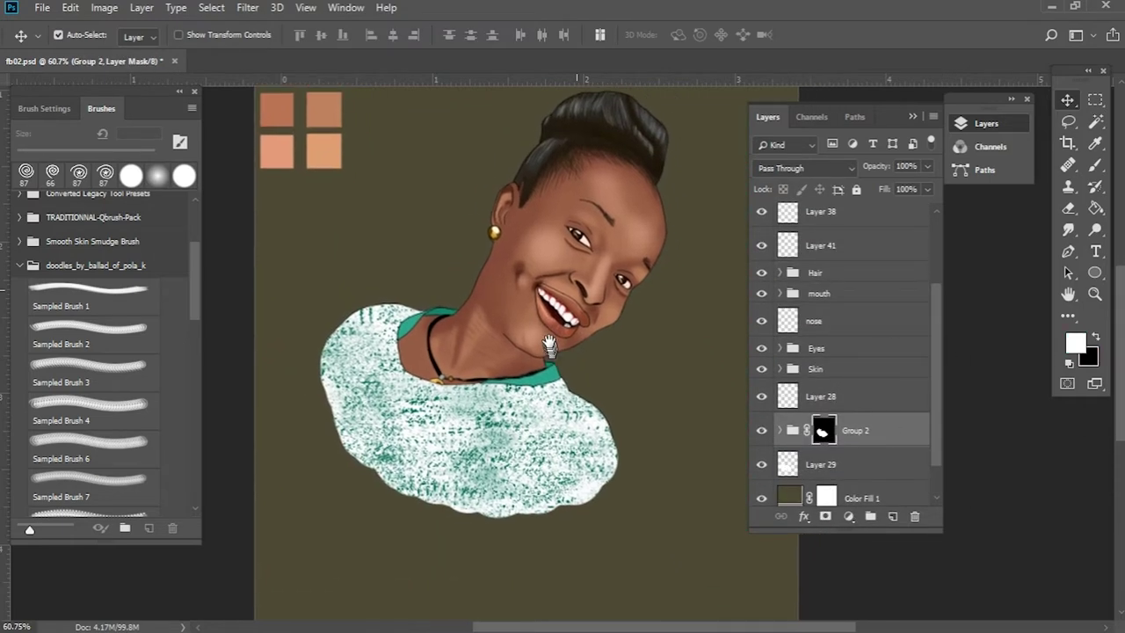
scroll(550, 344, down, 2)
right_click(853, 433)
click(892, 498)
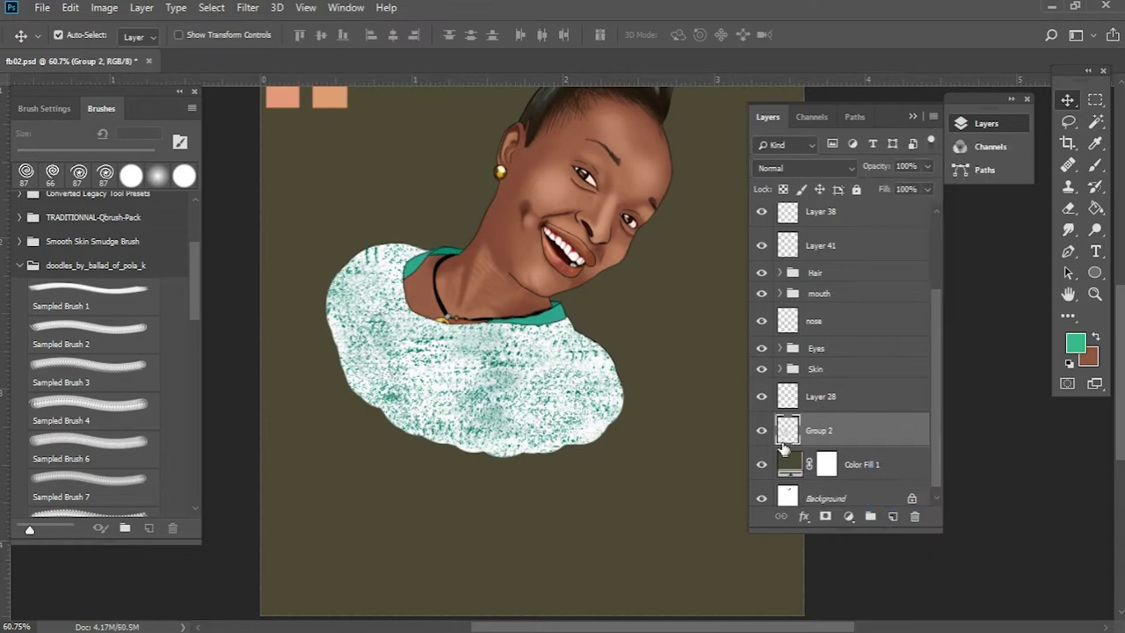
Step: Add a mask to Group 2 and paint out the upper-left shirt texture in black with a Hard Round brush
click(825, 516)
scroll(88, 352, up, 10)
scroll(57, 246, up, 10)
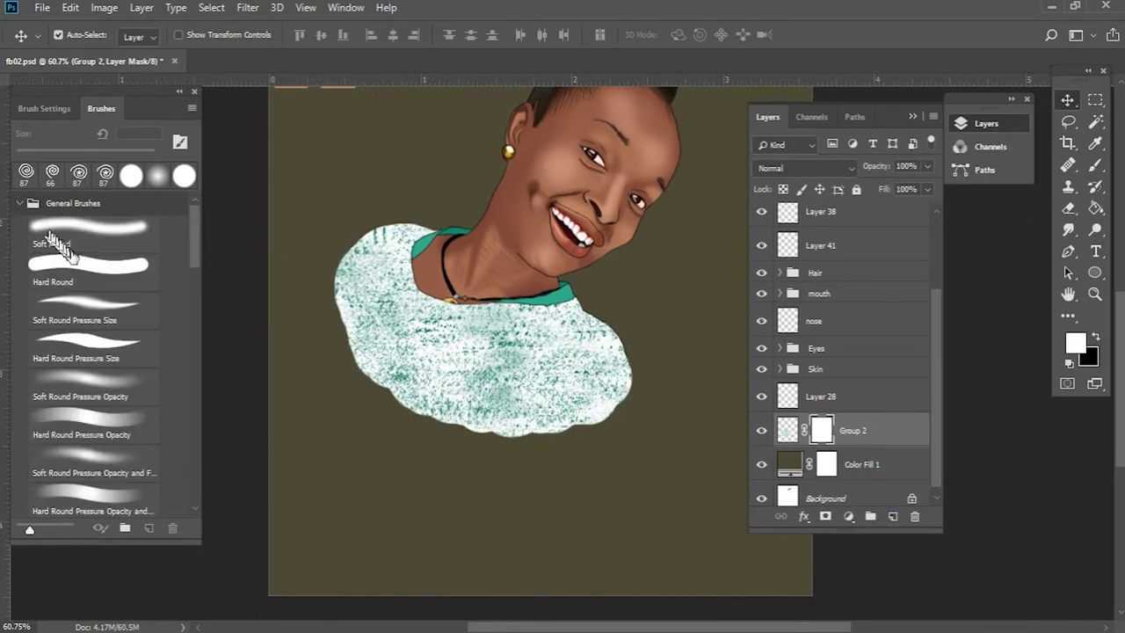
click(88, 264)
key(x)
drag(339, 272, 387, 413)
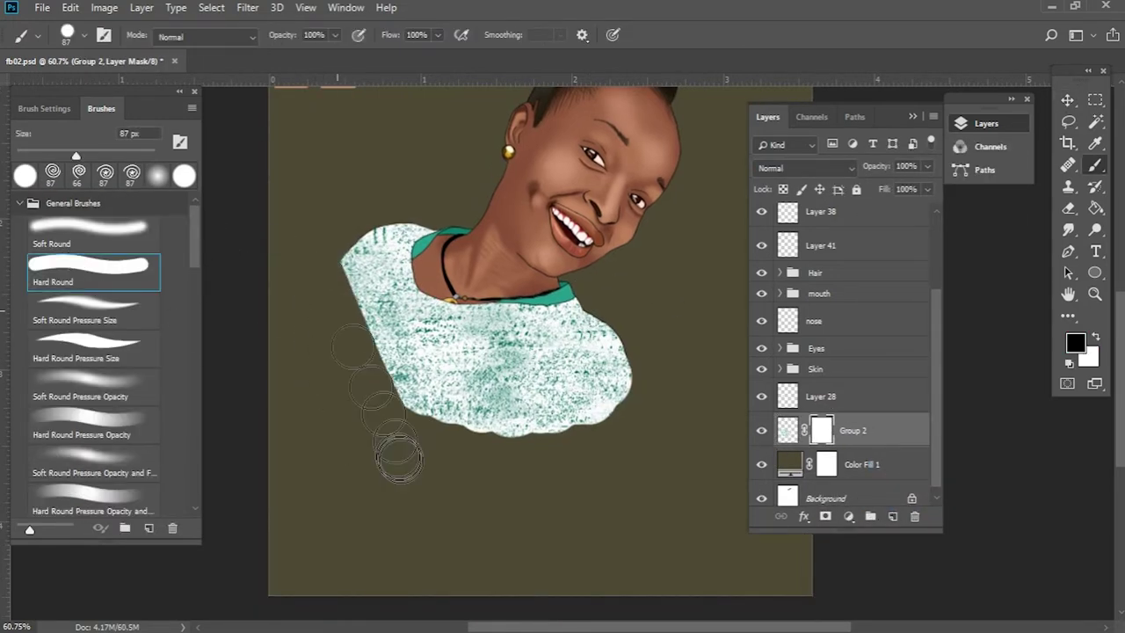
Step: Restore the painted-brushes set and brush ragged streaks with Sampled Brush 184
click(20, 203)
click(191, 108)
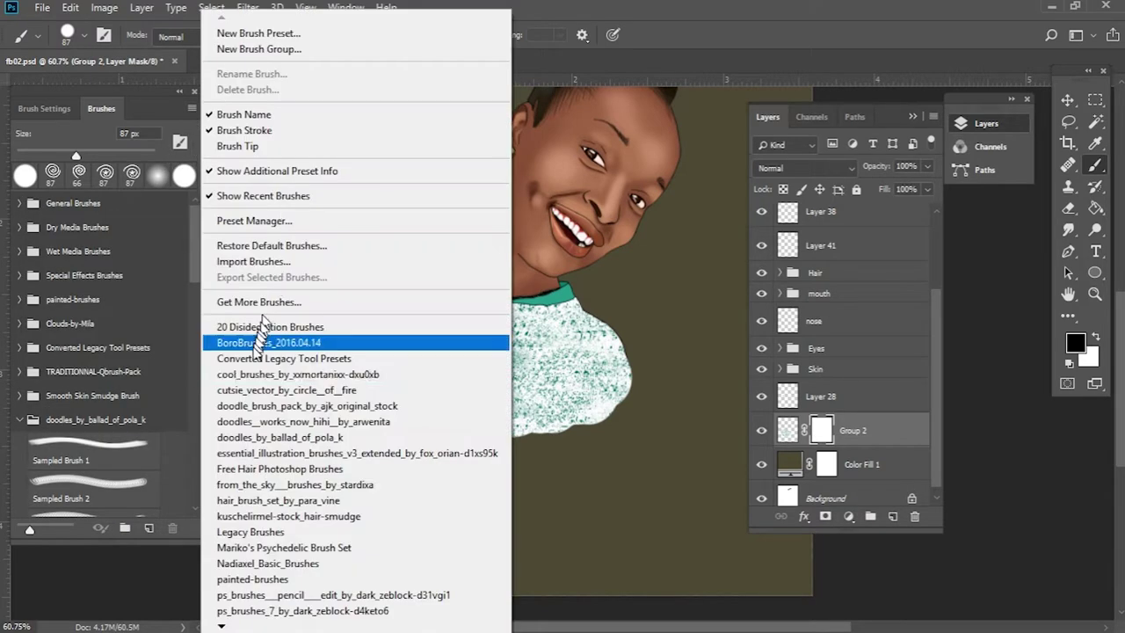
click(271, 580)
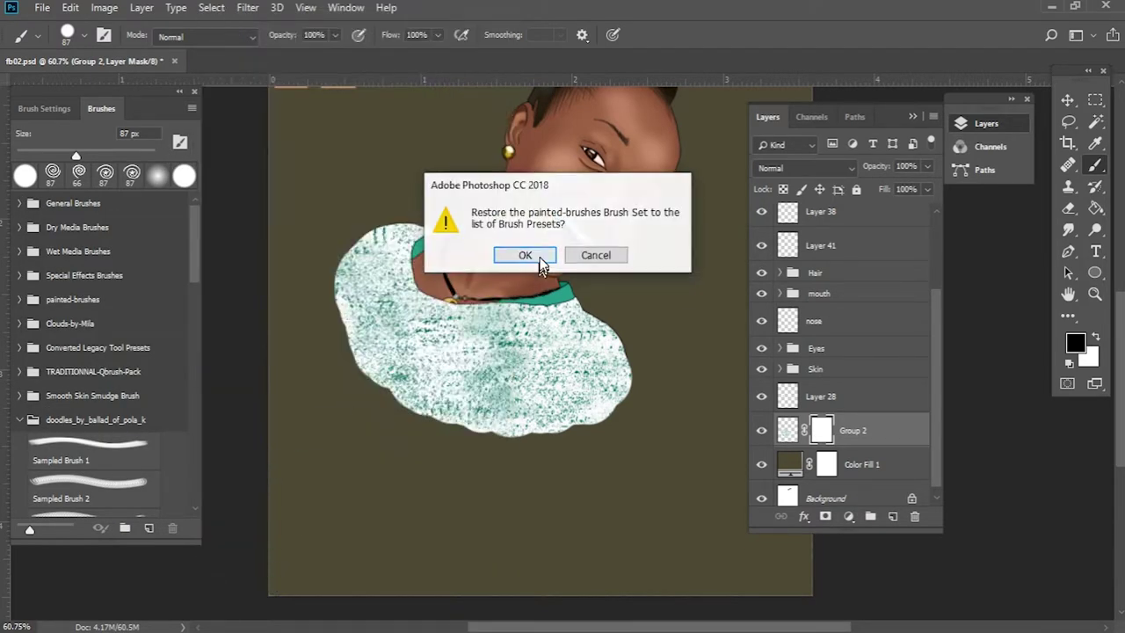
click(525, 255)
click(32, 444)
click(88, 470)
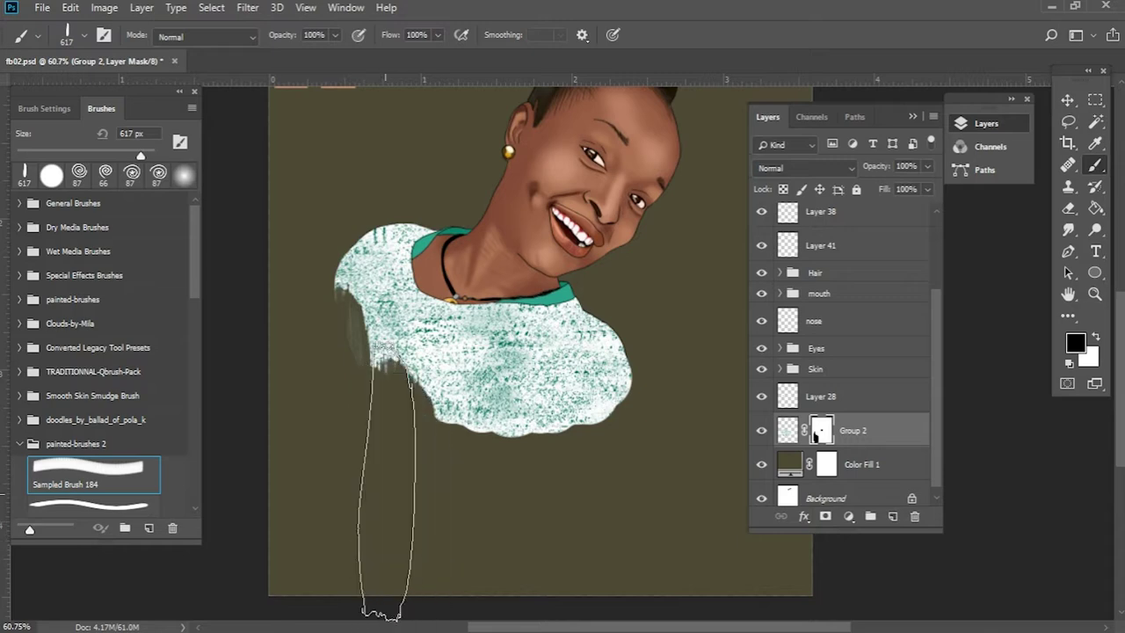
drag(386, 482, 572, 482)
Step: Mask drippy streaks into the lower shirt edge with Sampled Brush 185 rotated vertical
scroll(195, 318, down, 3)
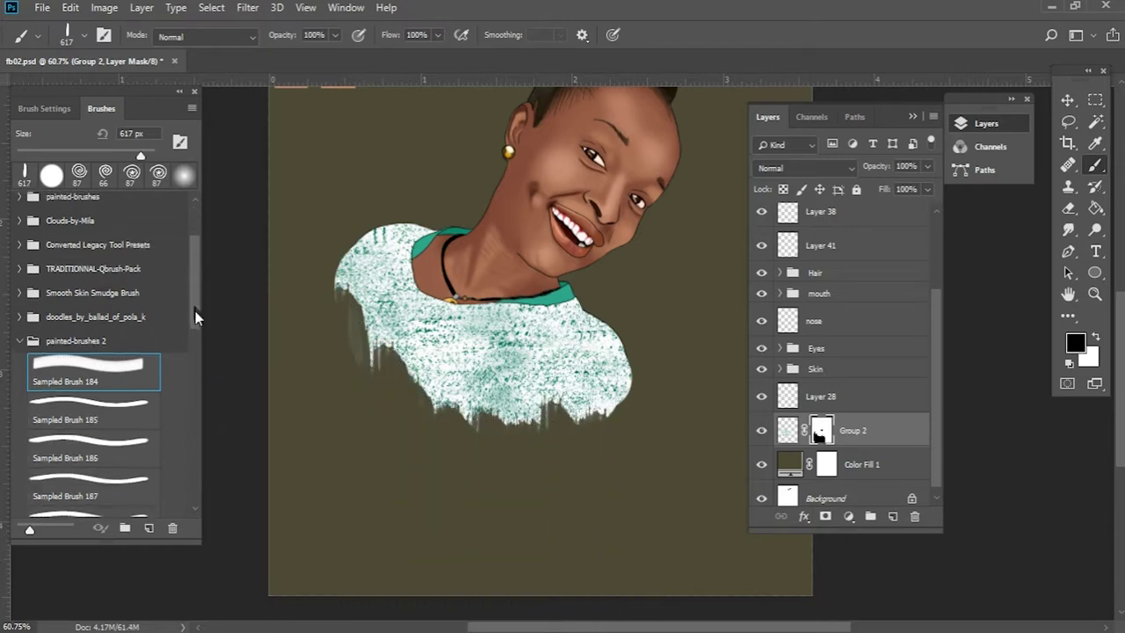
click(88, 403)
right_click(479, 368)
drag(527, 422, 517, 387)
key(Return)
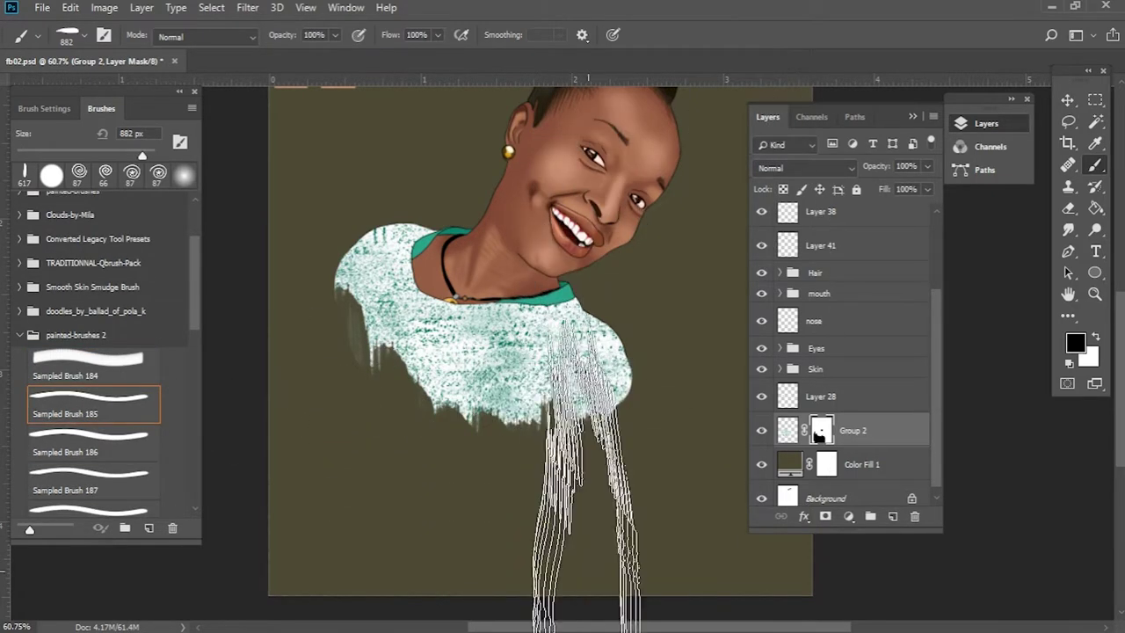
click(587, 545)
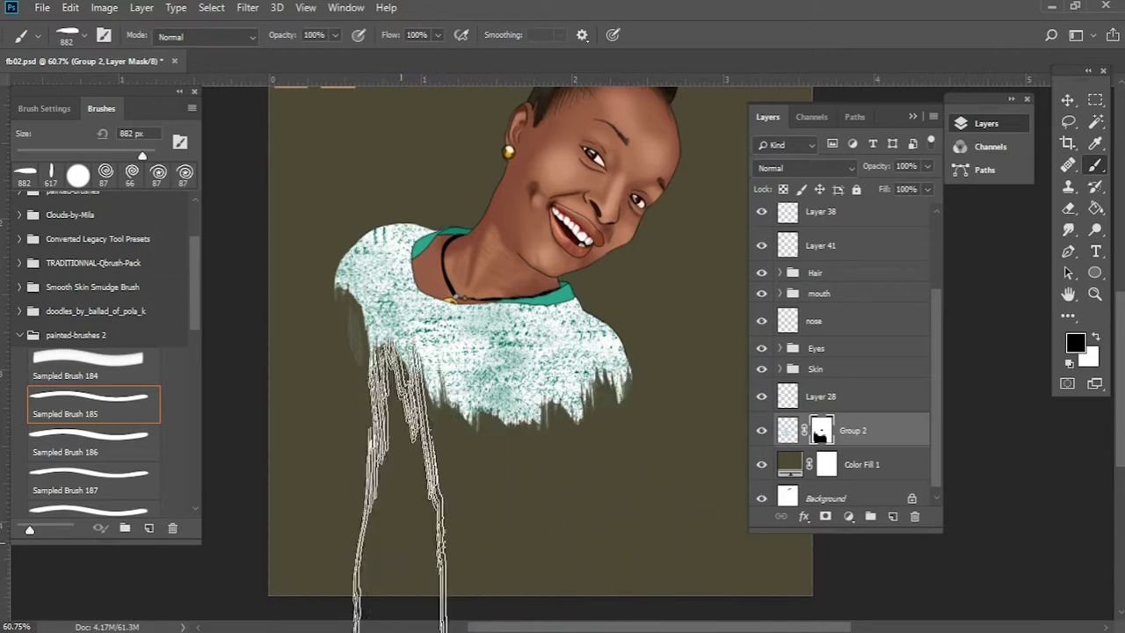
Step: Switch to the Move tool and select the line layer
click(1067, 99)
scroll(785, 215, up, 3)
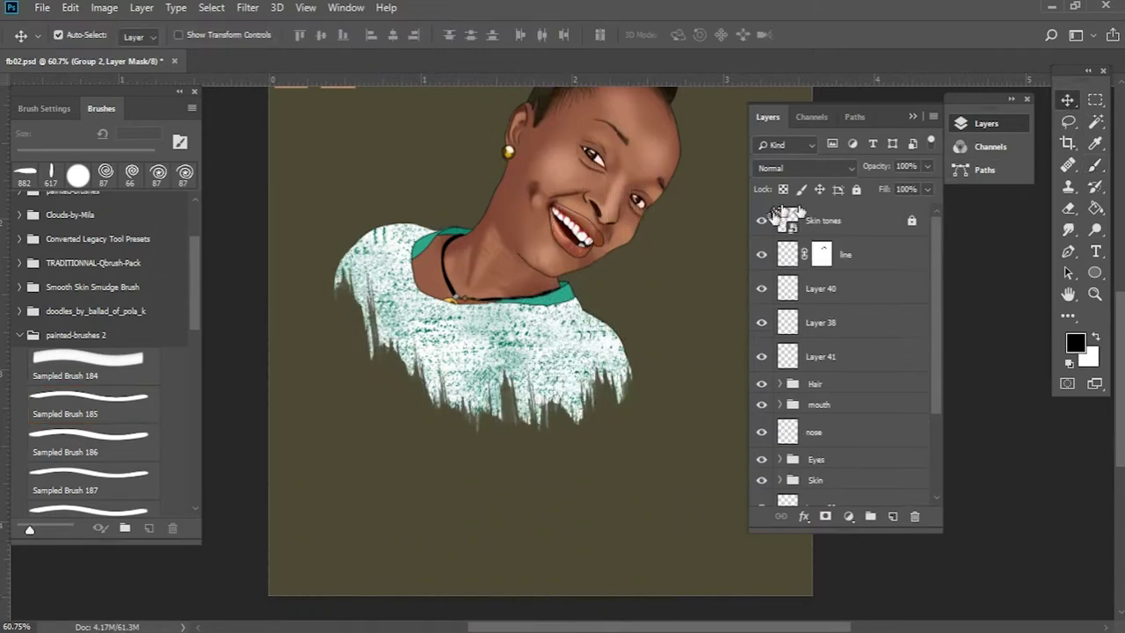
scroll(523, 313, down, 3)
click(861, 254)
Step: Select all portrait layers down to Group 2 and move the portrait right and down
scroll(879, 351, down, 3)
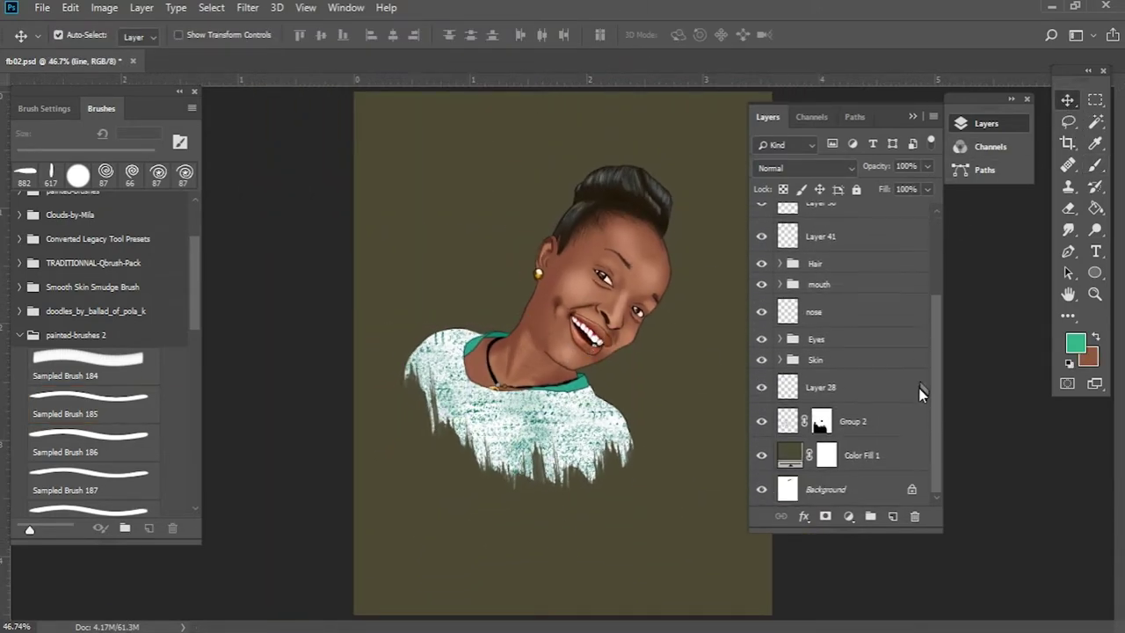
shift+click(859, 424)
key(ctrl+t)
mouse_move(524, 410)
mouse_down()
mouse_move(558, 417)
mouse_move(578, 405)
mouse_move(563, 420)
mouse_up()
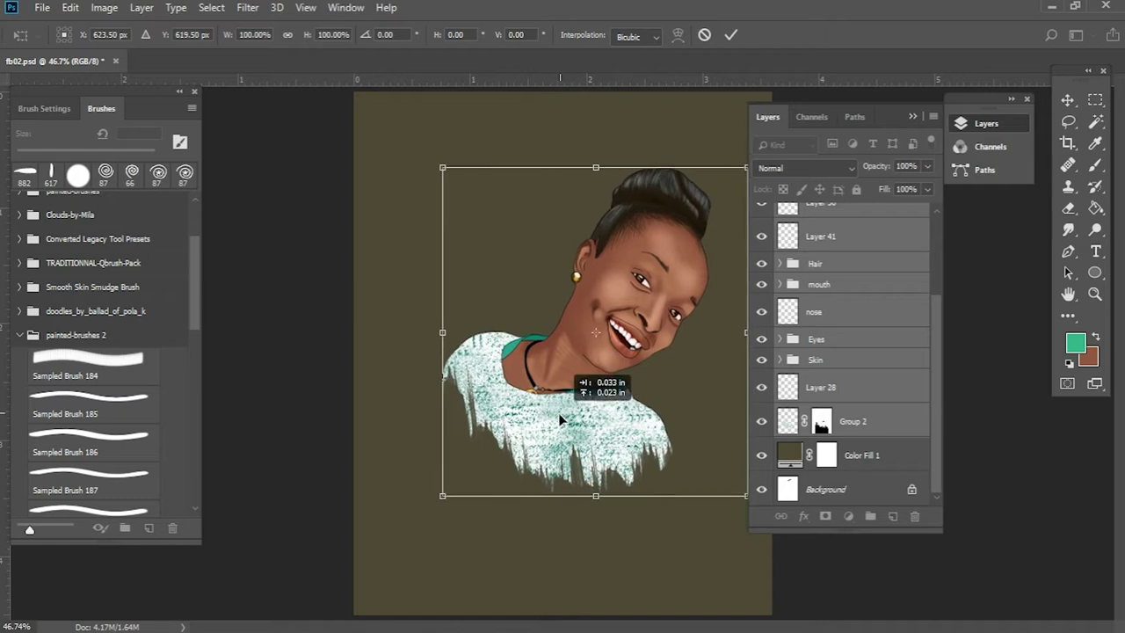
click(731, 34)
Step: Change the Color Fill 1 background to a dark teal
click(782, 451)
double_click(782, 451)
drag(916, 378, 936, 338)
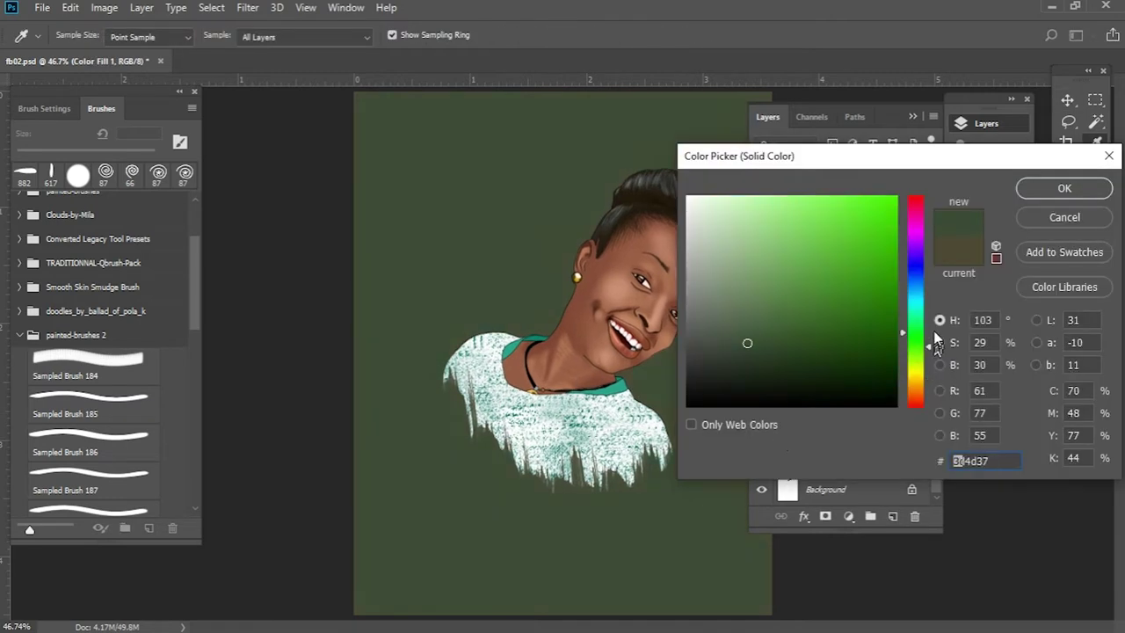
click(1065, 188)
Step: Add 'mactoon007' signature text with tight letter spacing in the Kirinkes Decor font
click(598, 208)
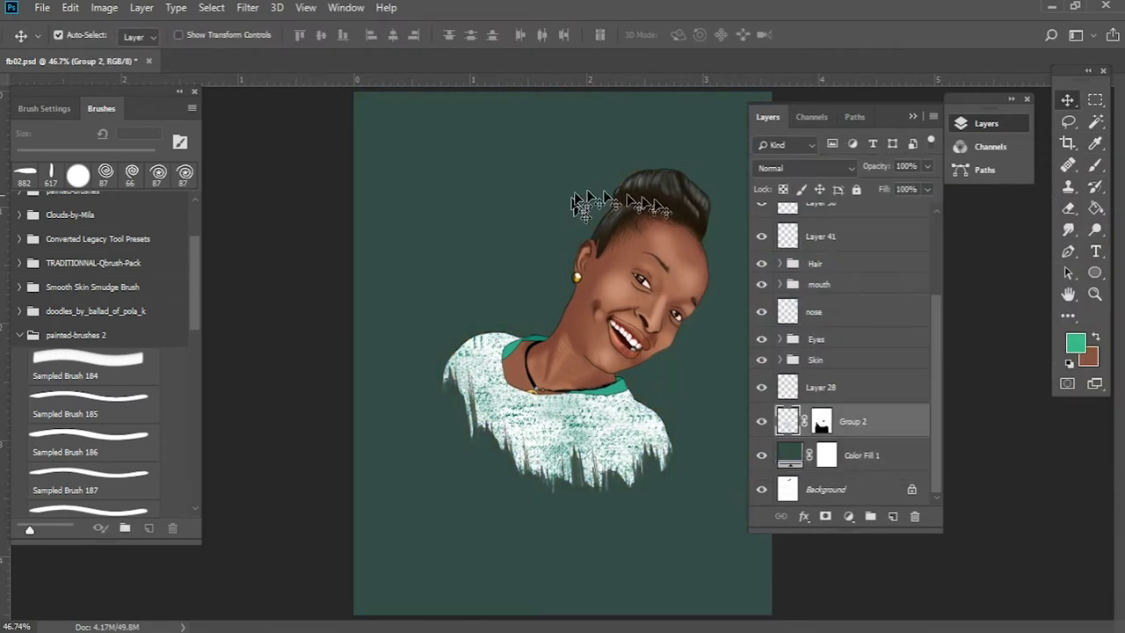
key(t)
text(mactoon)
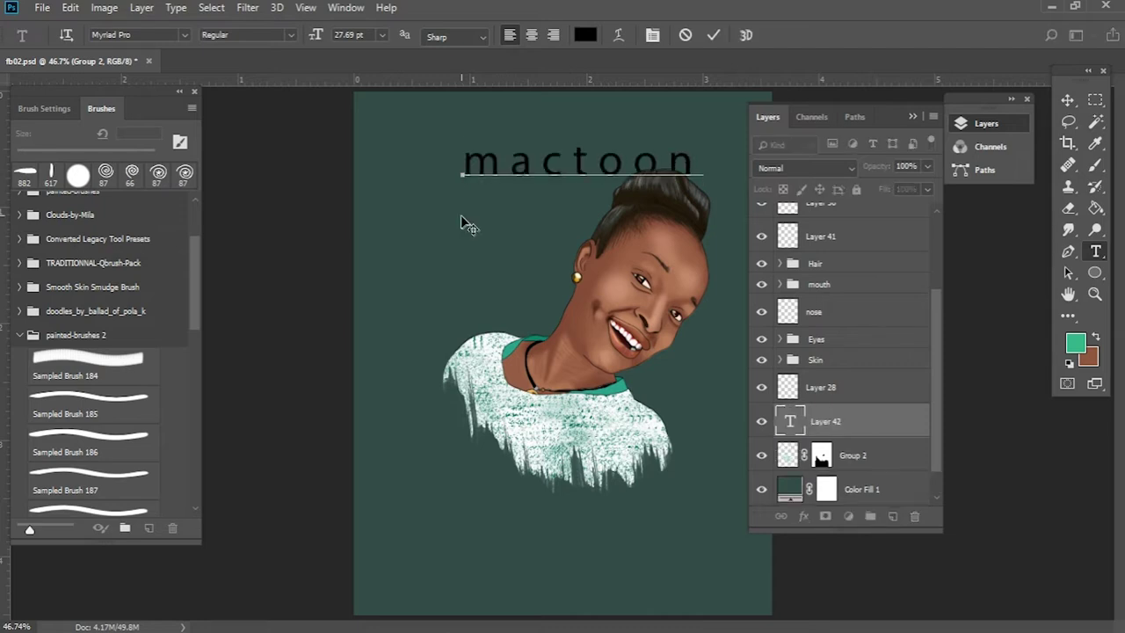
text(00)
key(ctrl+a)
click(746, 151)
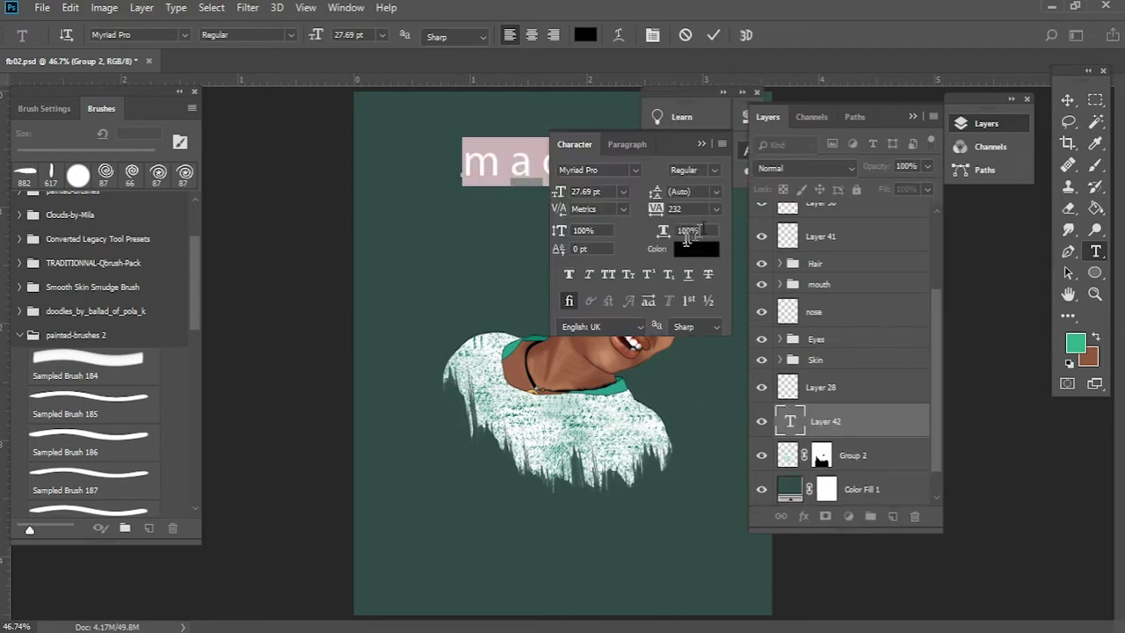
click(704, 230)
click(695, 263)
drag(703, 91, 1016, 419)
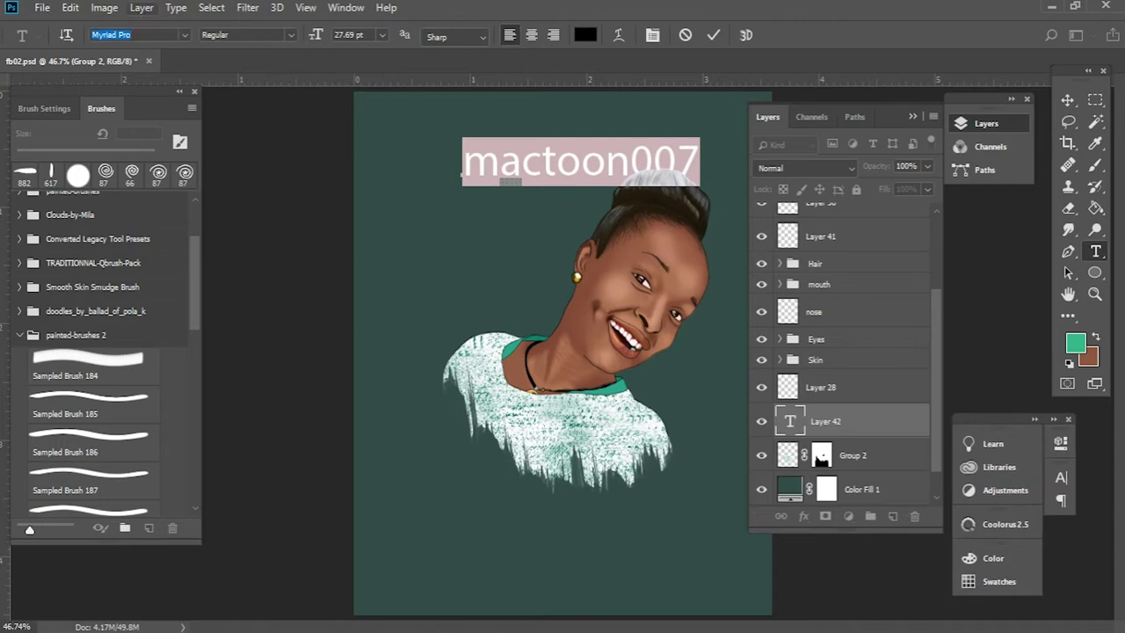
text(kri)
click(242, 86)
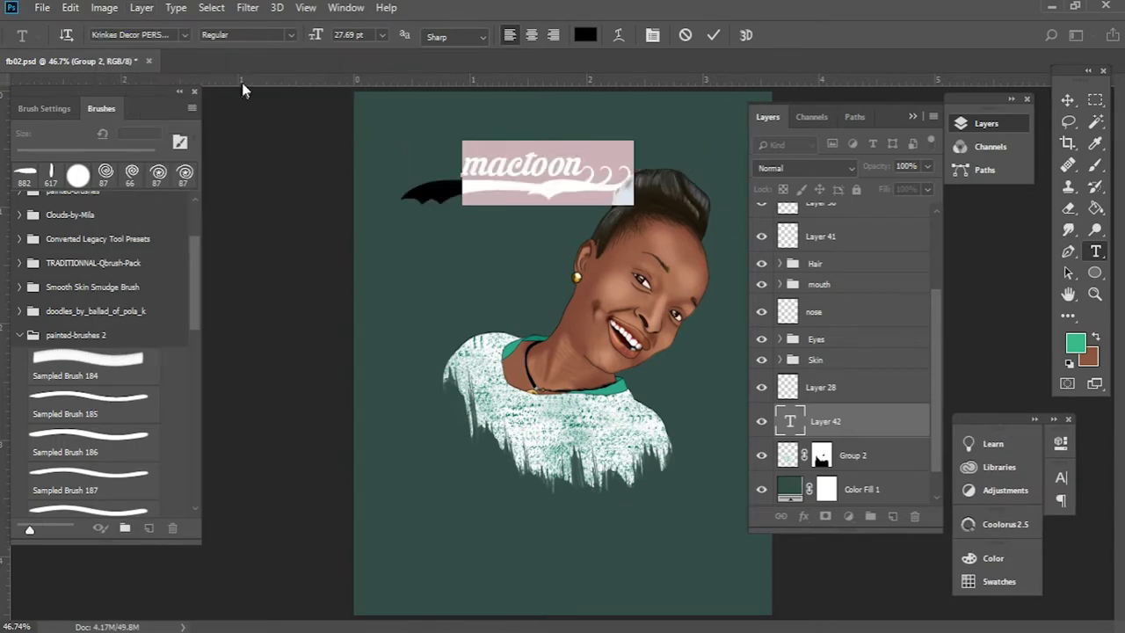
click(713, 44)
Step: Move the signature onto the shirt and shrink it to about a third
key(v)
drag(528, 176, 574, 422)
click(679, 388)
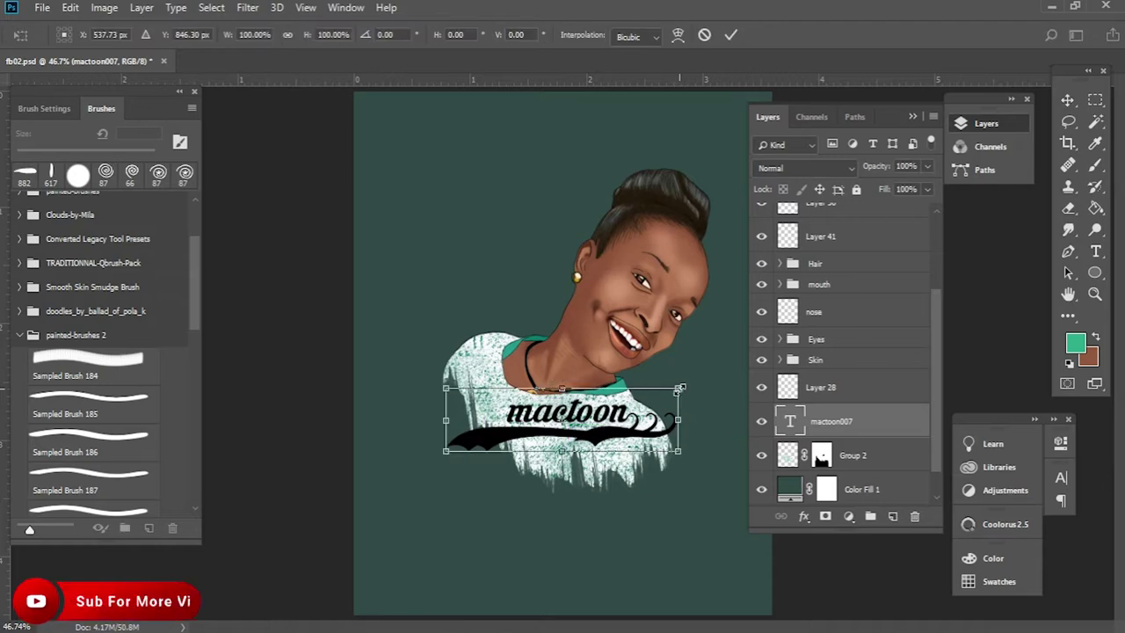
mouse_move(678, 388)
mouse_down()
mouse_move(607, 408)
mouse_move(586, 383)
mouse_move(626, 414)
mouse_move(621, 403)
mouse_up()
scroll(585, 446, up, 3)
Step: Commit the signature and set Color Fill 1 to slate blue #314b54 (H 196)
click(730, 34)
scroll(567, 343, down, 4)
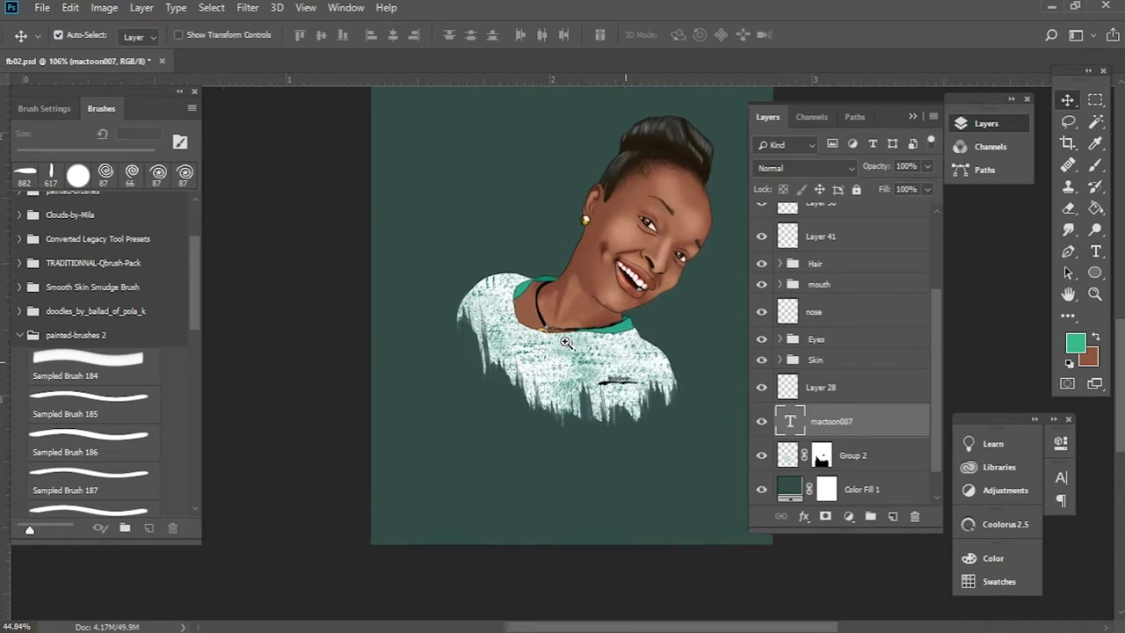
scroll(606, 378, up, 2)
double_click(789, 490)
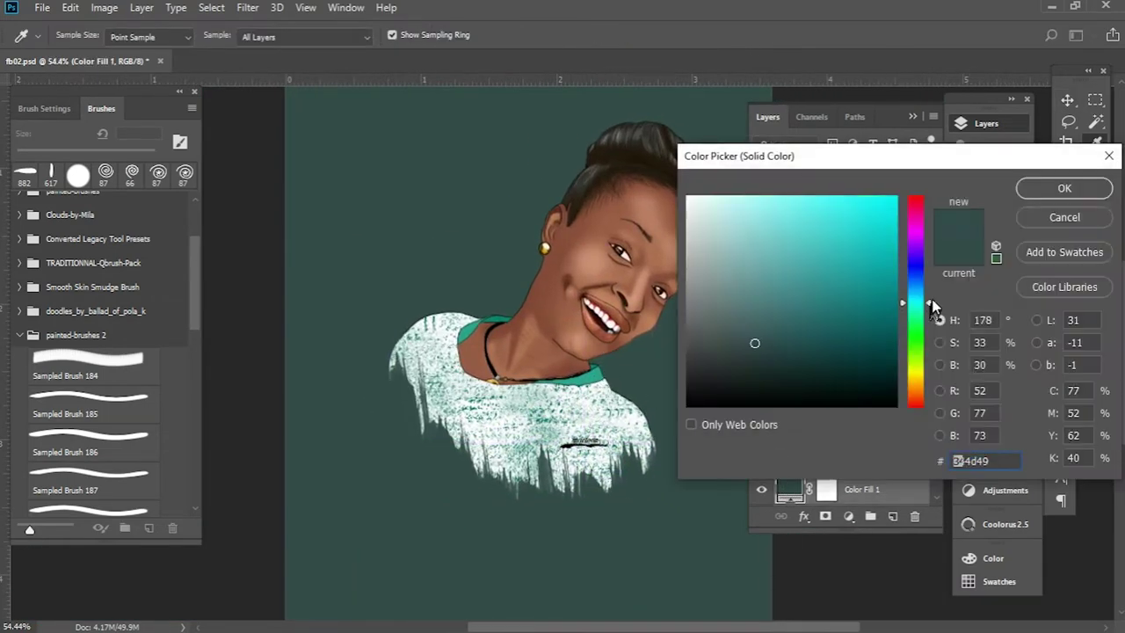
drag(923, 306, 923, 292)
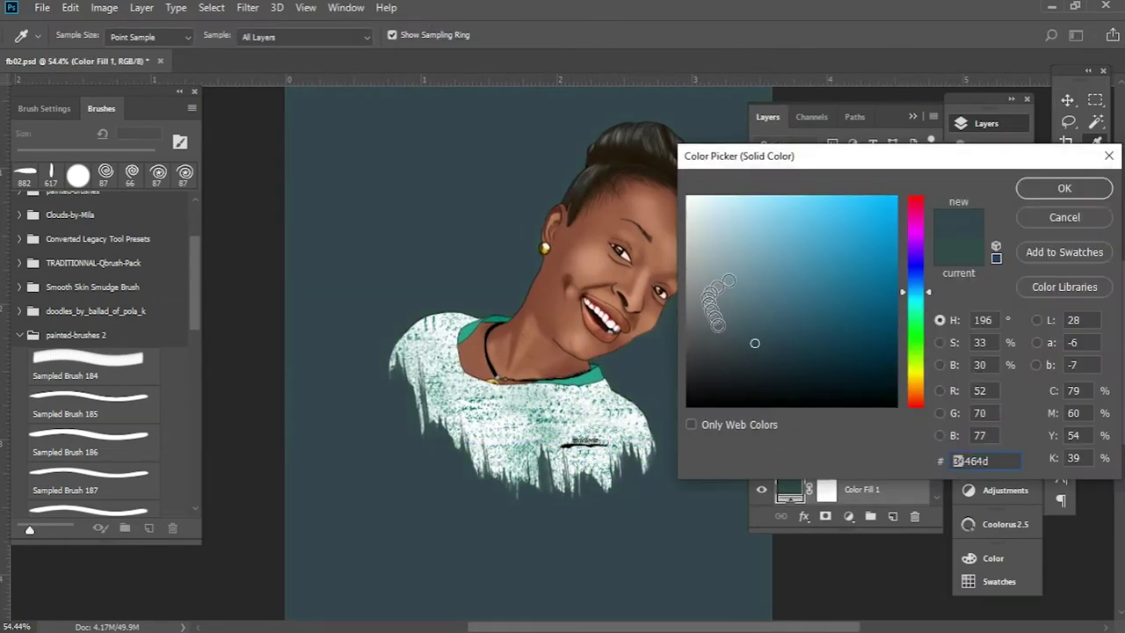
click(1046, 190)
Step: Collapse the painted-brushes 2 folder and open the brush presets options
scroll(678, 223, down, 2)
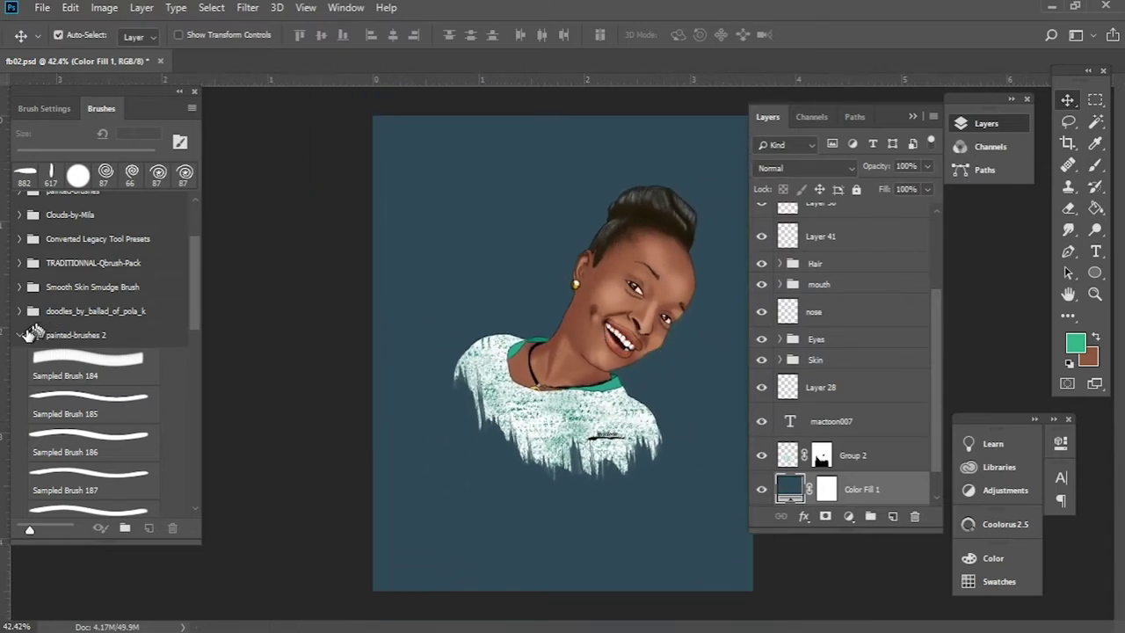
click(33, 332)
click(192, 108)
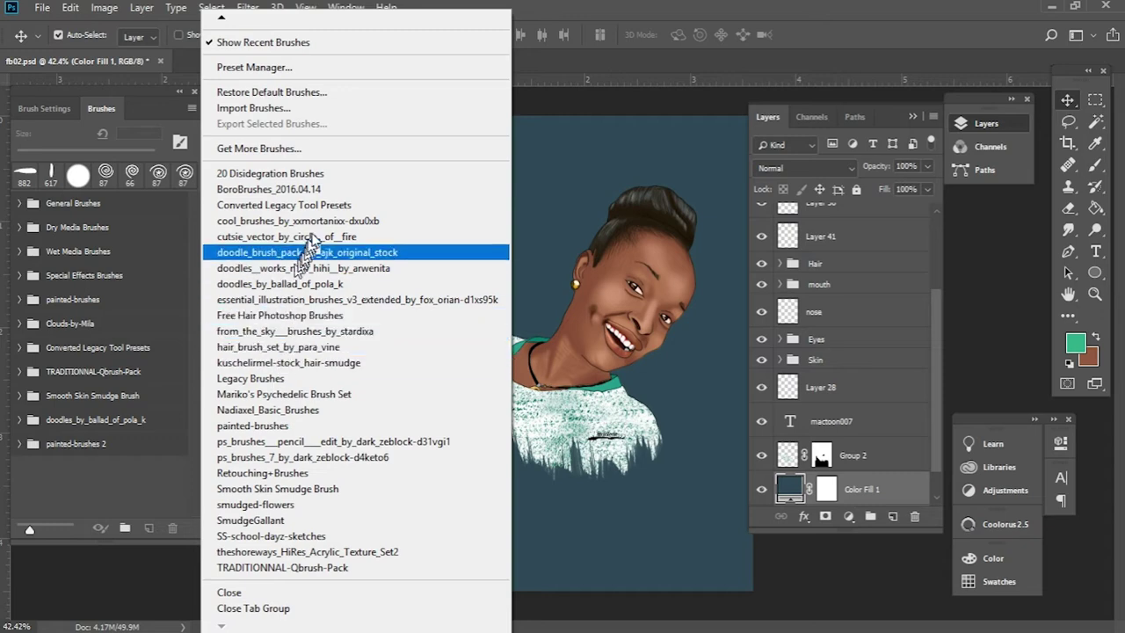
Step: Place the 05.png dust texture and enlarge it to cover the canvas
key(Escape)
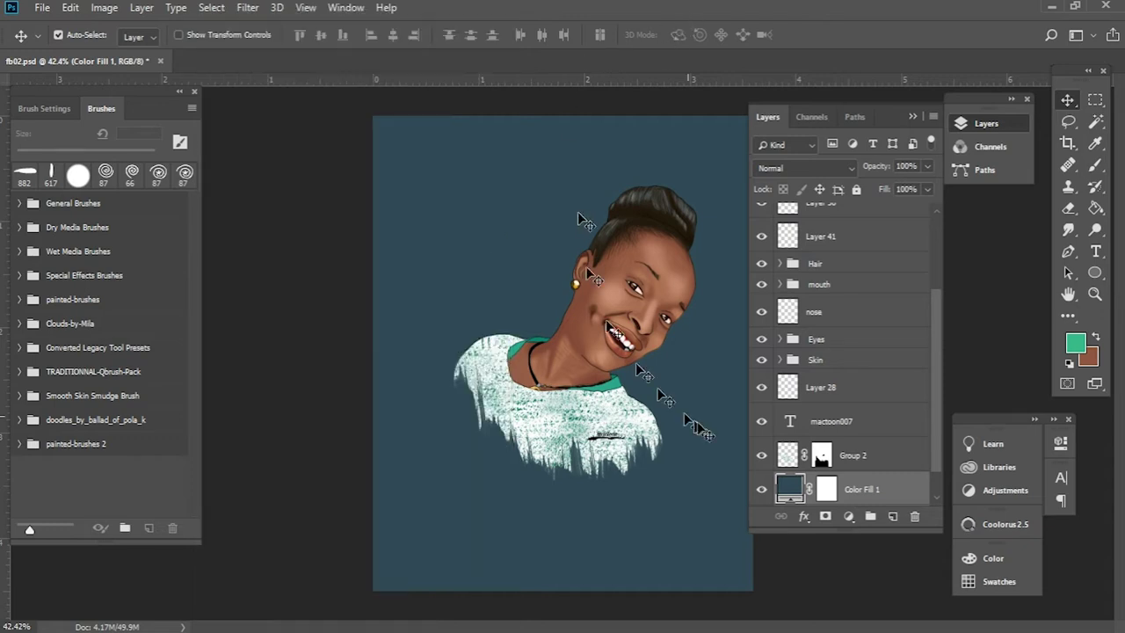
click(226, 622)
drag(538, 593, 541, 351)
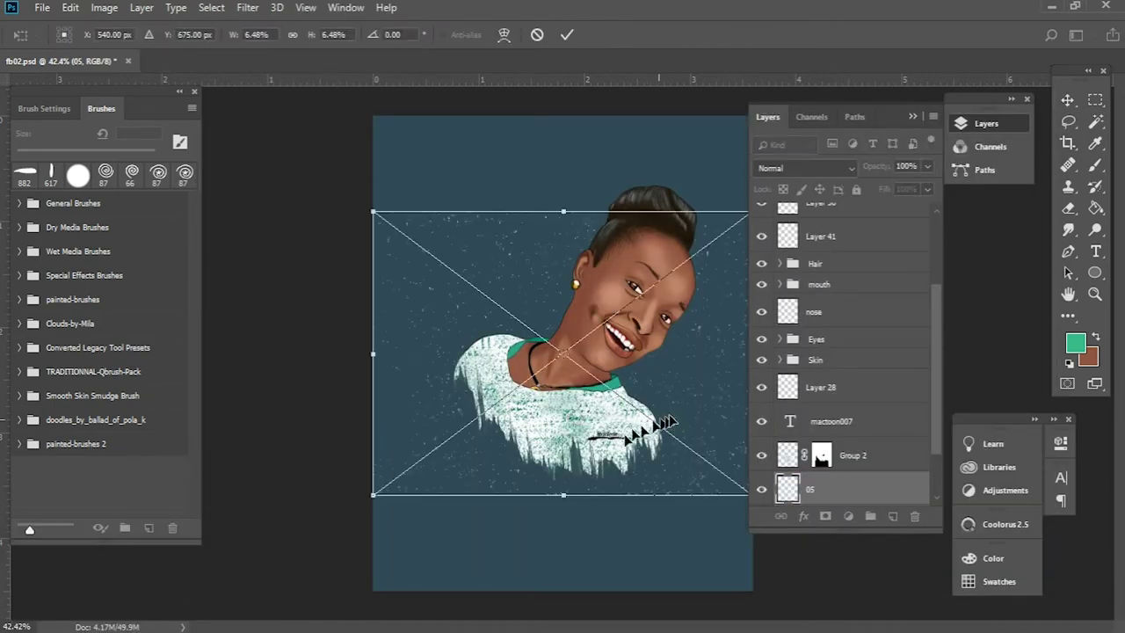
drag(717, 400, 691, 515)
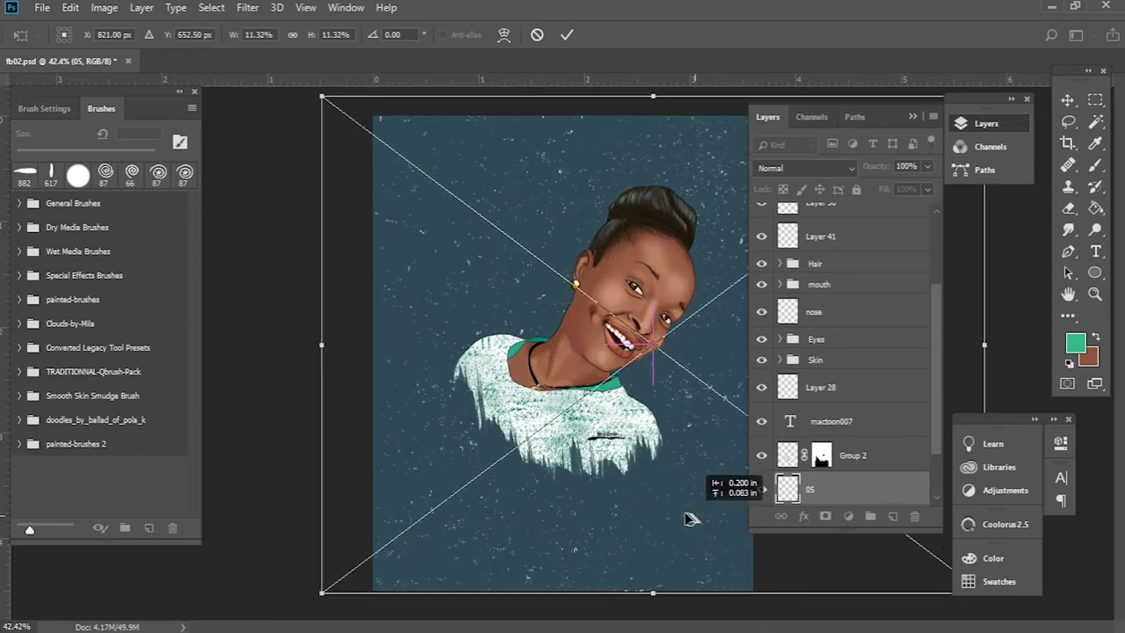
key(Return)
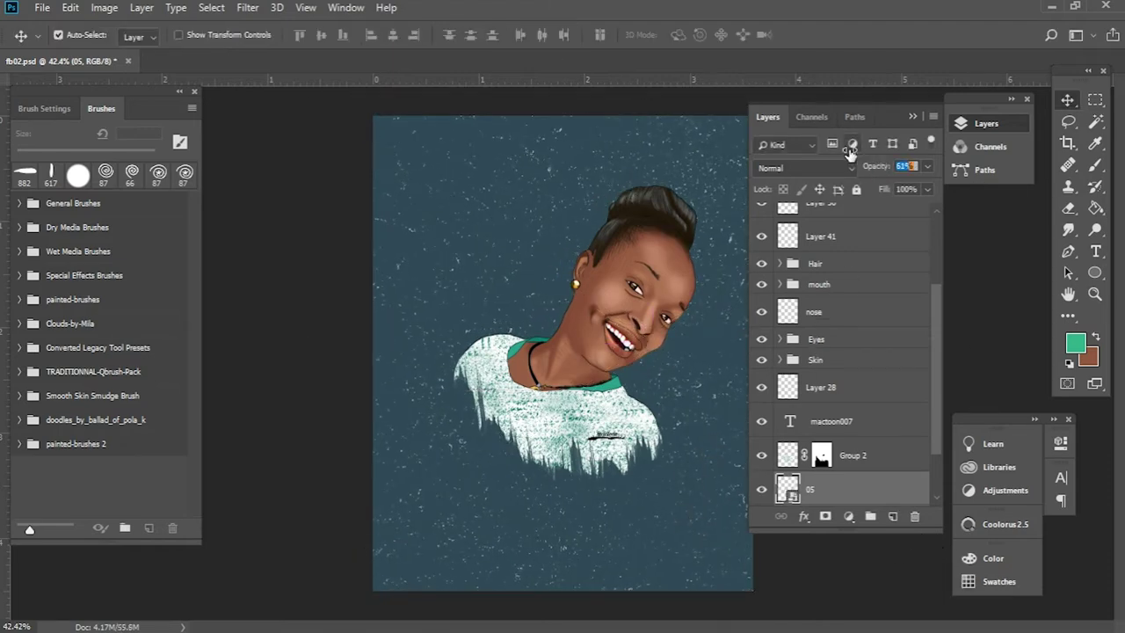
Step: Shrink the portrait slightly to about 95%
click(913, 117)
key(ctrl+0)
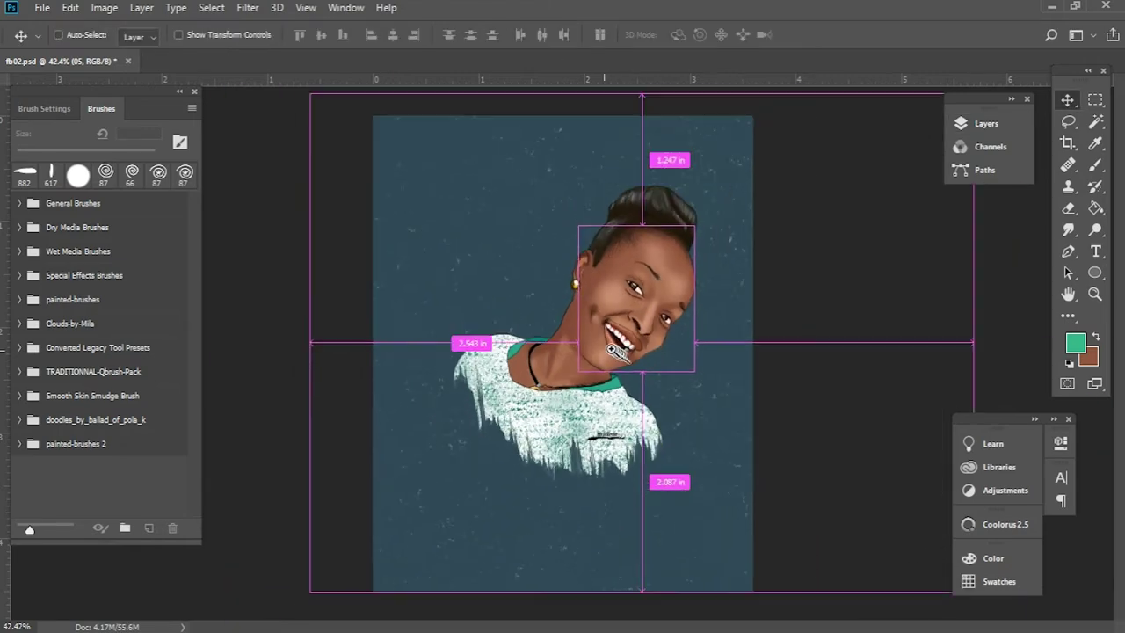
click(980, 123)
scroll(938, 334, down, 3)
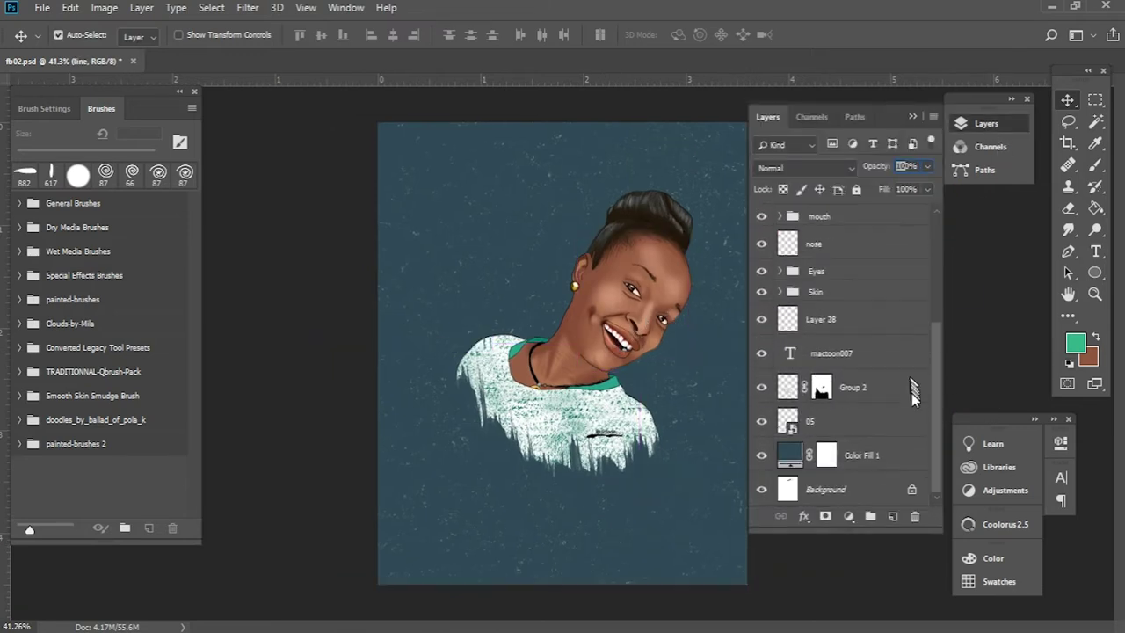
drag(912, 390, 846, 370)
drag(726, 188, 712, 206)
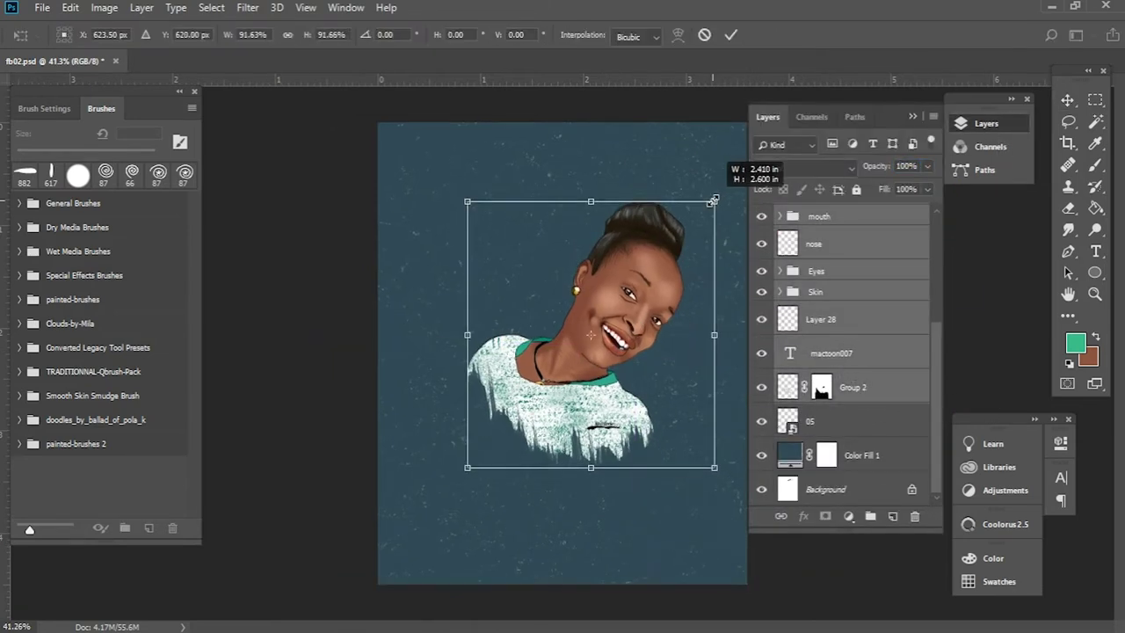
click(726, 37)
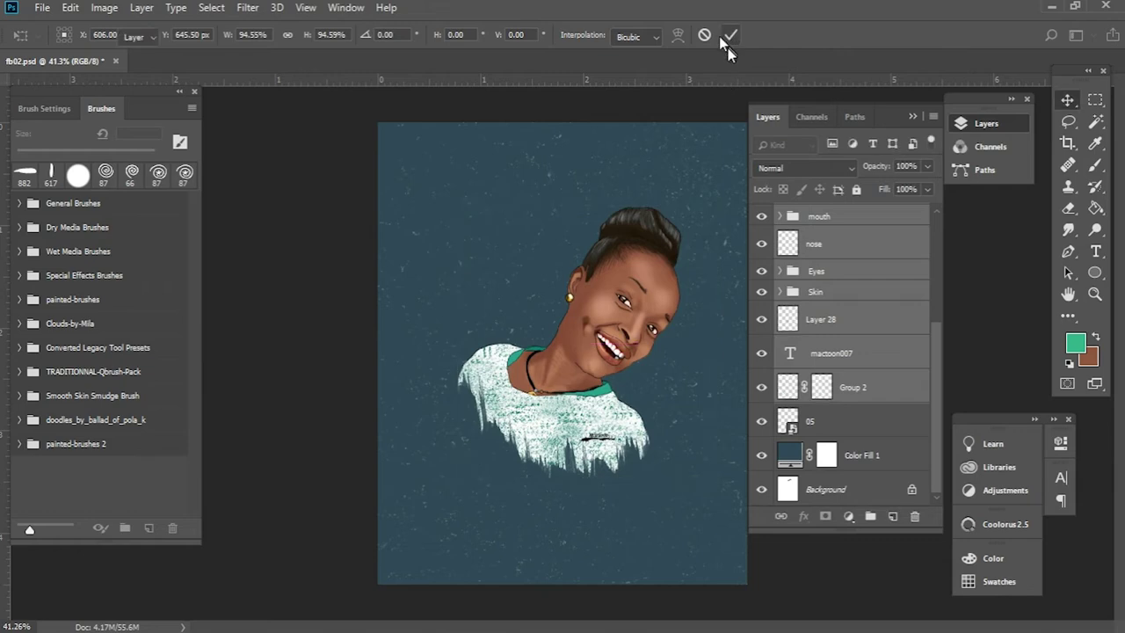
Step: Above Color Fill 1, dab a soft glow behind the figure with a soft round brush in sampled blue-grey
scroll(650, 169, up, 1)
click(855, 456)
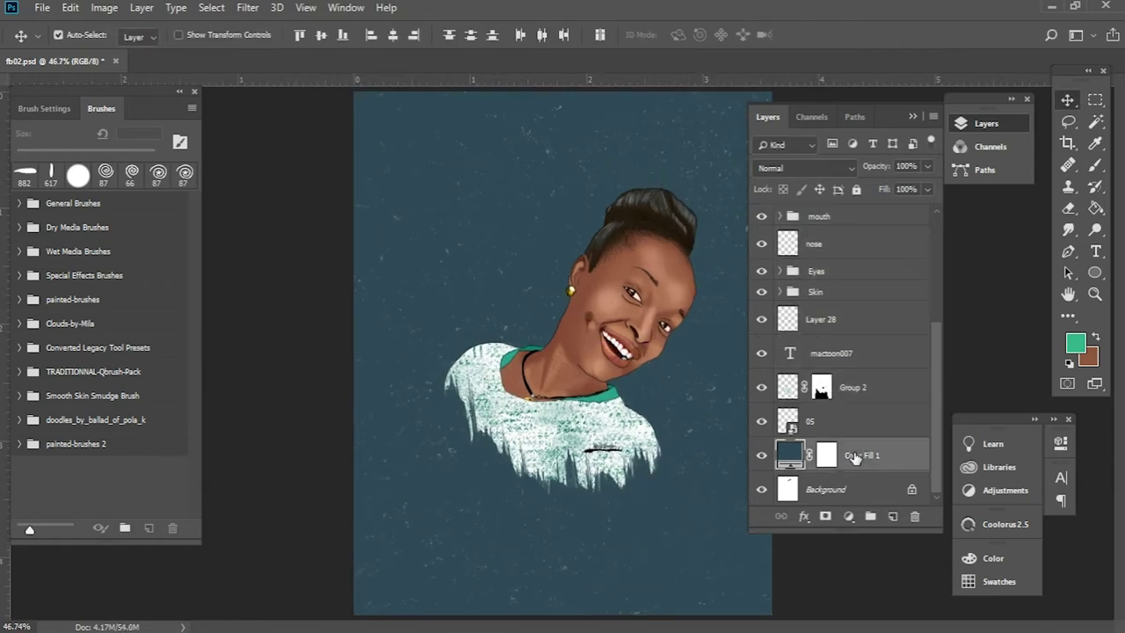
click(19, 203)
click(88, 227)
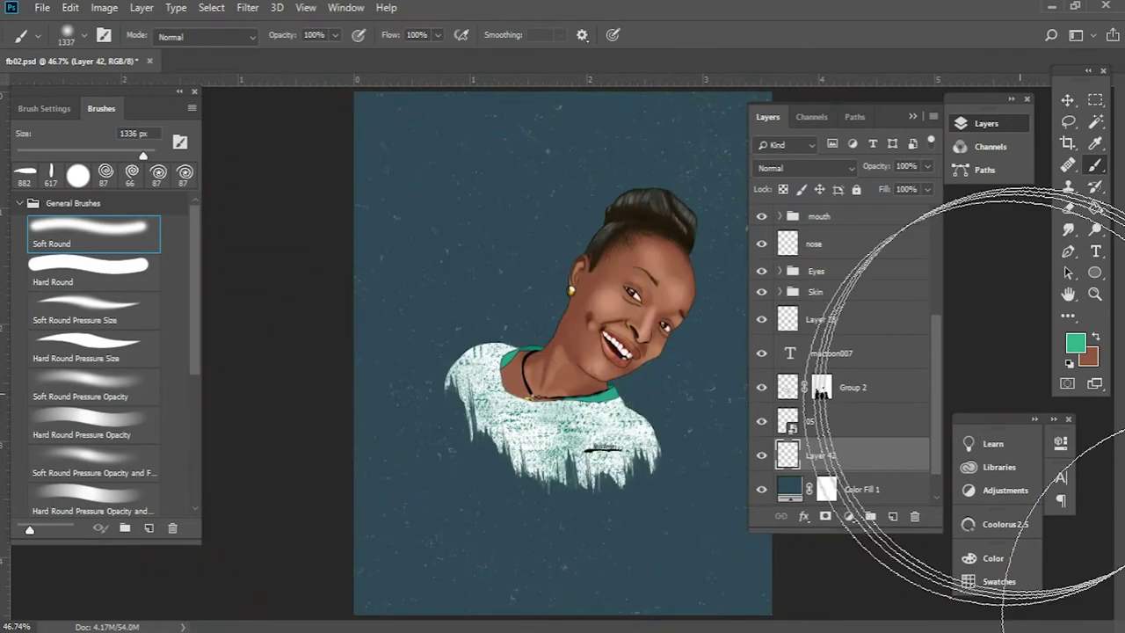
click(1076, 343)
click(712, 97)
key(Return)
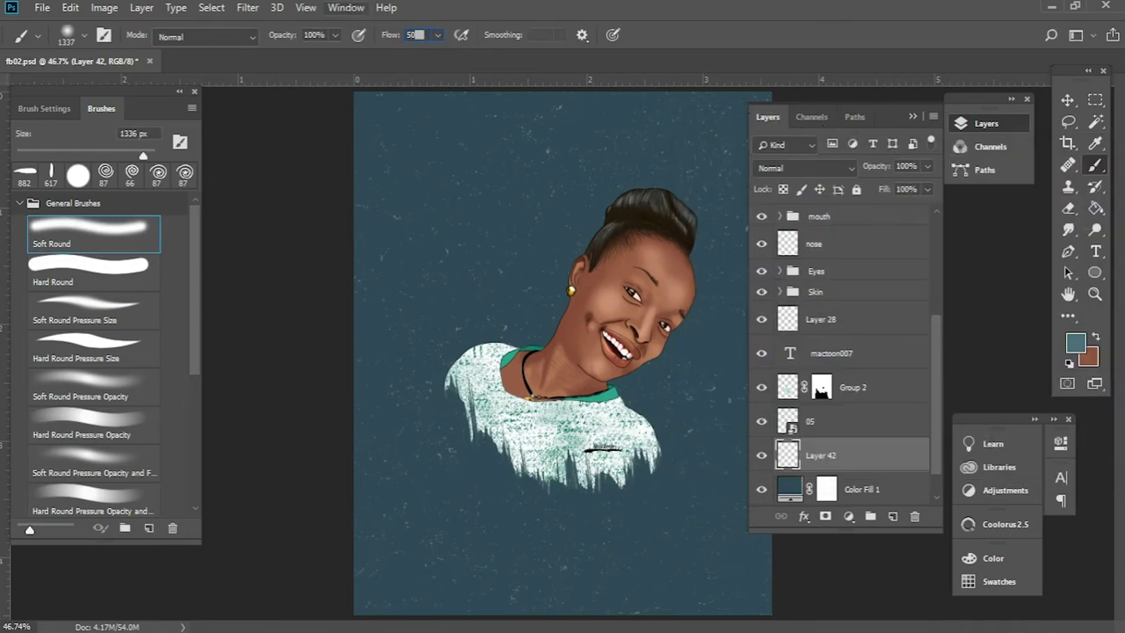
click(565, 352)
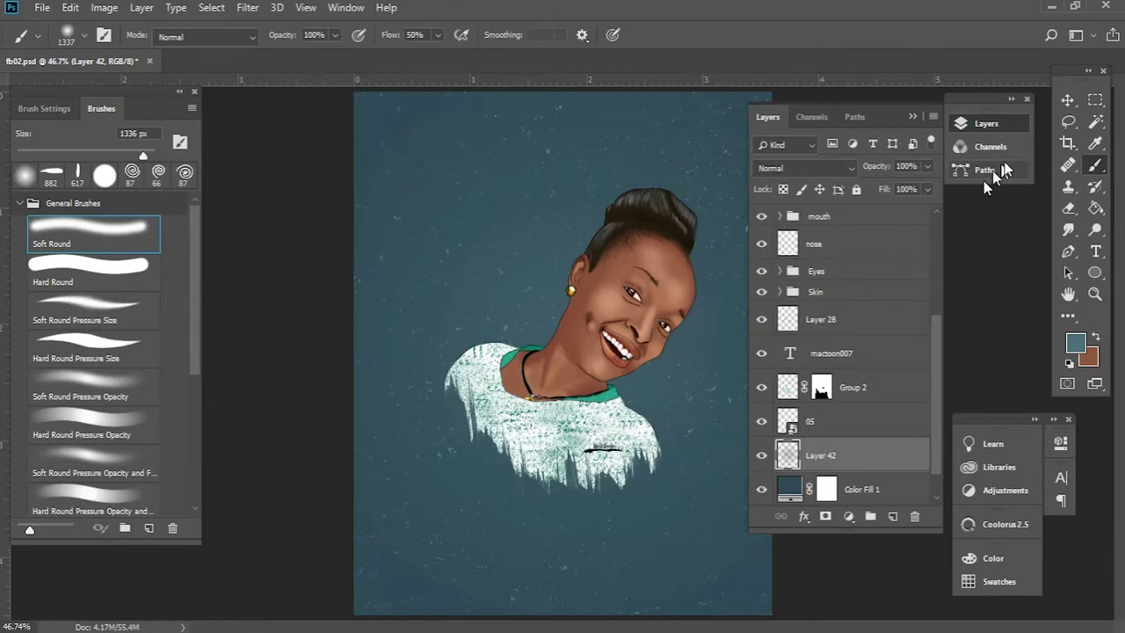
key(v)
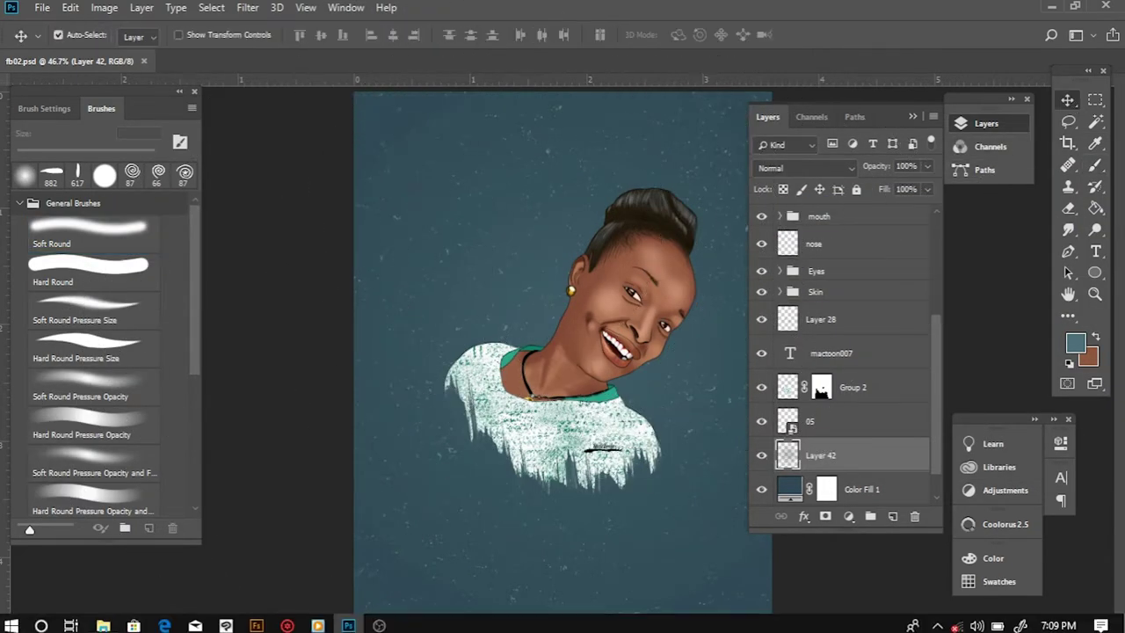